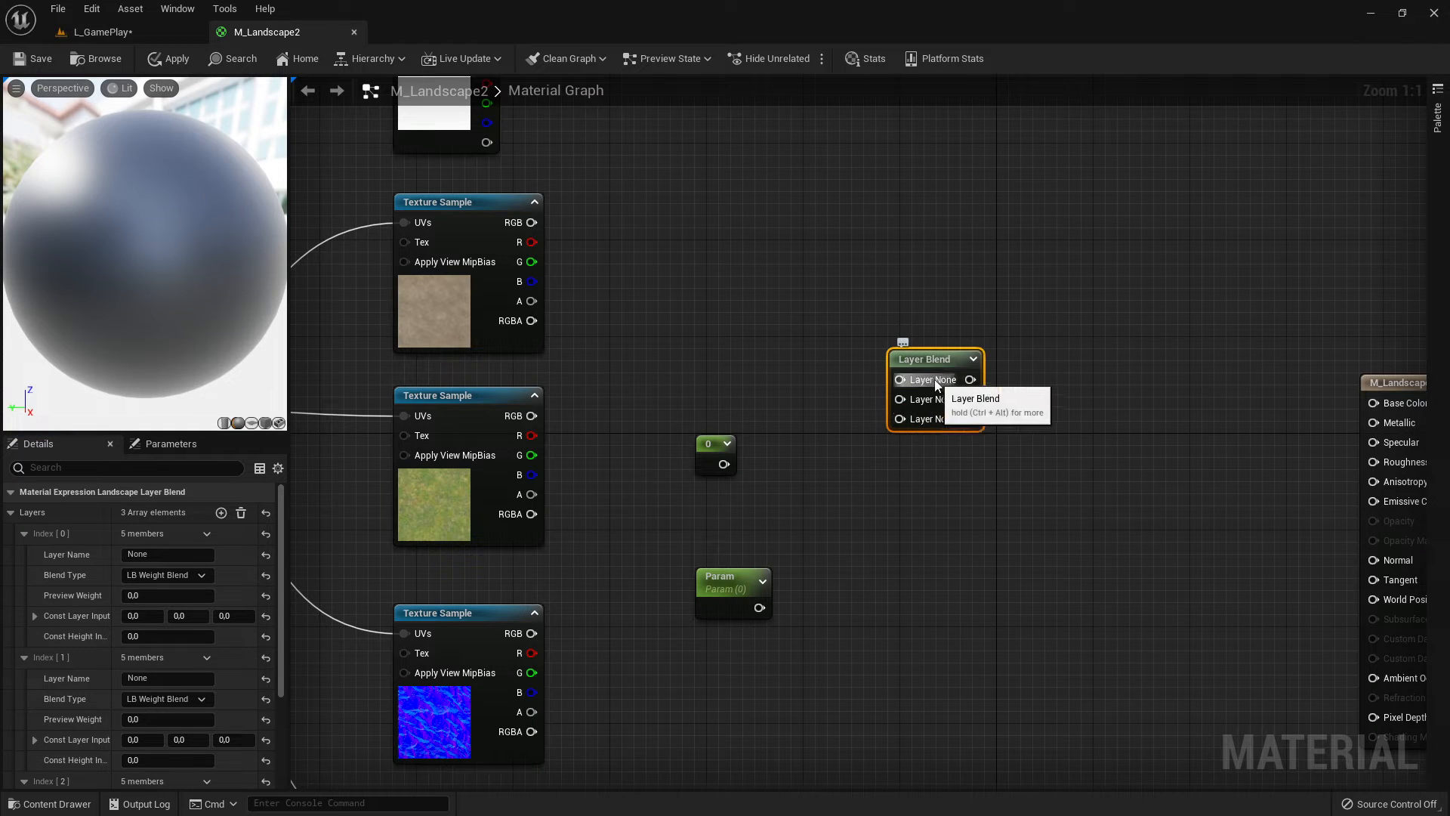
Step: Shift the selected Layer Blend node slightly and name its first layer Soil
{"action": "left_click_drag", "start_coordinate": [942, 358], "coordinate": [954, 357]}
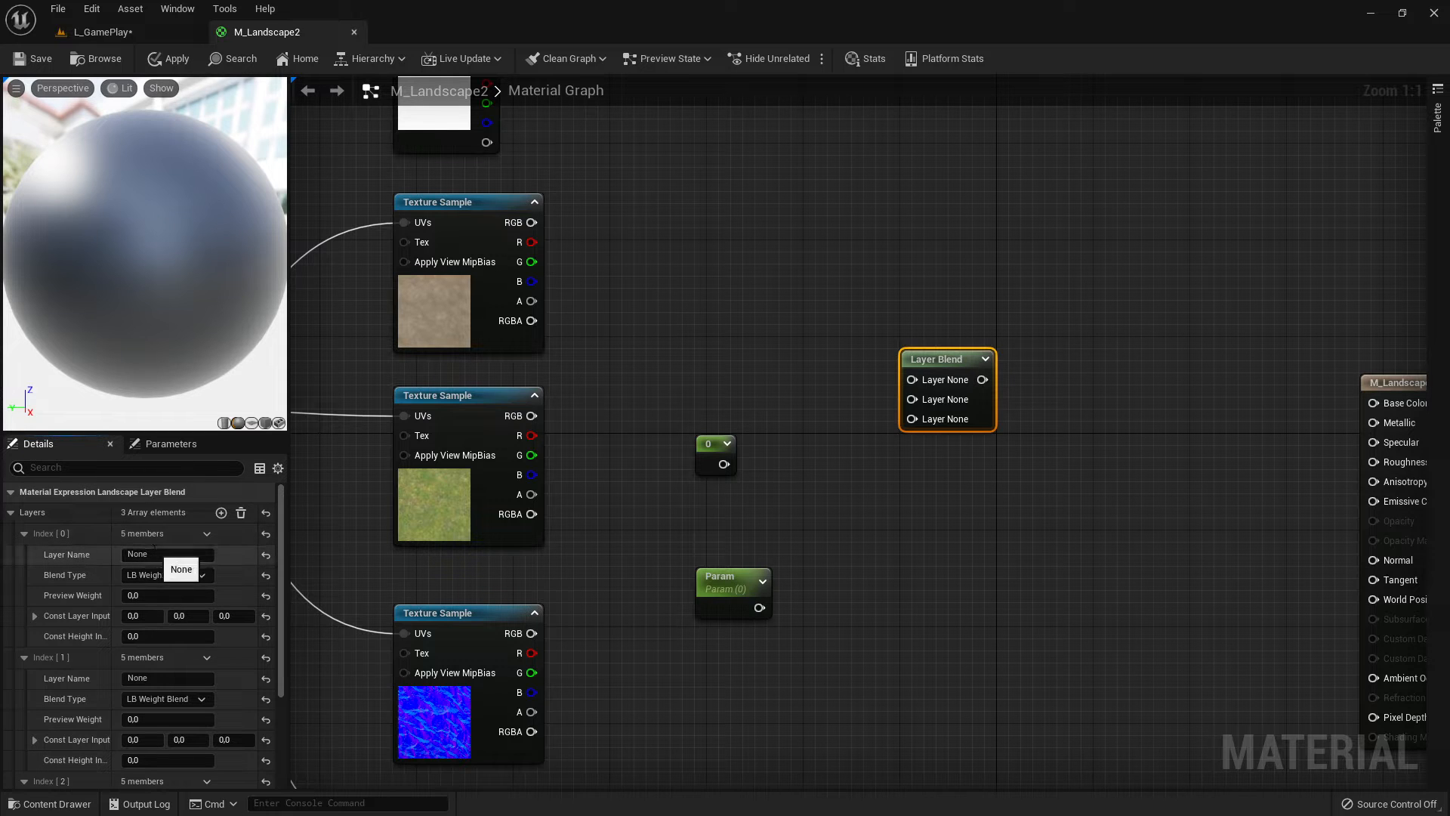
{"action": "left_click_drag", "start_coordinate": [153, 552], "coordinate": [104, 552]}
{"action": "type", "text": "Soil"}
{"action": "key", "text": "Return"}
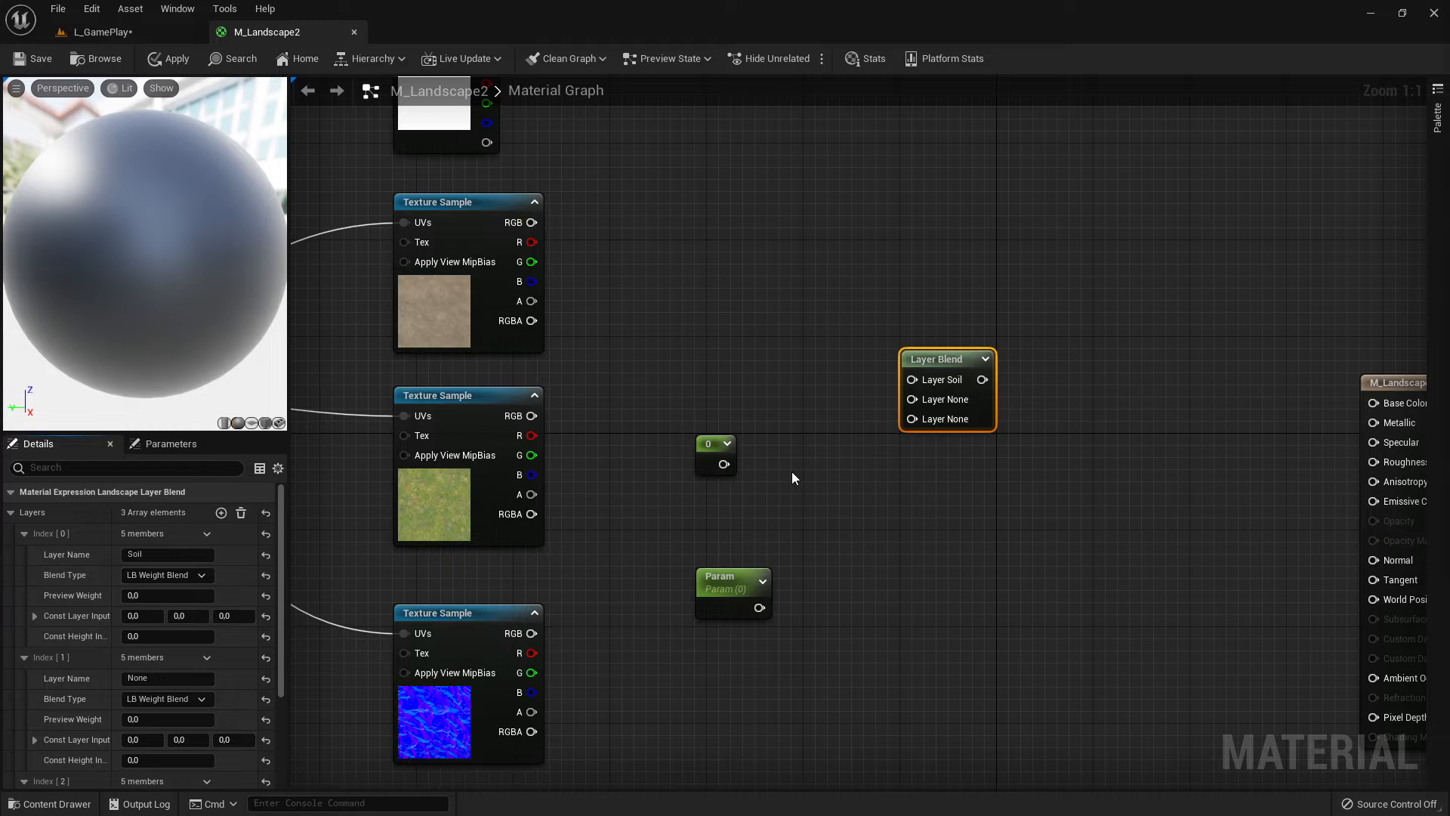
Step: Consult the Layer Blend Normal settings in the browser's Landscape Quick Start Guide and set the Soil layer's preview weight to 1.0 in Unreal Editor
{"action": "key", "text": "alt+Tab"}
{"action": "key", "text": "alt+Tab"}
{"action": "key", "text": "alt+Tab"}
{"action": "scroll", "coordinate": [786, 423], "scroll_direction": "down", "scroll_amount": 15}
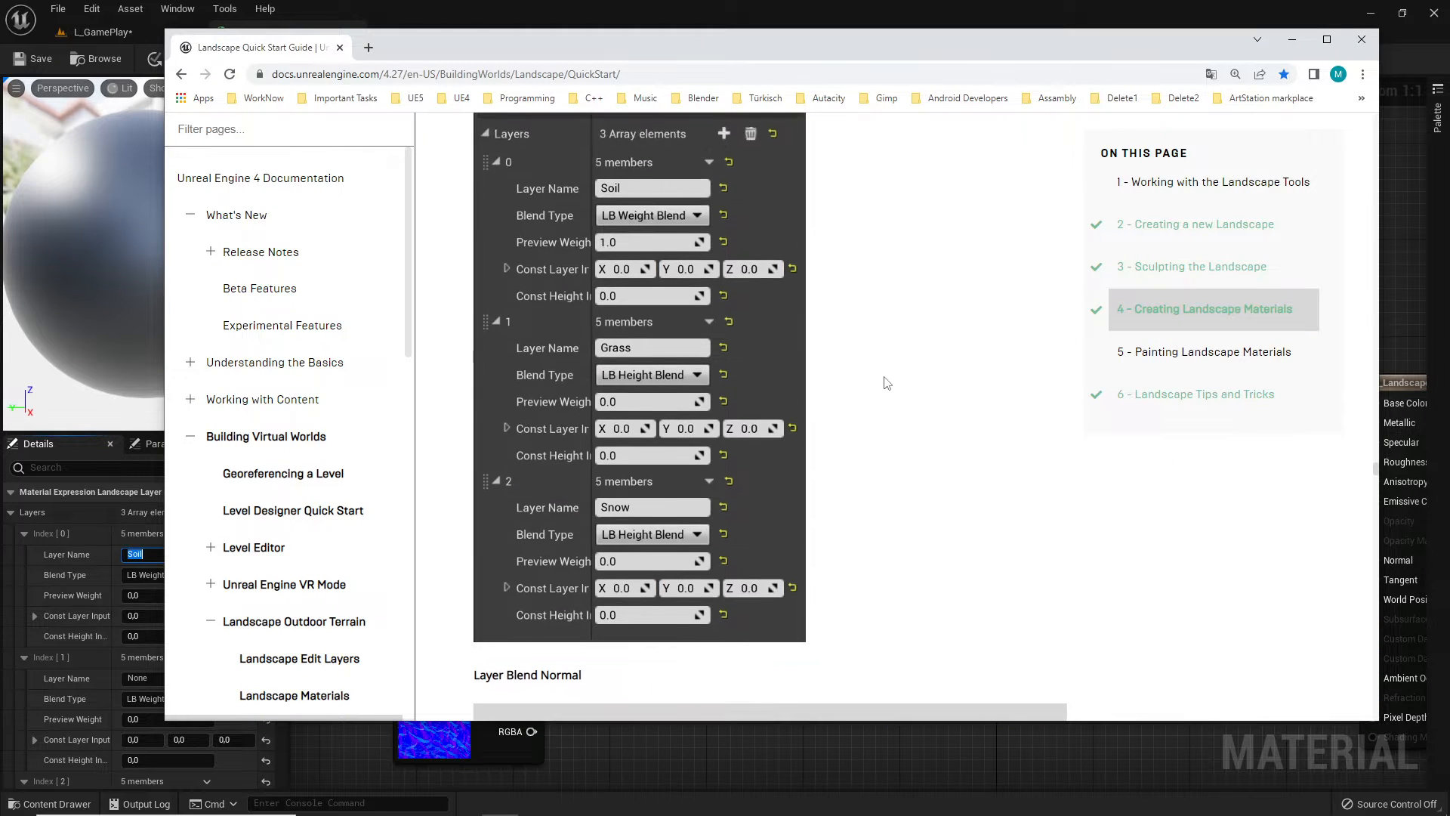
{"action": "scroll", "coordinate": [787, 505], "scroll_direction": "down", "scroll_amount": 4}
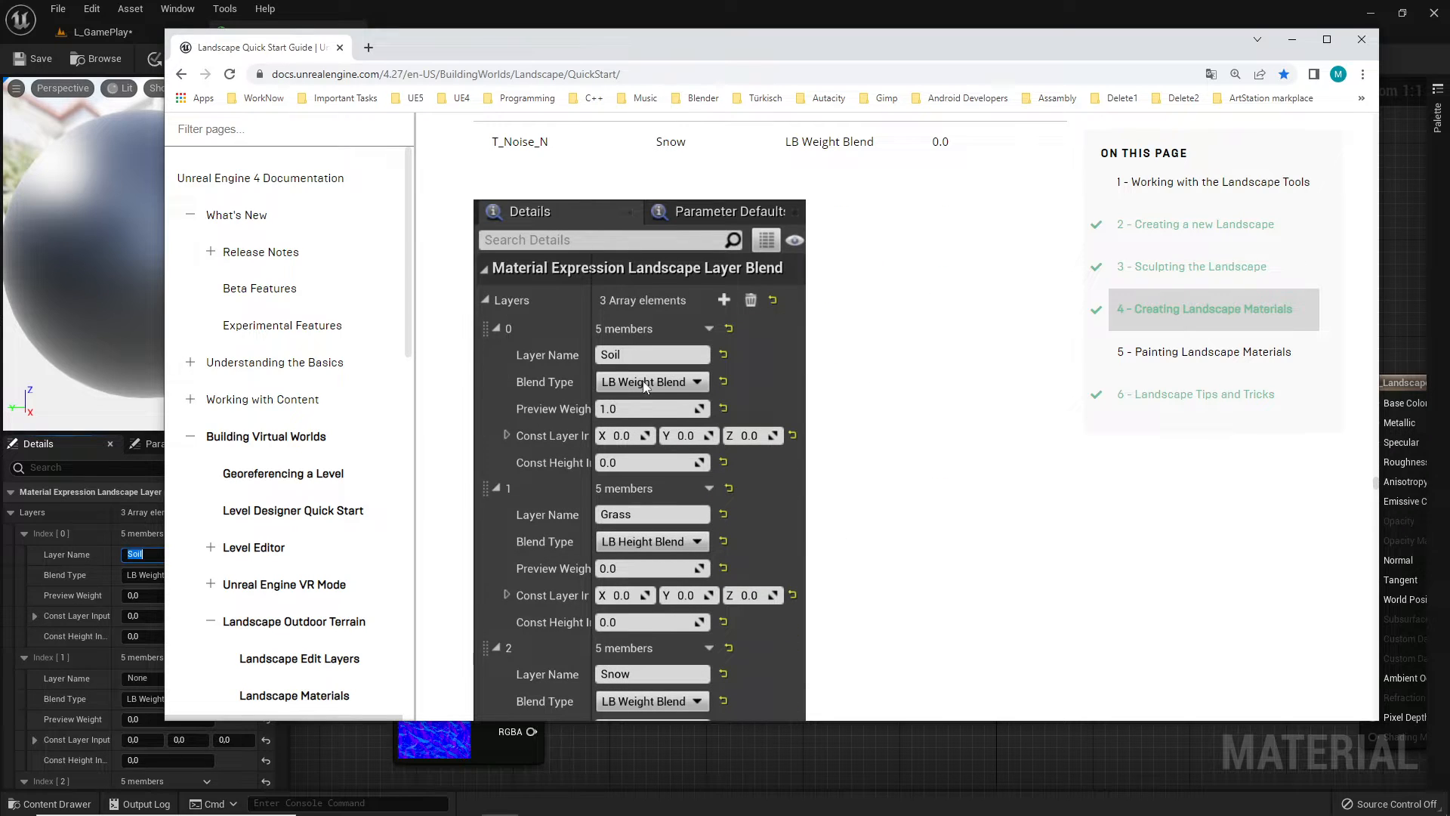
{"action": "key", "text": "alt+Tab"}
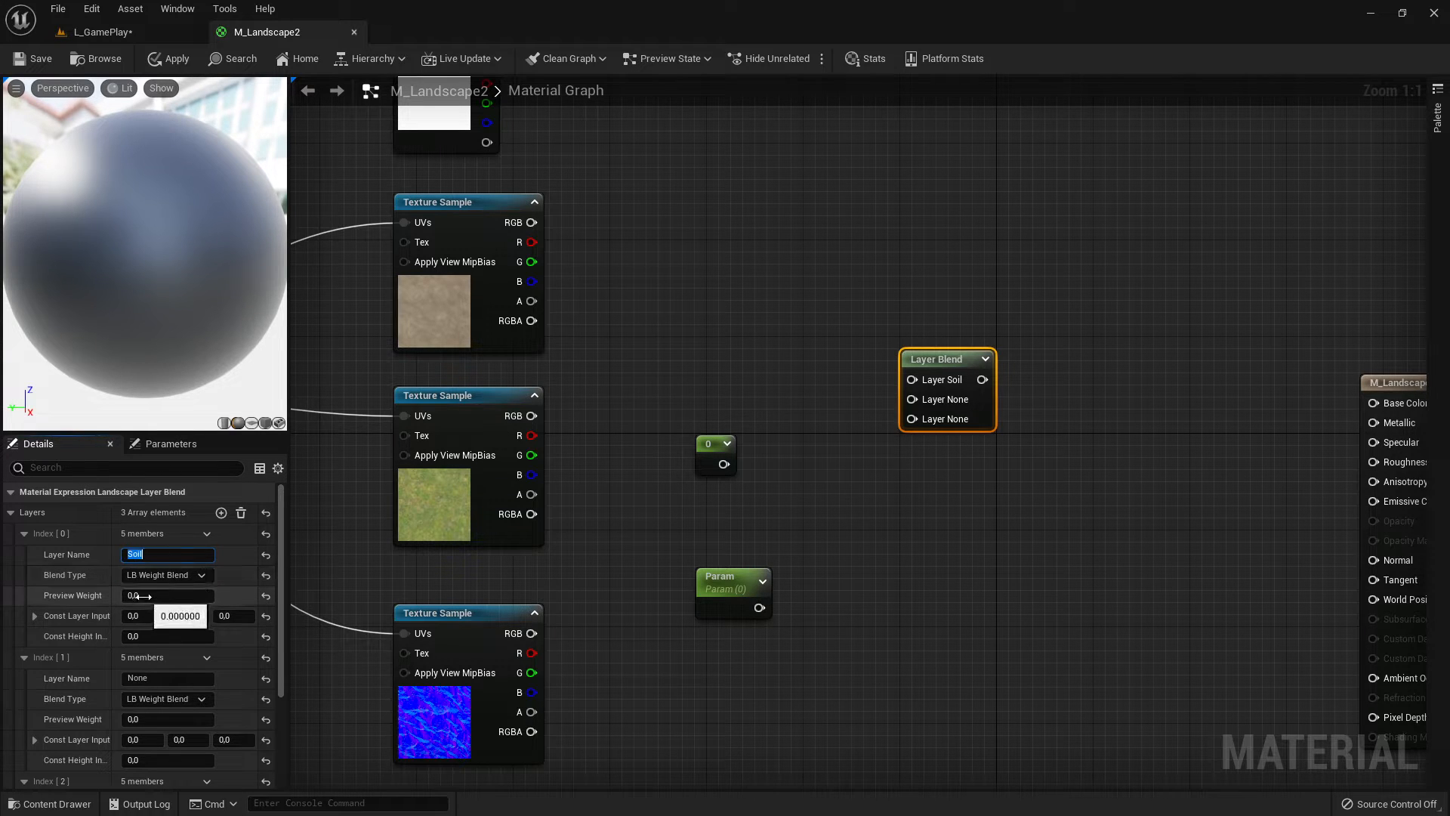
{"action": "left_click", "coordinate": [206, 596]}
{"action": "type", "text": "1"}
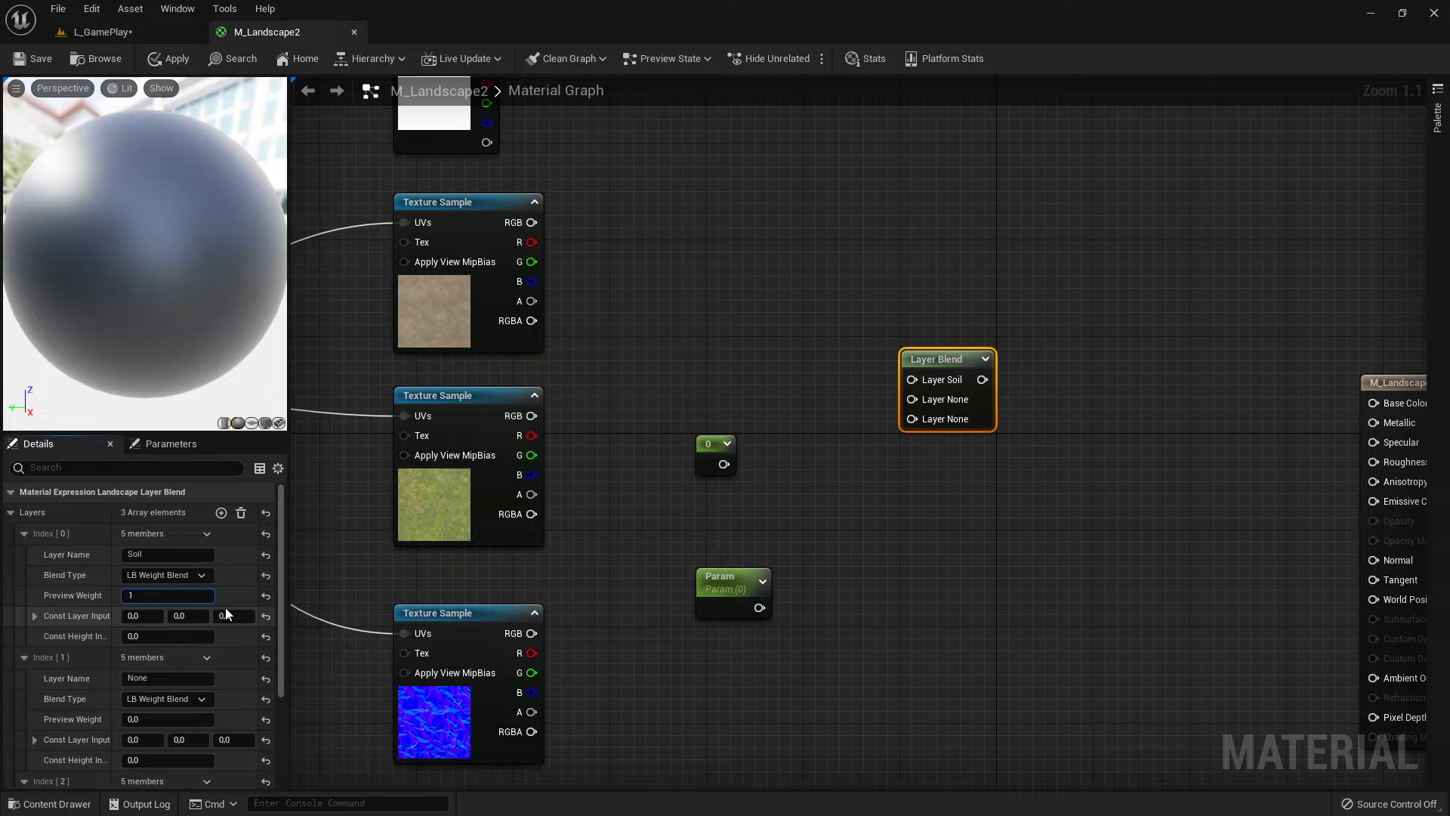
{"action": "key", "text": "Return"}
Step: Following the browser guide, name the Layer Blend node's second layer Grass and set its blend type to LB Height Blend
{"action": "scroll", "coordinate": [233, 612], "scroll_direction": "down", "scroll_amount": 3}
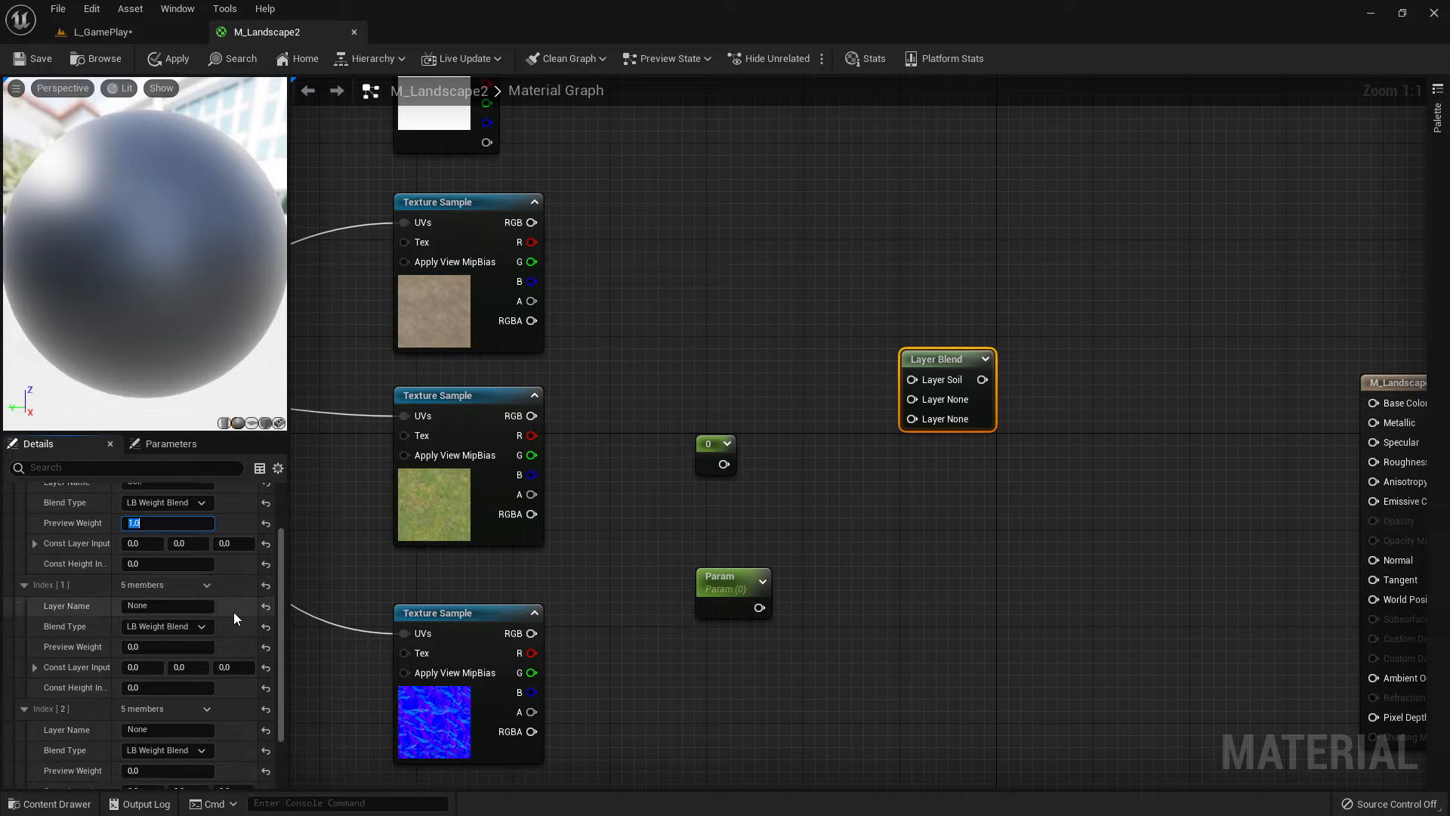
{"action": "key", "text": "alt+Tab"}
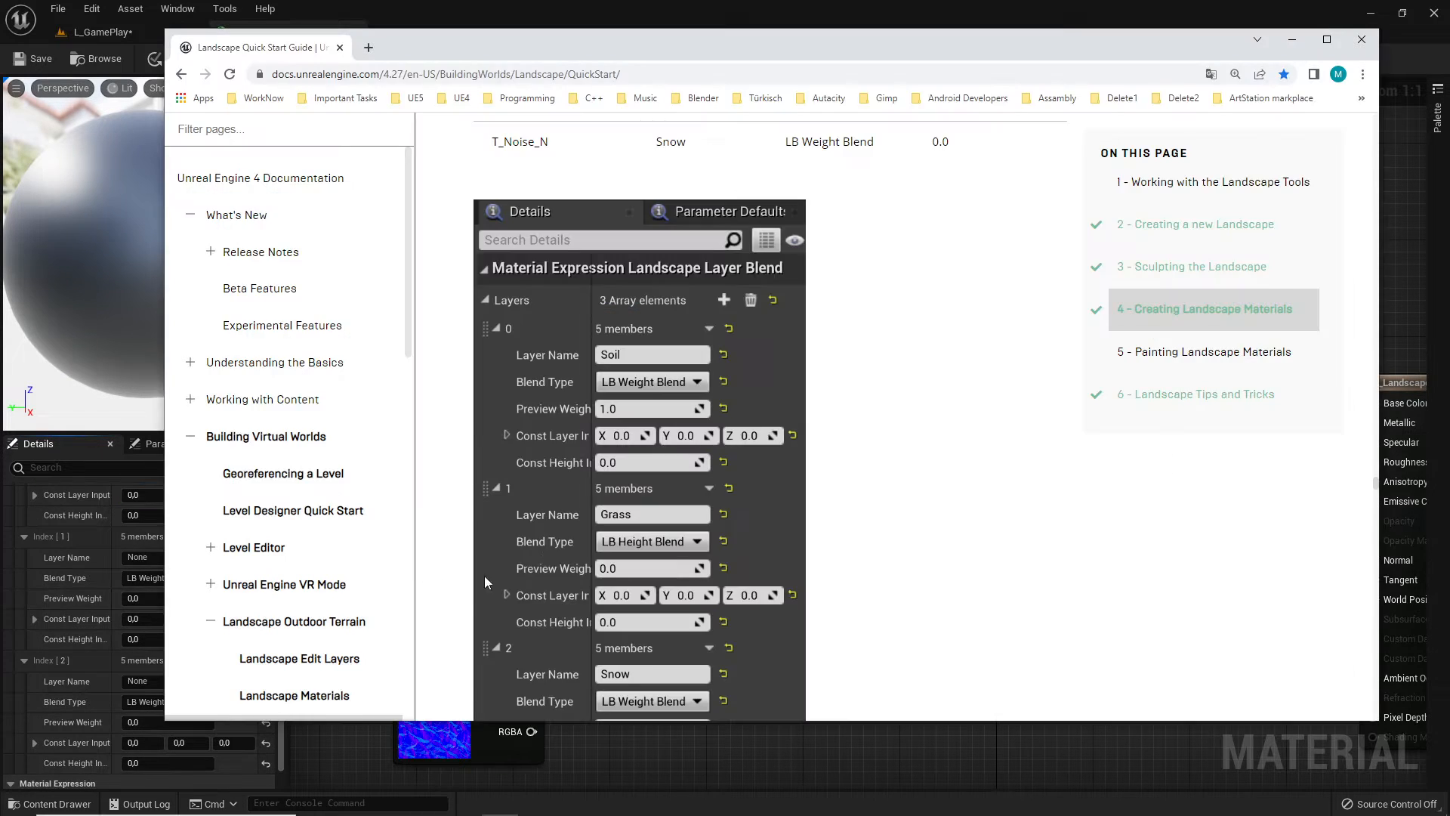
{"action": "scroll", "coordinate": [708, 569], "scroll_direction": "down", "scroll_amount": 2}
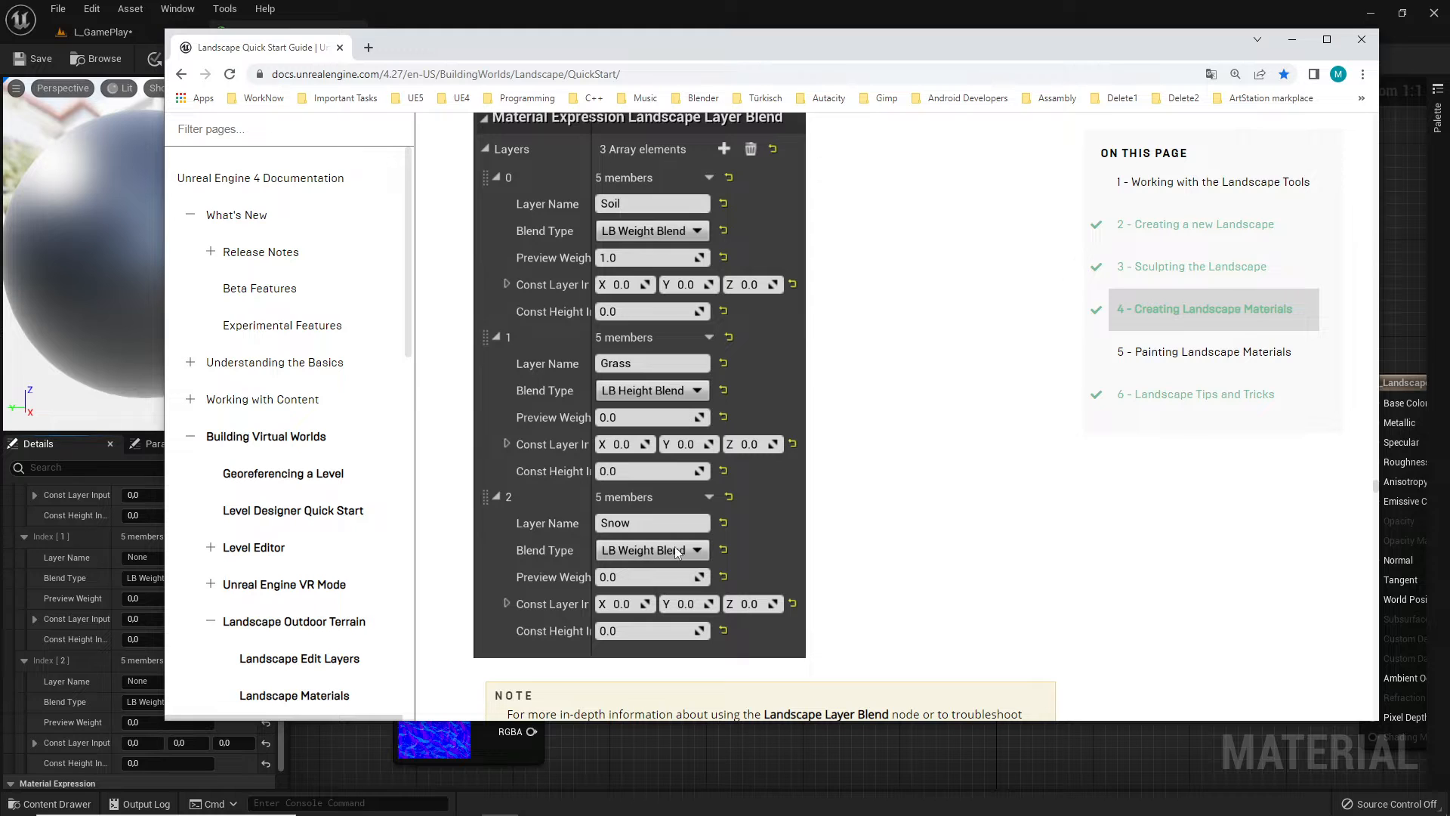
{"action": "left_click", "coordinate": [36, 649]}
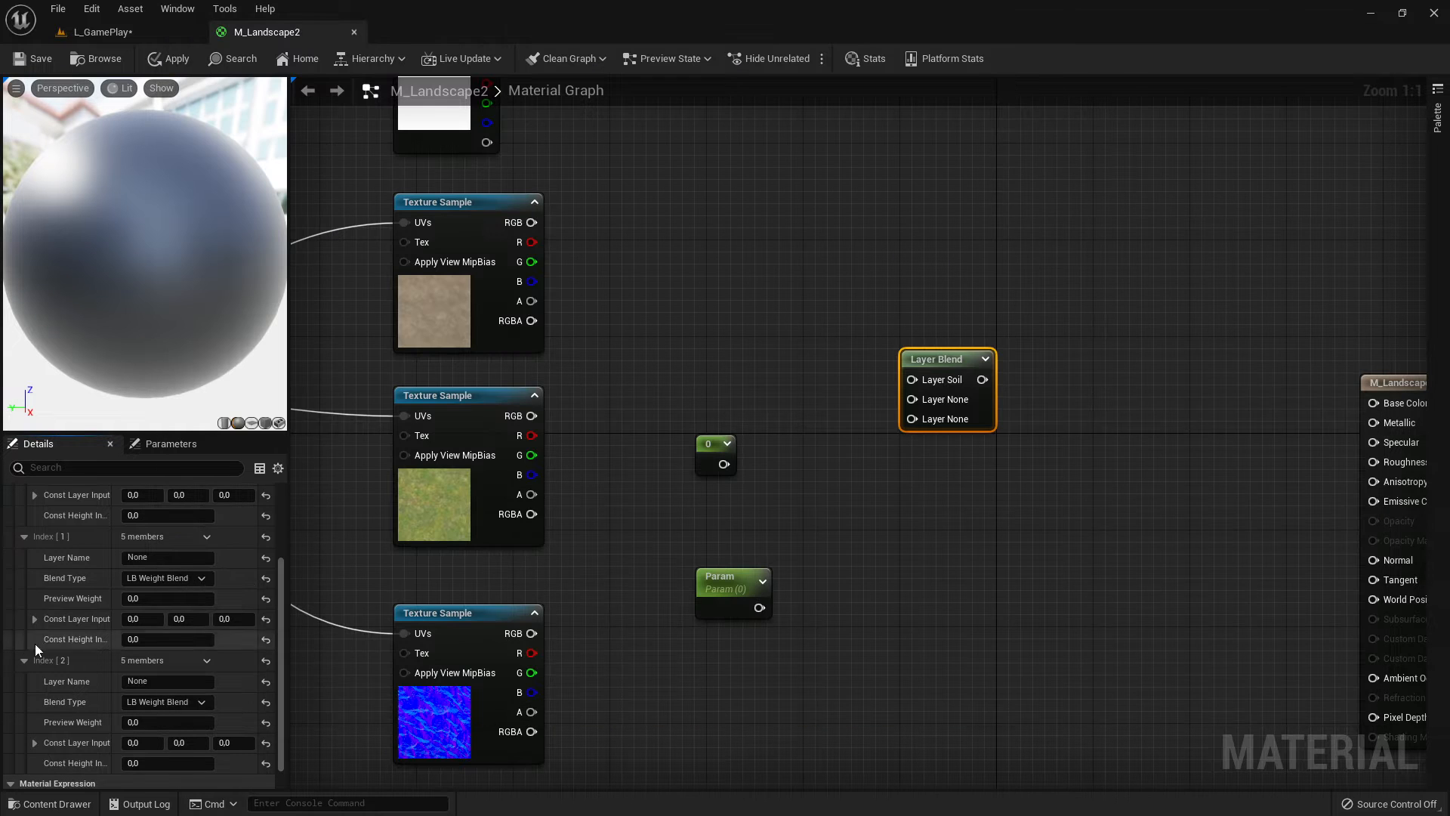
{"action": "left_click", "coordinate": [165, 559]}
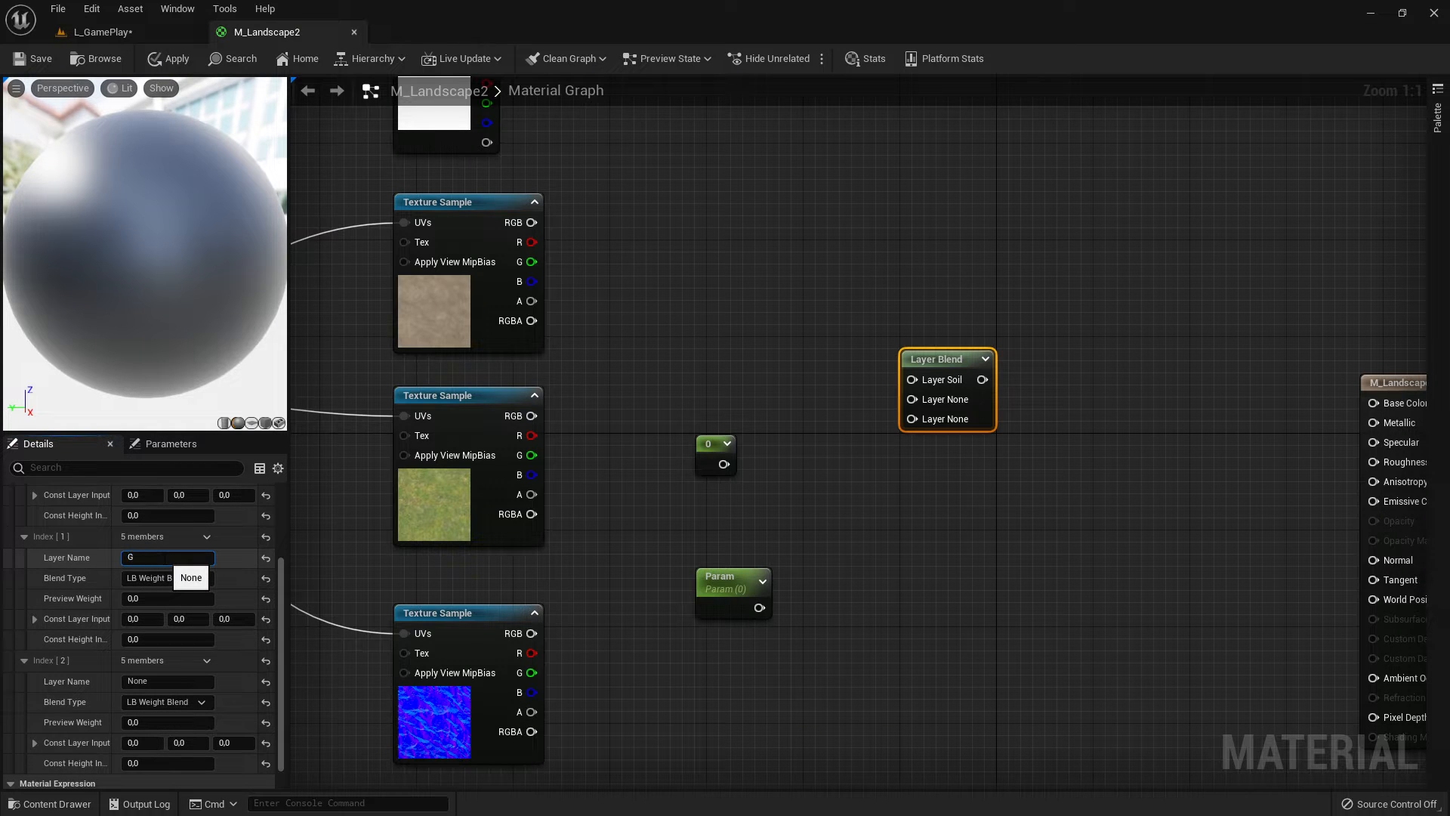
{"action": "type", "text": "Grass"}
{"action": "key", "text": "Return"}
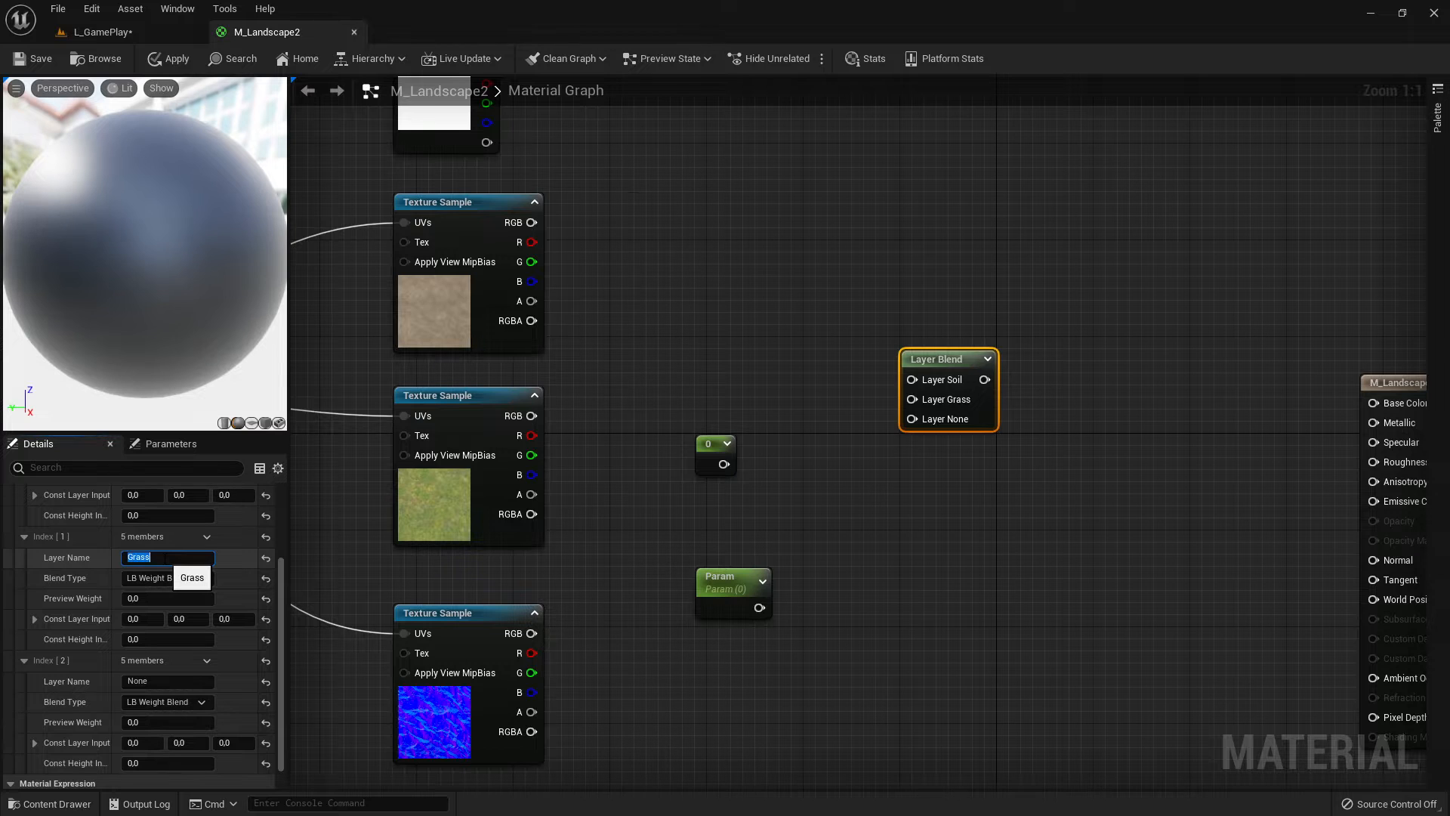
{"action": "left_click", "coordinate": [181, 580]}
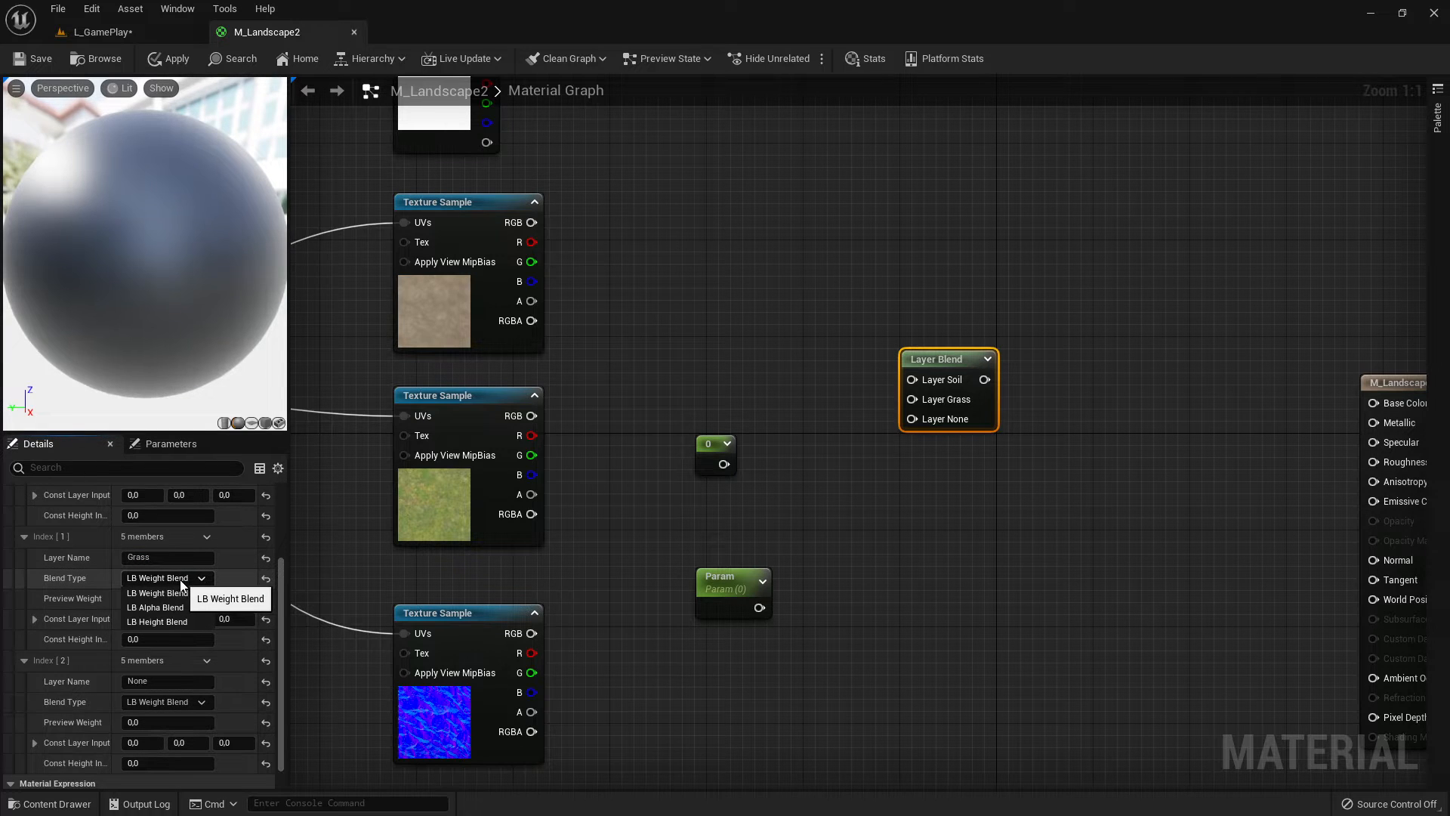
{"action": "key", "text": "alt+Tab"}
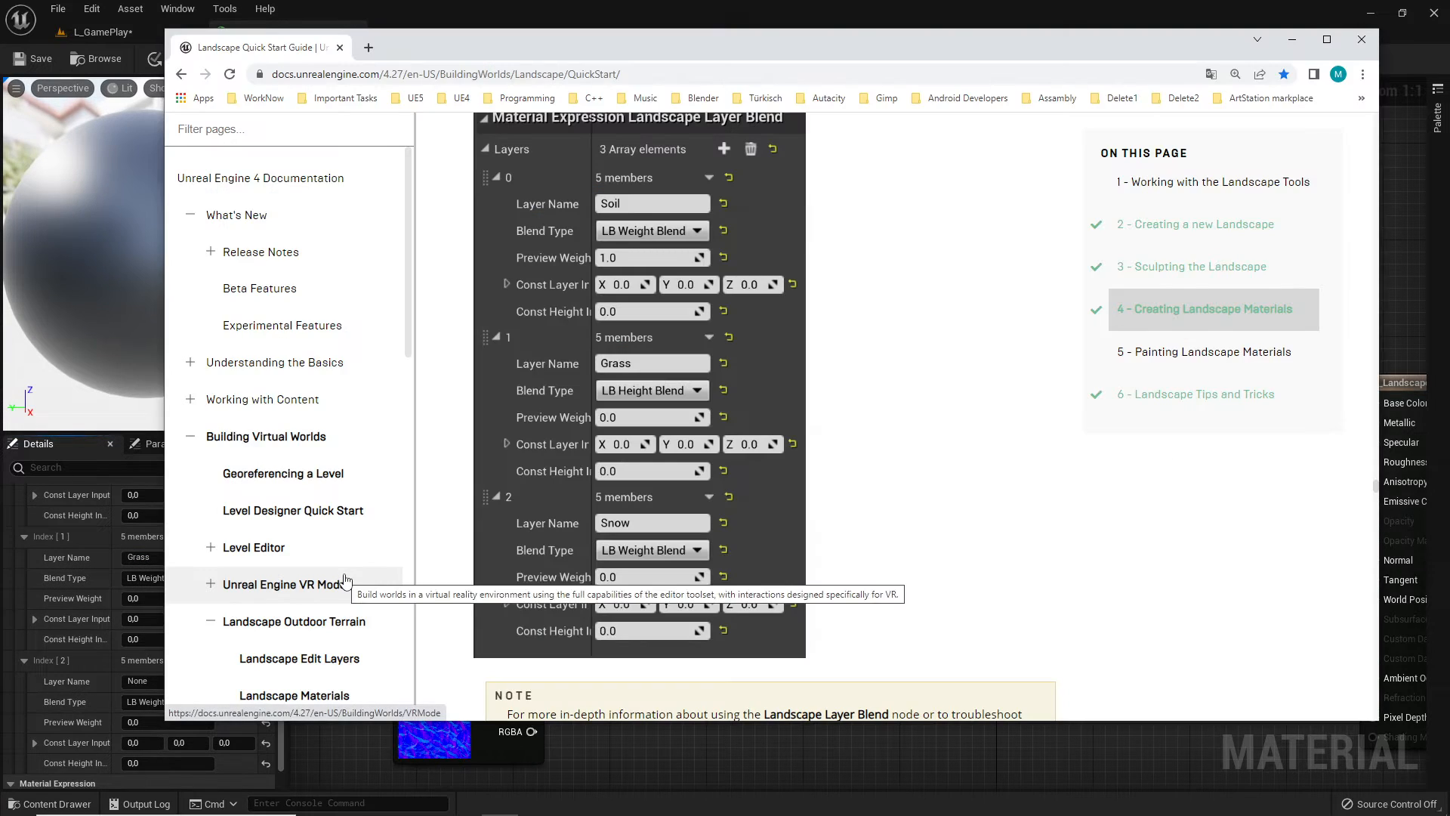
{"action": "key", "text": "alt+Tab"}
{"action": "left_click", "coordinate": [189, 578]}
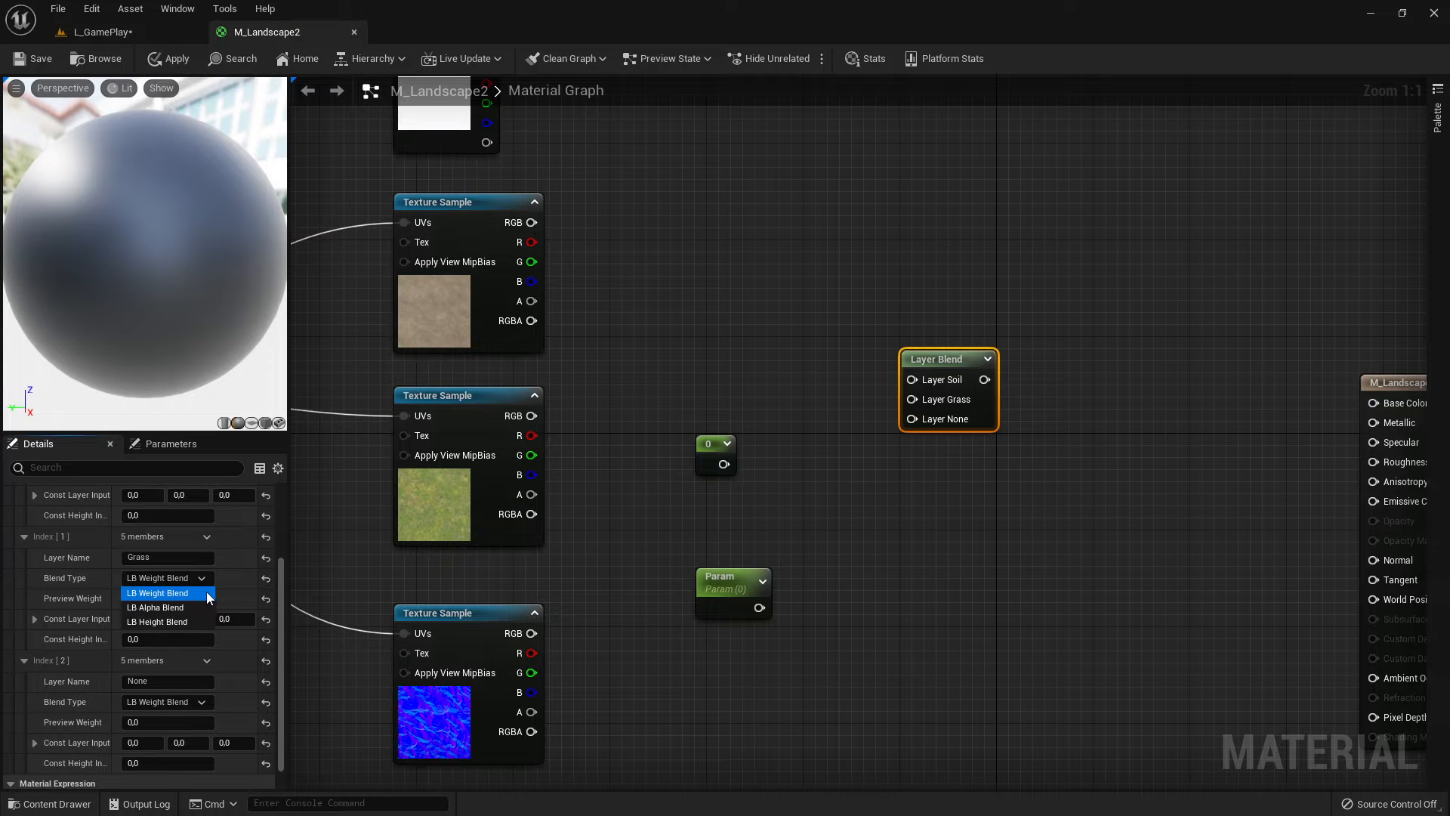
{"action": "left_click", "coordinate": [183, 622]}
Step: Name the third layer of the Layer Blend node Snow, with LB Weight Blend as its blend type
{"action": "left_click", "coordinate": [165, 702]}
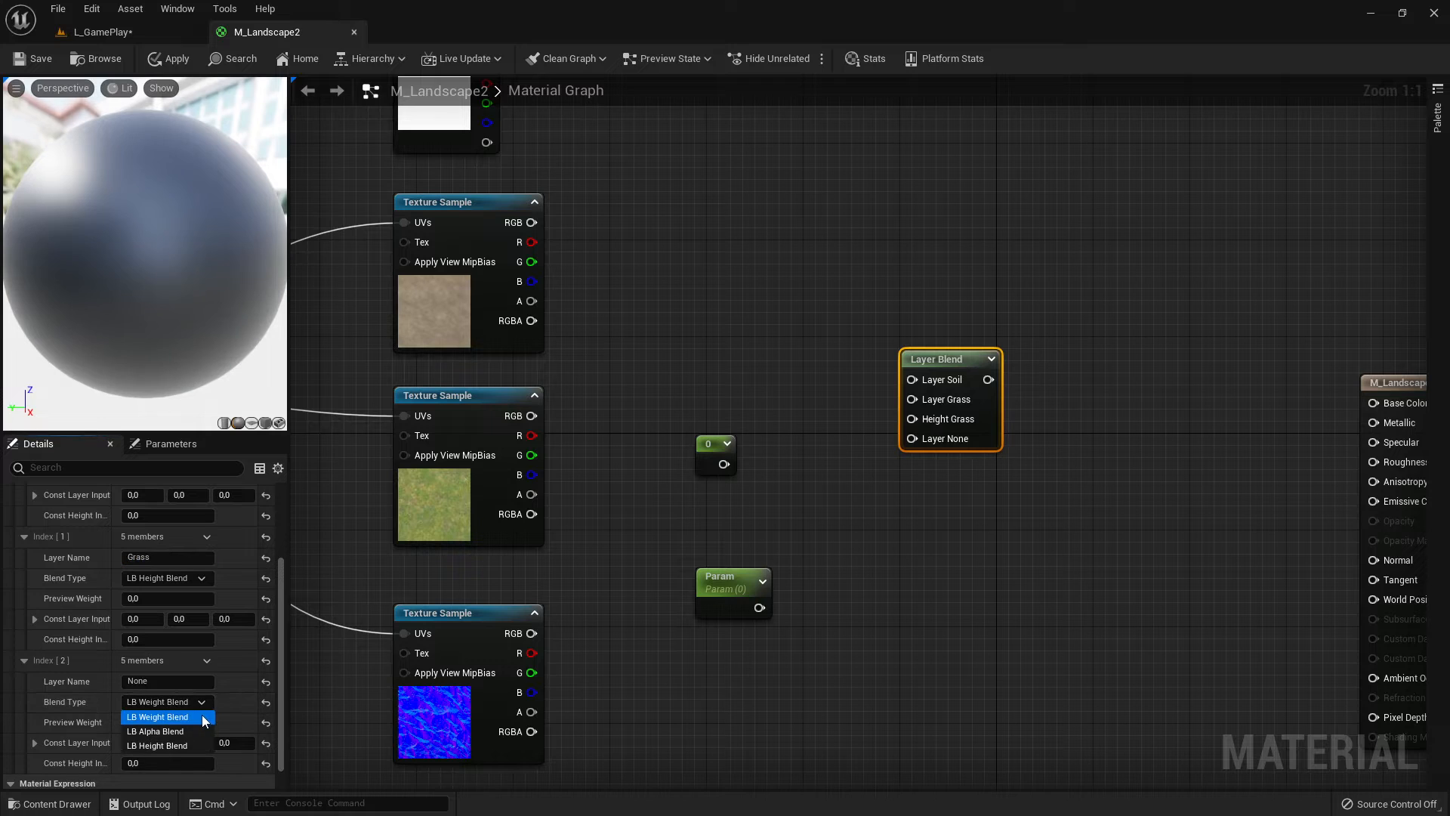
{"action": "left_click", "coordinate": [174, 717]}
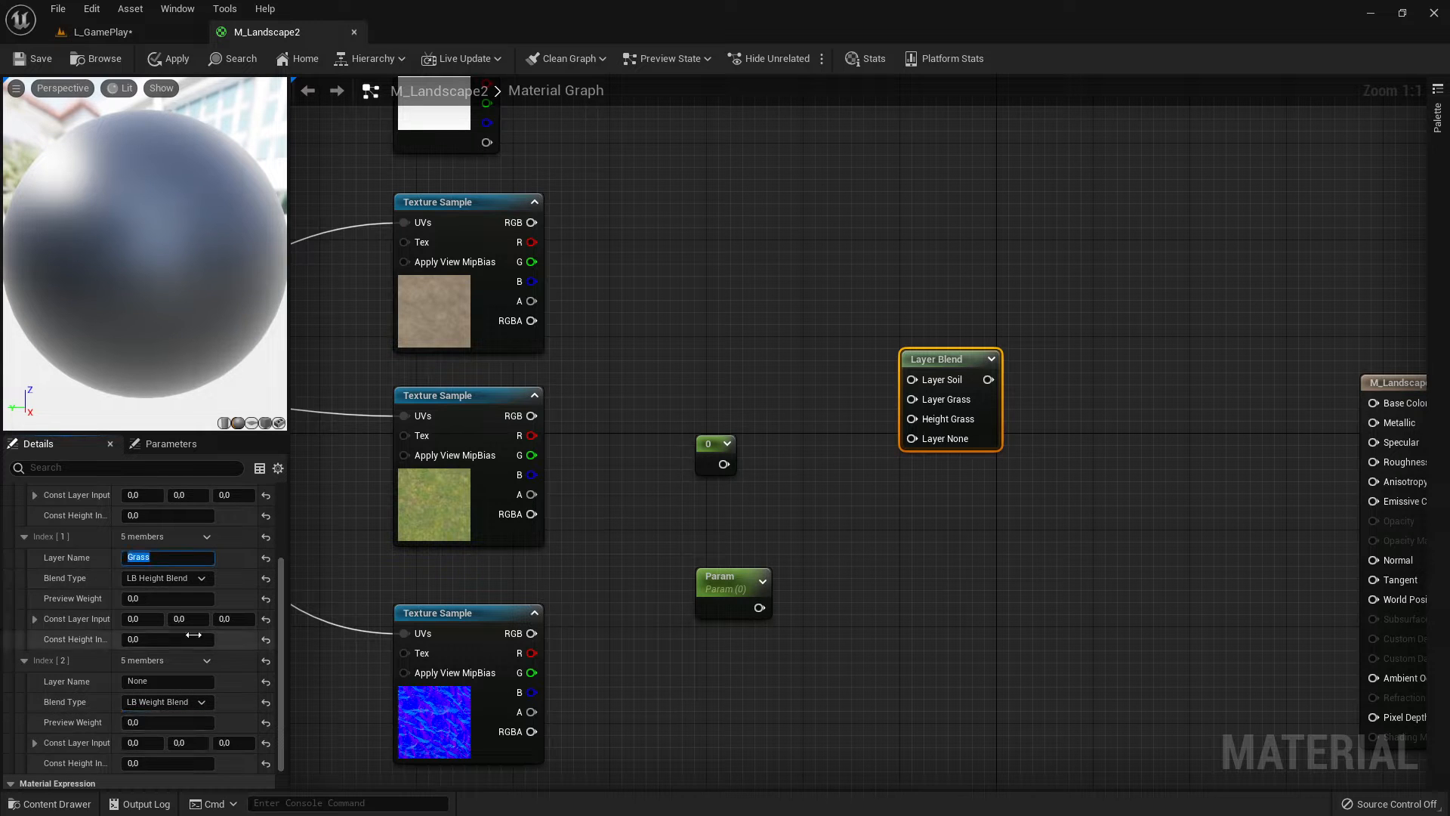
{"action": "left_click", "coordinate": [154, 683]}
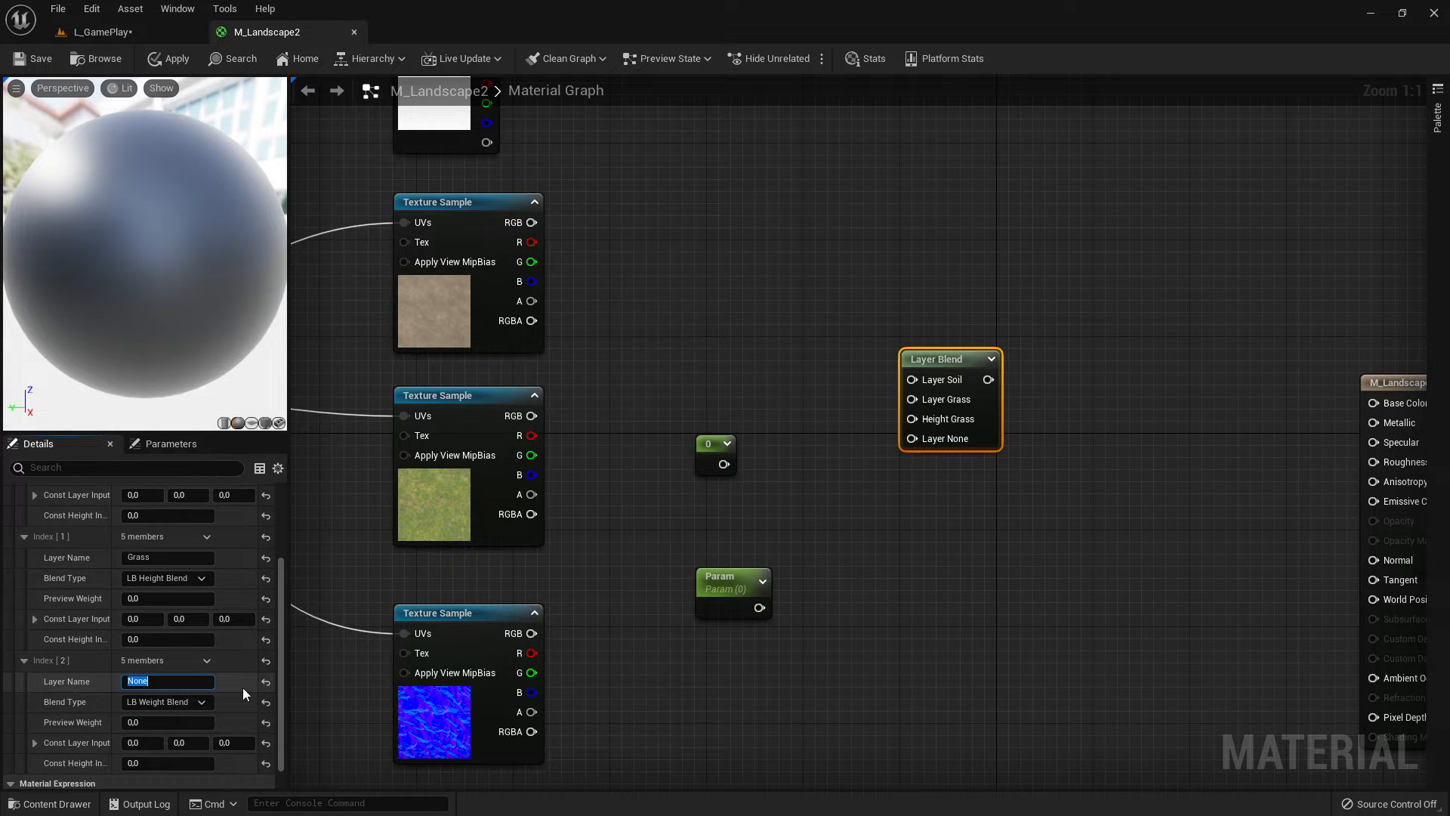
{"action": "key", "text": "alt+Tab"}
{"action": "key", "text": "alt+Tab"}
{"action": "left_click", "coordinate": [176, 680]}
{"action": "type", "text": "Snow"}
{"action": "key", "text": "Return"}
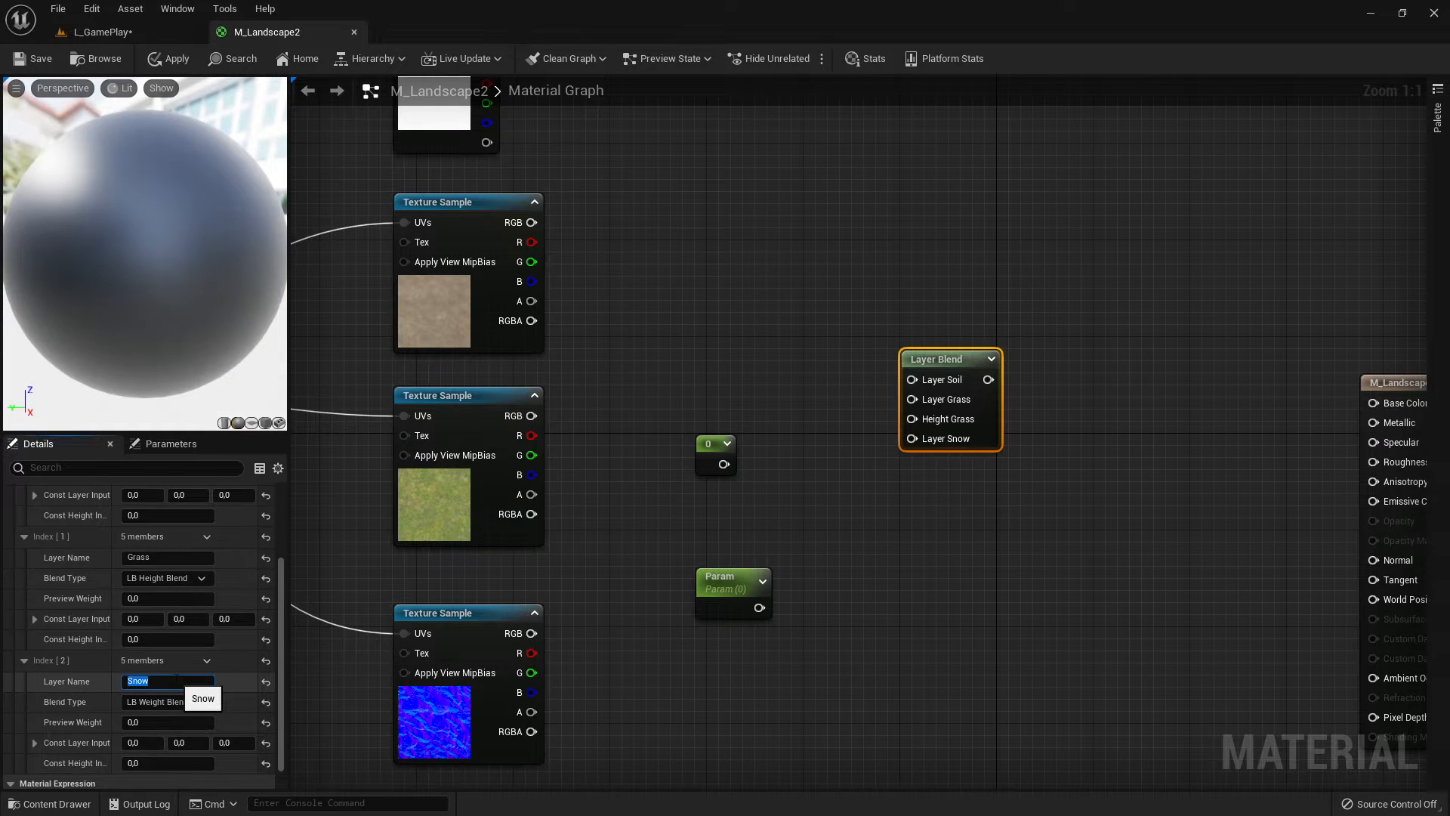
Step: Compare the node's Soil, Grass and Snow layer settings with the Layer Blend Normal table and example graph in the browser guide
{"action": "scroll", "coordinate": [206, 586], "scroll_direction": "up", "scroll_amount": 1}
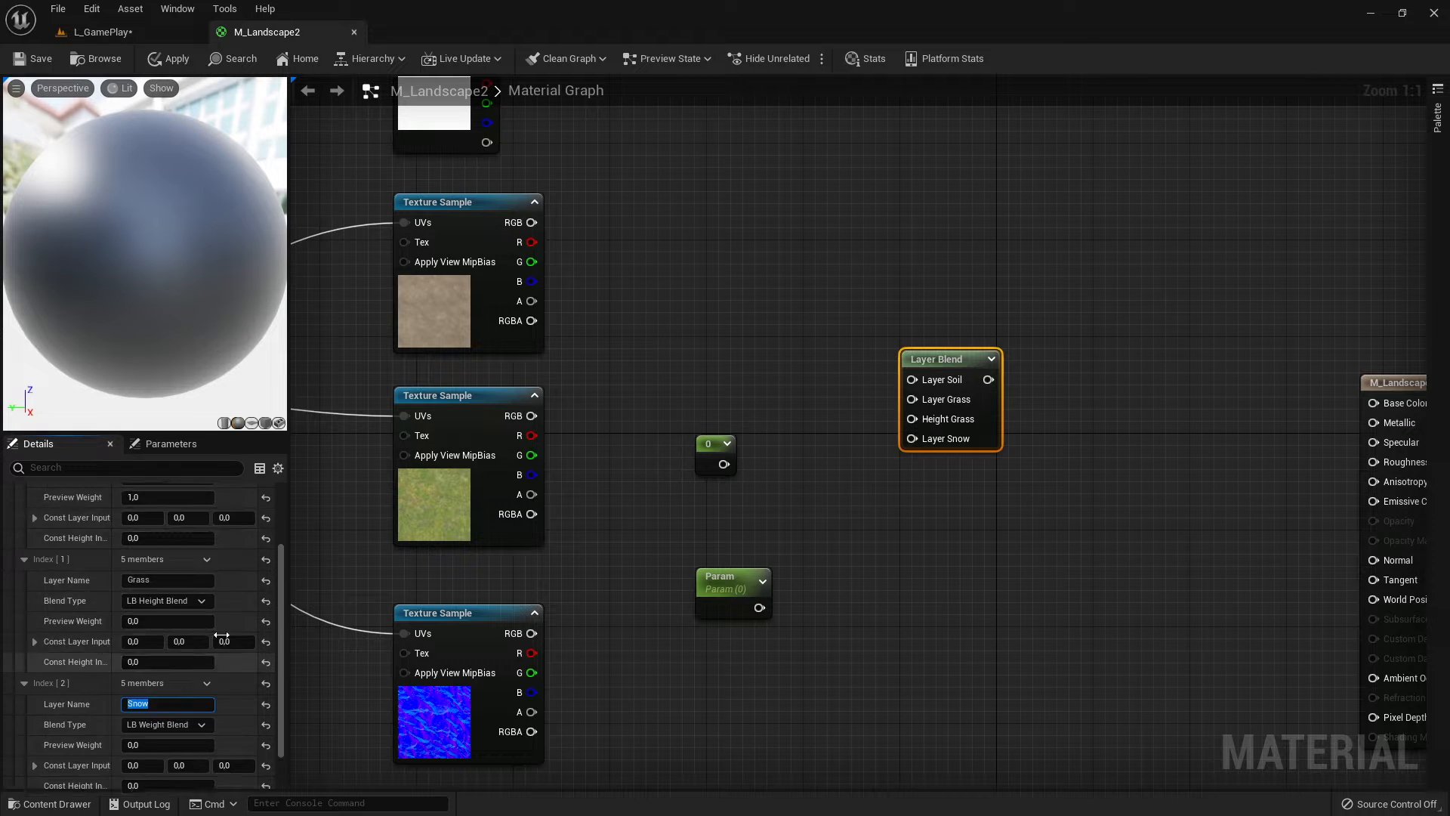
{"action": "scroll", "coordinate": [221, 635], "scroll_direction": "up", "scroll_amount": 4}
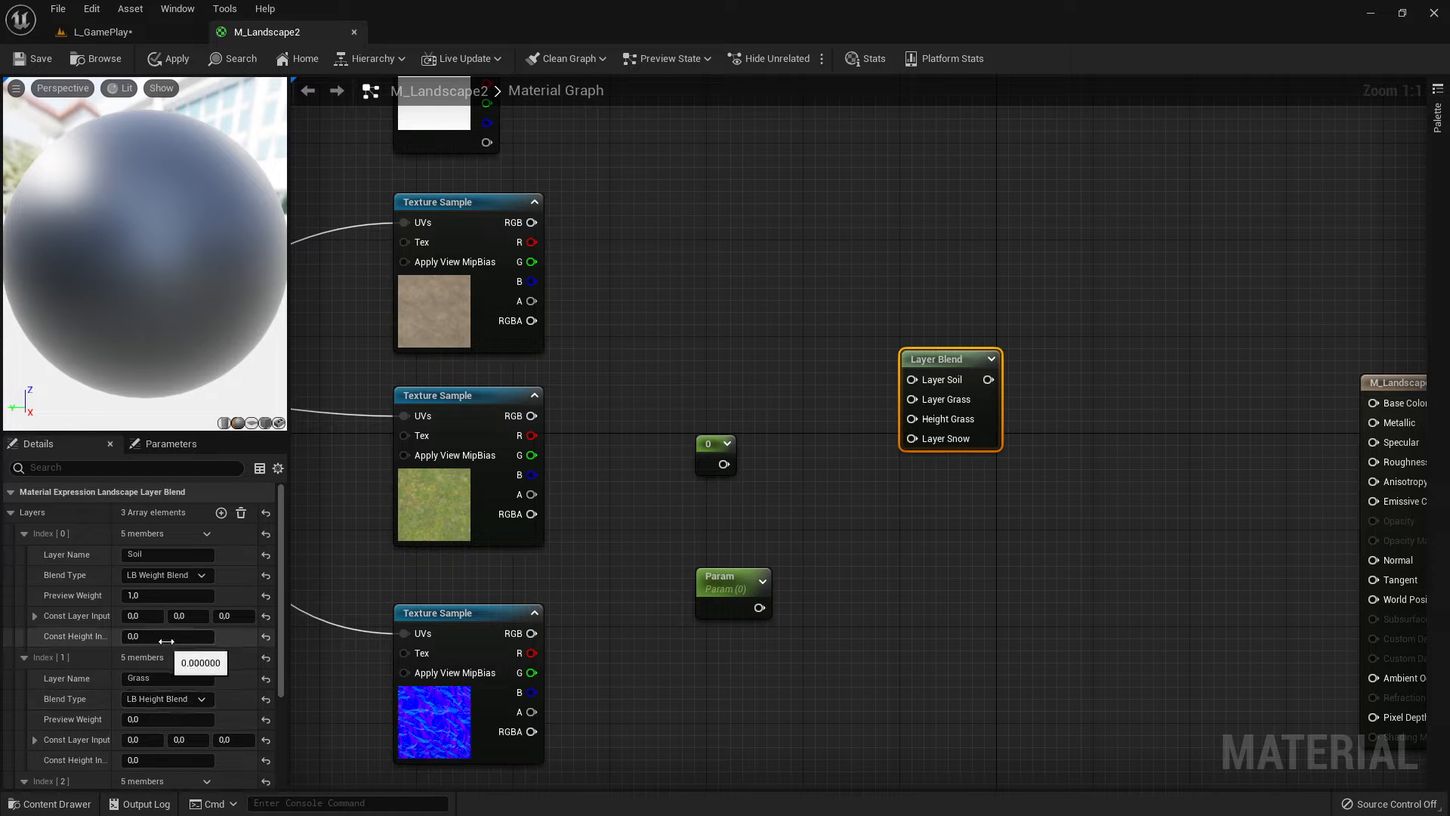
{"action": "scroll", "coordinate": [151, 702], "scroll_direction": "down", "scroll_amount": 4}
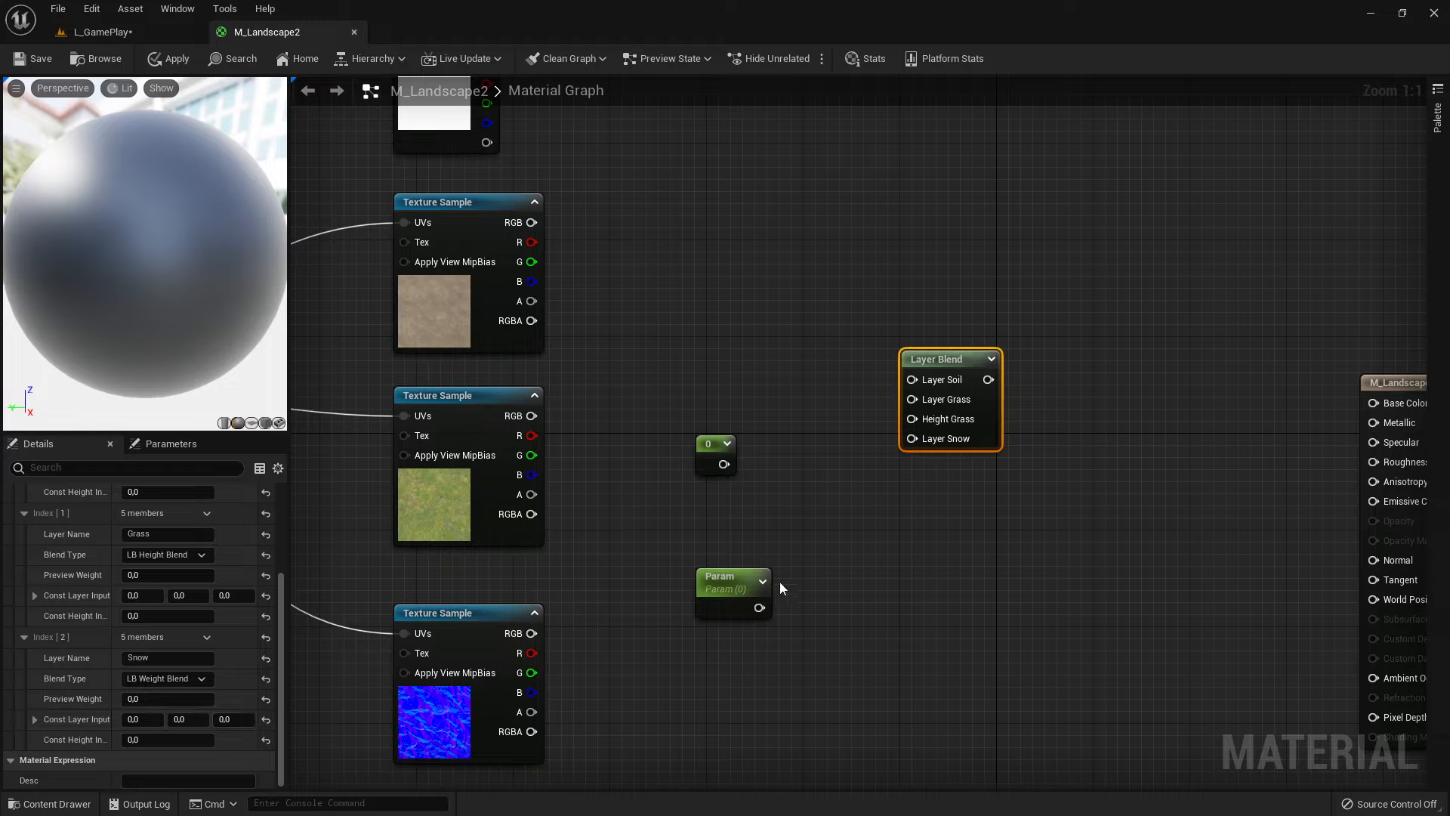
{"action": "key", "text": "alt+Tab"}
{"action": "scroll", "coordinate": [940, 521], "scroll_direction": "down", "scroll_amount": 10}
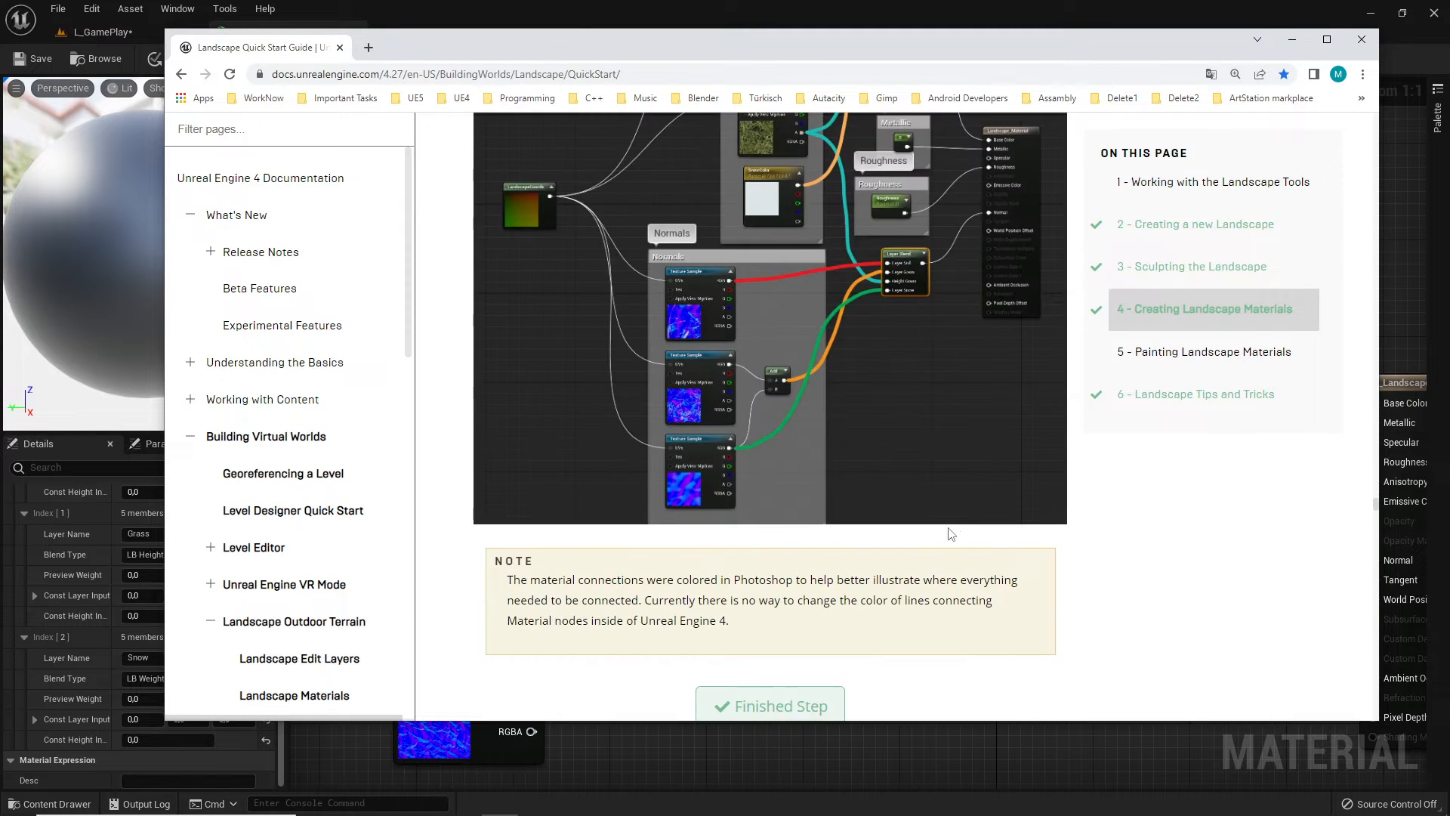
{"action": "scroll", "coordinate": [982, 528], "scroll_direction": "up", "scroll_amount": 10}
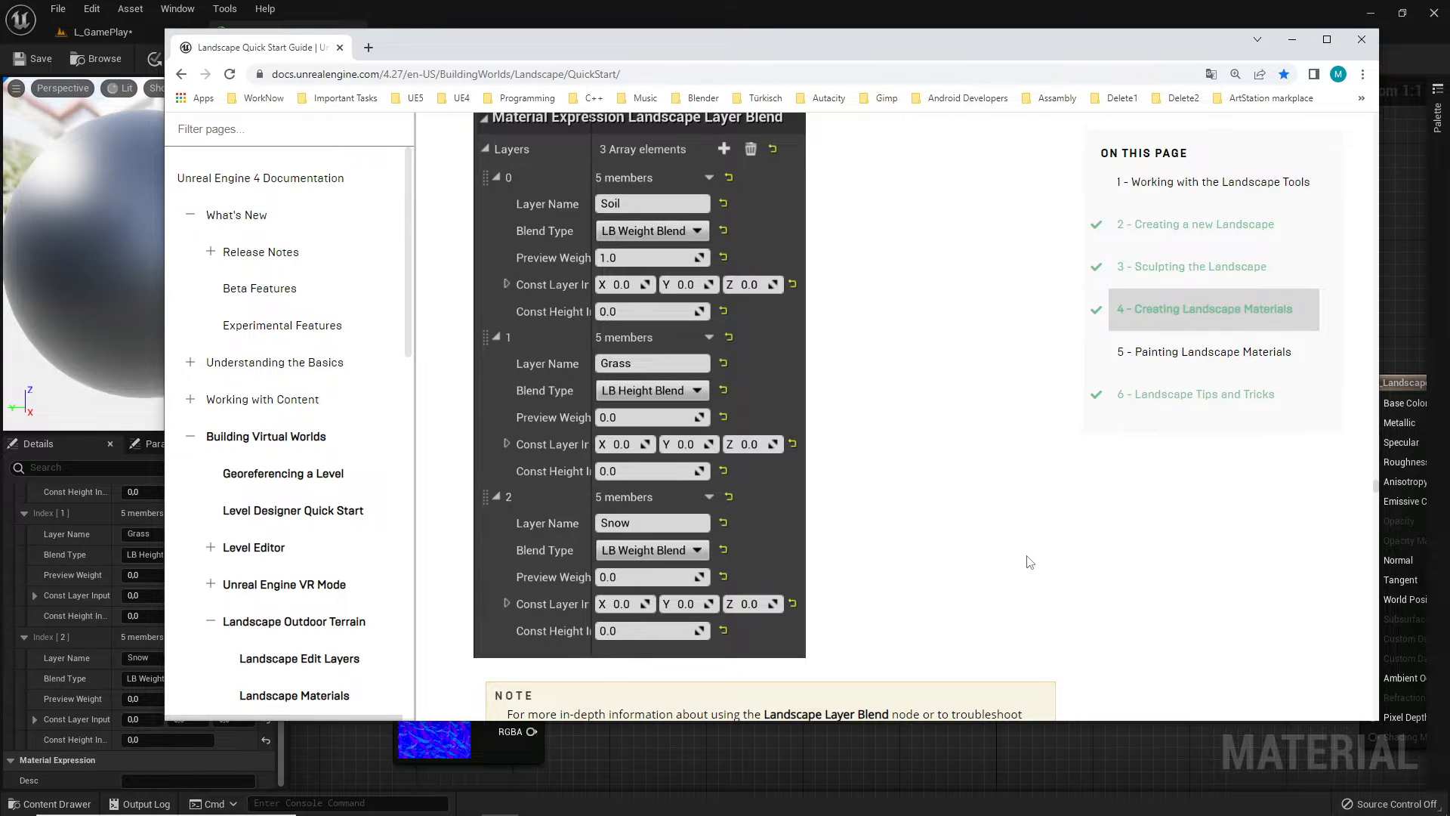
{"action": "scroll", "coordinate": [1028, 561], "scroll_direction": "up", "scroll_amount": 7}
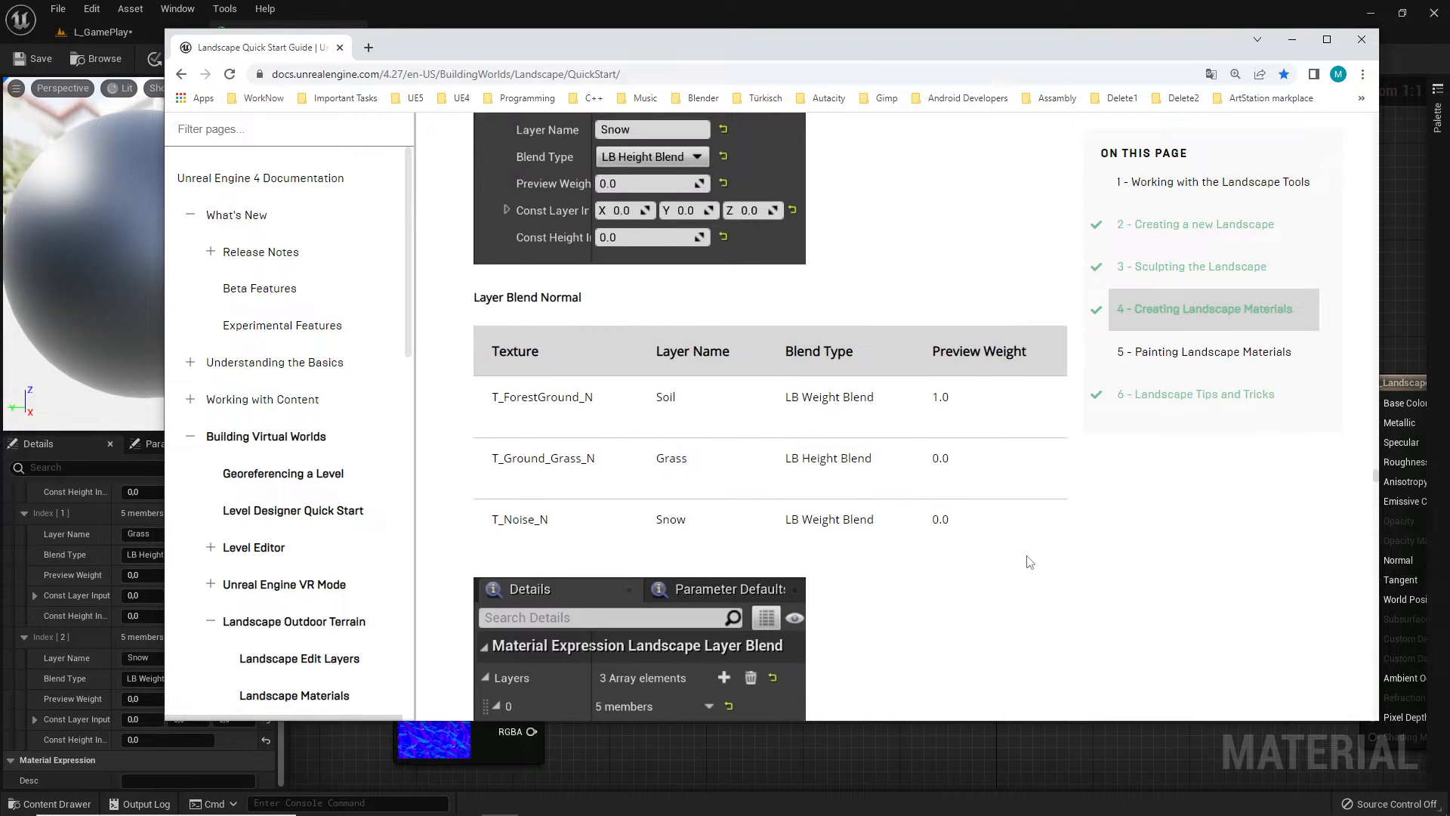
{"action": "scroll", "coordinate": [1029, 563], "scroll_direction": "down", "scroll_amount": 7}
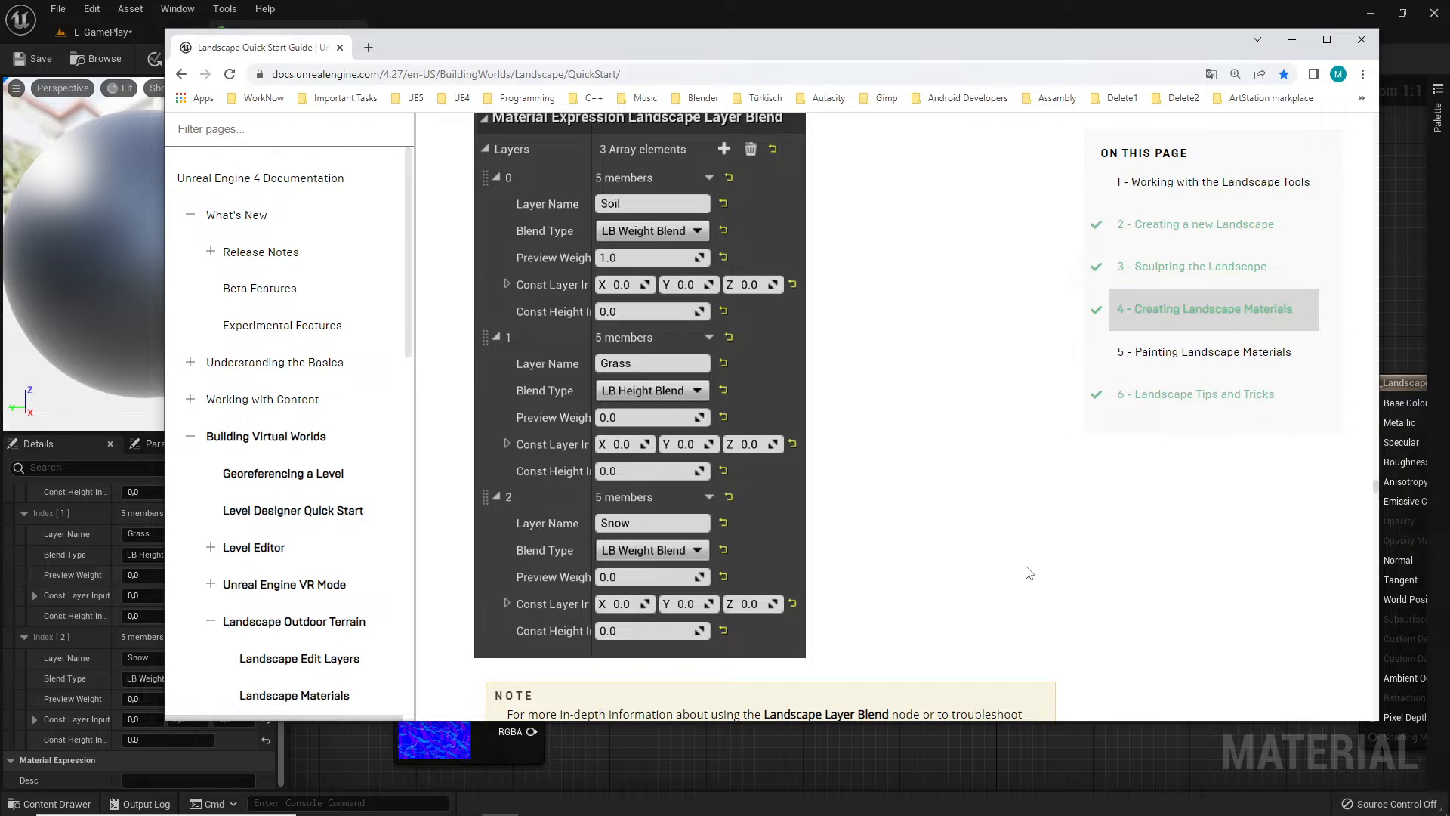
{"action": "scroll", "coordinate": [1029, 572], "scroll_direction": "down", "scroll_amount": 8}
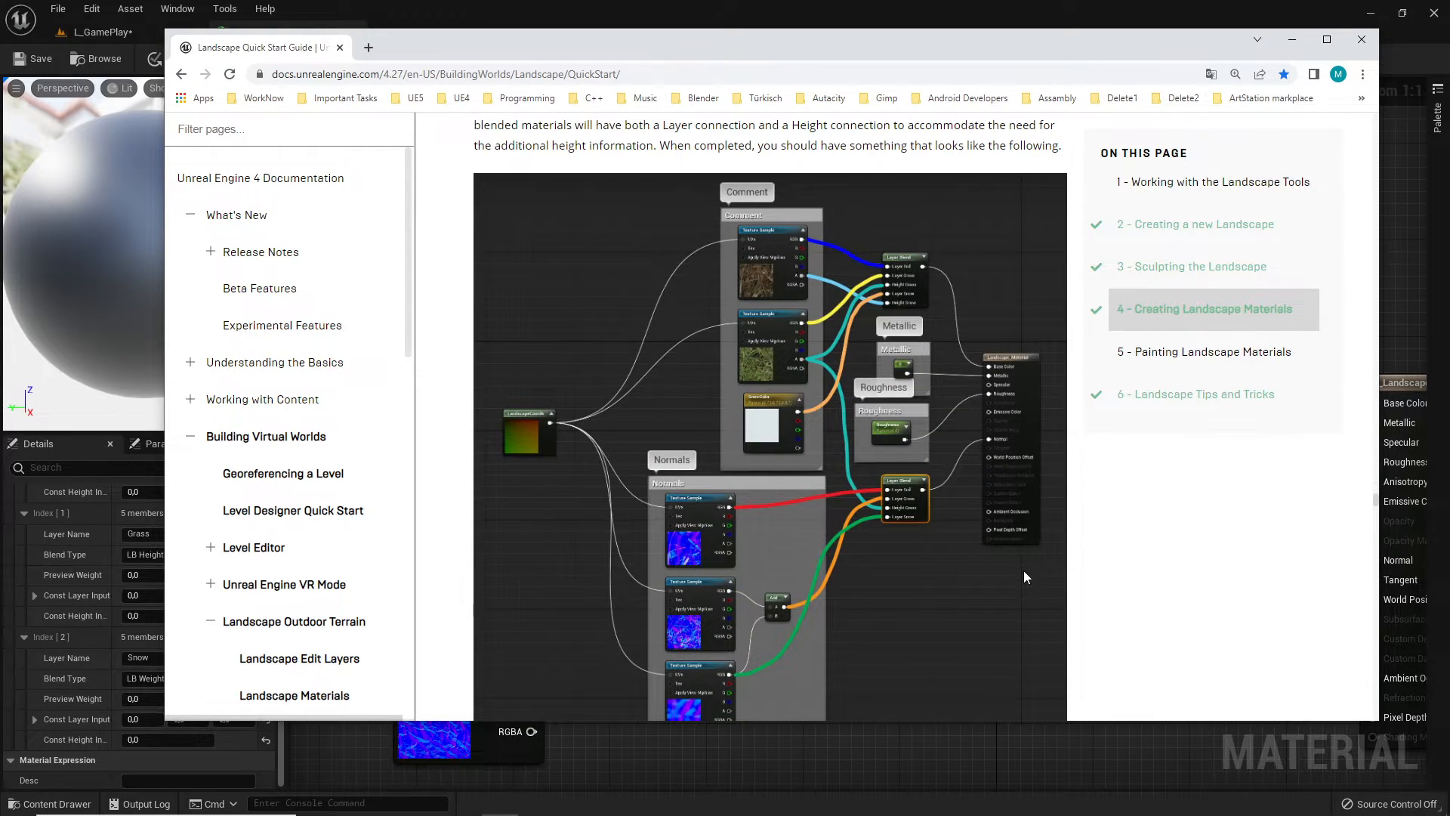
{"action": "scroll", "coordinate": [1024, 577], "scroll_direction": "up", "scroll_amount": 8}
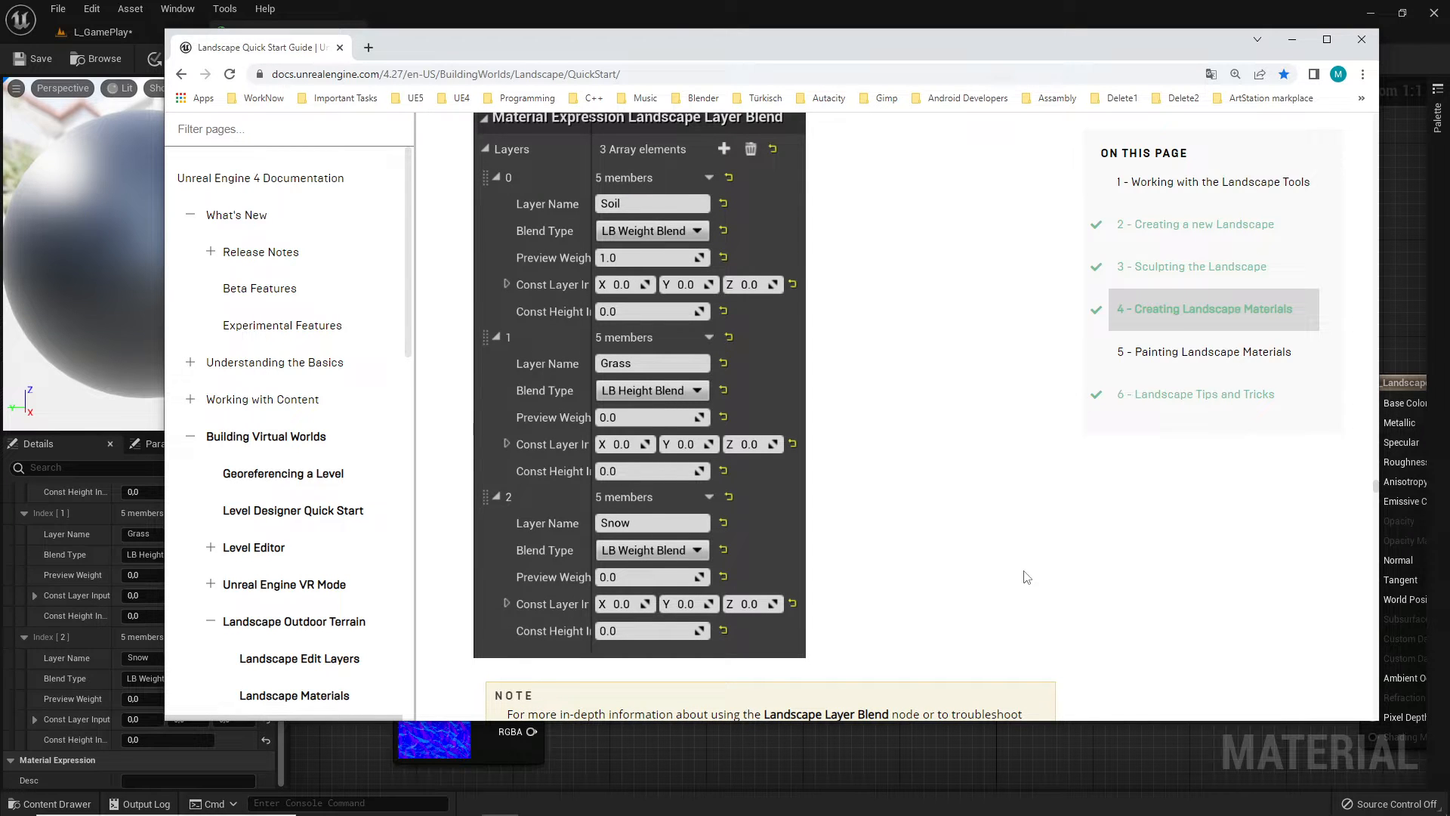
{"action": "key", "text": "alt+Tab"}
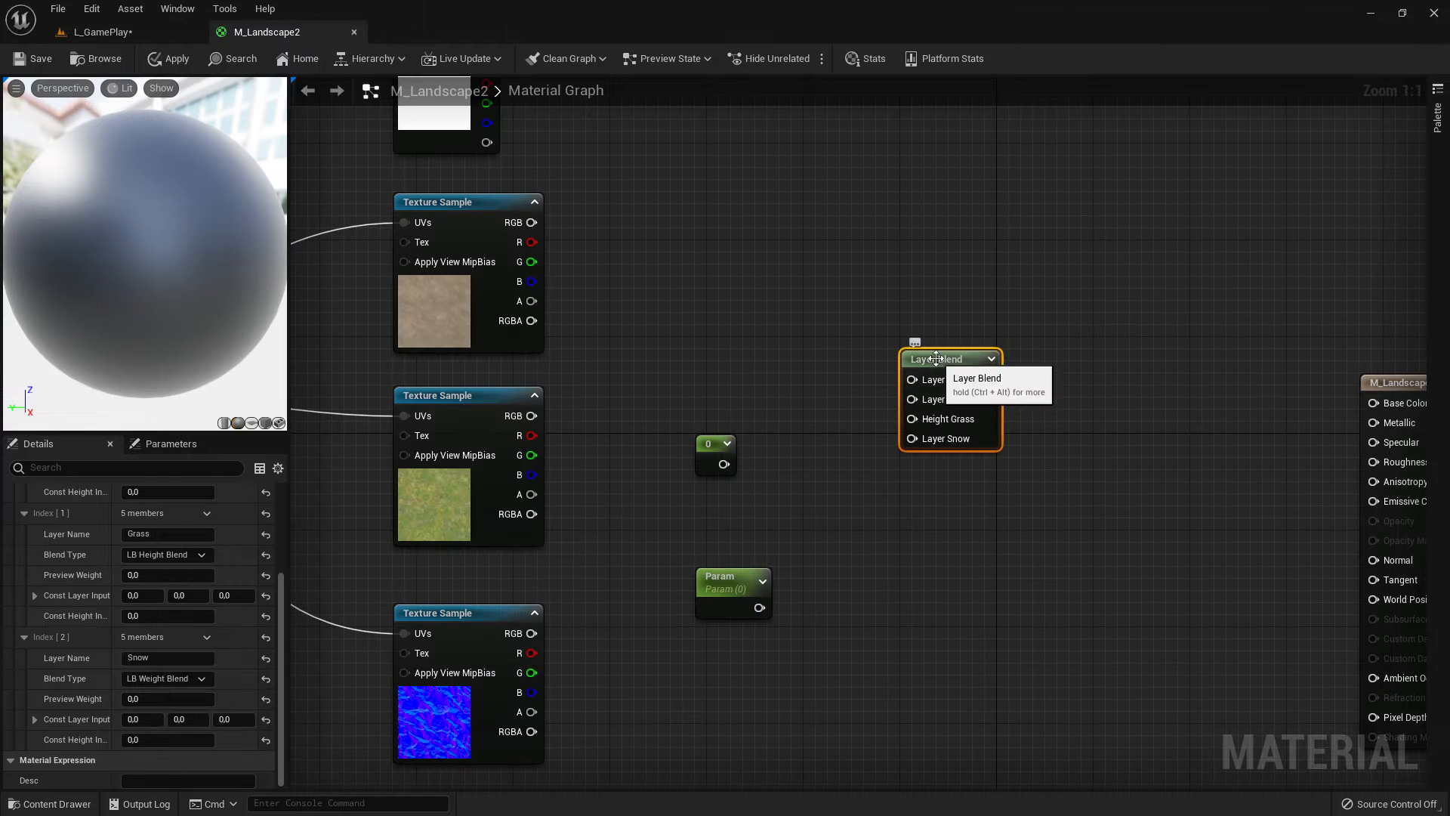
Step: Move the configured Layer Blend node down below the Param node's level, and the unconfigured one up beside the soil Texture Sample
{"action": "left_click_drag", "start_coordinate": [972, 491], "coordinate": [960, 673]}
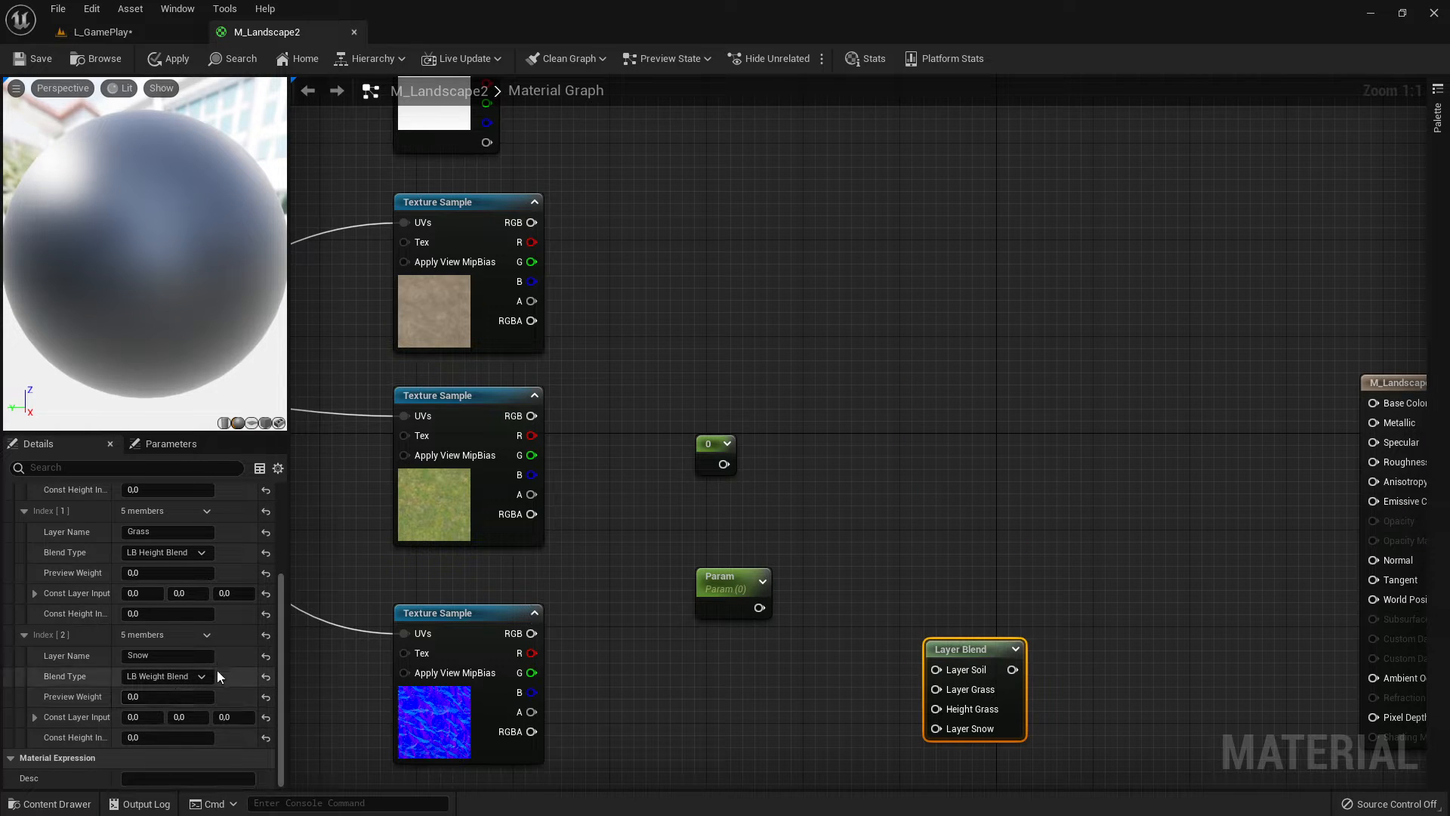
{"action": "scroll", "coordinate": [216, 669], "scroll_direction": "up", "scroll_amount": 2}
{"action": "right_click_drag", "start_coordinate": [1105, 608], "coordinate": [1092, 287]}
{"action": "left_click_drag", "start_coordinate": [978, 544], "coordinate": [983, 143]}
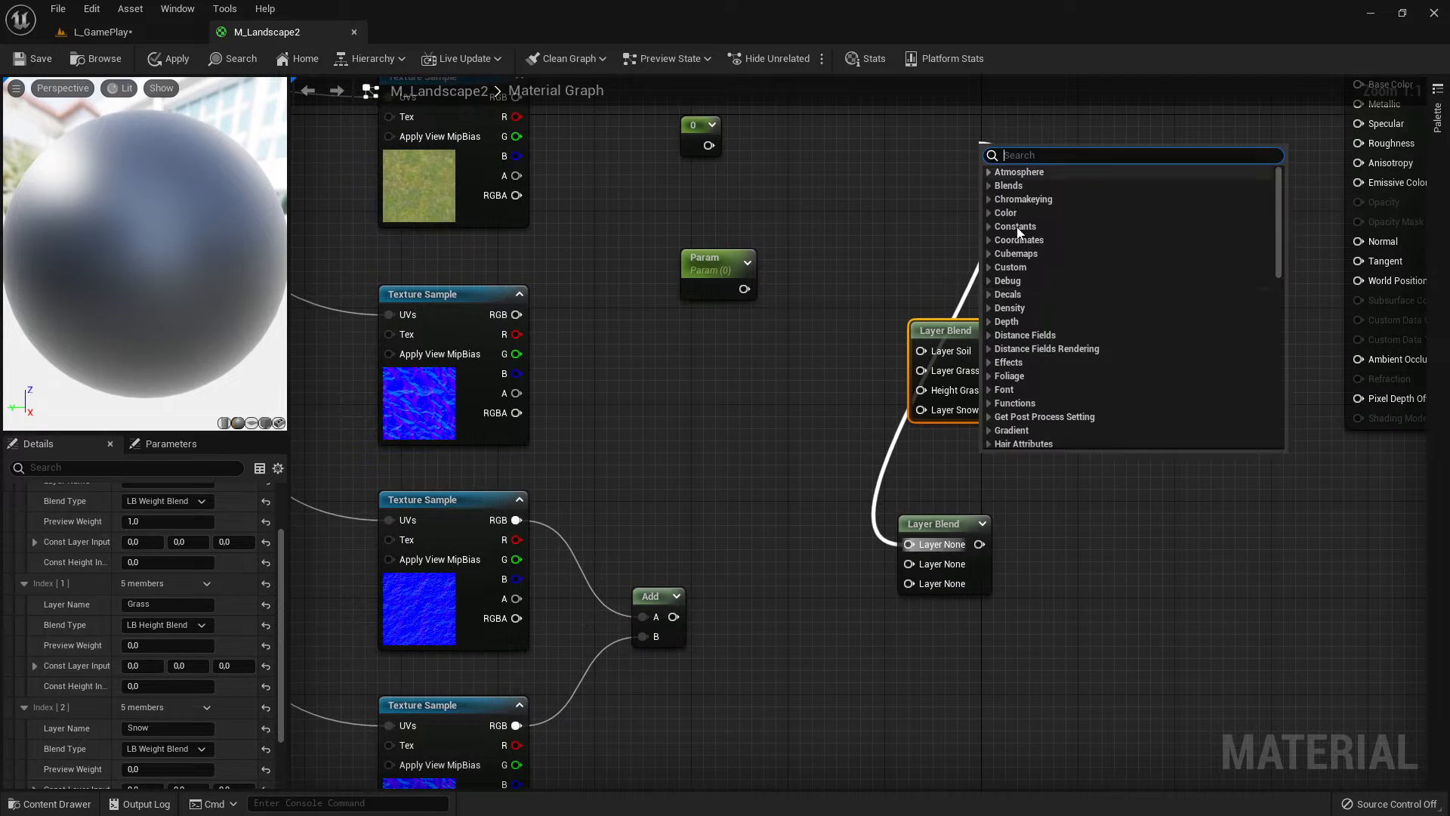
{"action": "left_click", "coordinate": [870, 234]}
{"action": "left_click_drag", "start_coordinate": [939, 516], "coordinate": [897, 130]}
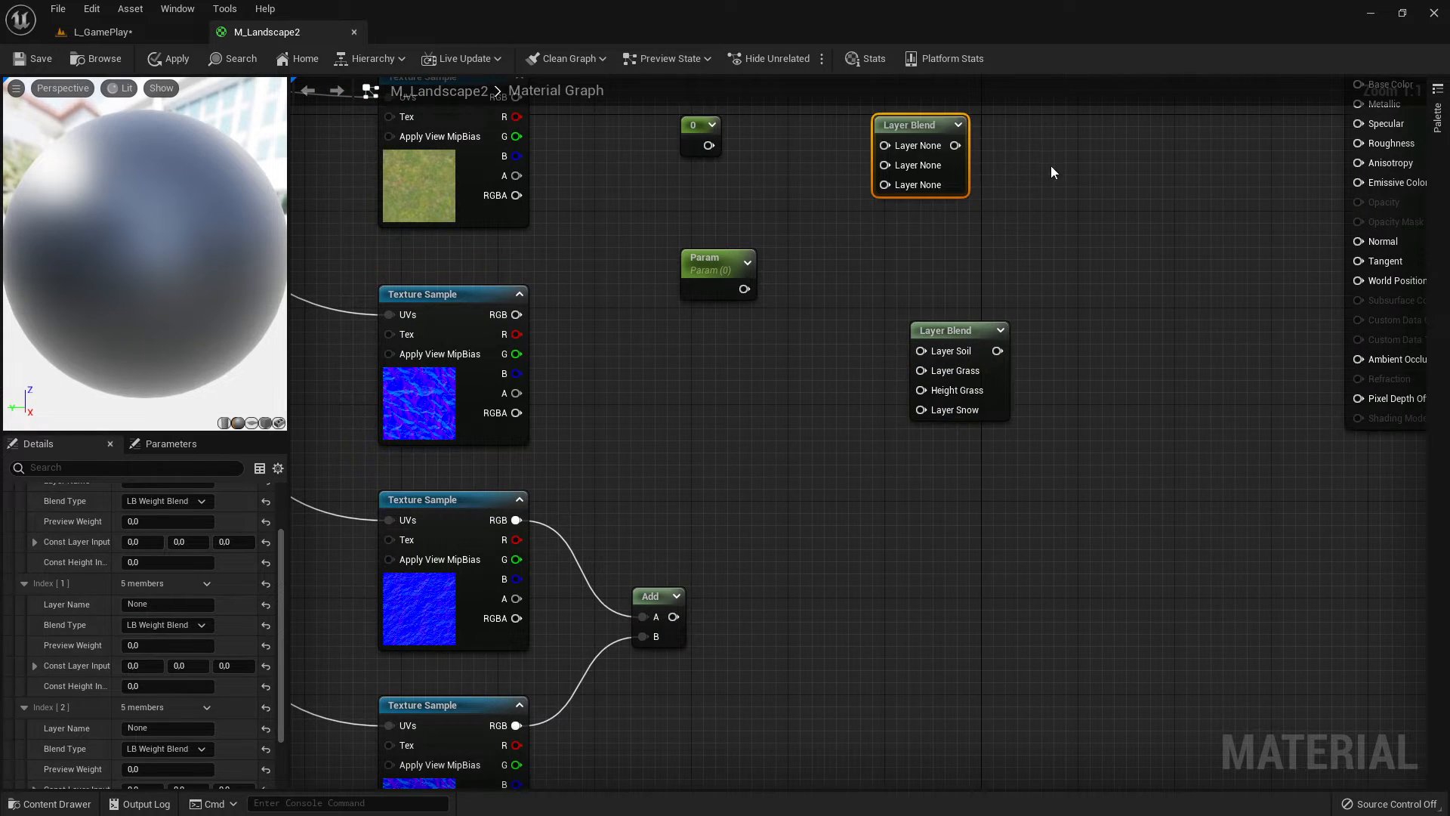
{"action": "right_click_drag", "start_coordinate": [898, 130], "coordinate": [806, 580]}
{"action": "left_click_drag", "start_coordinate": [806, 580], "coordinate": [851, 398]}
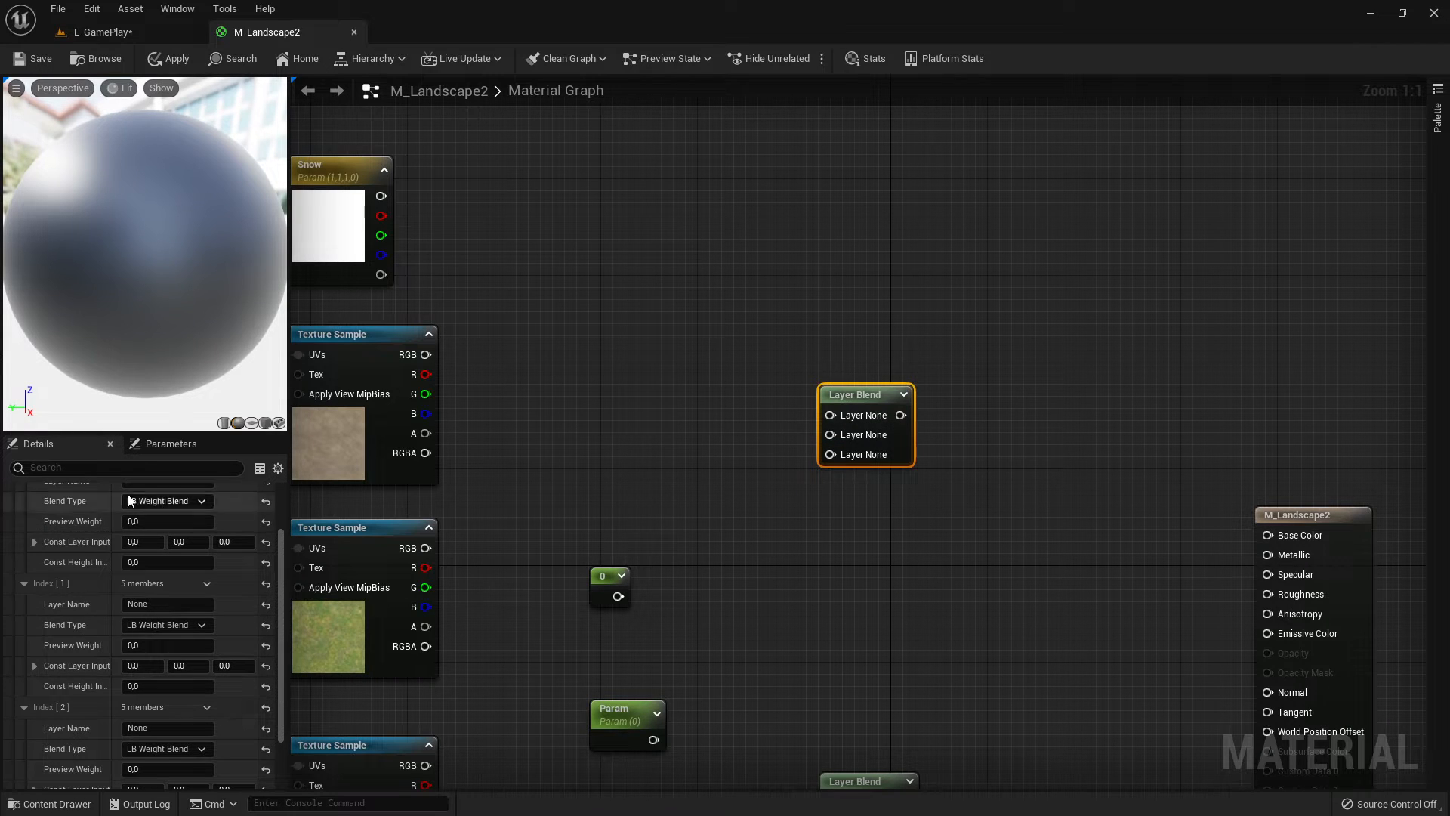
Step: Check the layer settings in the browser guide and name the first layer of the unconfigured Layer Blend node Soil
{"action": "scroll", "coordinate": [184, 654], "scroll_direction": "down", "scroll_amount": 3}
{"action": "scroll", "coordinate": [184, 654], "scroll_direction": "up", "scroll_amount": 6}
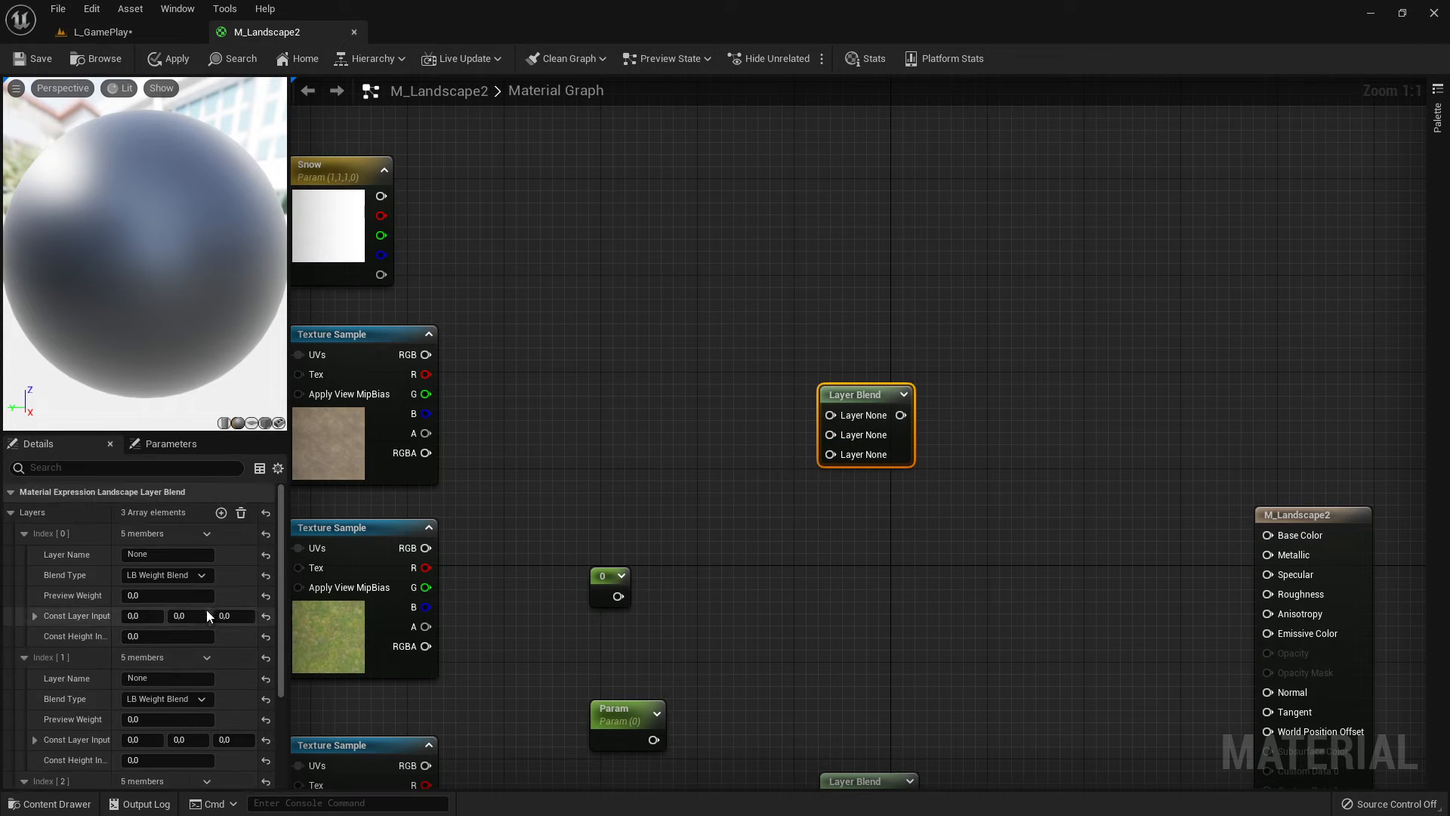
{"action": "key", "text": "alt+Tab"}
{"action": "scroll", "coordinate": [845, 515], "scroll_direction": "down", "scroll_amount": 10}
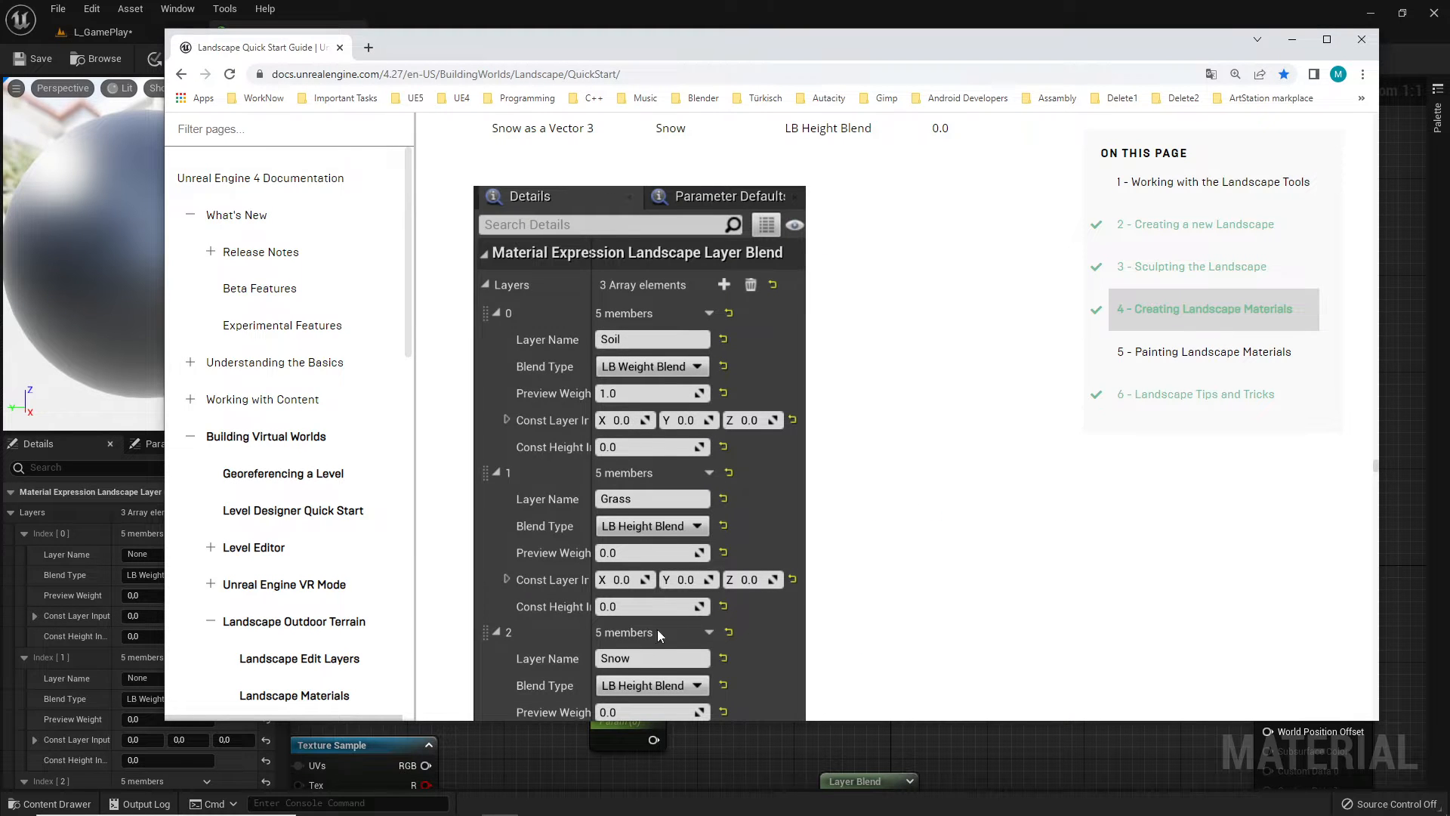
{"action": "key", "text": "alt+Tab"}
{"action": "left_click", "coordinate": [168, 554]}
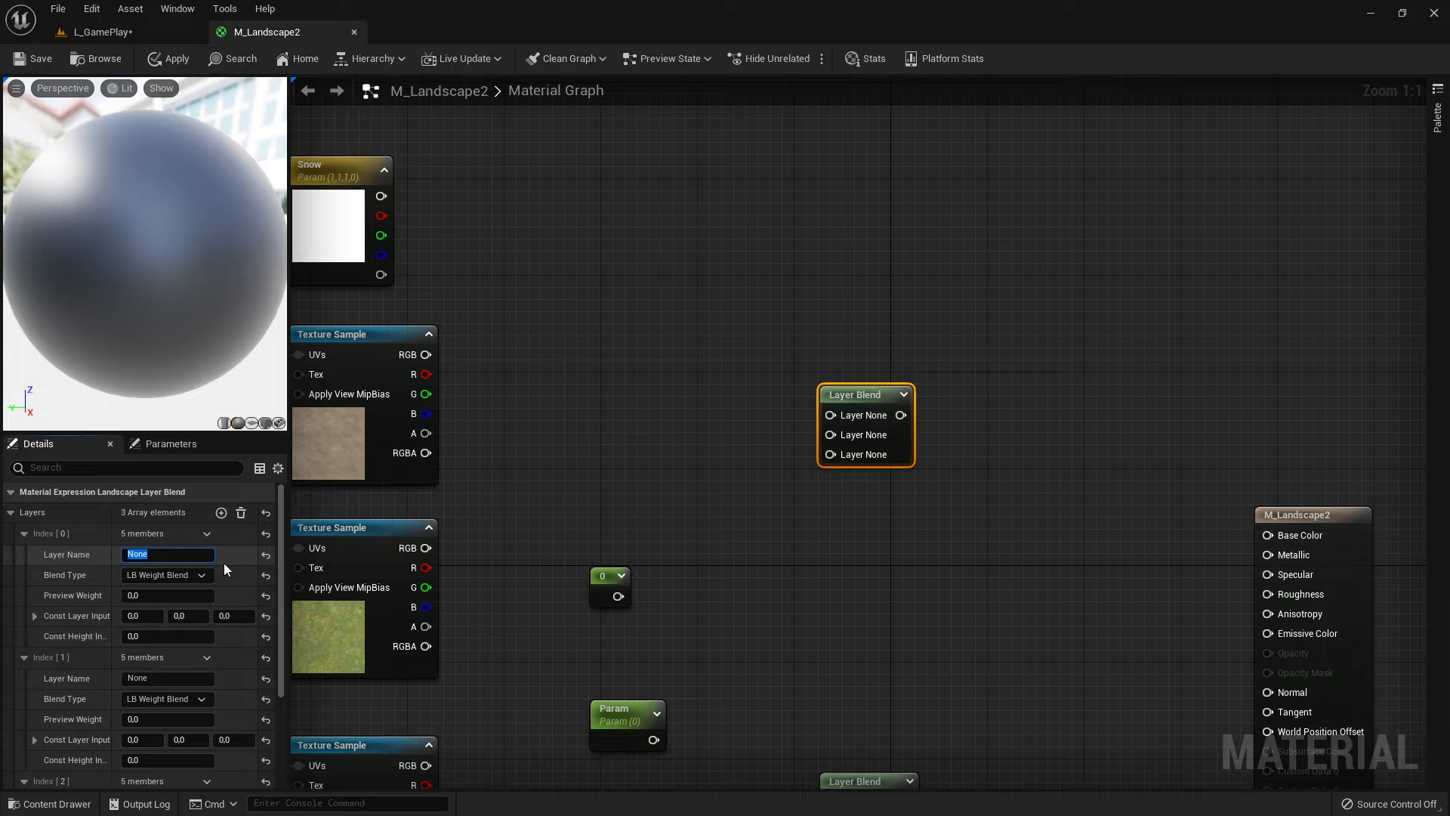
{"action": "type", "text": "Soil"}
{"action": "key", "text": "Return"}
Step: Name the second layer of the selected Layer Blend node Grass and the third layer Snow
{"action": "left_click", "coordinate": [167, 678]}
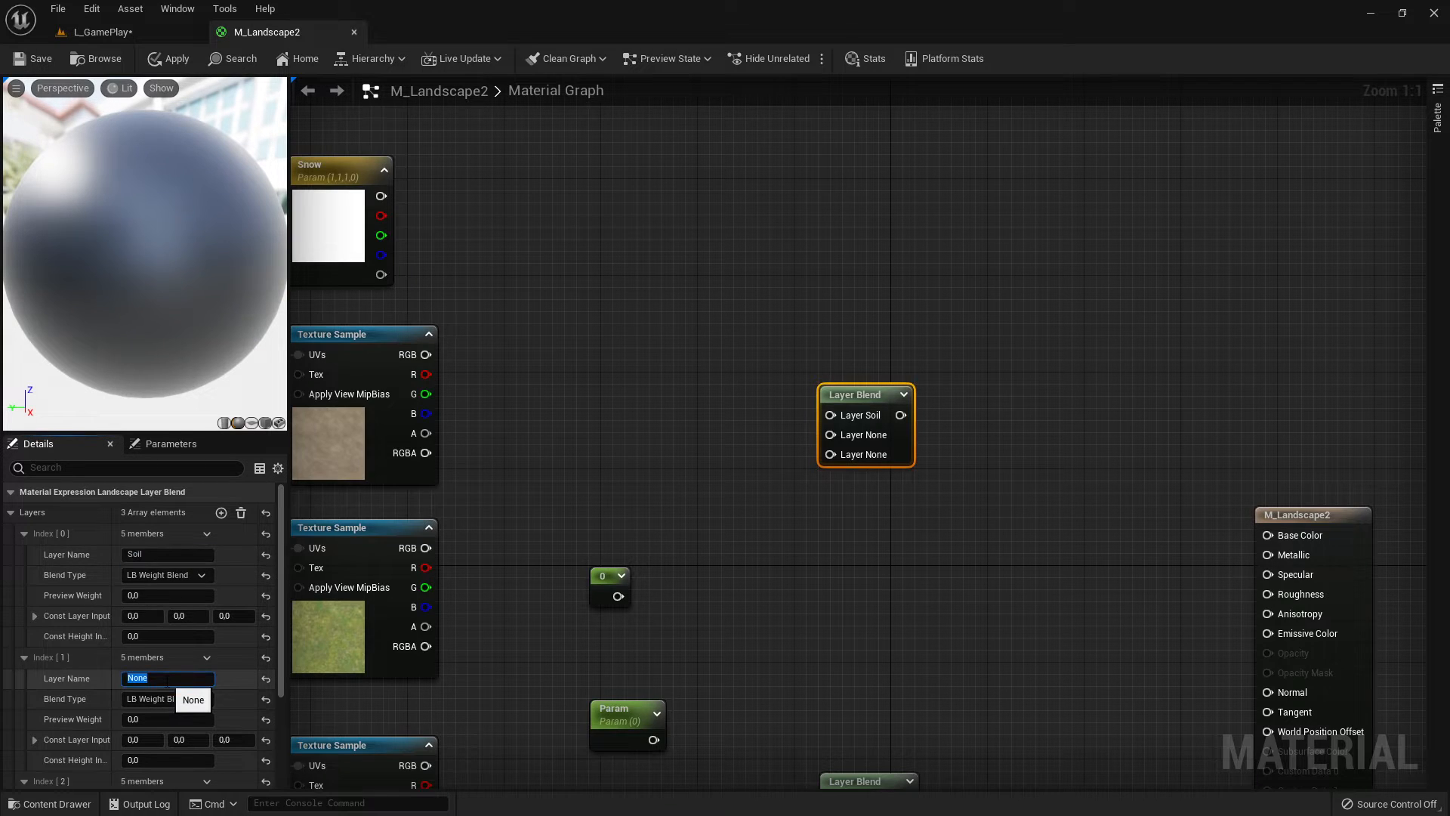
{"action": "key", "text": "BackSpace"}
{"action": "type", "text": "Grass"}
{"action": "key", "text": "Return"}
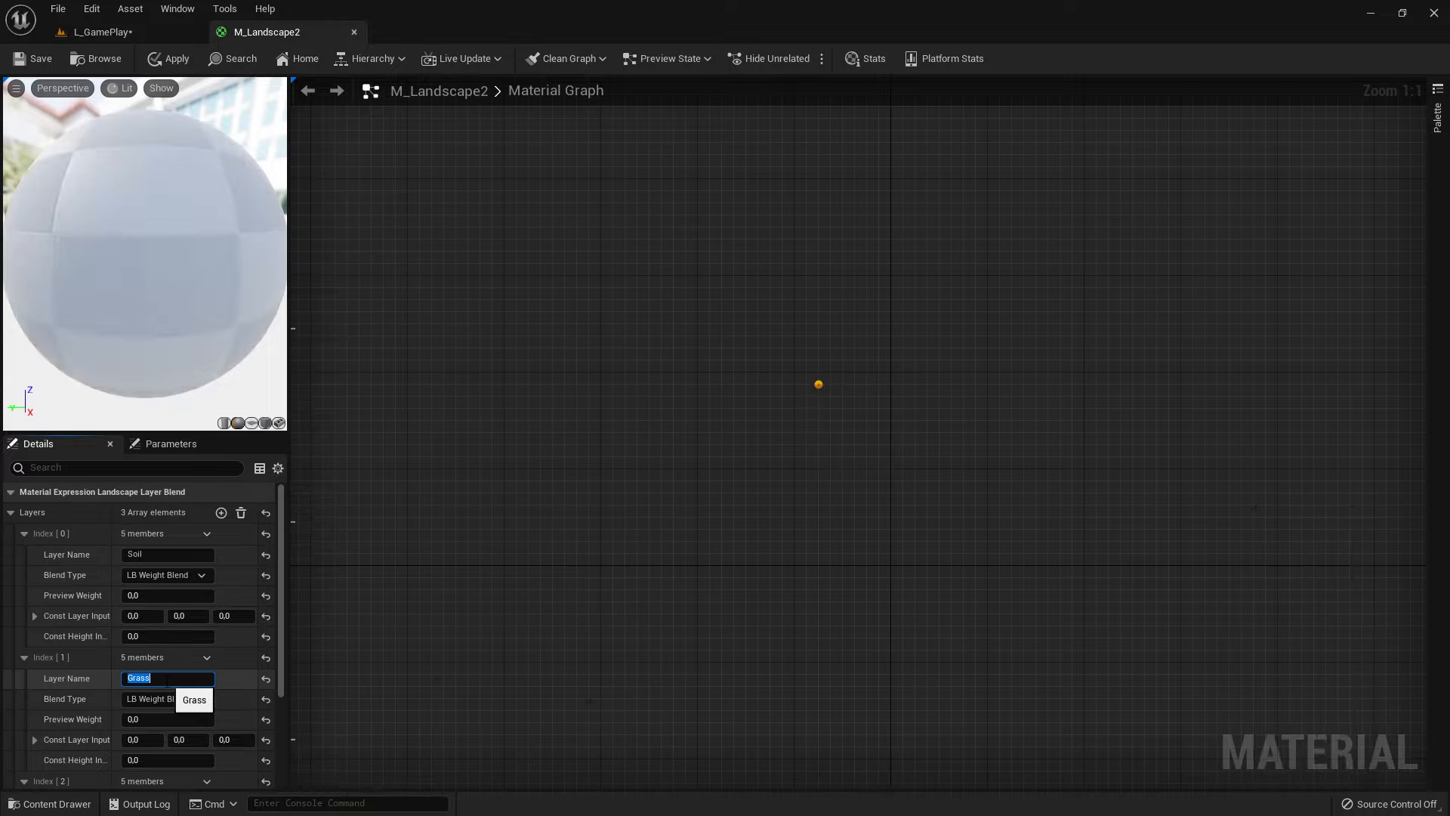
{"action": "scroll", "coordinate": [167, 680], "scroll_direction": "down", "scroll_amount": 2}
{"action": "left_click", "coordinate": [159, 730]}
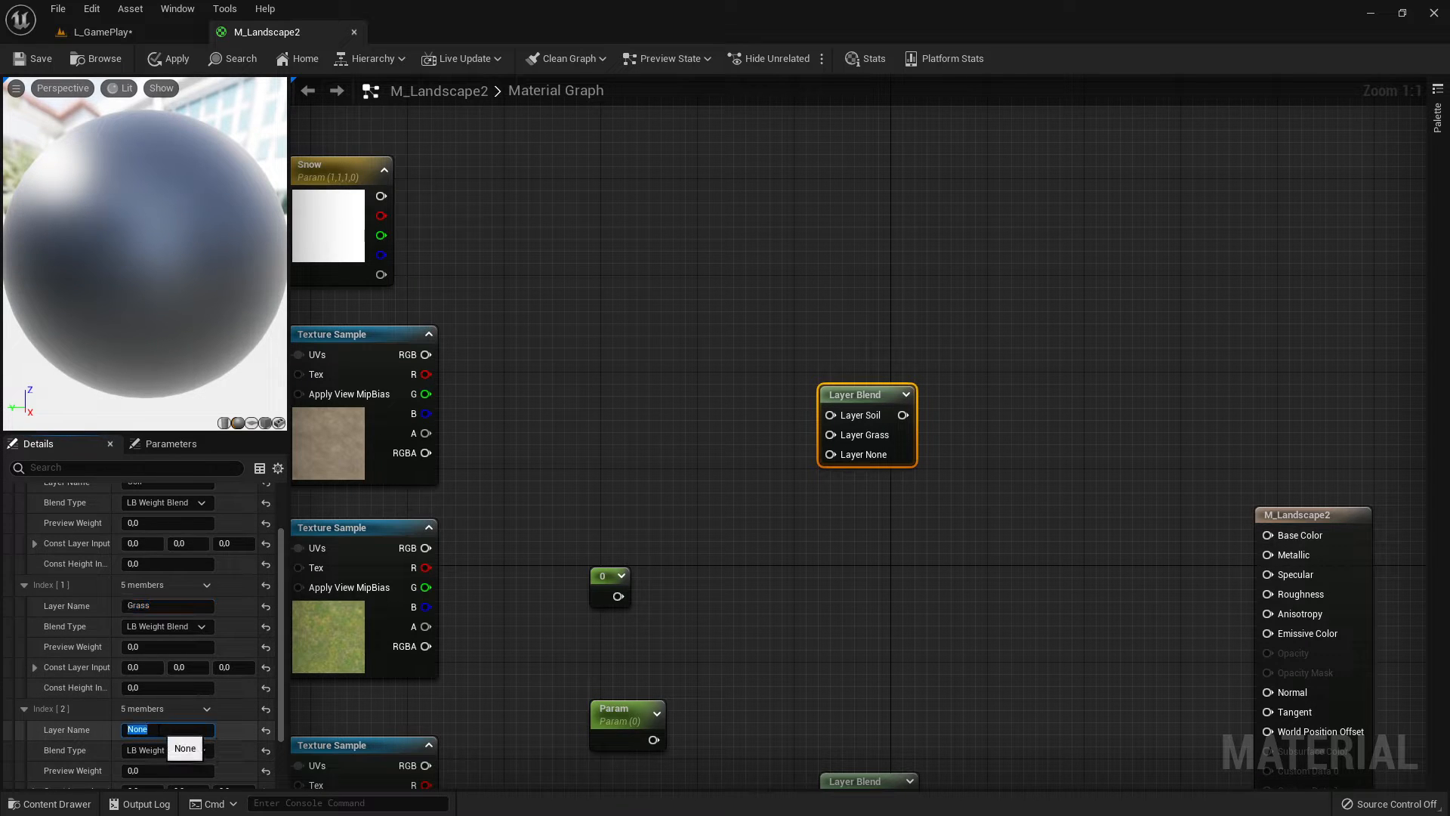
{"action": "type", "text": "Snow"}
{"action": "key", "text": "Return"}
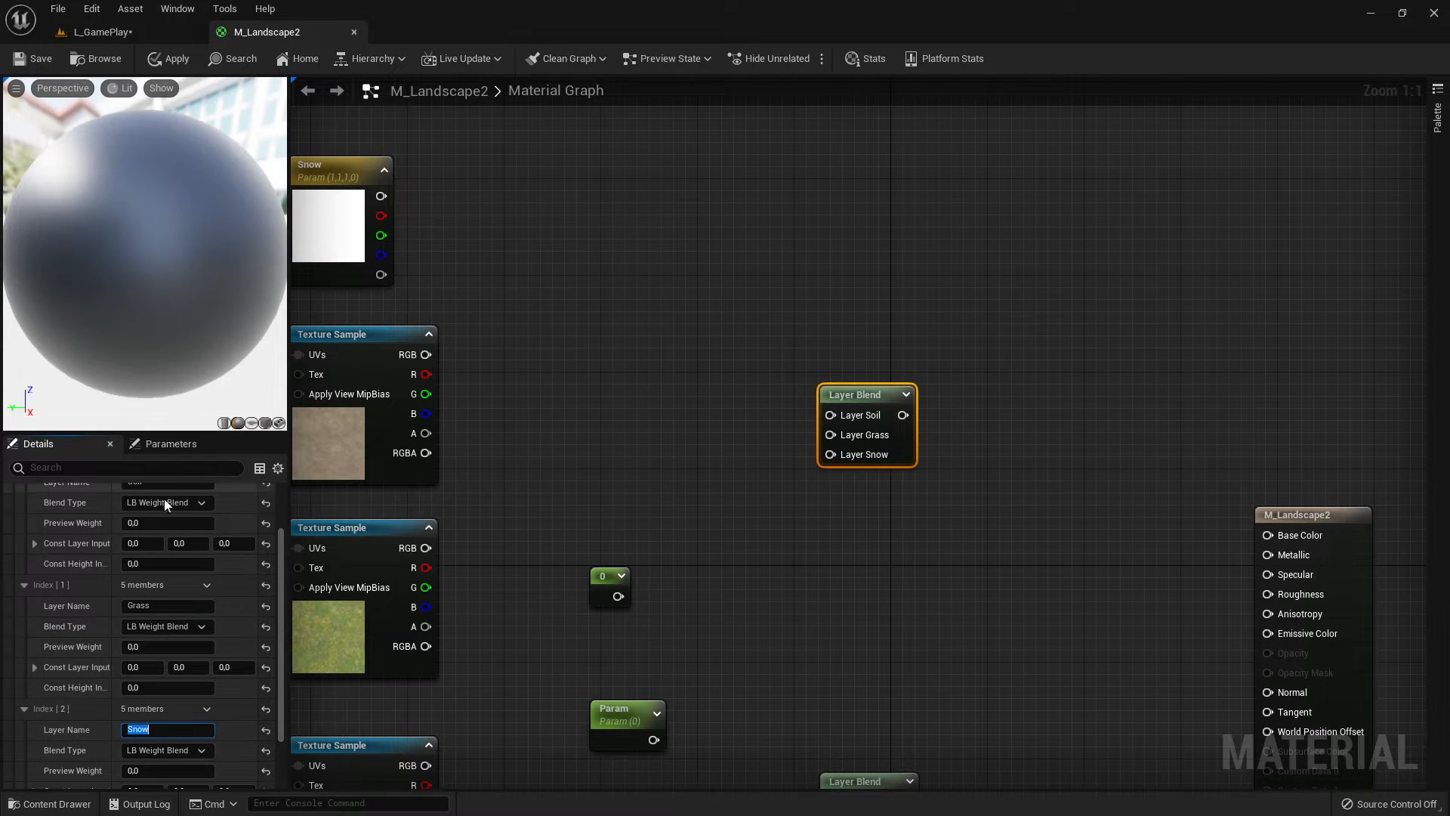
Step: Set the Soil layer's preview weight to 1.0 and check the remaining layer settings in the browser guide
{"action": "scroll", "coordinate": [158, 612], "scroll_direction": "up", "scroll_amount": 2}
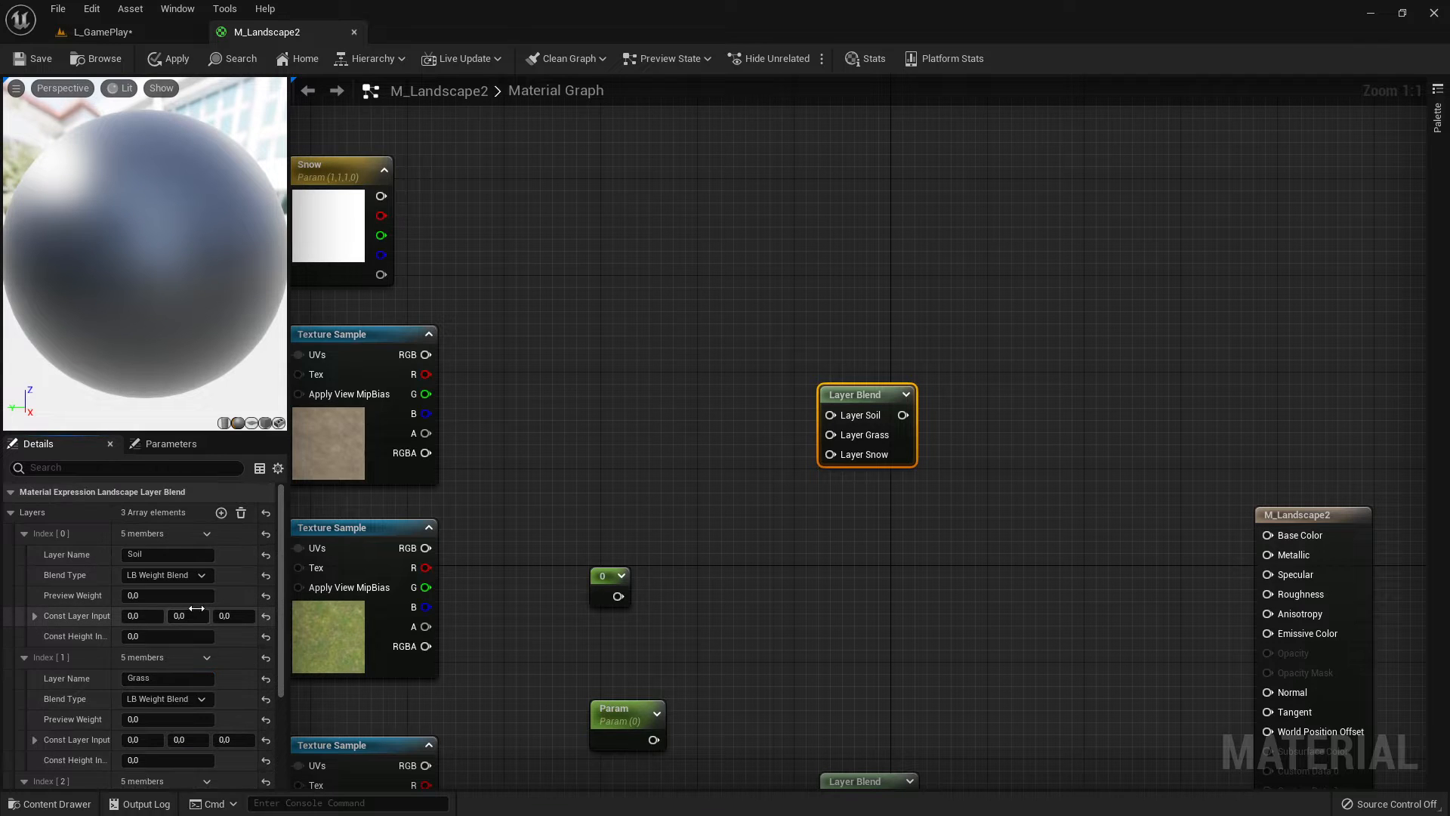
{"action": "left_click", "coordinate": [151, 596]}
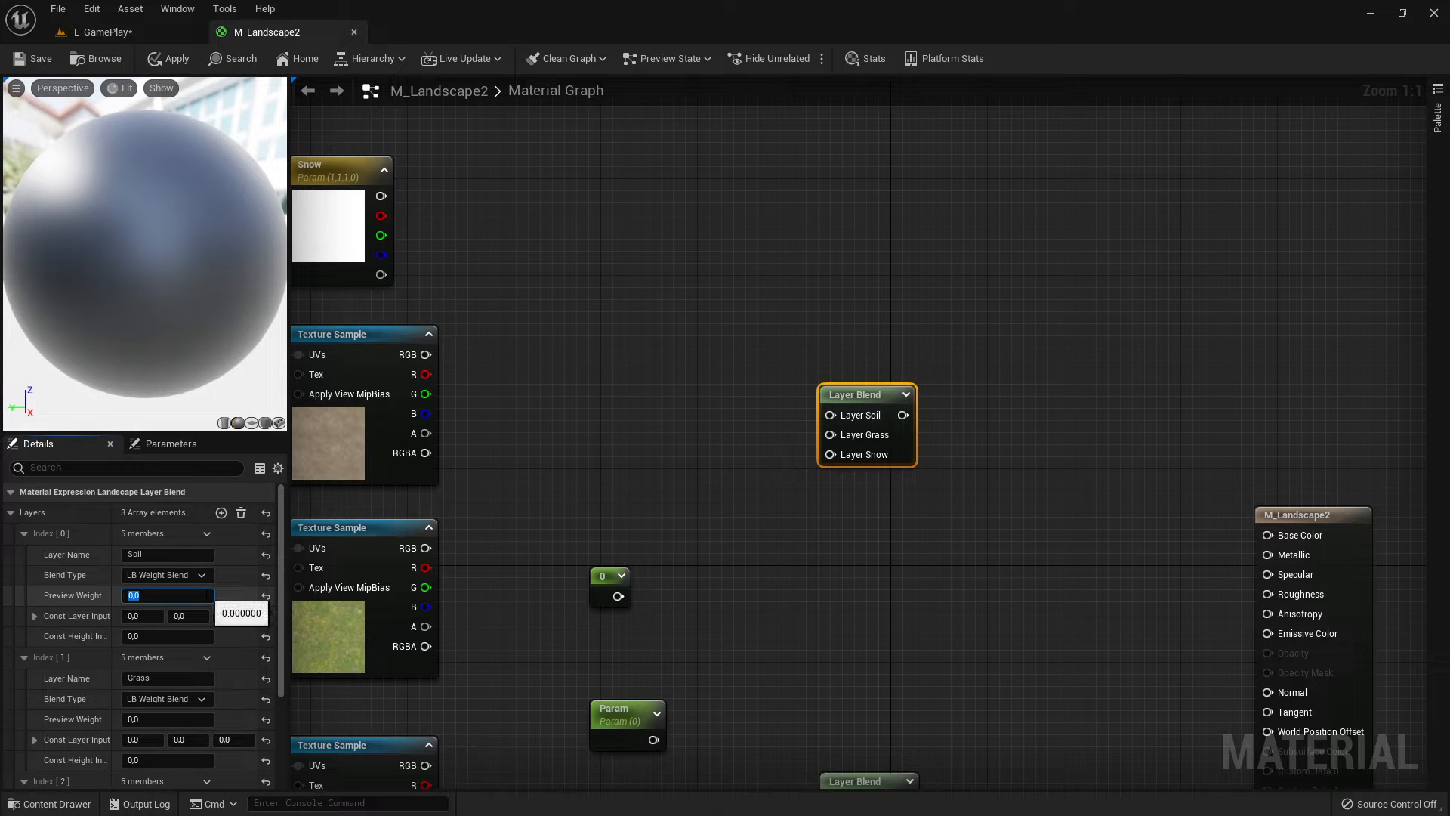
{"action": "key", "text": "Return"}
{"action": "key", "text": "alt+Tab"}
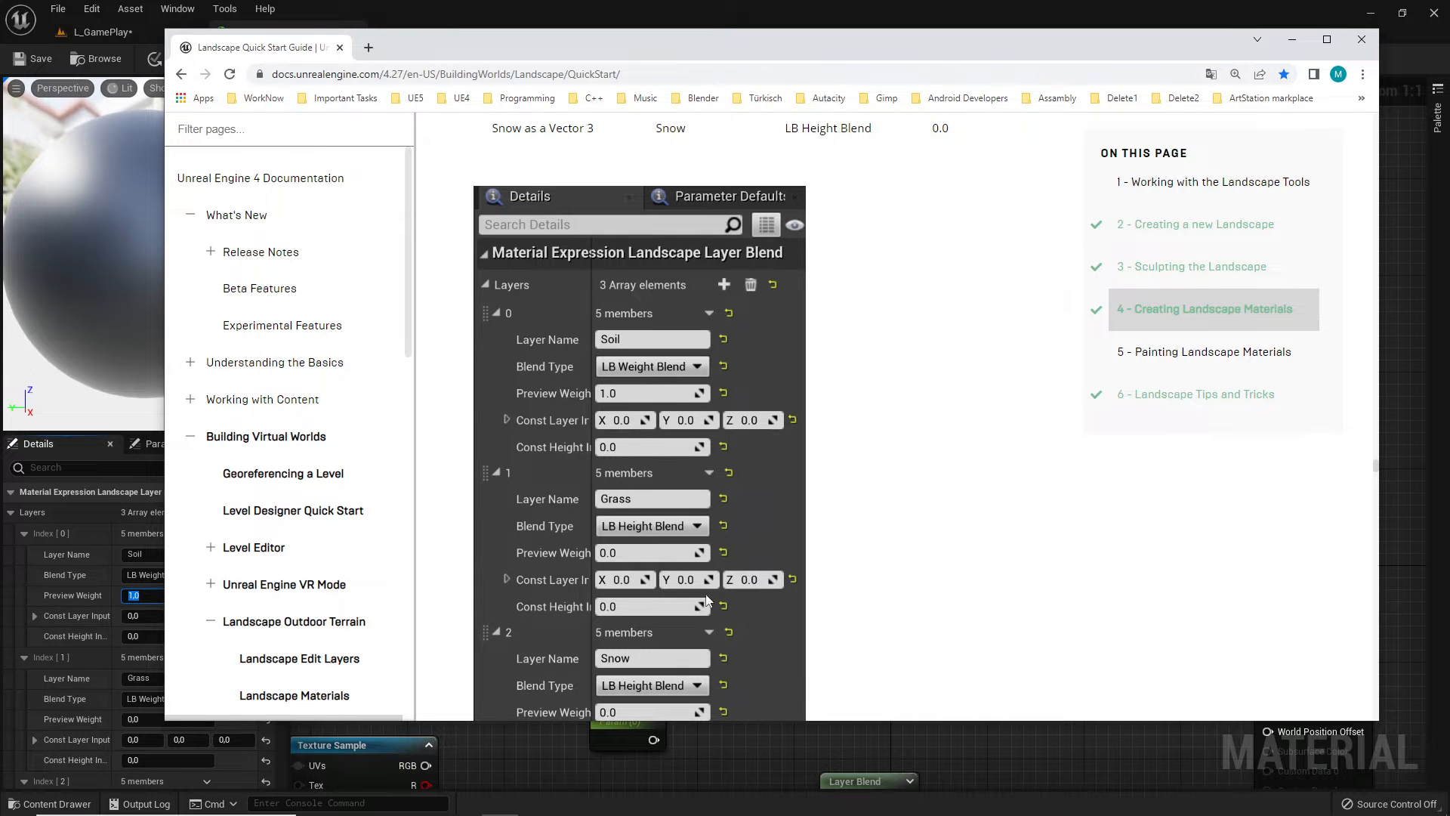
{"action": "scroll", "coordinate": [707, 601], "scroll_direction": "down", "scroll_amount": 2}
{"action": "key", "text": "alt+Tab"}
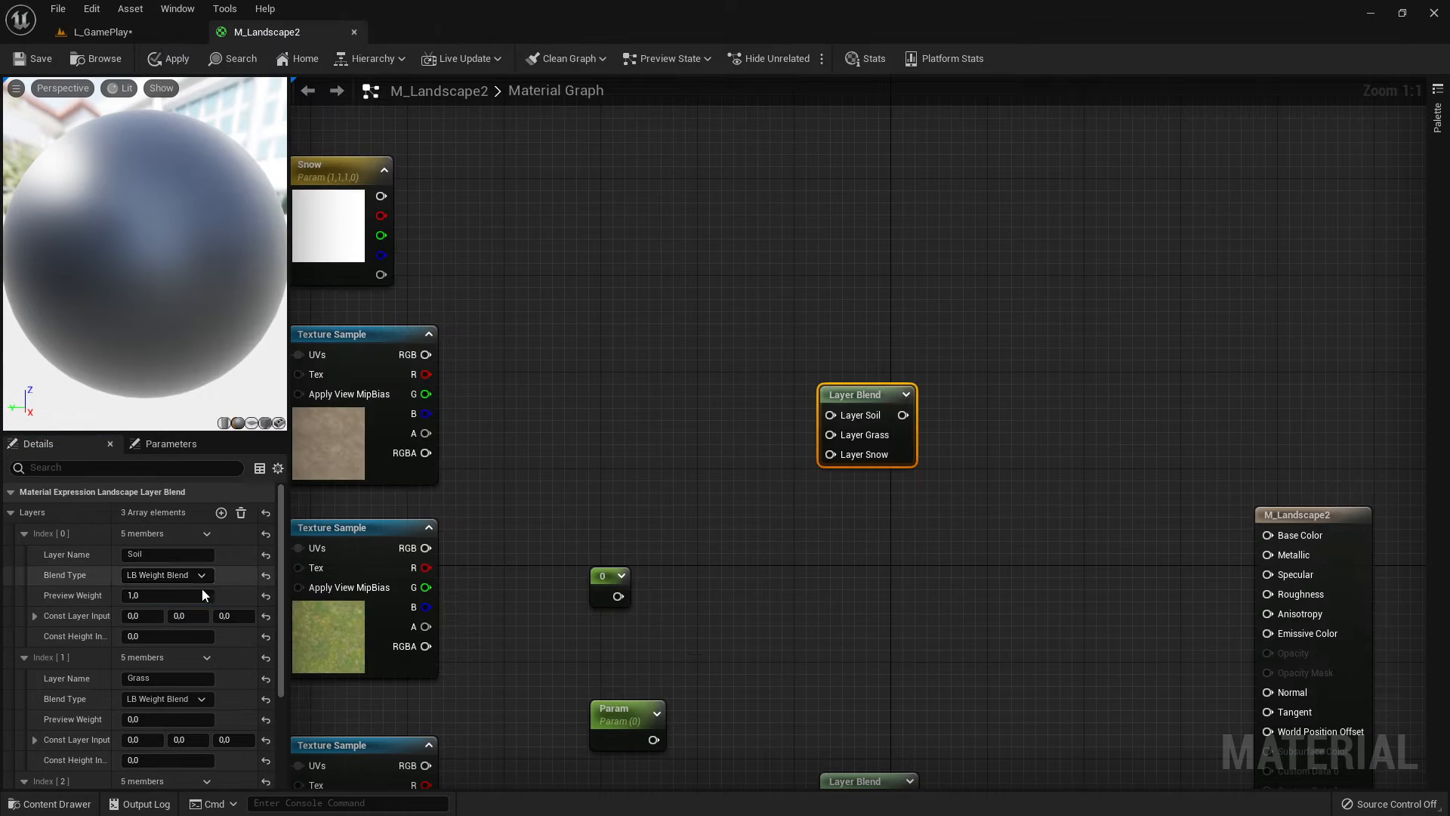
Step: Set the blend type of both the Grass and Snow layers to LB Height Blend
{"action": "scroll", "coordinate": [206, 645], "scroll_direction": "down", "scroll_amount": 1}
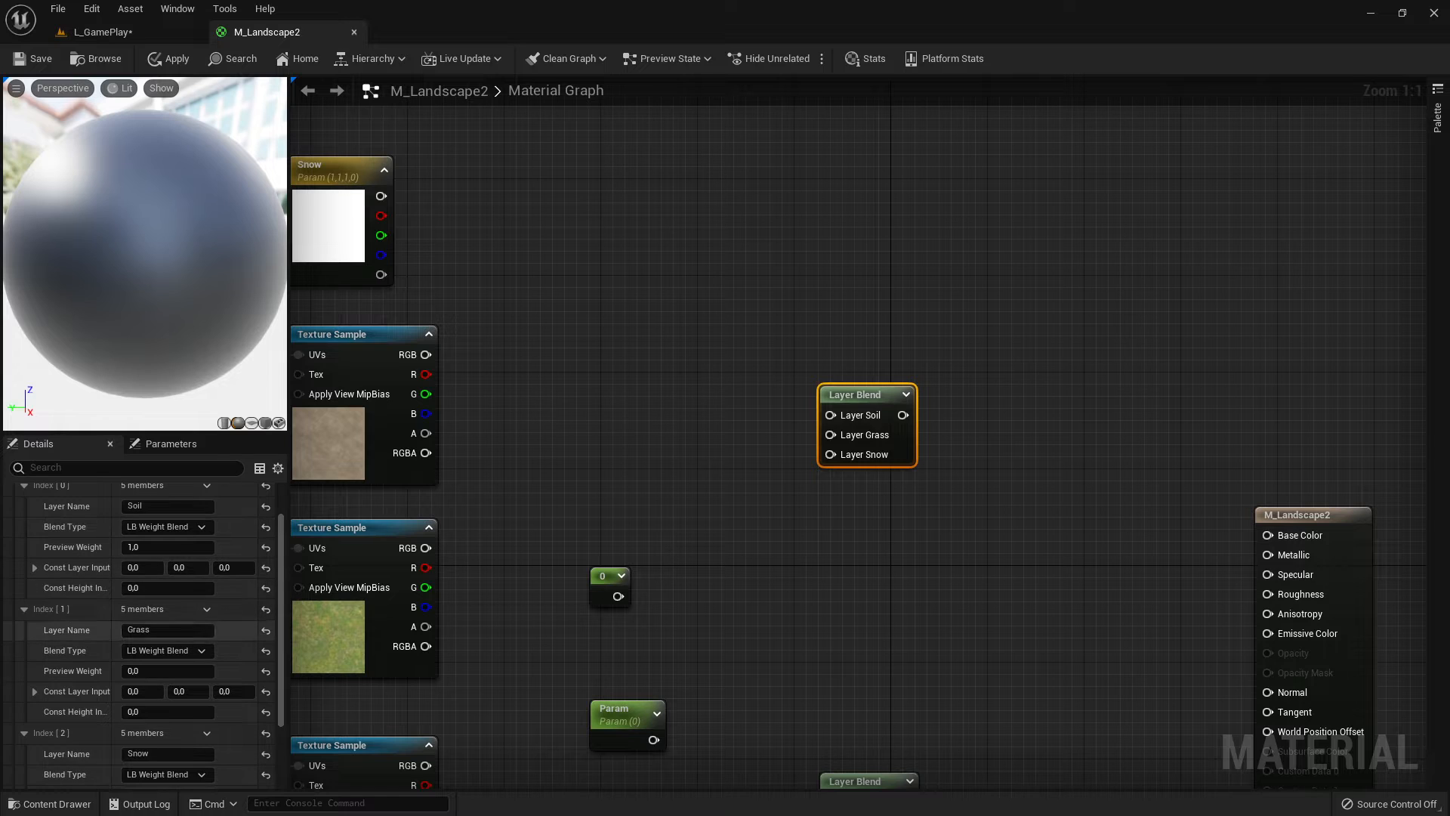
{"action": "left_click", "coordinate": [177, 652]}
{"action": "left_click", "coordinate": [179, 695]}
{"action": "scroll", "coordinate": [203, 696], "scroll_direction": "down", "scroll_amount": 2}
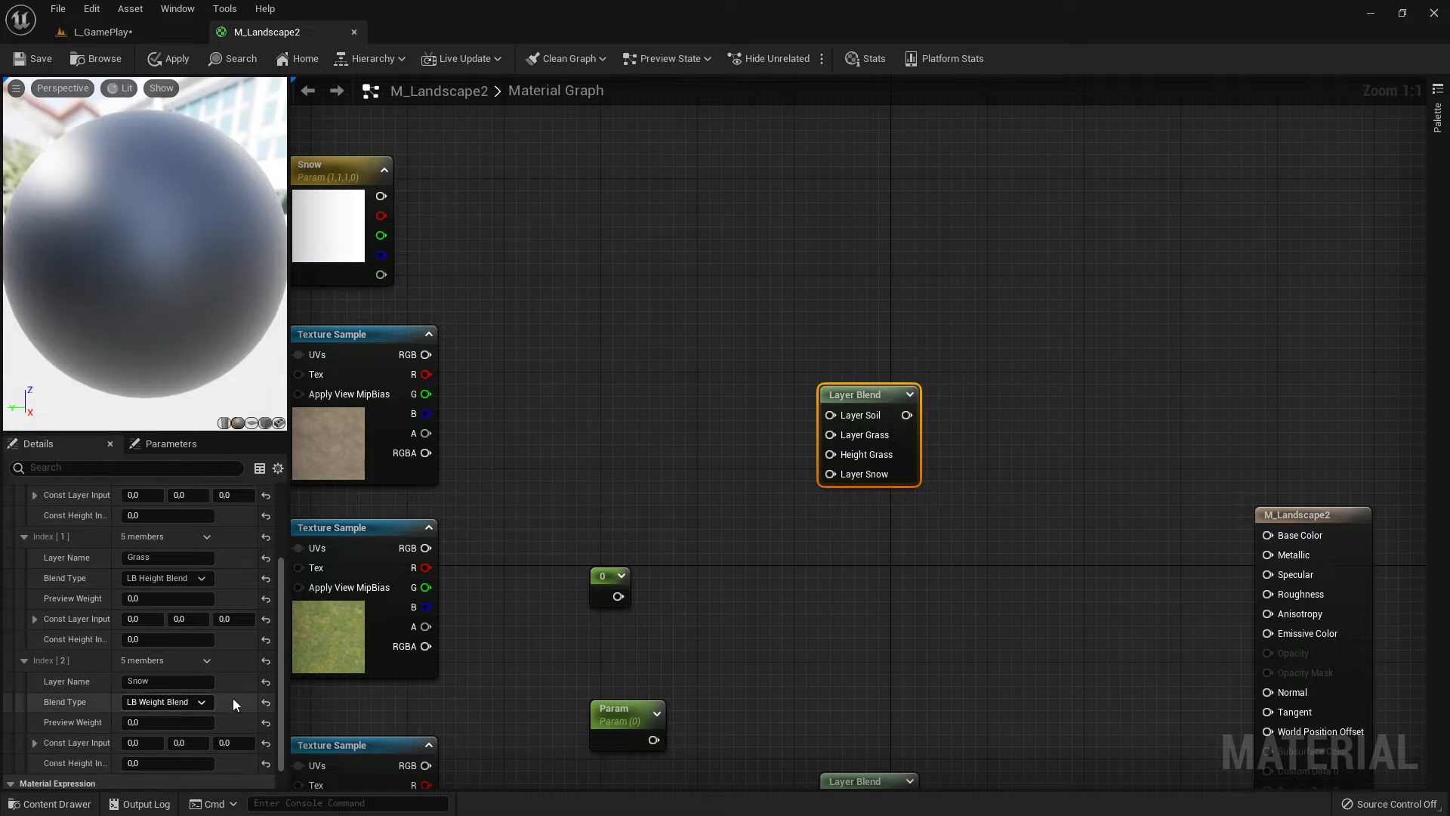
{"action": "left_click", "coordinate": [176, 702]}
{"action": "left_click", "coordinate": [181, 744]}
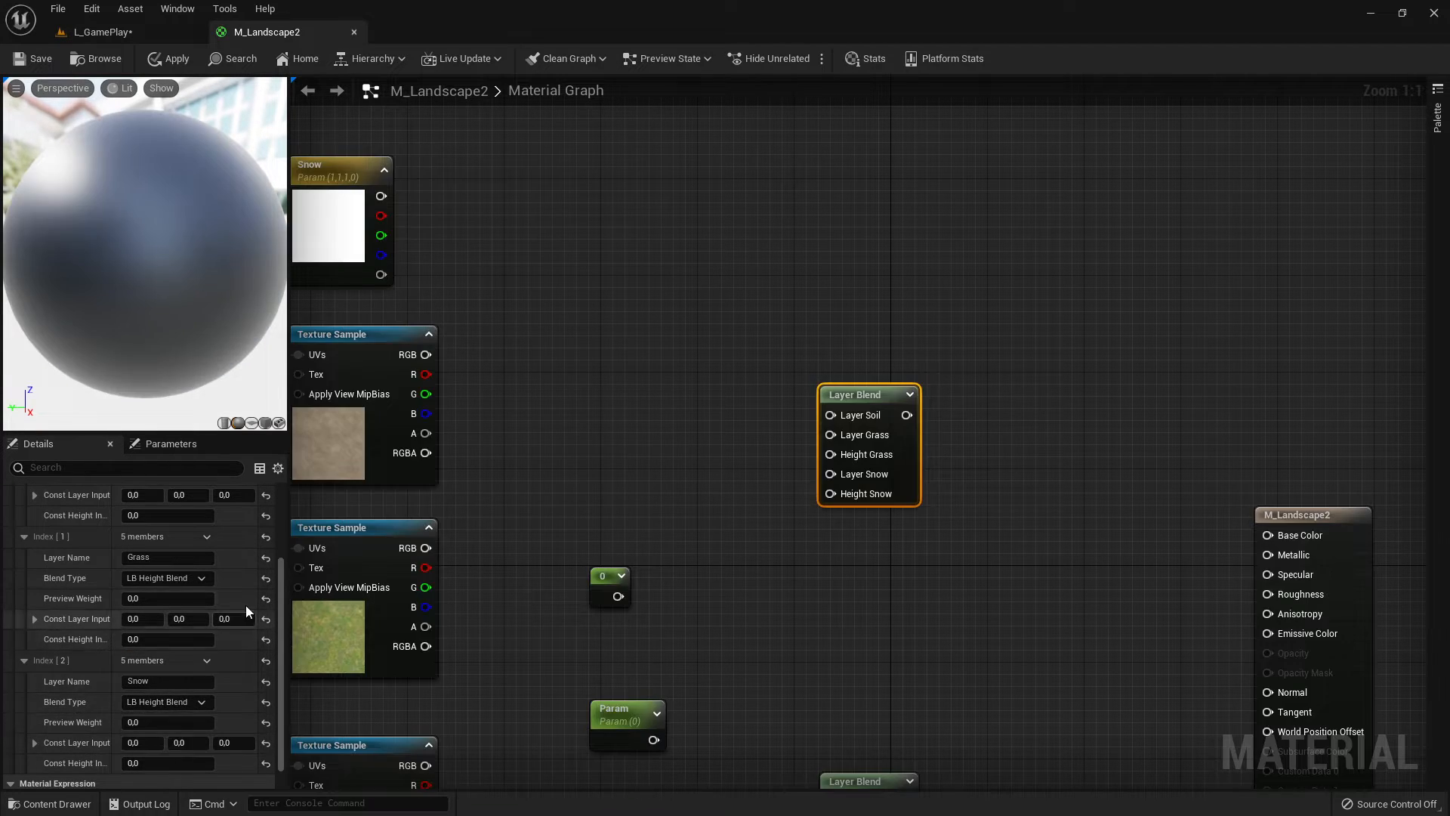
{"action": "scroll", "coordinate": [249, 605], "scroll_direction": "down", "scroll_amount": 1}
{"action": "scroll", "coordinate": [250, 626], "scroll_direction": "up", "scroll_amount": 6}
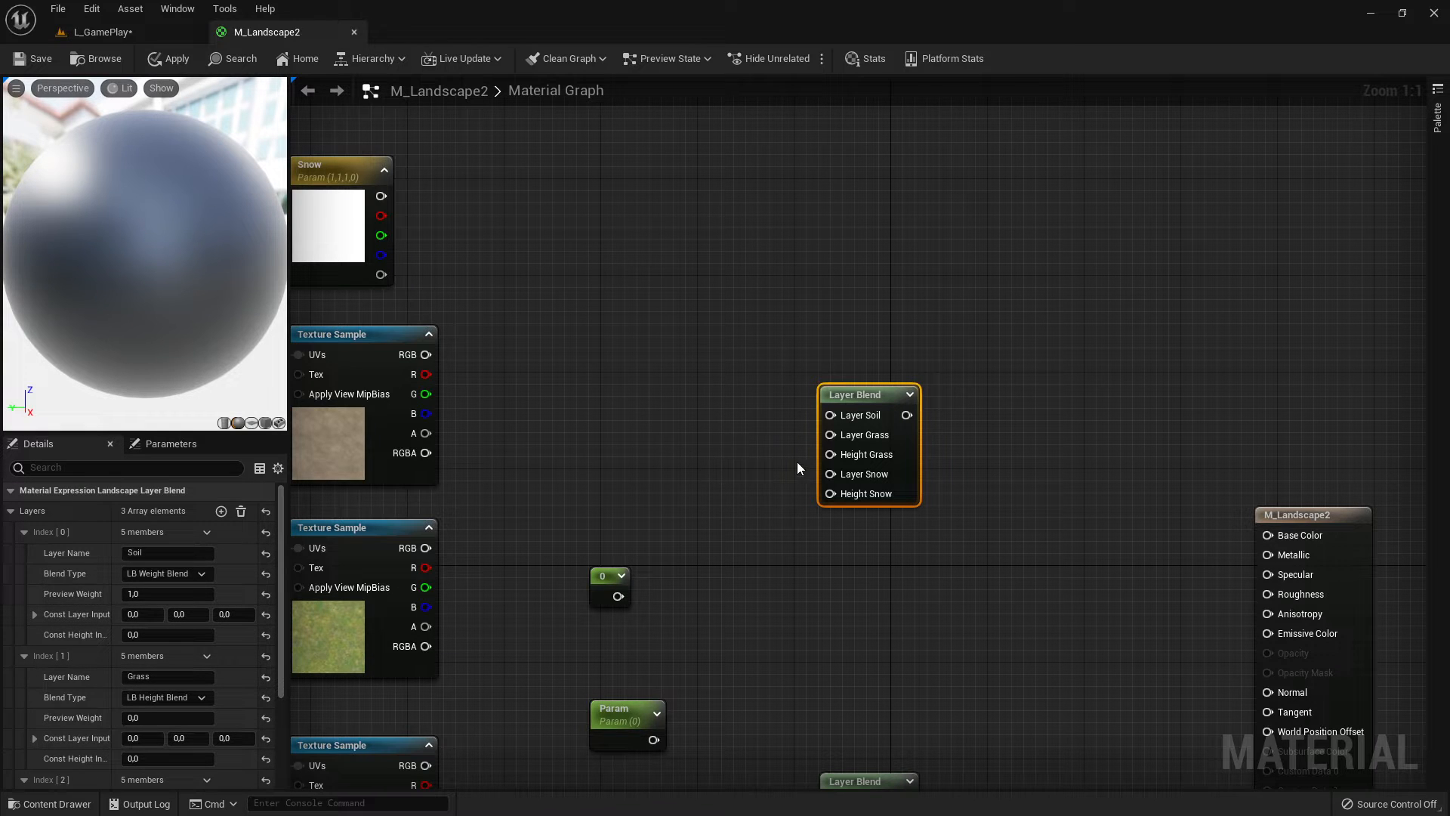
Step: Compare the material graph's node layout with the guide's example graph, checking how the texture samples connect to the Layer Blend nodes
{"action": "scroll", "coordinate": [800, 465], "scroll_direction": "down", "scroll_amount": 5}
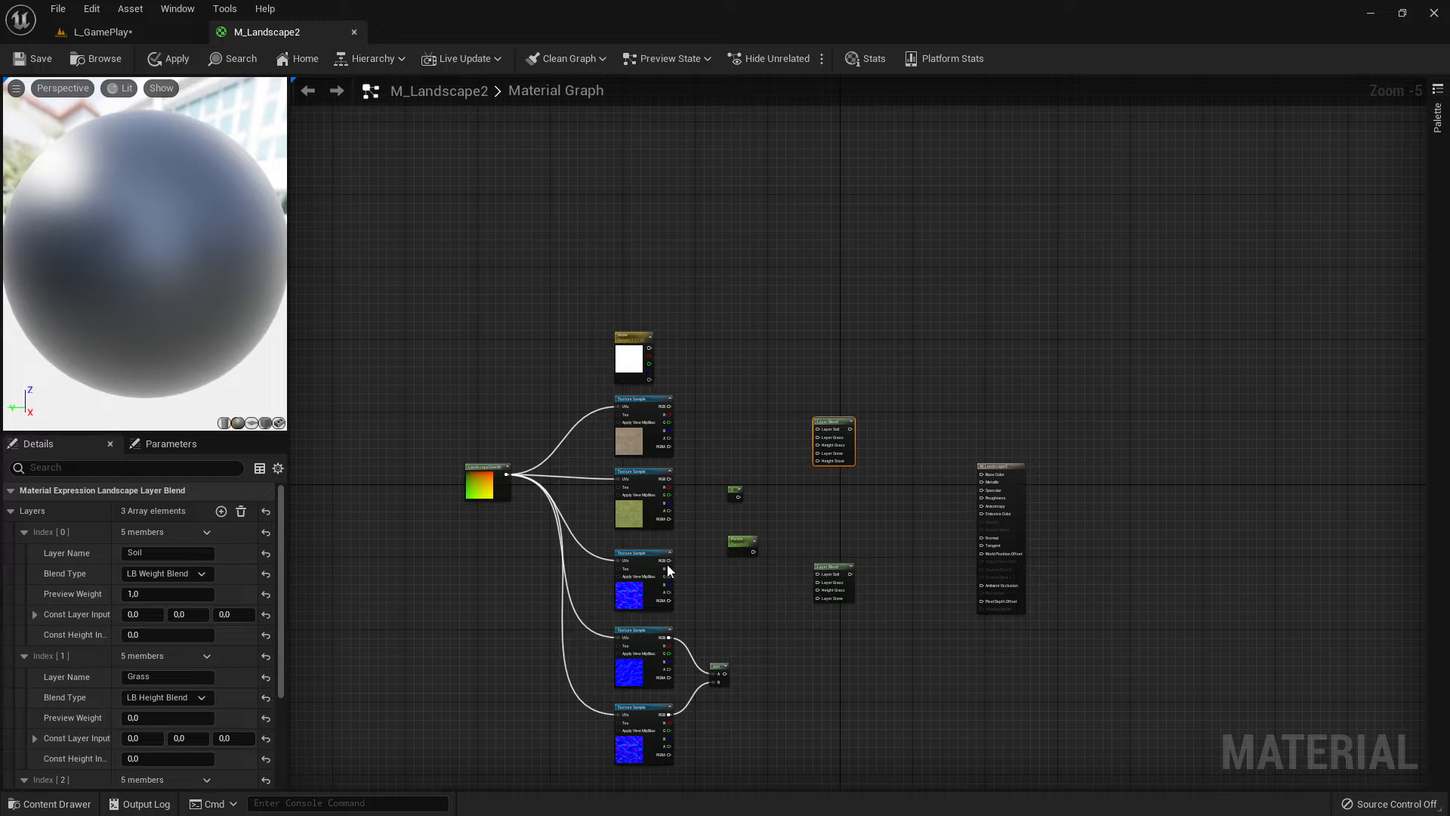
{"action": "scroll", "coordinate": [755, 489], "scroll_direction": "up", "scroll_amount": 4}
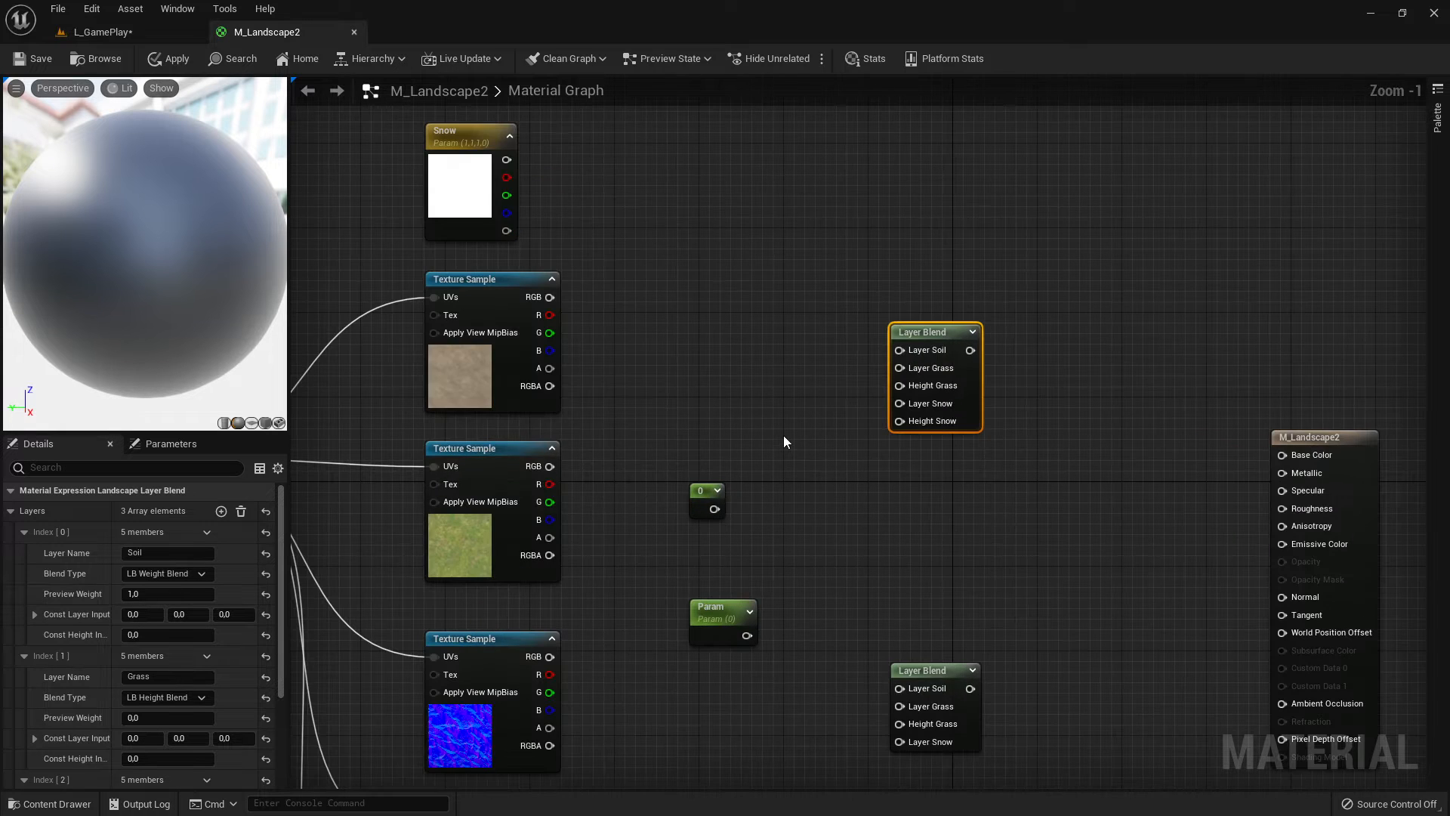
{"action": "key", "text": "alt+Tab"}
{"action": "scroll", "coordinate": [851, 457], "scroll_direction": "down", "scroll_amount": 6}
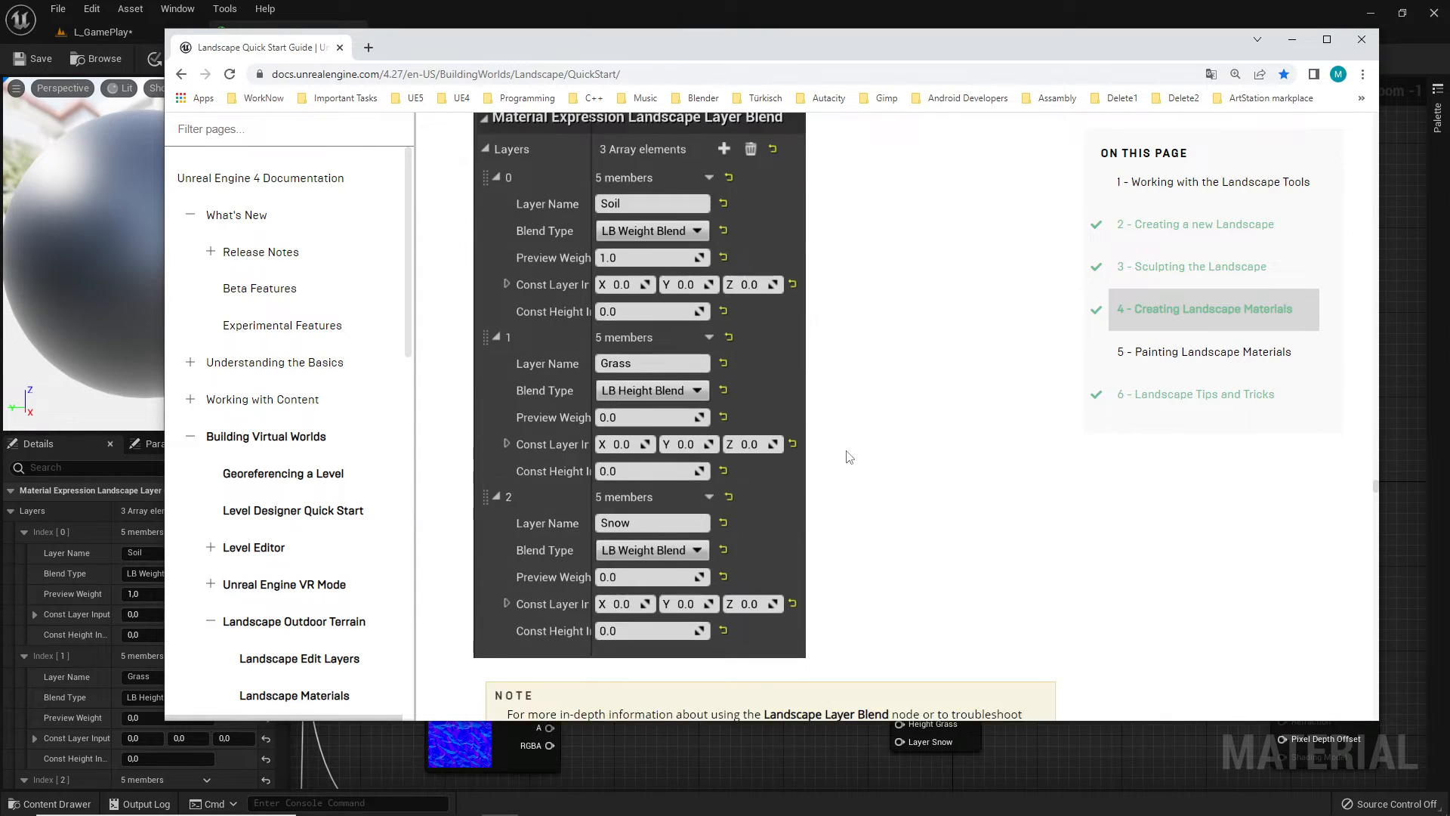
{"action": "scroll", "coordinate": [851, 457], "scroll_direction": "down", "scroll_amount": 3}
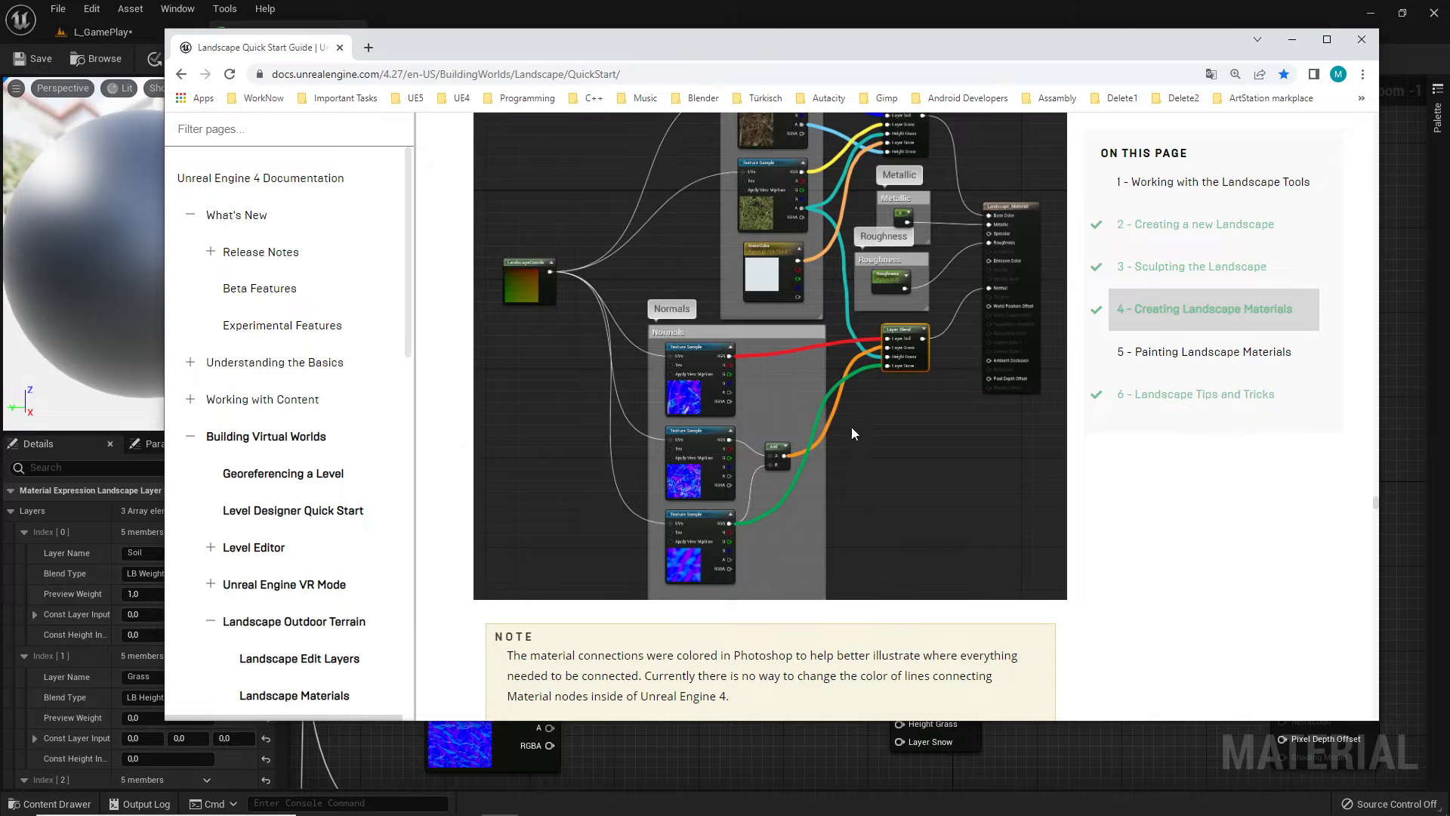
{"action": "scroll", "coordinate": [807, 350], "scroll_direction": "up", "scroll_amount": 2}
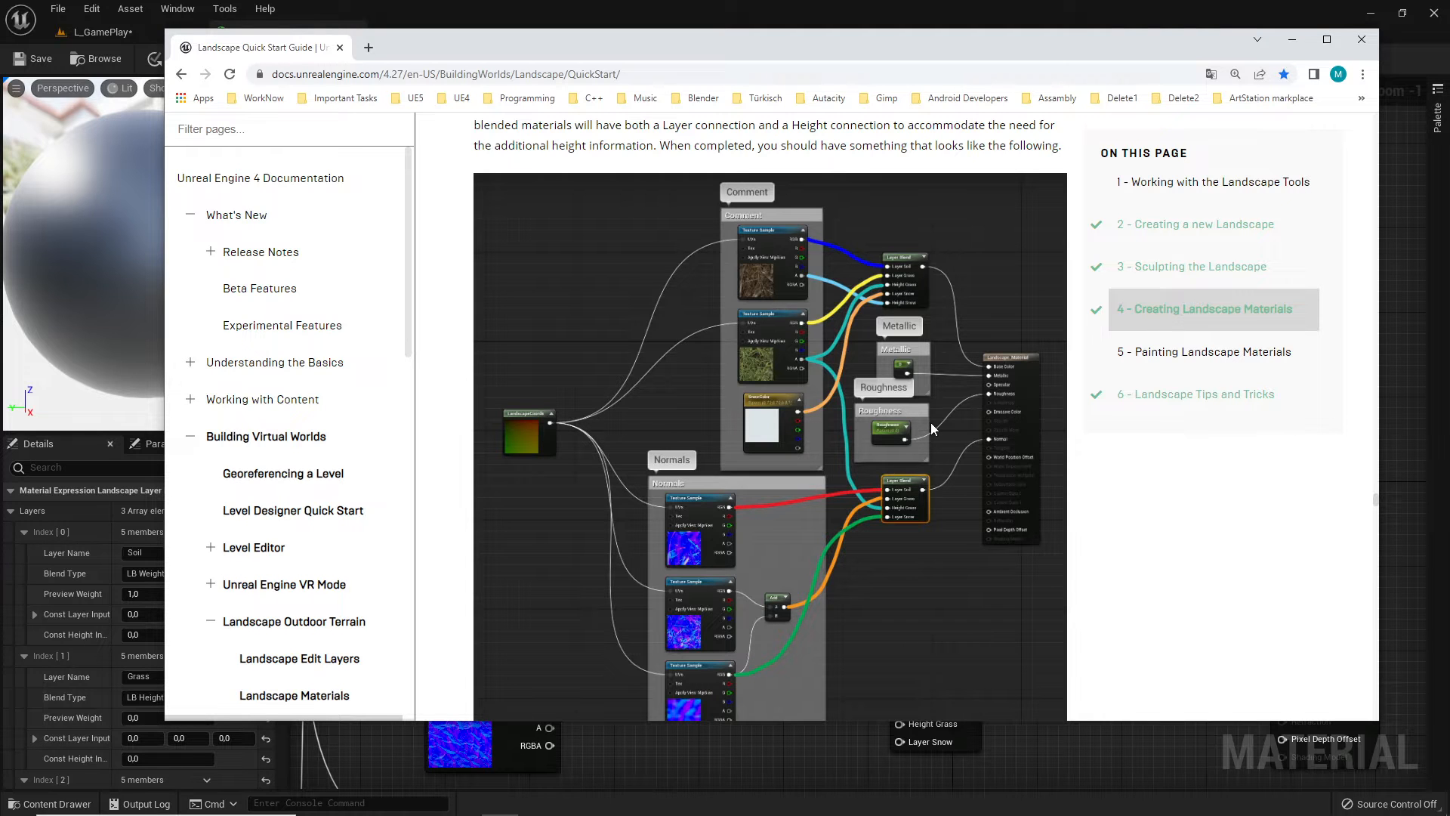
{"action": "key", "text": "alt+Tab"}
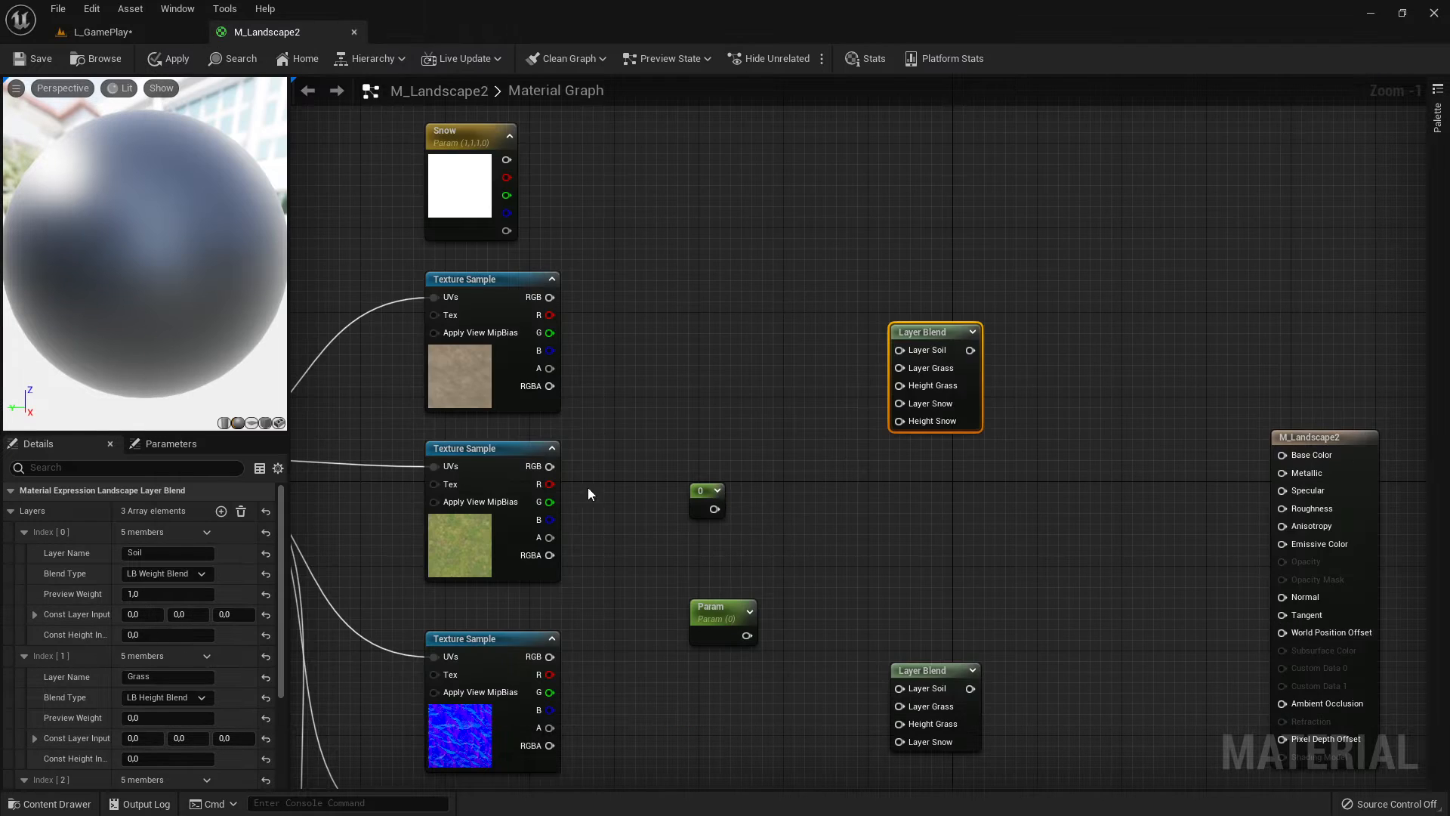
{"action": "scroll", "coordinate": [589, 486], "scroll_direction": "up", "scroll_amount": 1}
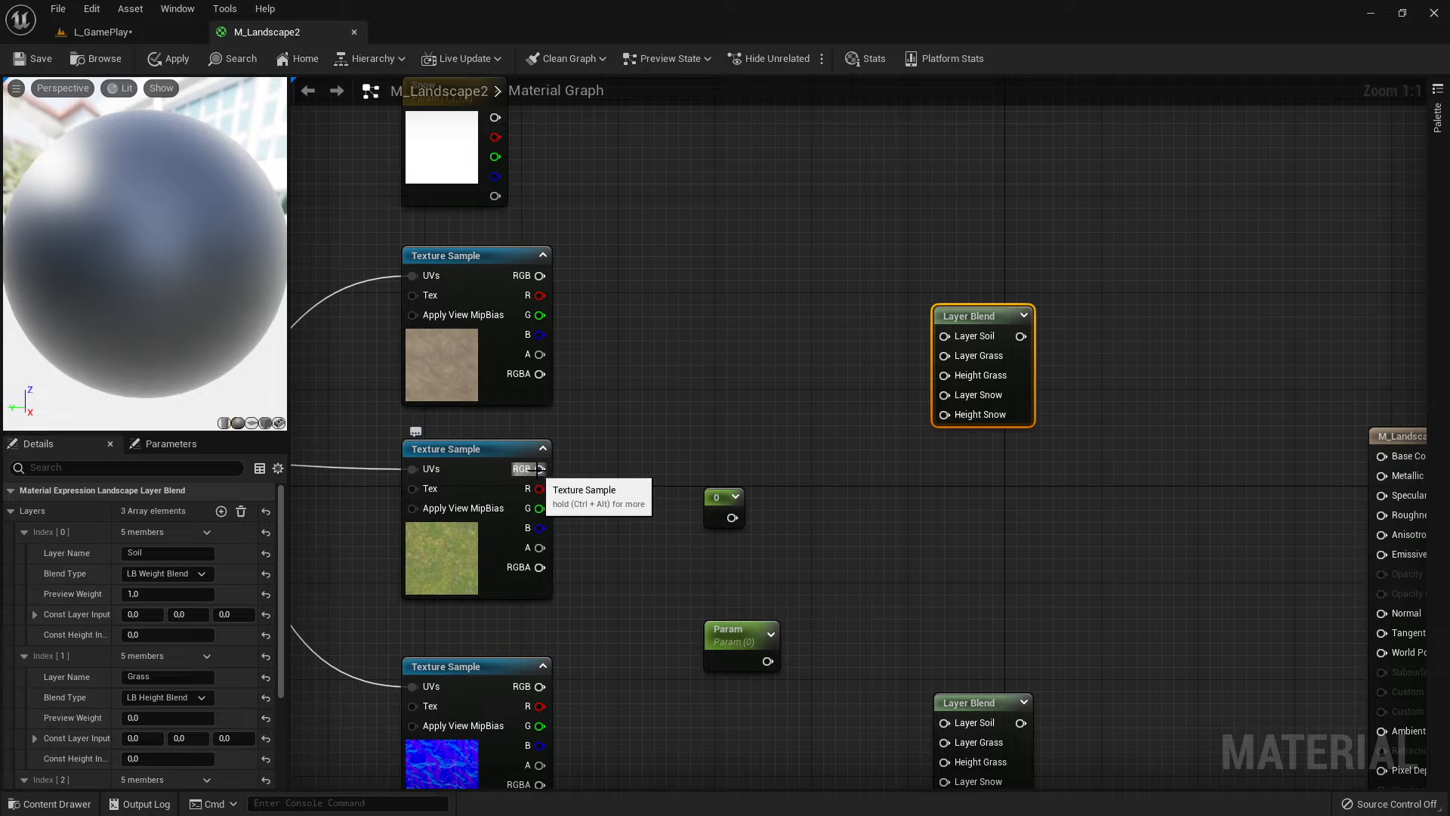
{"action": "left_click_drag", "start_coordinate": [540, 471], "coordinate": [689, 370]}
{"action": "left_click", "coordinate": [601, 490]}
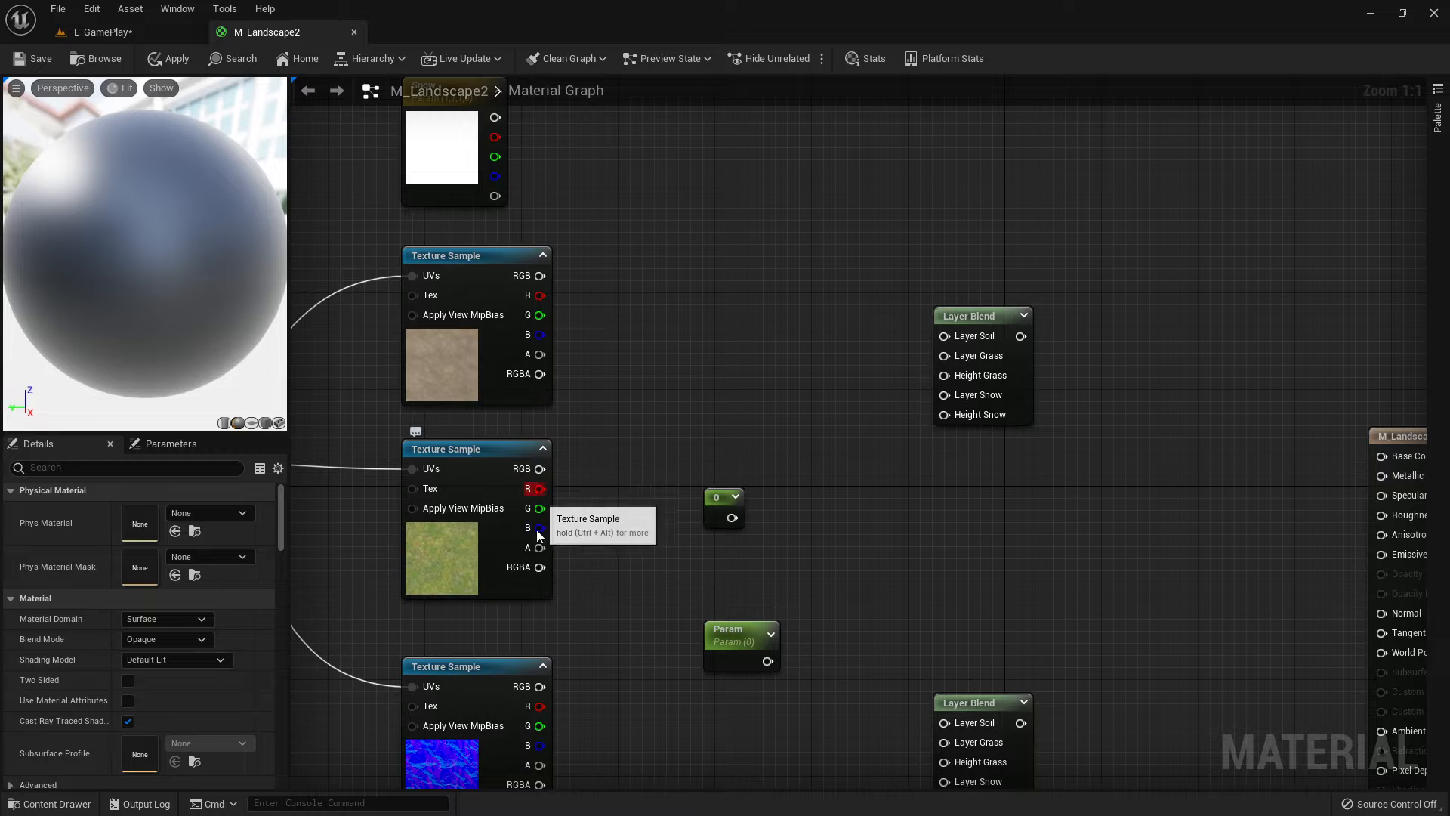
{"action": "left_click_drag", "start_coordinate": [539, 469], "coordinate": [646, 408]}
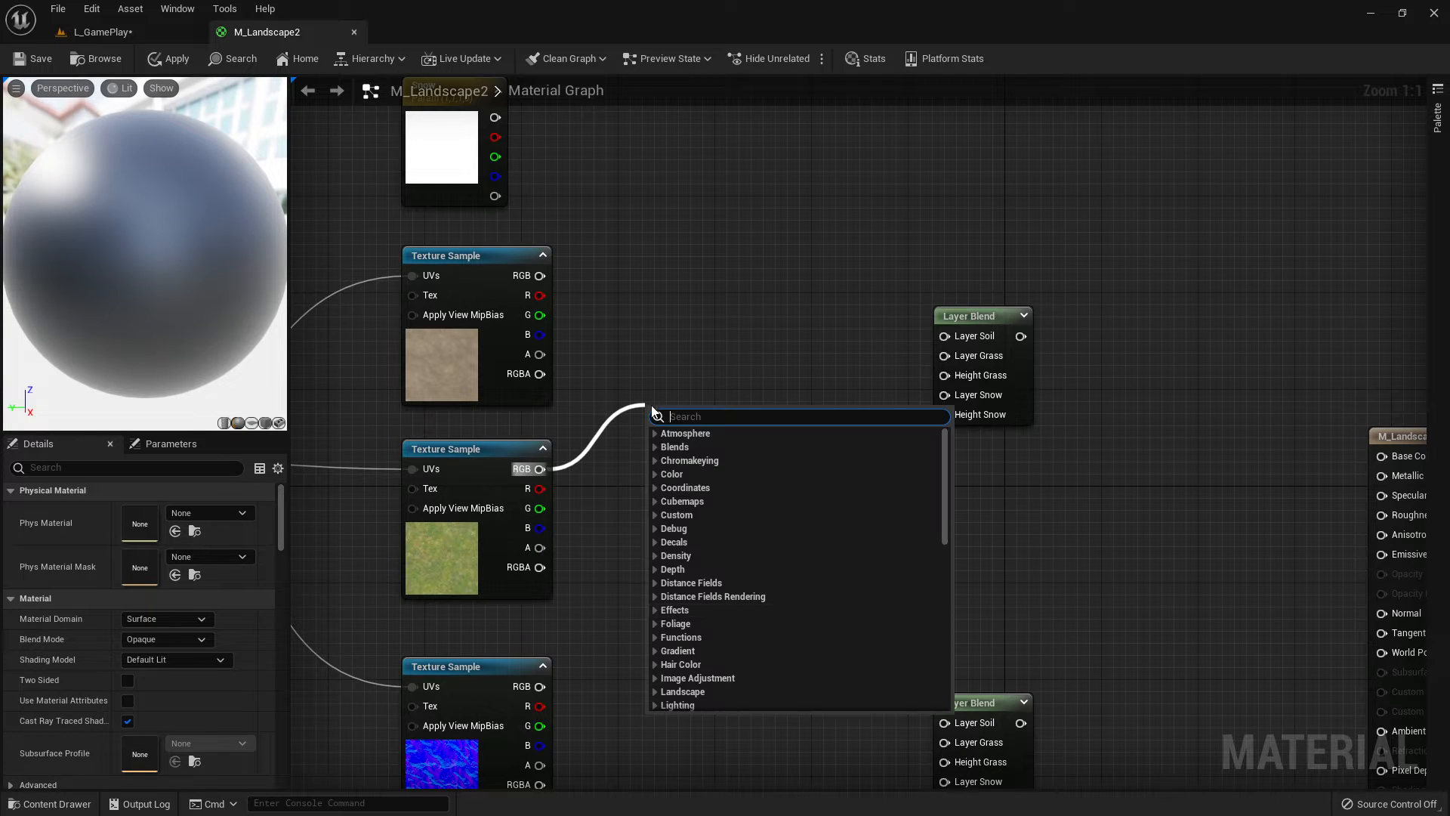
Step: Examine the normal-map samples, Add node and upper Layer Blend inputs against the wiring in the guide's example graph
{"action": "key", "text": "alt+Tab"}
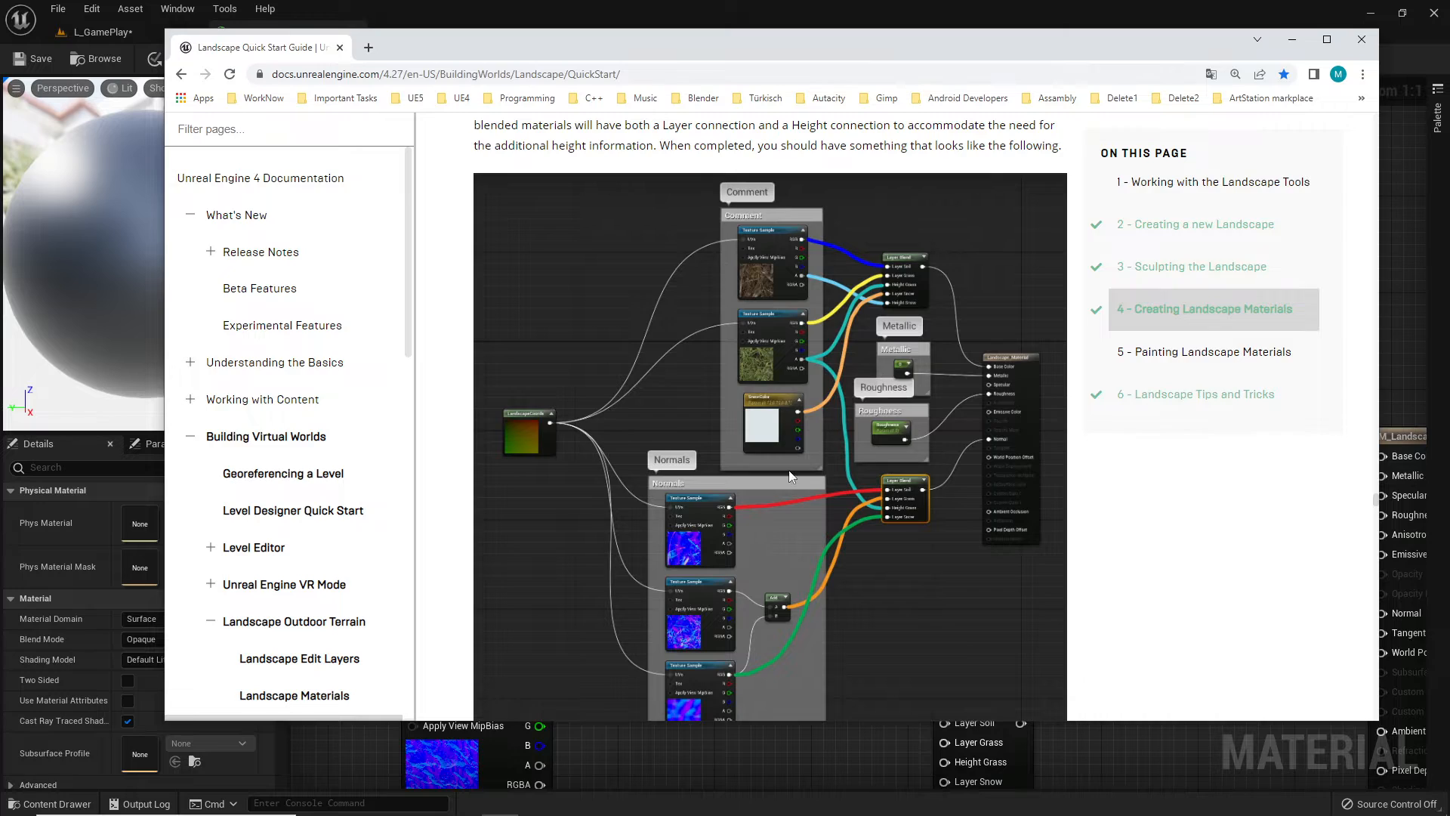
{"action": "key", "text": "alt+Tab"}
{"action": "right_click_drag", "start_coordinate": [645, 616], "coordinate": [783, 172]}
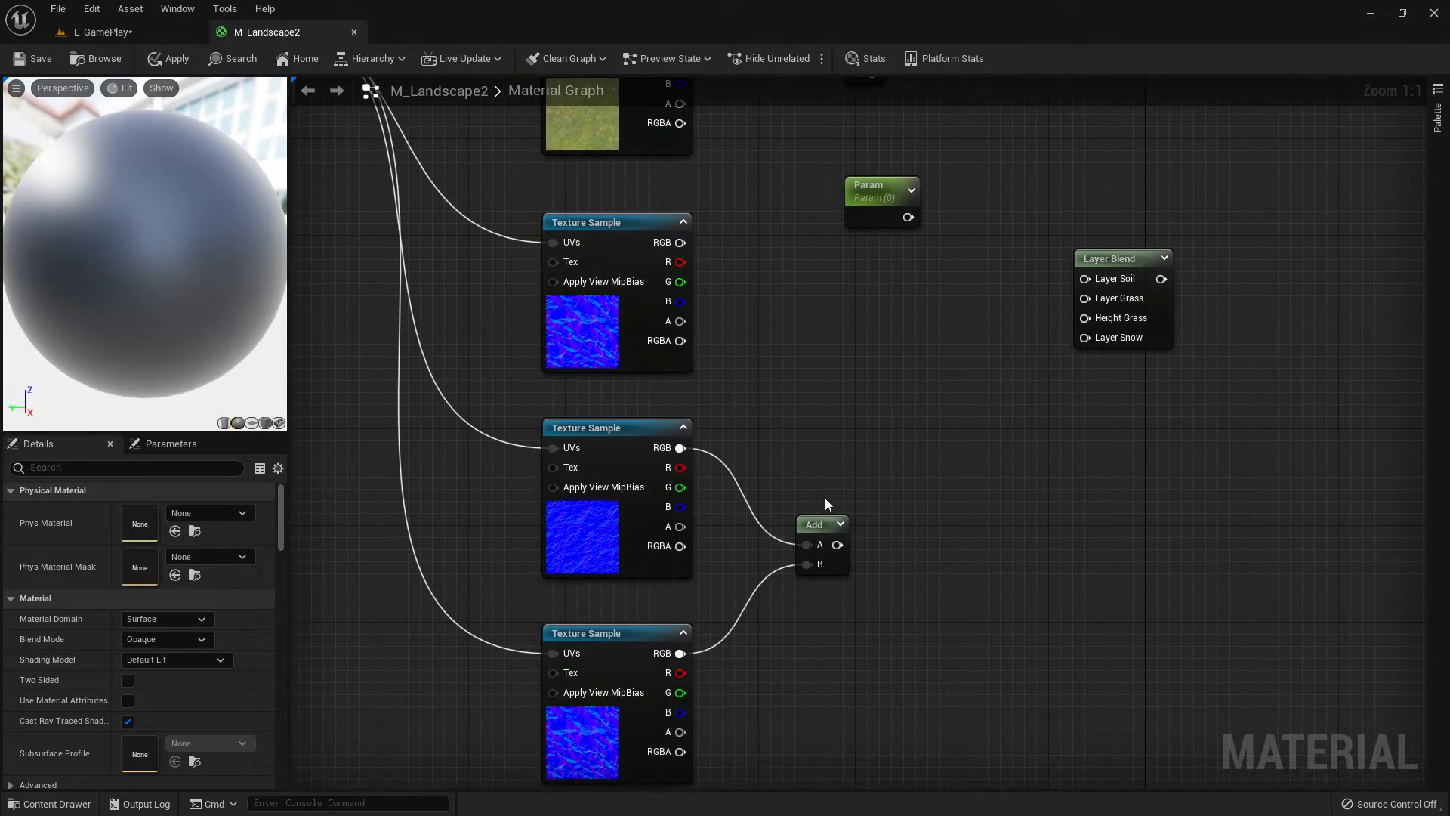
{"action": "right_click_drag", "start_coordinate": [853, 327], "coordinate": [764, 649]}
{"action": "right_click_drag", "start_coordinate": [873, 294], "coordinate": [879, 606]}
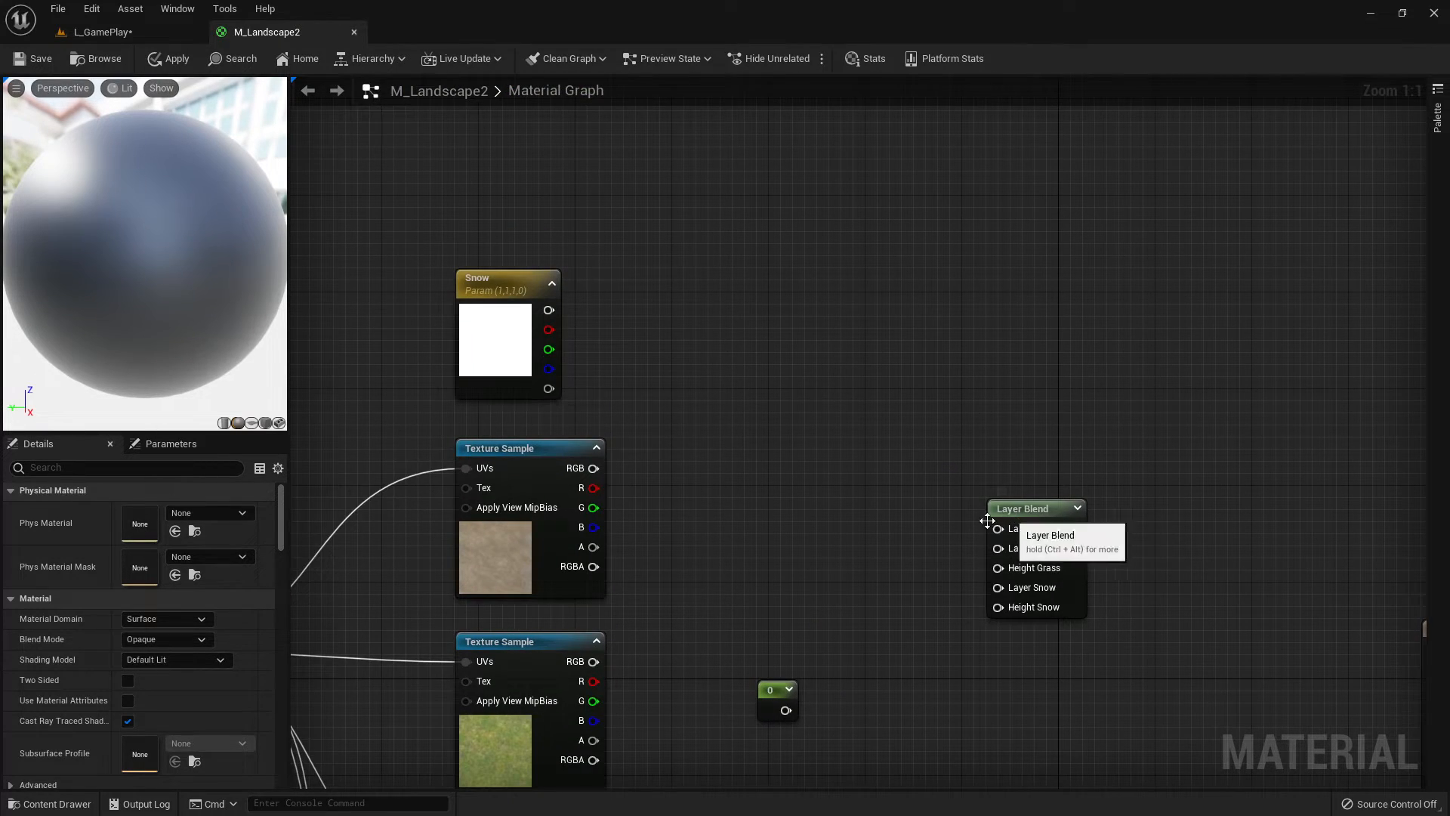
{"action": "key", "text": "alt+Tab"}
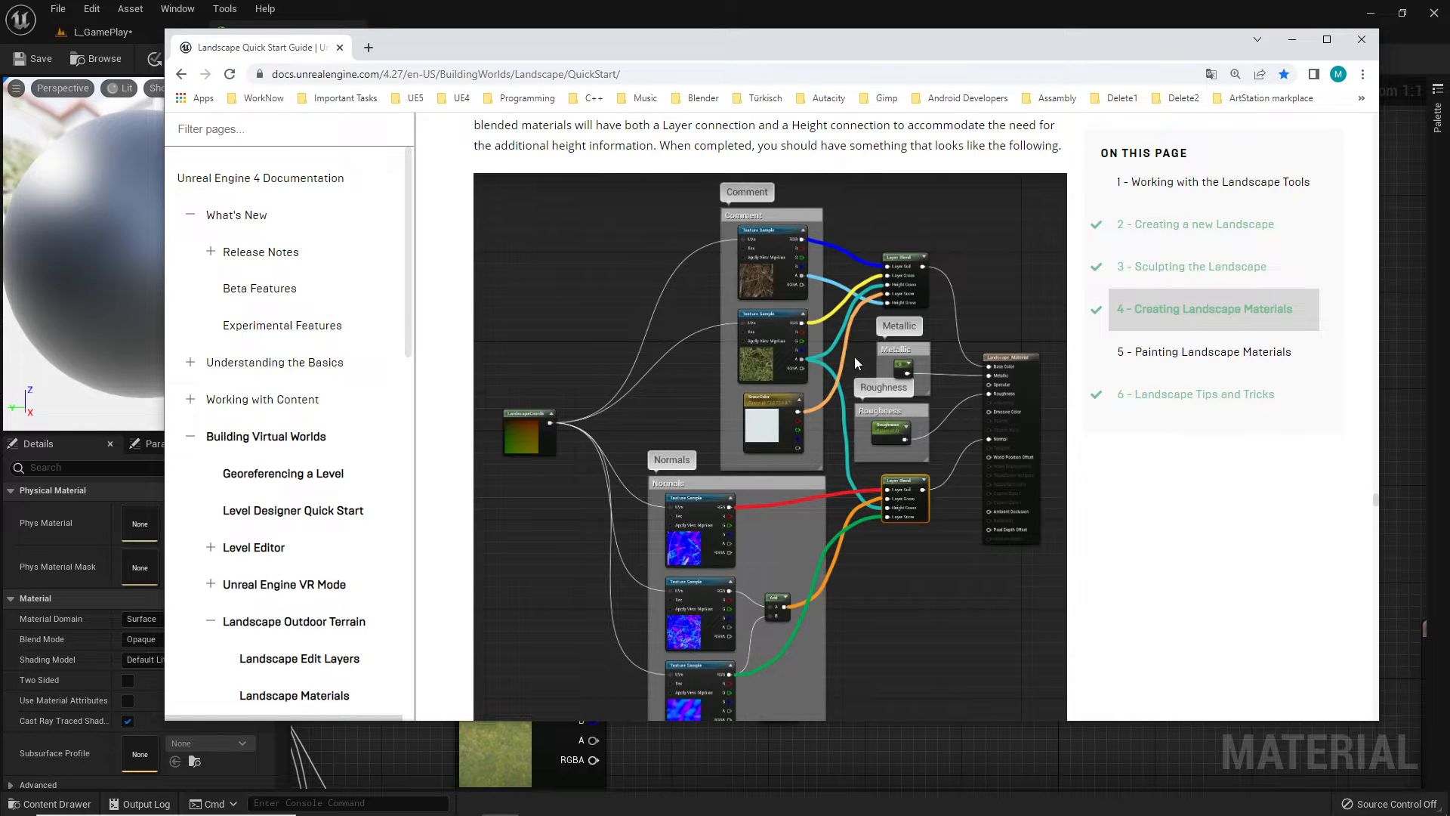
{"action": "key", "text": "alt+Tab"}
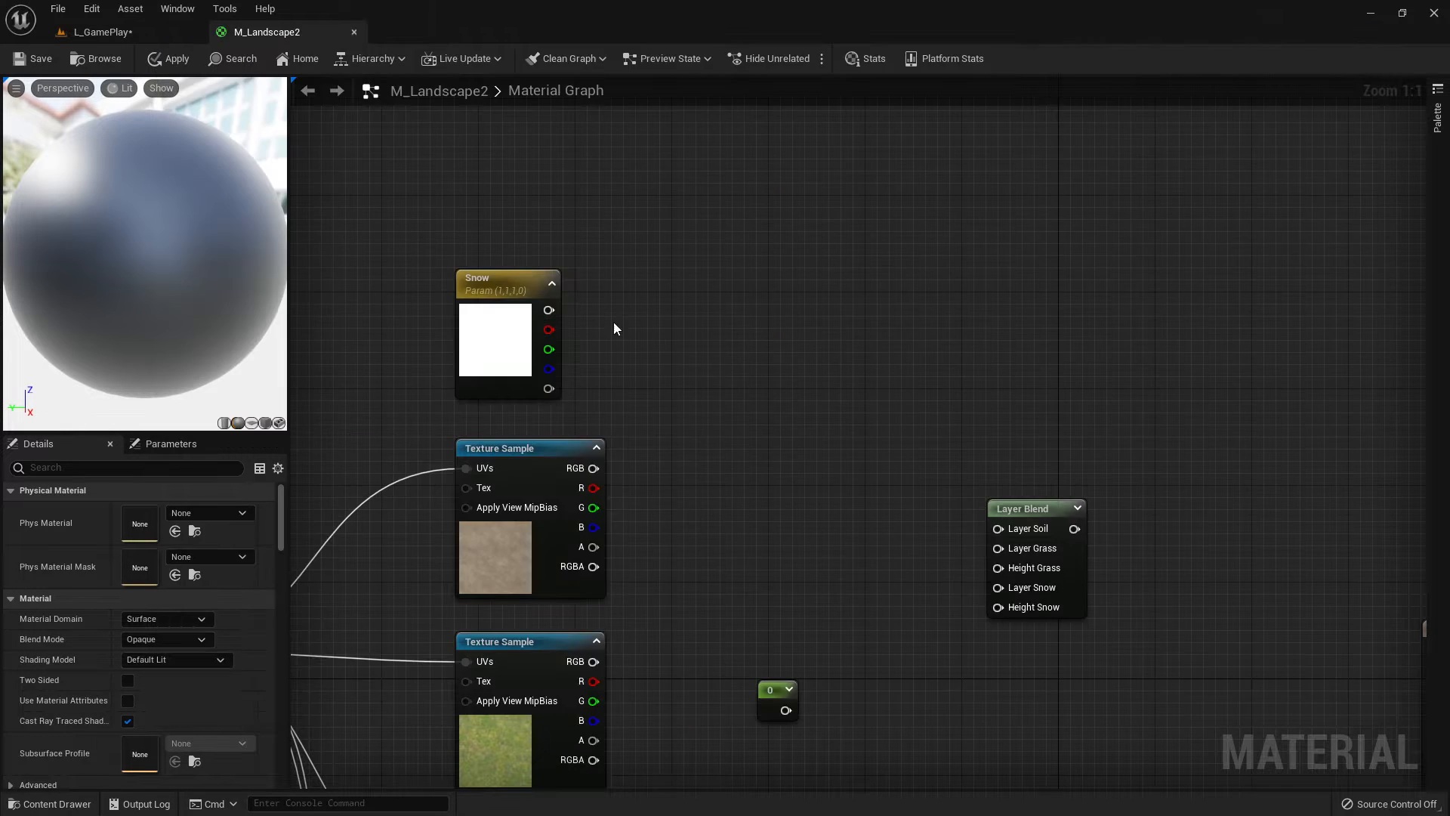
Step: Connect the Snow parameter to Layer Soil, the soil texture's RGB to Layer Grass and the grass texture's RGB to Layer Snow on the upper Layer Blend
{"action": "left_click_drag", "start_coordinate": [549, 310], "coordinate": [998, 528]}
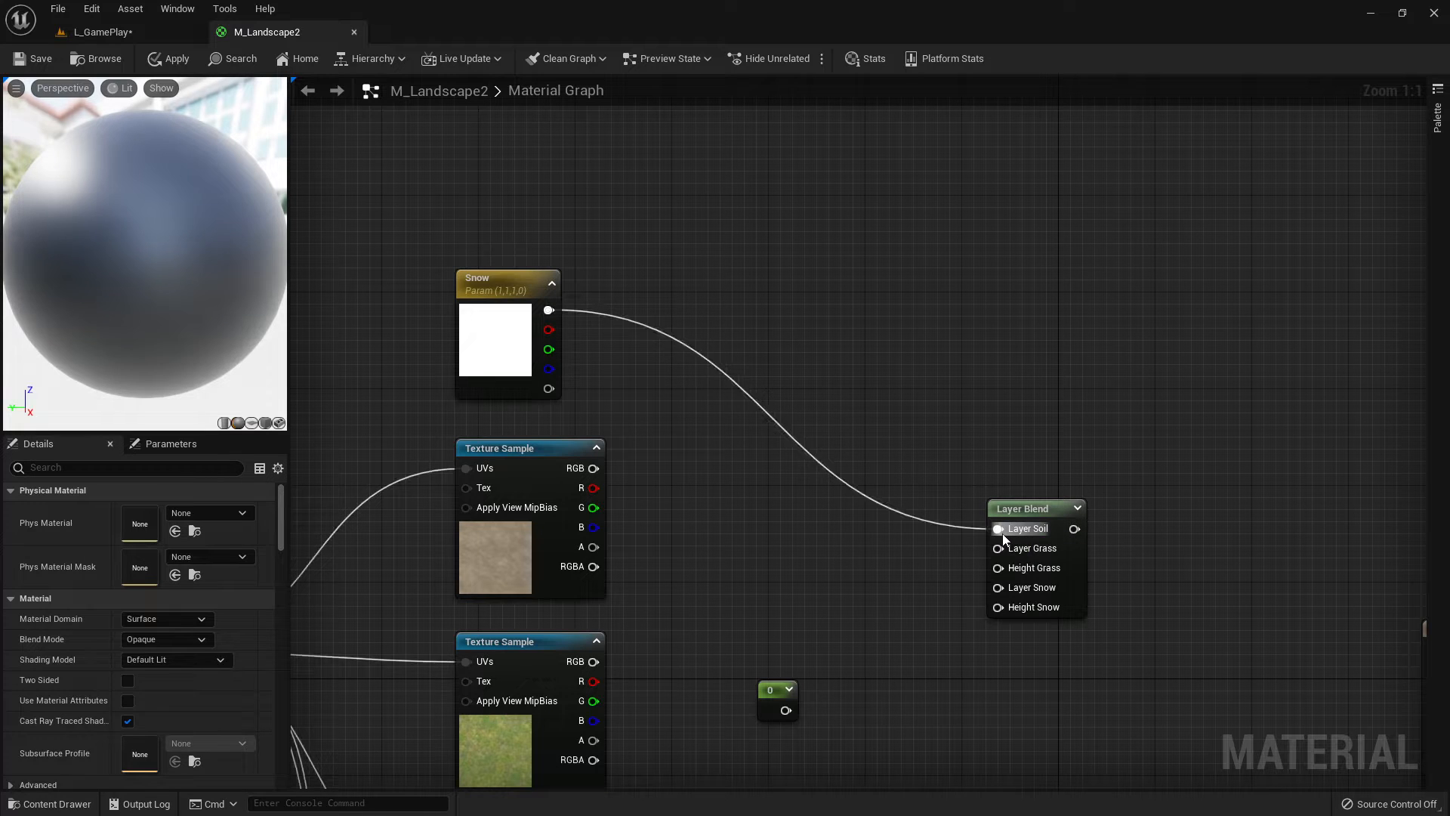
{"action": "left_click_drag", "start_coordinate": [594, 468], "coordinate": [998, 548]}
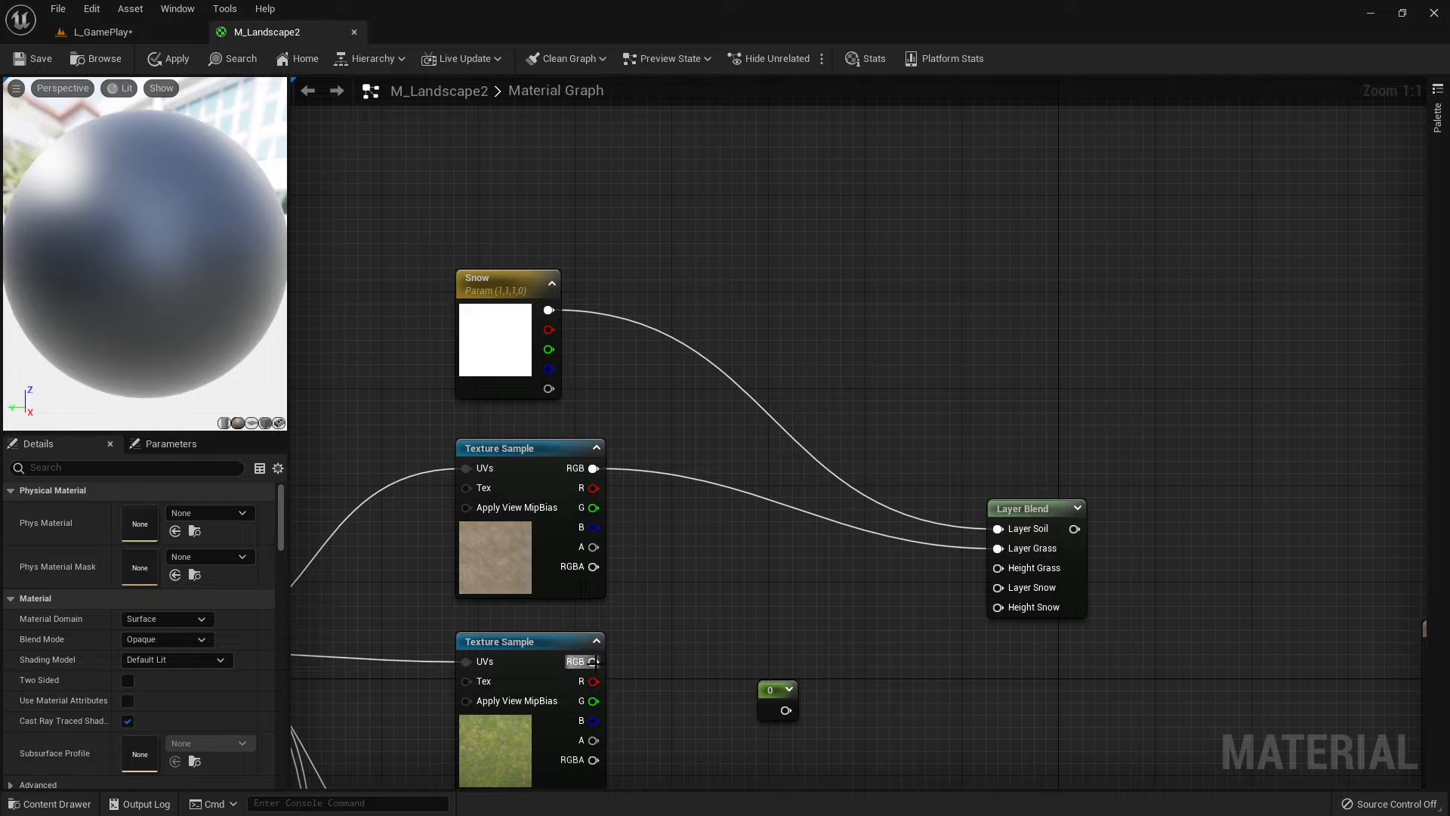
{"action": "left_click_drag", "start_coordinate": [594, 662], "coordinate": [1000, 589]}
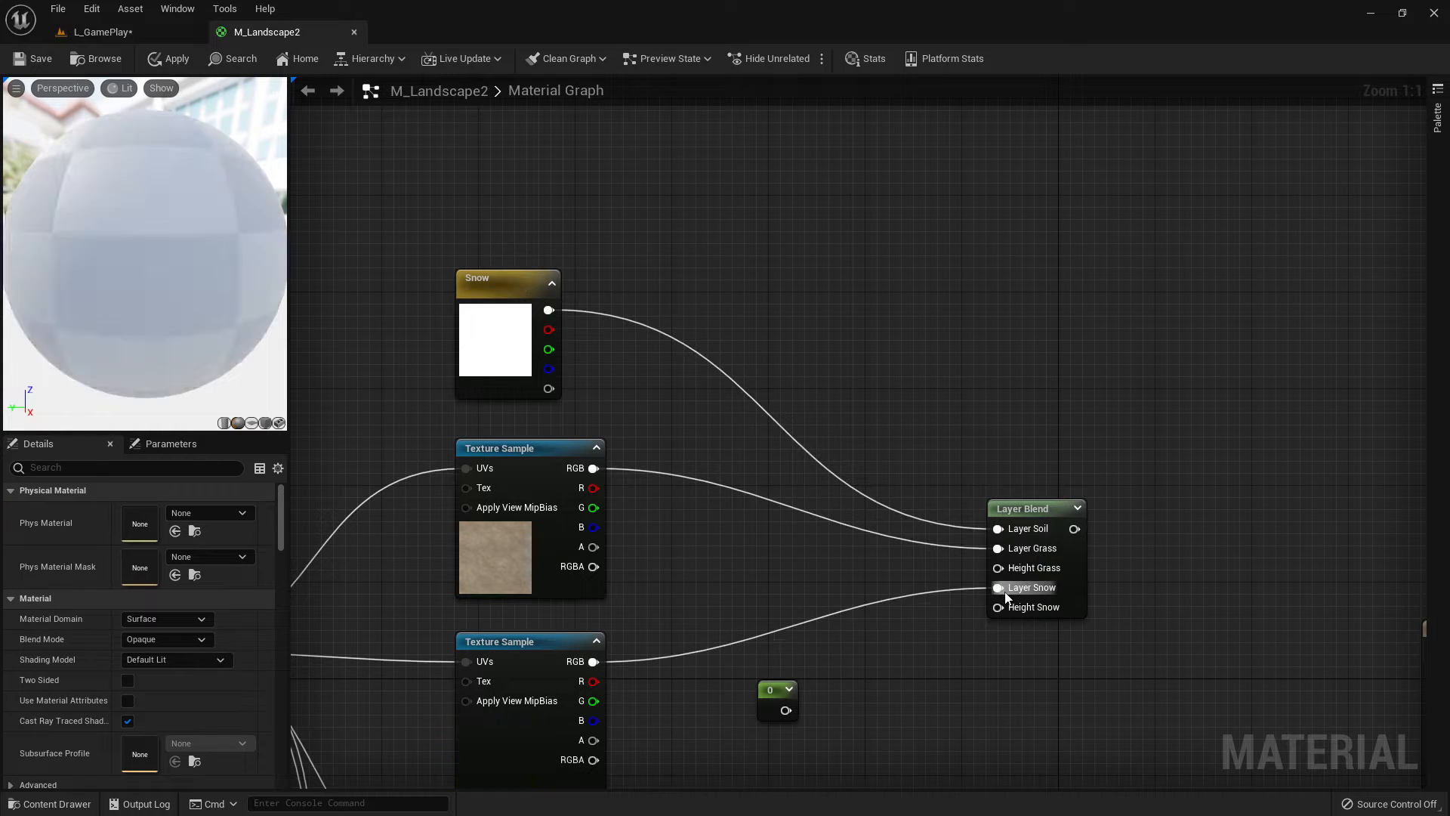
{"action": "right_click_drag", "start_coordinate": [1039, 761], "coordinate": [1005, 563]}
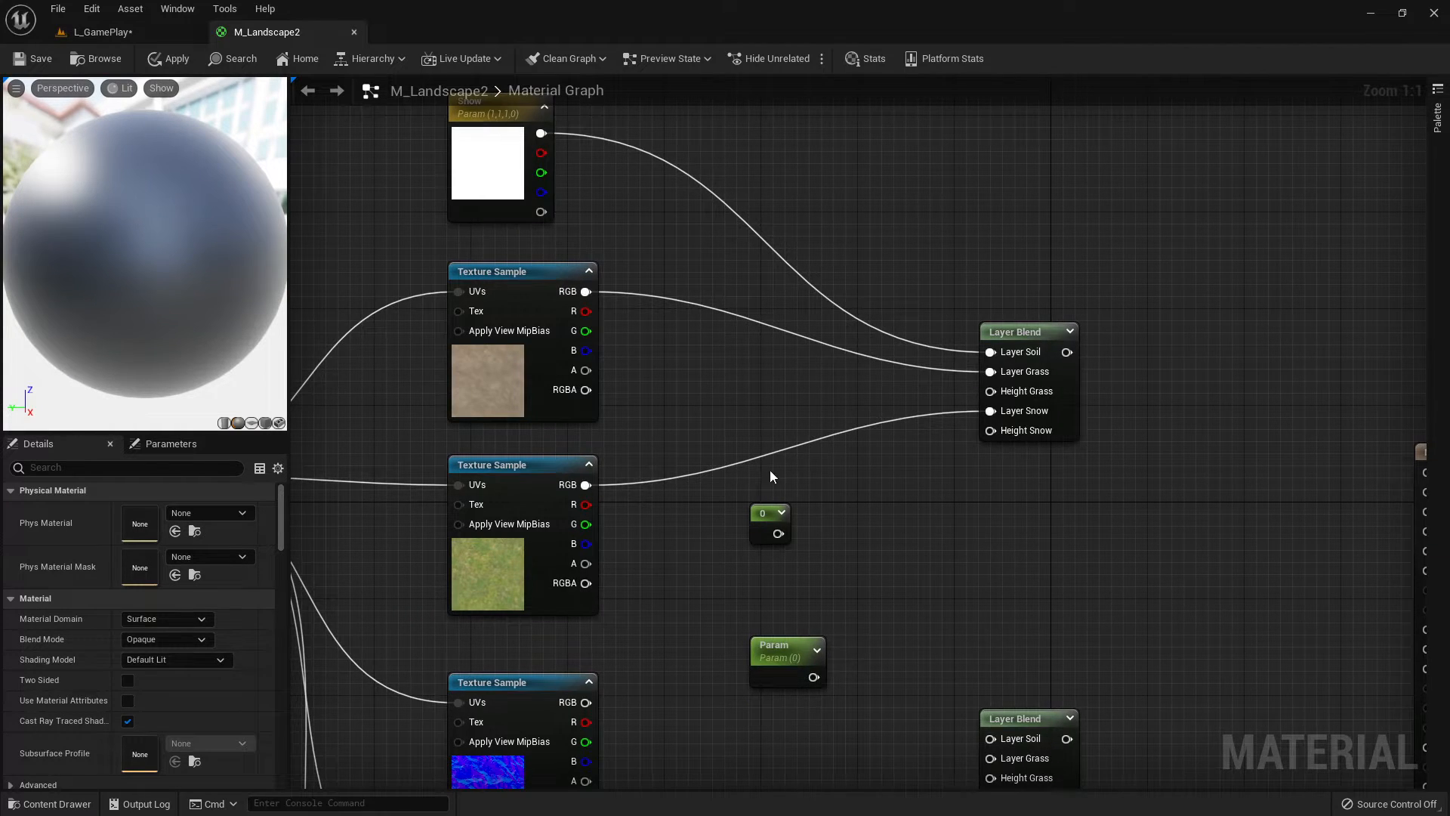
Step: Review the guide's instructions and example graph for connecting the texture maps to the Layer Blend nodes' layer and height inputs
{"action": "key", "text": "alt+Tab"}
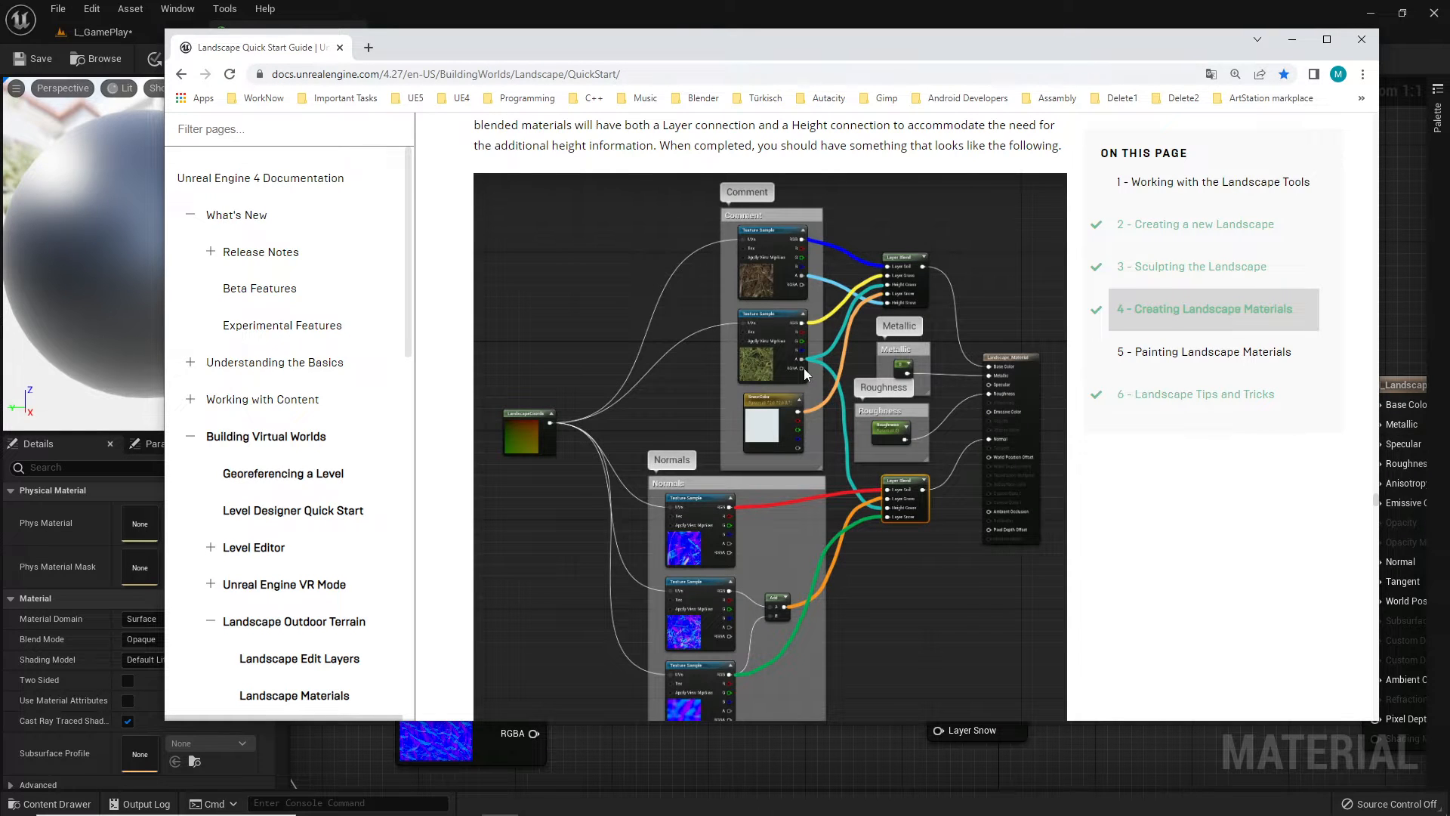
{"action": "scroll", "coordinate": [800, 361], "scroll_direction": "up", "scroll_amount": 4}
{"action": "scroll", "coordinate": [802, 442], "scroll_direction": "down", "scroll_amount": 3}
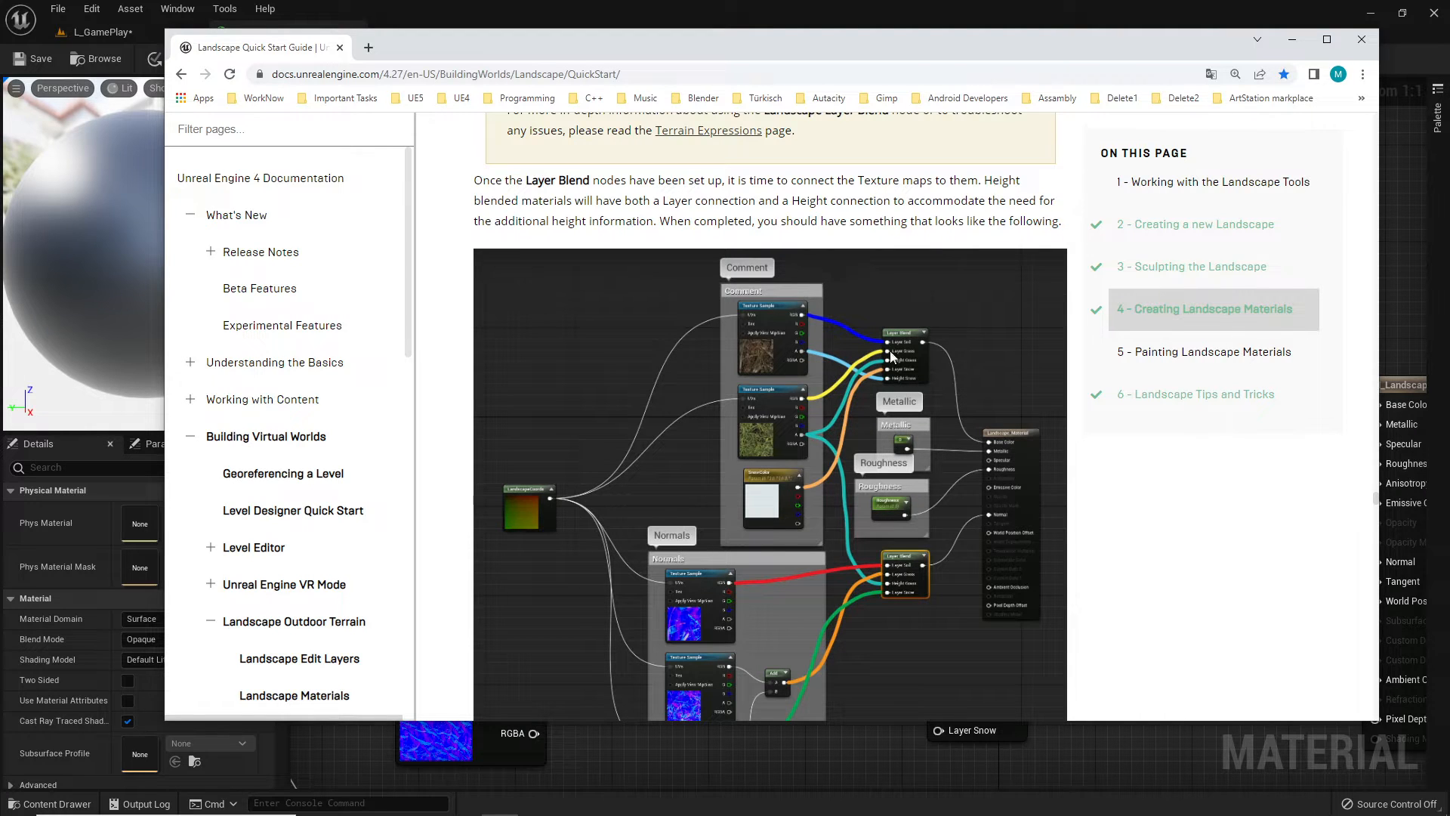
Step: Try connecting the soil texture's alpha to Height Grass and the grass texture's alpha to Height Snow on the upper Layer Blend
{"action": "key", "text": "alt+Tab"}
{"action": "right_click_drag", "start_coordinate": [645, 323], "coordinate": [657, 407]}
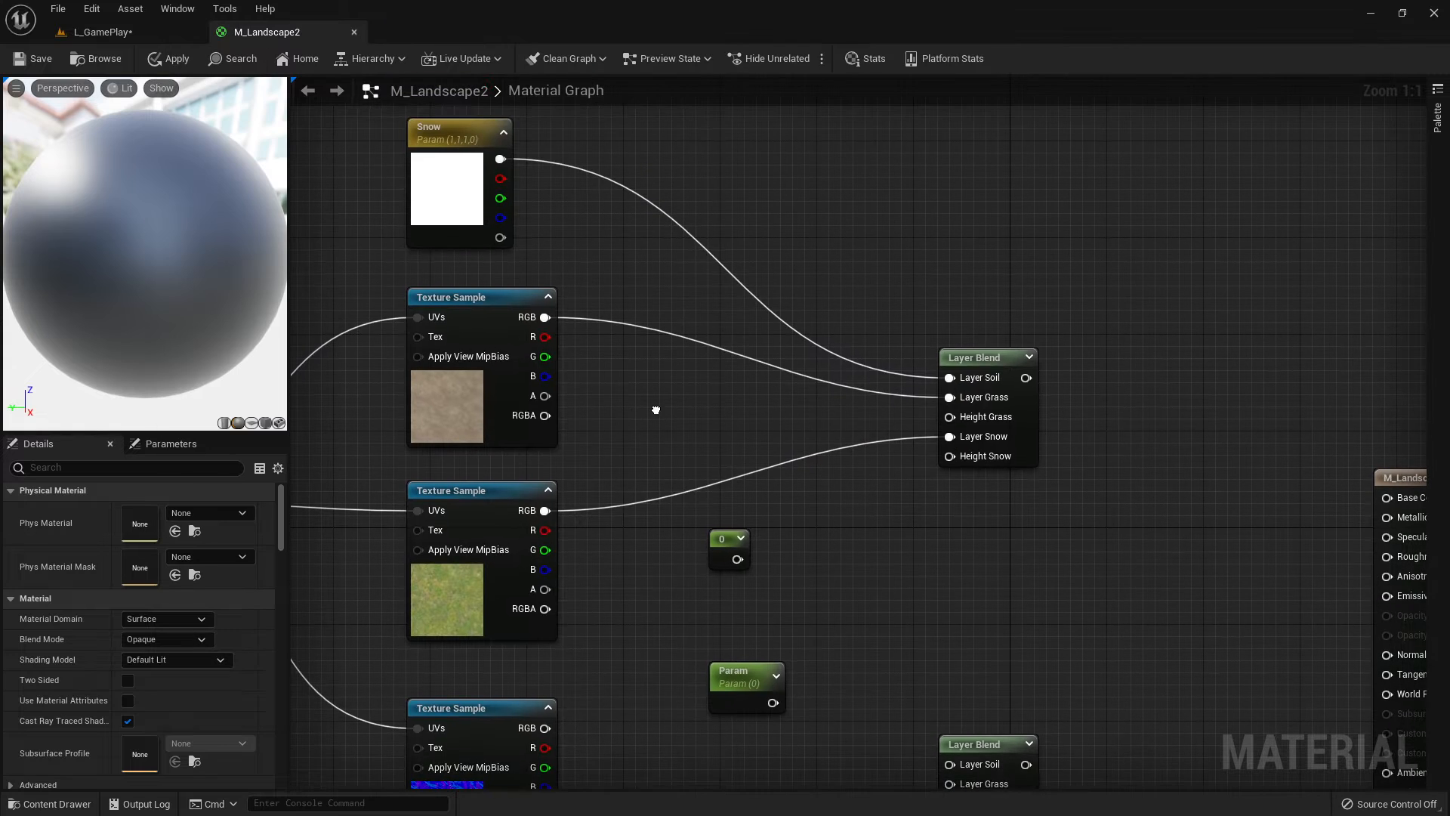
{"action": "left_click_drag", "start_coordinate": [545, 395], "coordinate": [949, 417]}
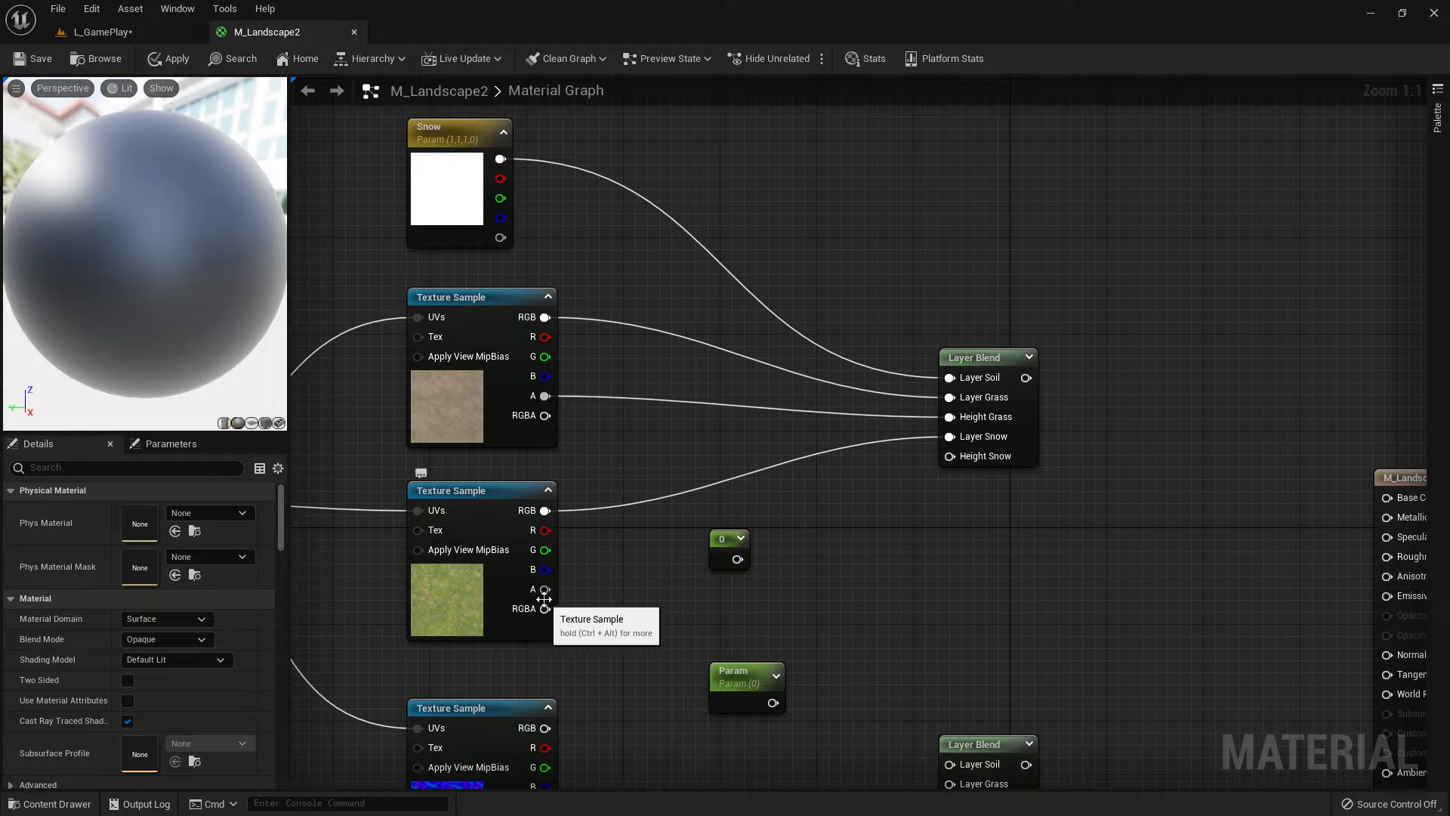
{"action": "left_click_drag", "start_coordinate": [546, 589], "coordinate": [950, 456]}
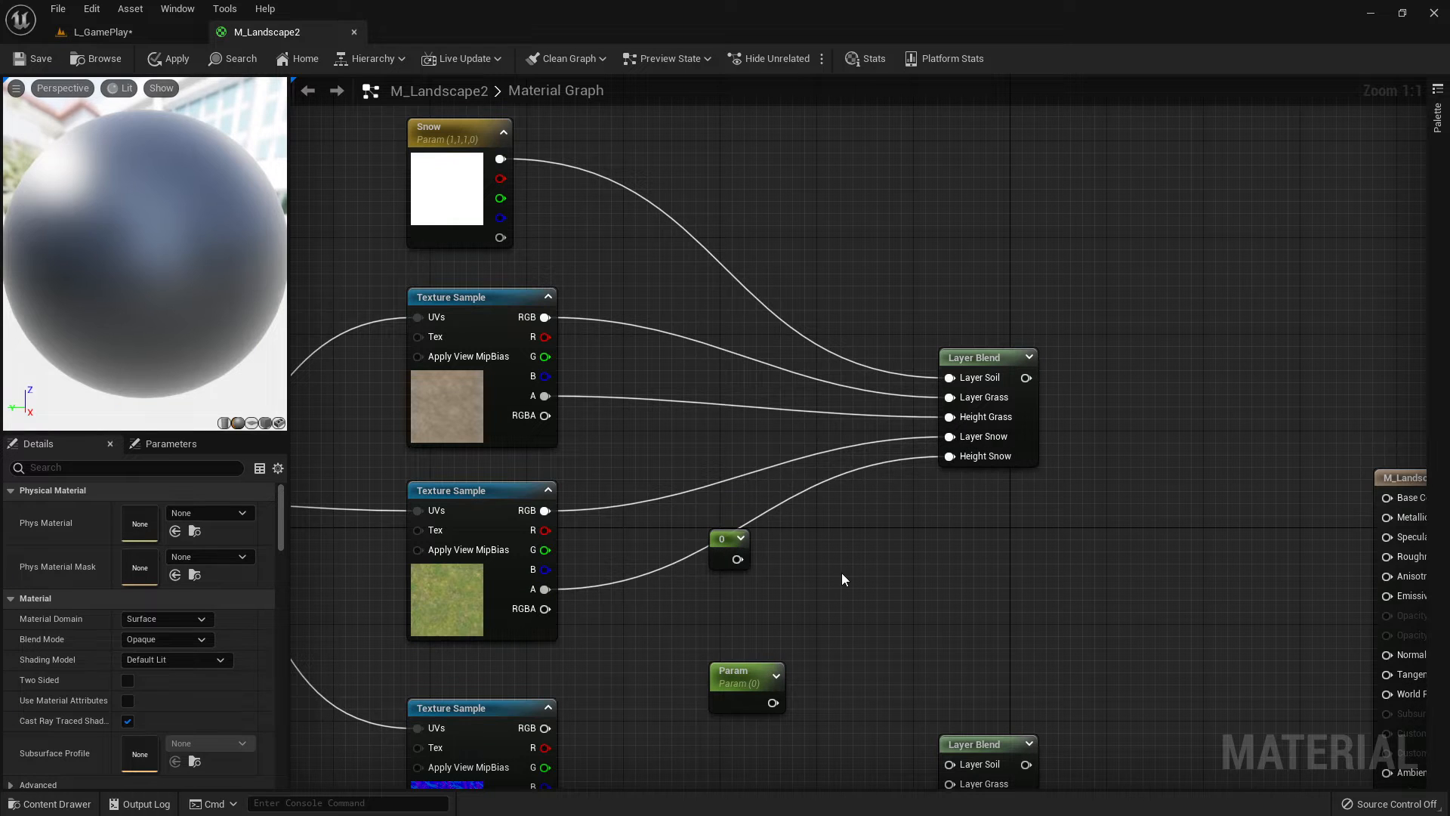
{"action": "left_click_drag", "start_coordinate": [725, 545], "coordinate": [723, 616]}
Step: Rewire the upper Layer Blend's heights per the guide, connecting the grass texture's alpha to Height Grass and the soil texture's alpha to Height Snow
{"action": "key", "text": "alt+Tab"}
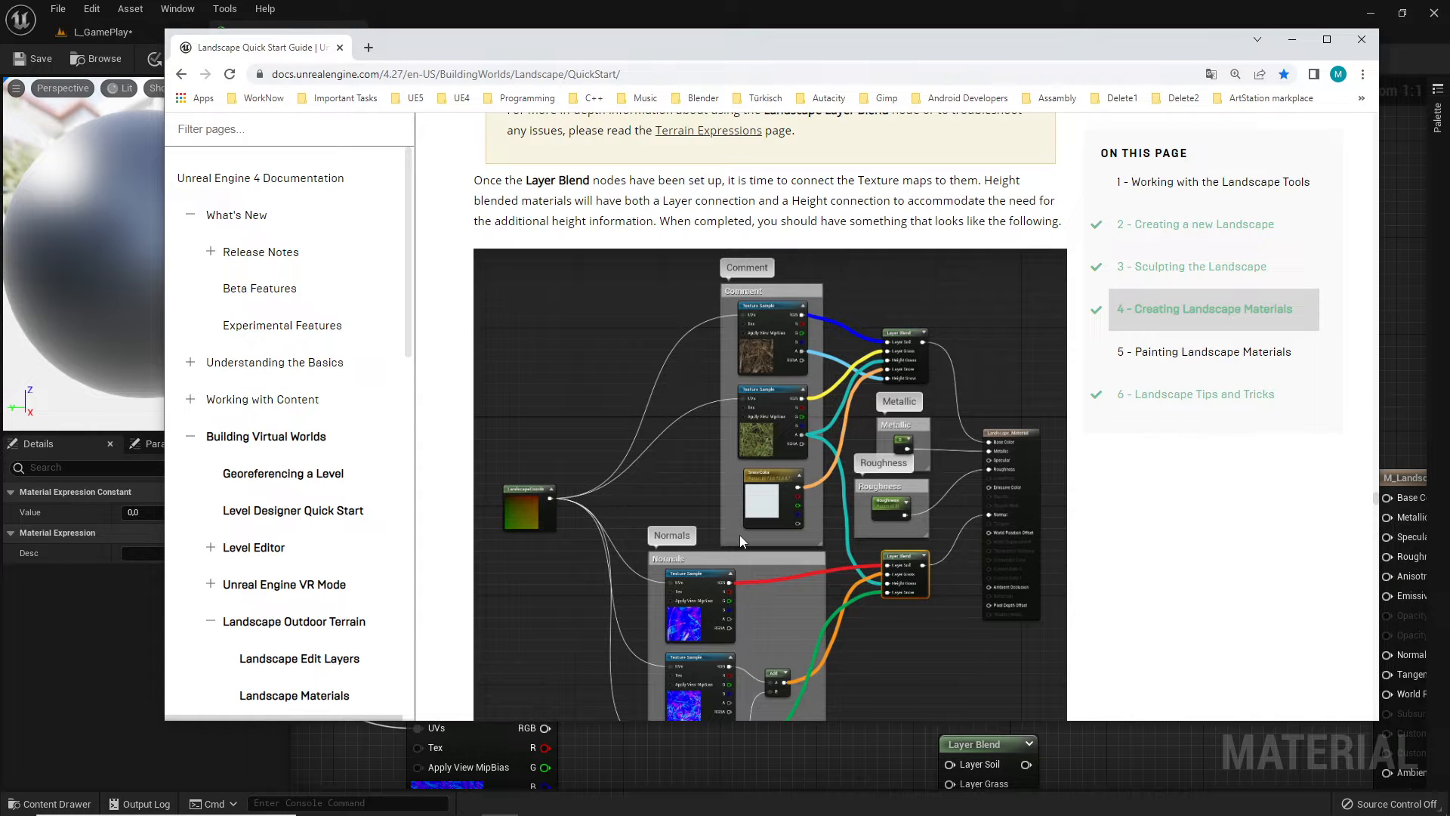
{"action": "key", "text": "alt+Tab"}
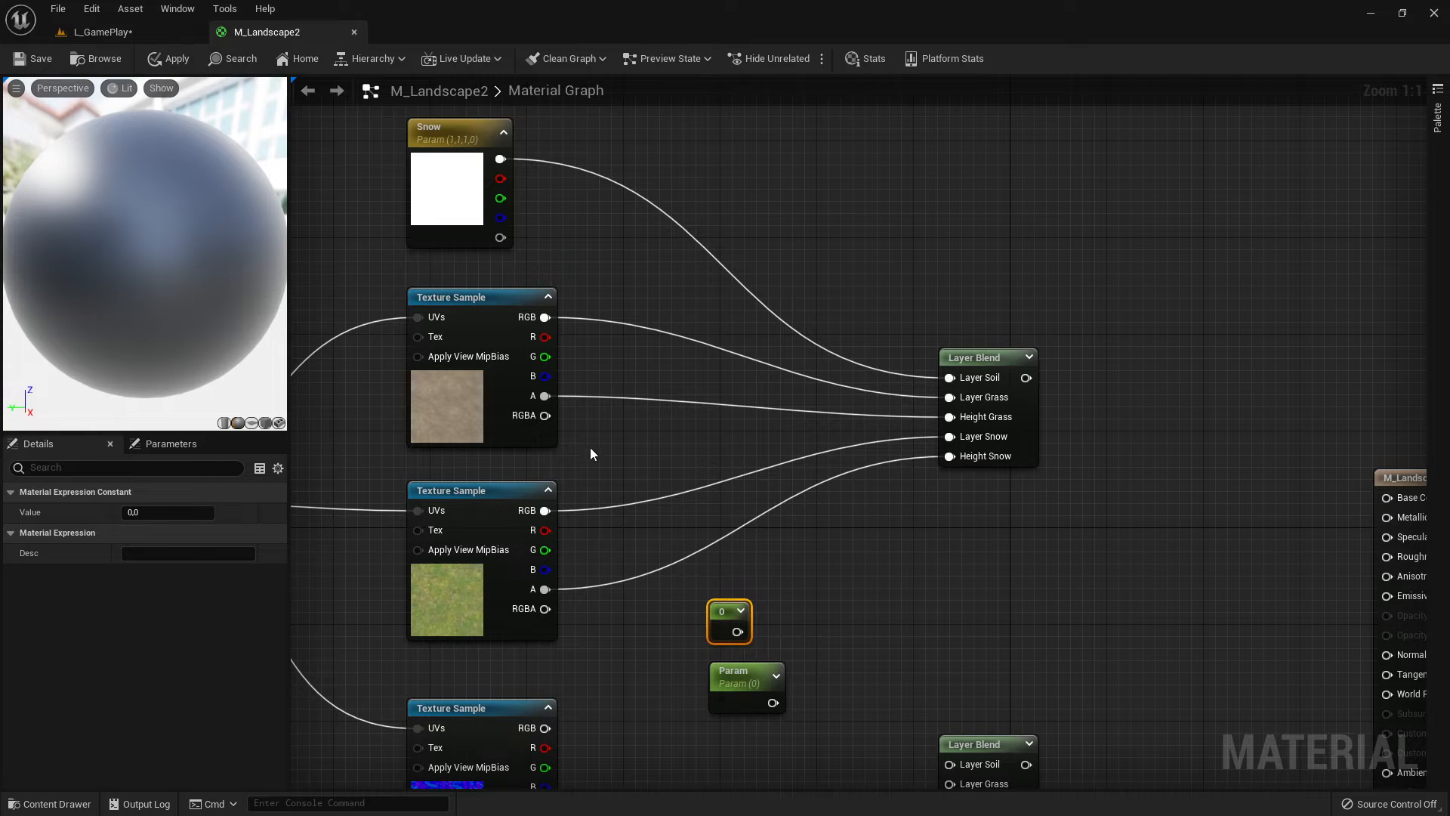
{"action": "left_click", "coordinate": [544, 589], "text": "alt"}
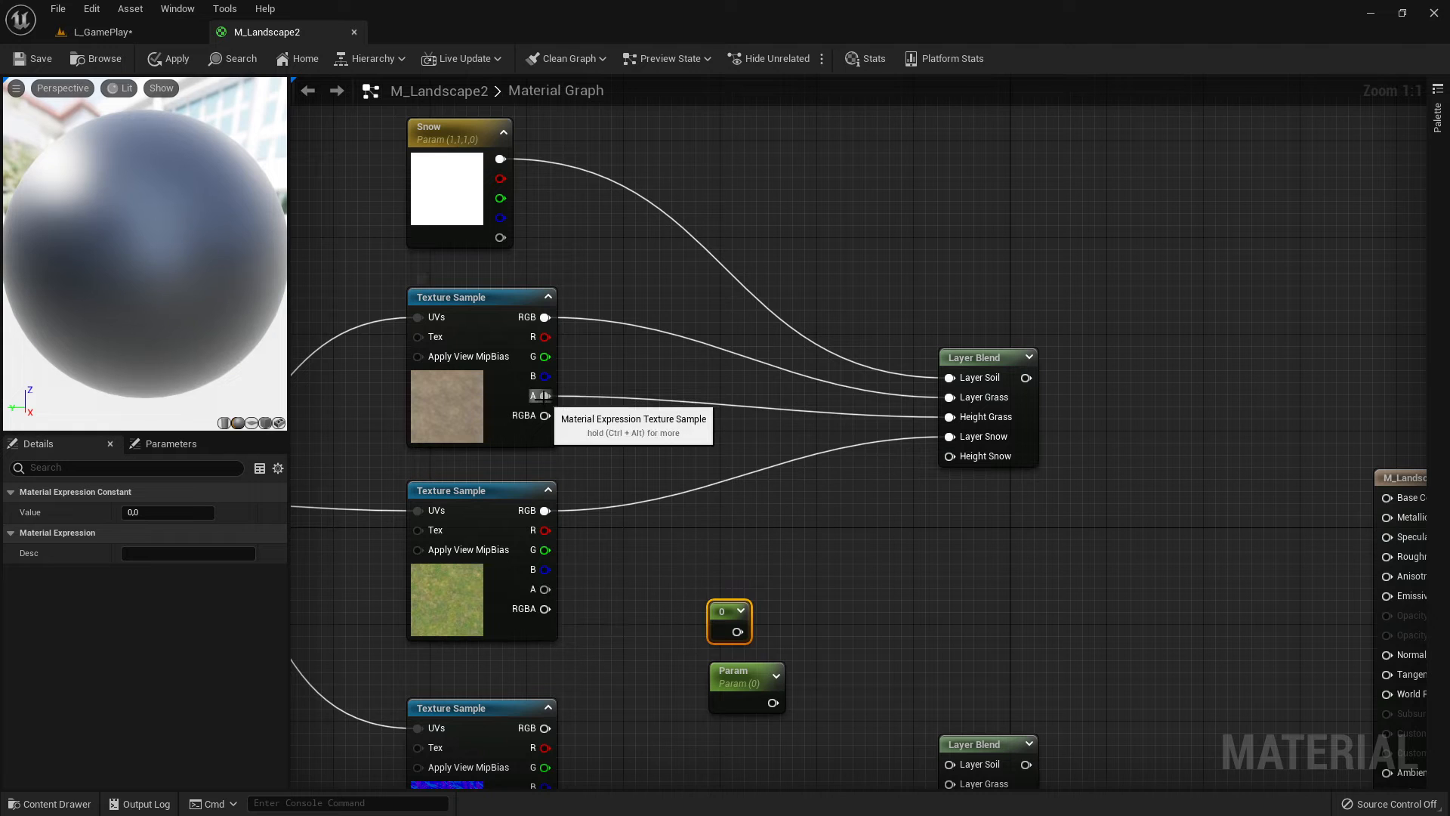
{"action": "left_click", "coordinate": [544, 396], "text": "alt"}
{"action": "left_click_drag", "start_coordinate": [544, 589], "coordinate": [949, 417]}
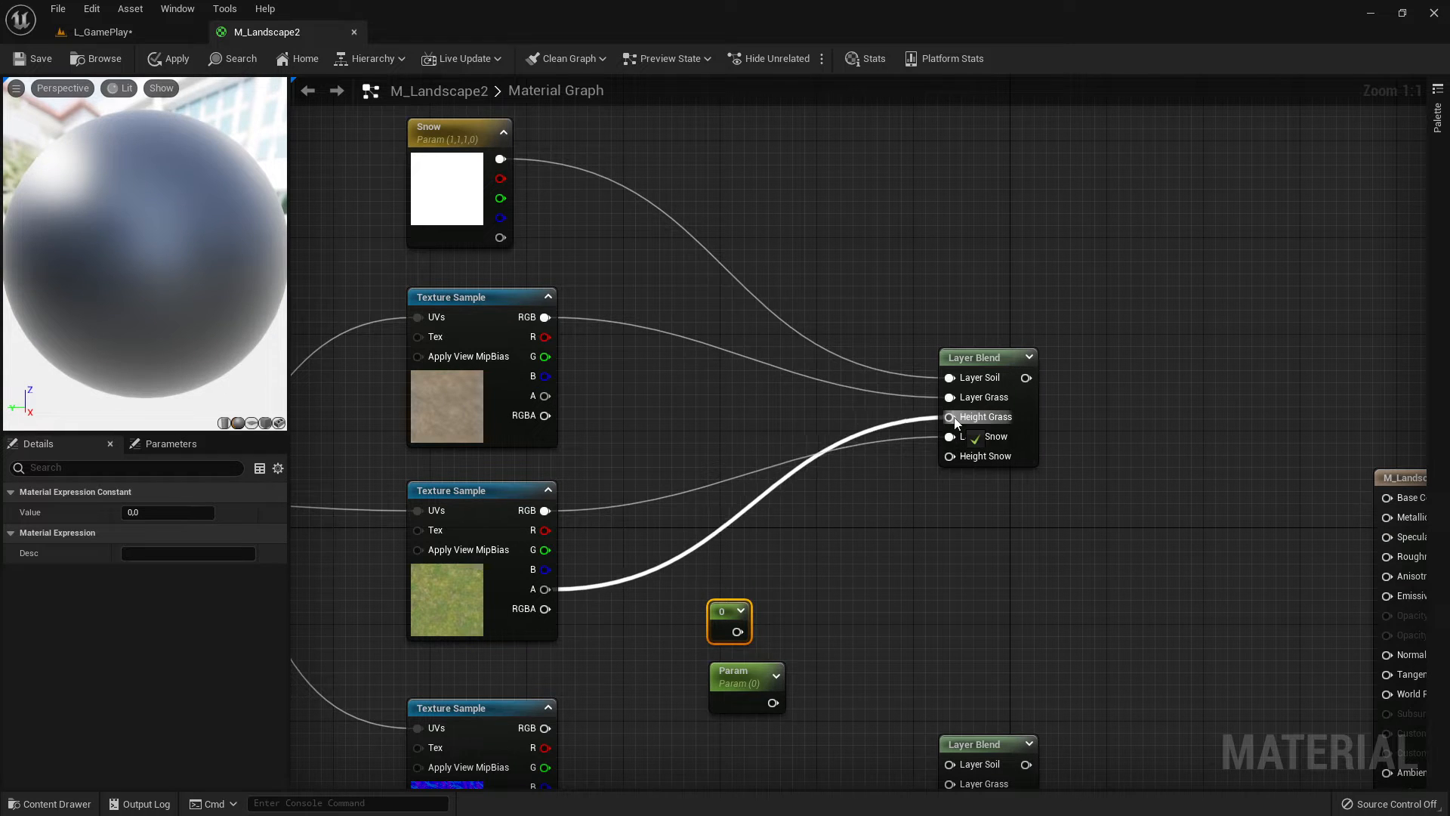
{"action": "left_click_drag", "start_coordinate": [544, 395], "coordinate": [949, 456]}
Step: On the lower Layer Blend, connect the first normal map's RGB to Layer Soil, Add to Layer Grass and the grass texture's alpha to Height Grass
{"action": "key", "text": "alt+Tab"}
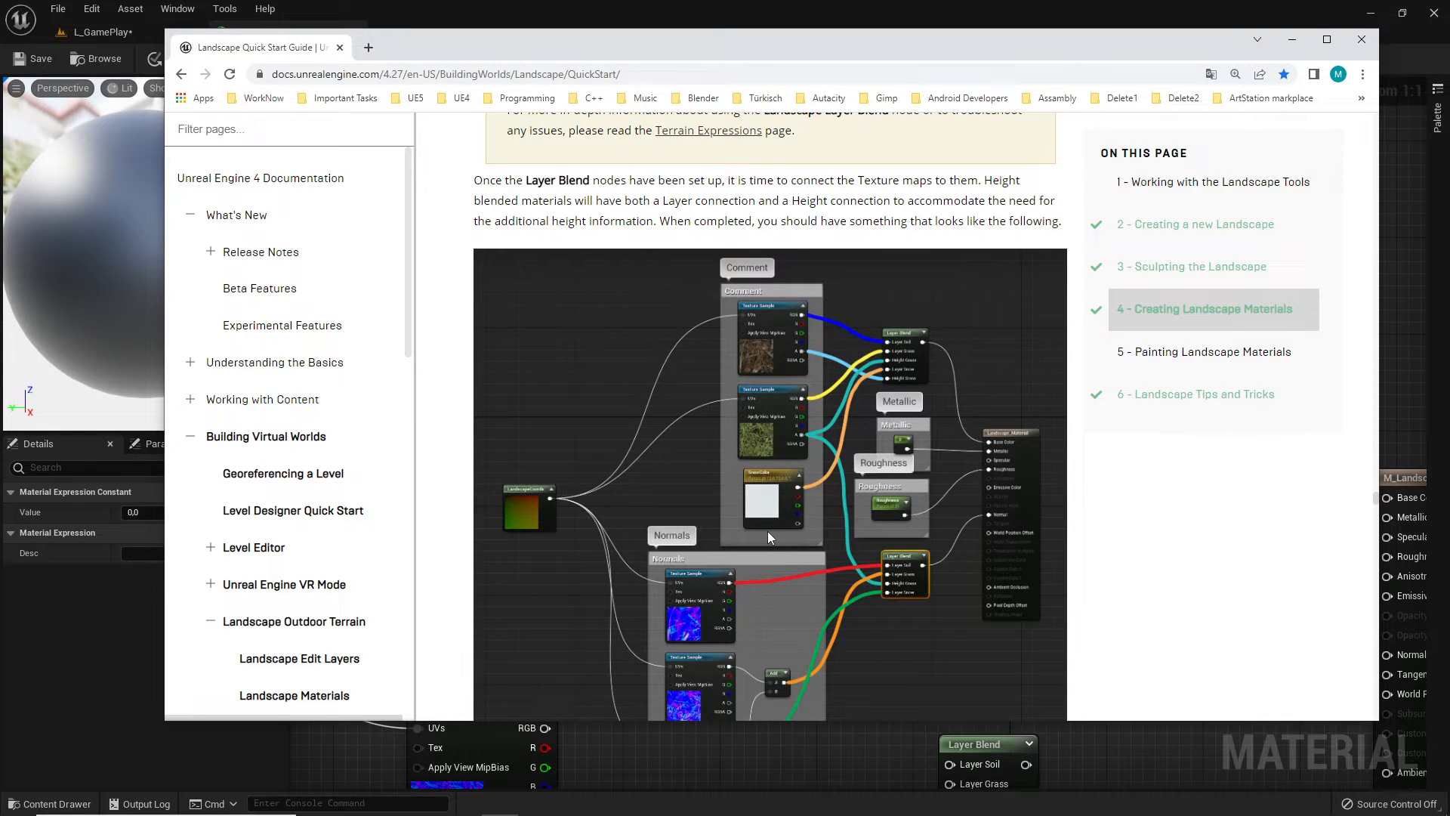
{"action": "scroll", "coordinate": [800, 523], "scroll_direction": "down", "scroll_amount": 2}
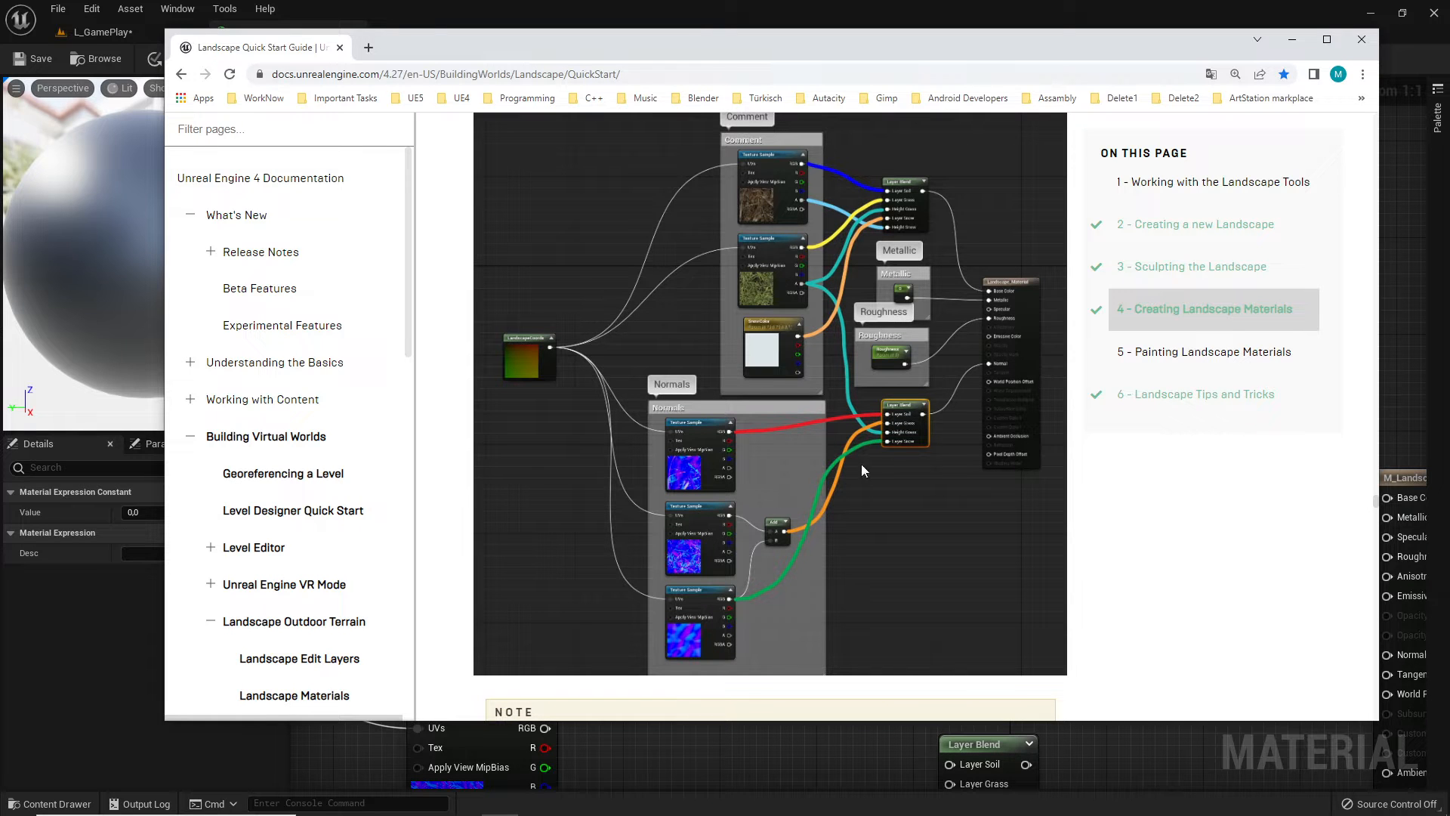
{"action": "key", "text": "alt+Tab"}
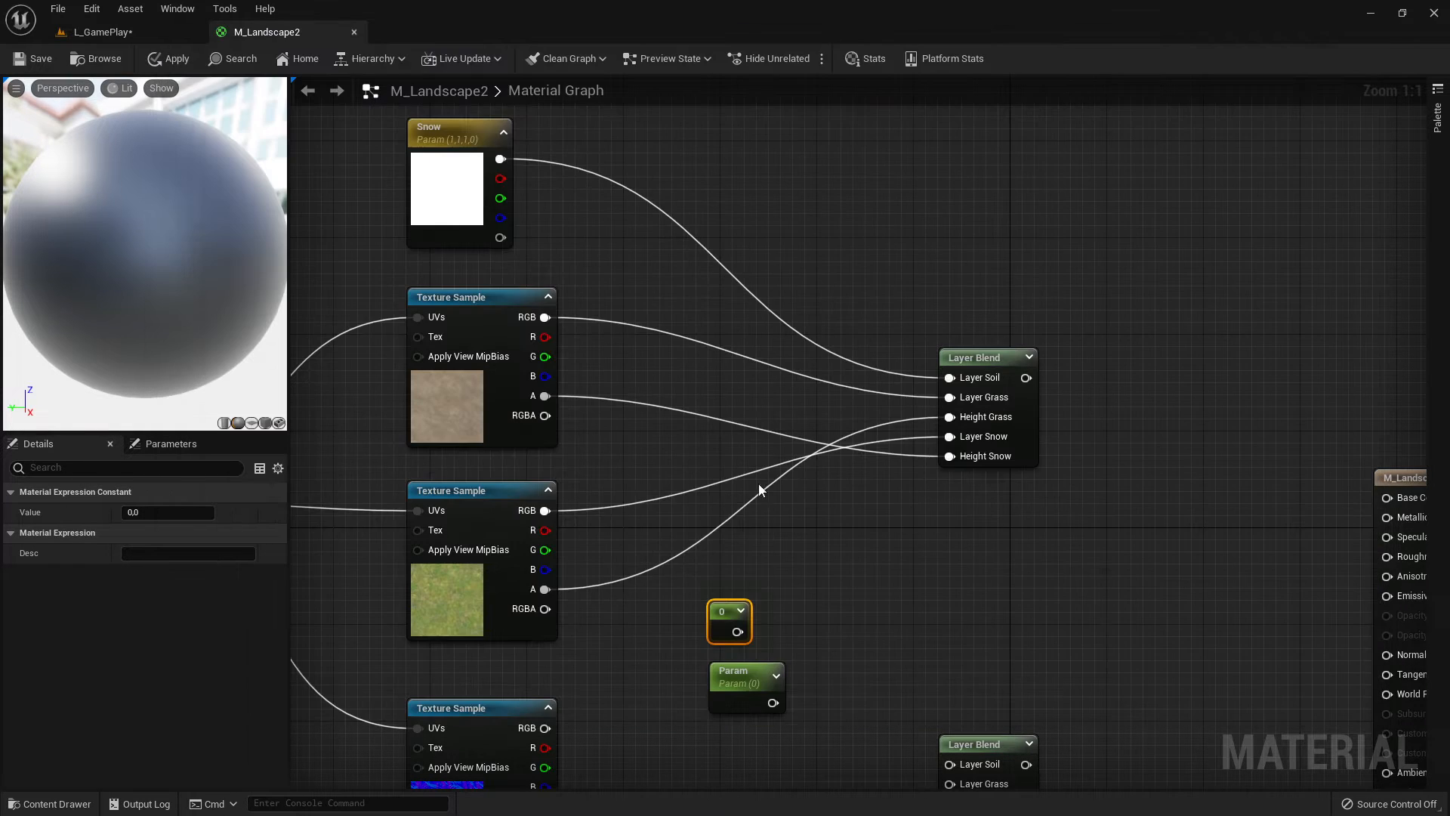
{"action": "right_click_drag", "start_coordinate": [758, 483], "coordinate": [763, 354]}
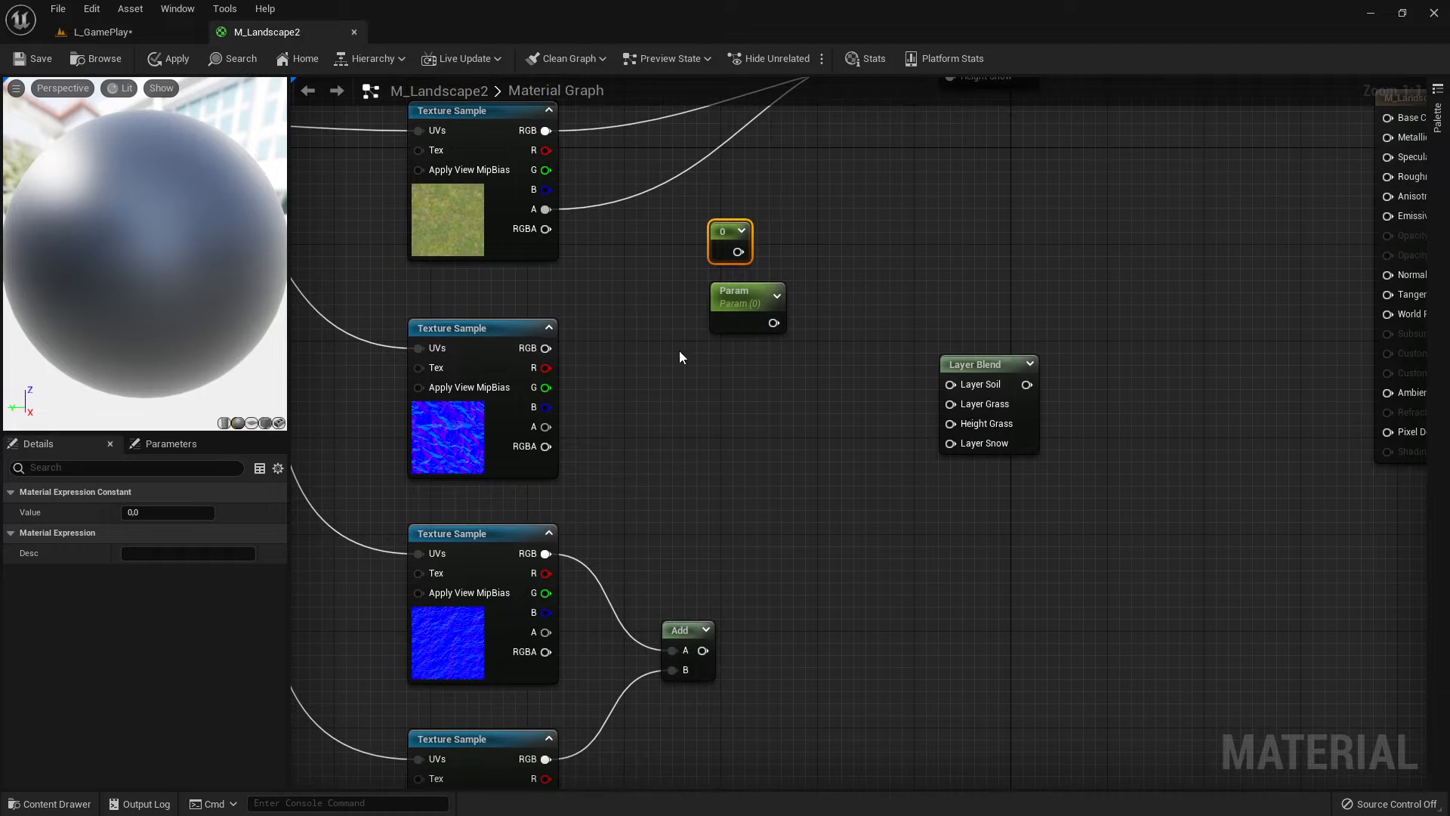
{"action": "left_click_drag", "start_coordinate": [983, 378], "coordinate": [914, 428]}
{"action": "left_click_drag", "start_coordinate": [545, 348], "coordinate": [880, 433]}
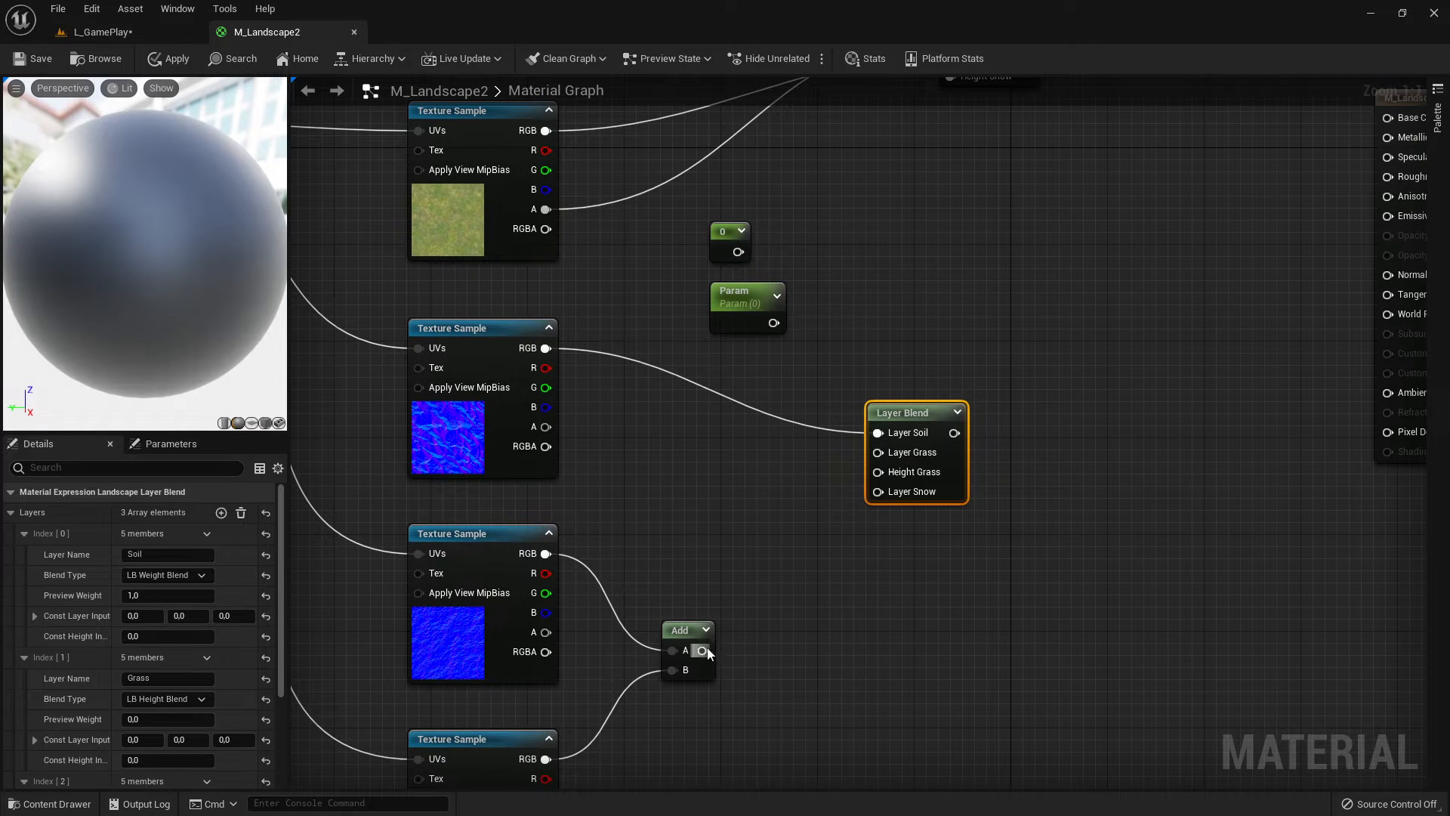
{"action": "left_click_drag", "start_coordinate": [702, 650], "coordinate": [878, 452]}
{"action": "right_click_drag", "start_coordinate": [576, 218], "coordinate": [596, 309]}
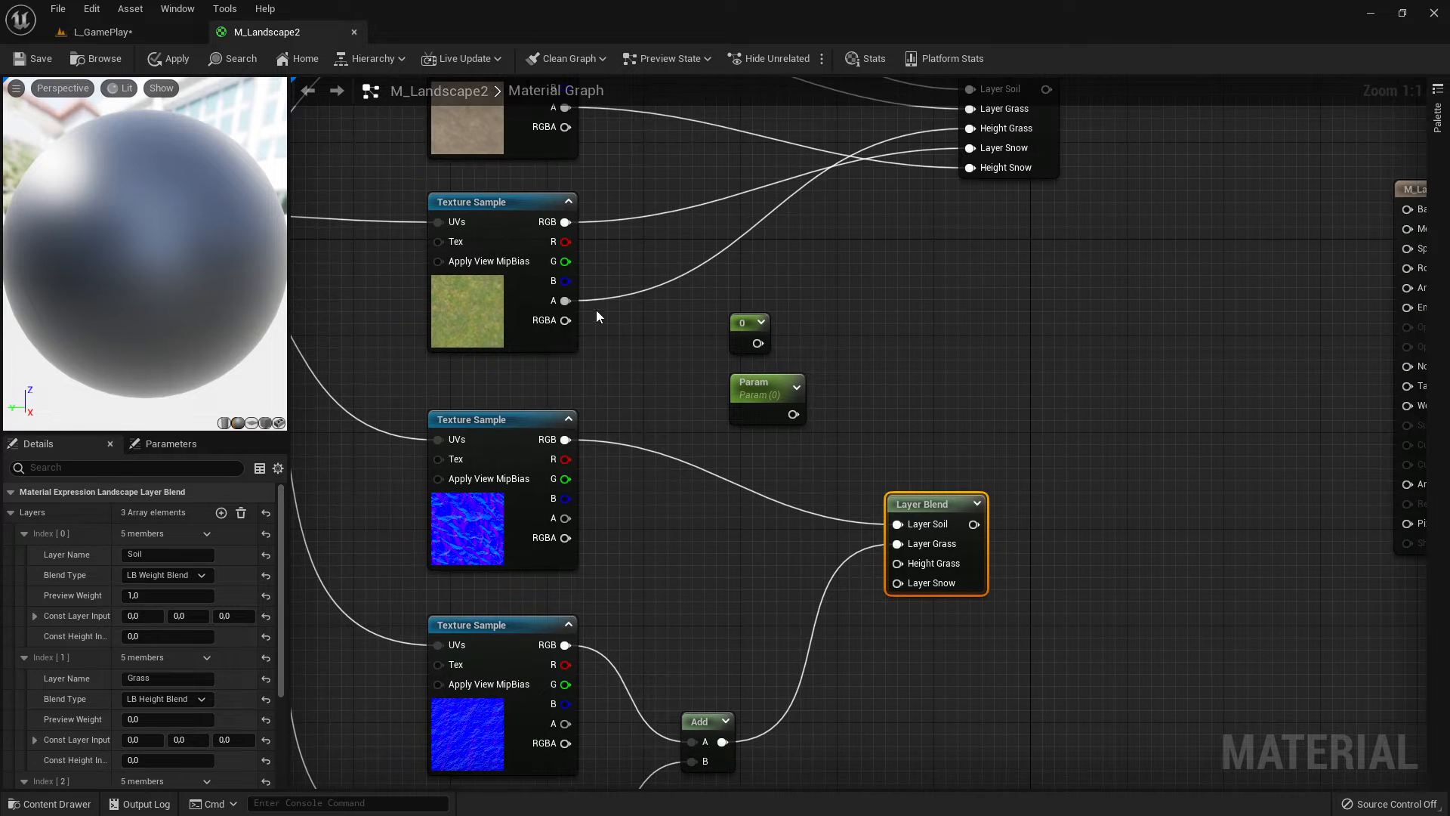
{"action": "left_click_drag", "start_coordinate": [565, 301], "coordinate": [906, 568]}
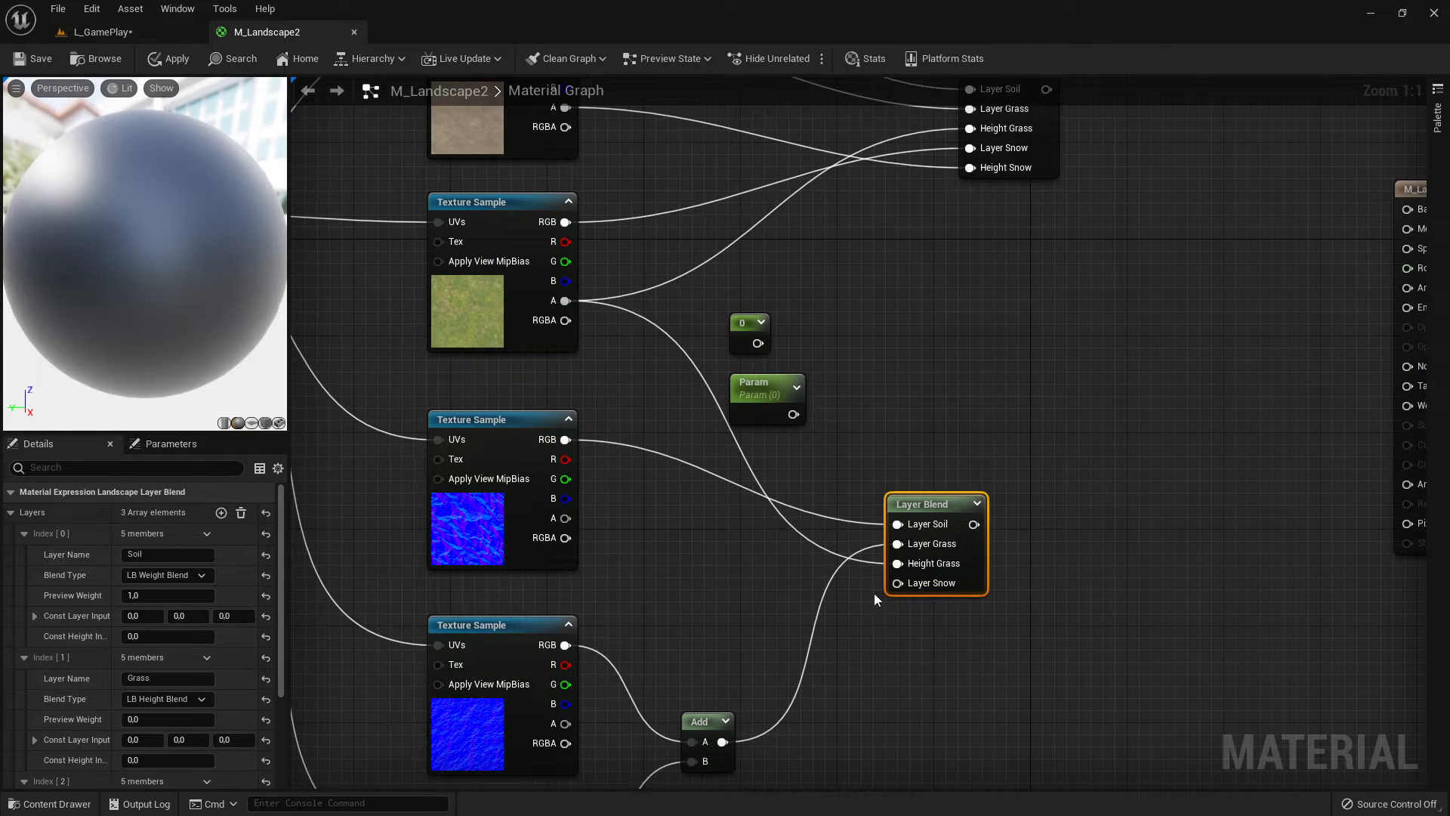
Step: Try connecting the last normal map's alpha to Layer Snow on the lower Layer Blend and compare it with the guide's example graph
{"action": "right_click_drag", "start_coordinate": [688, 491], "coordinate": [683, 269]}
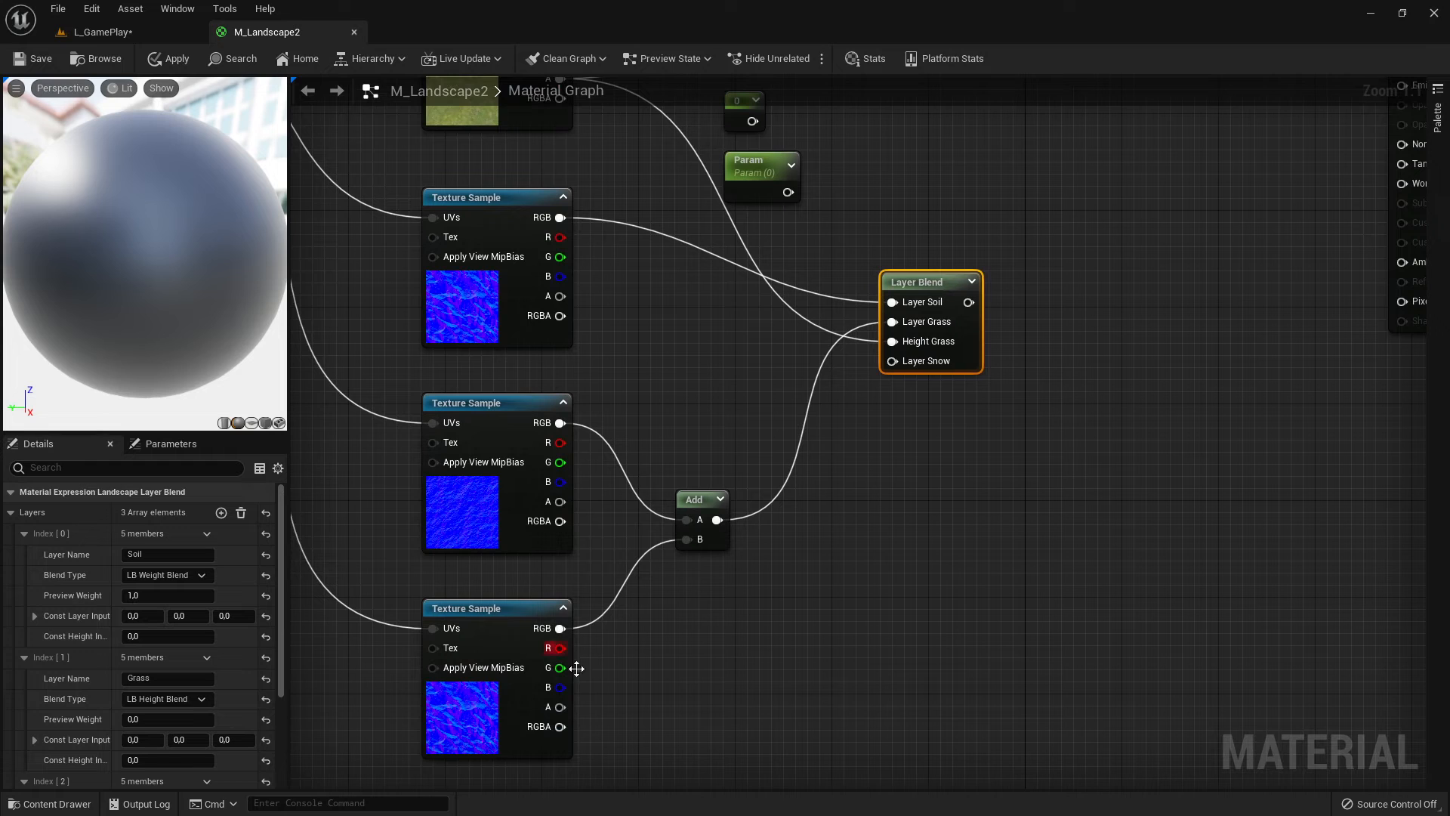
{"action": "left_click_drag", "start_coordinate": [560, 707], "coordinate": [899, 367]}
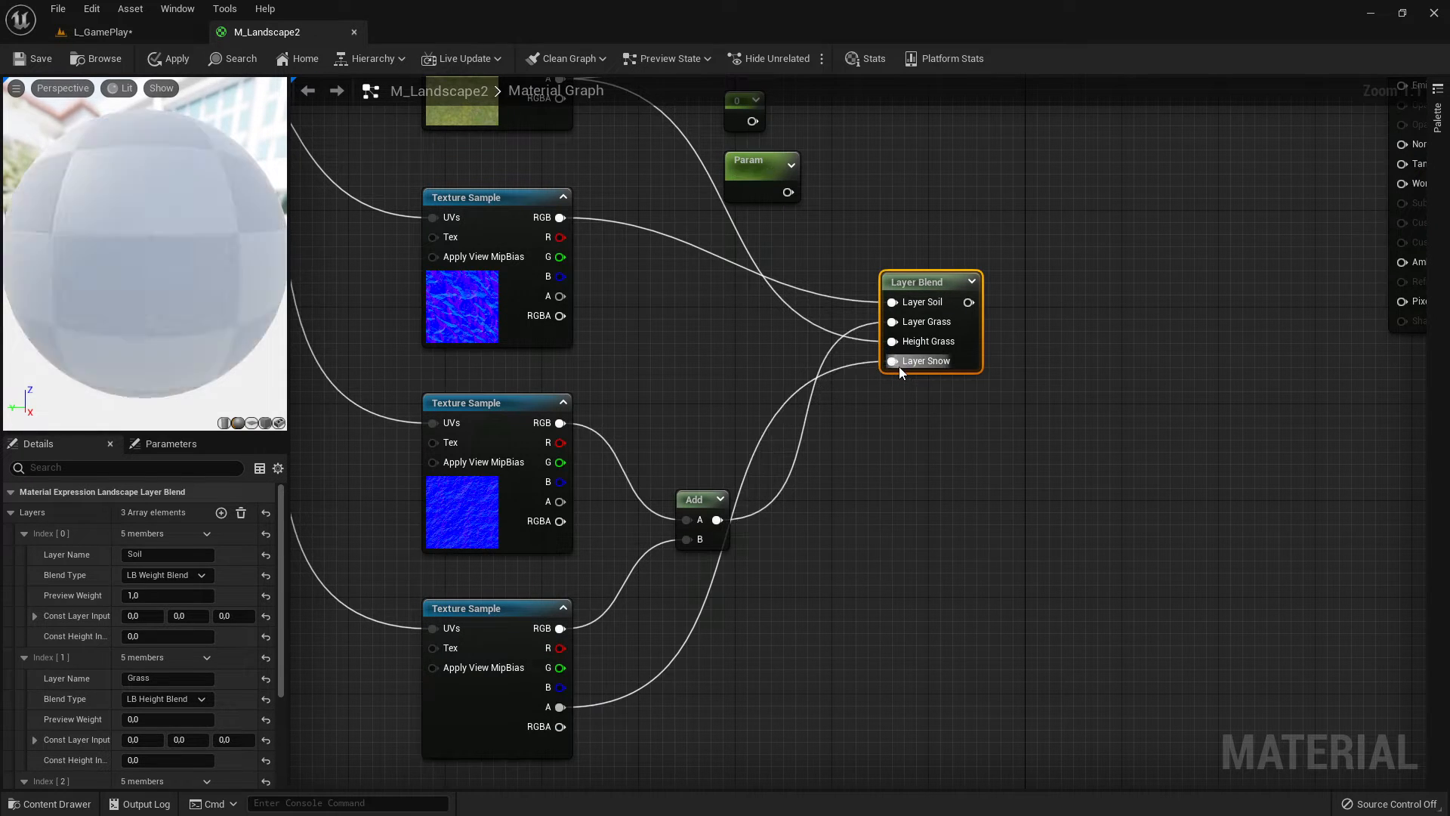
{"action": "key", "text": "alt+Tab"}
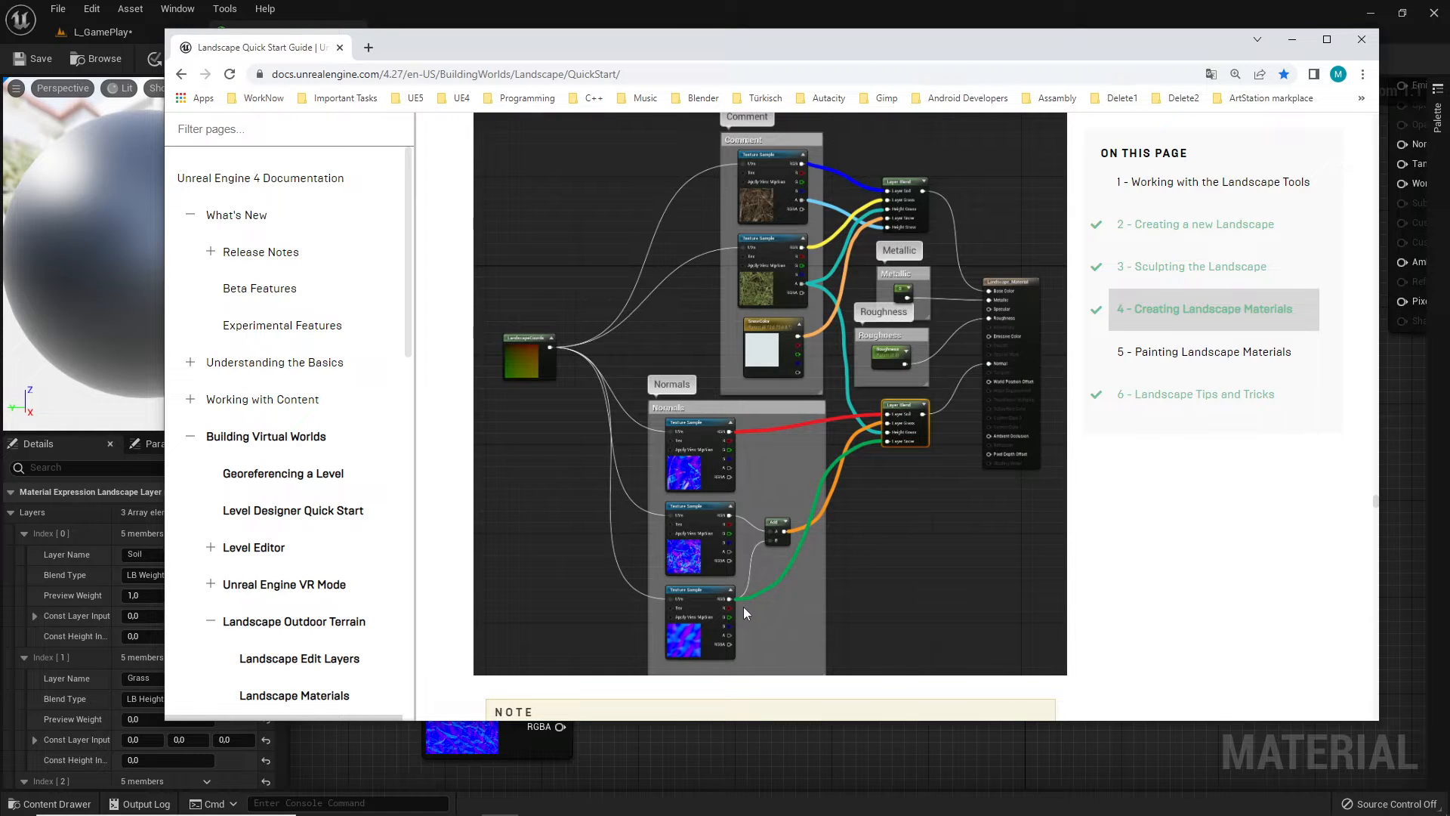
{"action": "scroll", "coordinate": [743, 613], "scroll_direction": "up", "scroll_amount": 1}
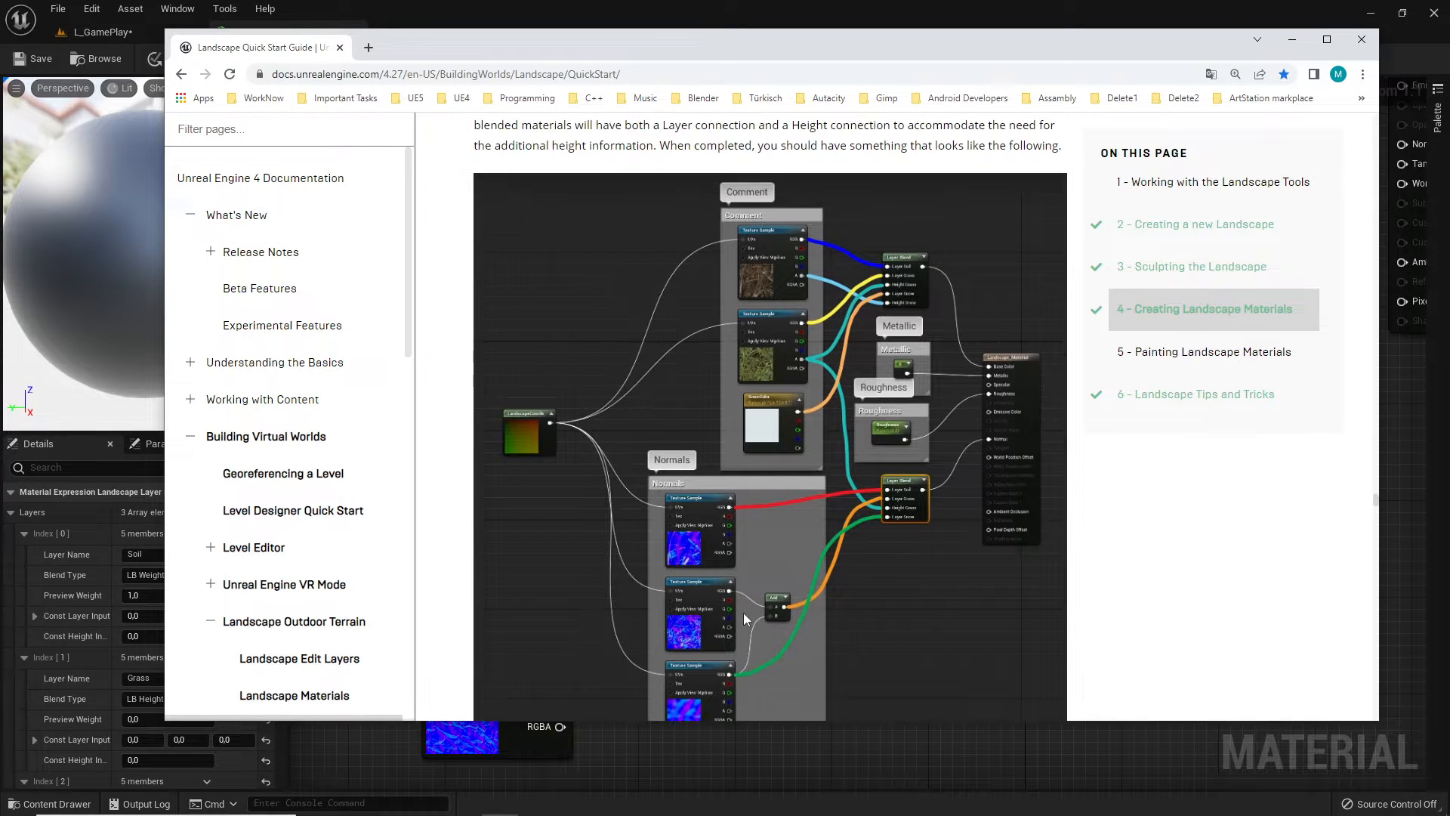
{"action": "scroll", "coordinate": [748, 589], "scroll_direction": "down", "scroll_amount": 3}
{"action": "scroll", "coordinate": [760, 527], "scroll_direction": "up", "scroll_amount": 1}
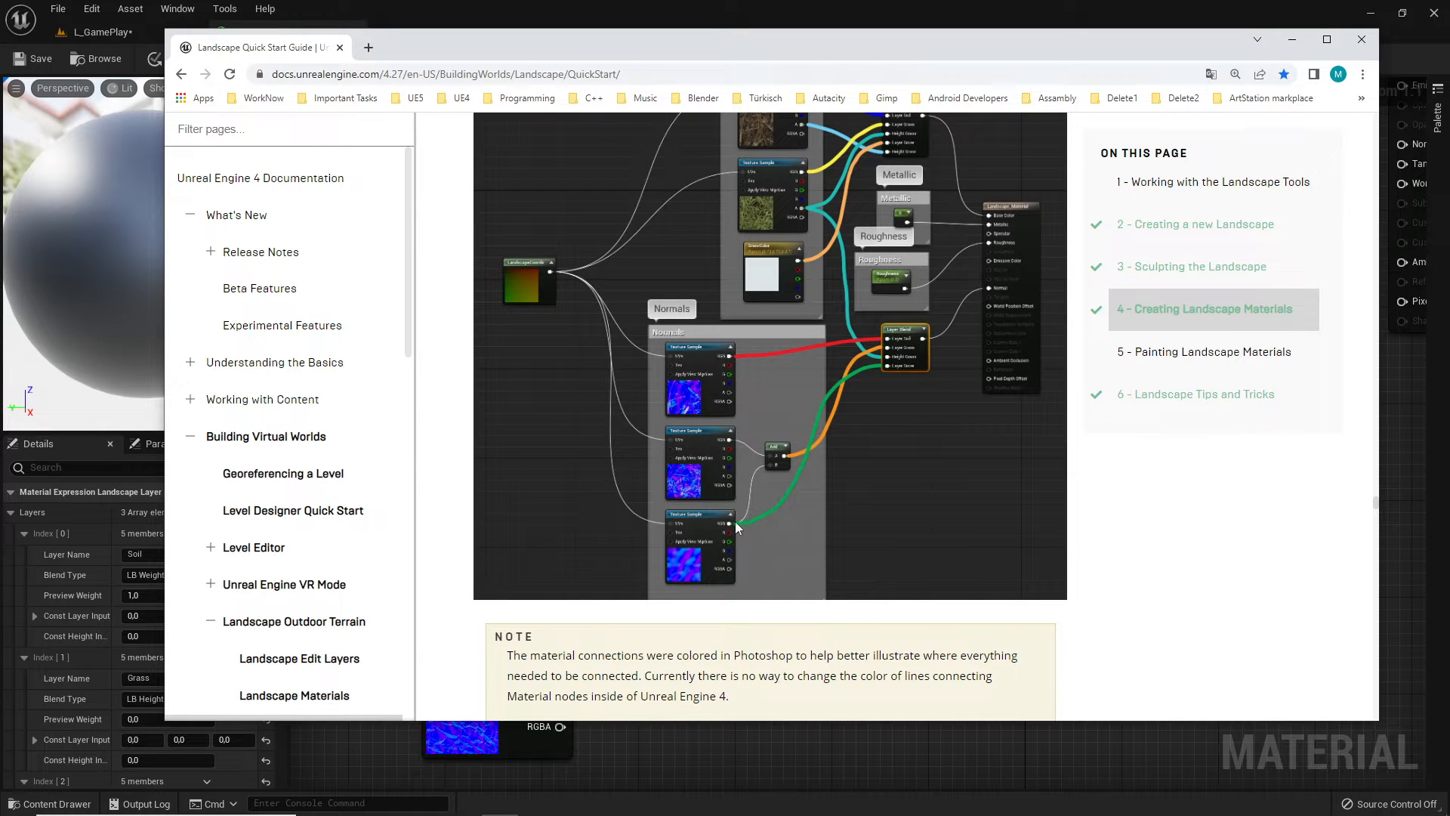
{"action": "key", "text": "alt+Tab"}
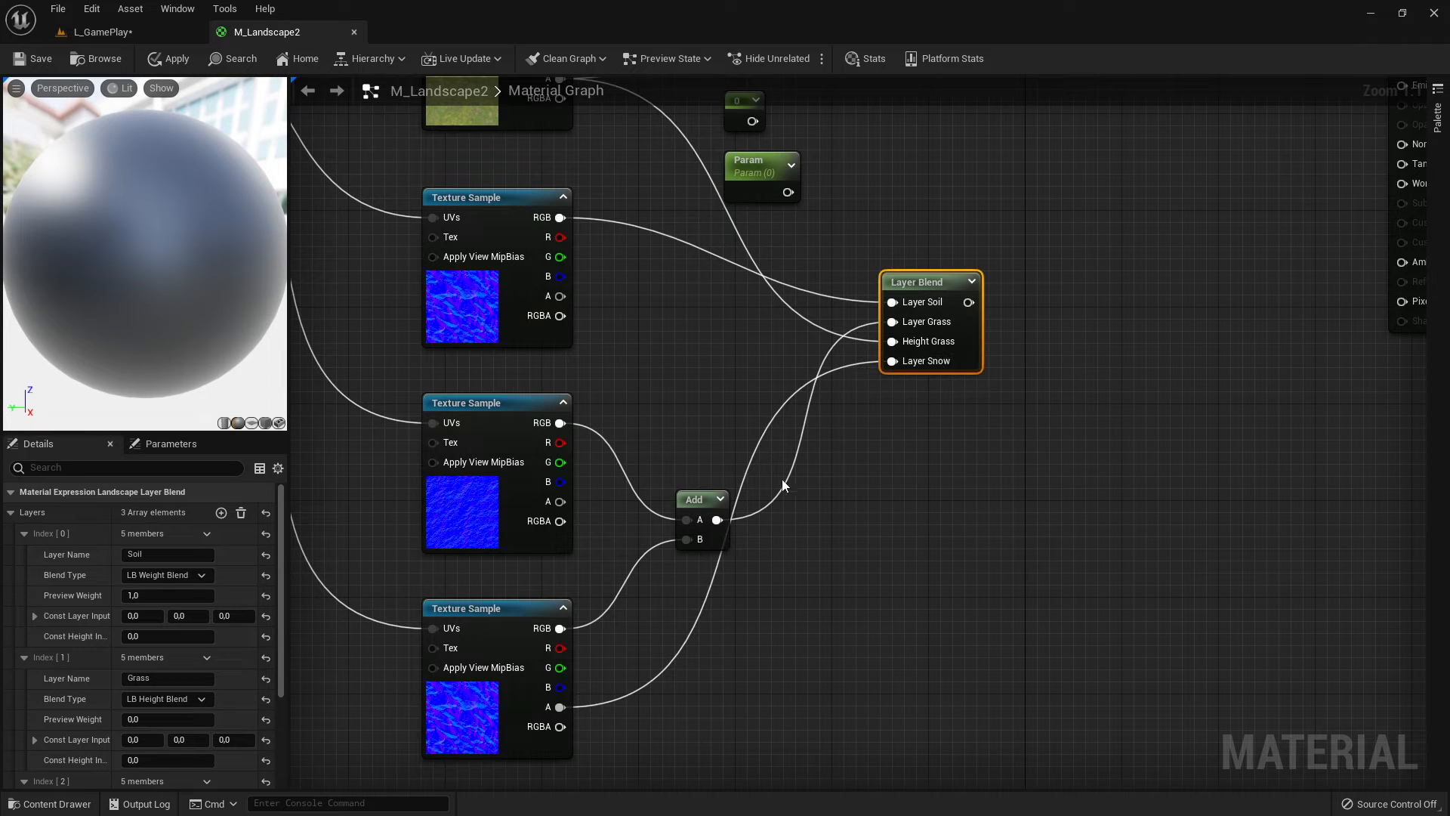
Step: Relink the lower Layer Blend's Layer Snow to the last normal map's RGB, and move the Add node beside the middle normal map
{"action": "left_click", "coordinate": [892, 361], "text": "alt"}
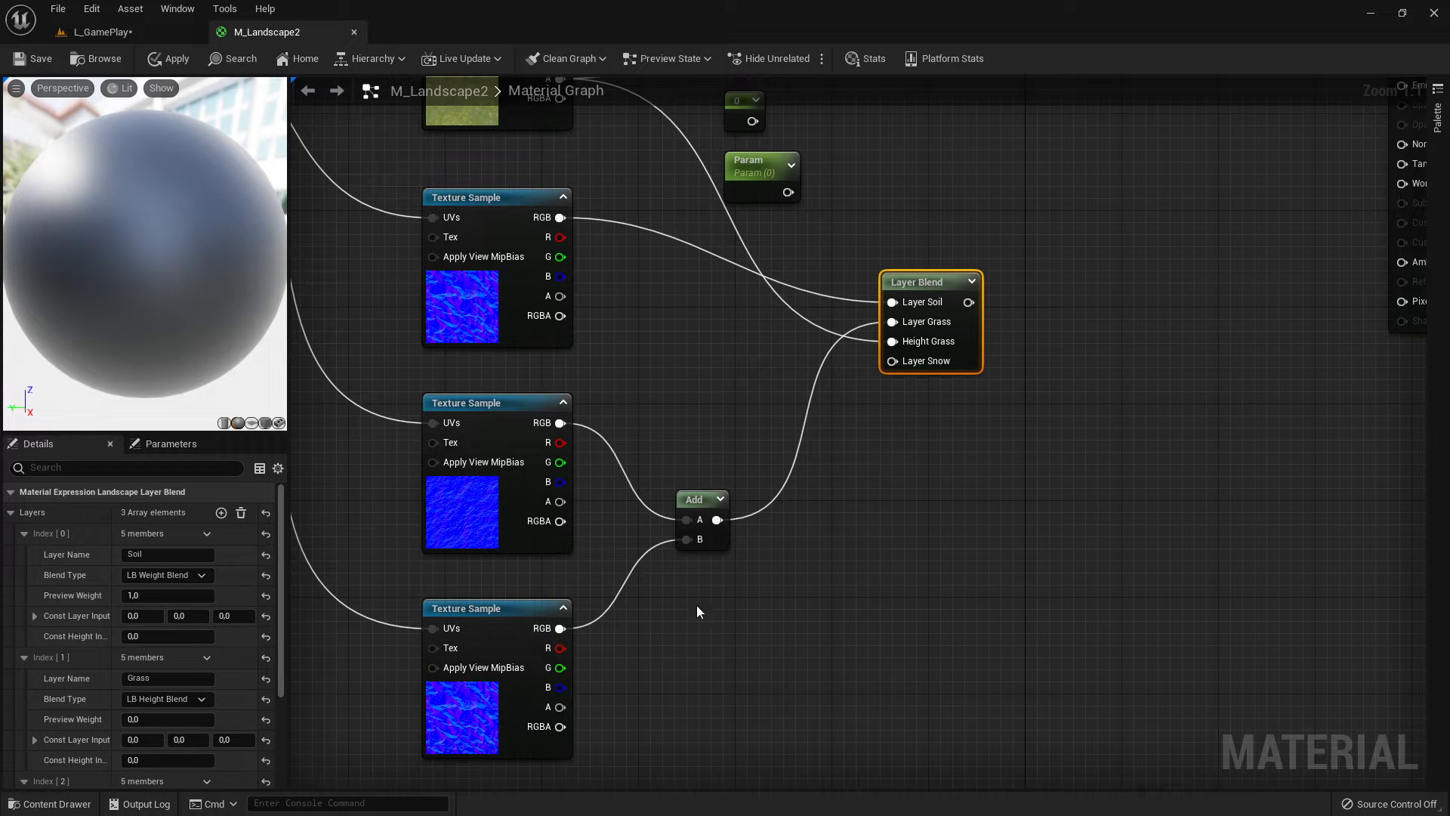
{"action": "left_click_drag", "start_coordinate": [560, 628], "coordinate": [894, 361]}
{"action": "left_click_drag", "start_coordinate": [692, 505], "coordinate": [669, 407]}
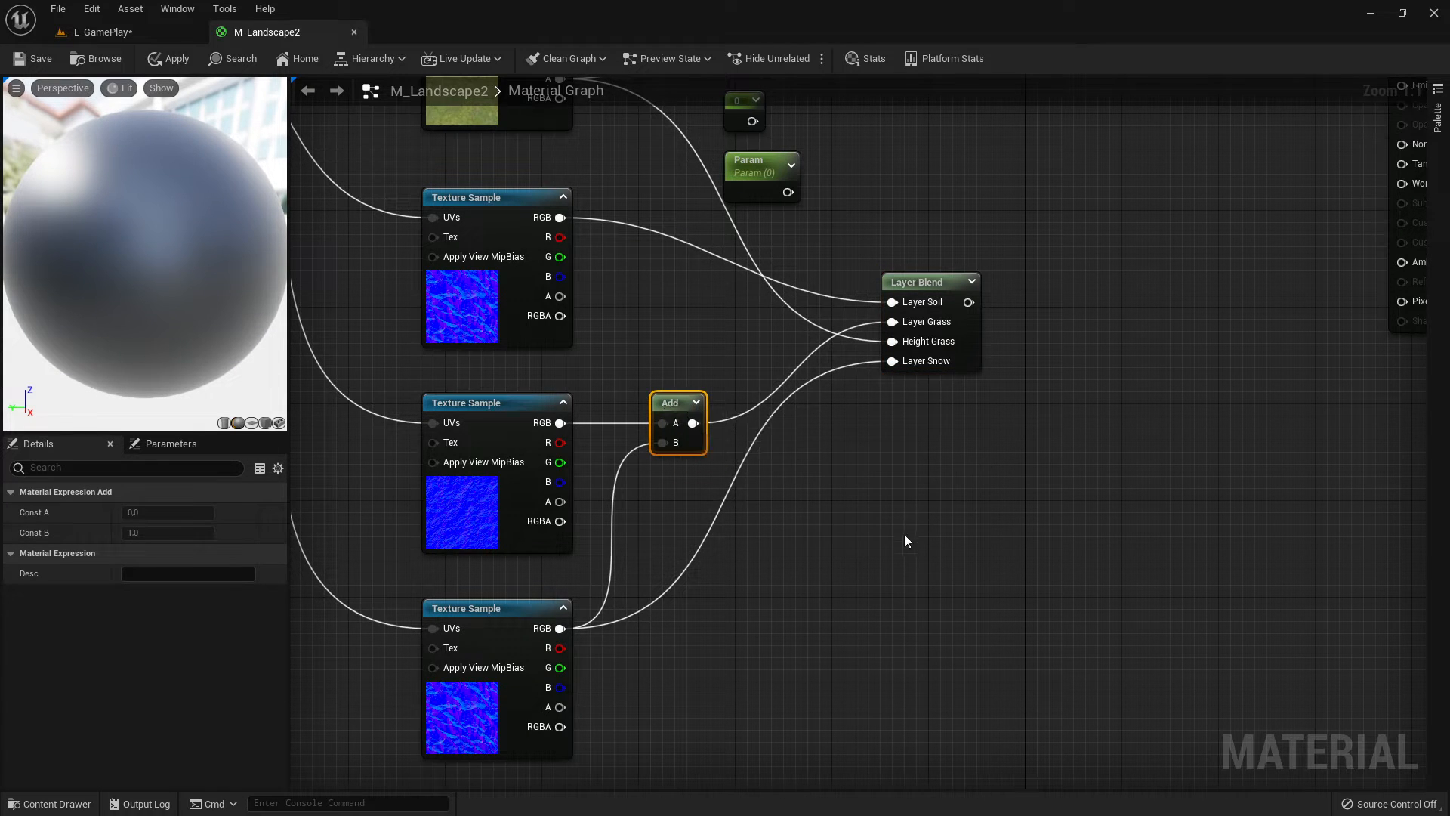
{"action": "key", "text": "alt+Tab"}
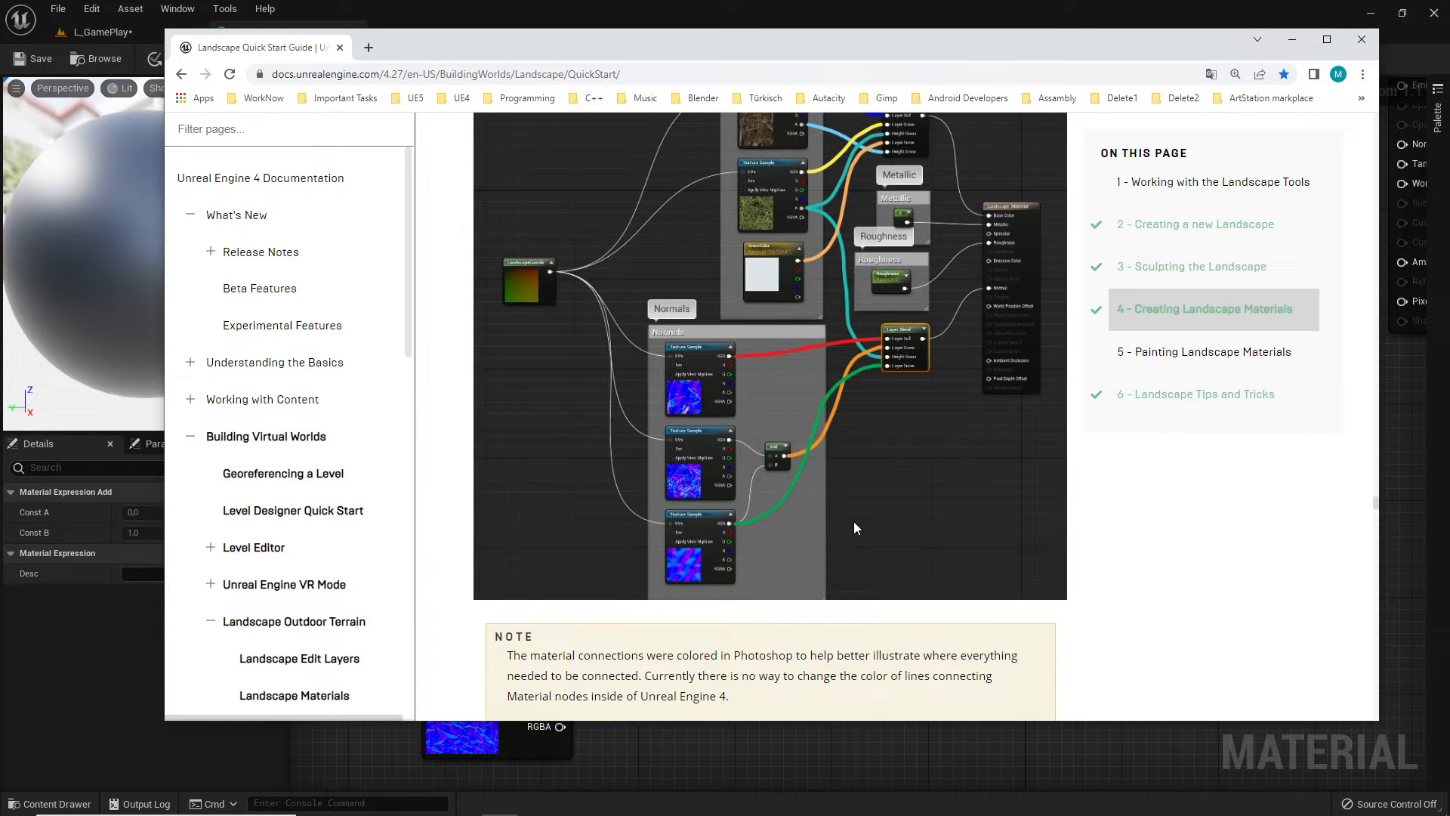
{"action": "key", "text": "alt+Tab"}
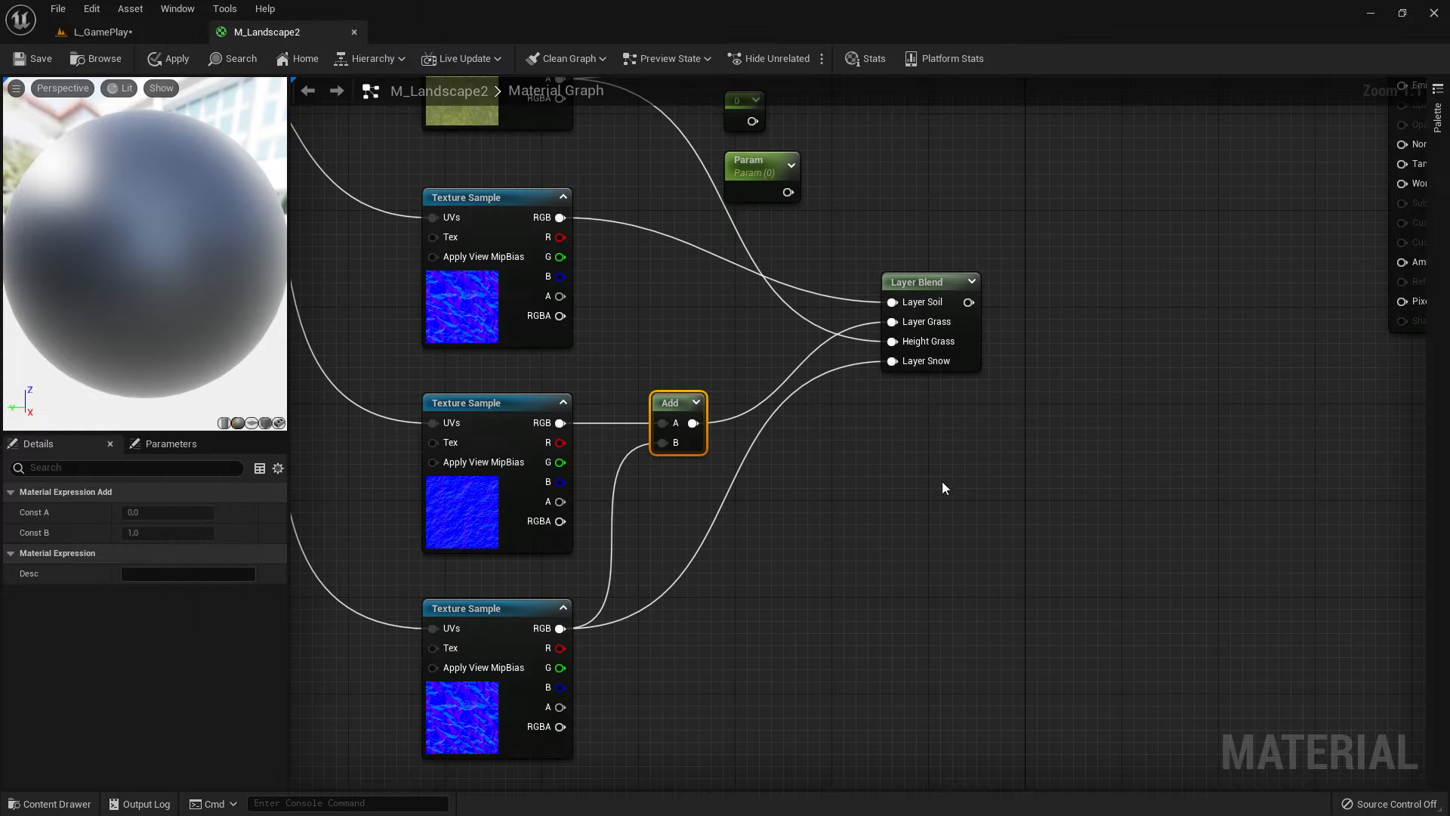
Step: Move the constant 0 and Param nodes between the Layer Blends and the material node, and shift the lower Layer Blend towards the material node
{"action": "right_click_drag", "start_coordinate": [941, 481], "coordinate": [999, 725]}
{"action": "left_click_drag", "start_coordinate": [722, 485], "coordinate": [859, 609]}
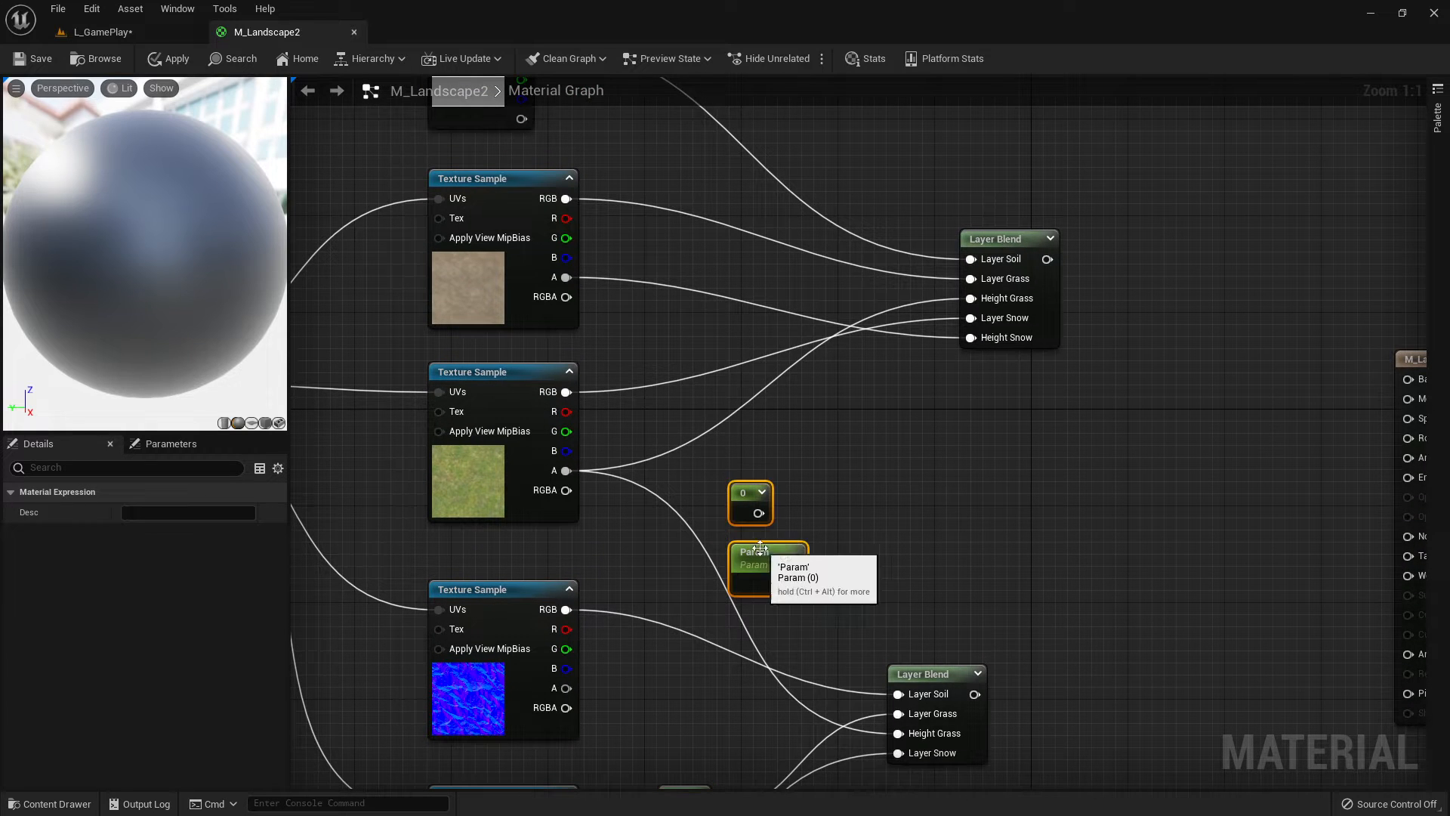
{"action": "left_click_drag", "start_coordinate": [763, 562], "coordinate": [1100, 599]}
{"action": "right_click_drag", "start_coordinate": [988, 717], "coordinate": [913, 551]}
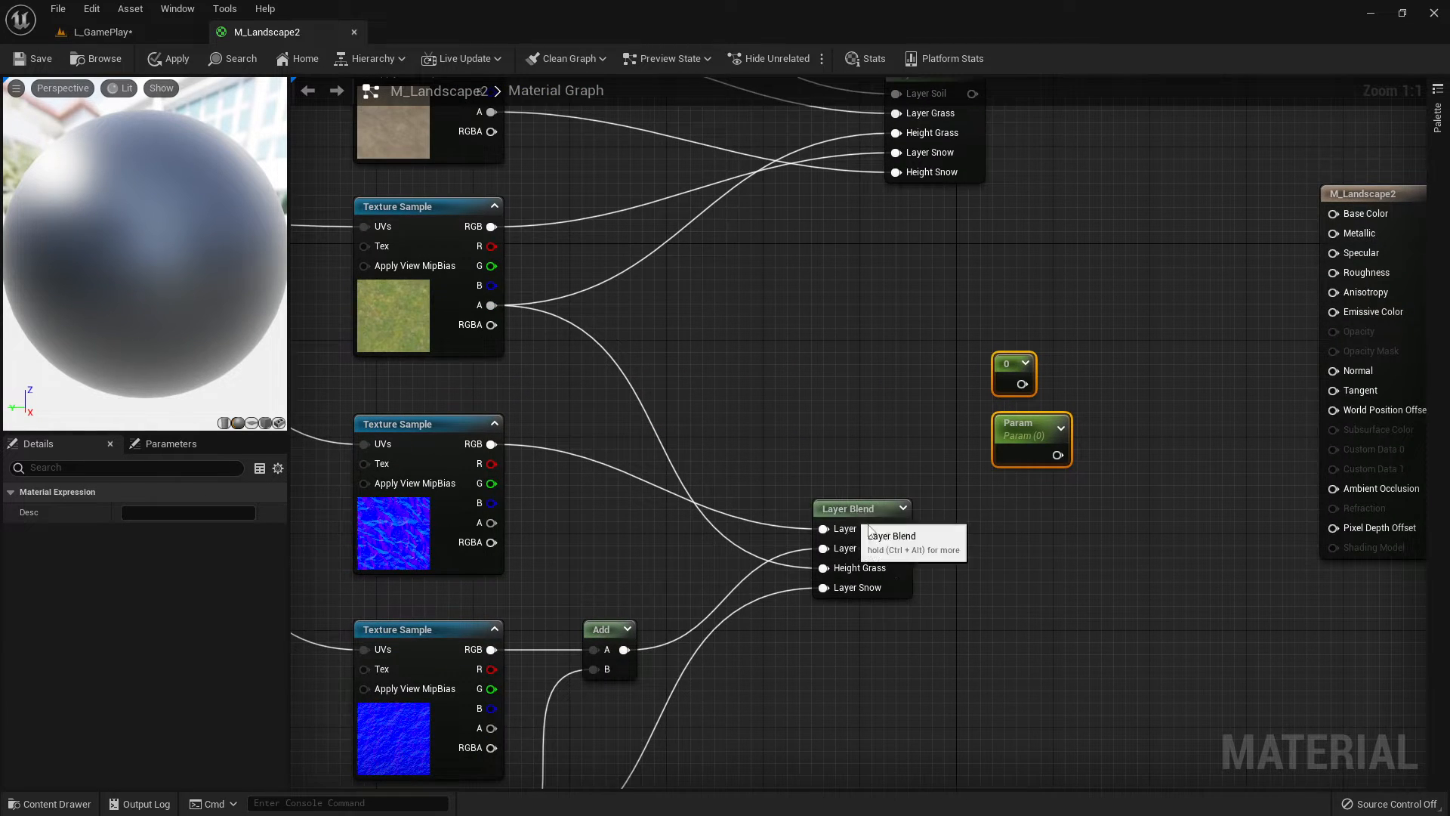
{"action": "left_click_drag", "start_coordinate": [844, 513], "coordinate": [933, 535]}
{"action": "scroll", "coordinate": [974, 690], "scroll_direction": "down", "scroll_amount": 3}
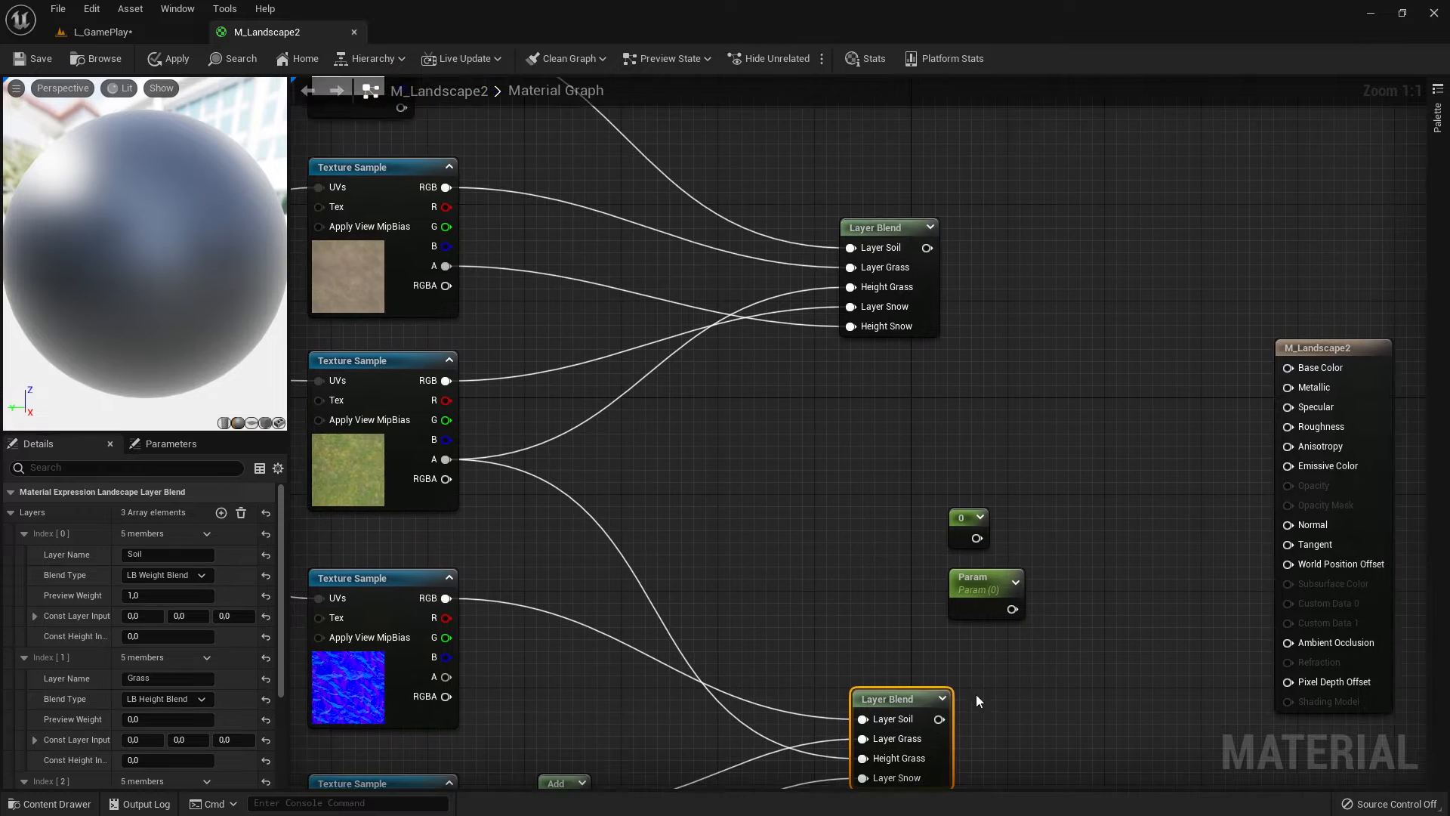
{"action": "right_click_drag", "start_coordinate": [967, 676], "coordinate": [797, 589]}
{"action": "scroll", "coordinate": [893, 587], "scroll_direction": "up", "scroll_amount": 4}
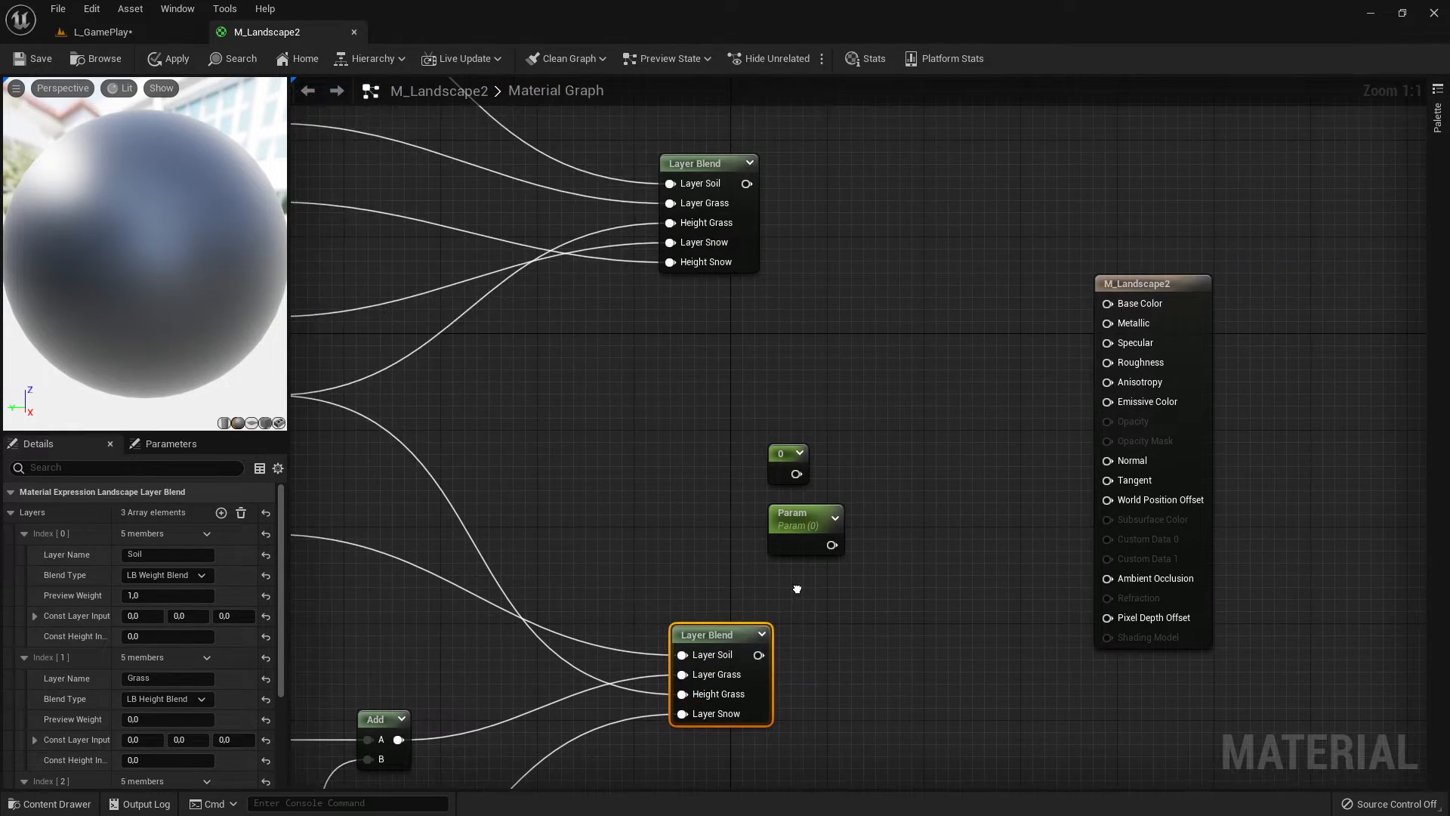
Step: Connect the constant 0 to Metallic and Param to Roughness on M_Landscape2, and line both nodes up with those inputs
{"action": "key", "text": "alt+Tab"}
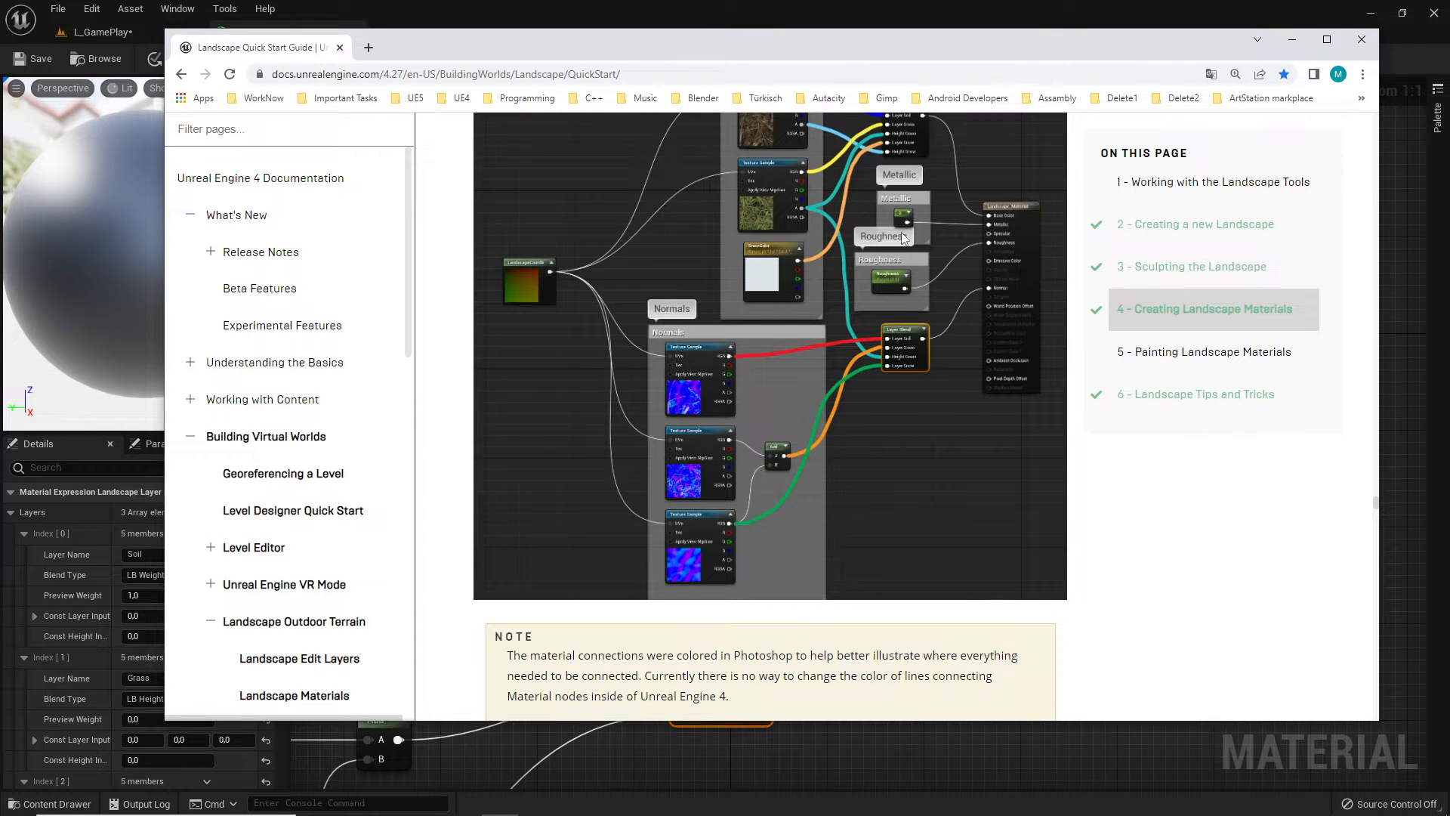
{"action": "key", "text": "alt+Tab"}
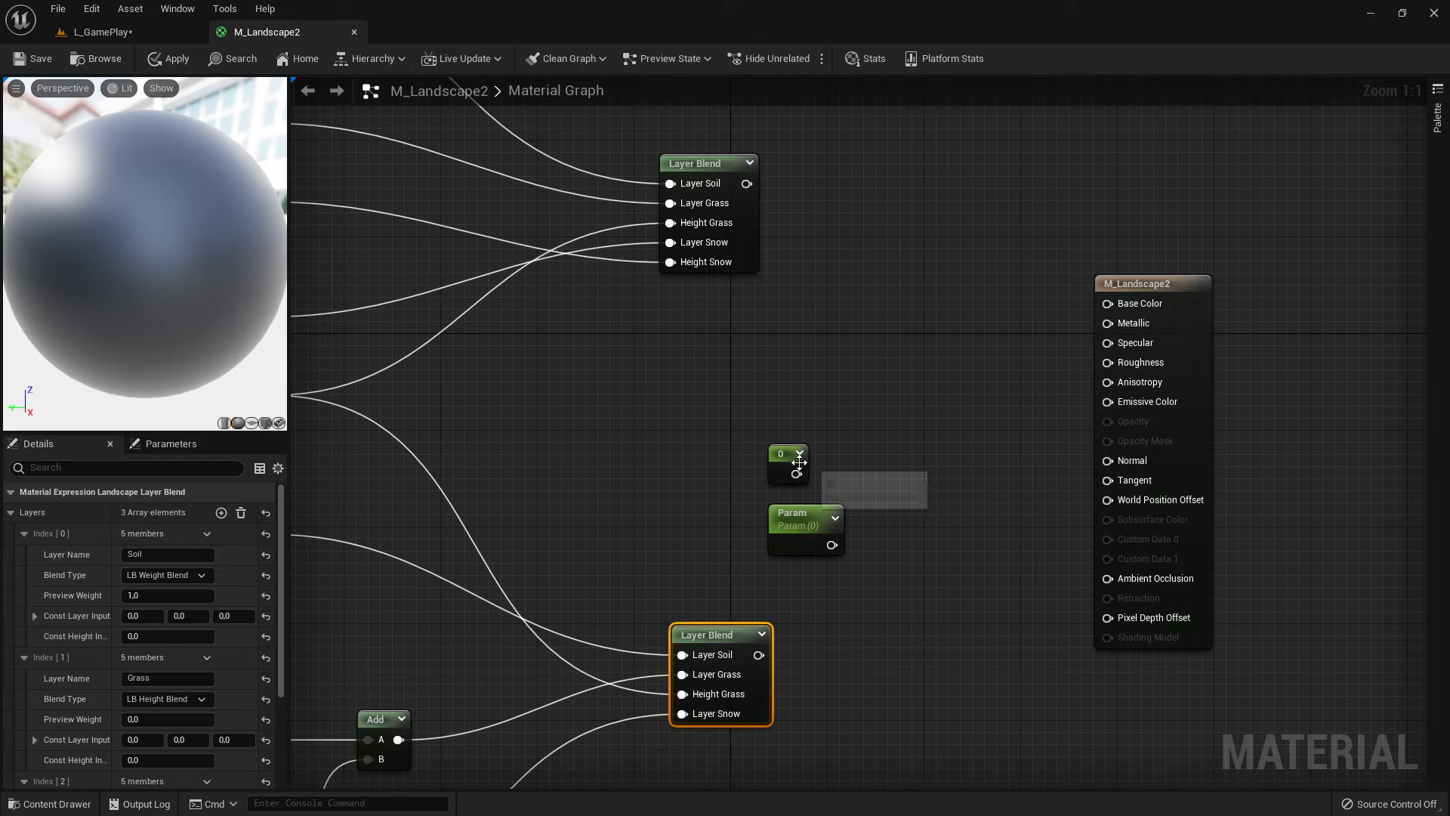
{"action": "left_click_drag", "start_coordinate": [793, 473], "coordinate": [1107, 324]}
{"action": "left_click_drag", "start_coordinate": [941, 332], "coordinate": [819, 308]}
{"action": "left_click_drag", "start_coordinate": [778, 524], "coordinate": [1108, 364]}
{"action": "left_click_drag", "start_coordinate": [814, 398], "coordinate": [814, 374]}
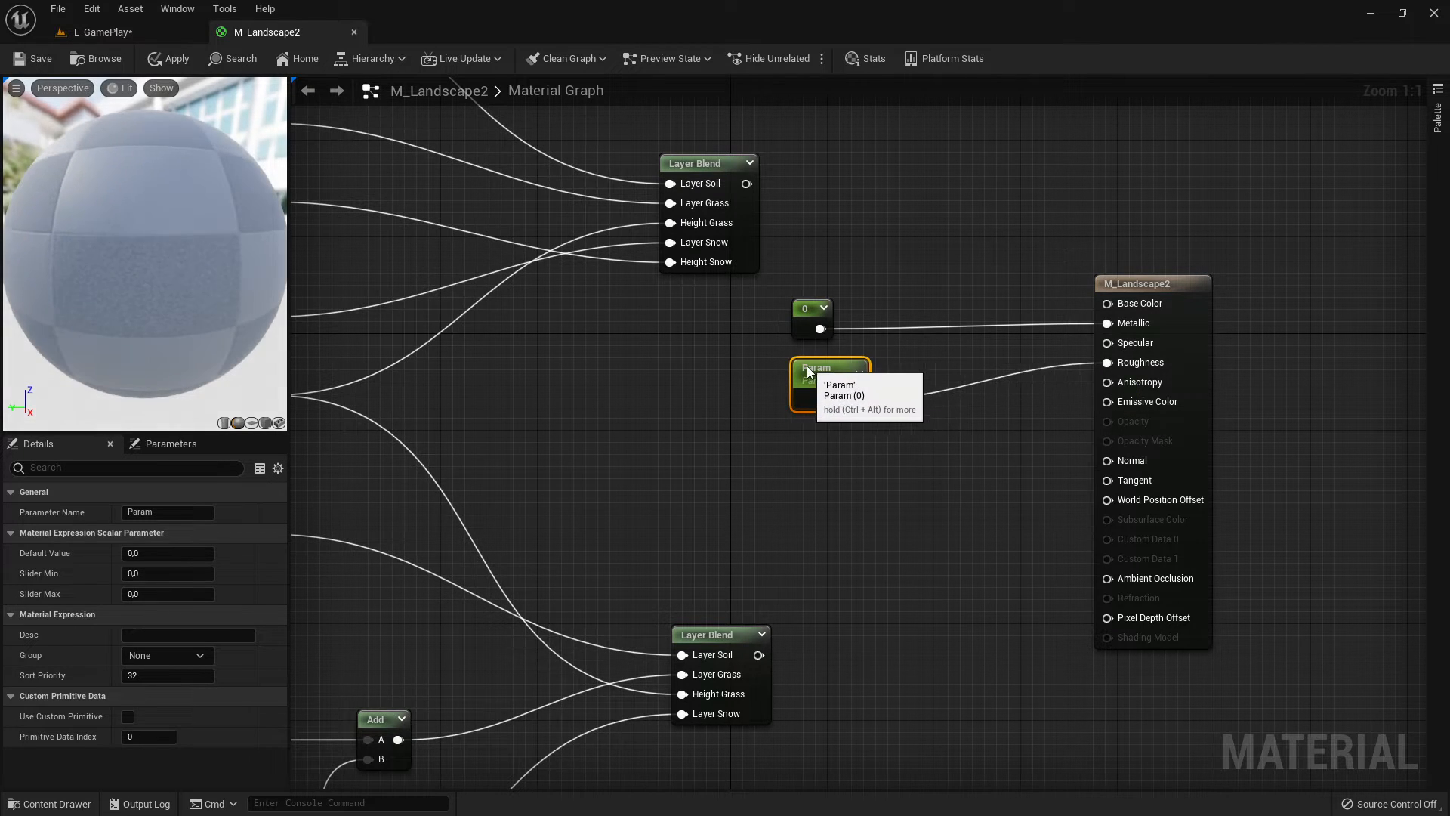
Step: Following the guide's graph, connect the lower Layer Blend to Normal and the upper Layer Blend to Base Color on M_Landscape2
{"action": "key", "text": "alt+Tab"}
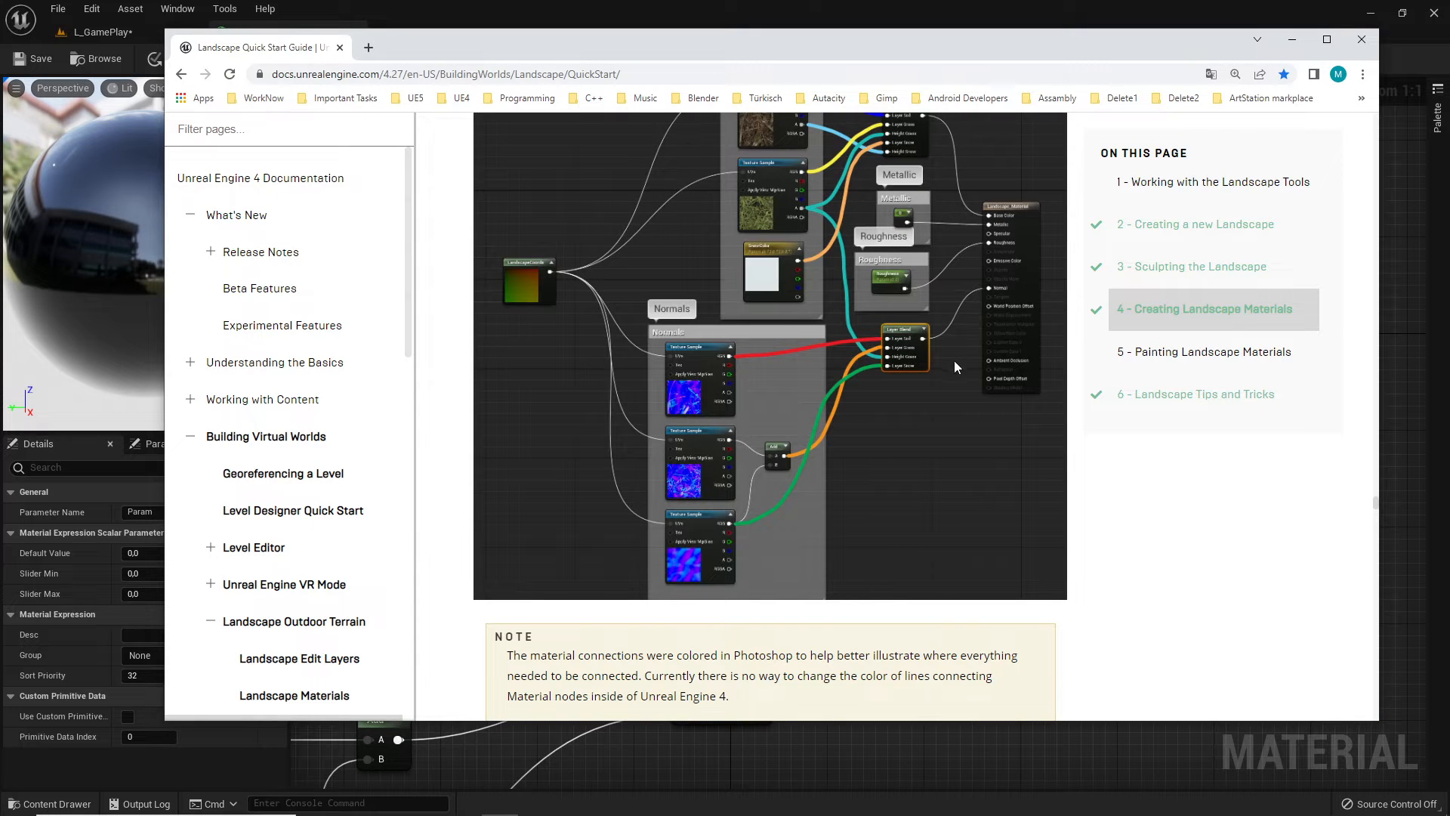
{"action": "scroll", "coordinate": [973, 329], "scroll_direction": "up", "scroll_amount": 2}
{"action": "key", "text": "alt+Tab"}
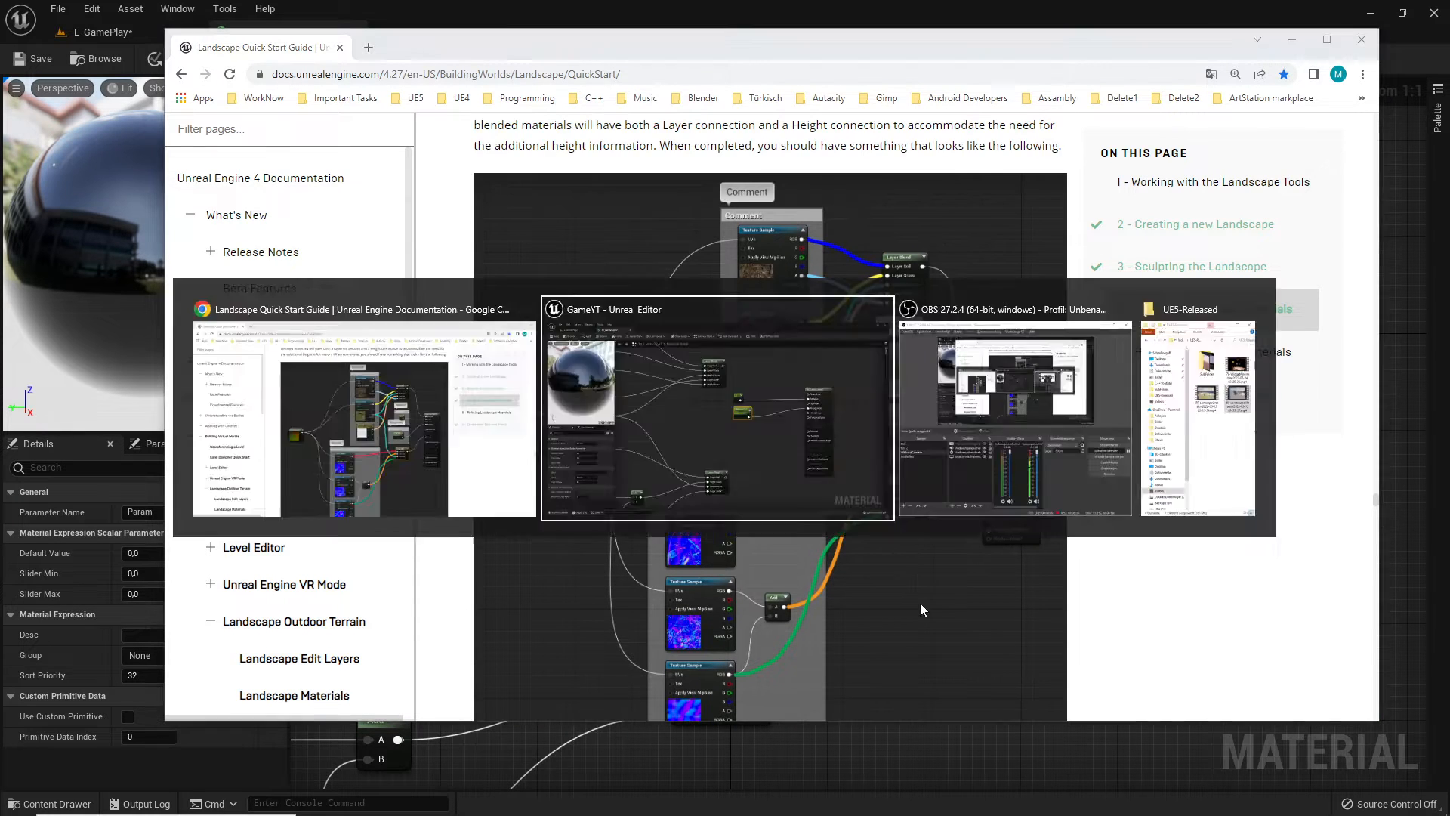
{"action": "left_click_drag", "start_coordinate": [759, 655], "coordinate": [1108, 460]}
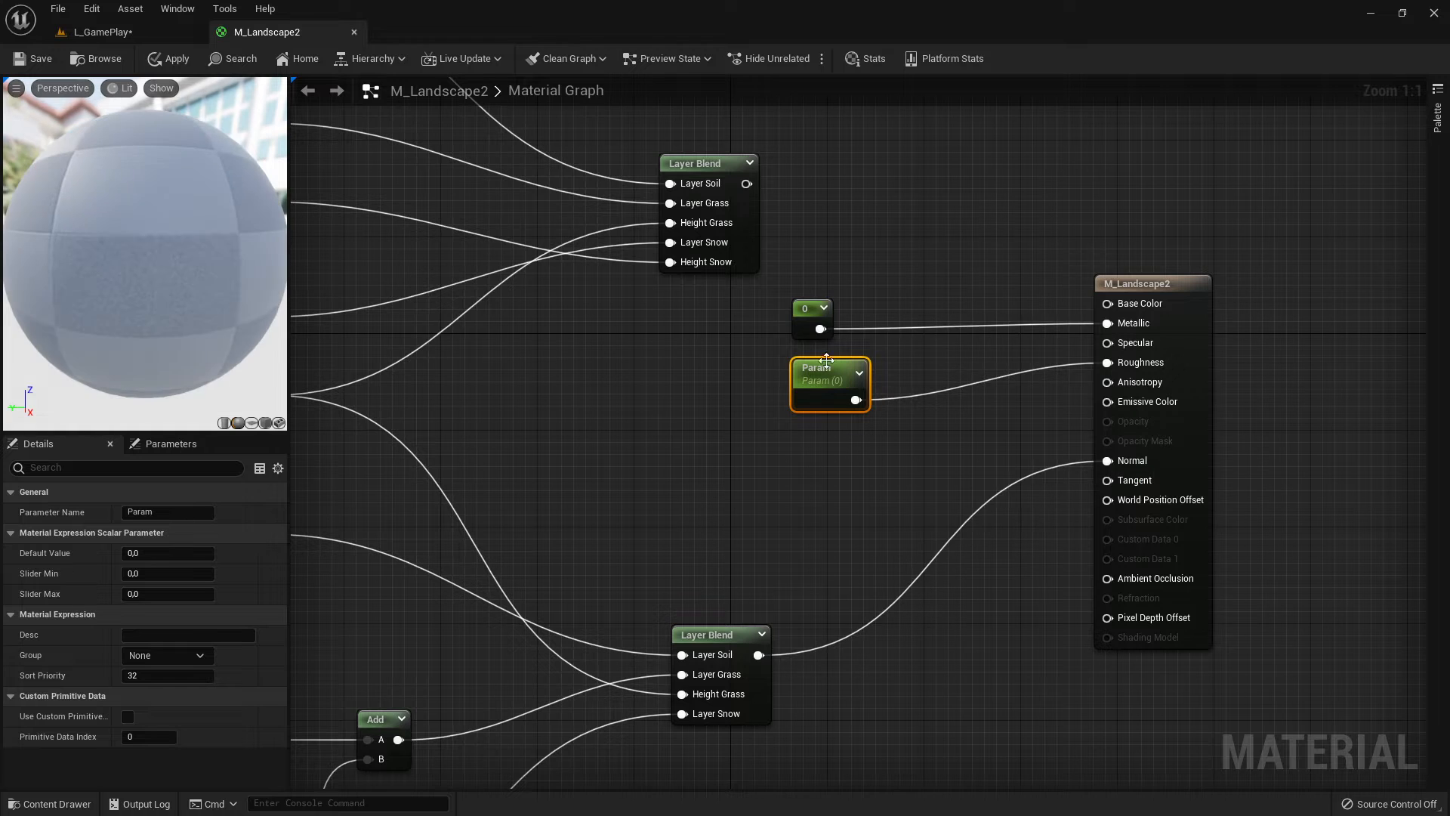
{"action": "left_click_drag", "start_coordinate": [746, 183], "coordinate": [1108, 303]}
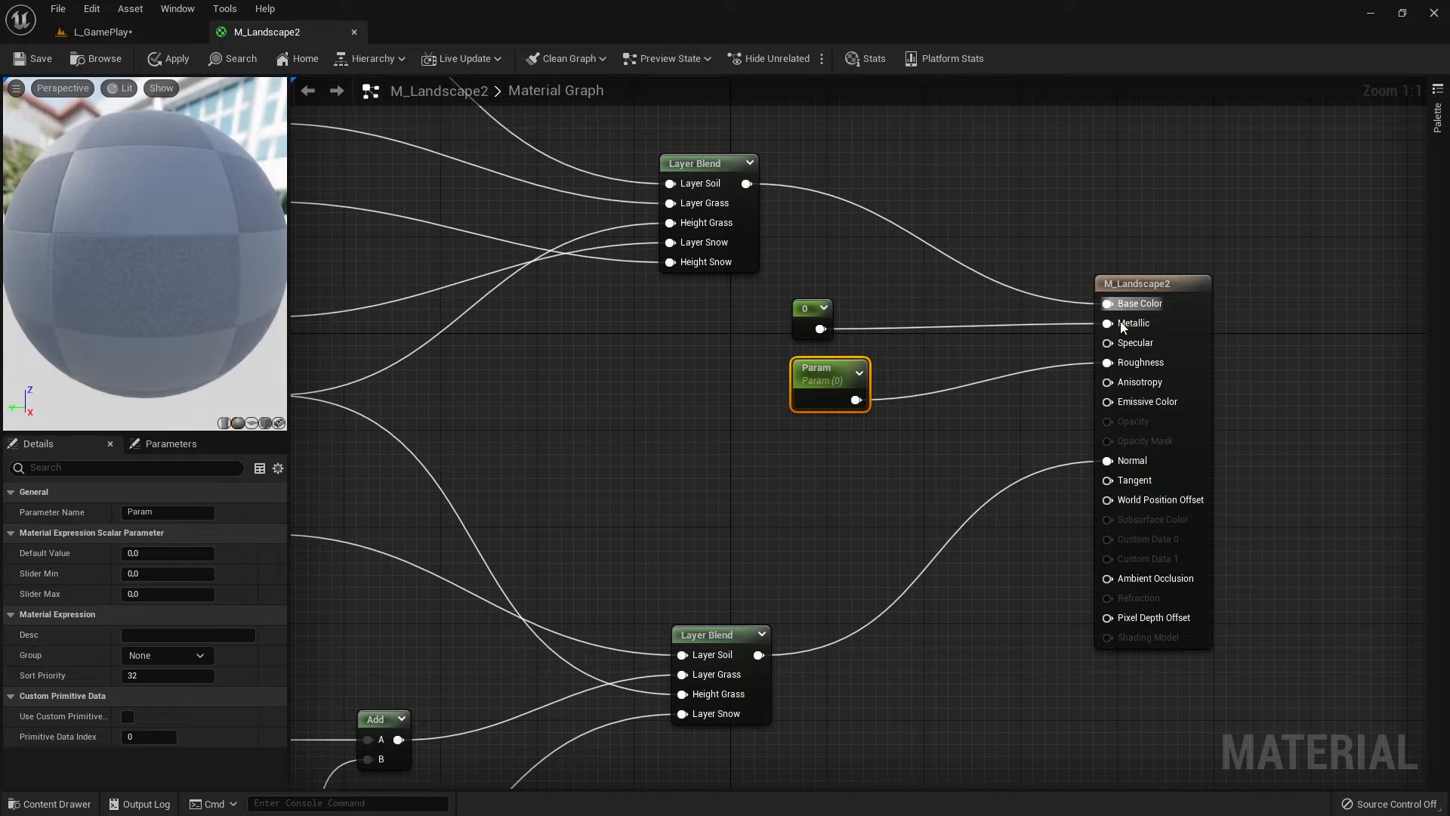
Step: Move the upper Layer Blend higher, and shift the constant 0 and Param nodes together into line with the two Layer Blends
{"action": "scroll", "coordinate": [832, 448], "scroll_direction": "down", "scroll_amount": 5}
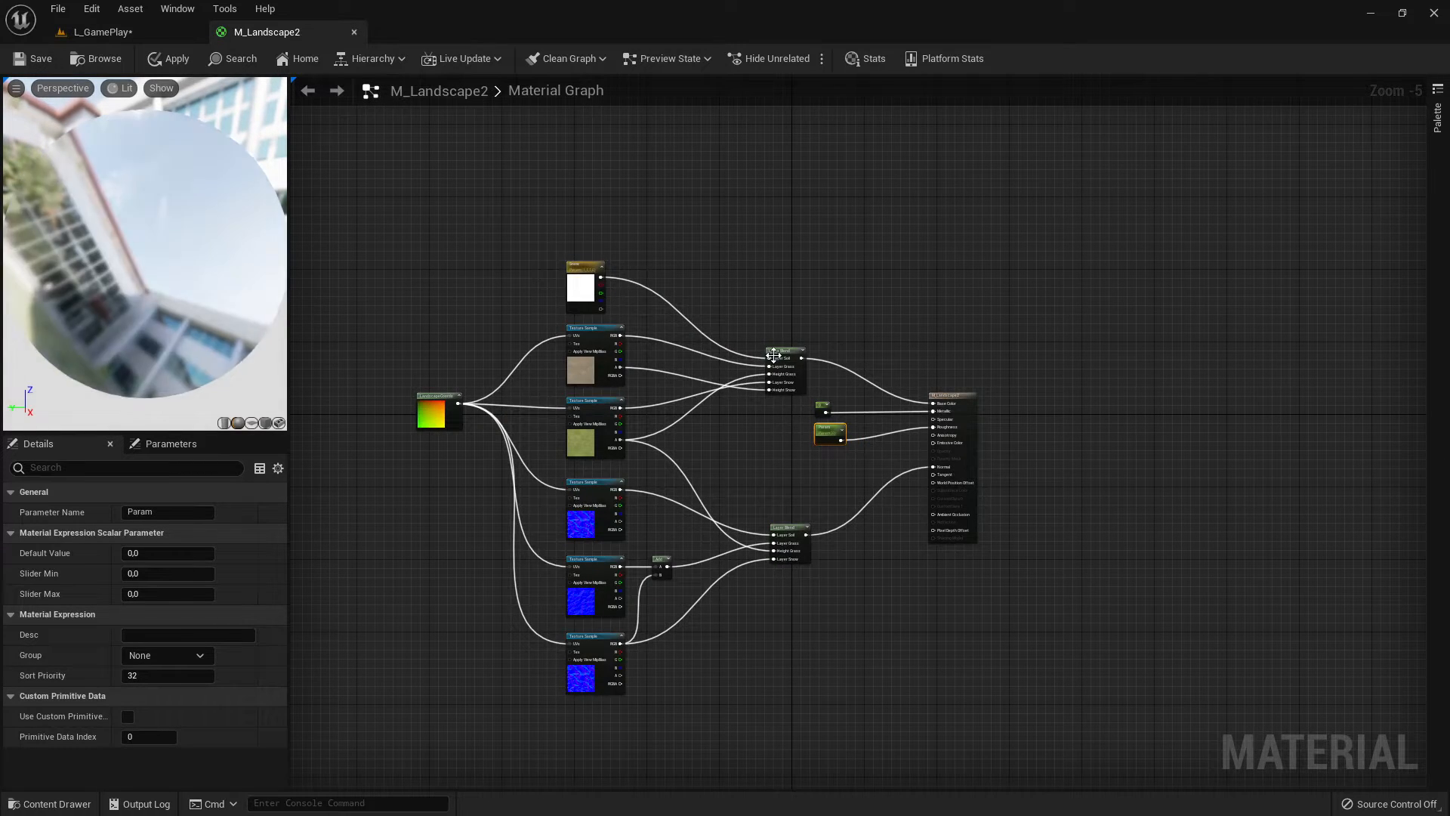
{"action": "left_click", "coordinate": [782, 324]}
{"action": "left_click_drag", "start_coordinate": [782, 323], "coordinate": [786, 311]}
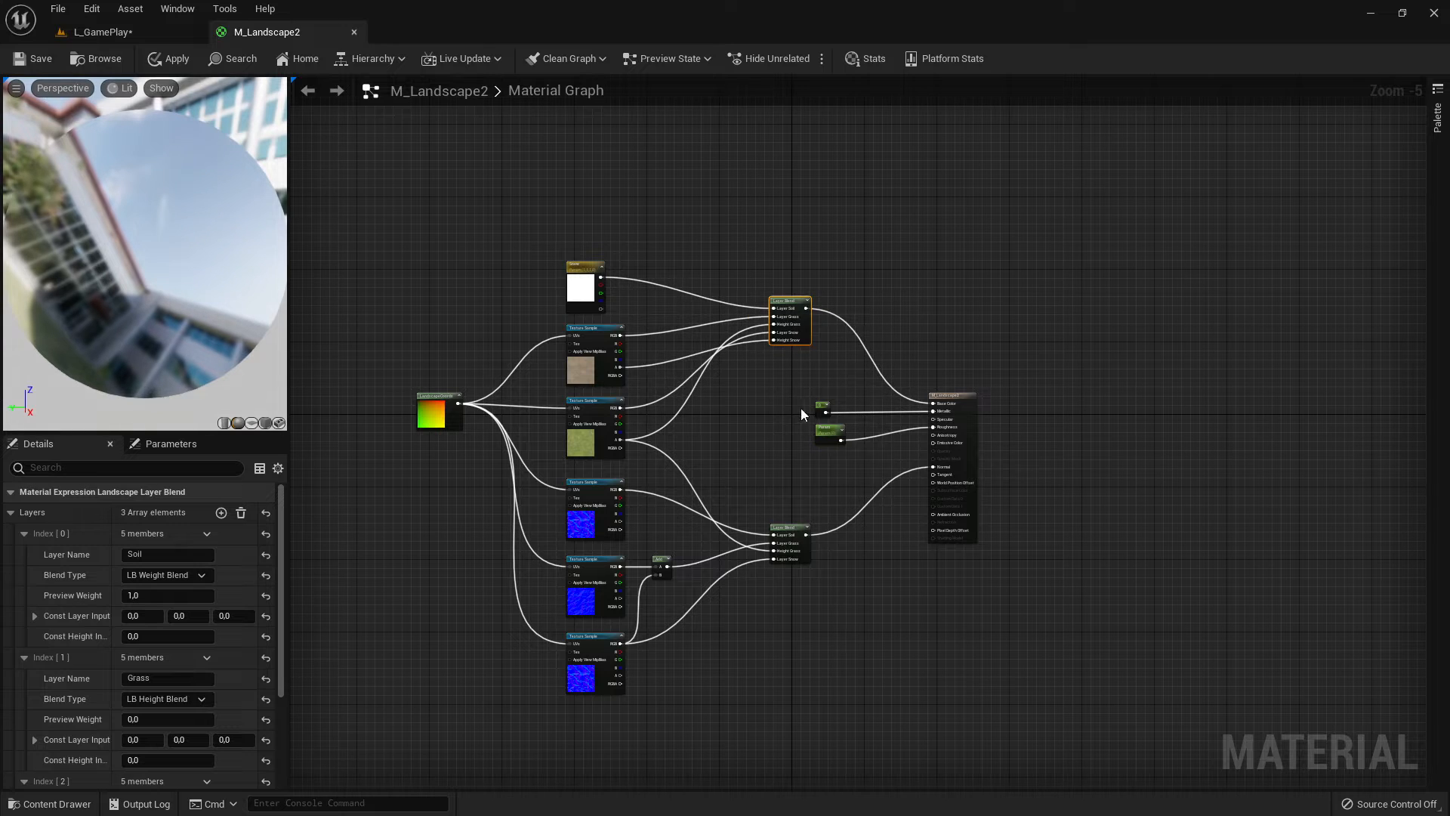
{"action": "left_click", "coordinate": [828, 430]}
{"action": "left_click_drag", "start_coordinate": [828, 430], "coordinate": [790, 432]}
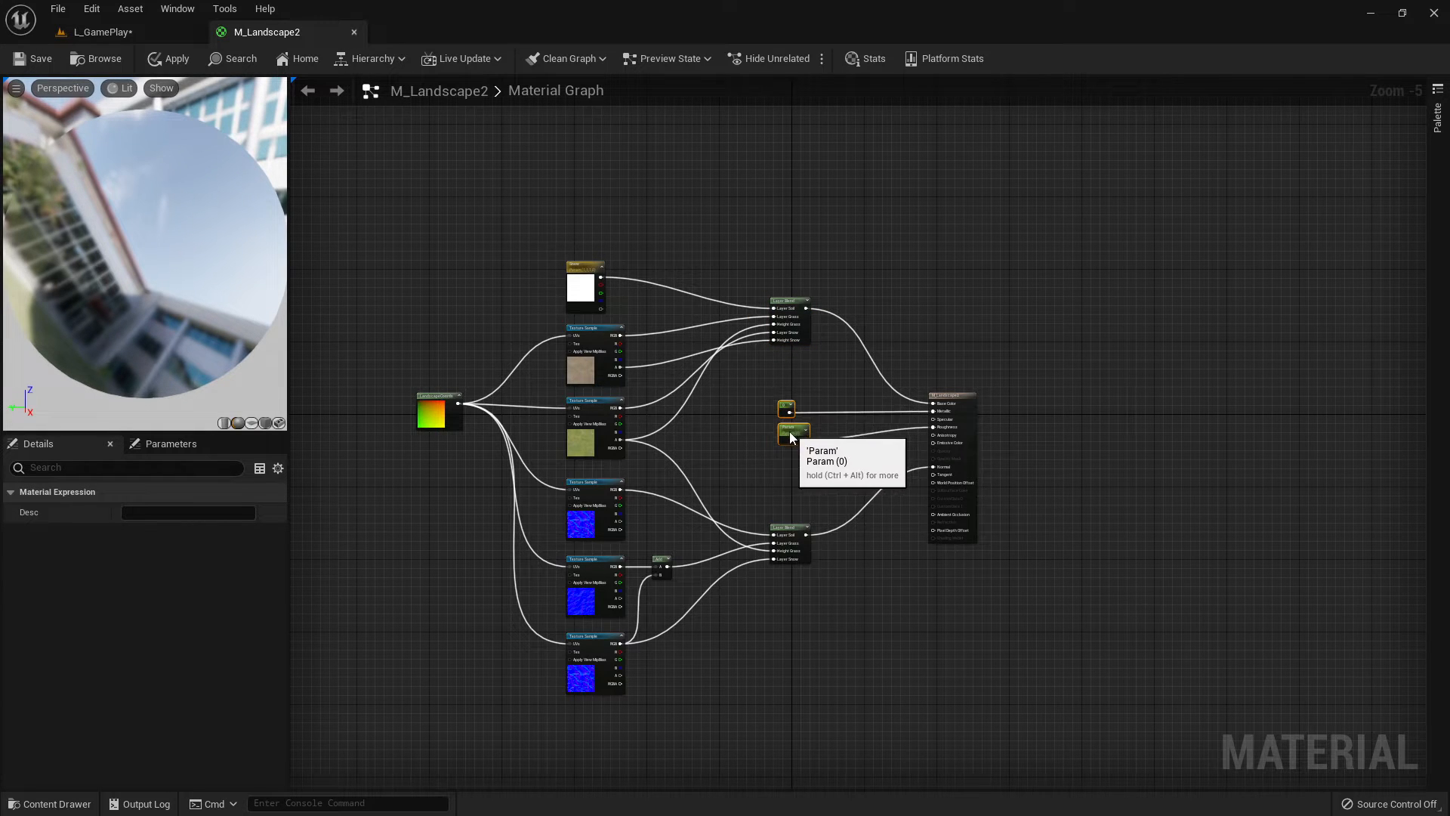
{"action": "scroll", "coordinate": [833, 469], "scroll_direction": "up", "scroll_amount": 6}
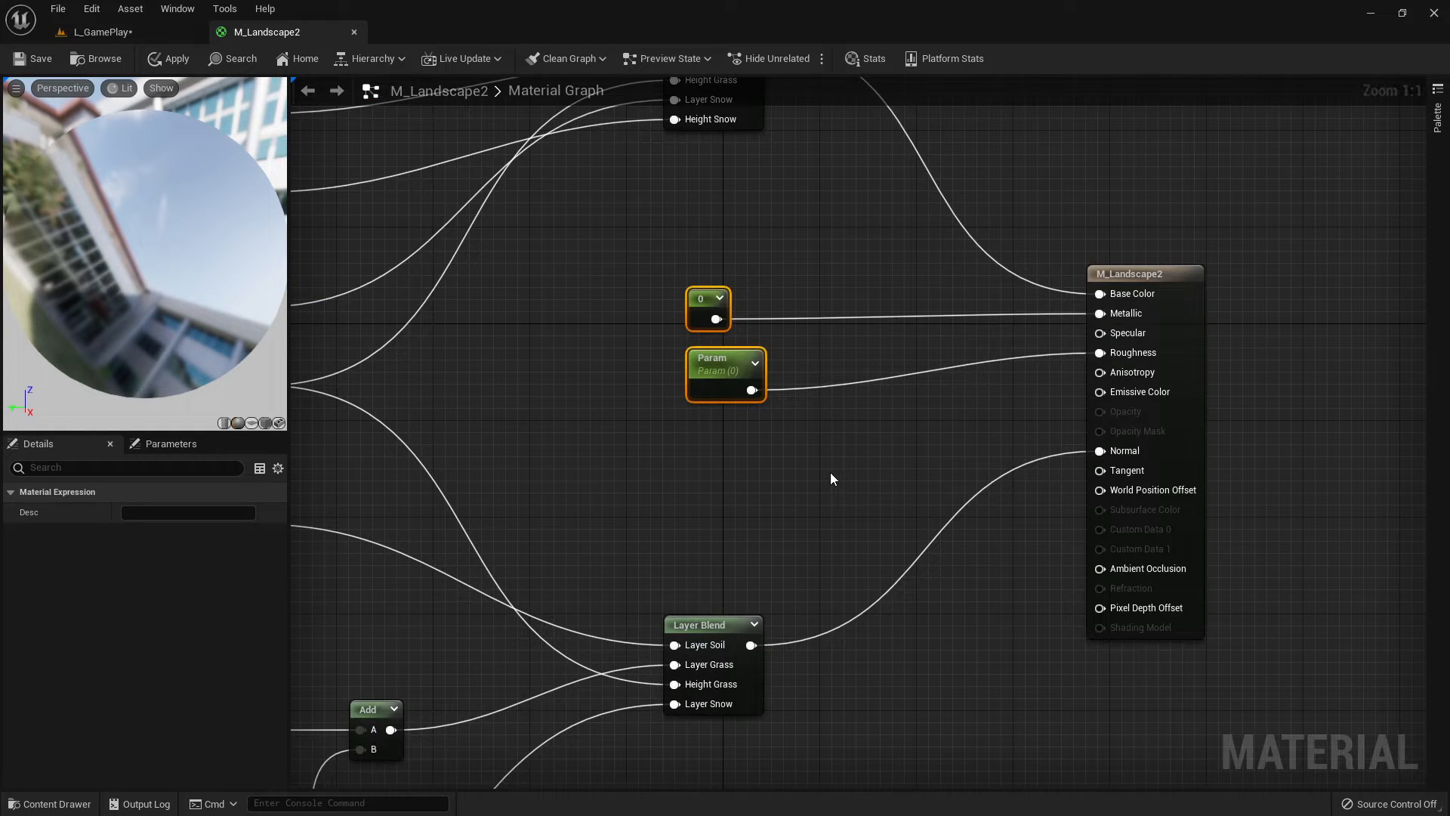
Step: Save the M_Landscape2 material
{"action": "scroll", "coordinate": [805, 495], "scroll_direction": "down", "scroll_amount": 2}
{"action": "scroll", "coordinate": [802, 509], "scroll_direction": "down", "scroll_amount": 2}
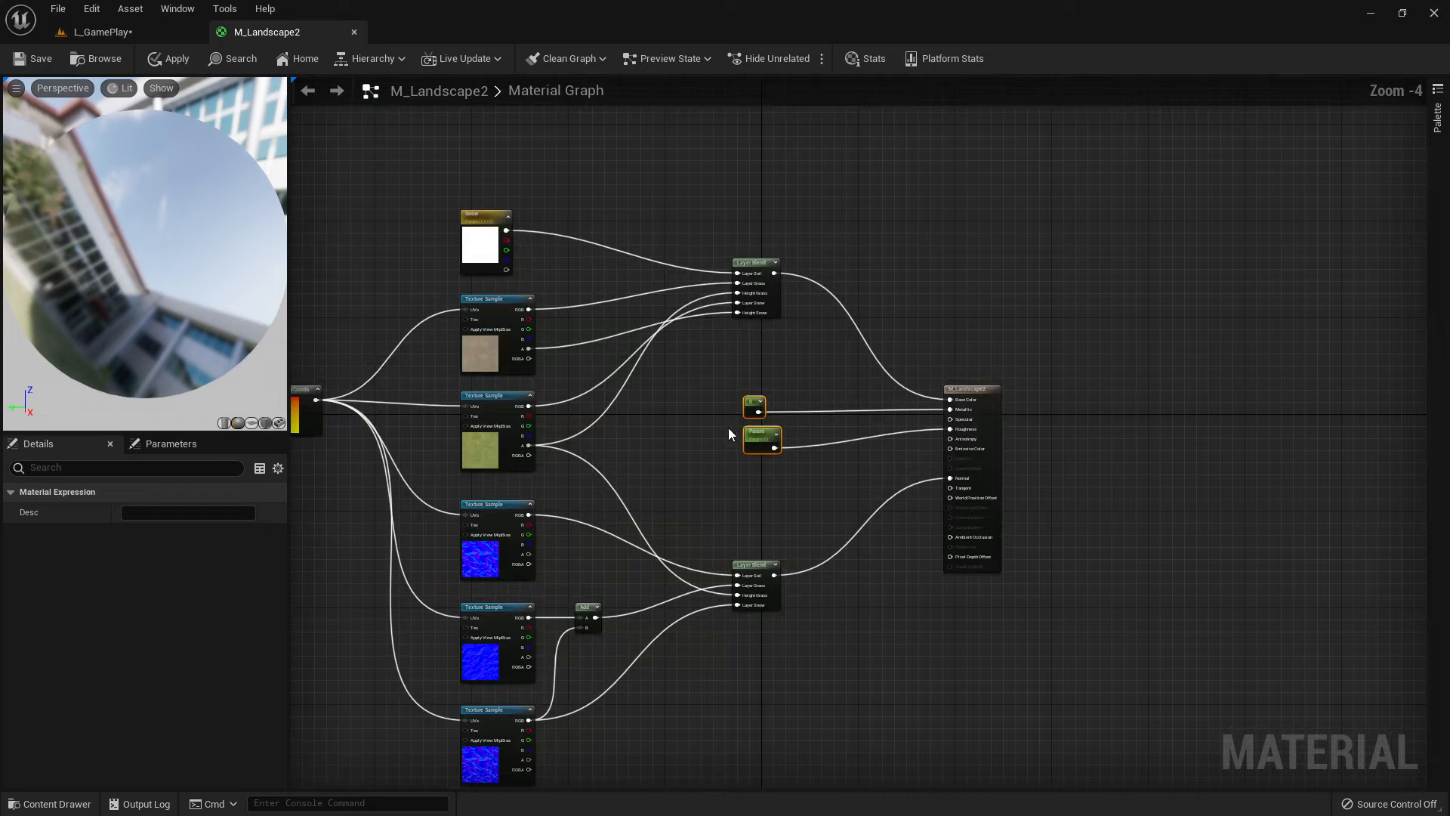
{"action": "left_click", "coordinate": [34, 59]}
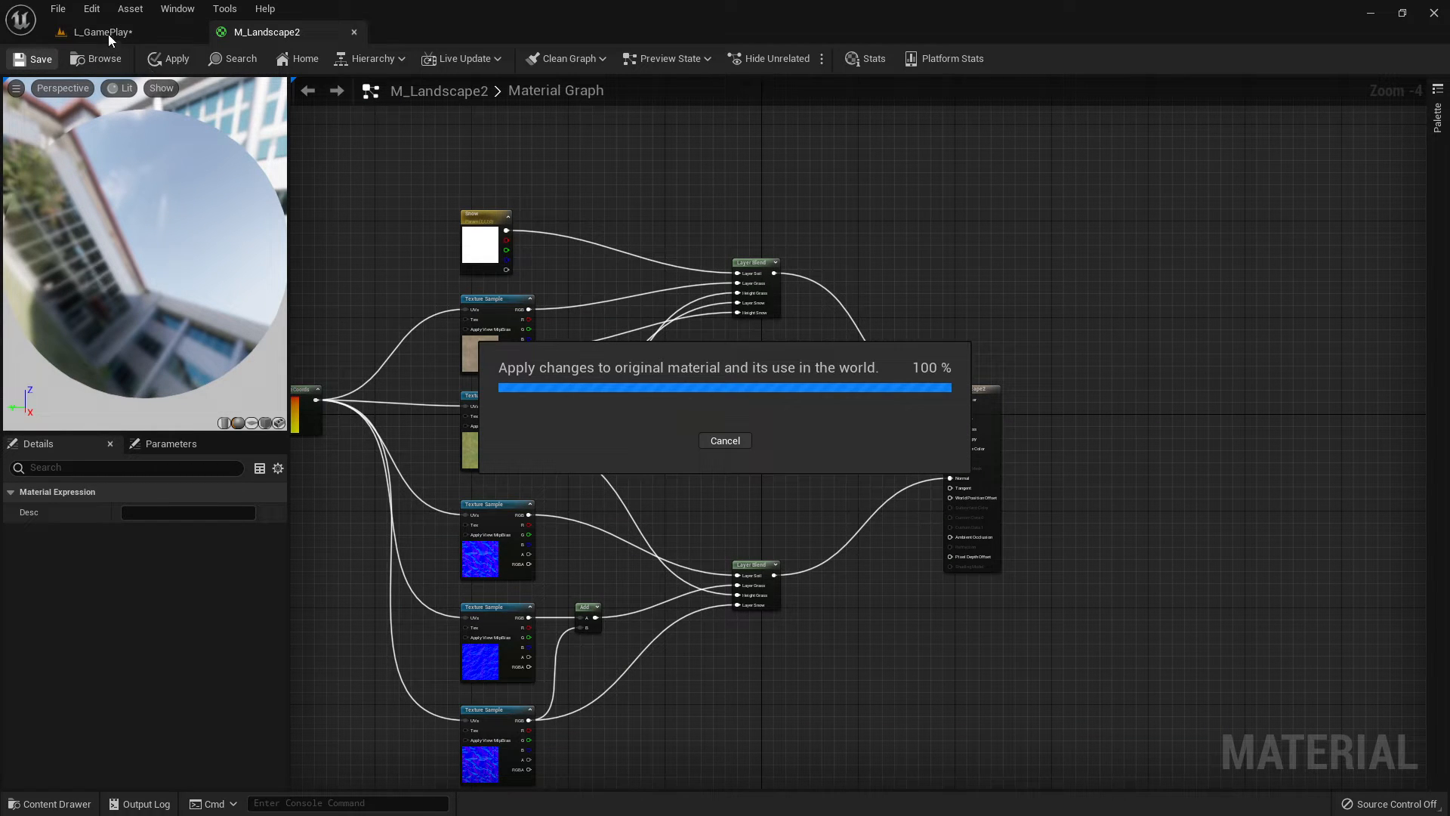
Step: Switch to the Landscape Quick Start Guide in the browser and review its completed Layer Blend graph and the note below it
{"action": "key", "text": "alt+Tab"}
{"action": "scroll", "coordinate": [1245, 381], "scroll_direction": "down", "scroll_amount": 5}
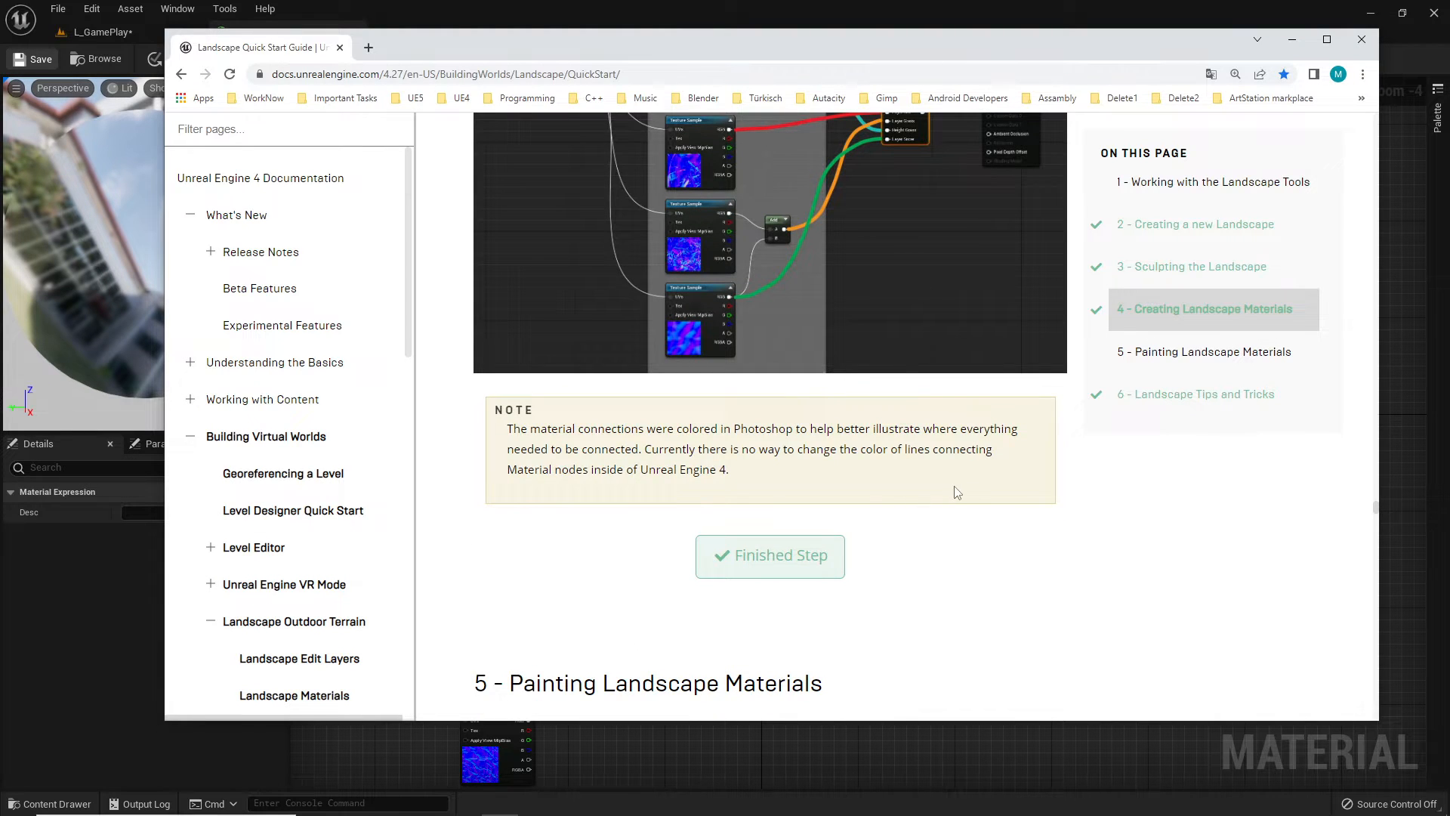
{"action": "scroll", "coordinate": [937, 514], "scroll_direction": "up", "scroll_amount": 5}
{"action": "scroll", "coordinate": [928, 526], "scroll_direction": "up", "scroll_amount": 5}
{"action": "scroll", "coordinate": [928, 528], "scroll_direction": "down", "scroll_amount": 10}
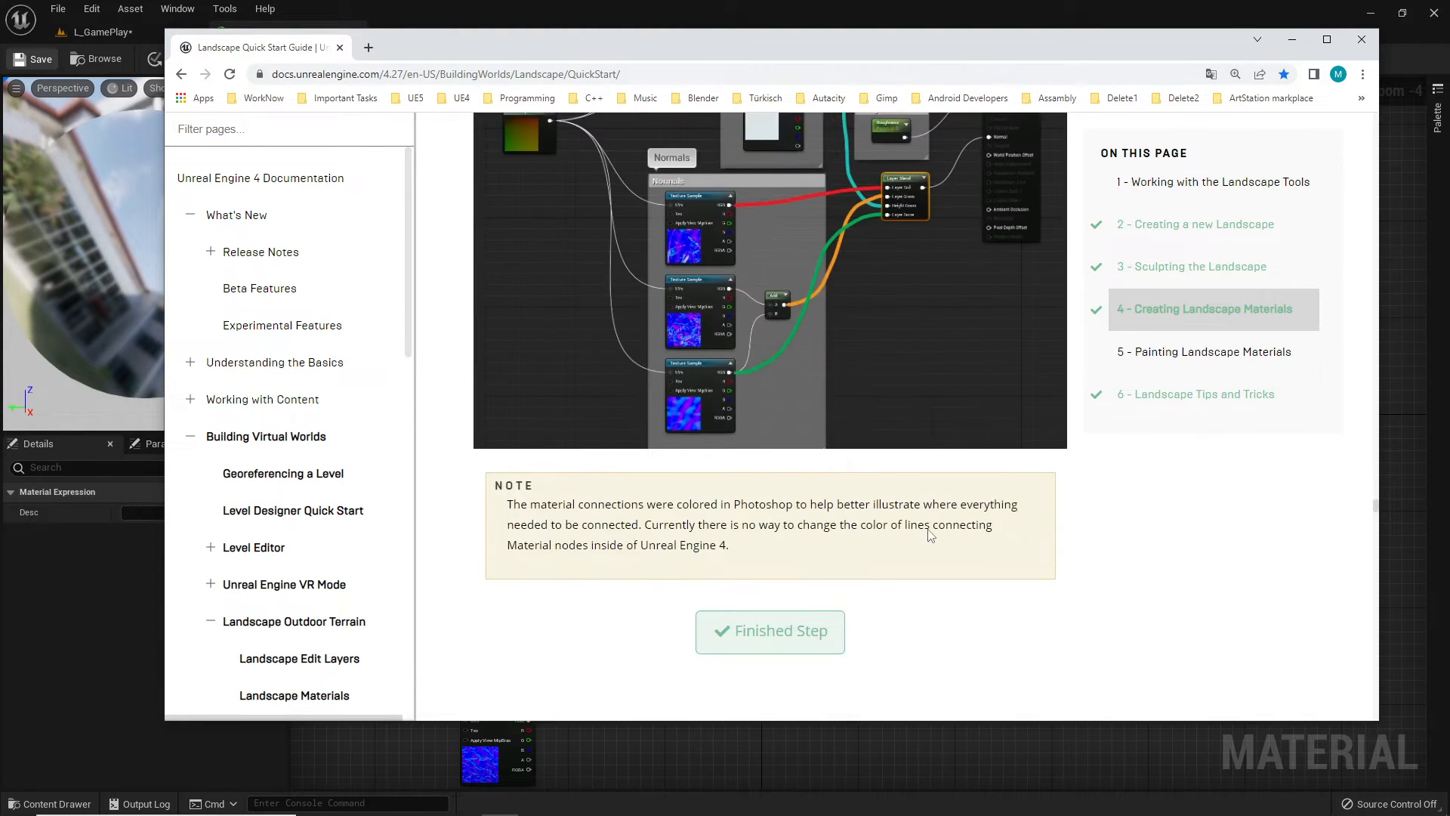
{"action": "scroll", "coordinate": [935, 521], "scroll_direction": "up", "scroll_amount": 5}
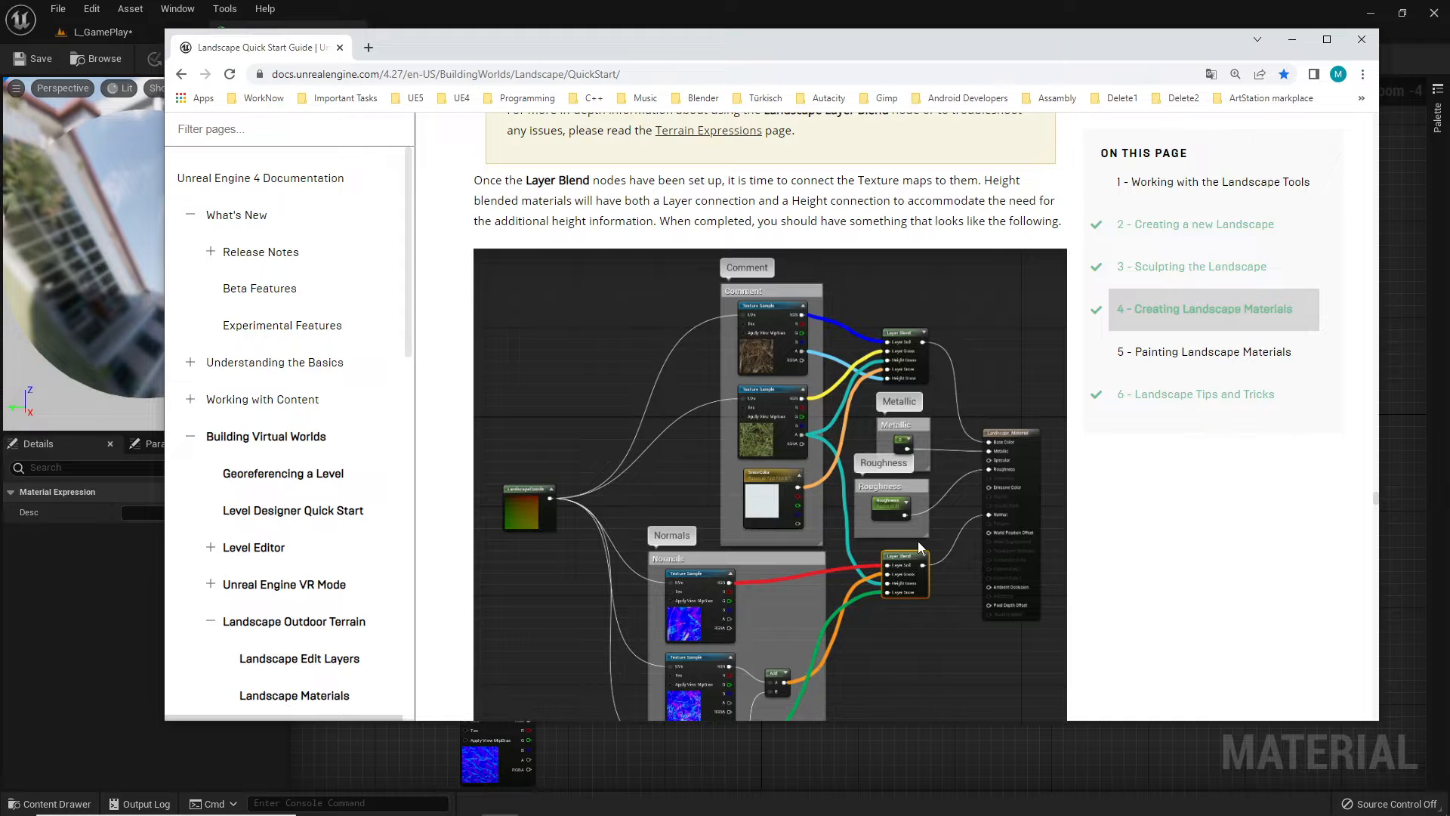
Step: Return to Unreal Editor and check M_Landscape2's connections from the material node back to LandscapeCoords and its texture samples
{"action": "key", "text": "alt+Tab"}
{"action": "scroll", "coordinate": [995, 454], "scroll_direction": "up", "scroll_amount": 5}
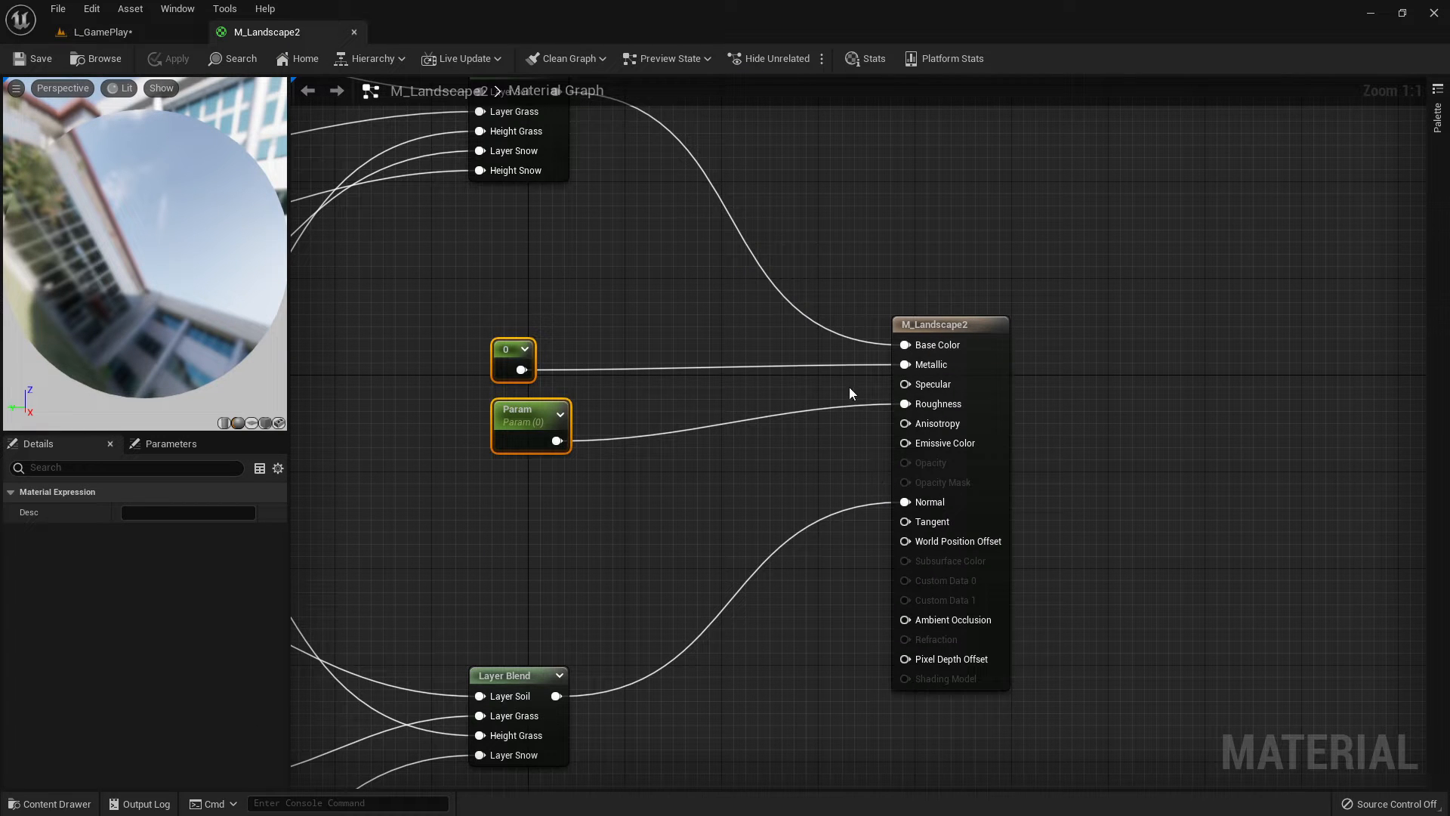
{"action": "right_click_drag", "start_coordinate": [653, 394], "coordinate": [665, 501]}
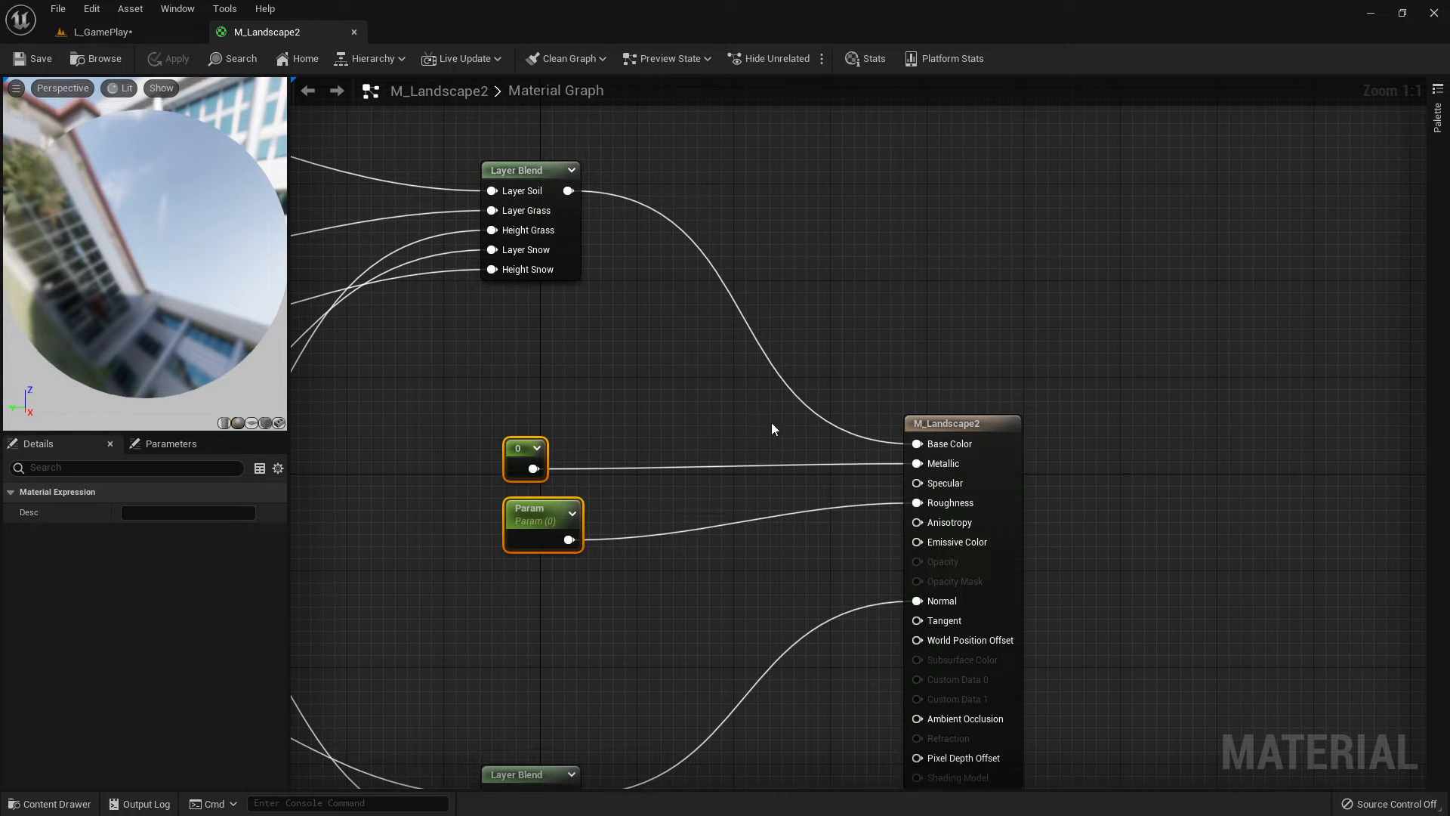
{"action": "right_click_drag", "start_coordinate": [671, 397], "coordinate": [759, 187]}
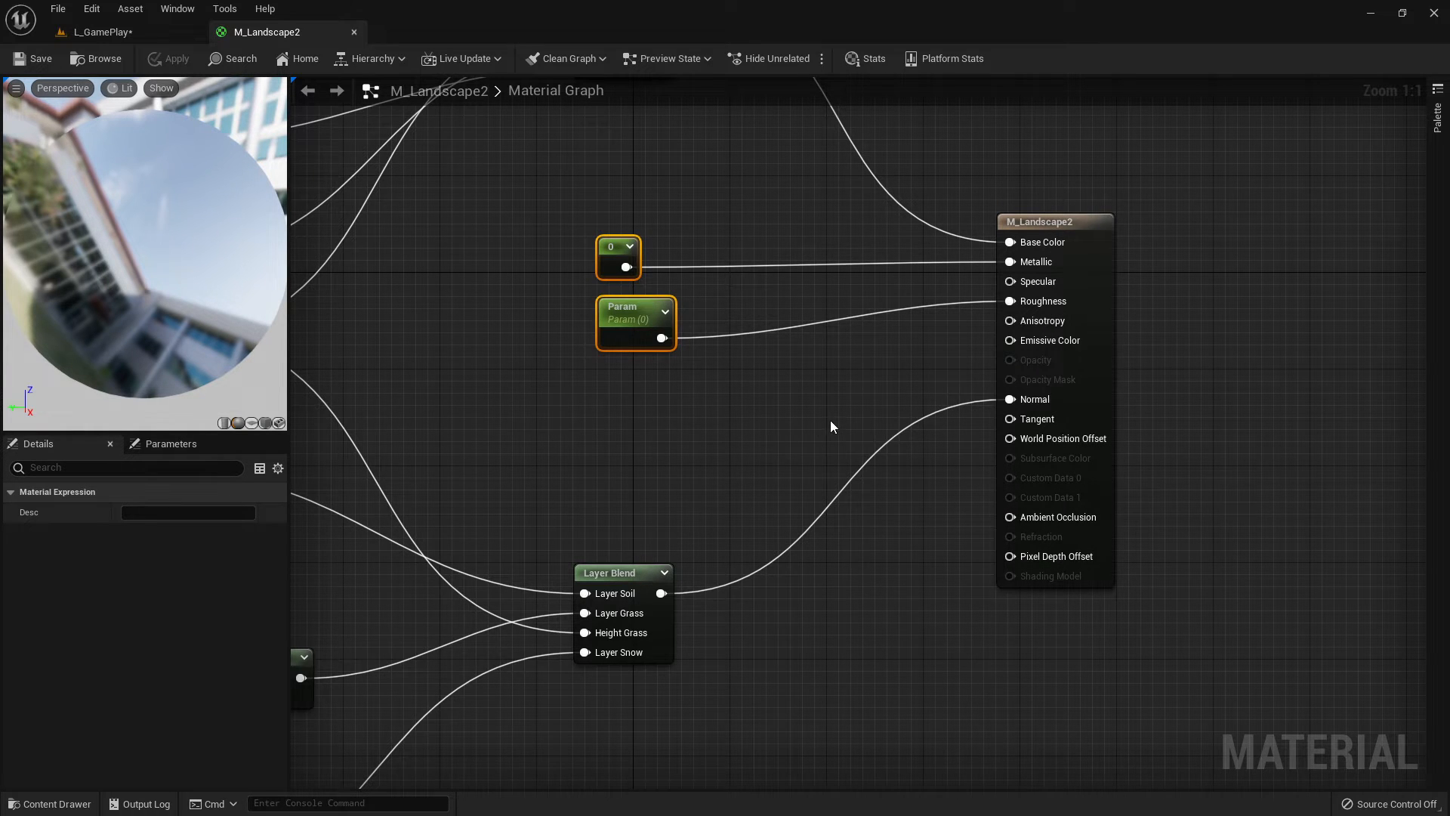
{"action": "scroll", "coordinate": [831, 427], "scroll_direction": "down", "scroll_amount": 4}
{"action": "right_click_drag", "start_coordinate": [485, 325], "coordinate": [743, 323]}
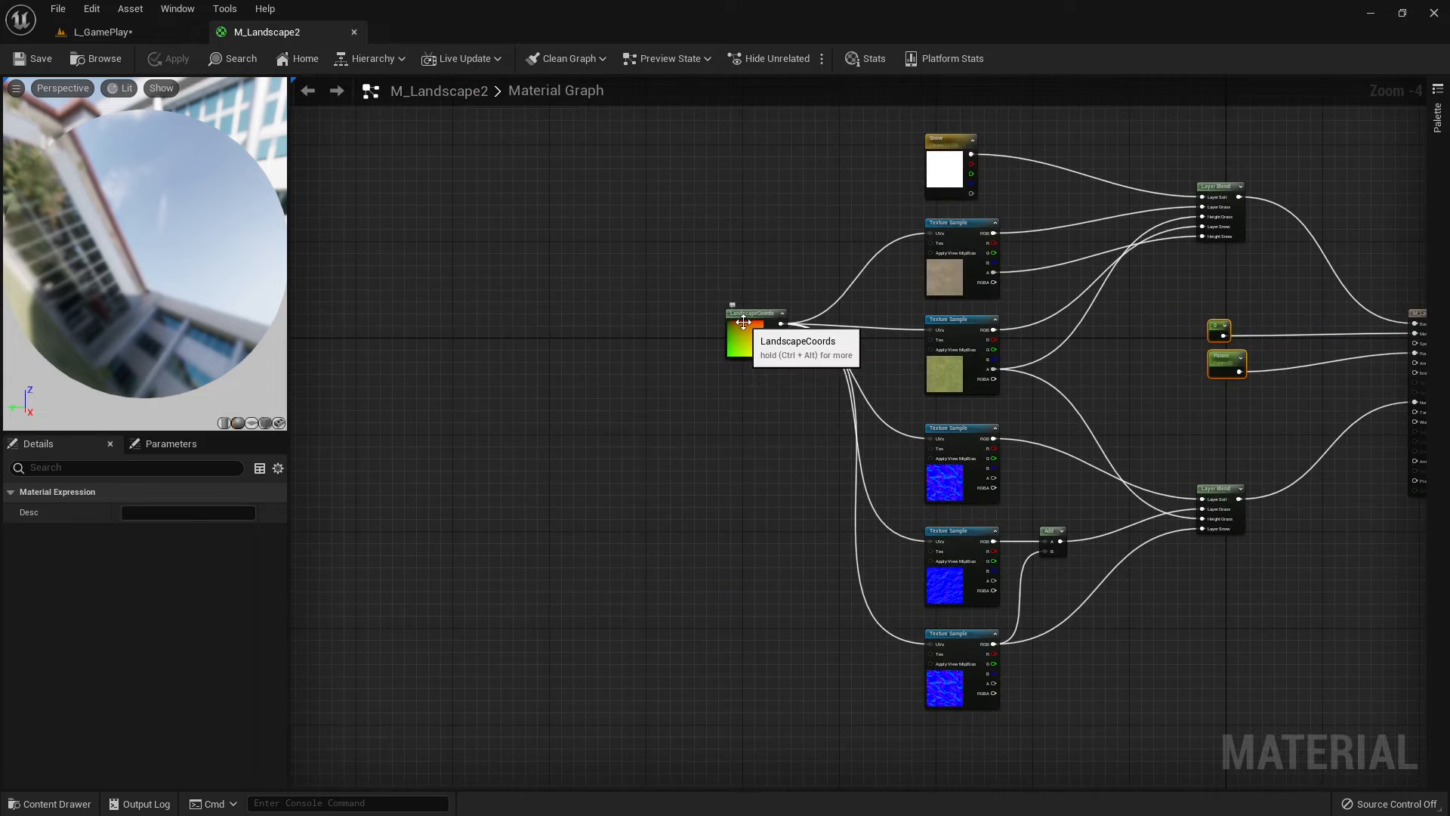
{"action": "left_click", "coordinate": [744, 322]}
{"action": "scroll", "coordinate": [837, 400], "scroll_direction": "up", "scroll_amount": 4}
{"action": "right_click_drag", "start_coordinate": [928, 266], "coordinate": [810, 642]}
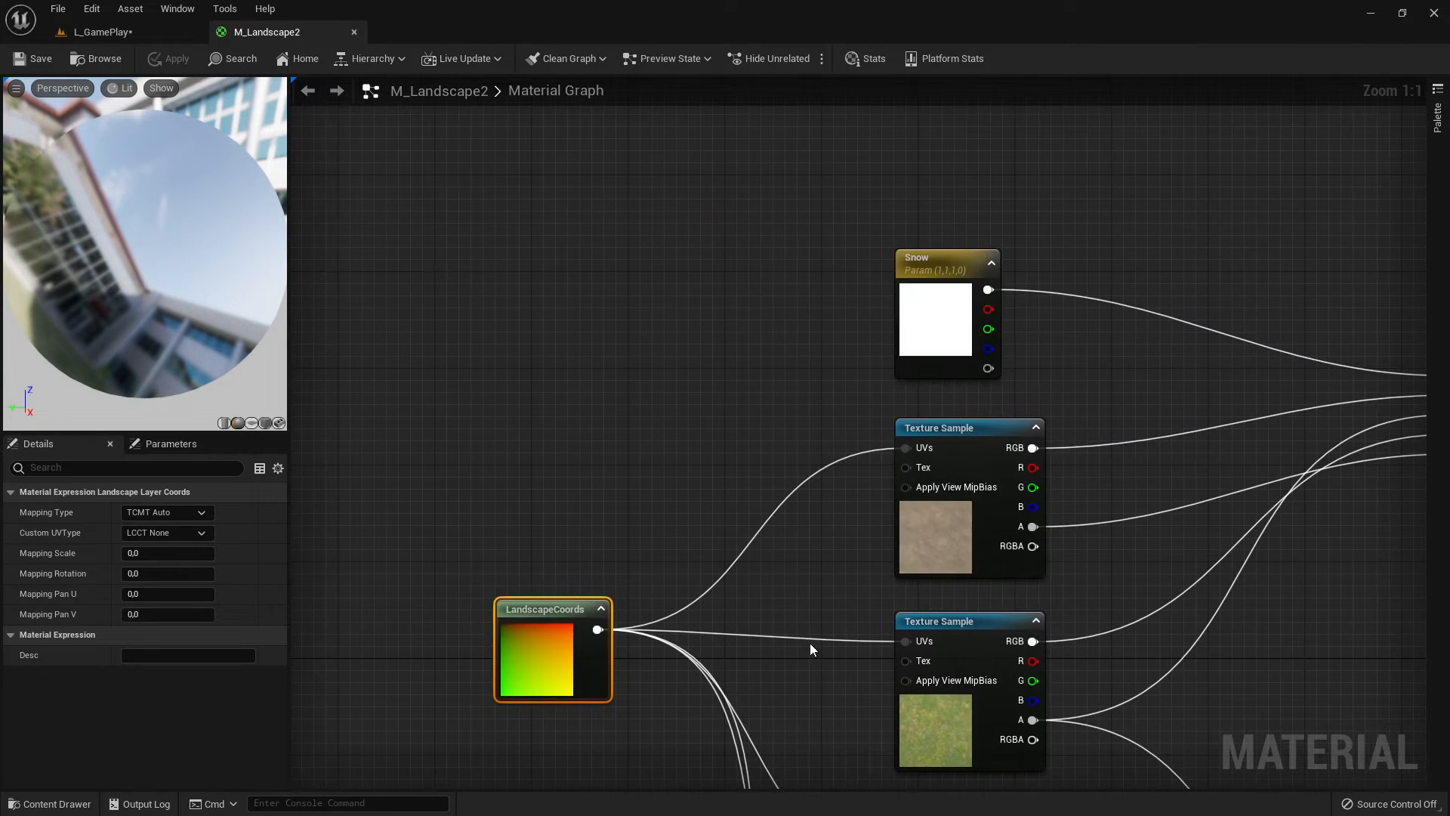
Step: Read the browser guide's Landscape Painting Prep section on applying the material through the Landscape Material input
{"action": "key", "text": "alt+Tab"}
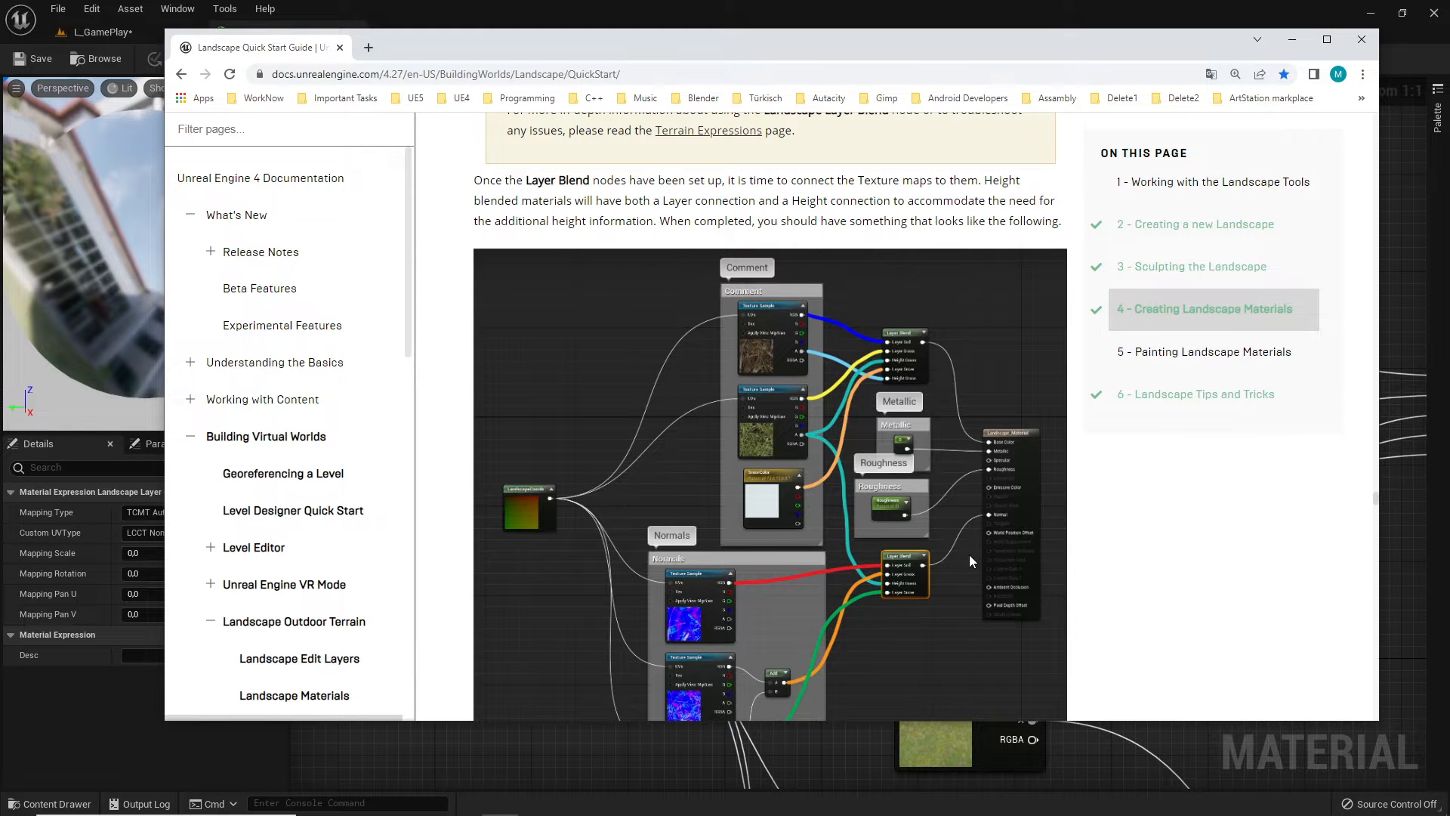
{"action": "scroll", "coordinate": [968, 554], "scroll_direction": "down", "scroll_amount": 15}
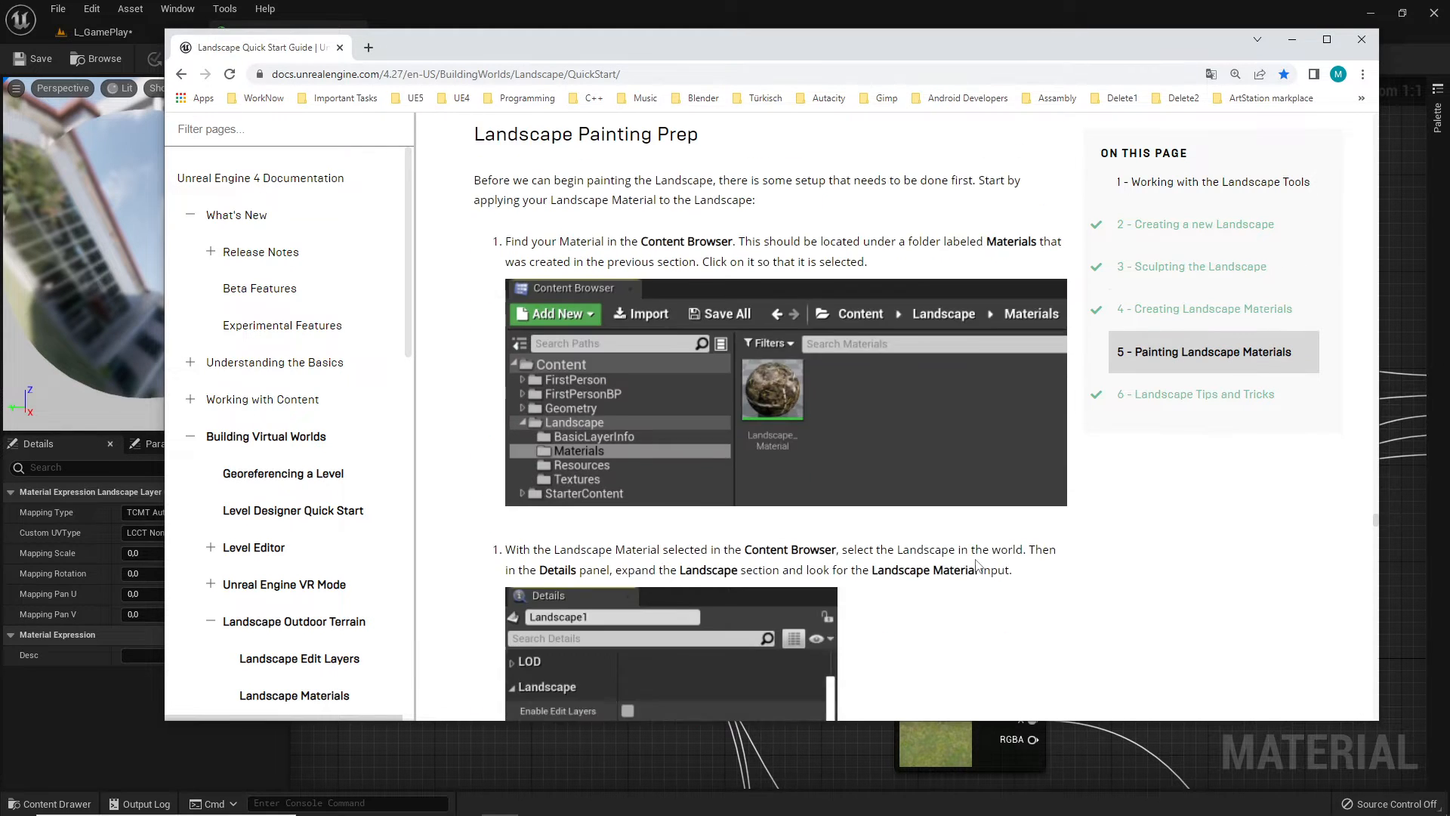
{"action": "scroll", "coordinate": [977, 565], "scroll_direction": "up", "scroll_amount": 3}
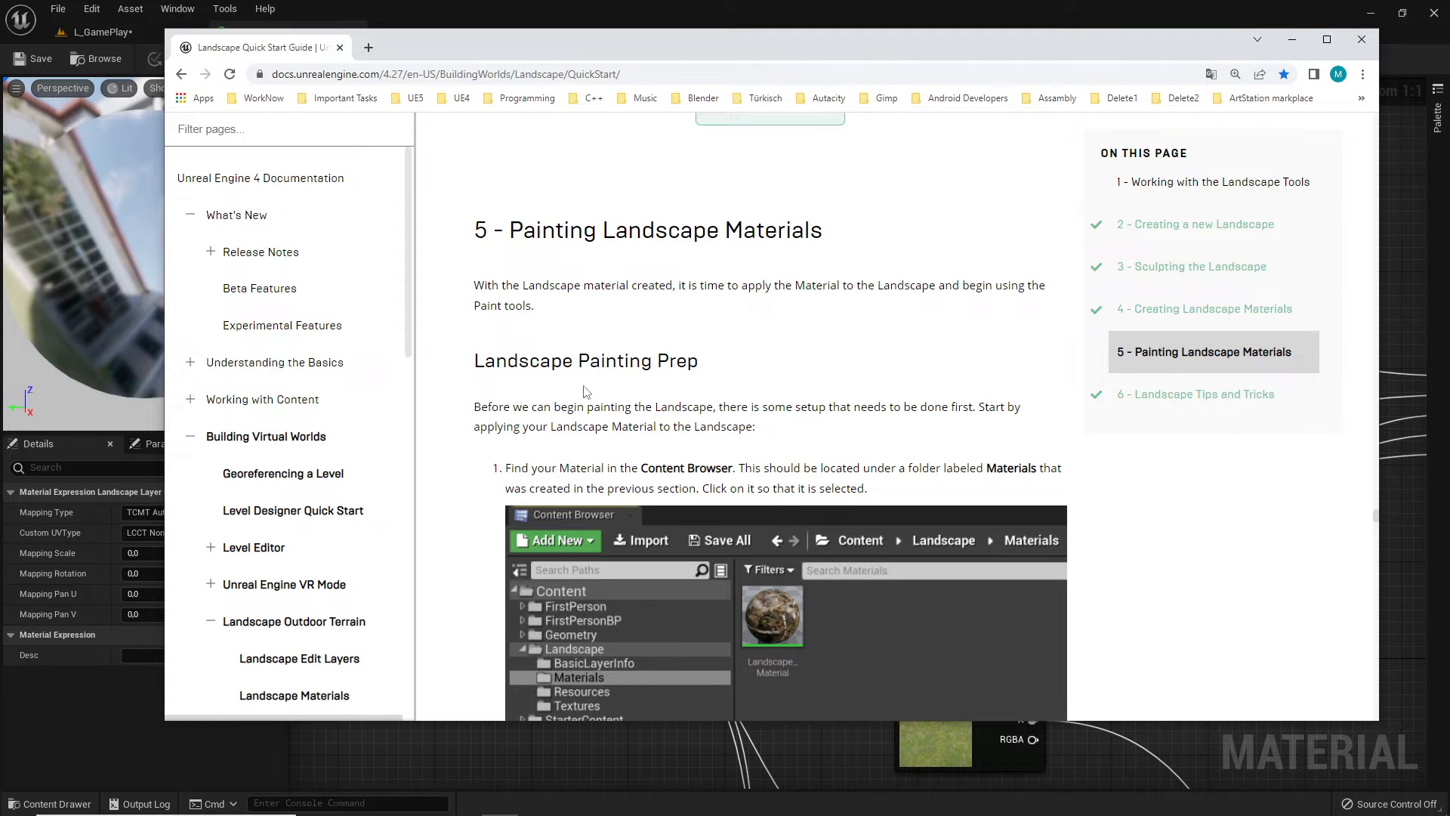
{"action": "scroll", "coordinate": [740, 482], "scroll_direction": "down", "scroll_amount": 8}
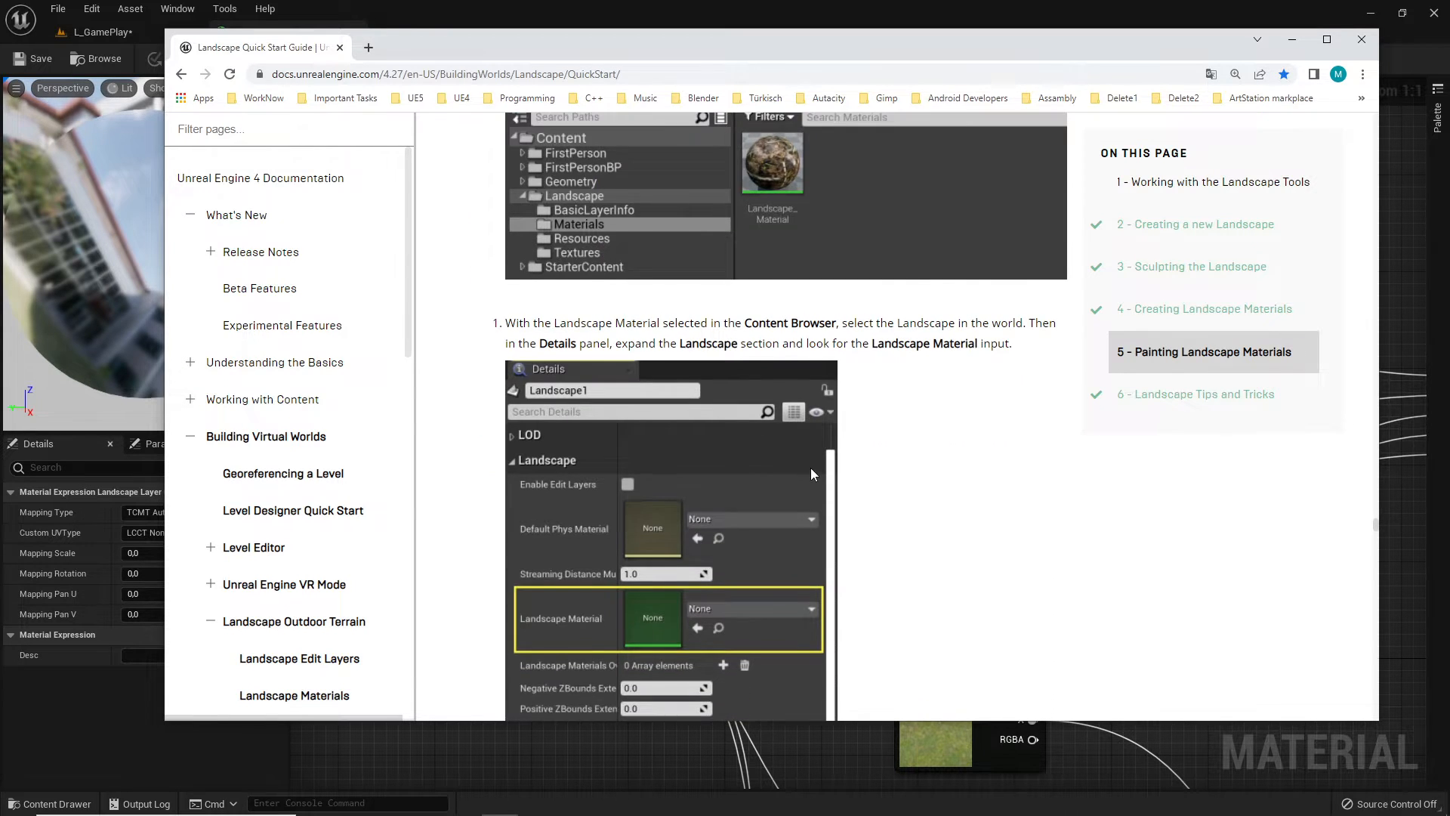
{"action": "scroll", "coordinate": [838, 455], "scroll_direction": "down", "scroll_amount": 2}
{"action": "key", "text": "alt+Tab"}
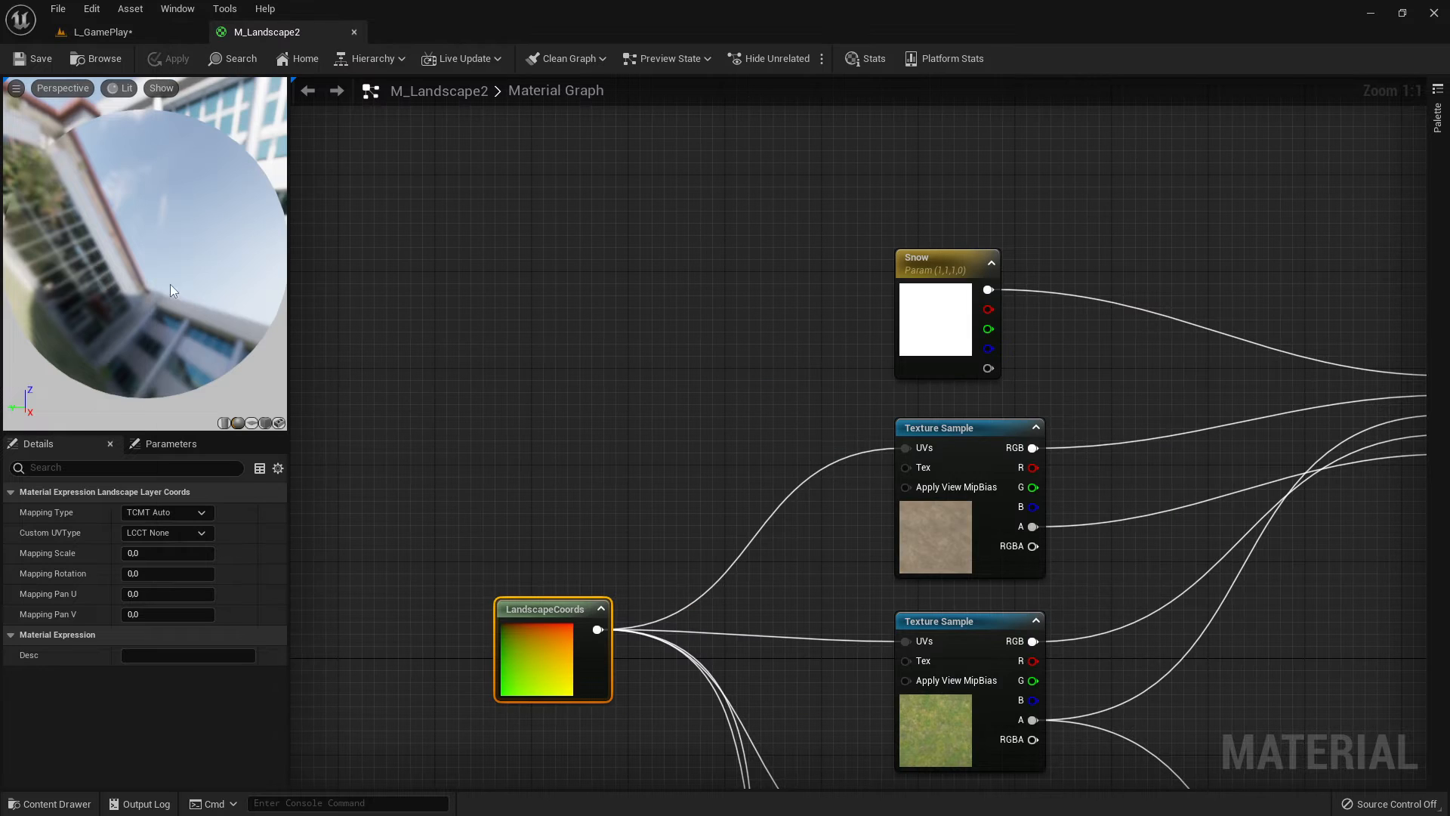
Step: Inspect M_Landscape2 on the preview sphere from farther away, along with the wiring into the upper Layer Blend
{"action": "scroll", "coordinate": [150, 281], "scroll_direction": "down", "scroll_amount": 3}
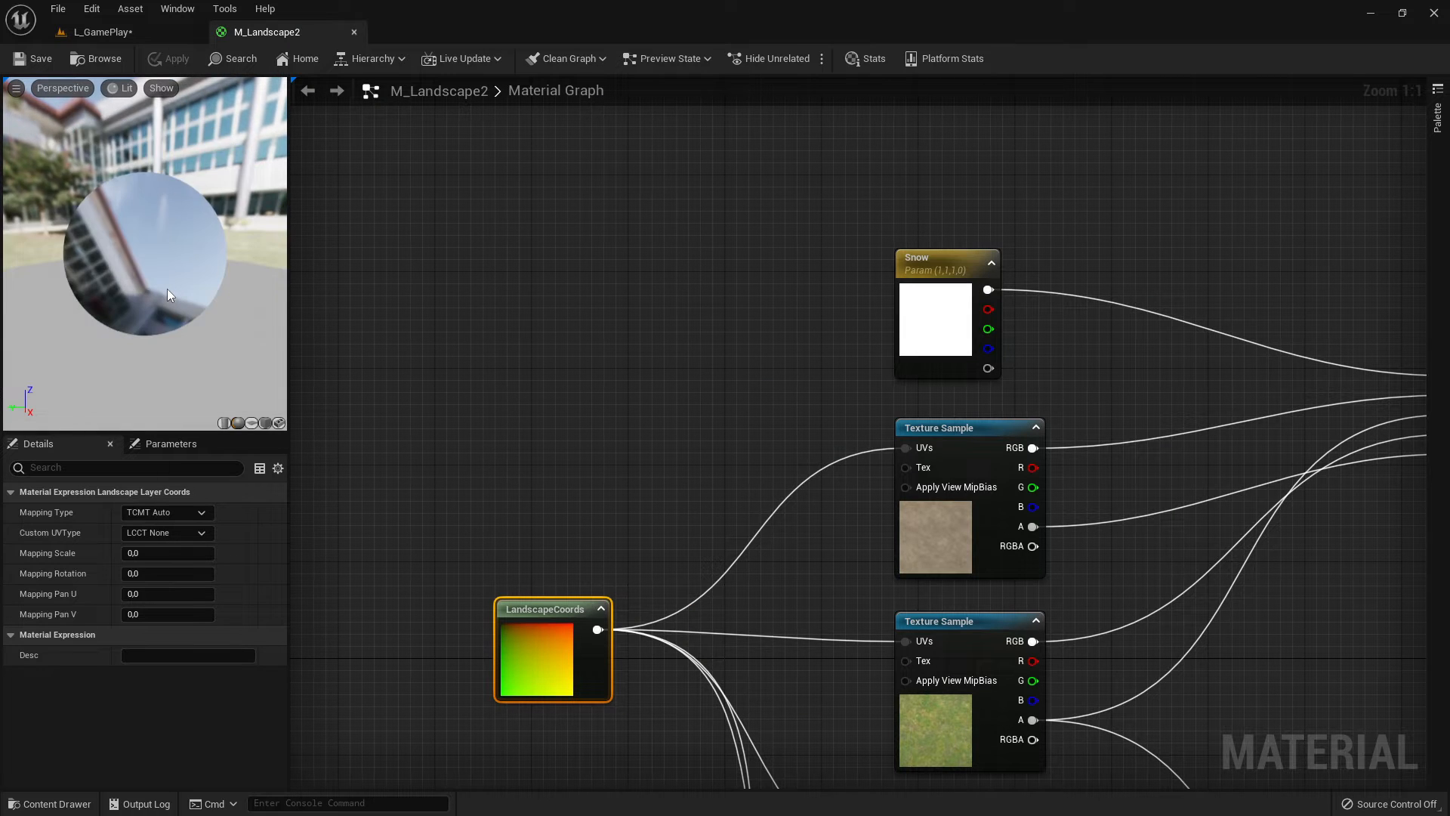
{"action": "scroll", "coordinate": [167, 290], "scroll_direction": "up", "scroll_amount": 3}
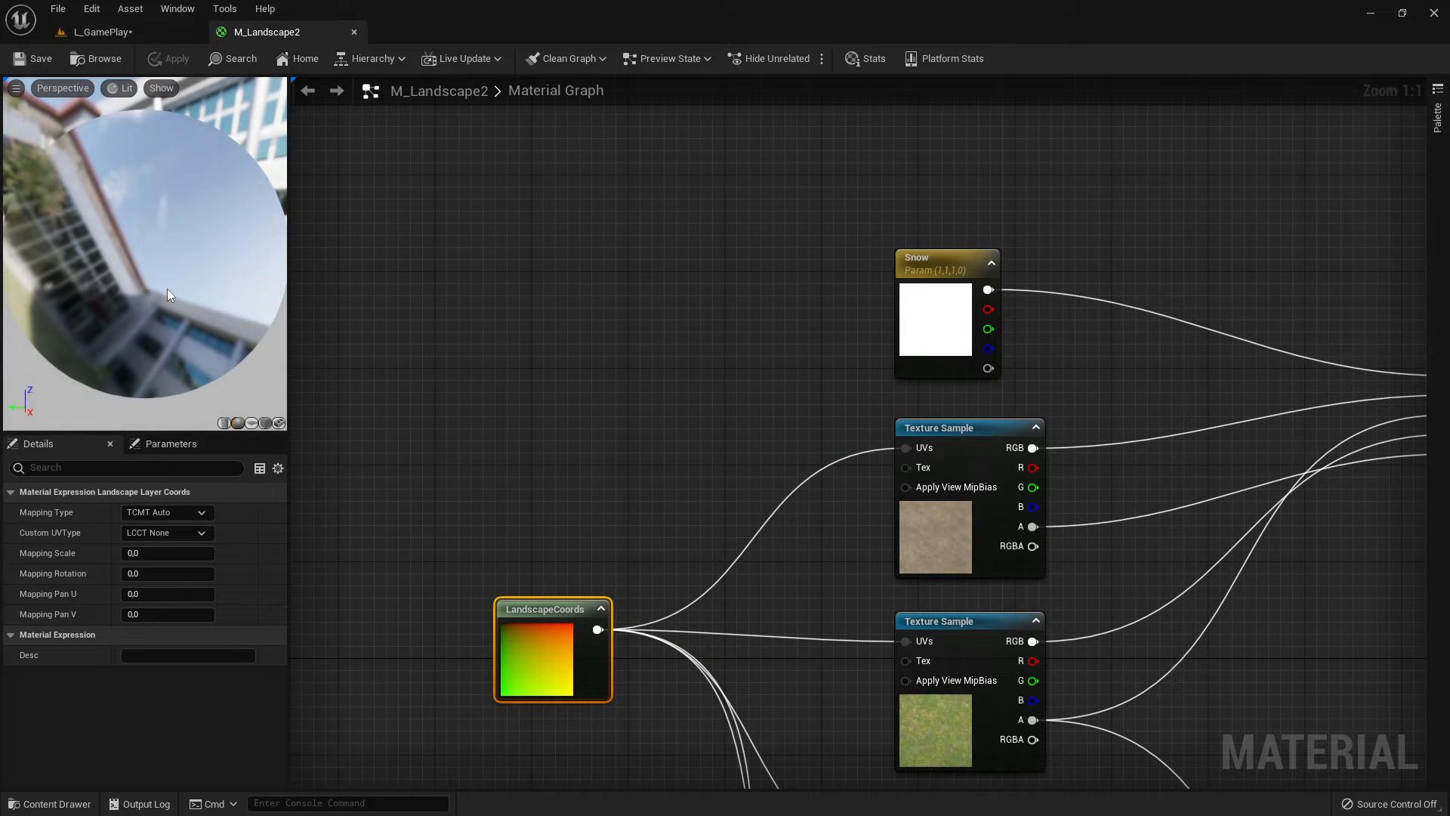
{"action": "scroll", "coordinate": [166, 288], "scroll_direction": "down", "scroll_amount": 3}
{"action": "right_click_drag", "start_coordinate": [849, 430], "coordinate": [651, 370]}
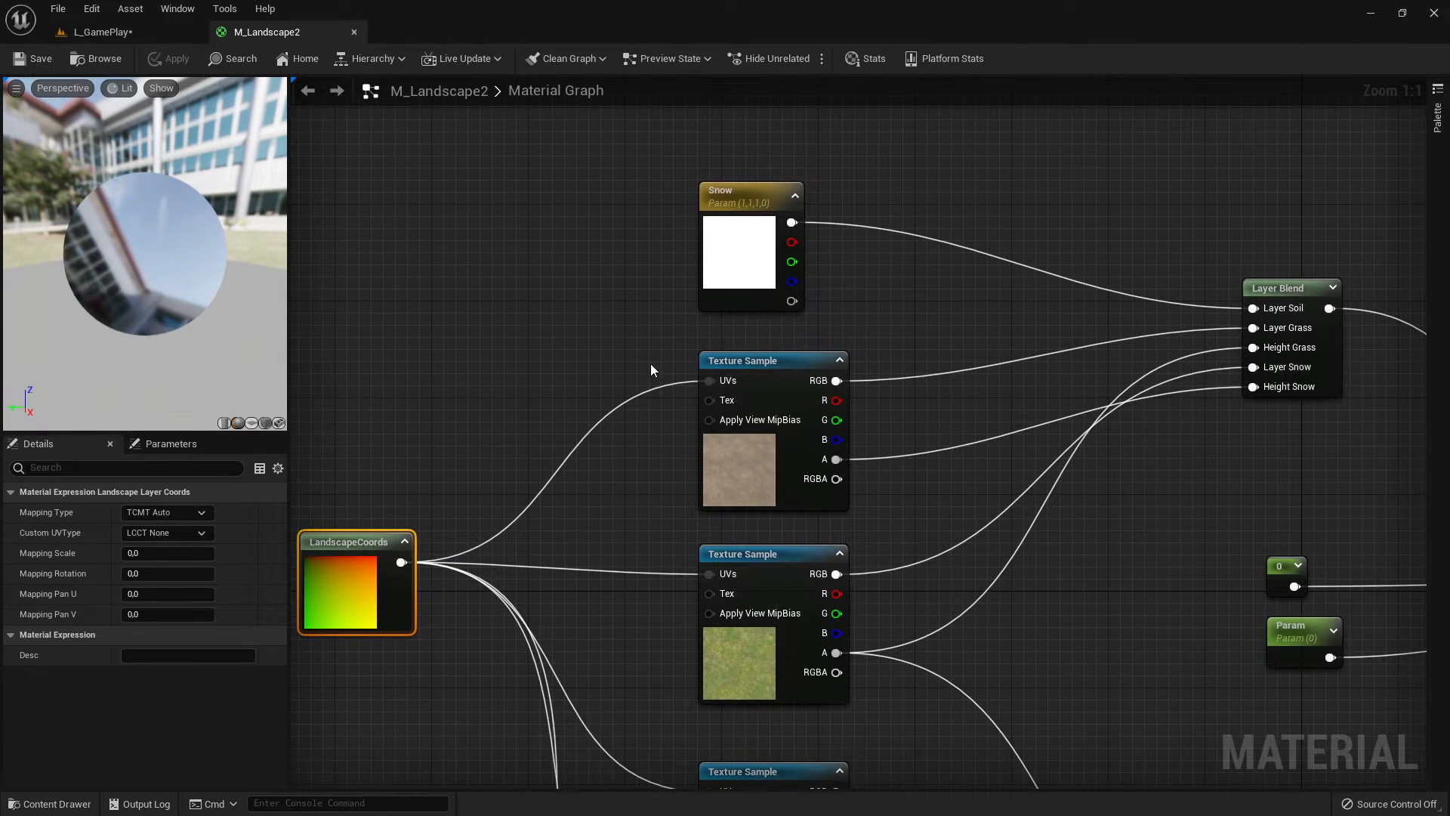
Step: Open the L_GamePlay level to view the landscape's surface, and compare with the guide's Landscape Material setting
{"action": "left_click", "coordinate": [120, 33]}
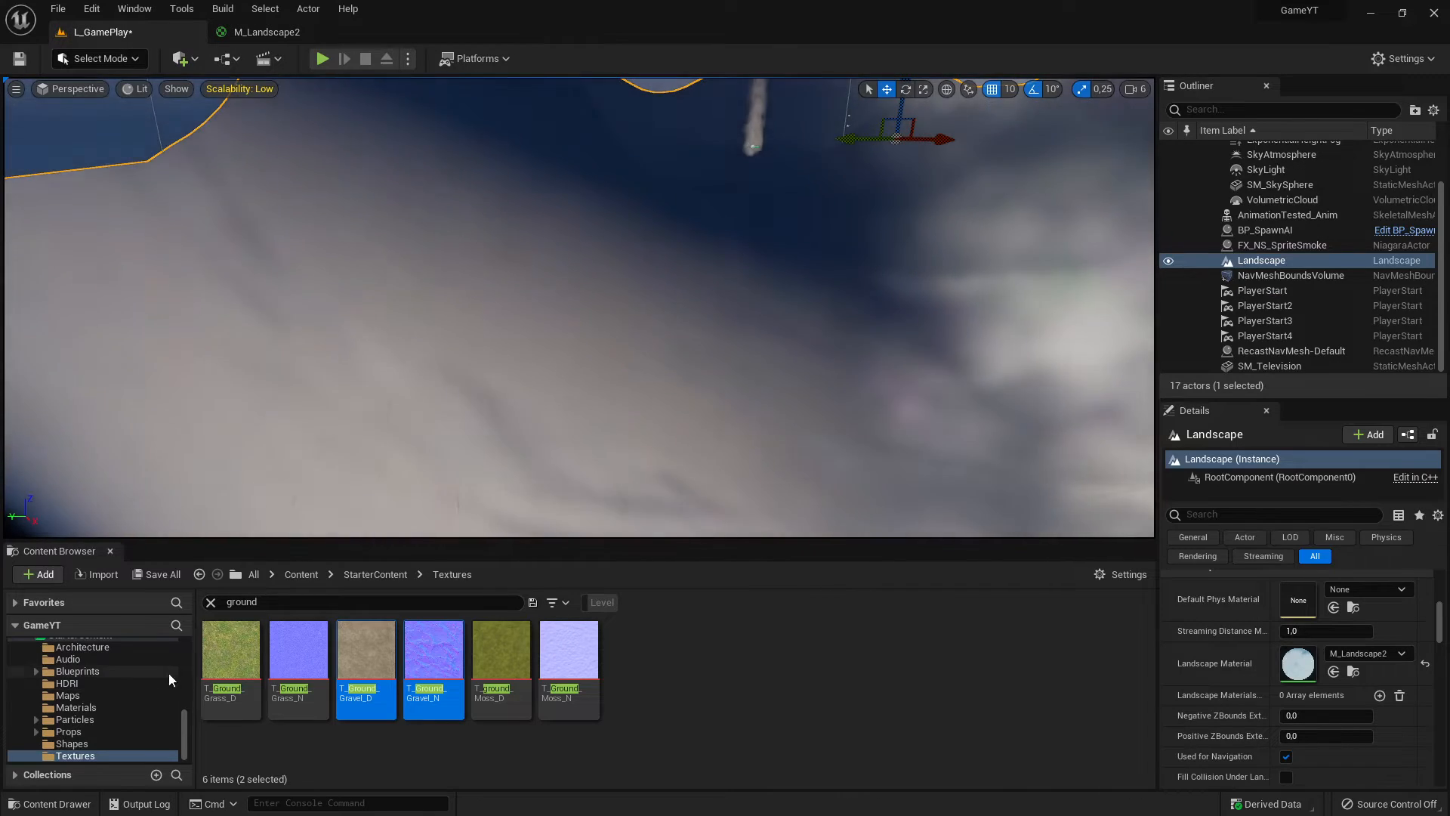
{"action": "right_click_drag", "start_coordinate": [483, 347], "coordinate": [691, 336]}
{"action": "key", "text": "alt+Tab"}
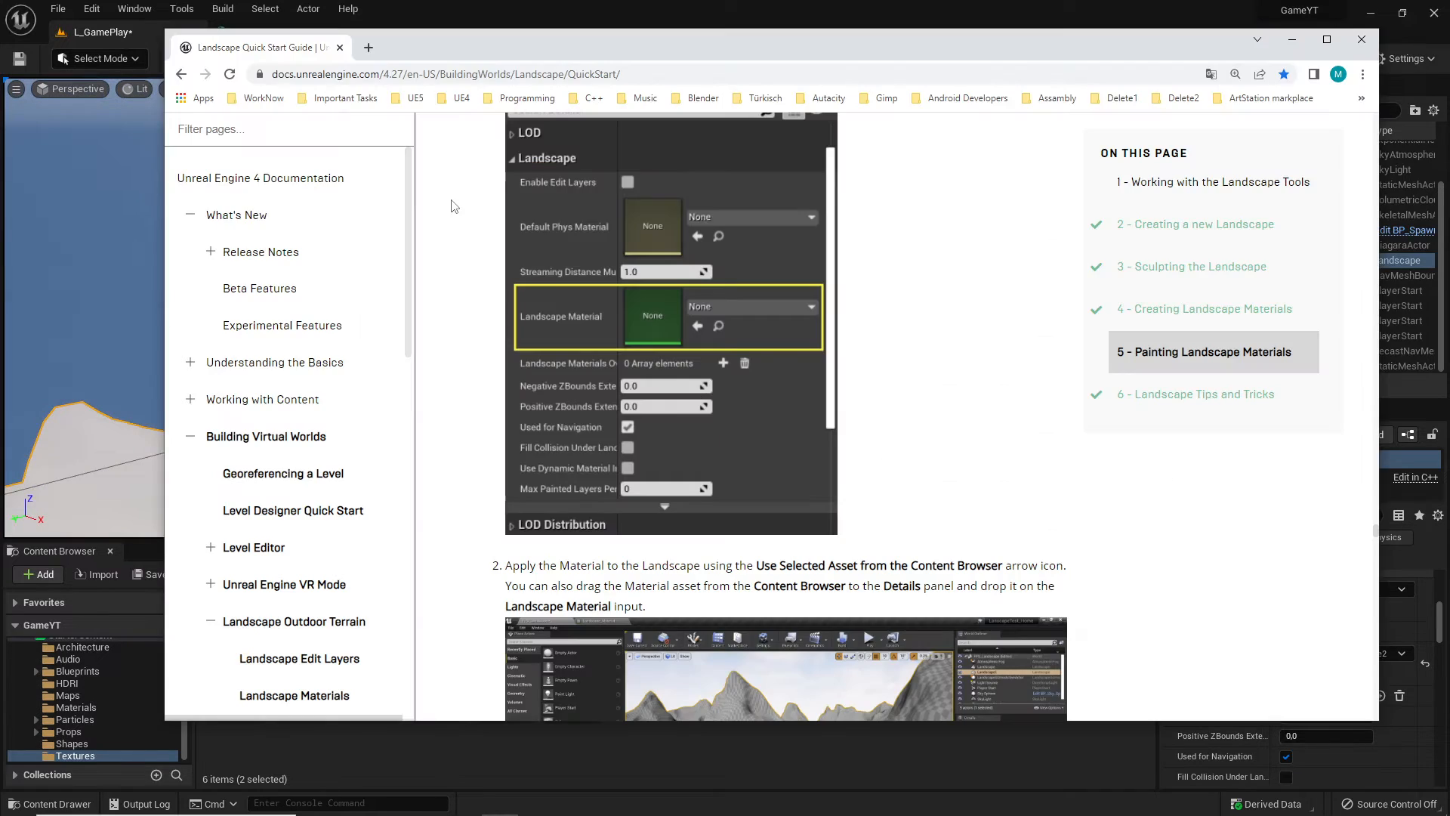
{"action": "key", "text": "alt+Tab"}
Step: Go back to M_Landscape2 and re-examine the links between the textures, both Layer Blends and the material node
{"action": "left_click", "coordinate": [264, 36]}
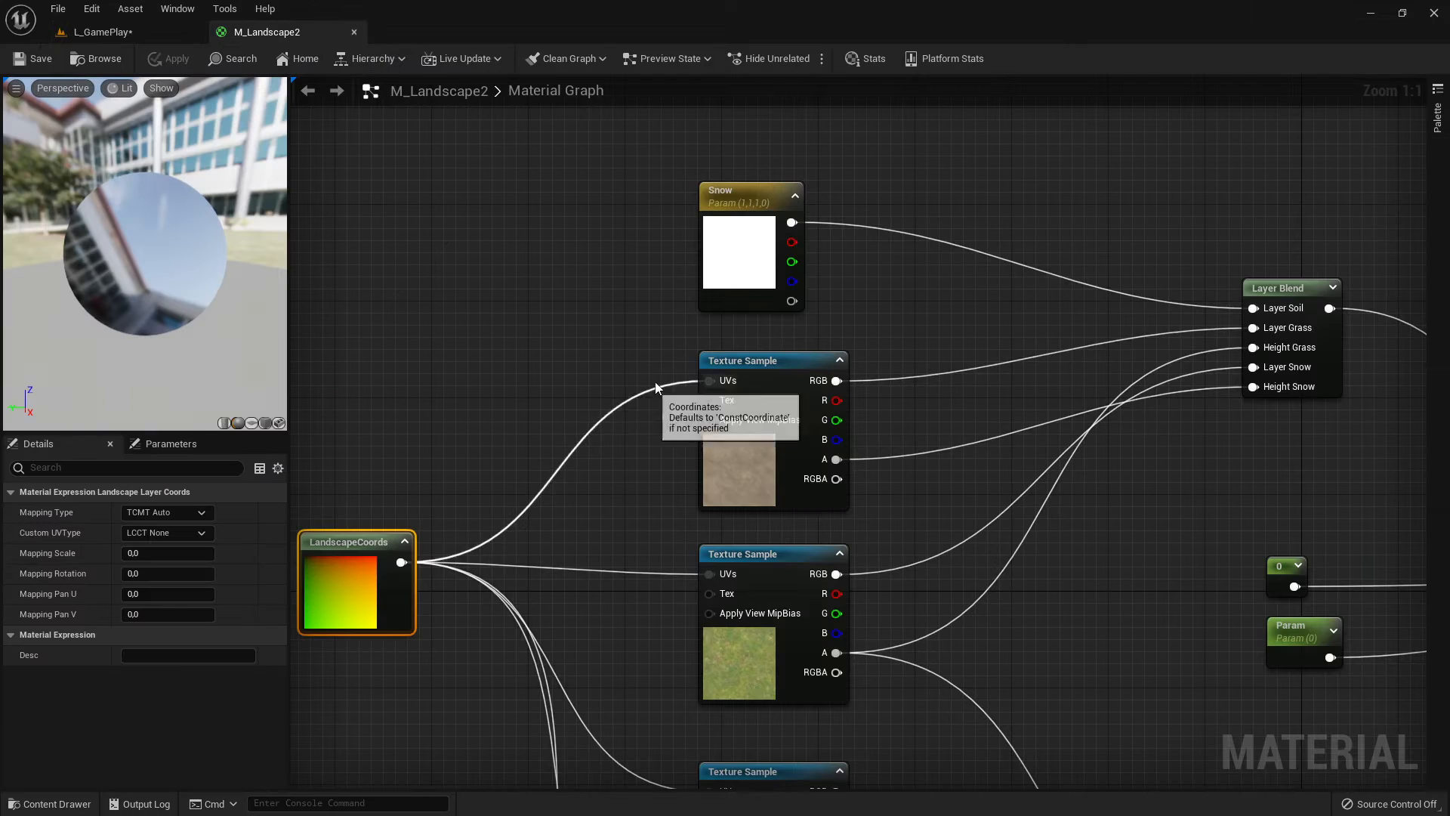
{"action": "right_click_drag", "start_coordinate": [920, 320], "coordinate": [501, 292]}
{"action": "right_click_drag", "start_coordinate": [786, 357], "coordinate": [646, 342]}
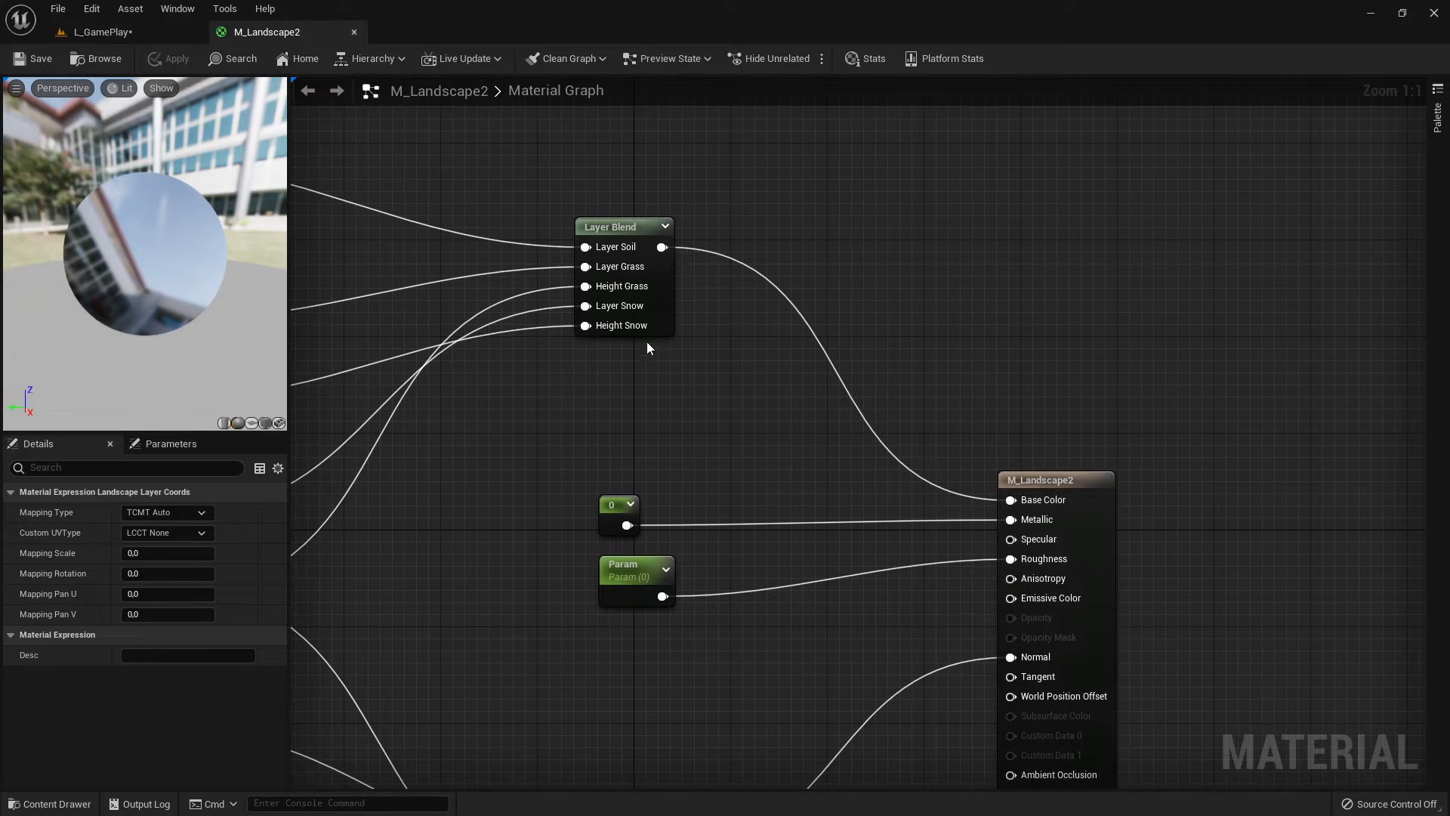
{"action": "right_click_drag", "start_coordinate": [612, 426], "coordinate": [878, 289]}
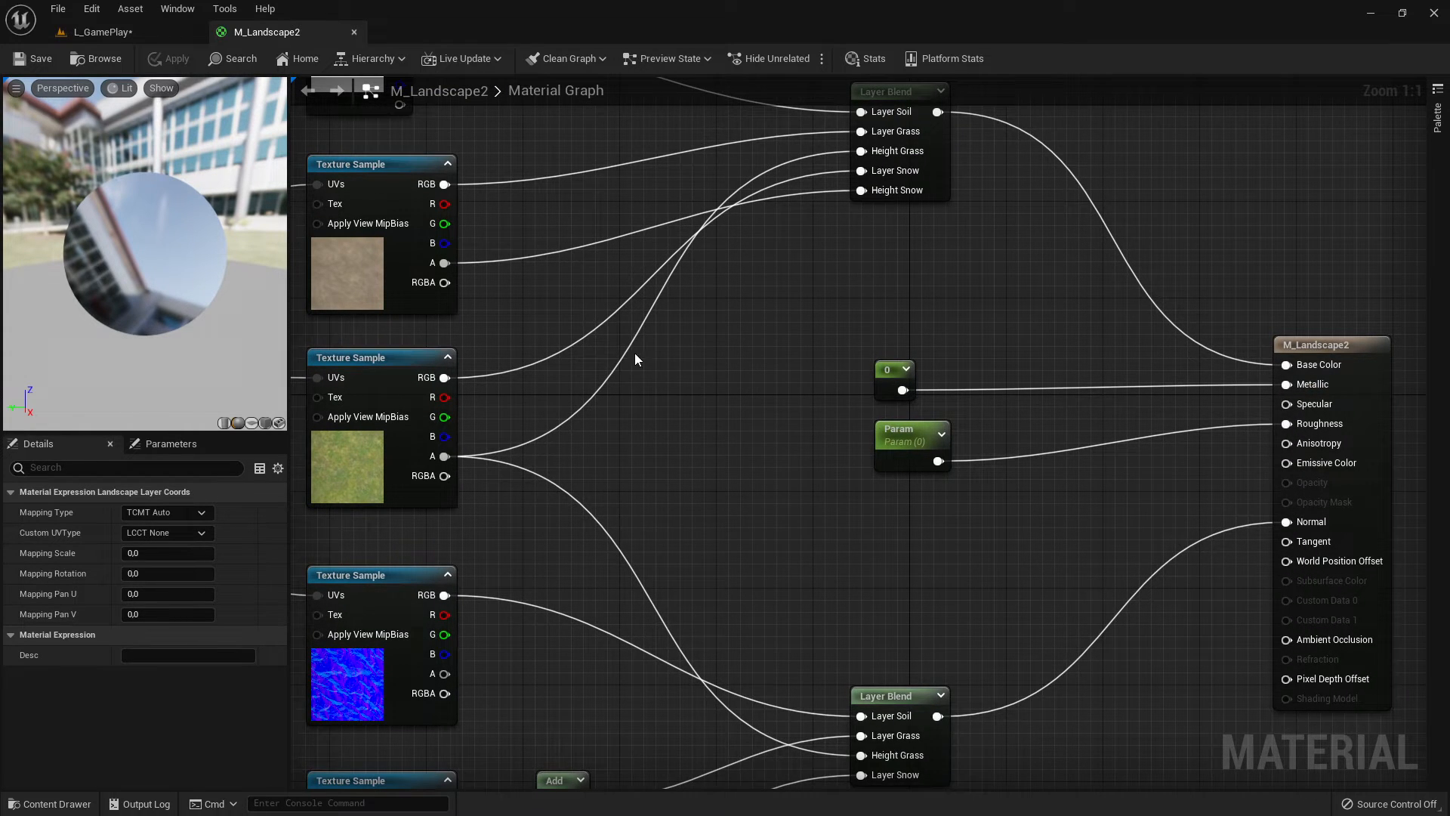
{"action": "scroll", "coordinate": [796, 438], "scroll_direction": "down", "scroll_amount": 6}
{"action": "scroll", "coordinate": [812, 445], "scroll_direction": "up", "scroll_amount": 5}
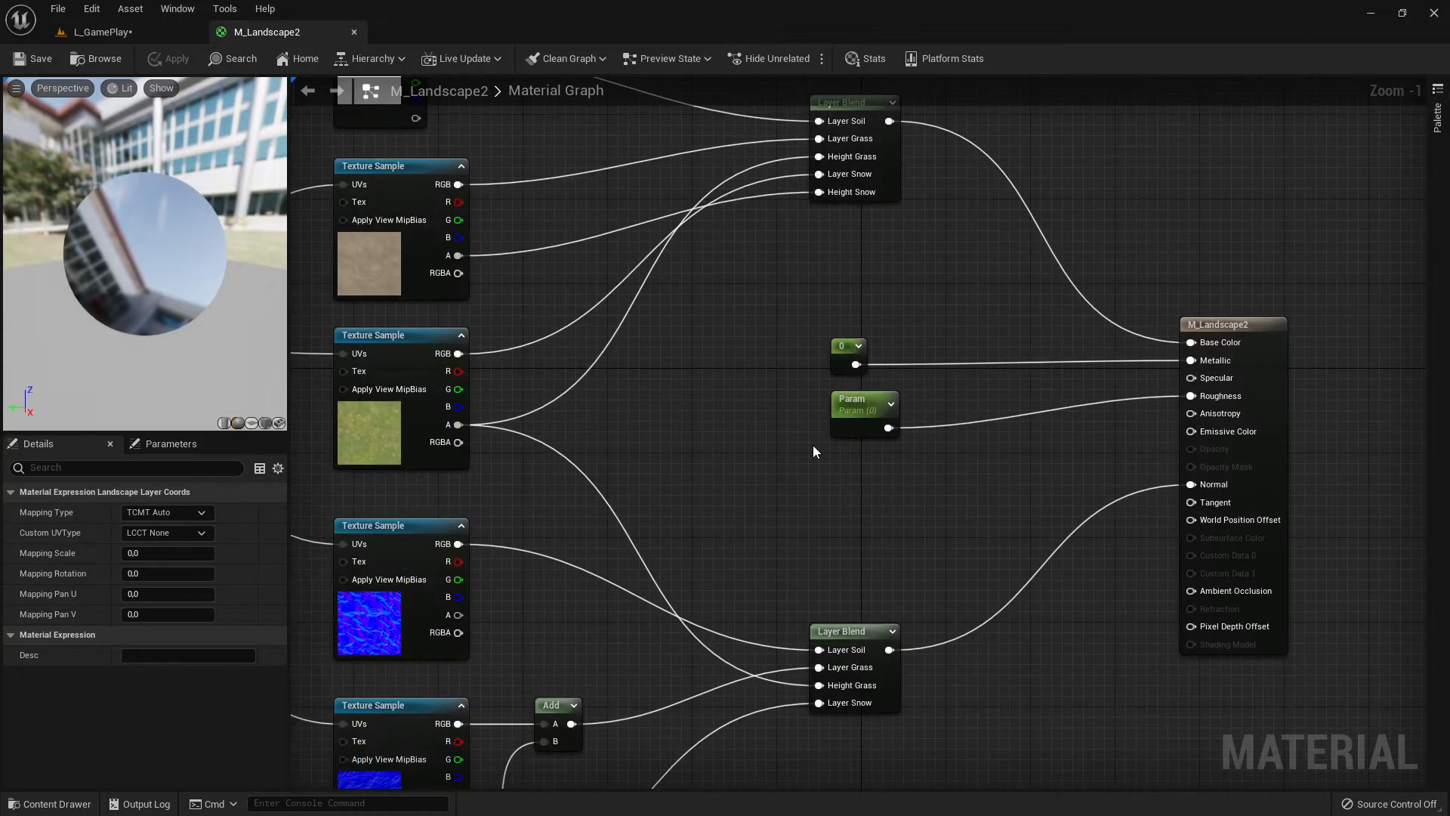
{"action": "scroll", "coordinate": [814, 447], "scroll_direction": "down", "scroll_amount": 3}
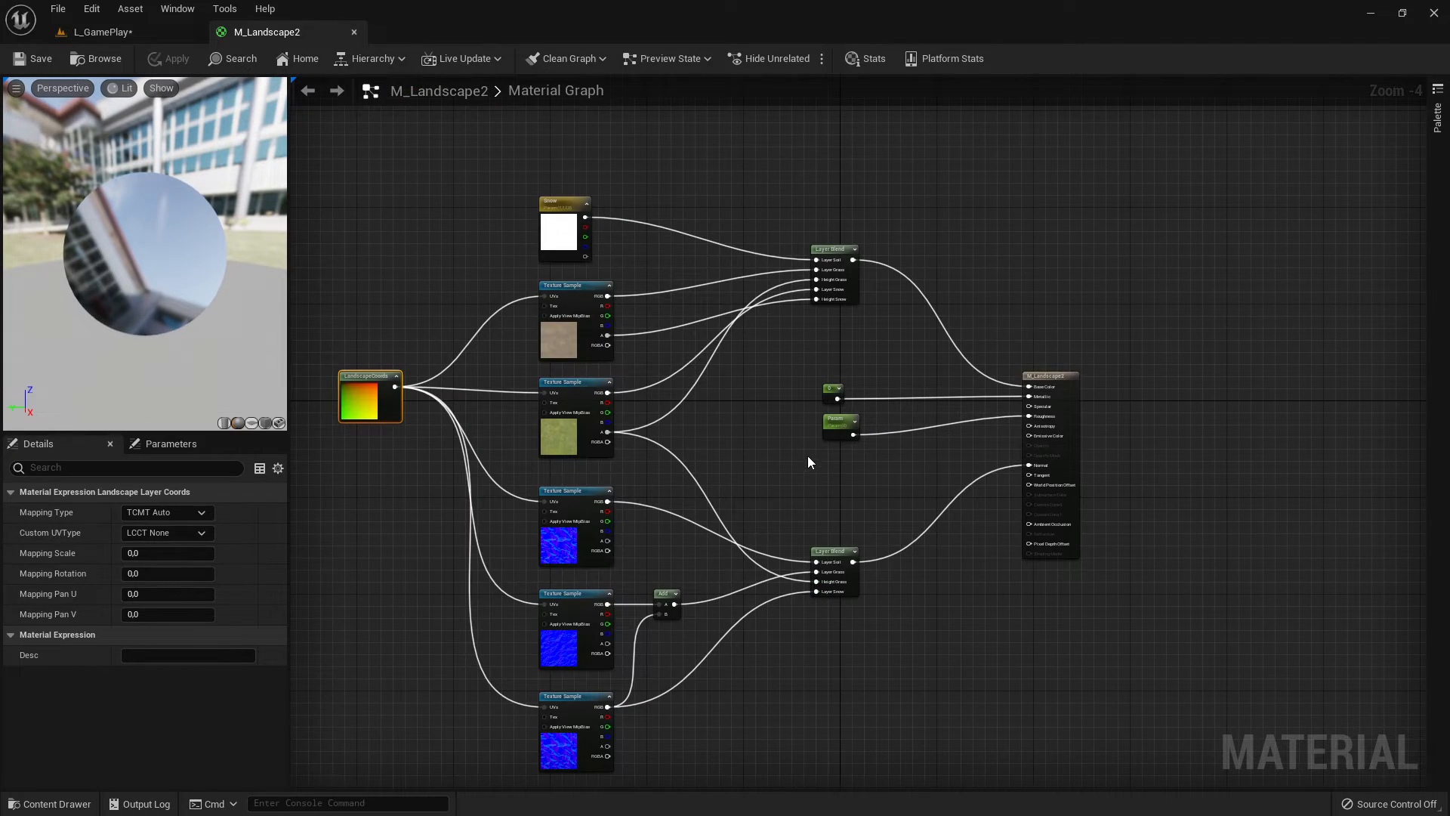
{"action": "scroll", "coordinate": [808, 458], "scroll_direction": "up", "scroll_amount": 5}
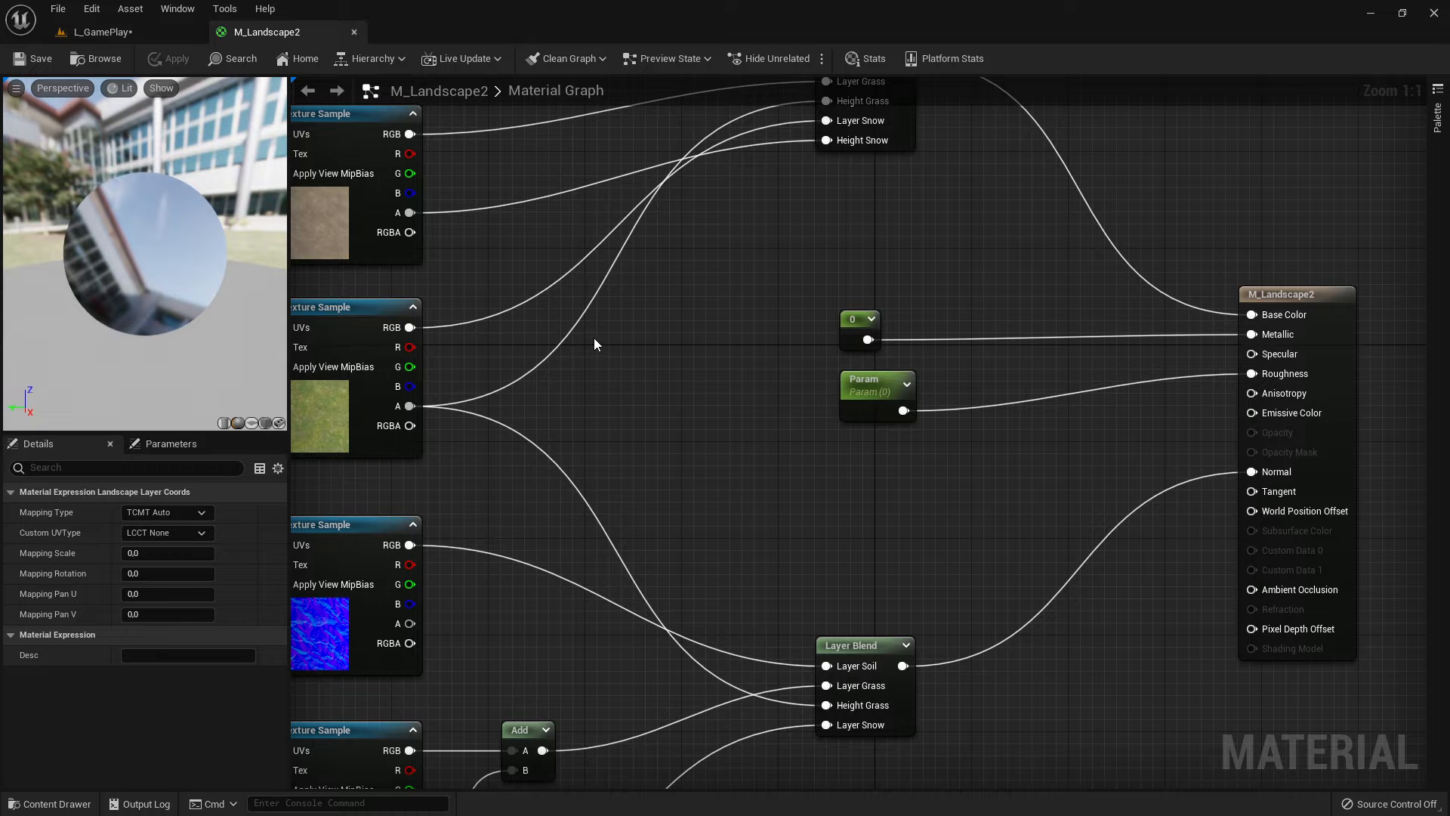
Step: Reread the guide's Landscape Painting Prep steps in the browser, and return to the L_GamePlay level in Unreal Editor
{"action": "key", "text": "alt+Tab"}
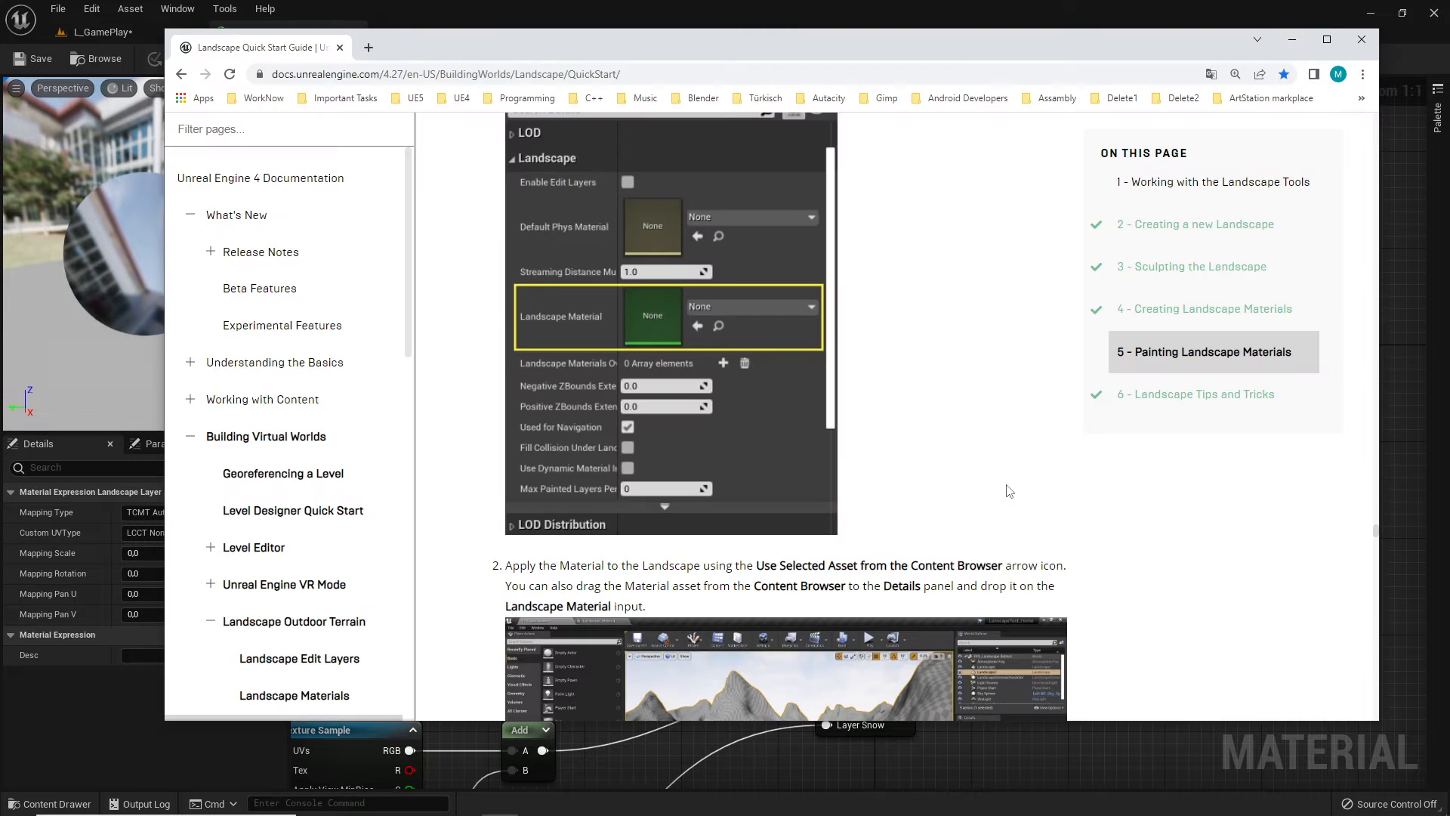
{"action": "scroll", "coordinate": [1009, 488], "scroll_direction": "up", "scroll_amount": 5}
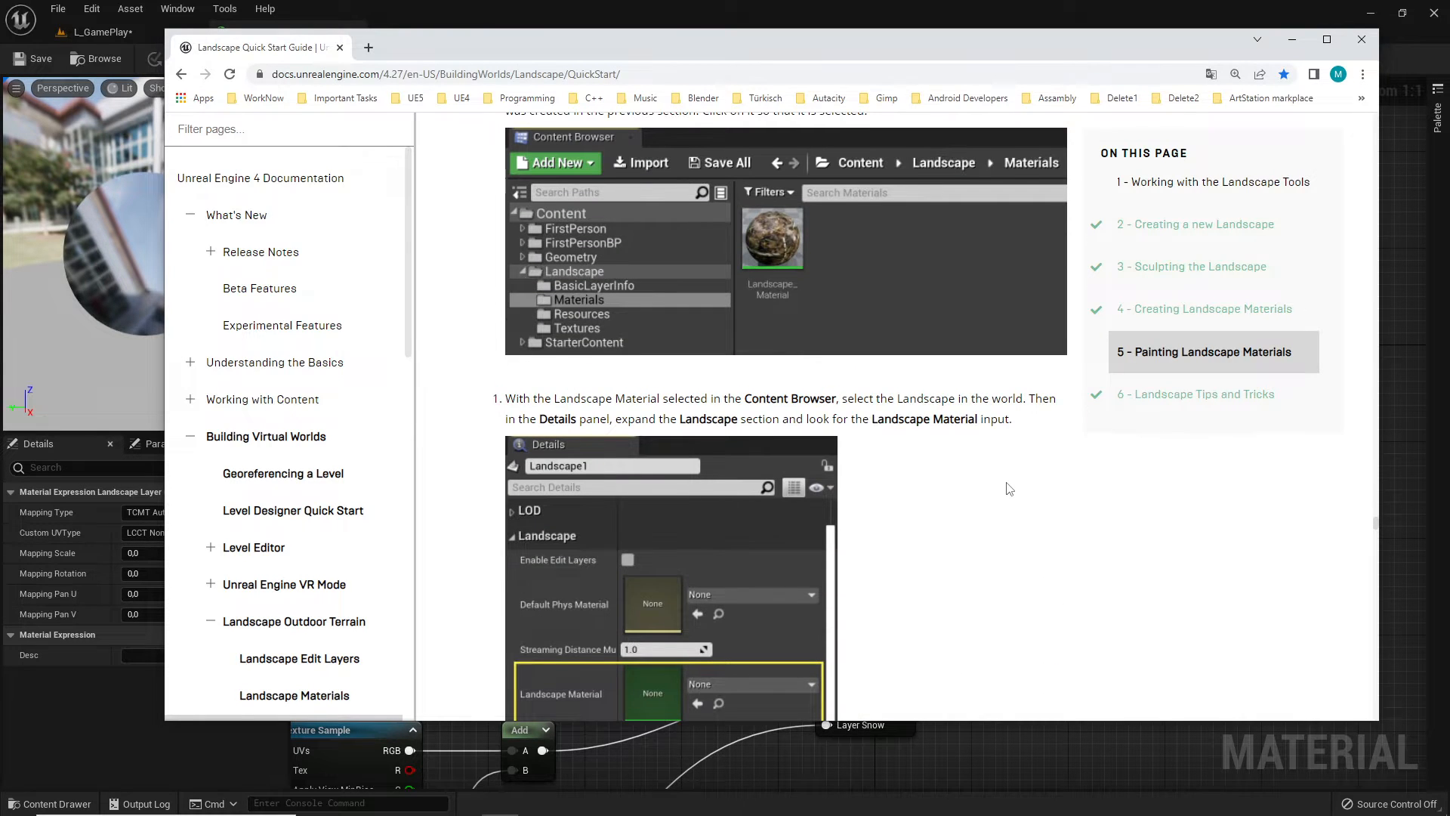
{"action": "scroll", "coordinate": [757, 161], "scroll_direction": "up", "scroll_amount": 2}
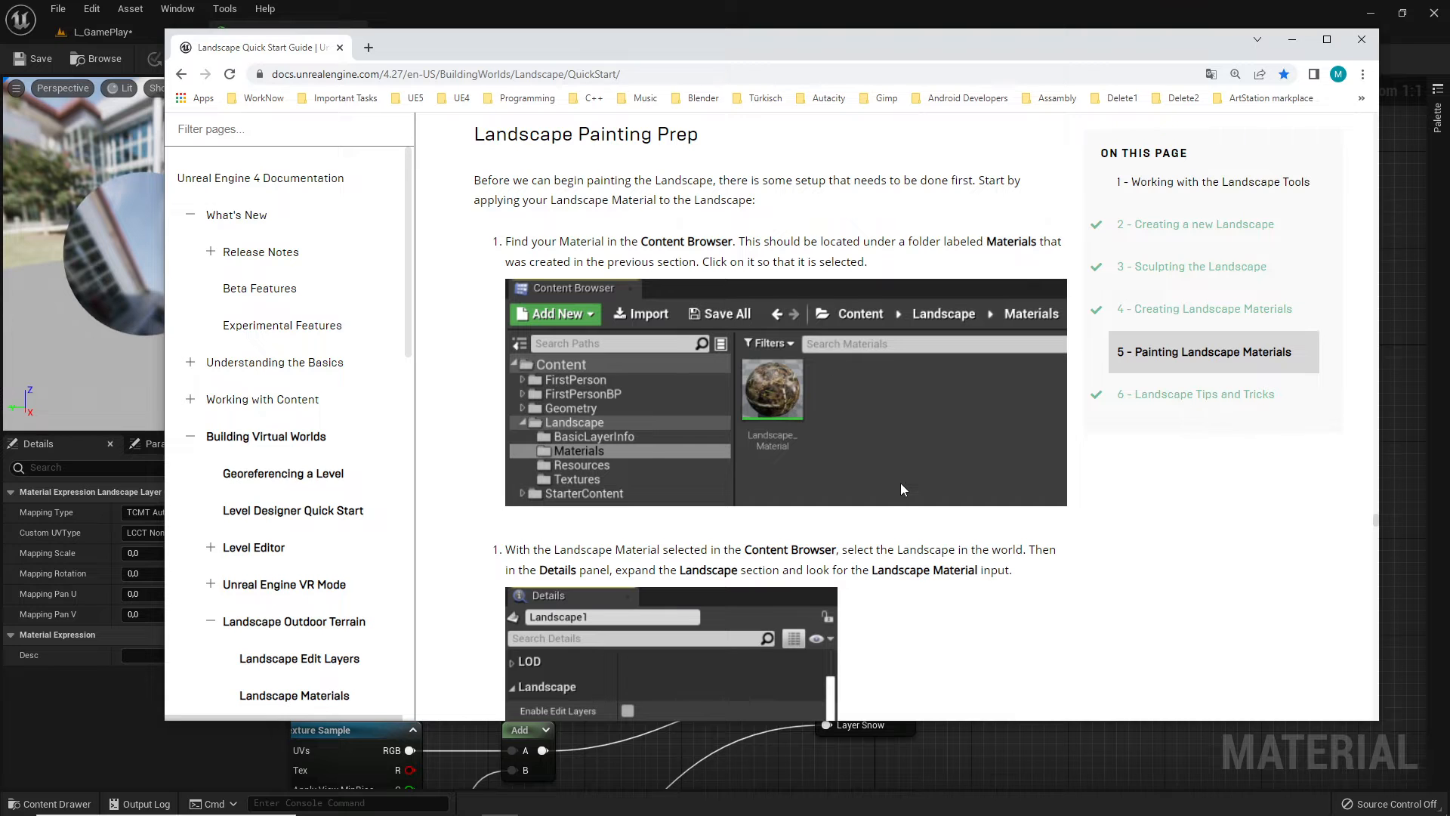
{"action": "key", "text": "alt+Tab"}
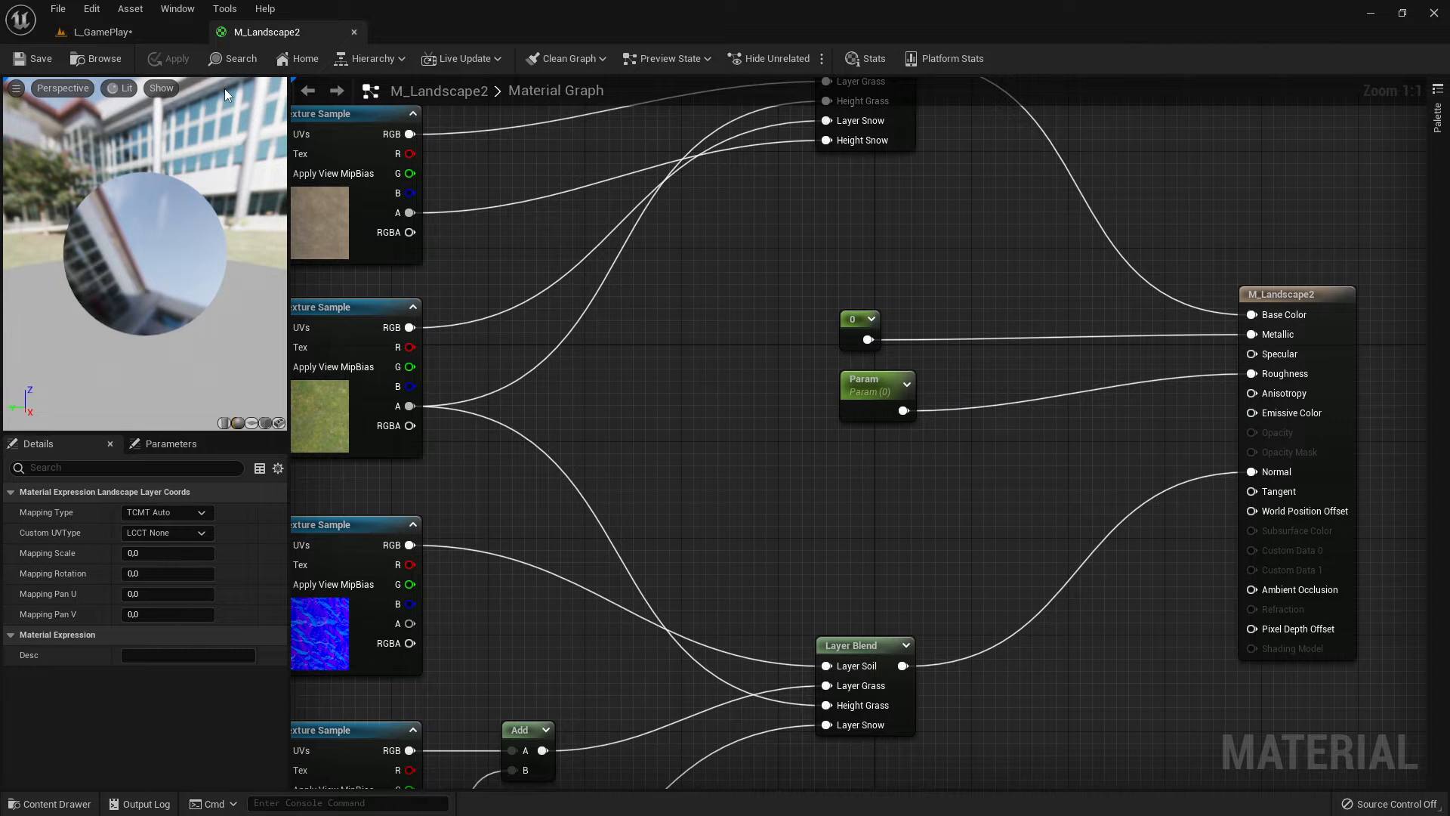
{"action": "left_click", "coordinate": [103, 36]}
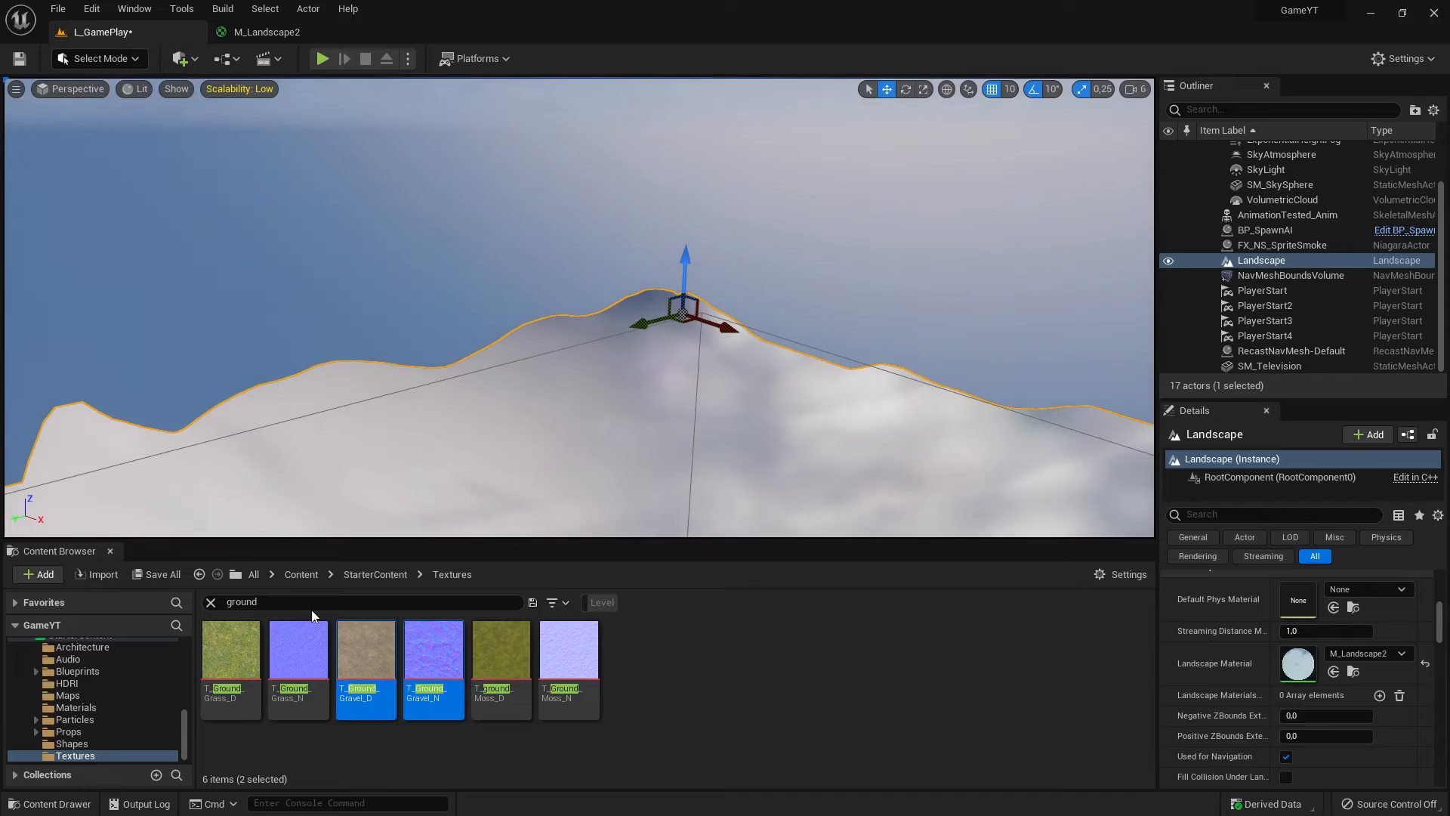
Step: Save all the listed modified levels and materials, and dismiss the Save Level As request without saving an Untitled level
{"action": "left_click", "coordinate": [159, 575]}
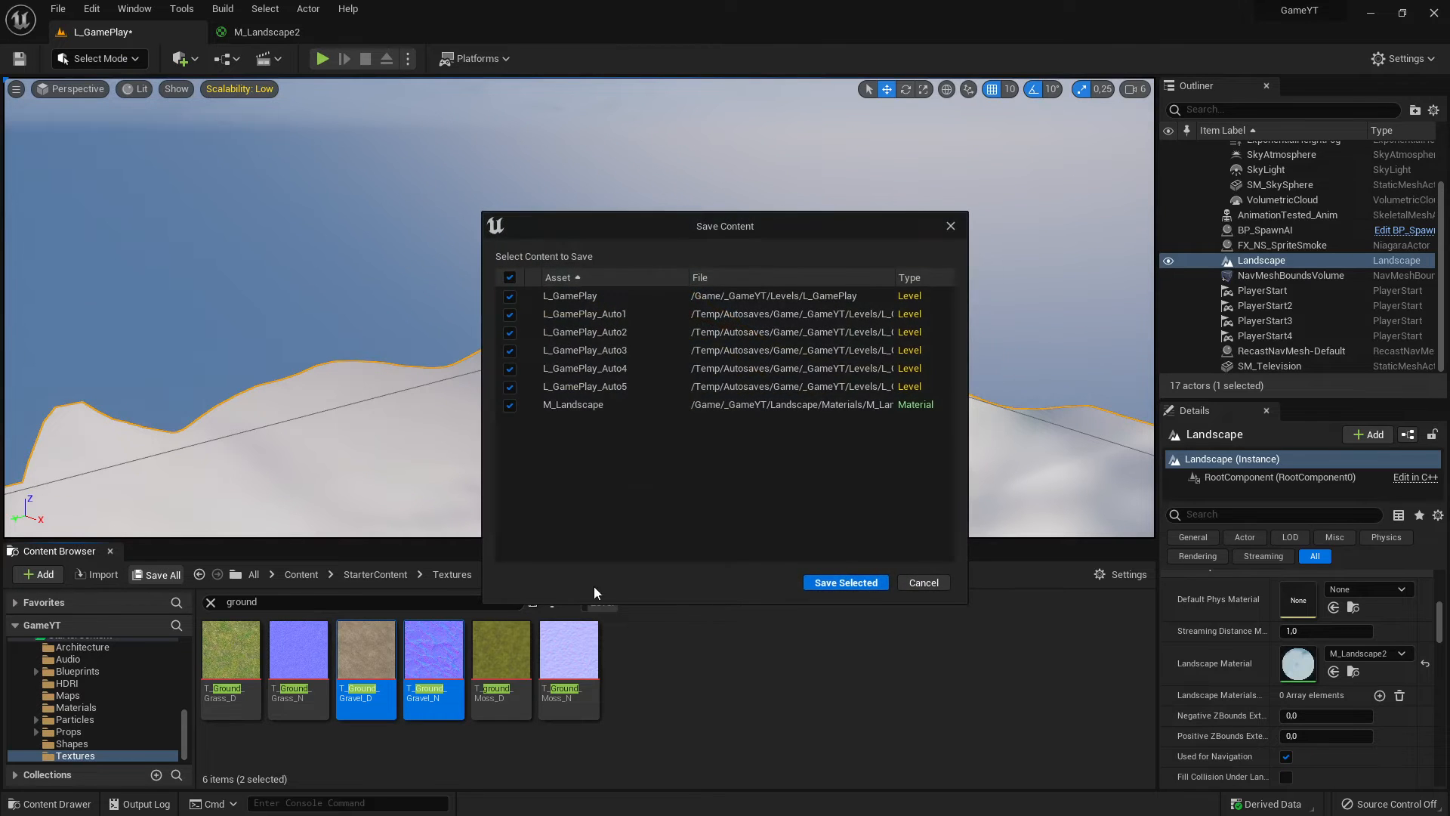
{"action": "left_click", "coordinate": [821, 583]}
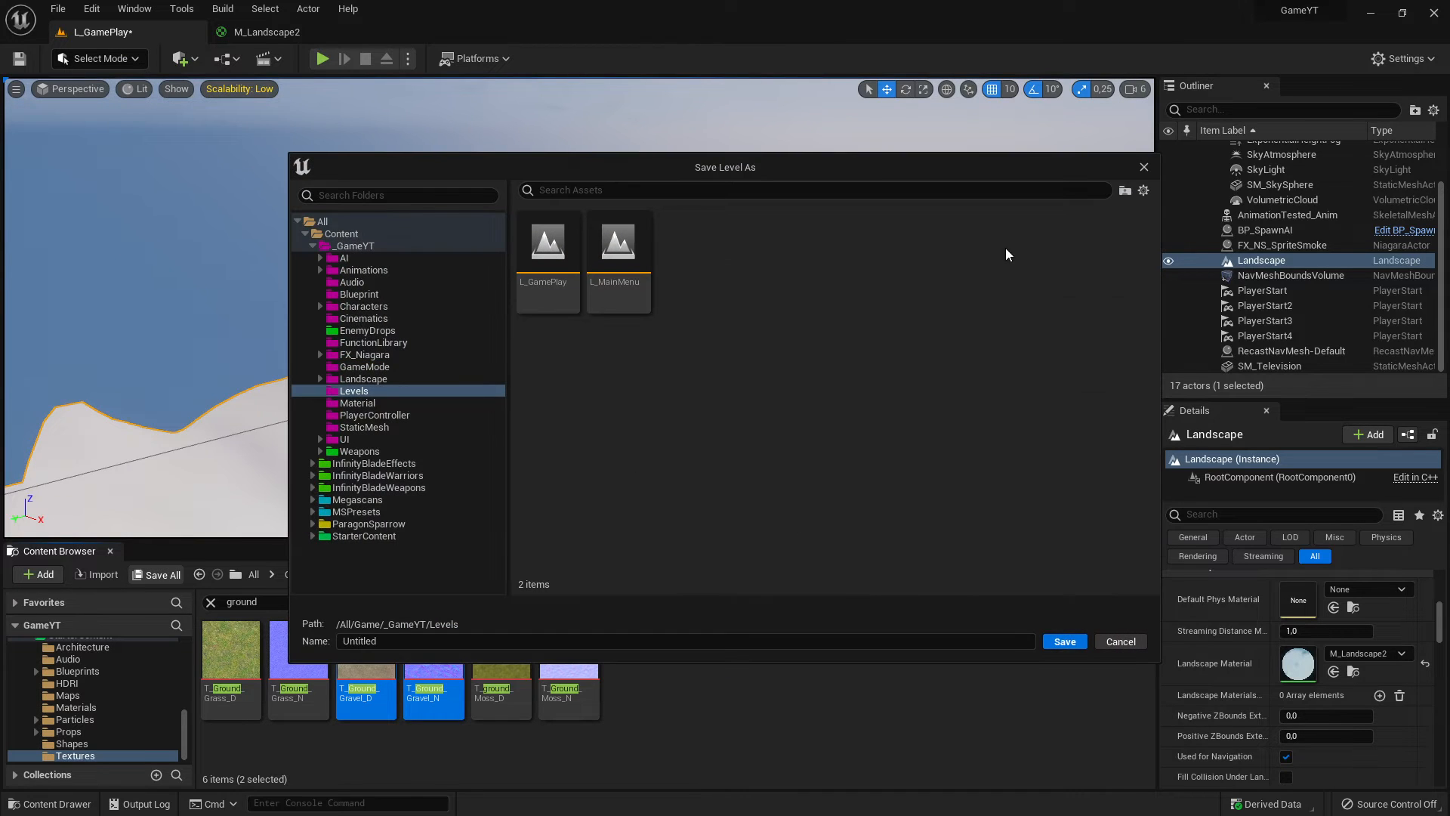
{"action": "left_click", "coordinate": [1143, 167]}
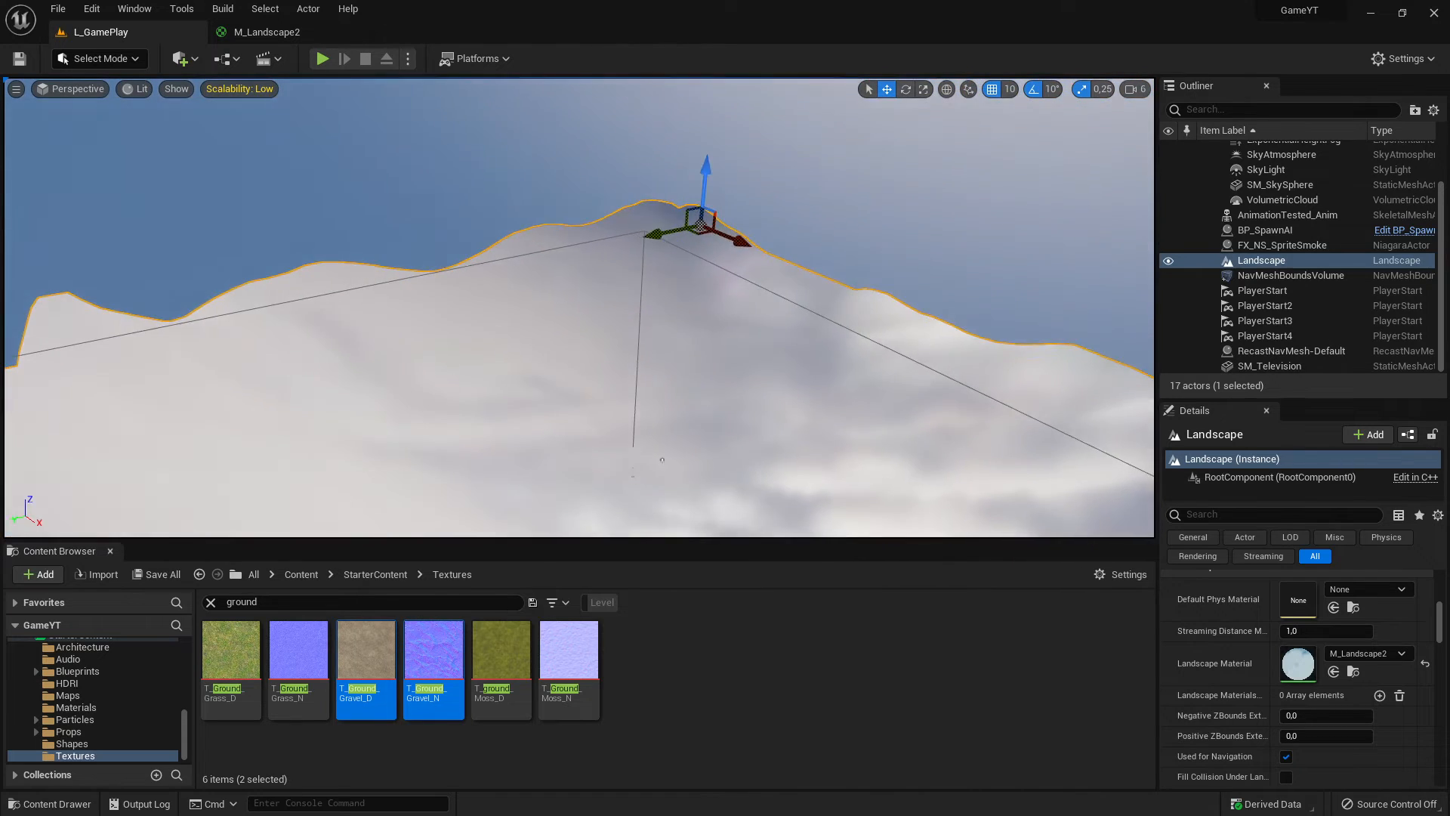
Step: Consult the Landscape Quick Start Guide in the browser again, and return to the L_GamePlay level in Unreal Editor
{"action": "key", "text": "alt+Tab"}
{"action": "left_click", "coordinate": [733, 334]}
{"action": "key", "text": "alt+Tab"}
{"action": "left_click", "coordinate": [106, 58]}
{"action": "left_click", "coordinate": [113, 87]}
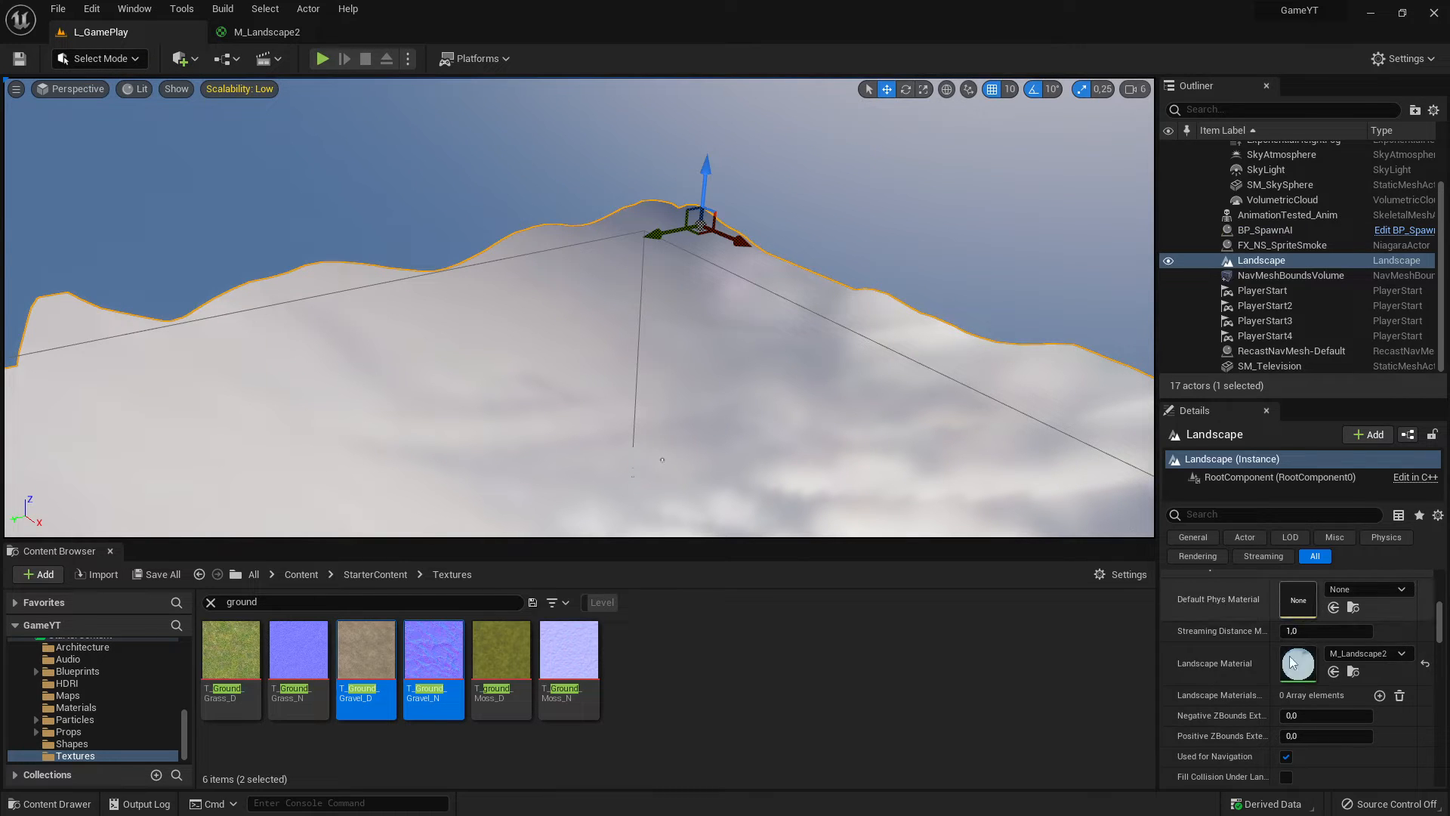
Step: Clear the asset search, locate M_Landscape2 in the project's Landscape/Materials folder, and assign it as the landscape's Landscape Material
{"action": "scroll", "coordinate": [1300, 661], "scroll_direction": "up", "scroll_amount": 3}
{"action": "scroll", "coordinate": [1300, 661], "scroll_direction": "down", "scroll_amount": 2}
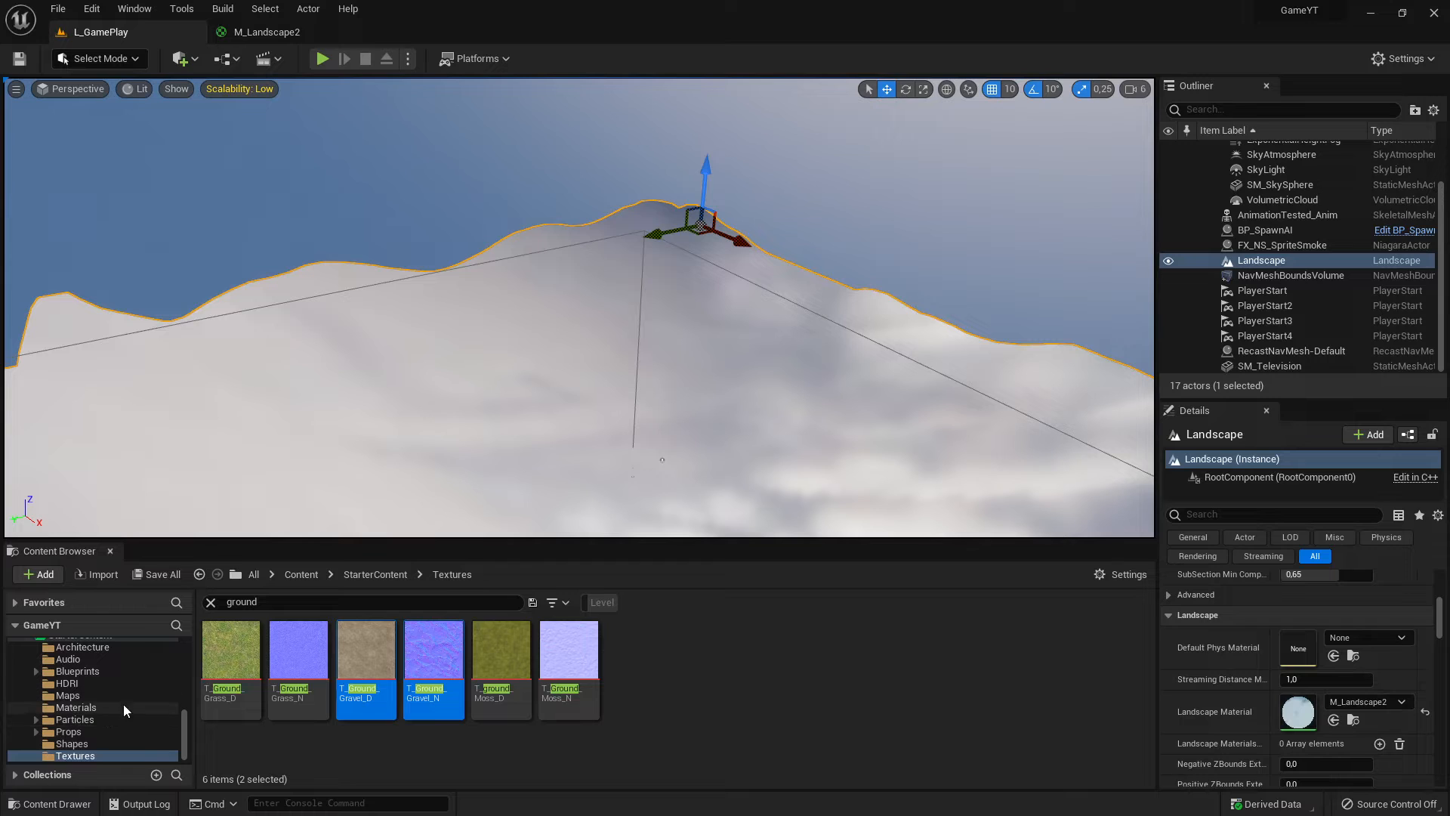
{"action": "scroll", "coordinate": [106, 709], "scroll_direction": "up", "scroll_amount": 3}
{"action": "scroll", "coordinate": [114, 698], "scroll_direction": "up", "scroll_amount": 5}
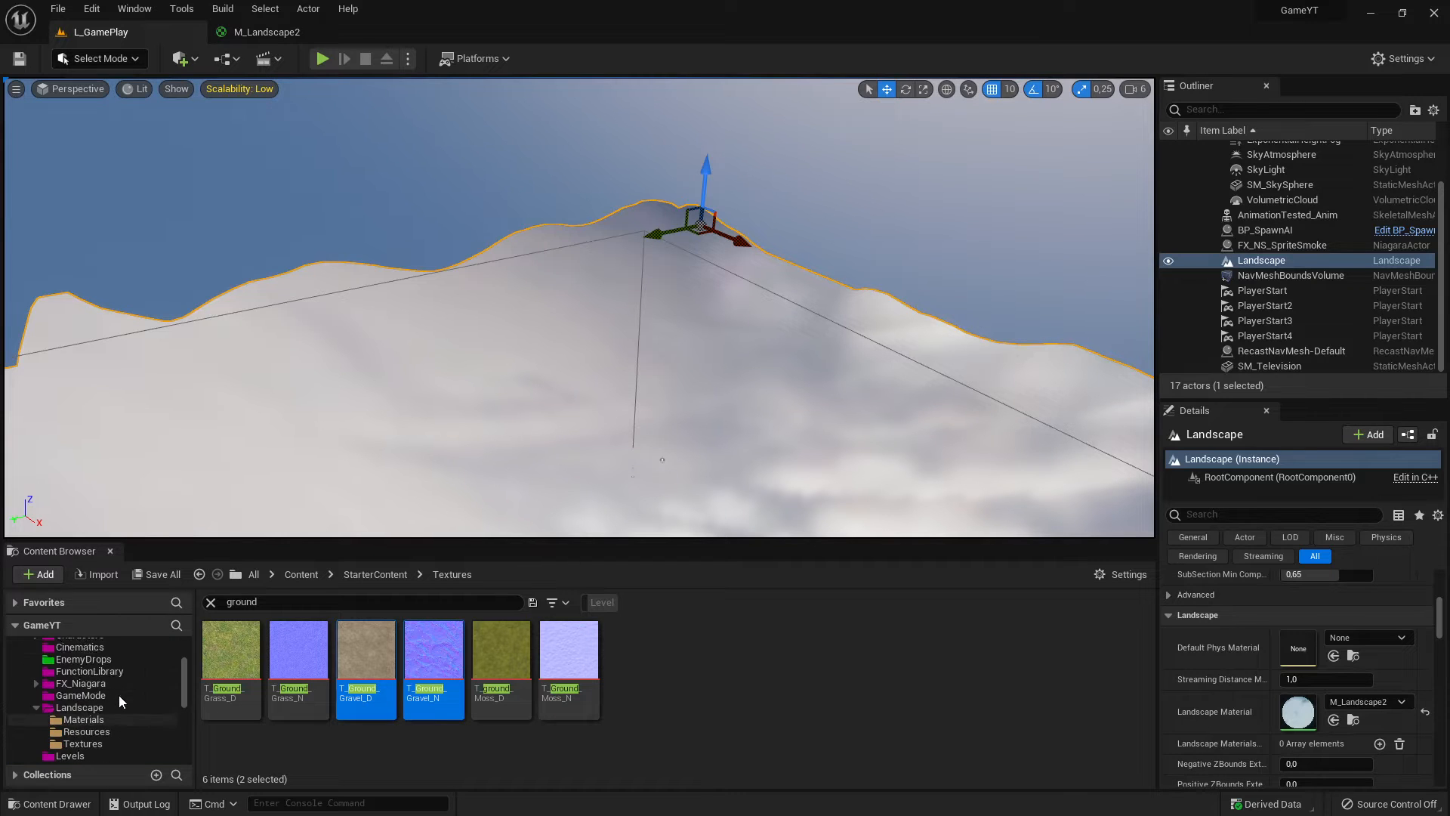
{"action": "left_click", "coordinate": [93, 708]}
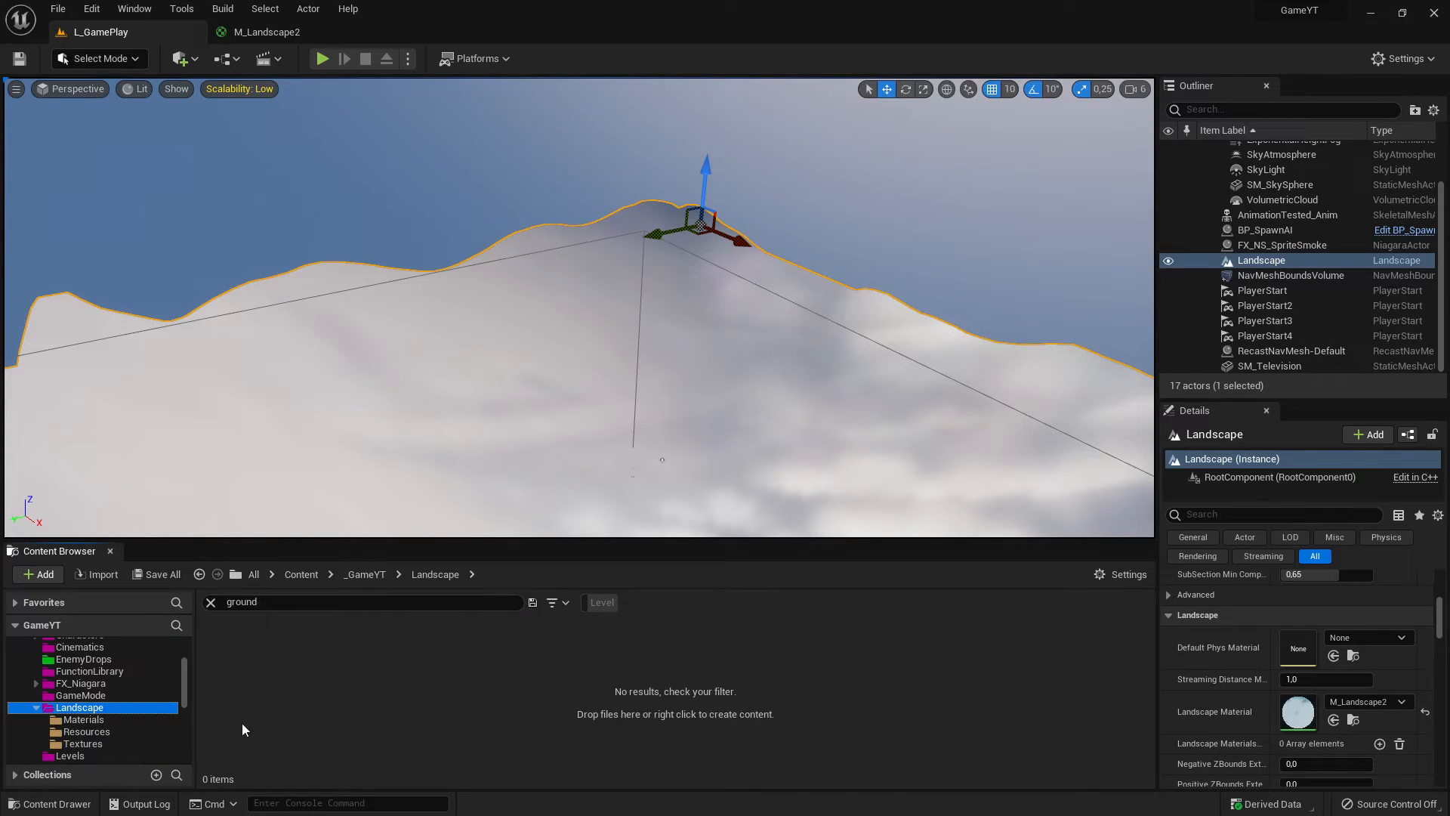
{"action": "left_click", "coordinate": [247, 603]}
{"action": "key", "text": "BackSpace"}
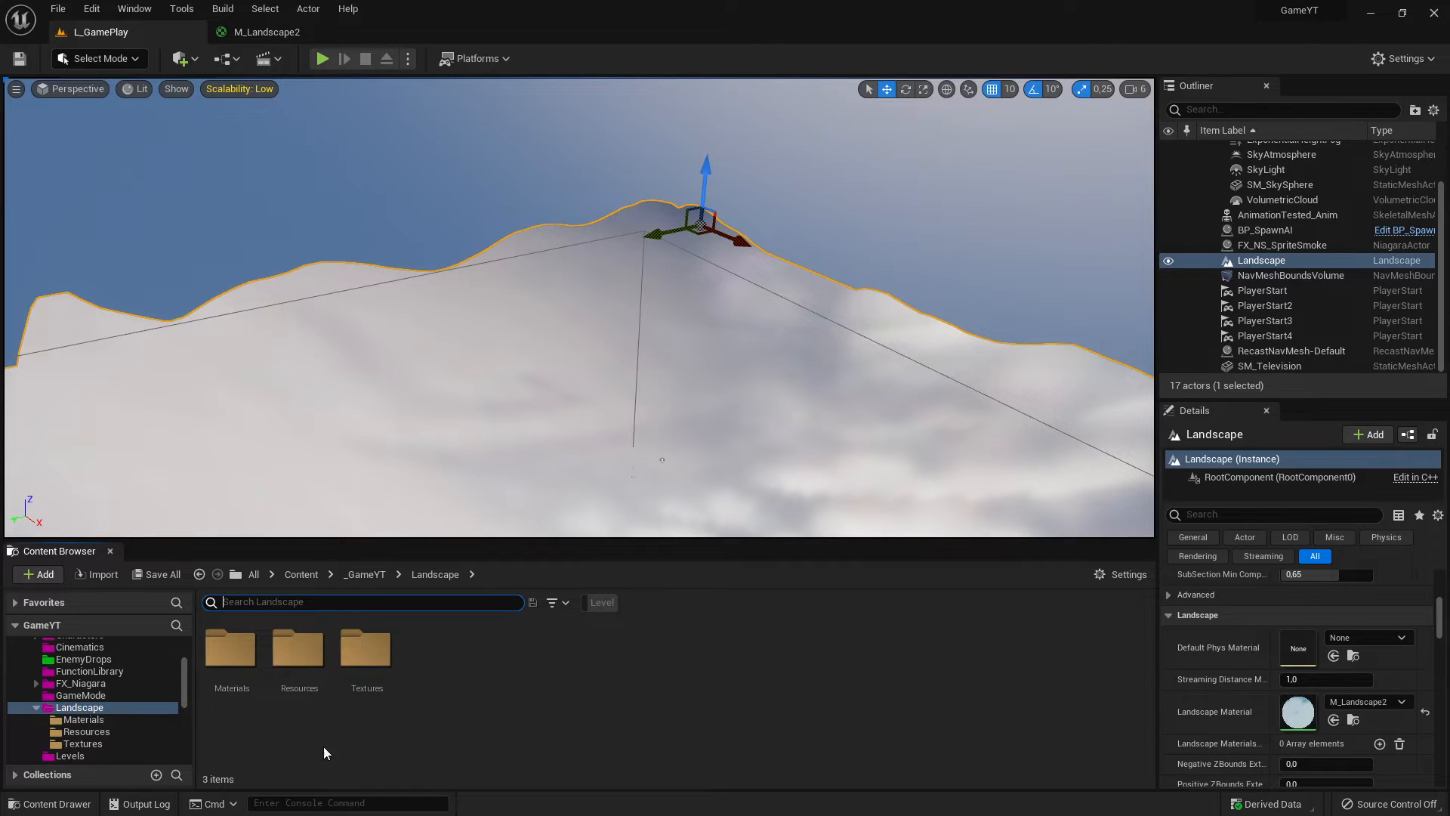
{"action": "double_click", "coordinate": [232, 669]}
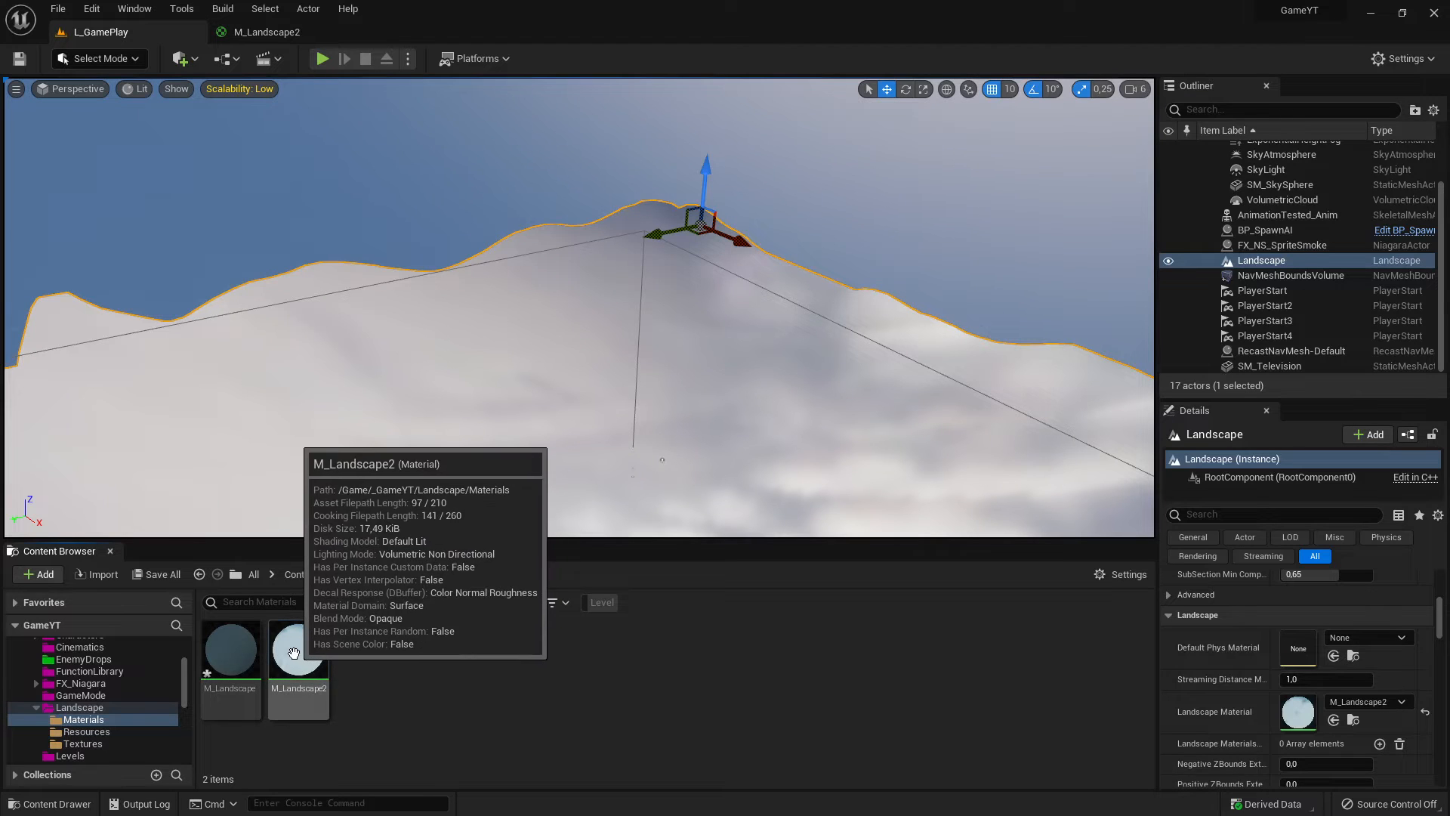
{"action": "left_click_drag", "start_coordinate": [317, 674], "coordinate": [1312, 706]}
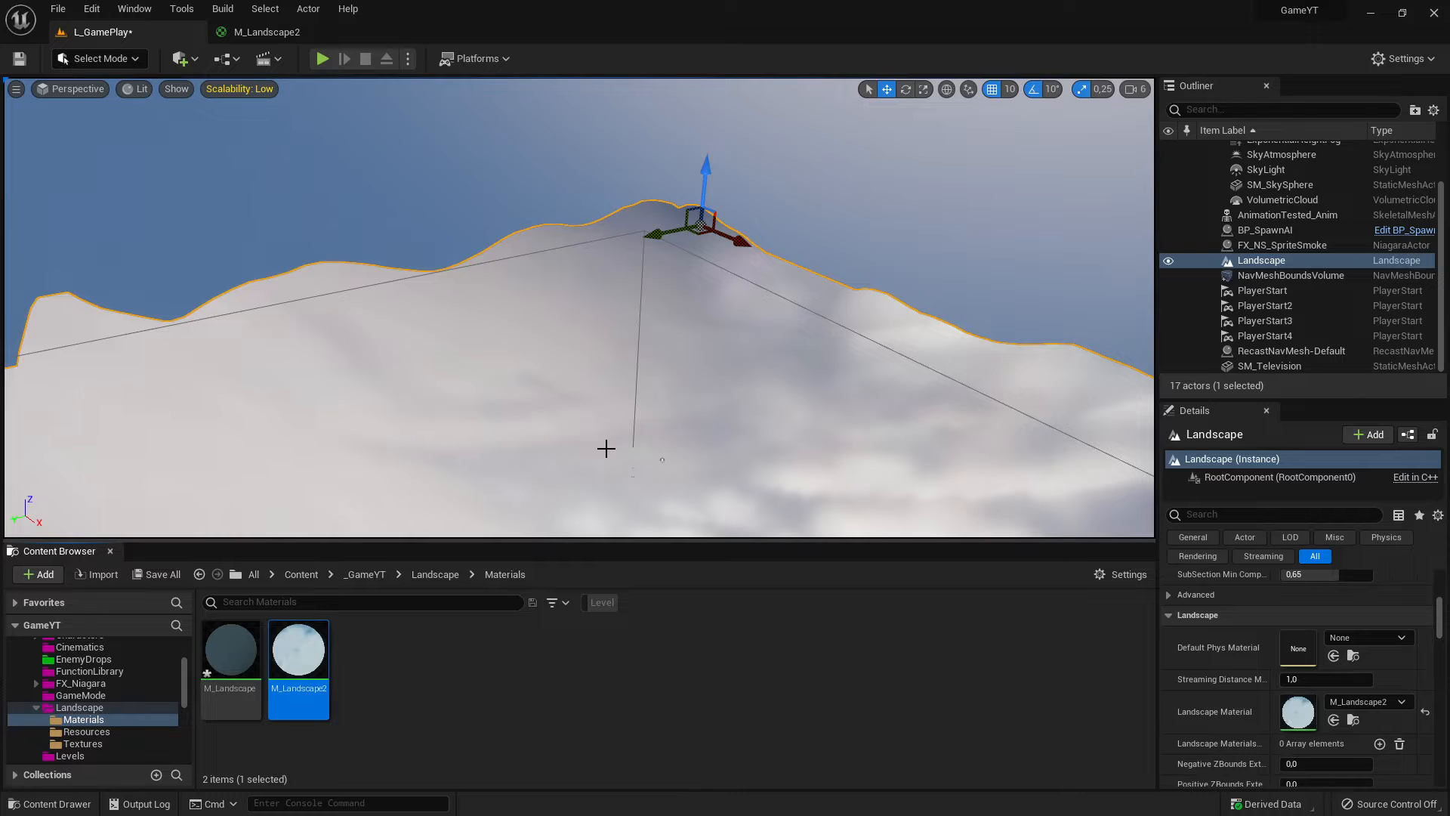
Step: Build only the lighting for the L_GamePlay level
{"action": "right_click_drag", "start_coordinate": [687, 357], "coordinate": [750, 339]}
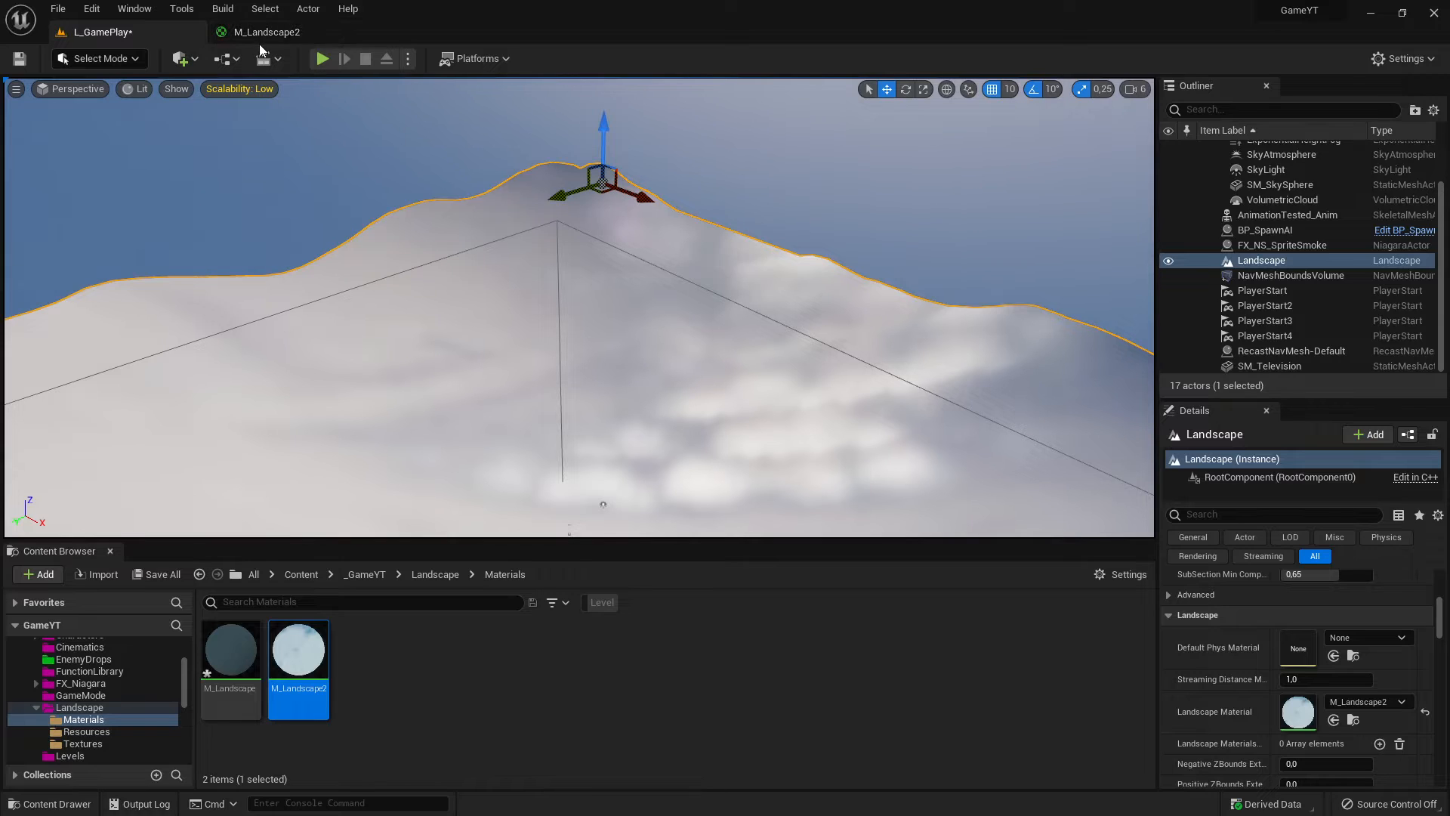
{"action": "left_click", "coordinate": [231, 15]}
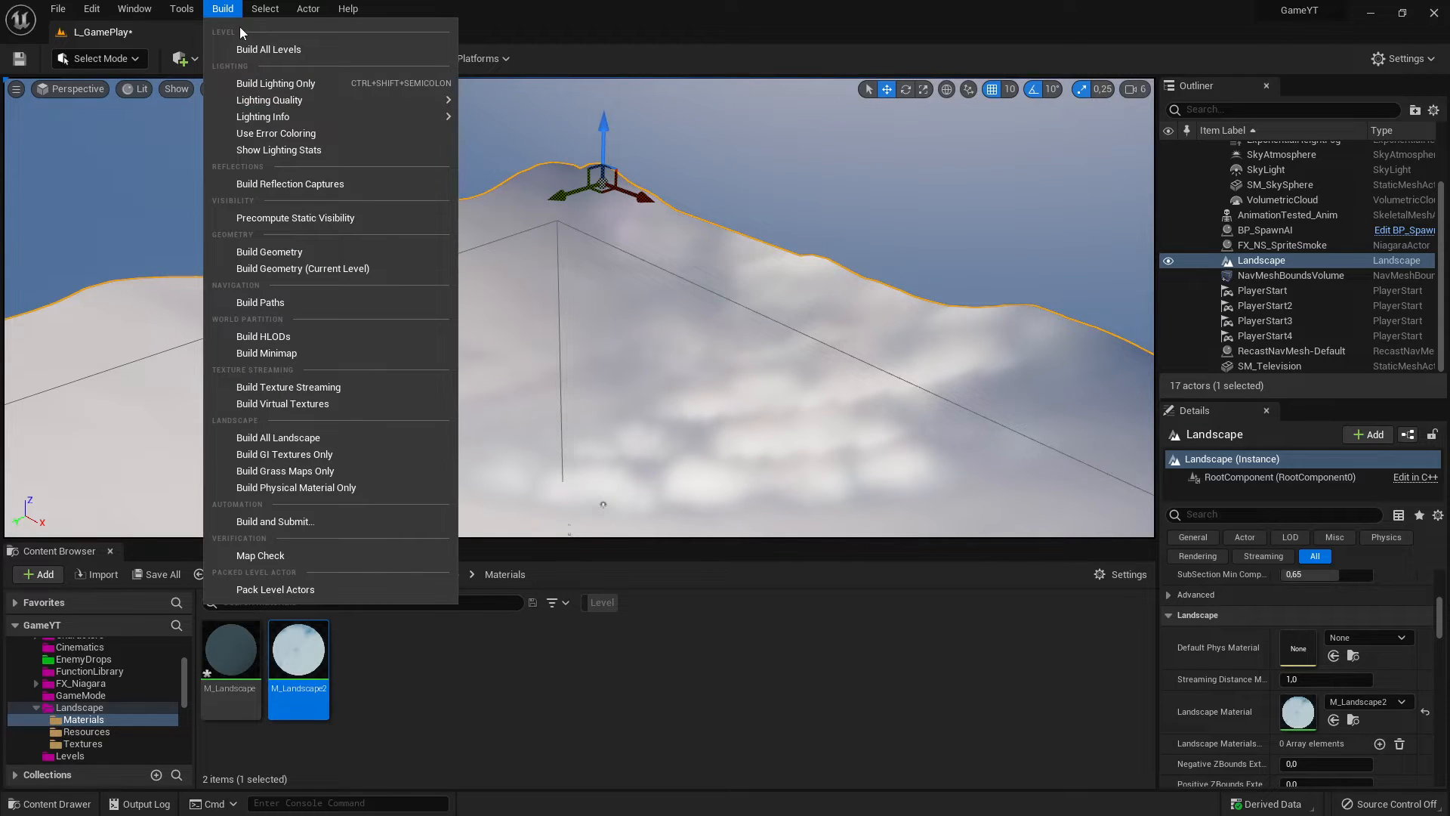
{"action": "left_click", "coordinate": [276, 83]}
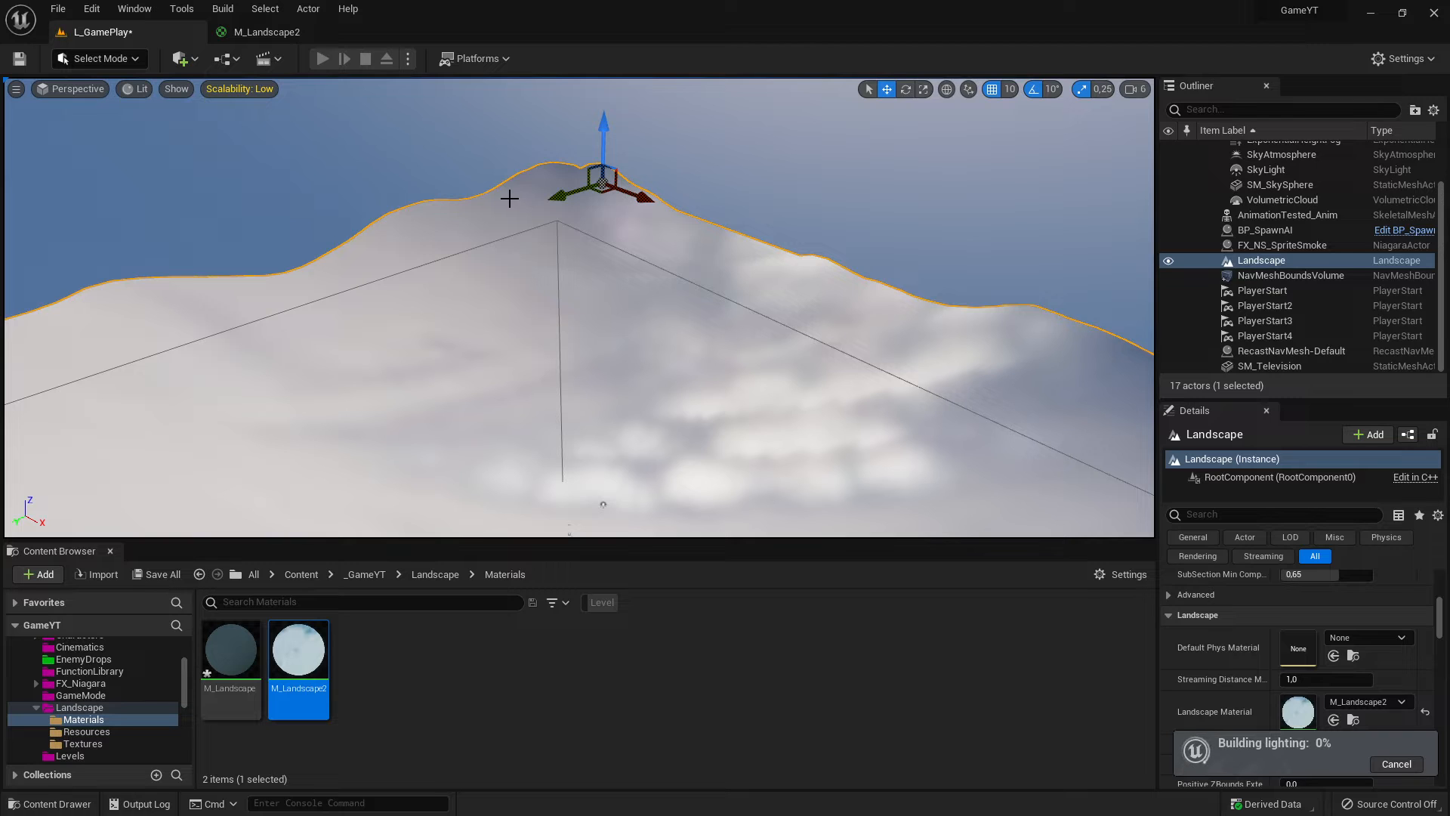
Step: Read the guide's steps on applying the Landscape Material, unbuilt lighting, Landscape Layer Info Objects and Landscape Paint mode
{"action": "key", "text": "alt+Tab"}
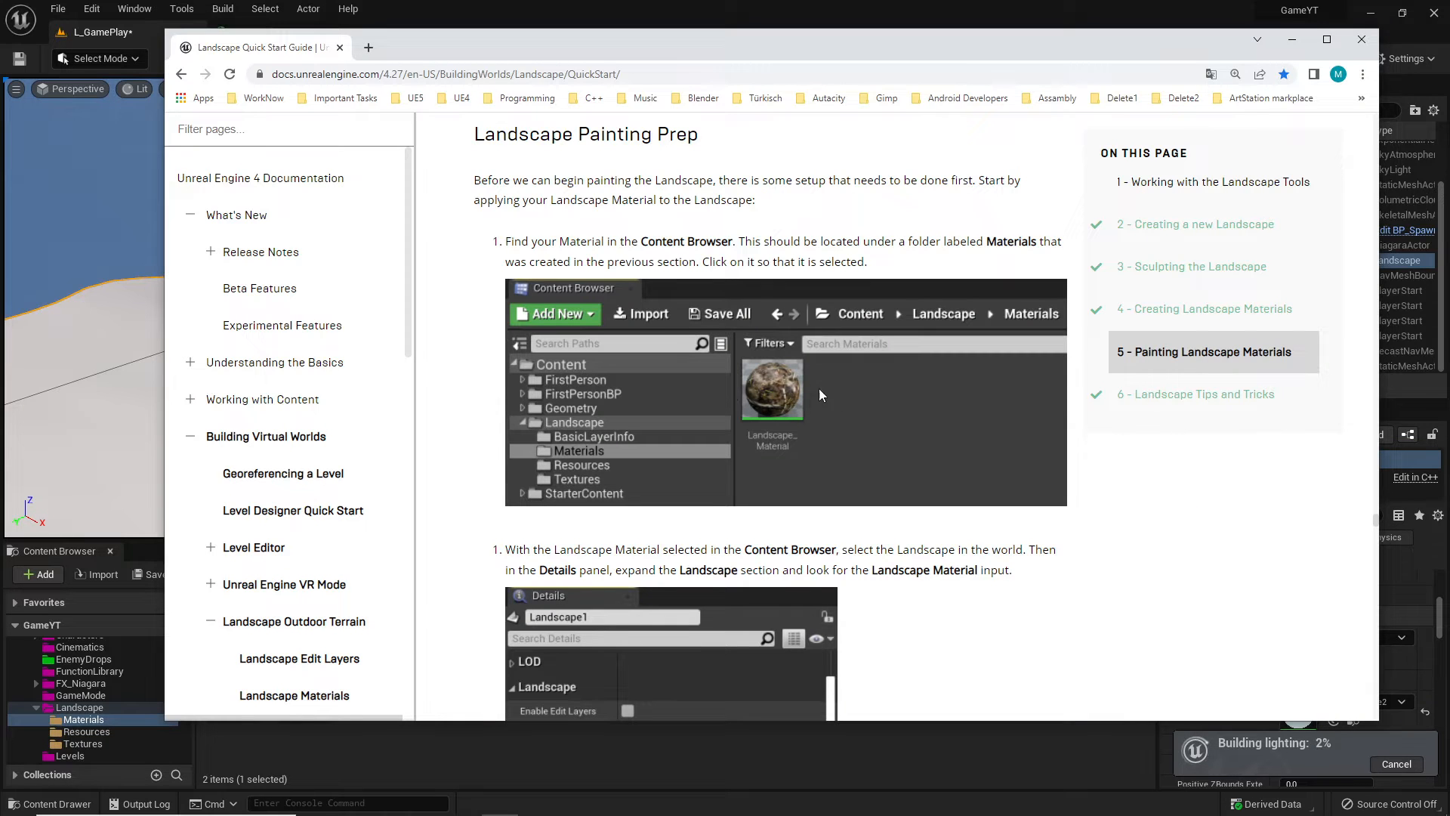
{"action": "scroll", "coordinate": [820, 393], "scroll_direction": "down", "scroll_amount": 2}
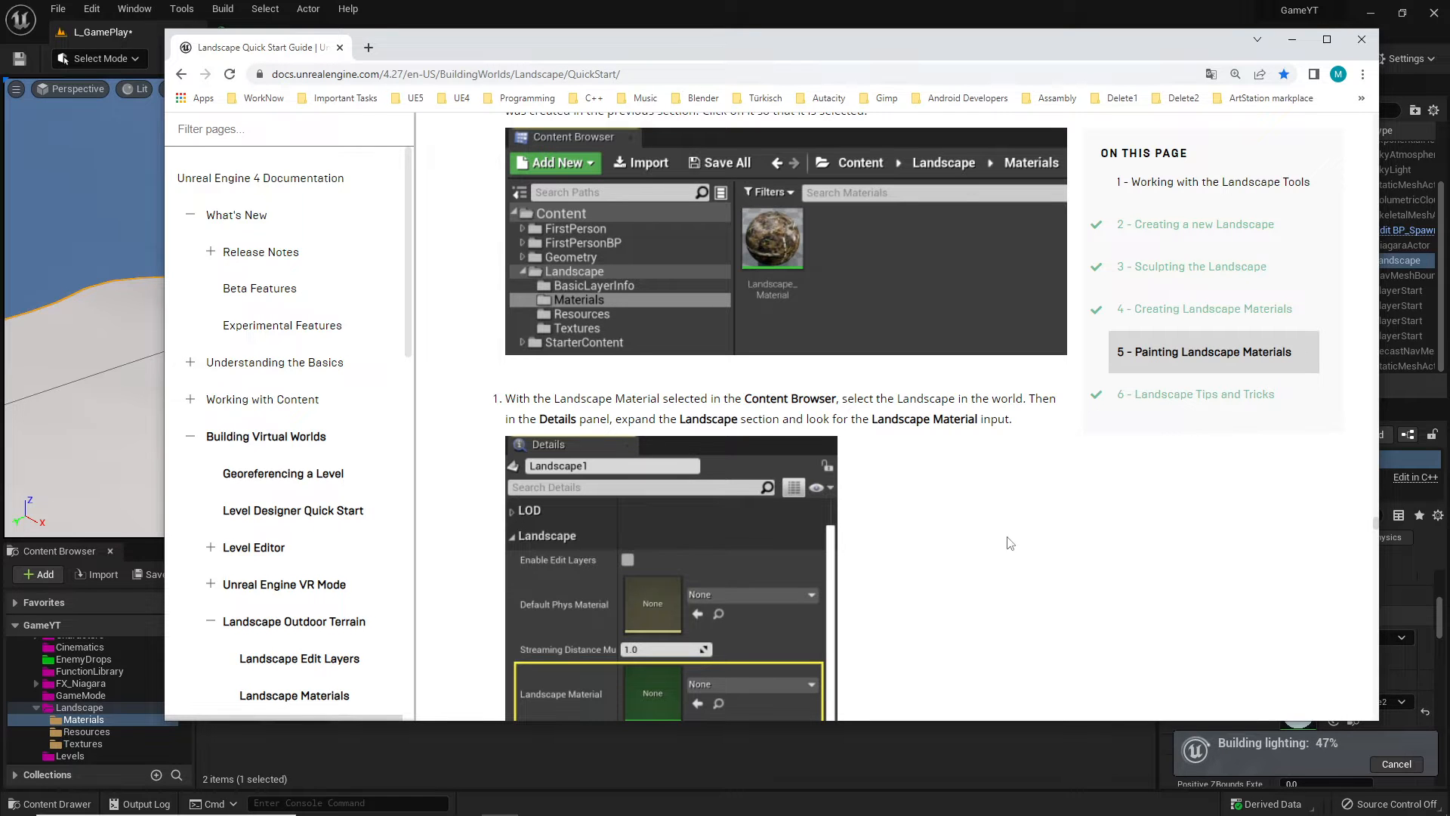
{"action": "scroll", "coordinate": [929, 485], "scroll_direction": "down", "scroll_amount": 2}
{"action": "scroll", "coordinate": [985, 488], "scroll_direction": "down", "scroll_amount": 8}
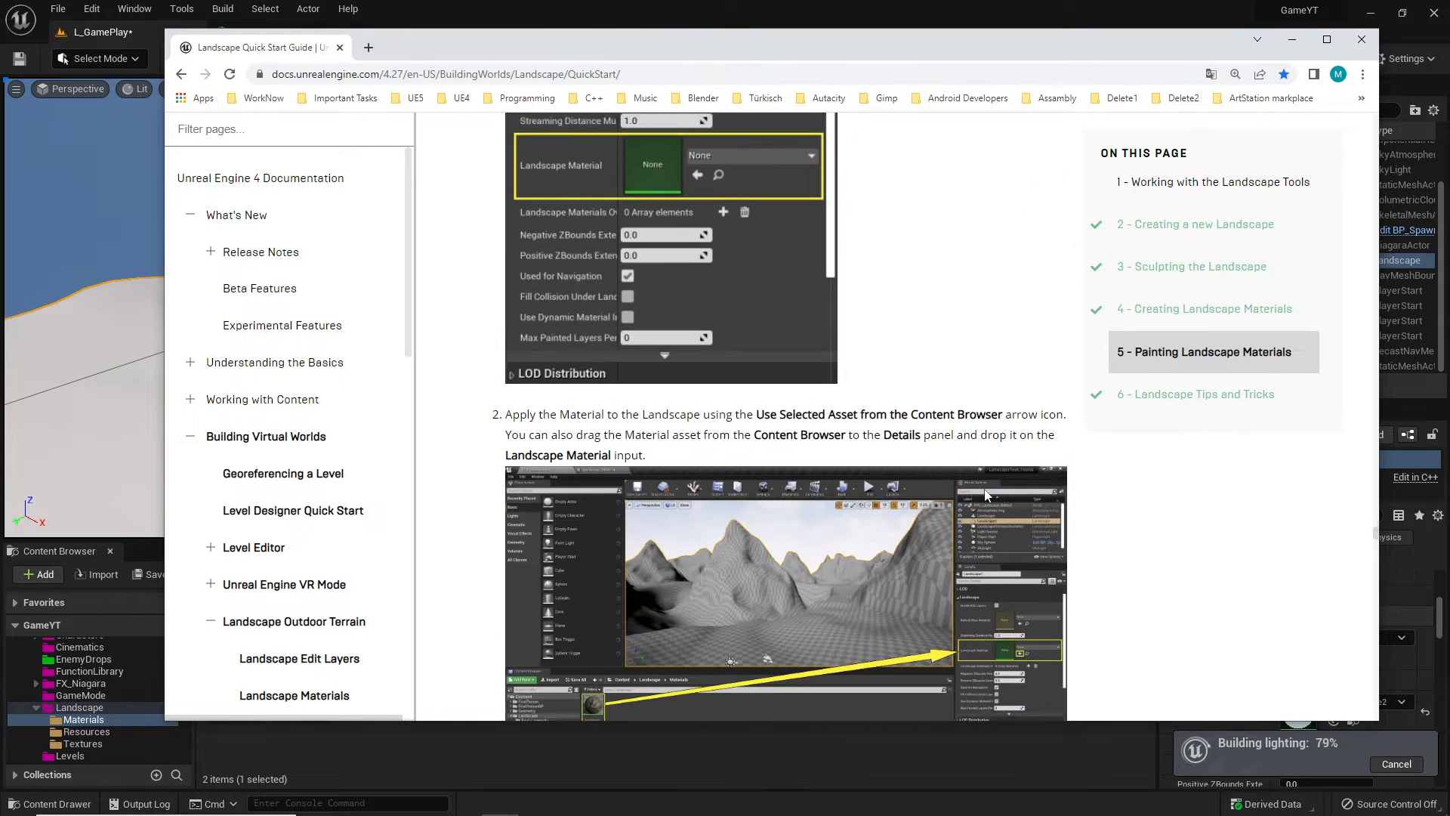
{"action": "scroll", "coordinate": [994, 489], "scroll_direction": "down", "scroll_amount": 3}
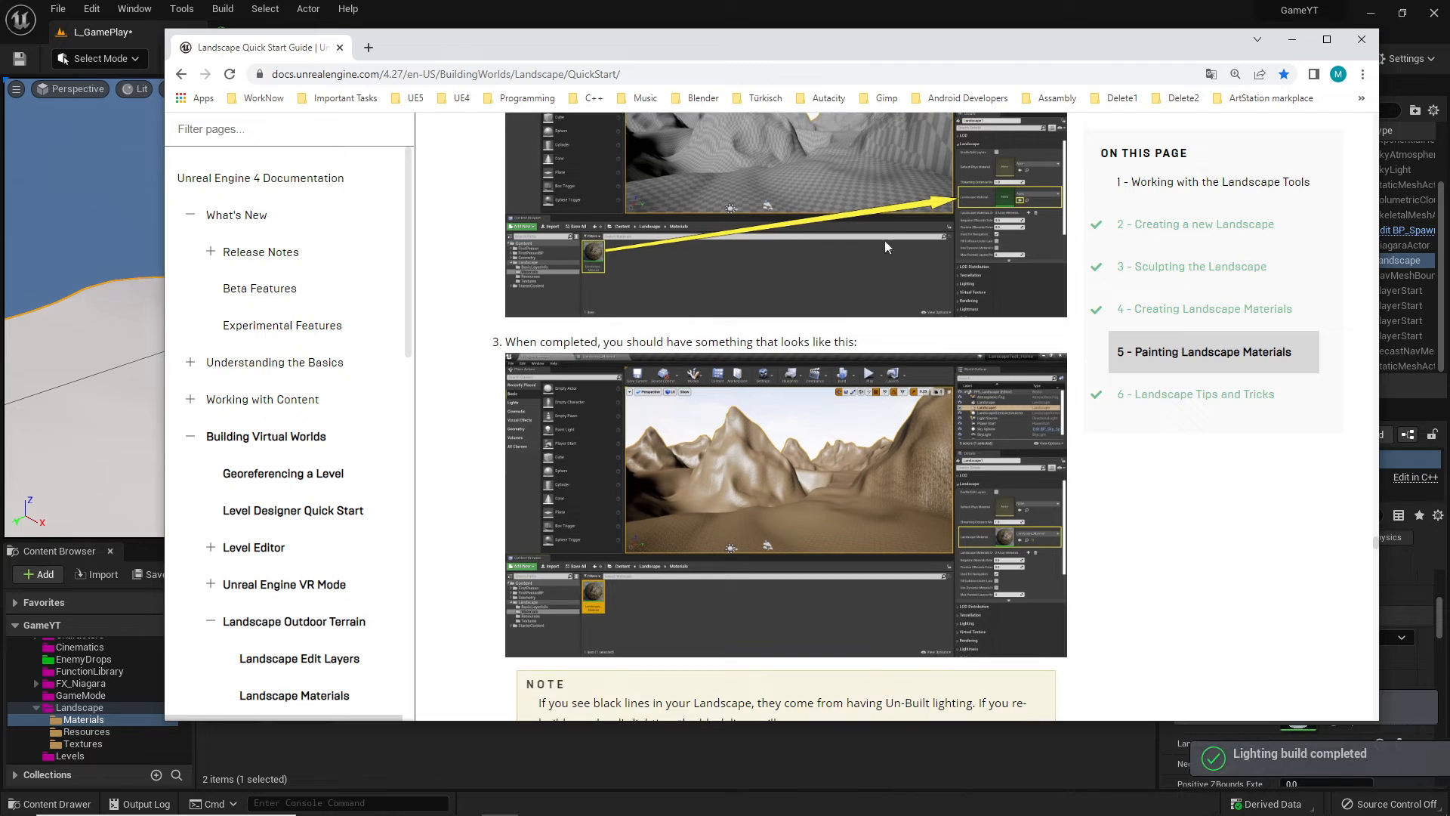
{"action": "scroll", "coordinate": [1050, 287], "scroll_direction": "down", "scroll_amount": 3}
{"action": "scroll", "coordinate": [1051, 291], "scroll_direction": "down", "scroll_amount": 4}
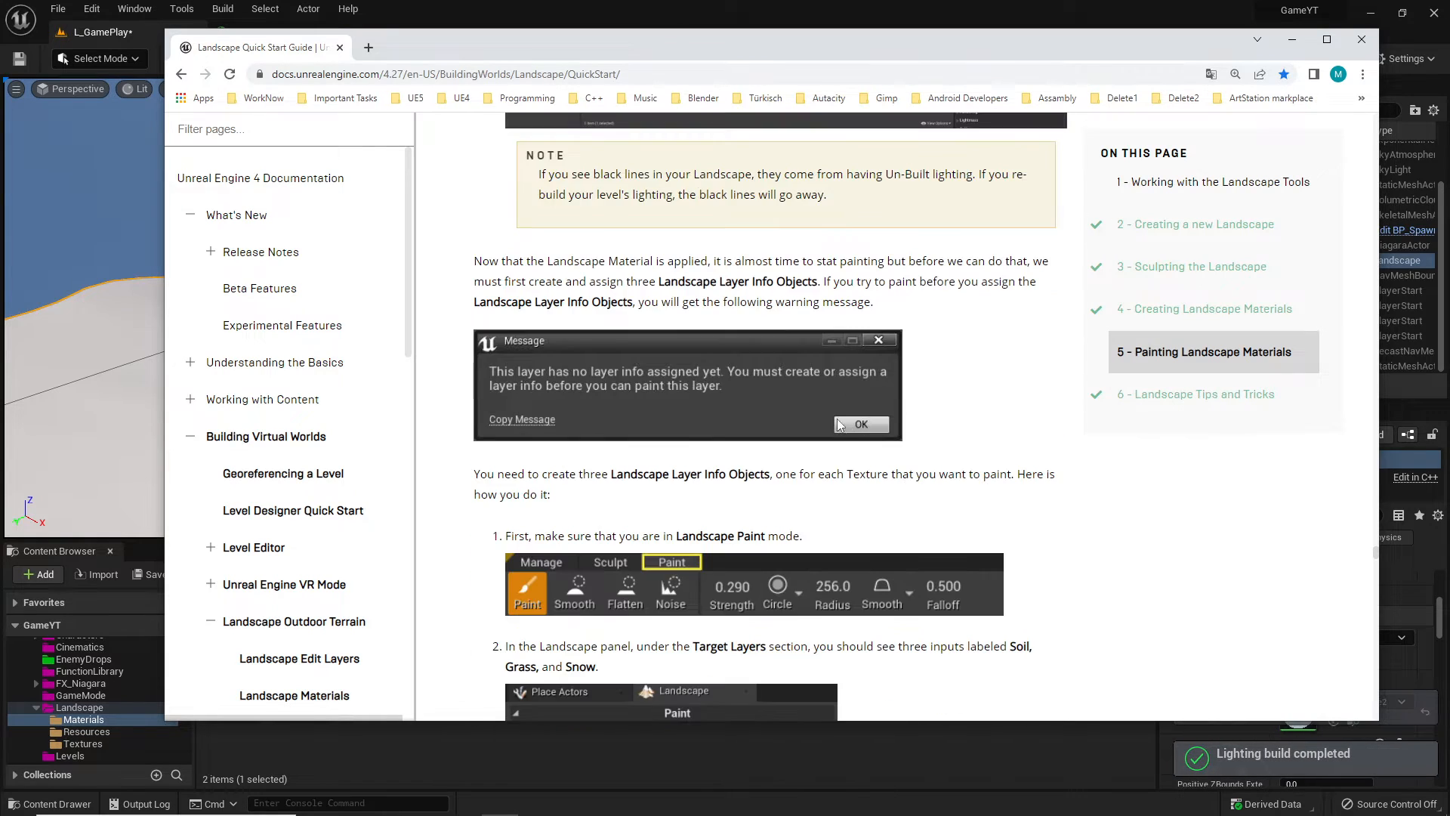
{"action": "scroll", "coordinate": [962, 472], "scroll_direction": "down", "scroll_amount": 3}
{"action": "scroll", "coordinate": [895, 468], "scroll_direction": "up", "scroll_amount": 2}
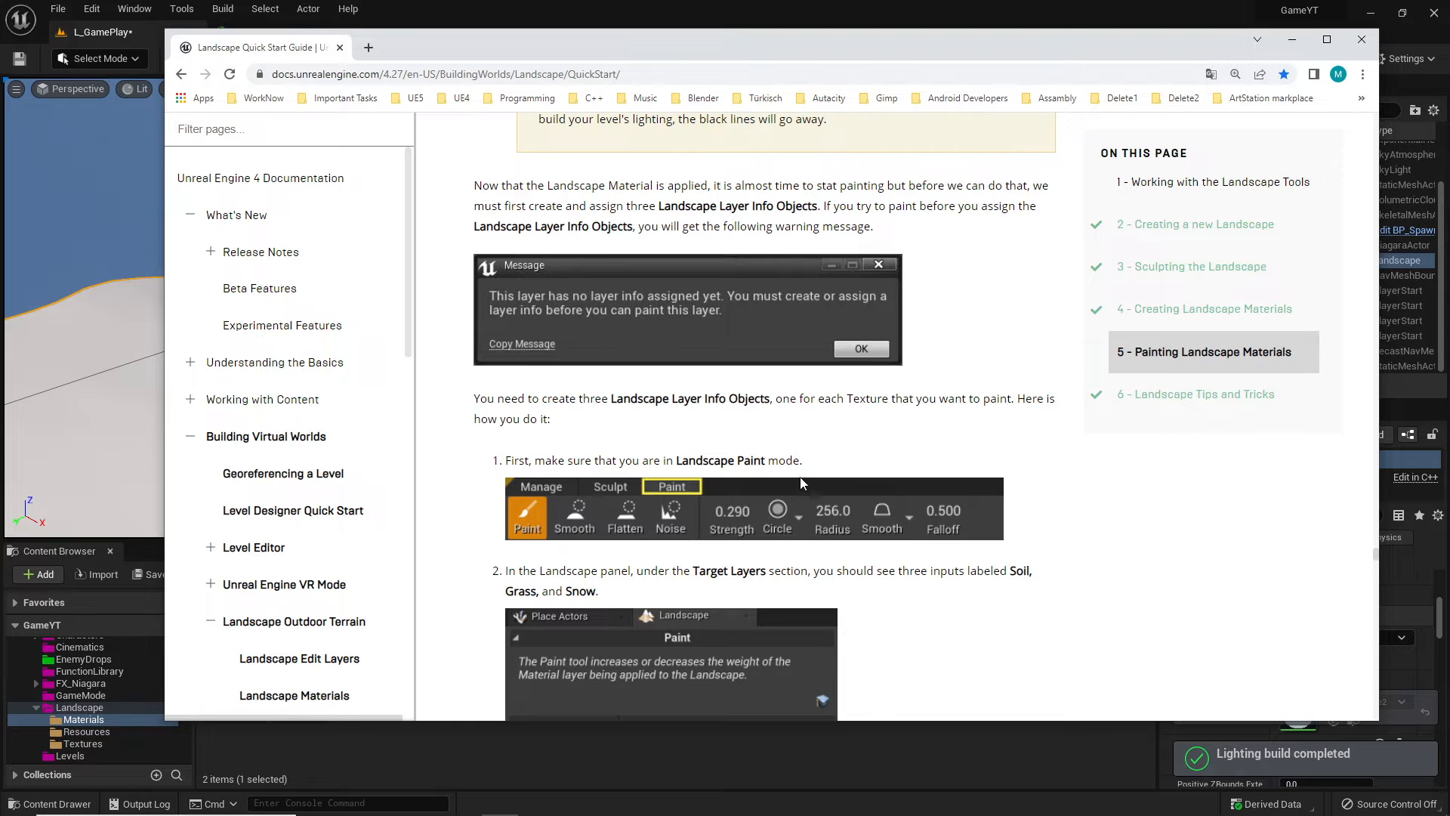
{"action": "scroll", "coordinate": [853, 462], "scroll_direction": "down", "scroll_amount": 3}
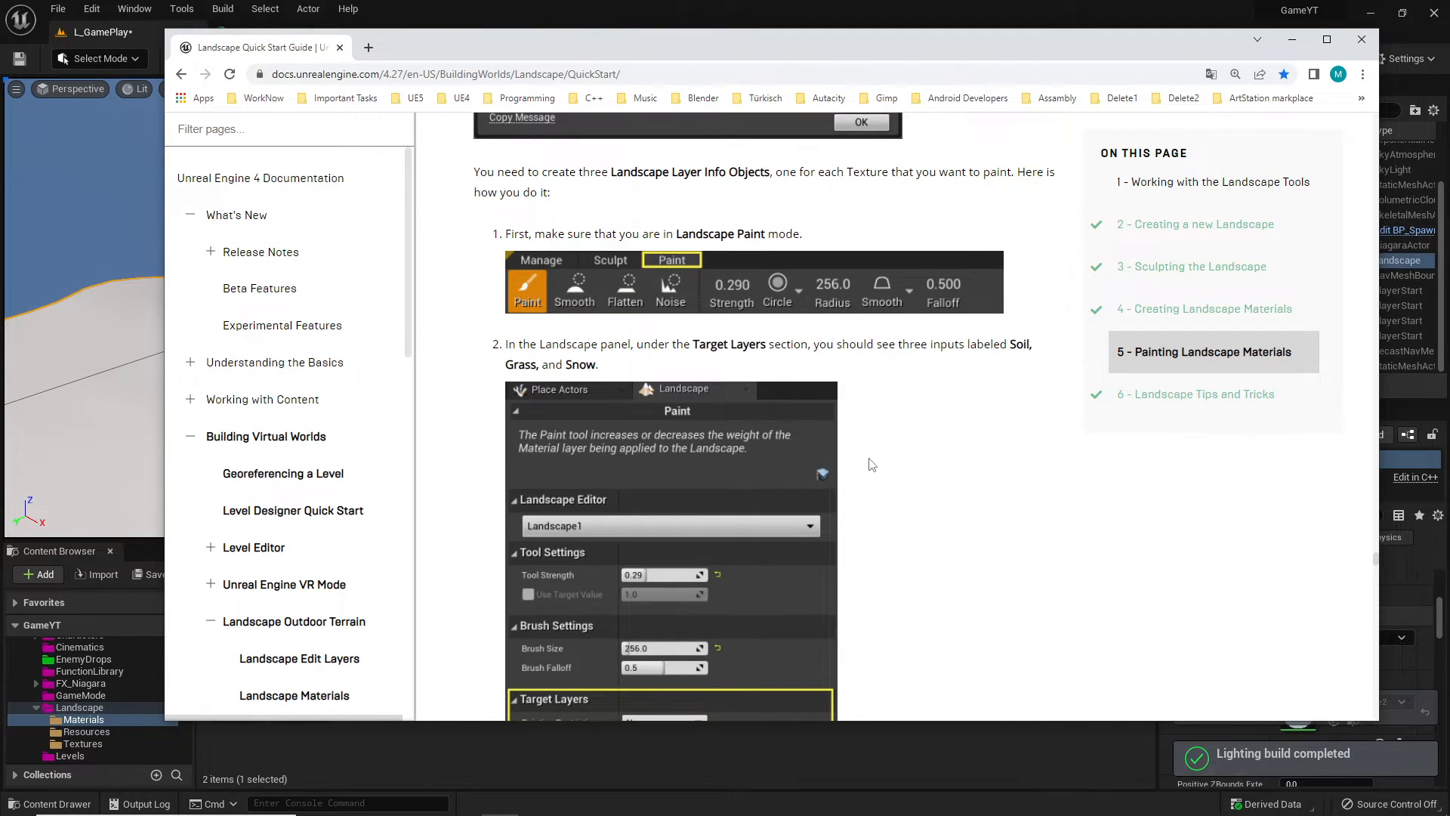
{"action": "scroll", "coordinate": [876, 472], "scroll_direction": "down", "scroll_amount": 2}
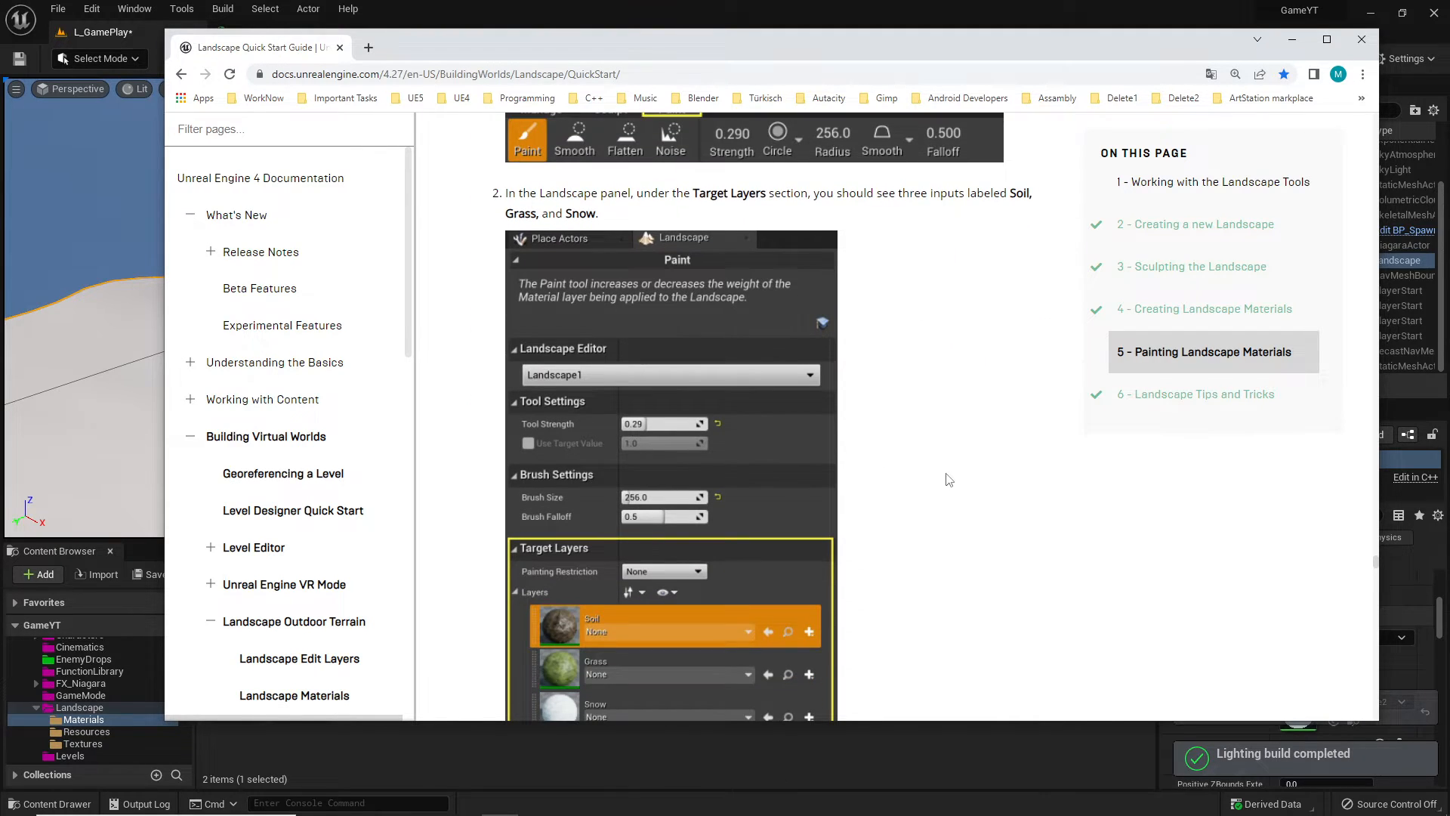
Step: Return to Unreal Editor, close the Message Log, and enter Landscape Paint mode with the Snow target layer selected
{"action": "key", "text": "alt+Tab"}
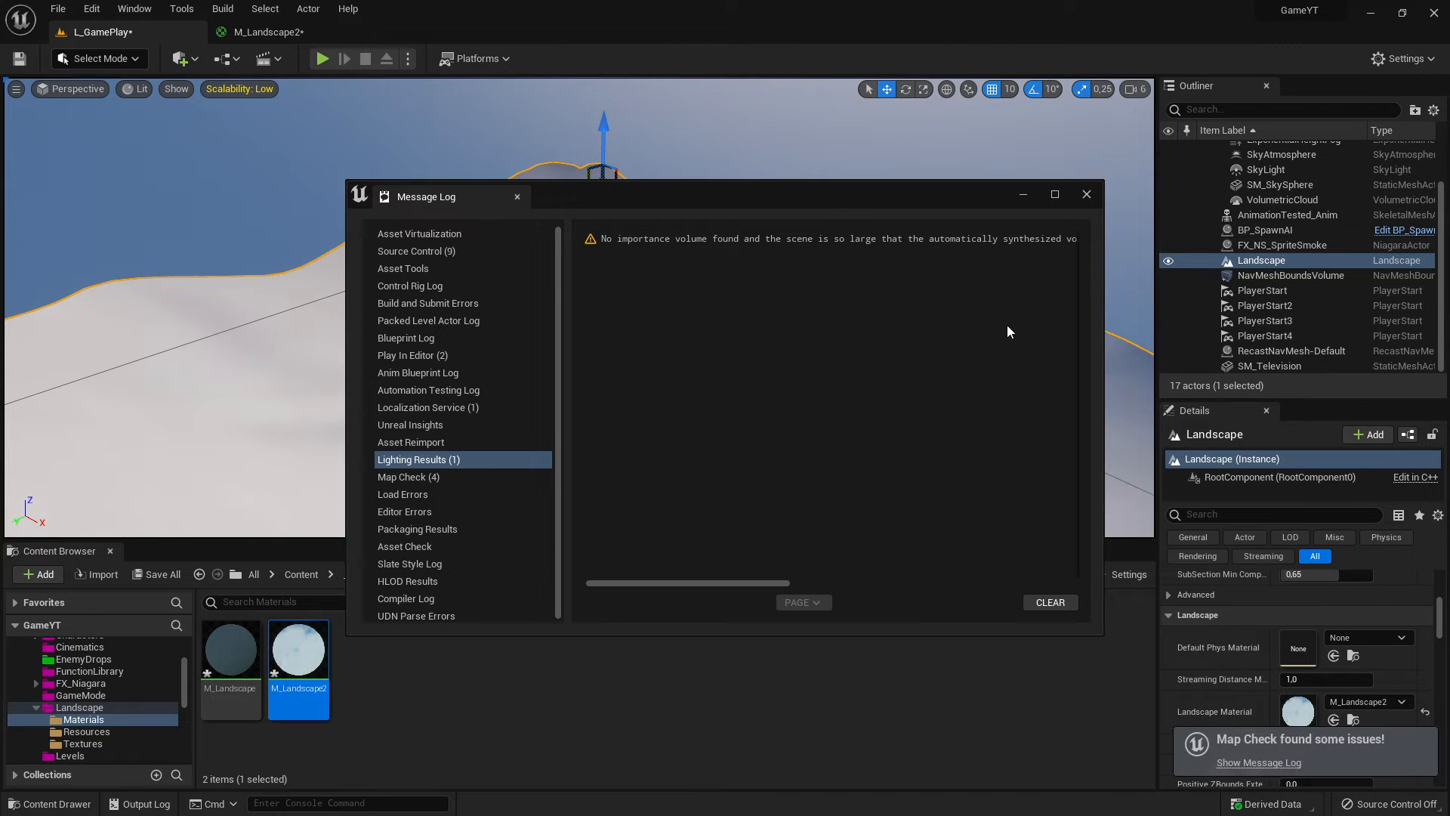
{"action": "left_click", "coordinate": [1087, 194]}
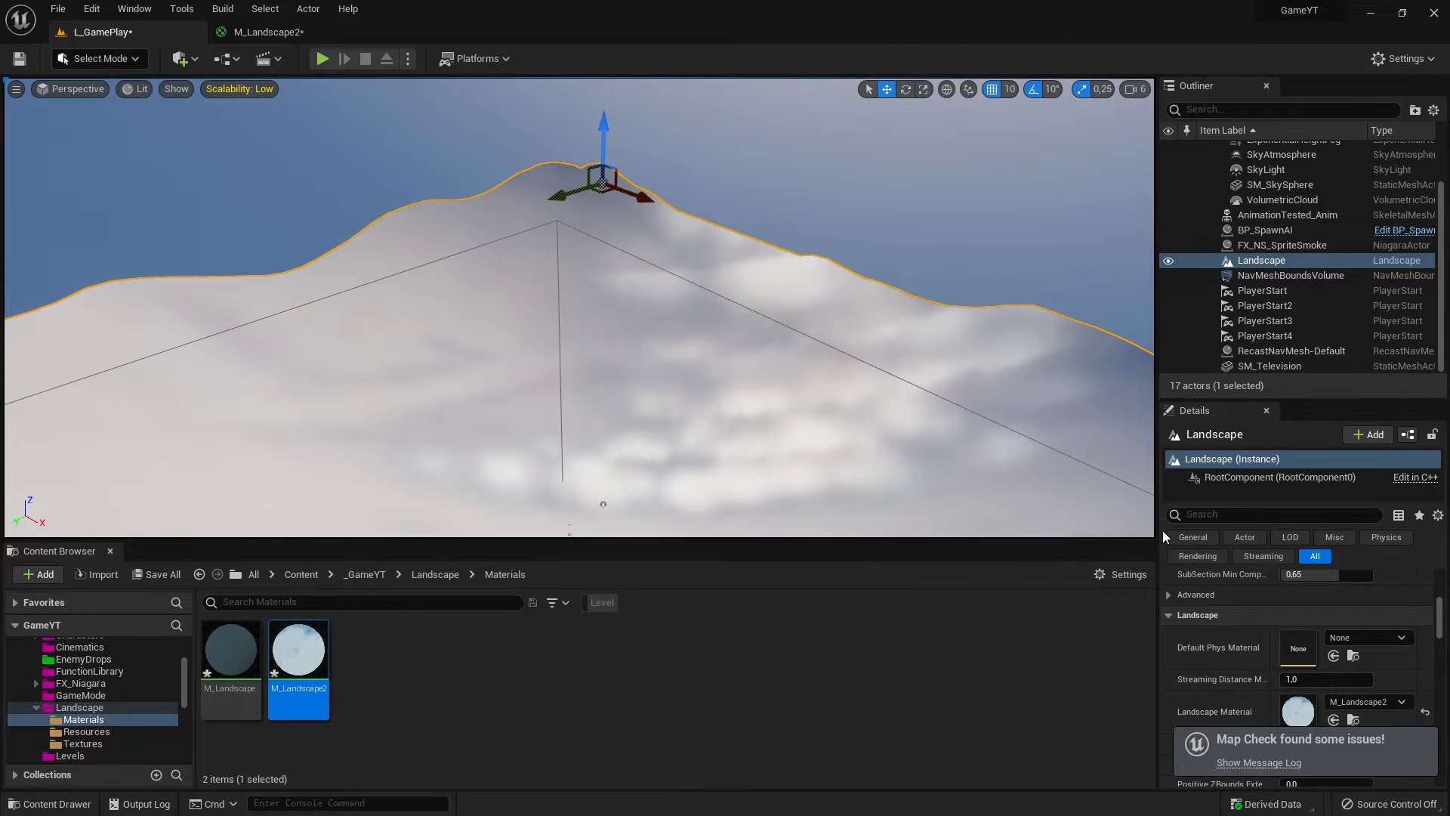
{"action": "left_click", "coordinate": [119, 64]}
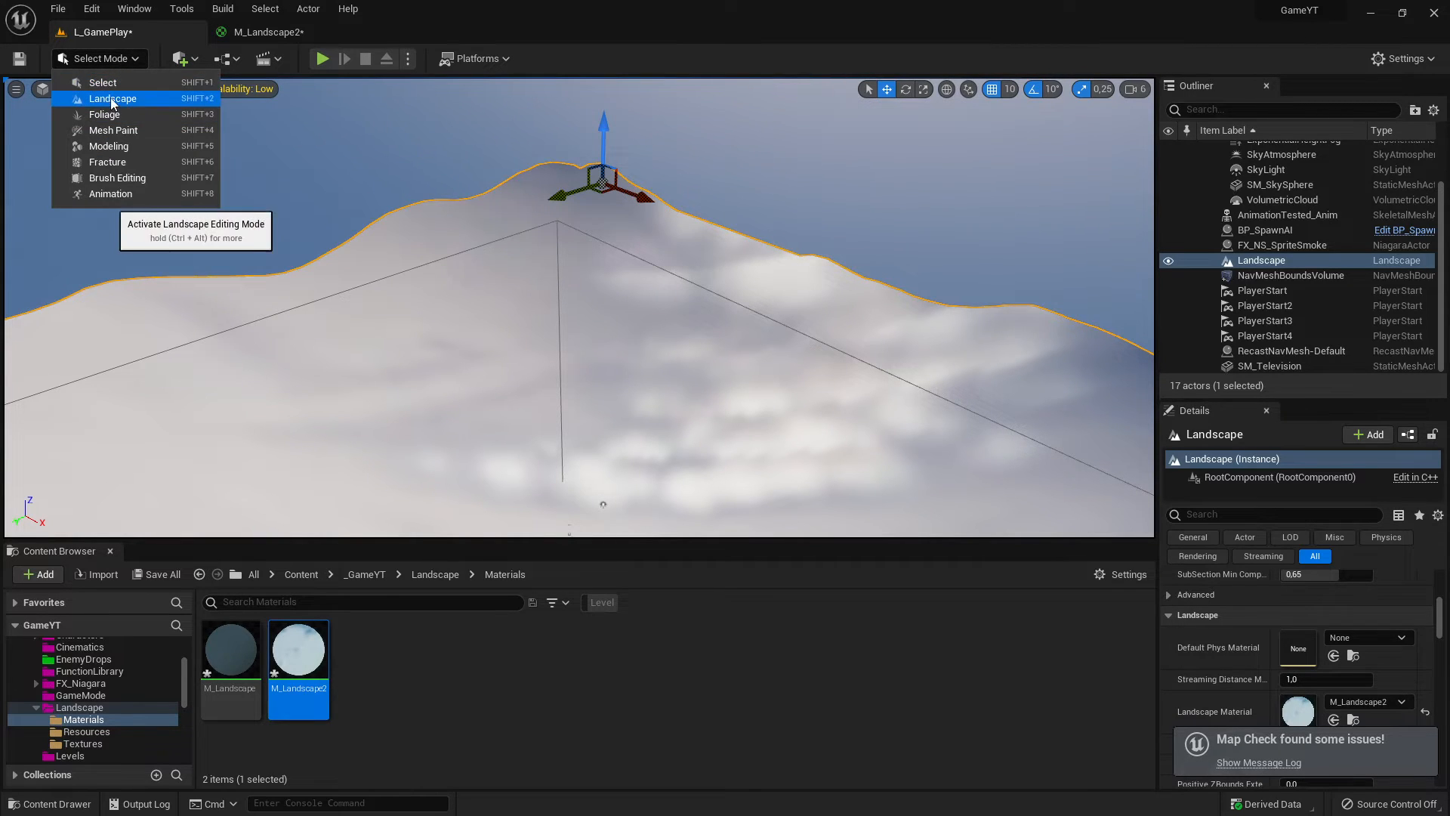
{"action": "left_click", "coordinate": [114, 99]}
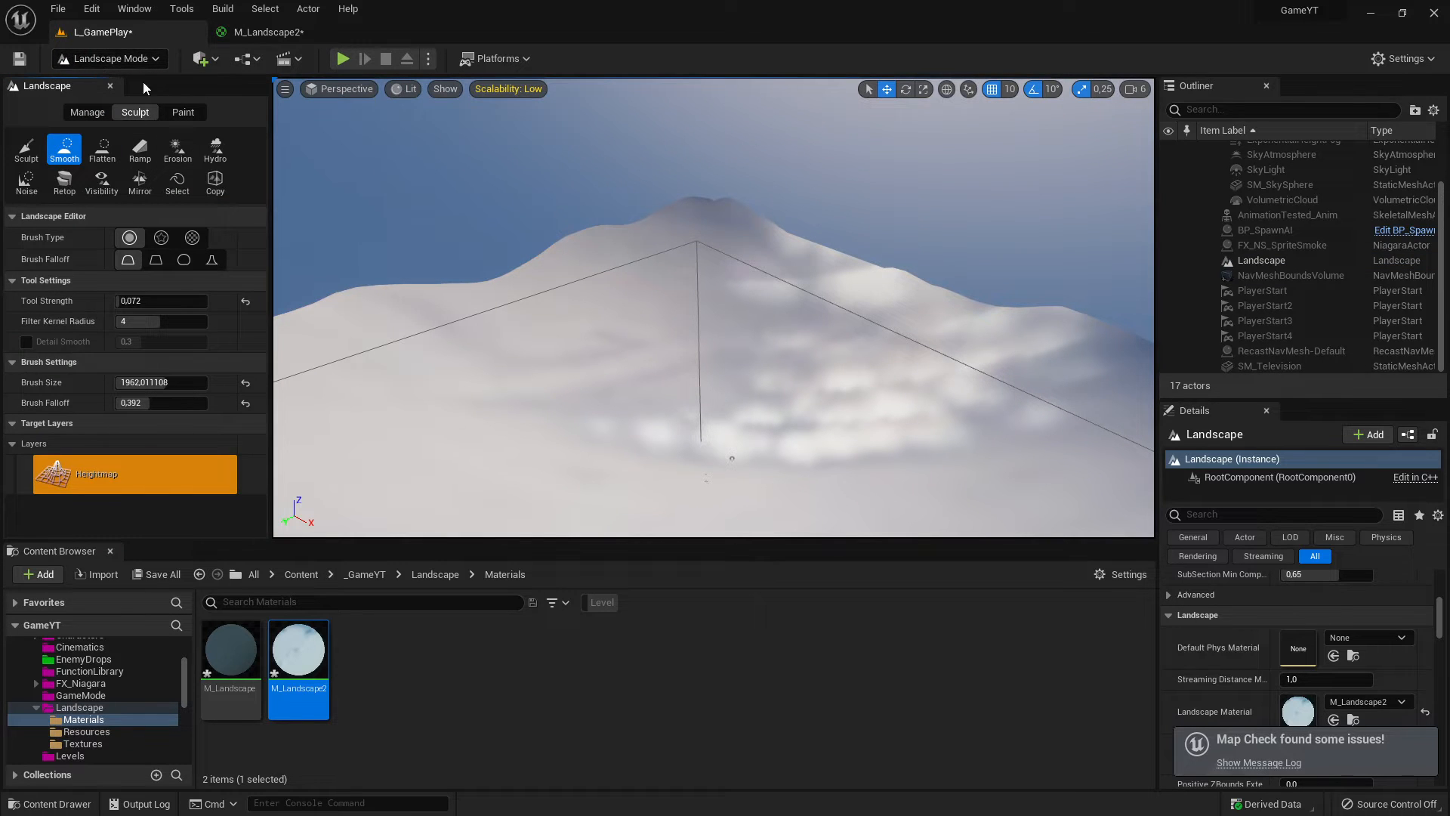
{"action": "left_click", "coordinate": [188, 112]}
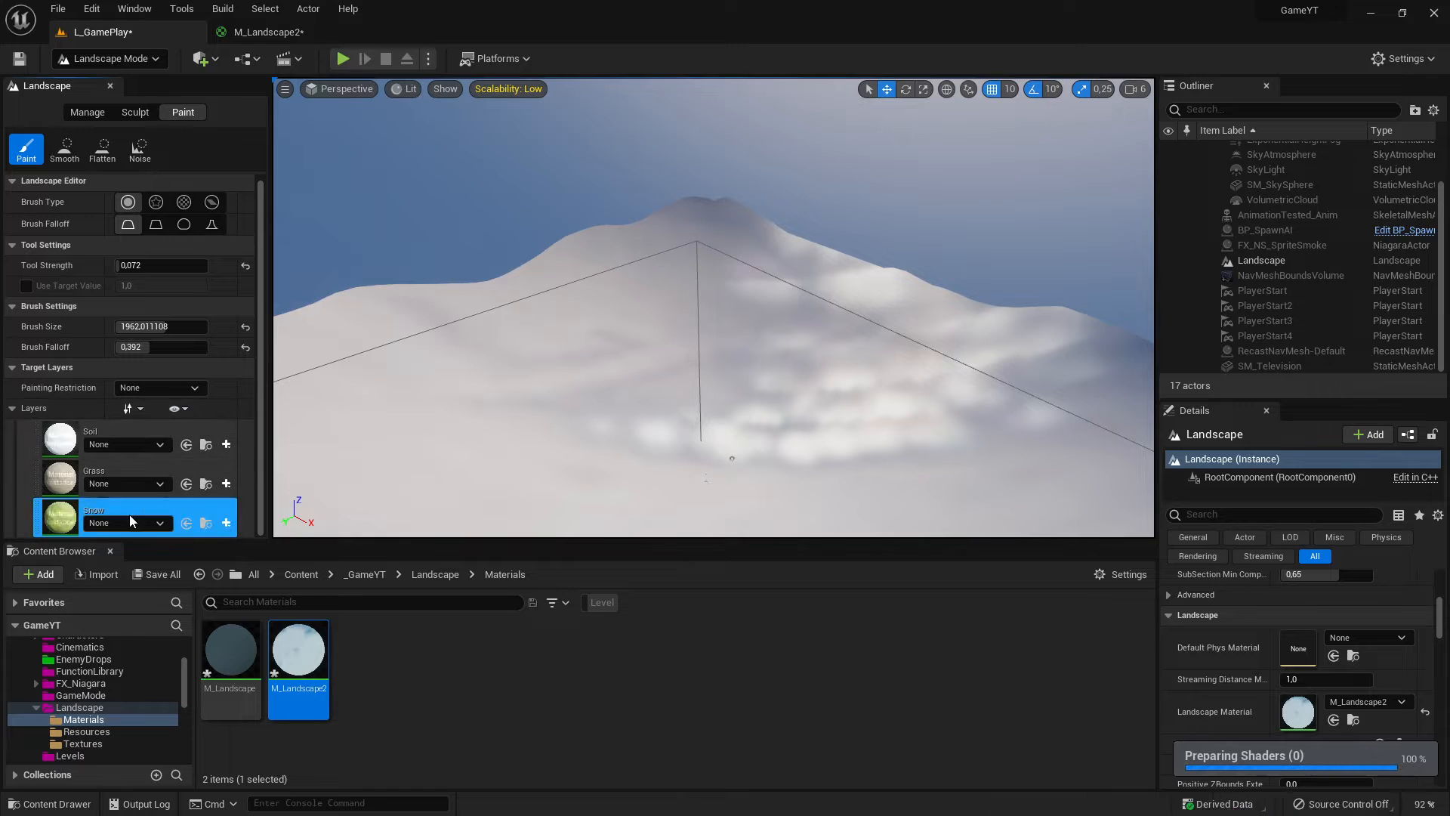
{"action": "left_click", "coordinate": [70, 510]}
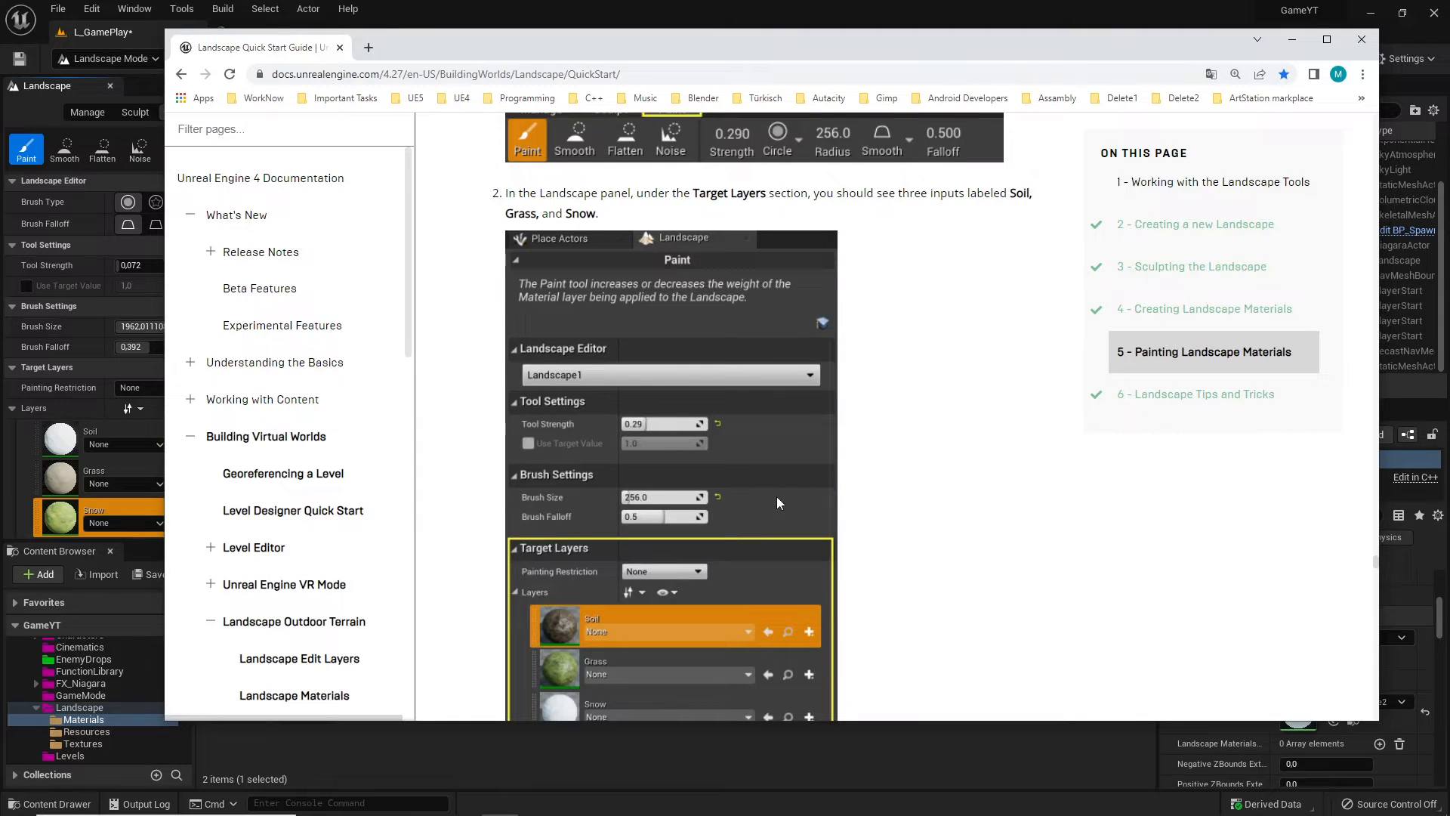
Step: Review the guide's instructions for the Soil, Grass and Snow target layers, and return to Unreal Editor
{"action": "scroll", "coordinate": [793, 392], "scroll_direction": "up", "scroll_amount": 2}
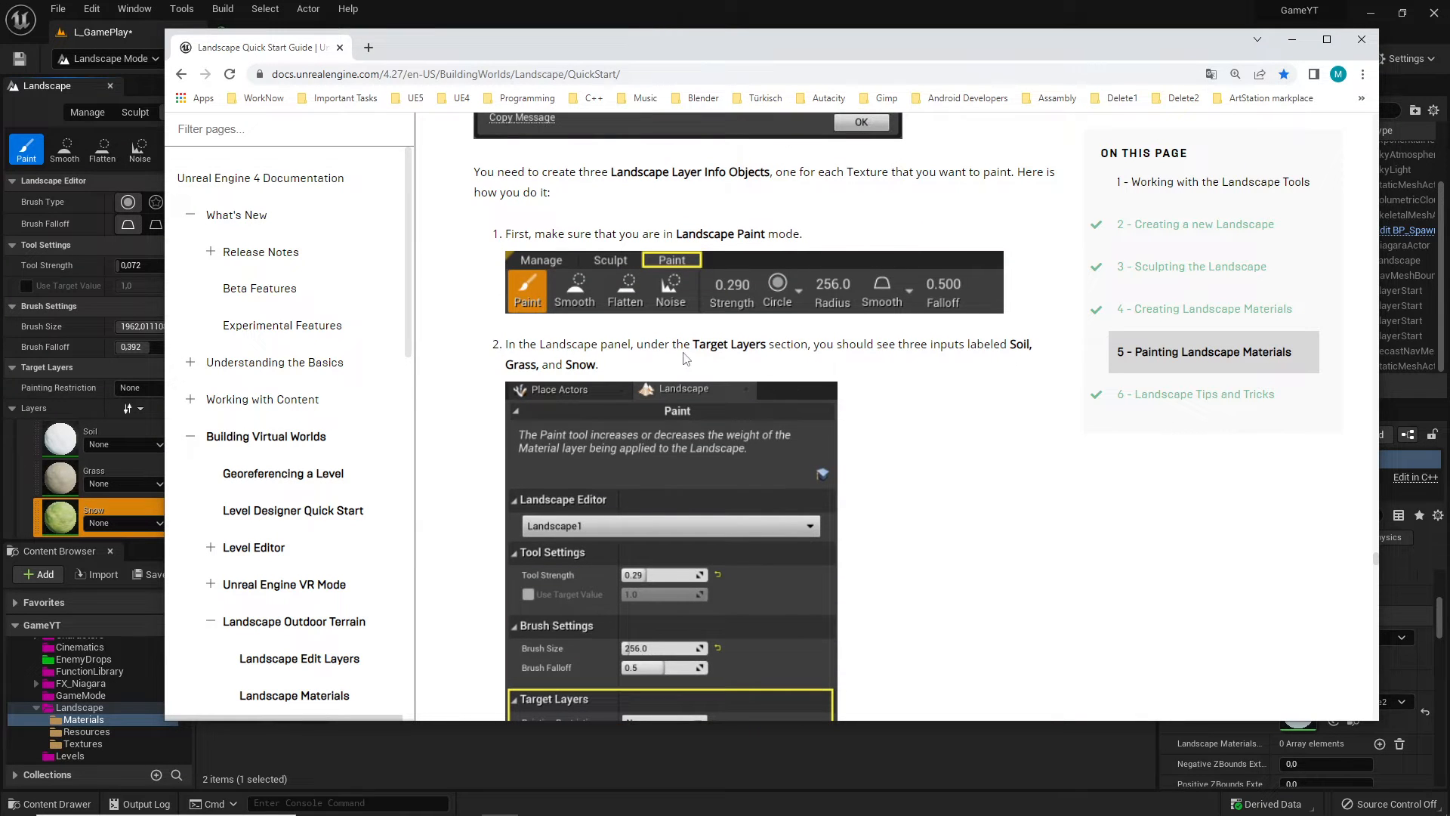
{"action": "scroll", "coordinate": [834, 497], "scroll_direction": "down", "scroll_amount": 5}
{"action": "key", "text": "alt+Tab"}
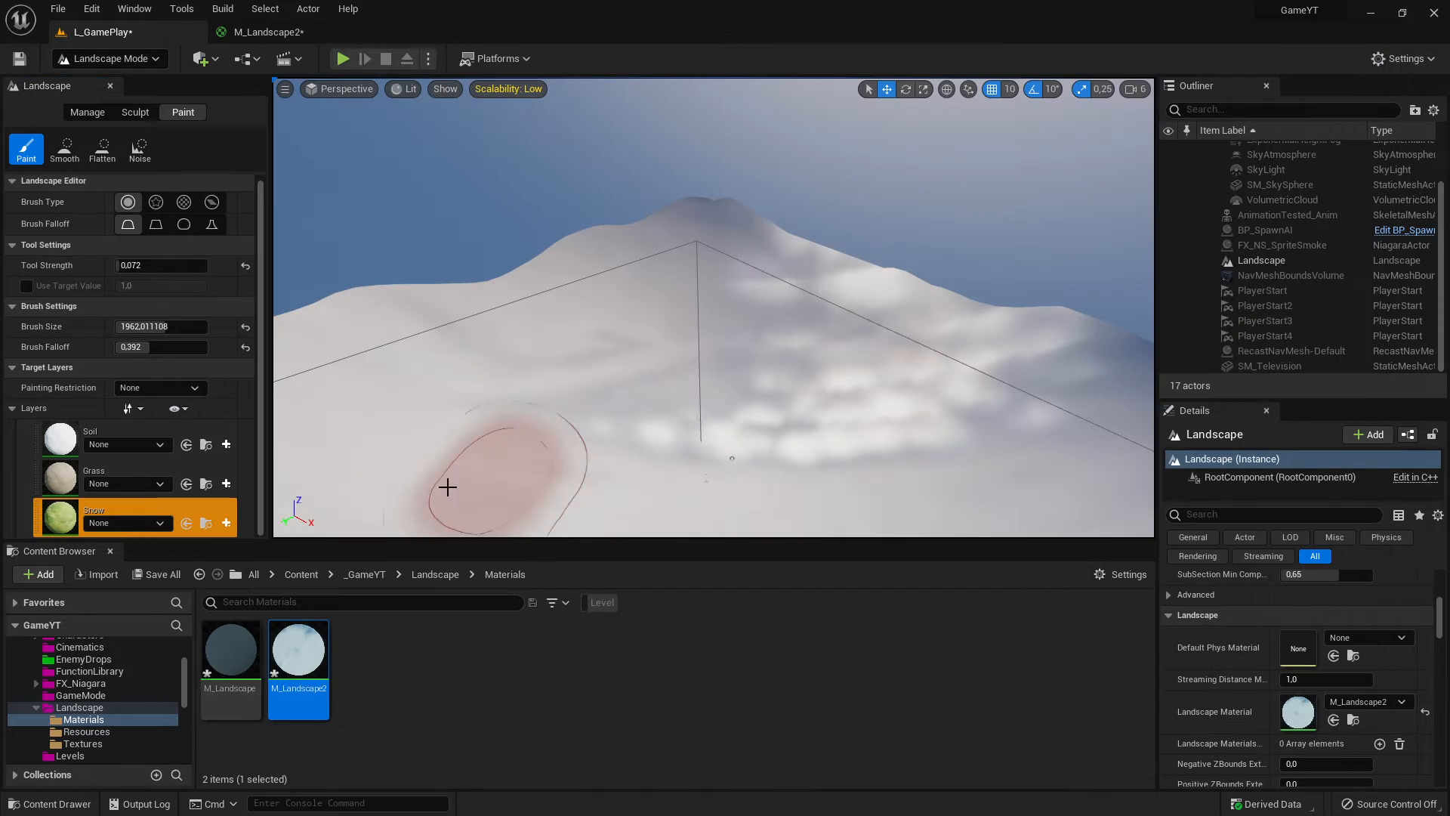
Step: Try to create the weight-blended Soil_LayerInfo object for the Soil layer in the Landscape/Resources folder
{"action": "left_click", "coordinate": [227, 444]}
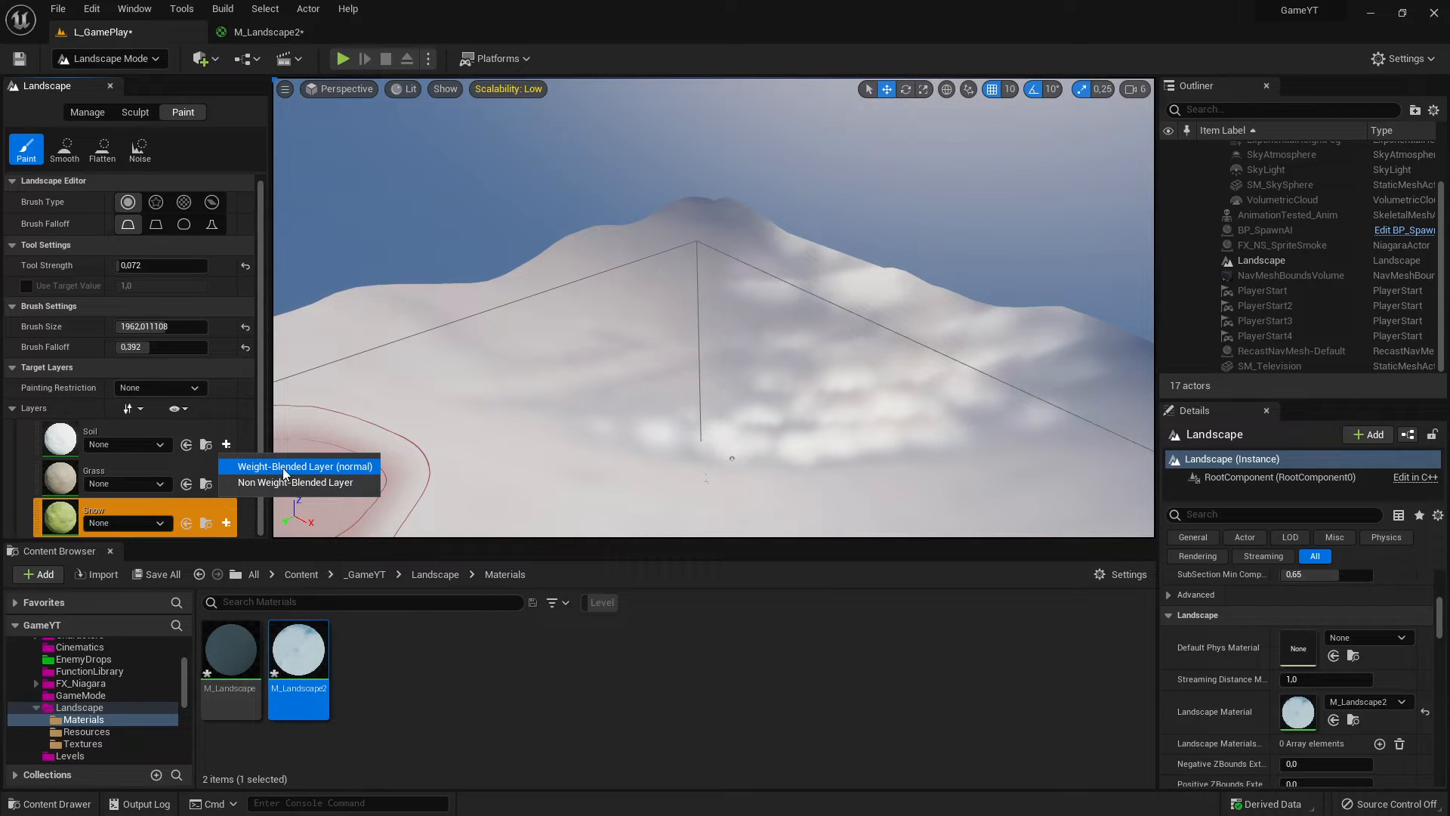
{"action": "left_click", "coordinate": [312, 469]}
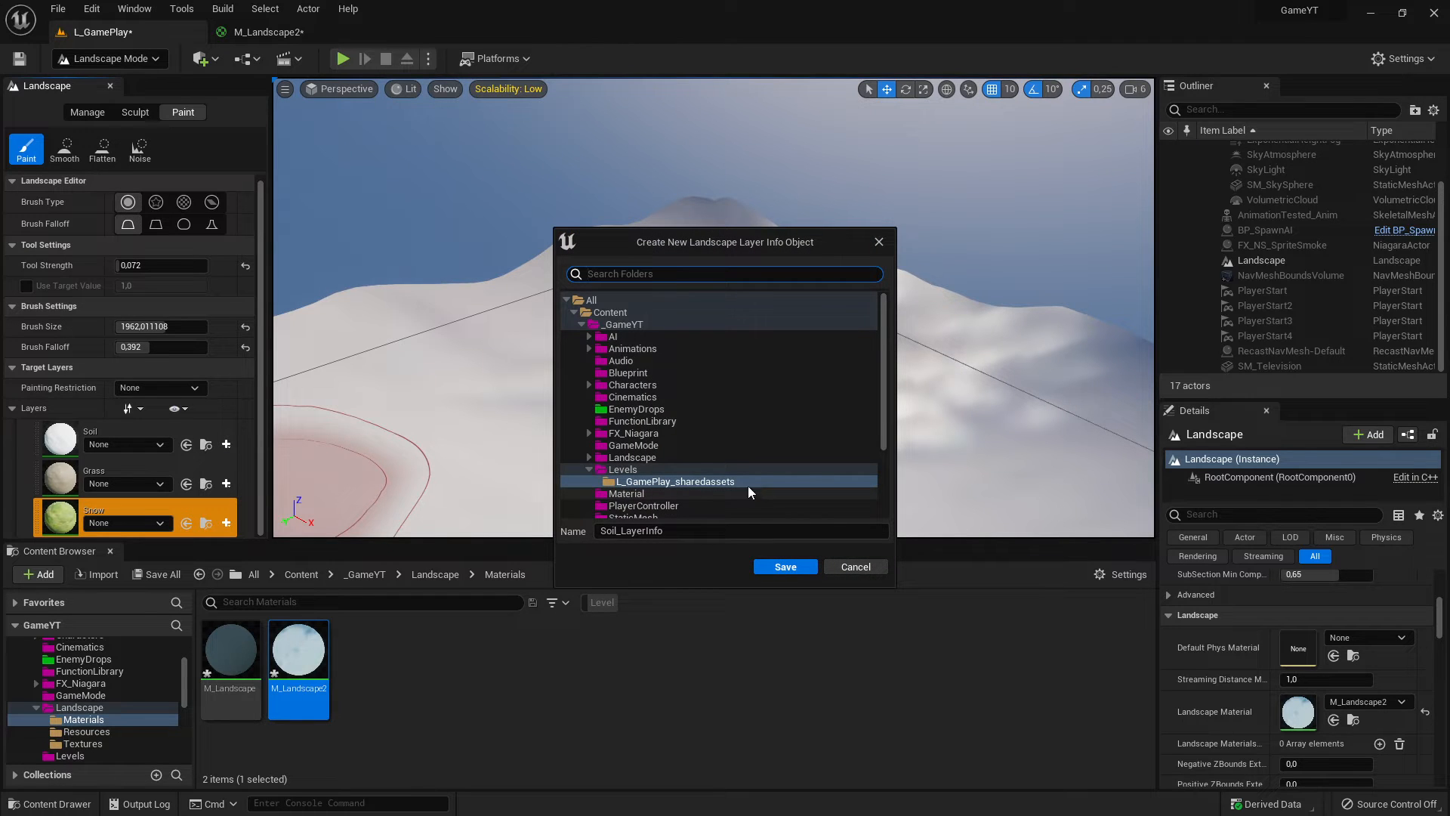
{"action": "left_click", "coordinate": [590, 457]}
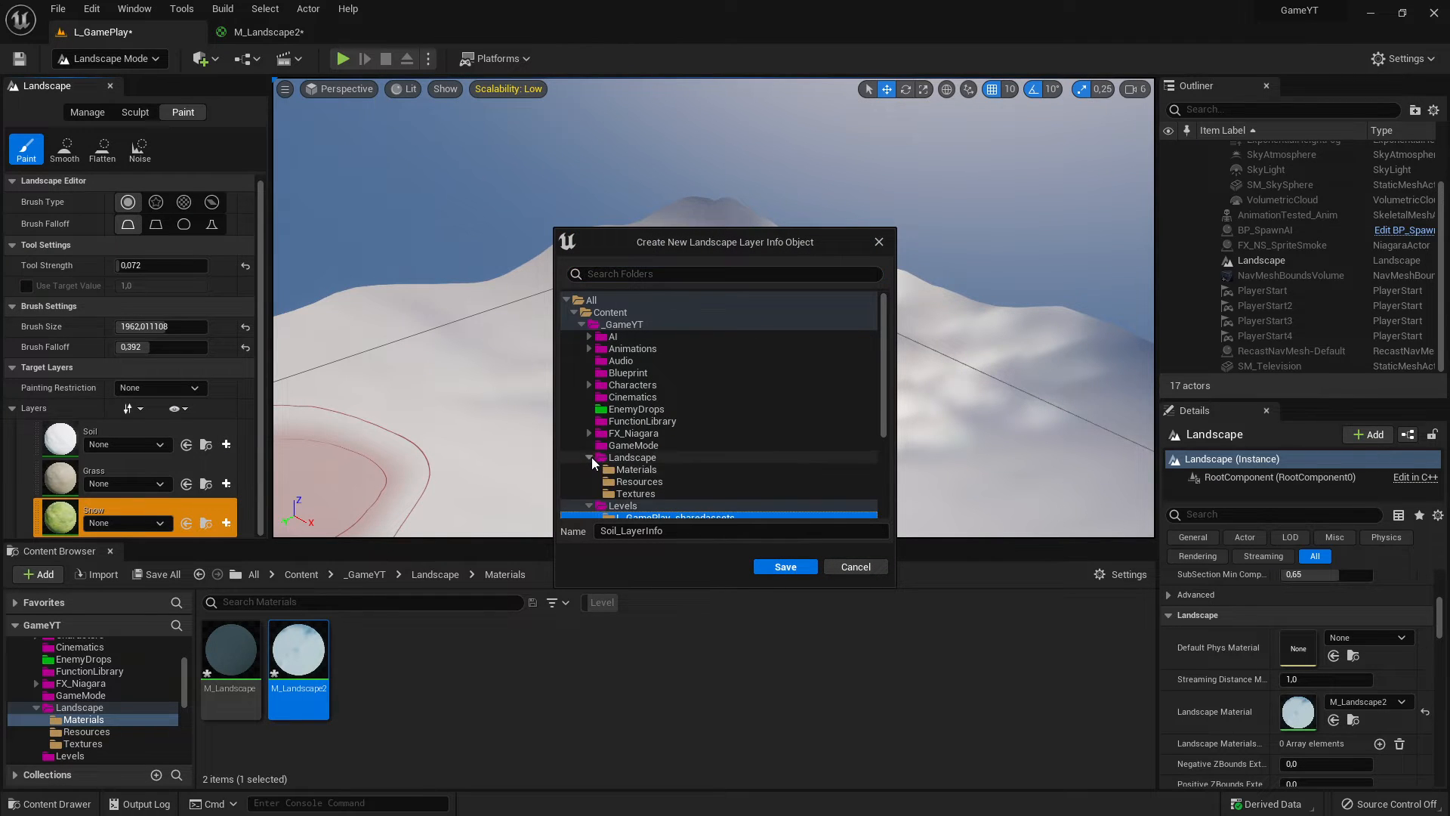
{"action": "left_click", "coordinate": [644, 483]}
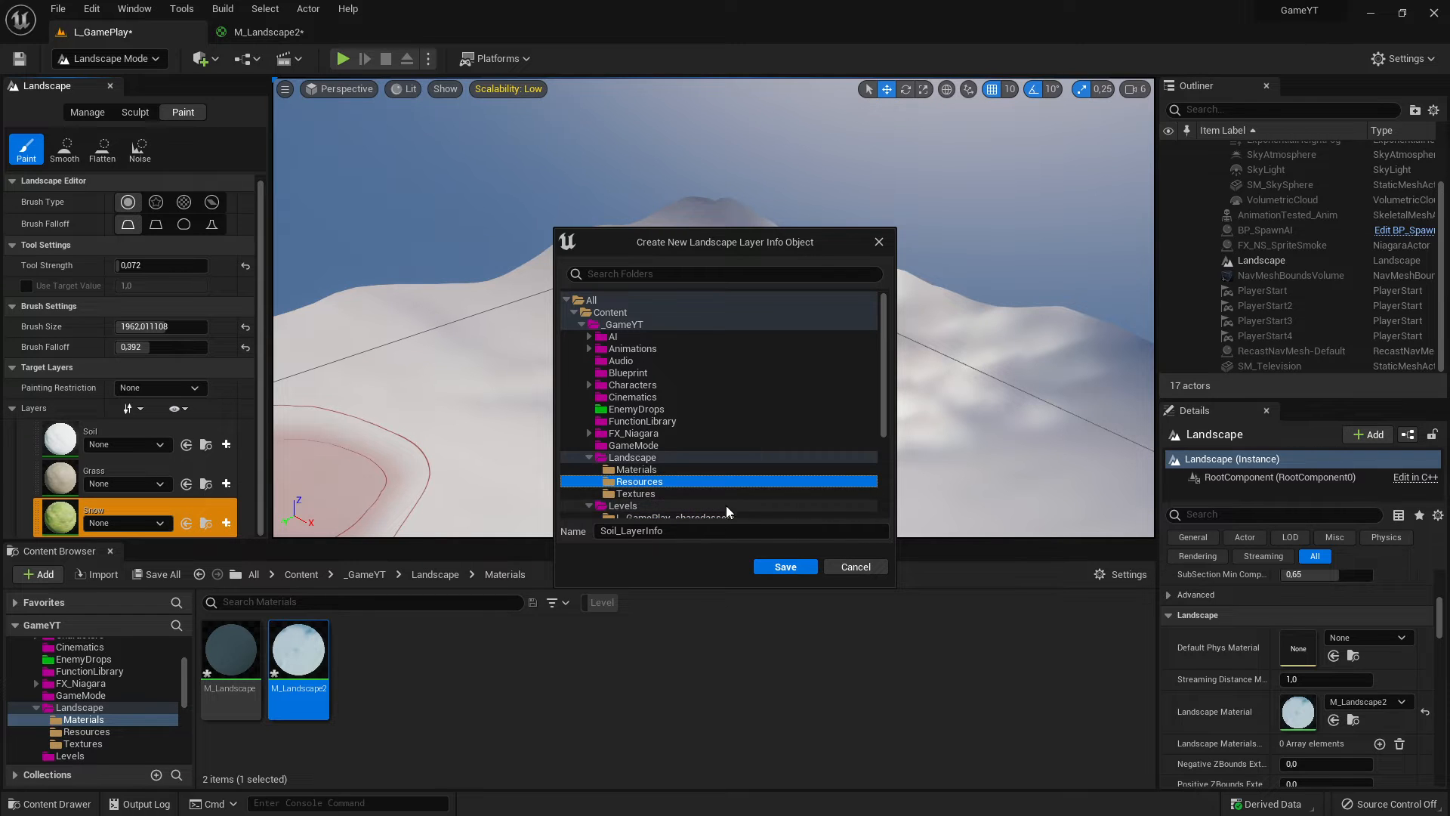
{"action": "left_click", "coordinate": [785, 567]}
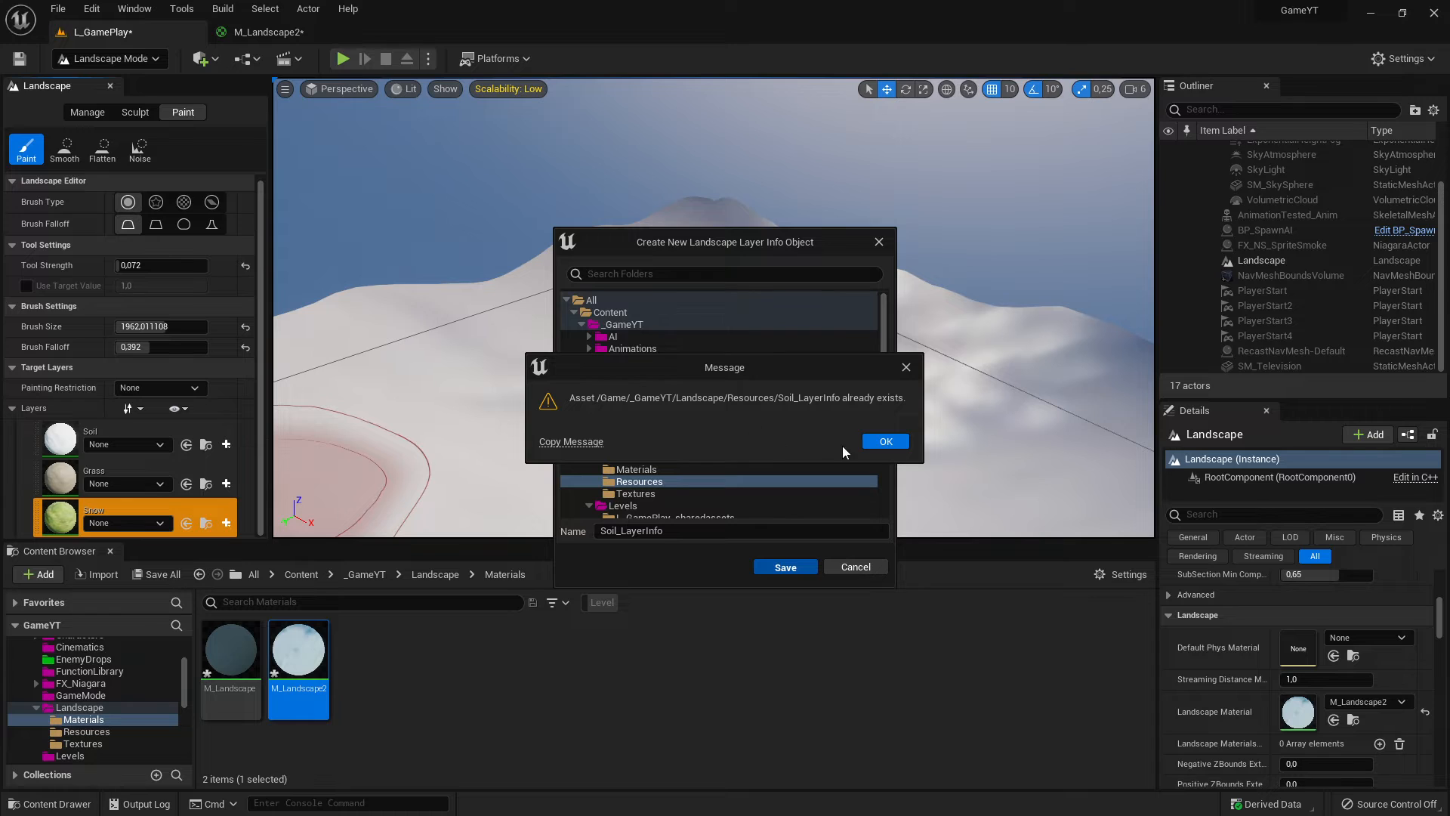
{"action": "left_click", "coordinate": [907, 364]}
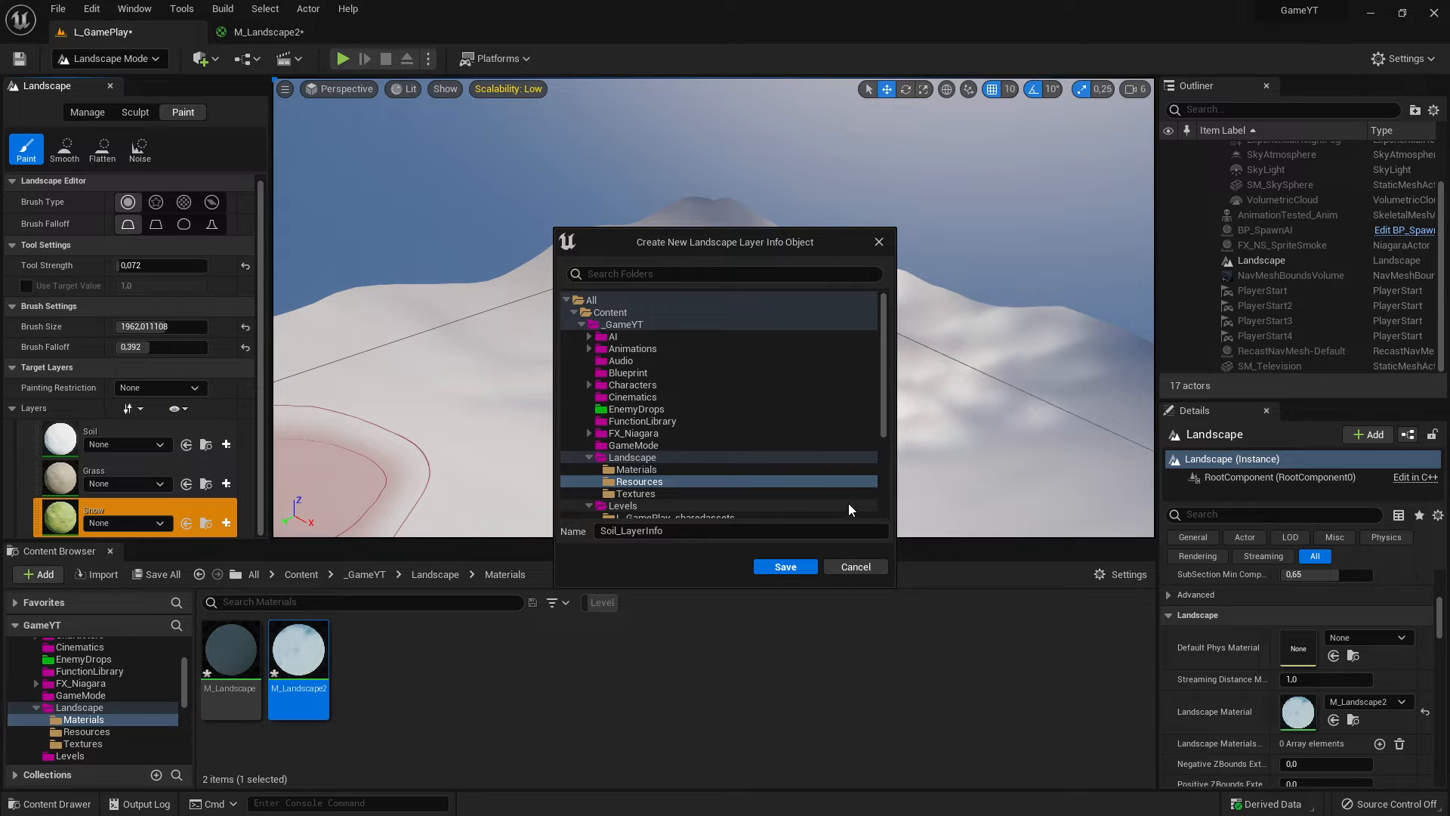
{"action": "left_click", "coordinate": [772, 566]}
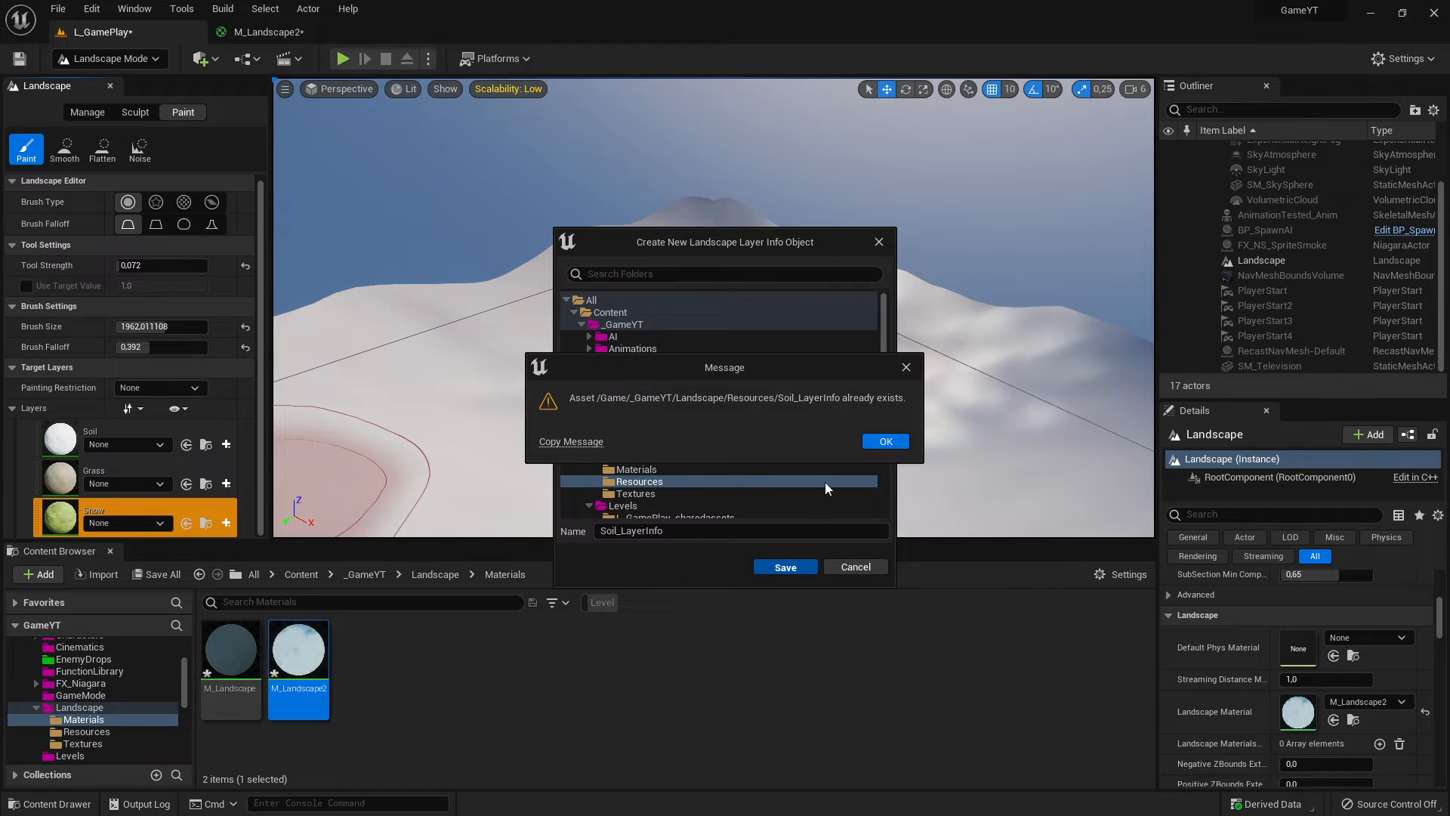
{"action": "left_click", "coordinate": [888, 443]}
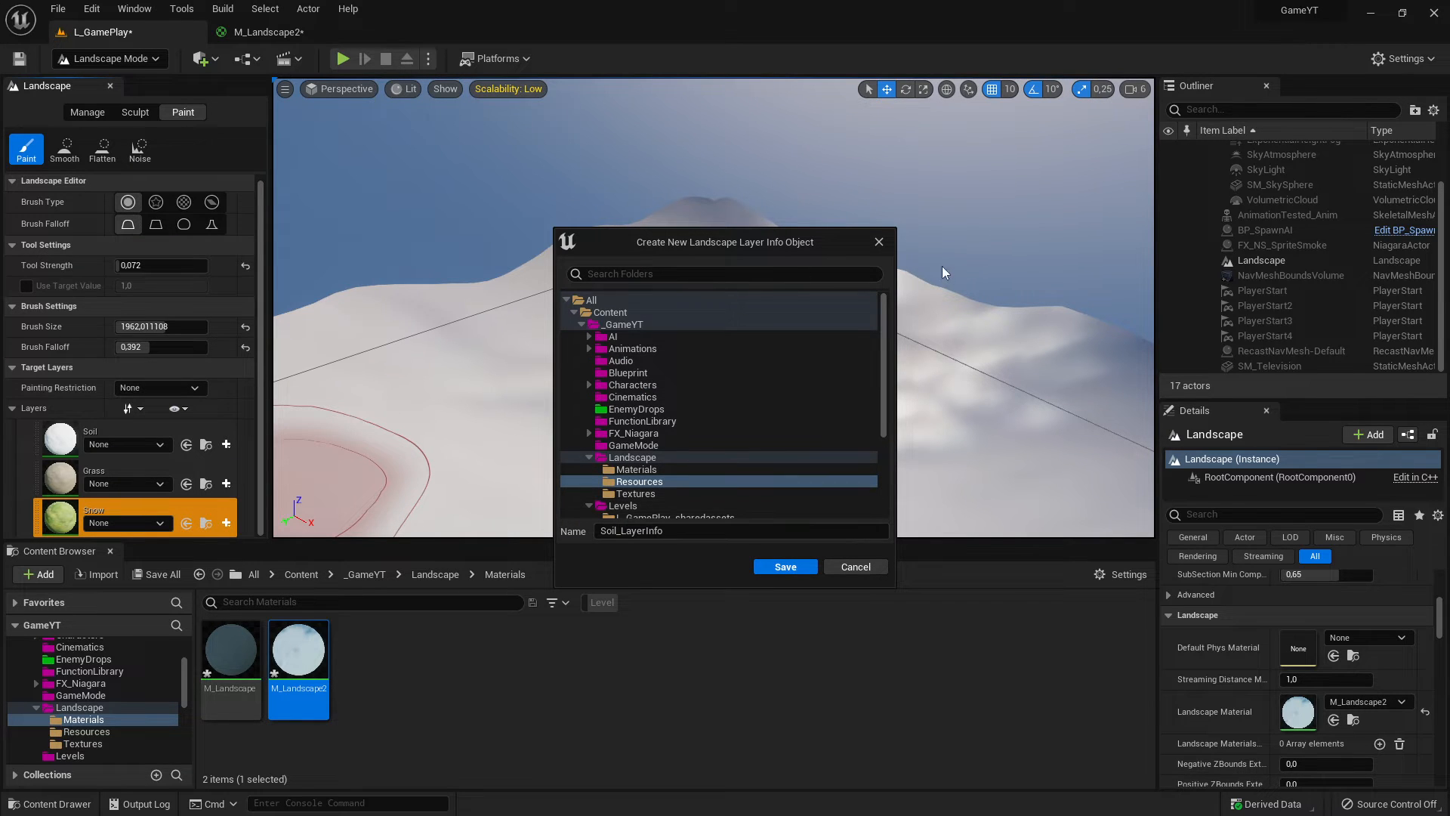
{"action": "left_click", "coordinate": [882, 242]}
{"action": "left_click", "coordinate": [228, 483]}
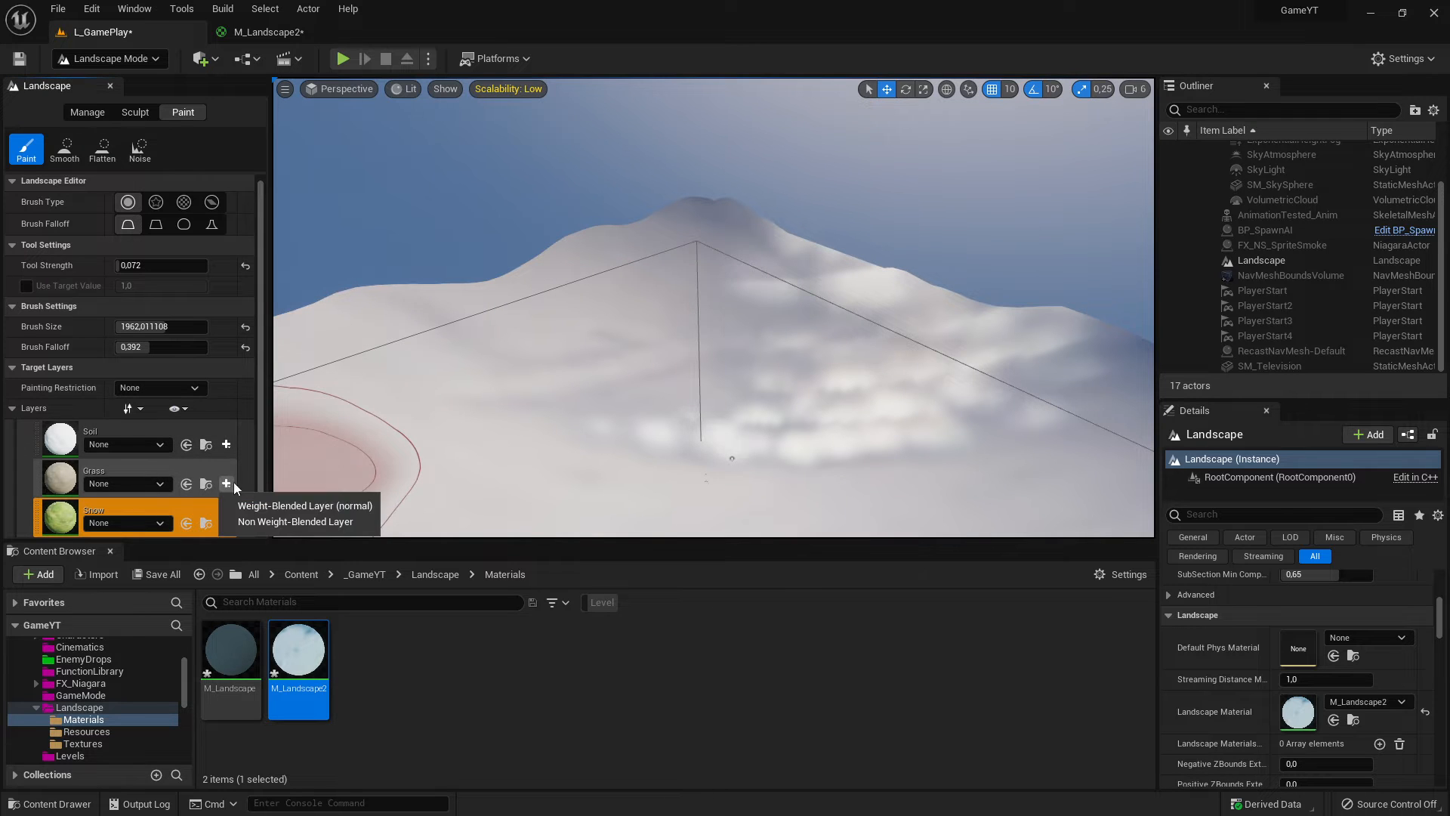
{"action": "left_click", "coordinate": [320, 506]}
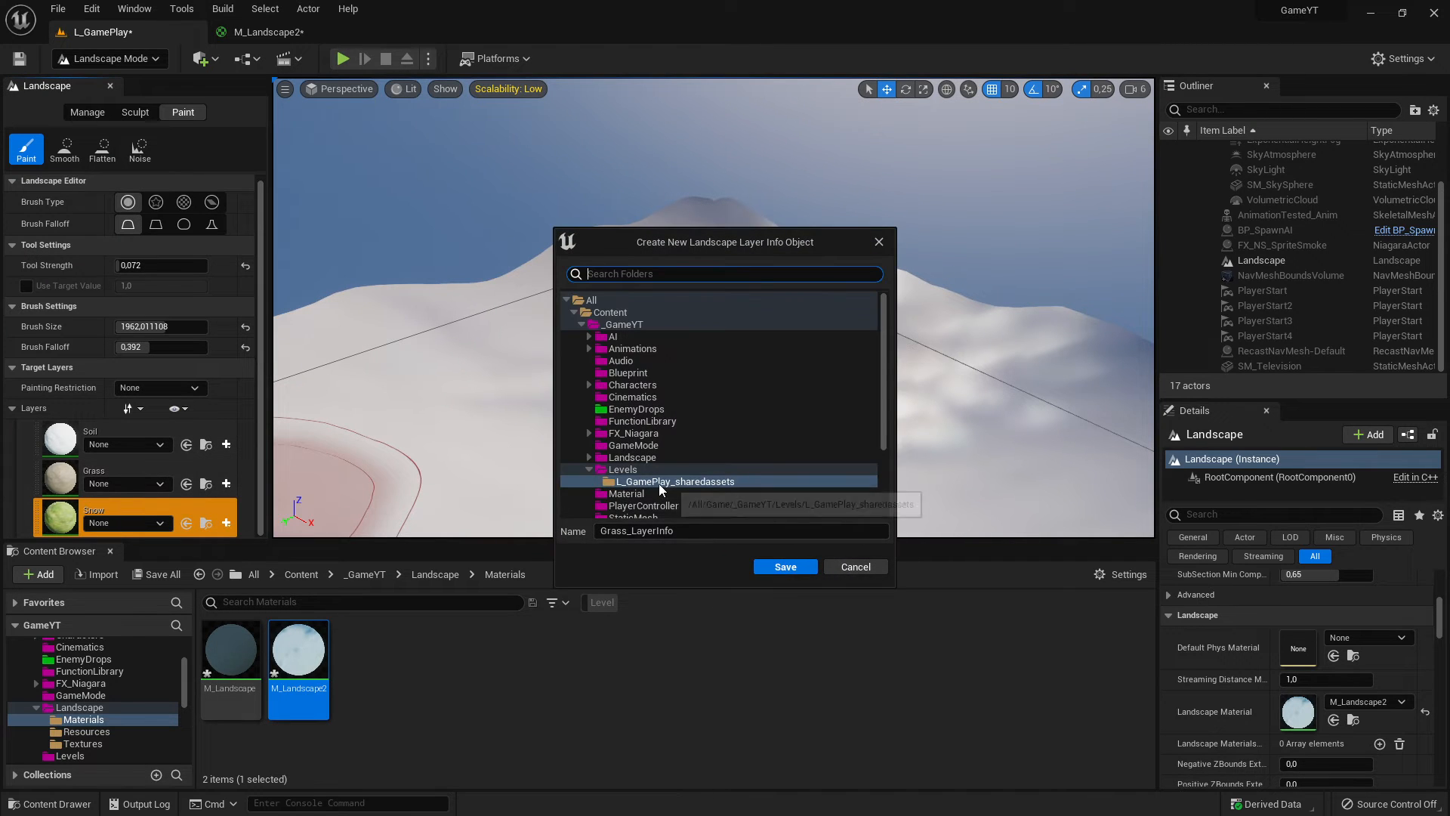
{"action": "left_click", "coordinate": [589, 456]}
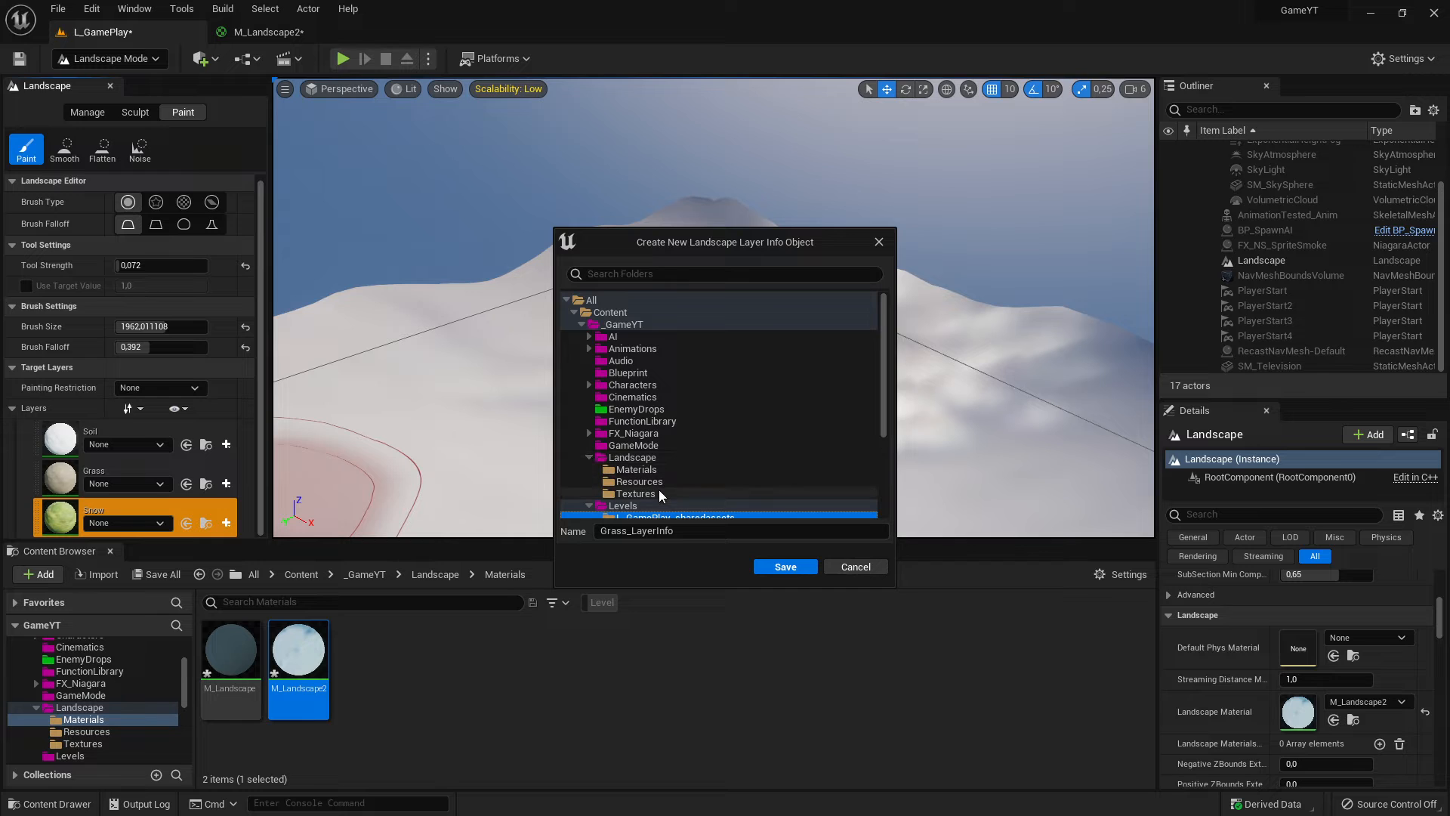
{"action": "left_click", "coordinate": [881, 242]}
Step: Create a weight-blended layer info object named Soil_LayerInfo for the Soil layer in the _GameYT/Landscape folder
{"action": "left_click", "coordinate": [226, 444]}
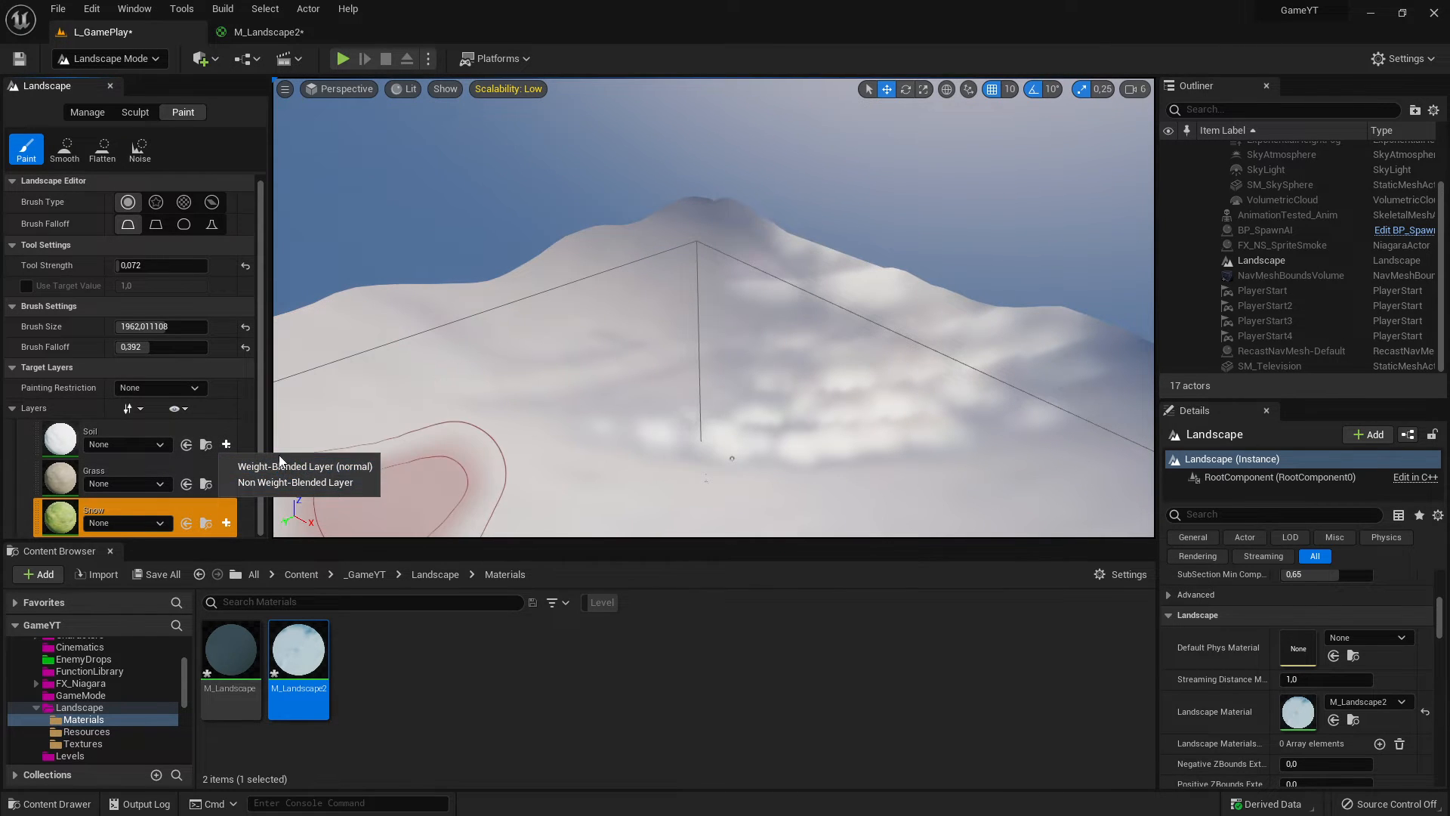
{"action": "left_click", "coordinate": [281, 466]}
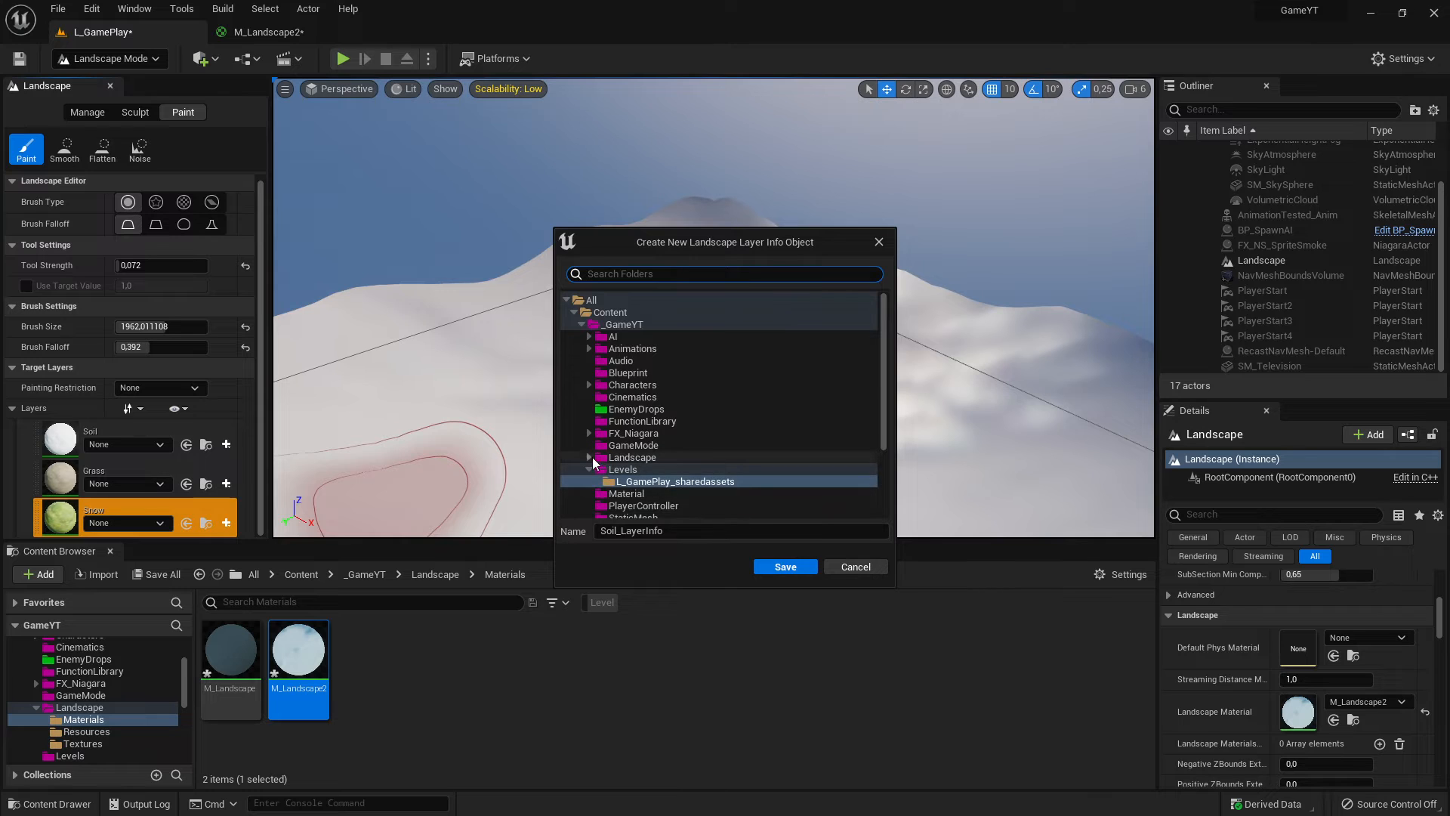
{"action": "left_click", "coordinate": [590, 457]}
{"action": "left_click", "coordinate": [658, 460]}
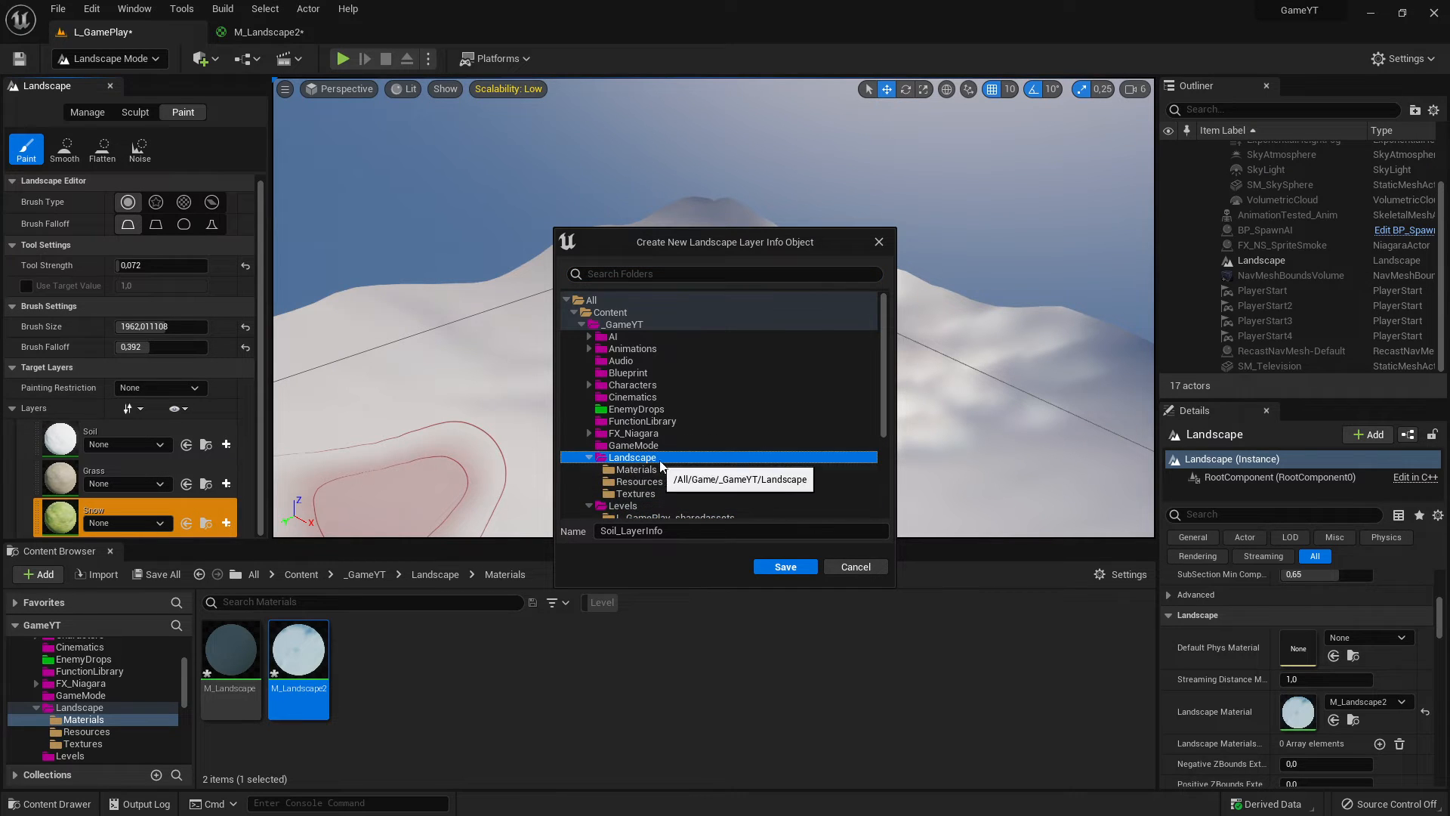
{"action": "scroll", "coordinate": [678, 491], "scroll_direction": "down", "scroll_amount": 2}
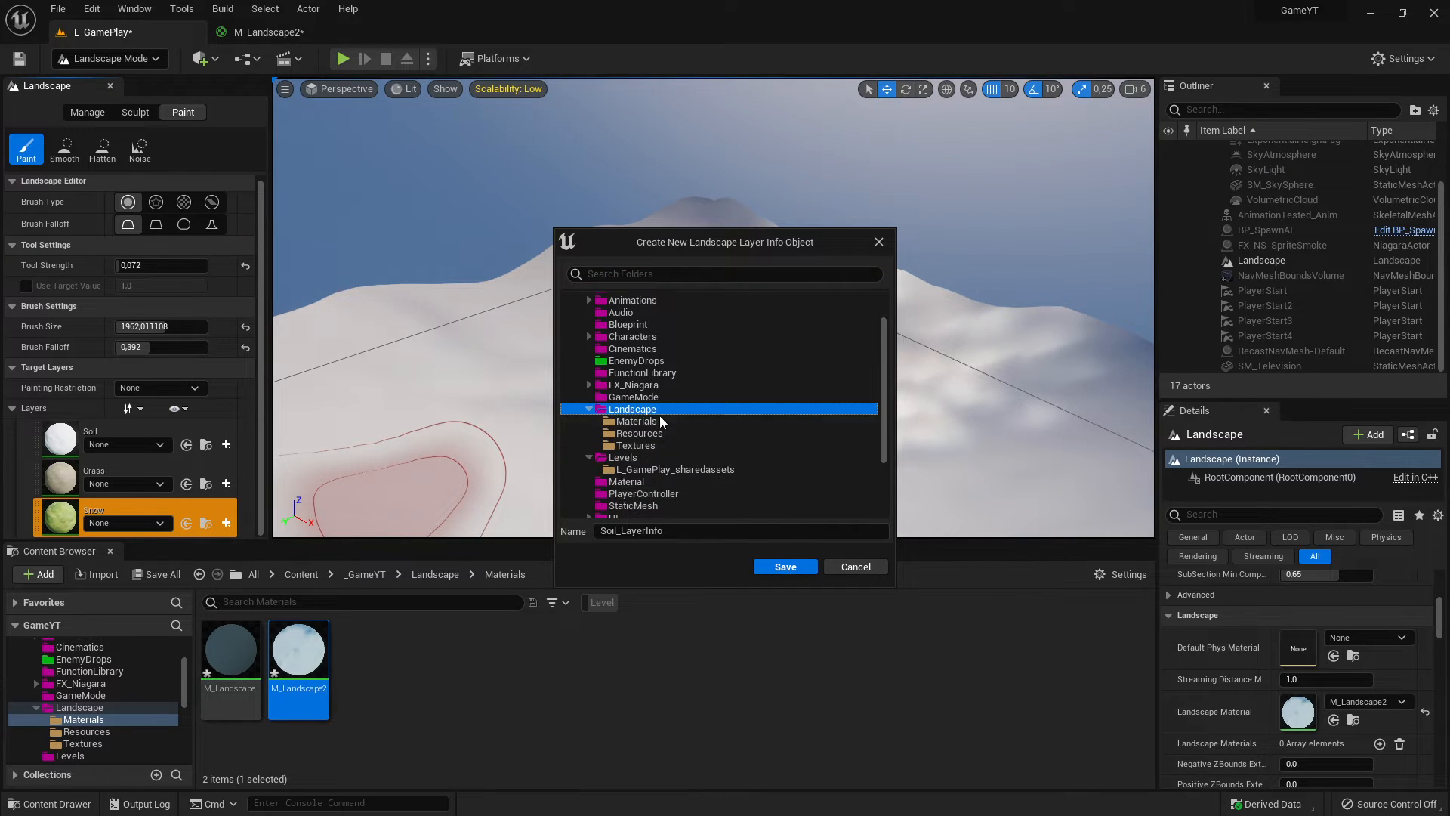
{"action": "left_click", "coordinate": [786, 567]}
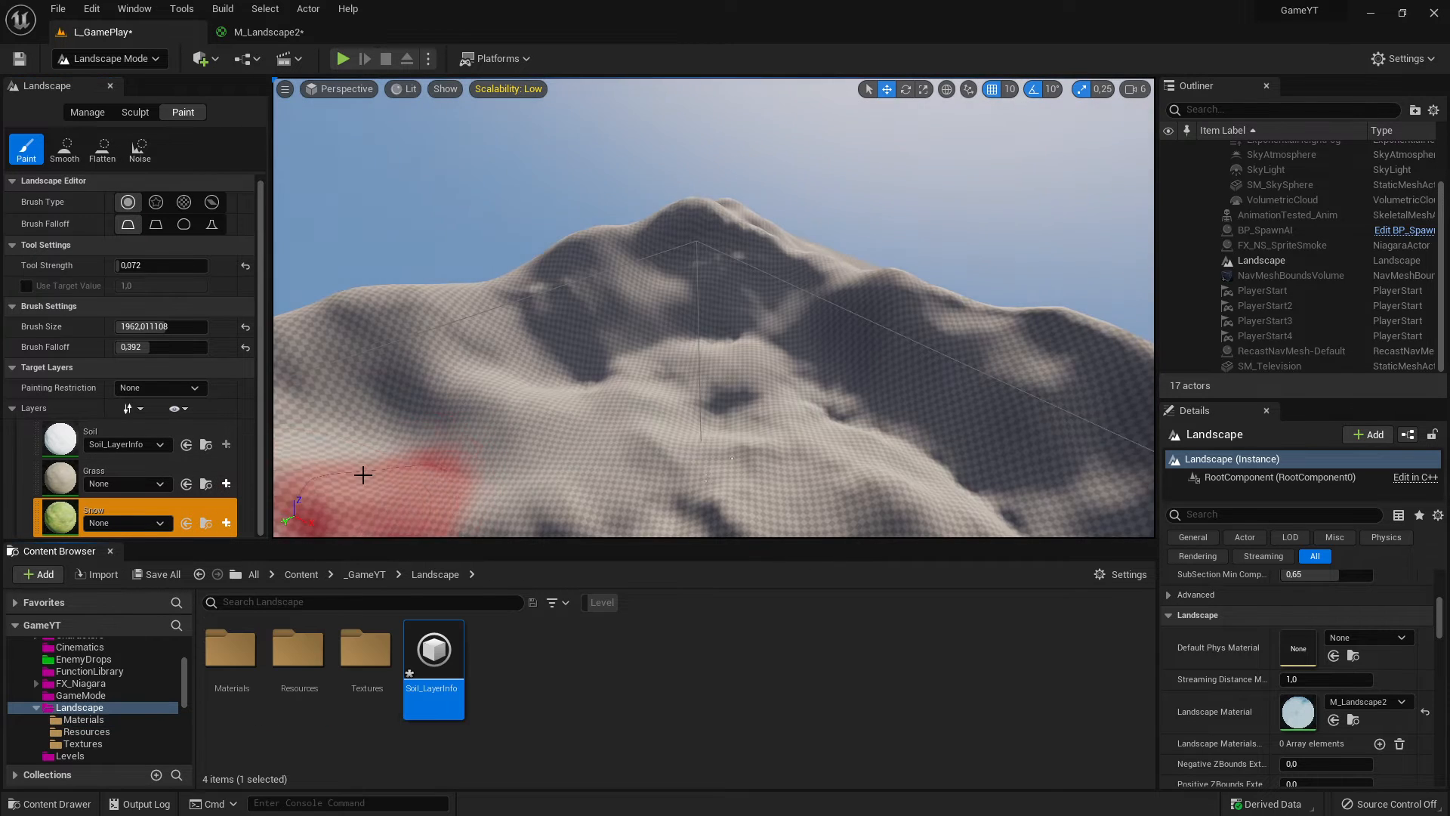
Step: Create a weight-blended layer info object named Grass_LayerInfo for the Grass layer in the _GameYT/Landscape folder
{"action": "left_click", "coordinate": [225, 483]}
{"action": "left_click", "coordinate": [305, 501]}
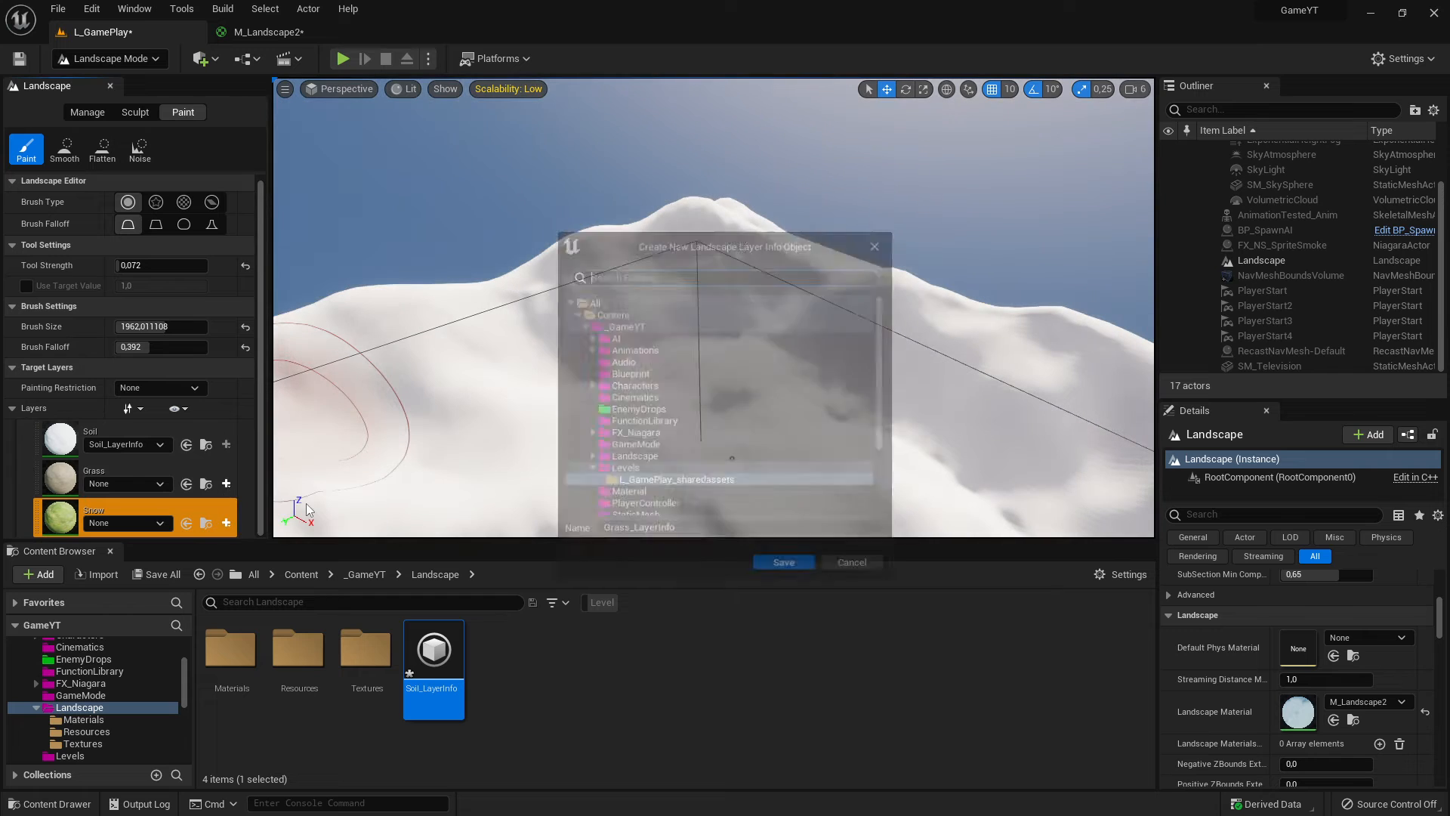
{"action": "left_click", "coordinate": [625, 458]}
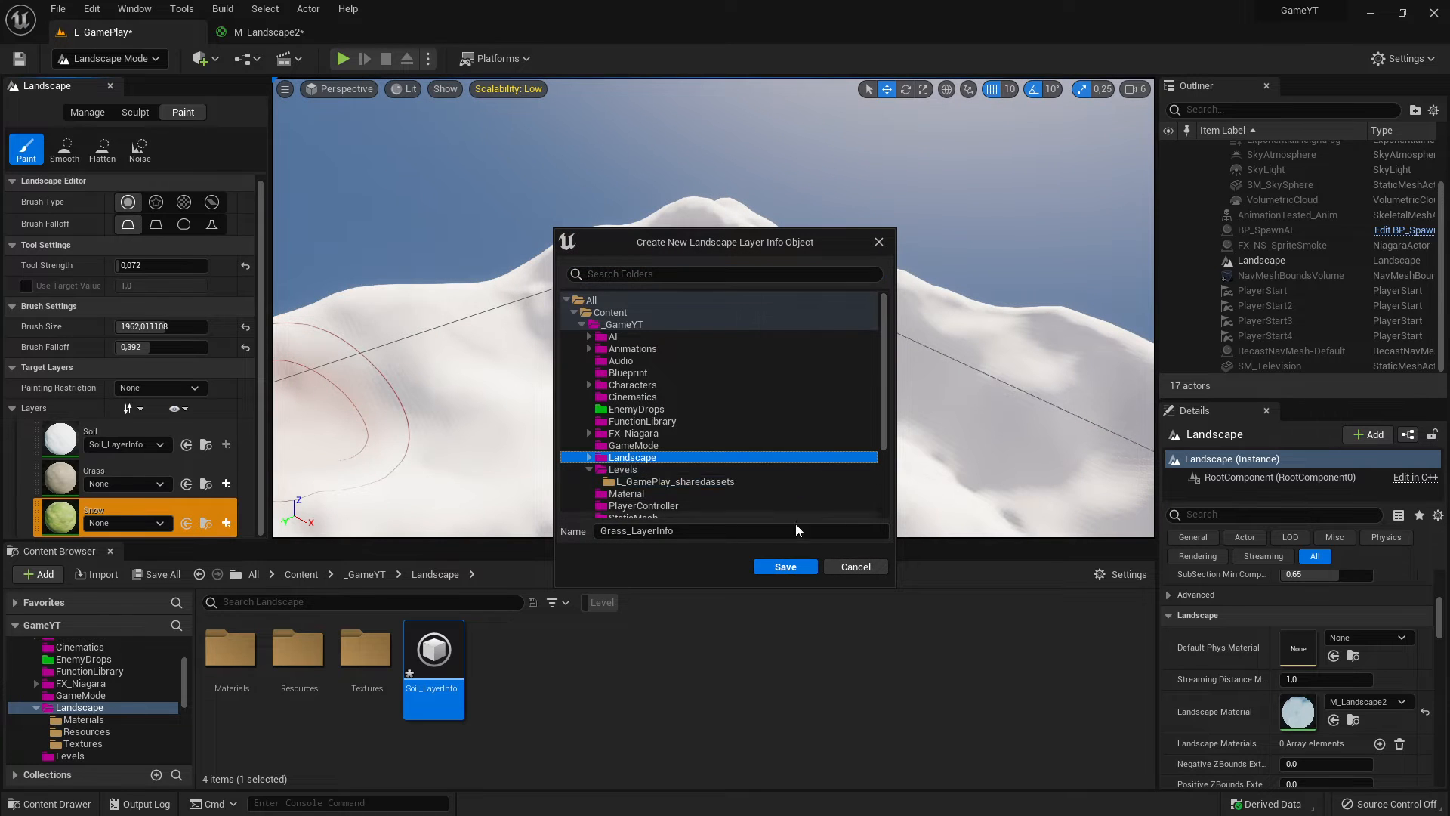
{"action": "left_click", "coordinate": [590, 457]}
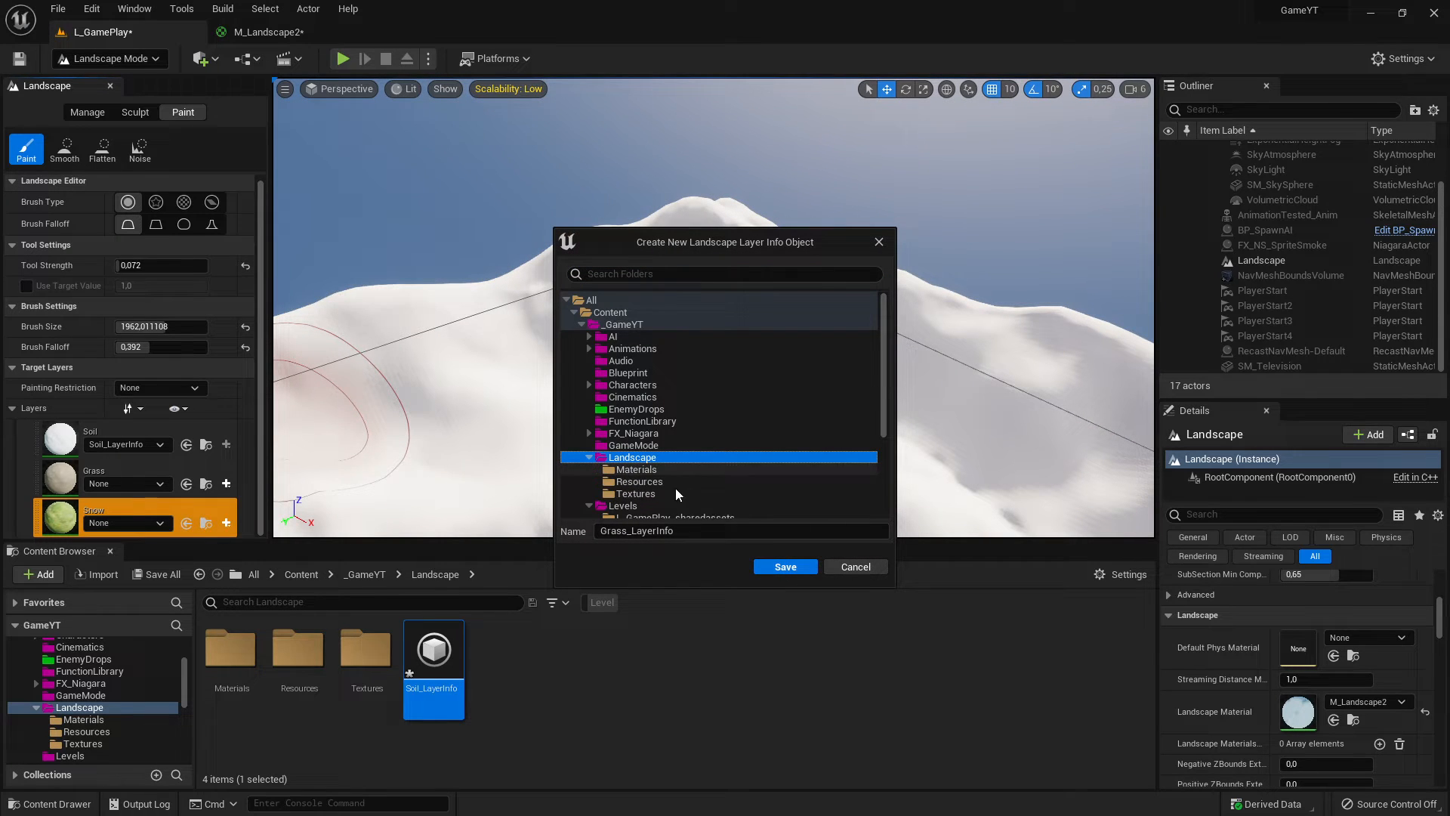
{"action": "left_click", "coordinate": [812, 573]}
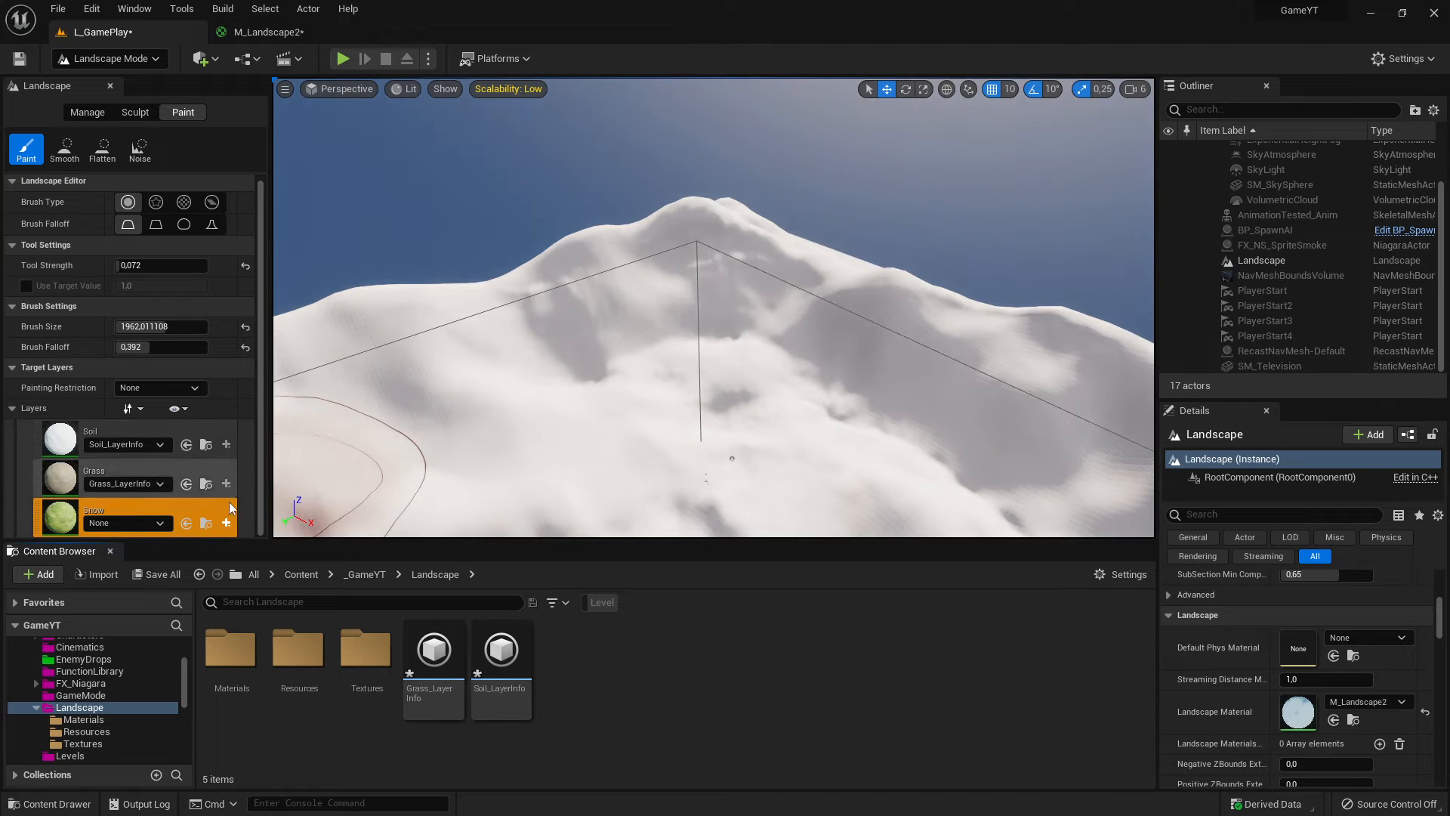
Step: Create a weight-blended layer info object named Snow_LayerInfo for the Snow layer in the _GameYT/Landscape folder
{"action": "left_click", "coordinate": [226, 522]}
{"action": "left_click", "coordinate": [349, 541]}
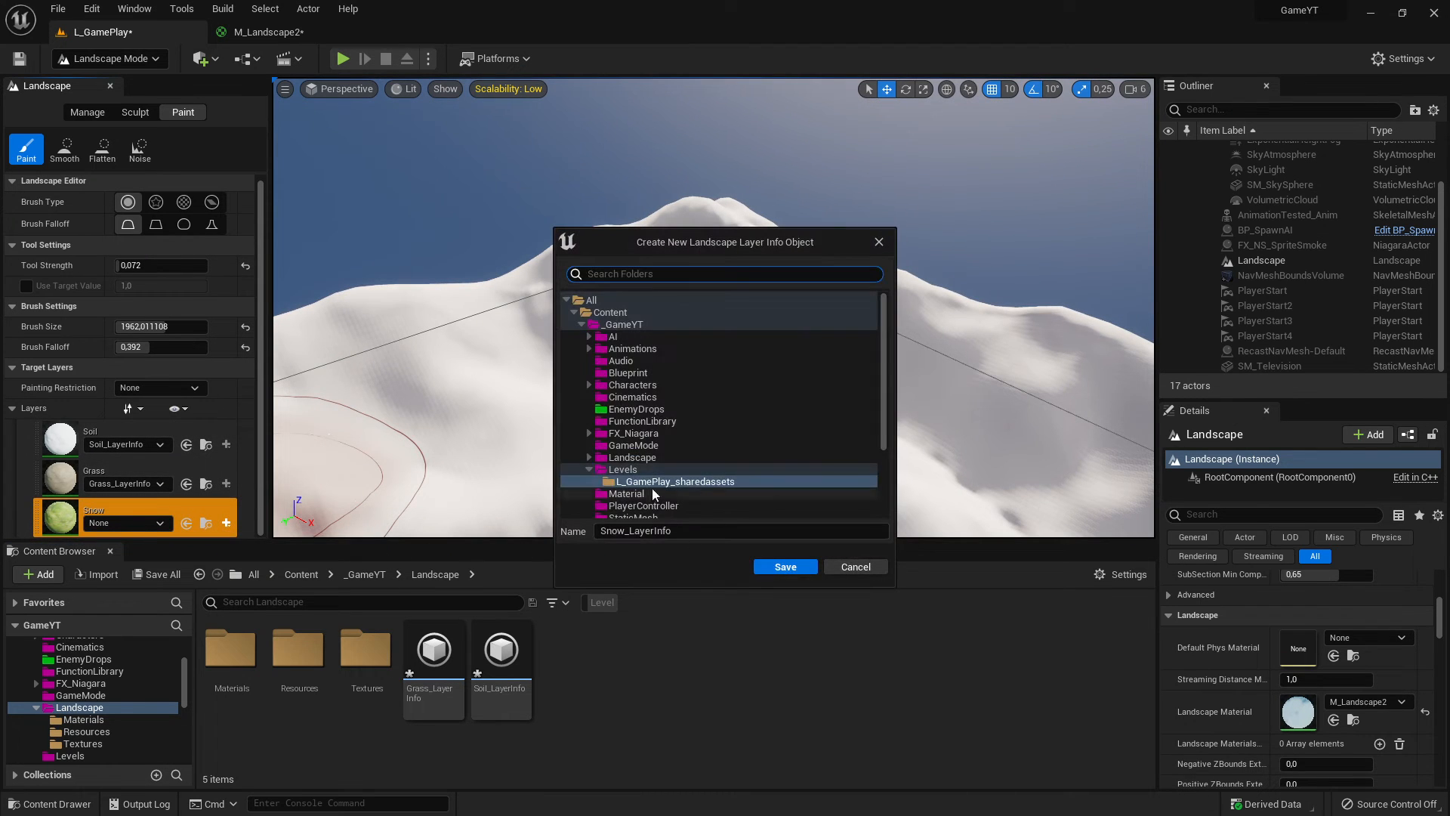
{"action": "left_click", "coordinate": [622, 458]}
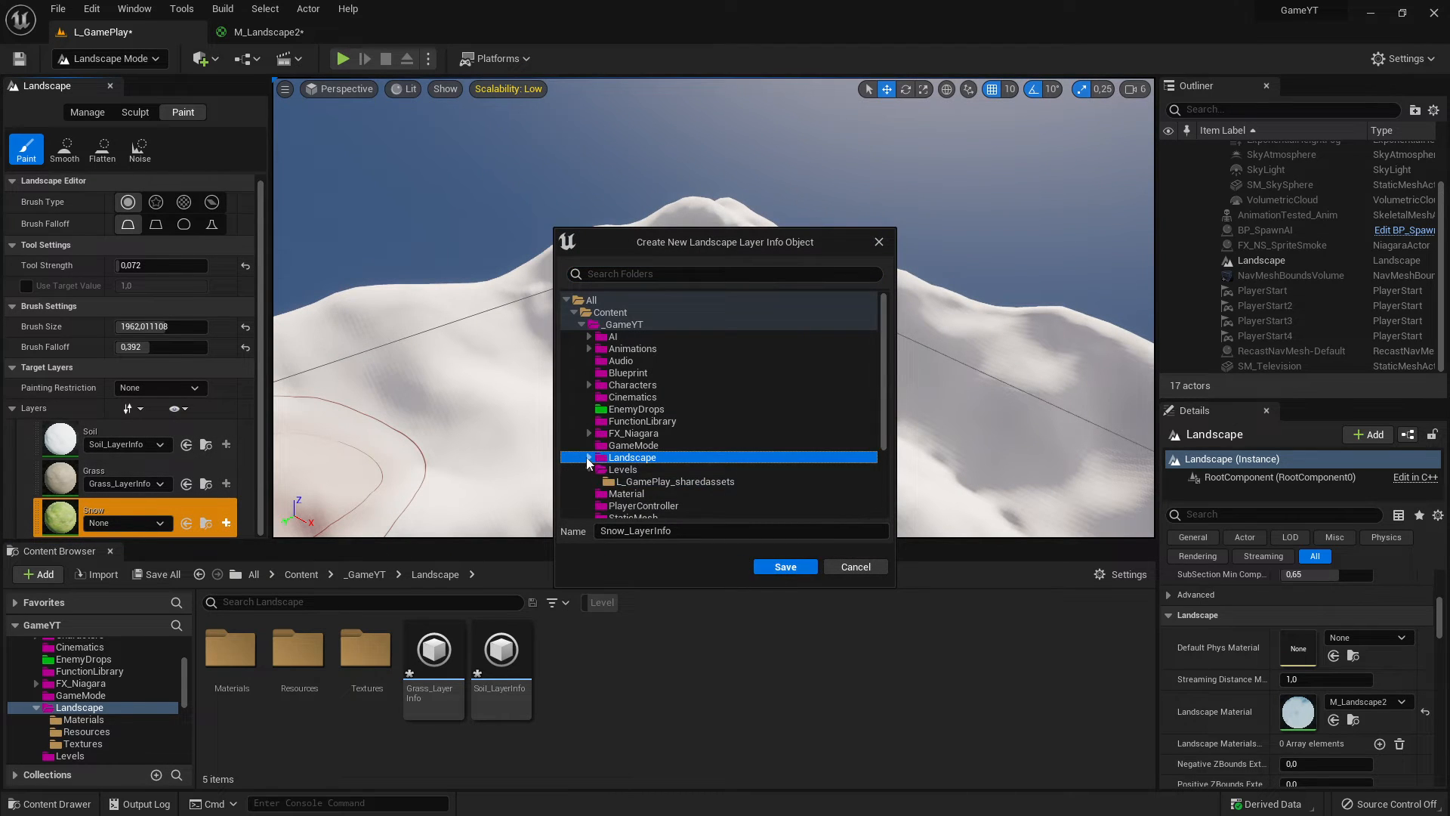
{"action": "left_click", "coordinate": [782, 566]}
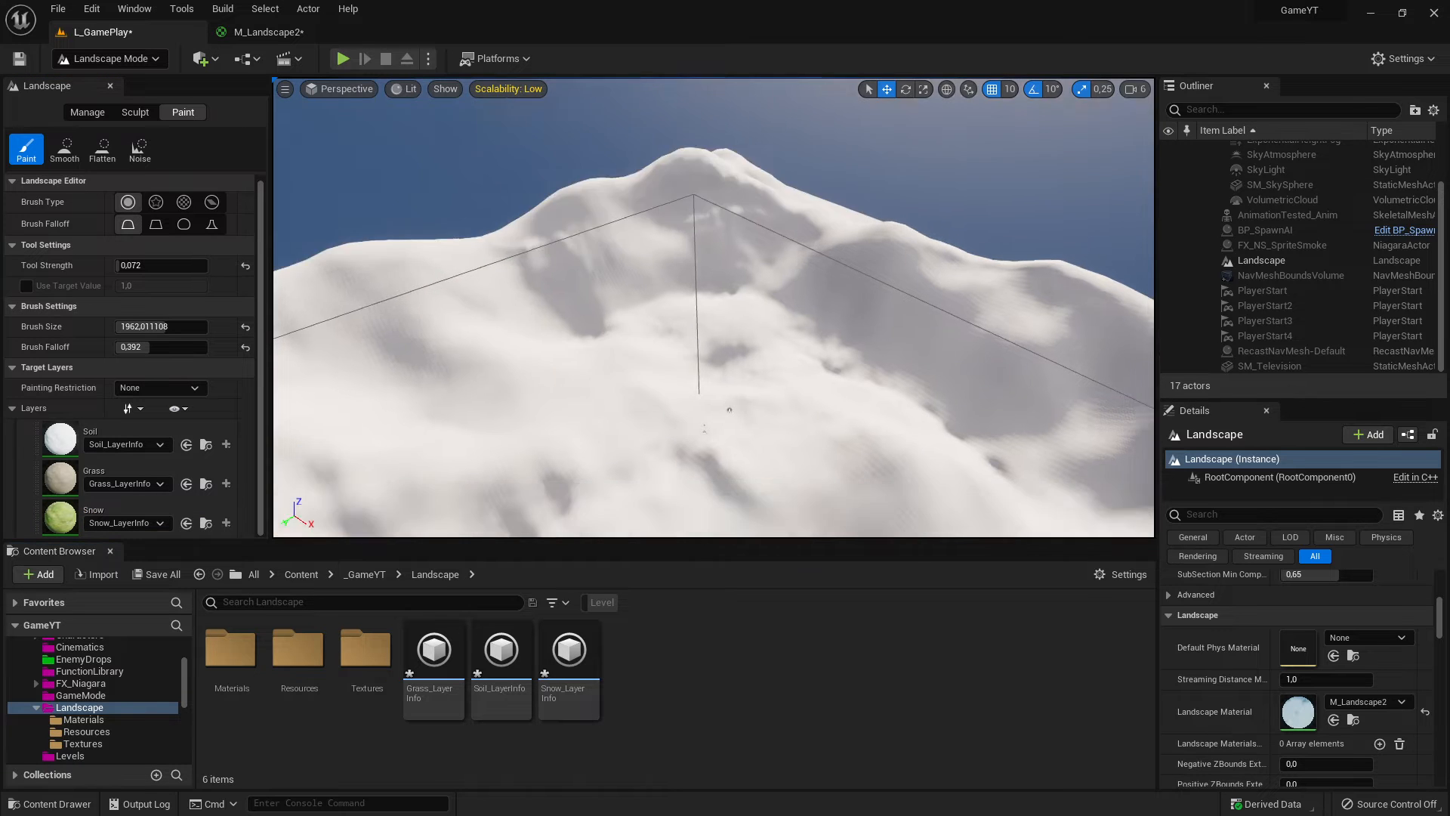
Step: Save all the selected modified content and dismiss the Save Level As dialog without saving another level
{"action": "right_click_drag", "start_coordinate": [714, 308], "coordinate": [668, 453]}
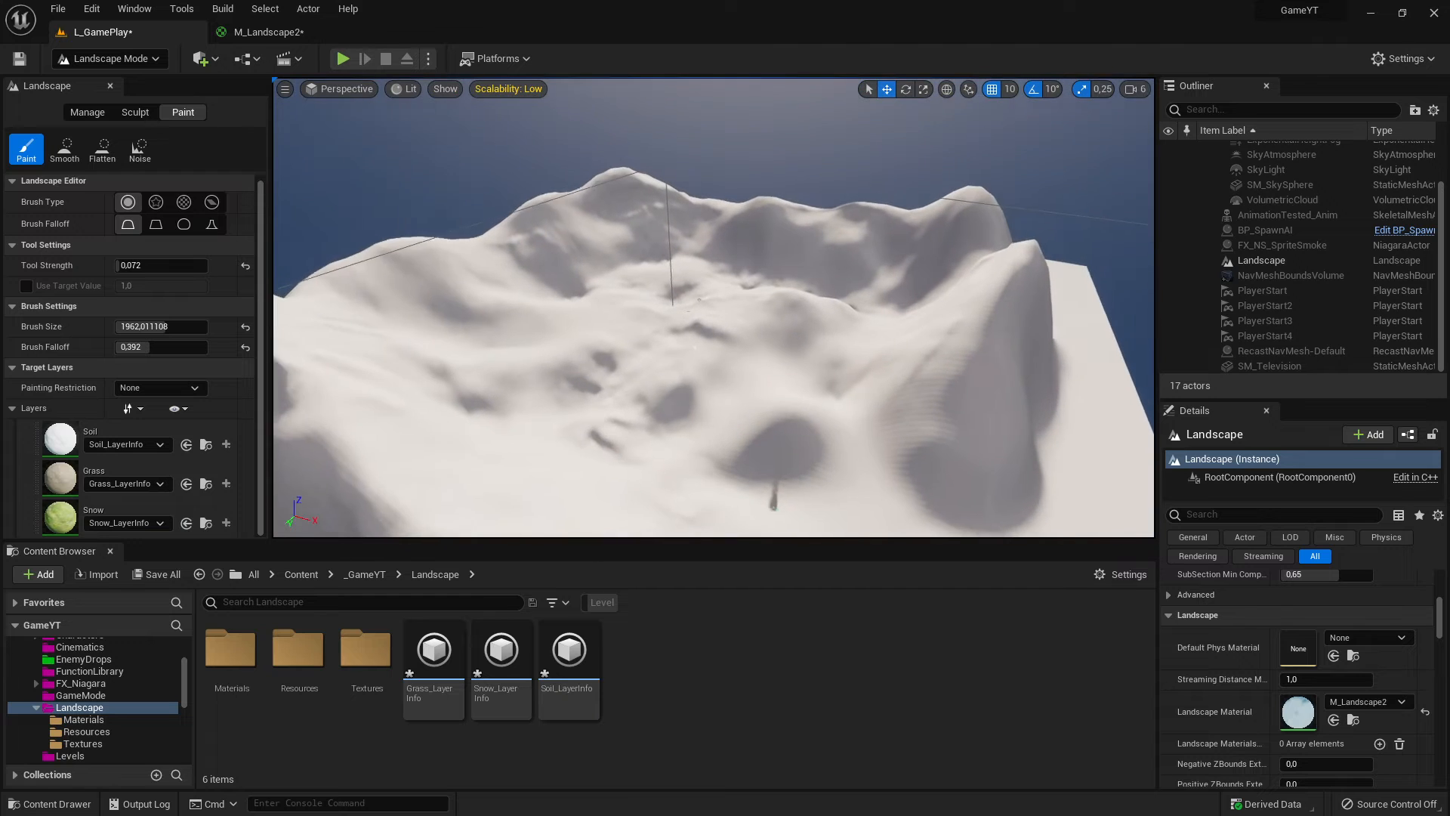
{"action": "key", "text": "w"}
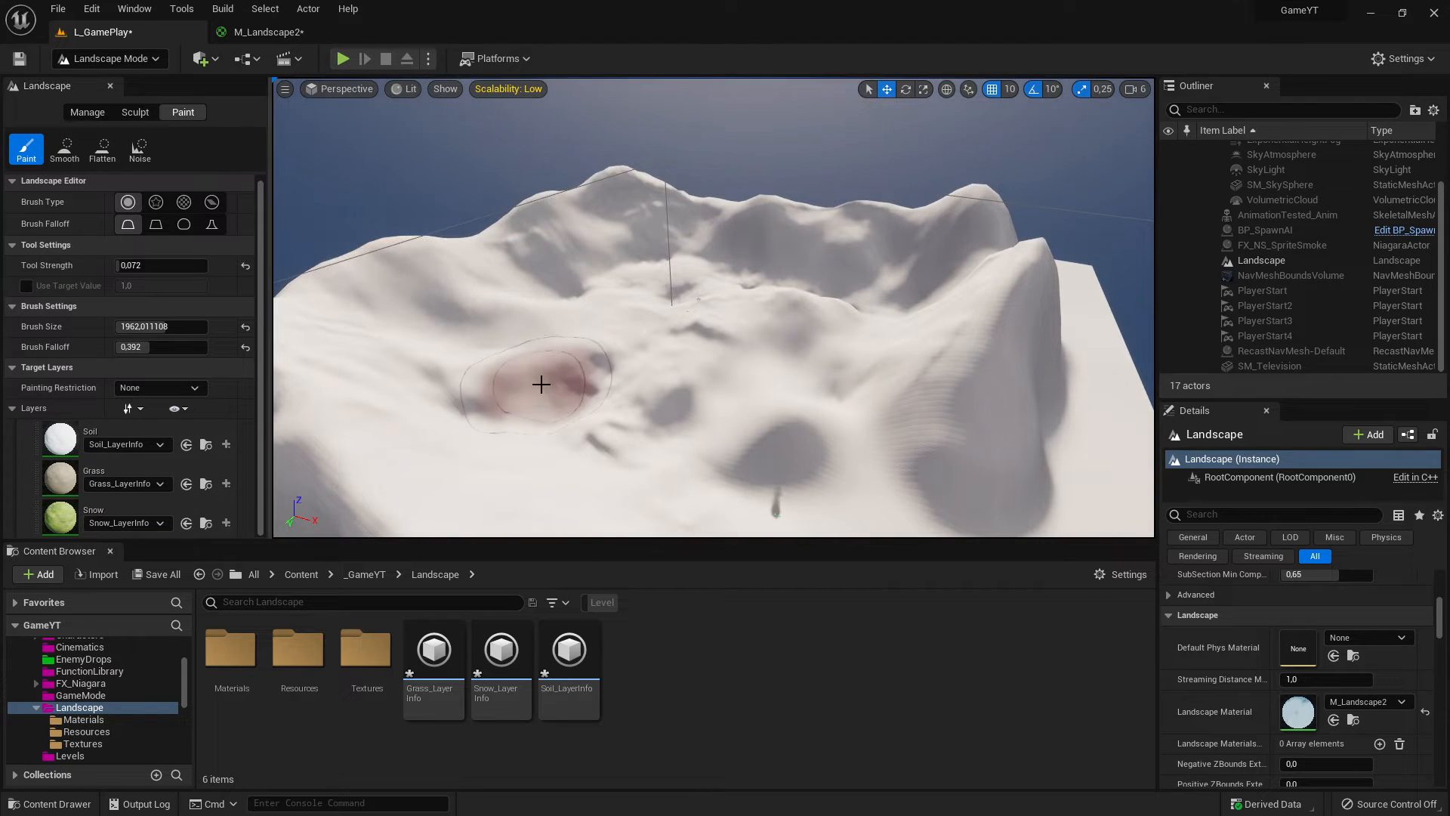
{"action": "key", "text": "alt+Tab"}
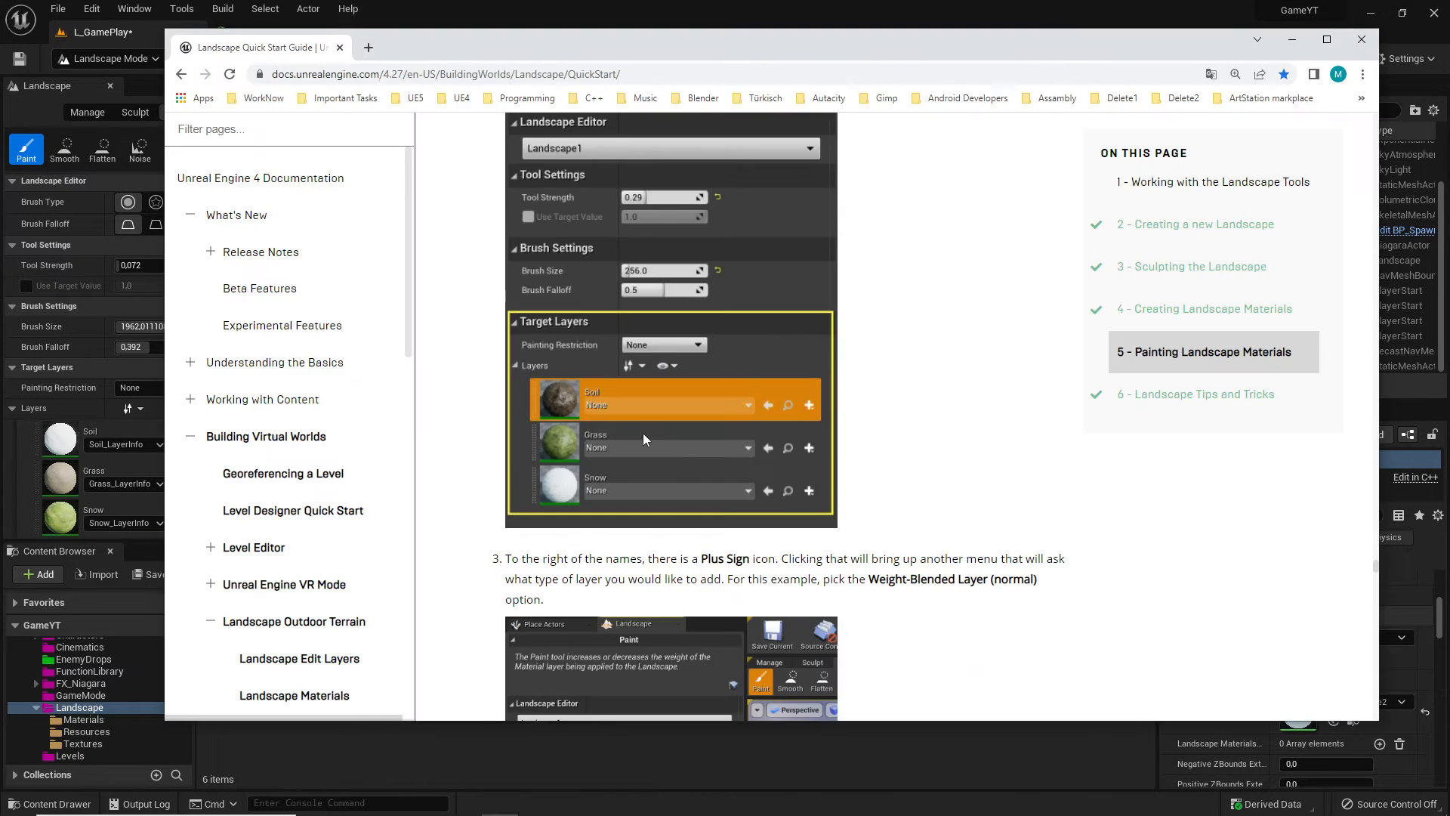
{"action": "key", "text": "alt+Tab"}
{"action": "left_click", "coordinate": [134, 582]}
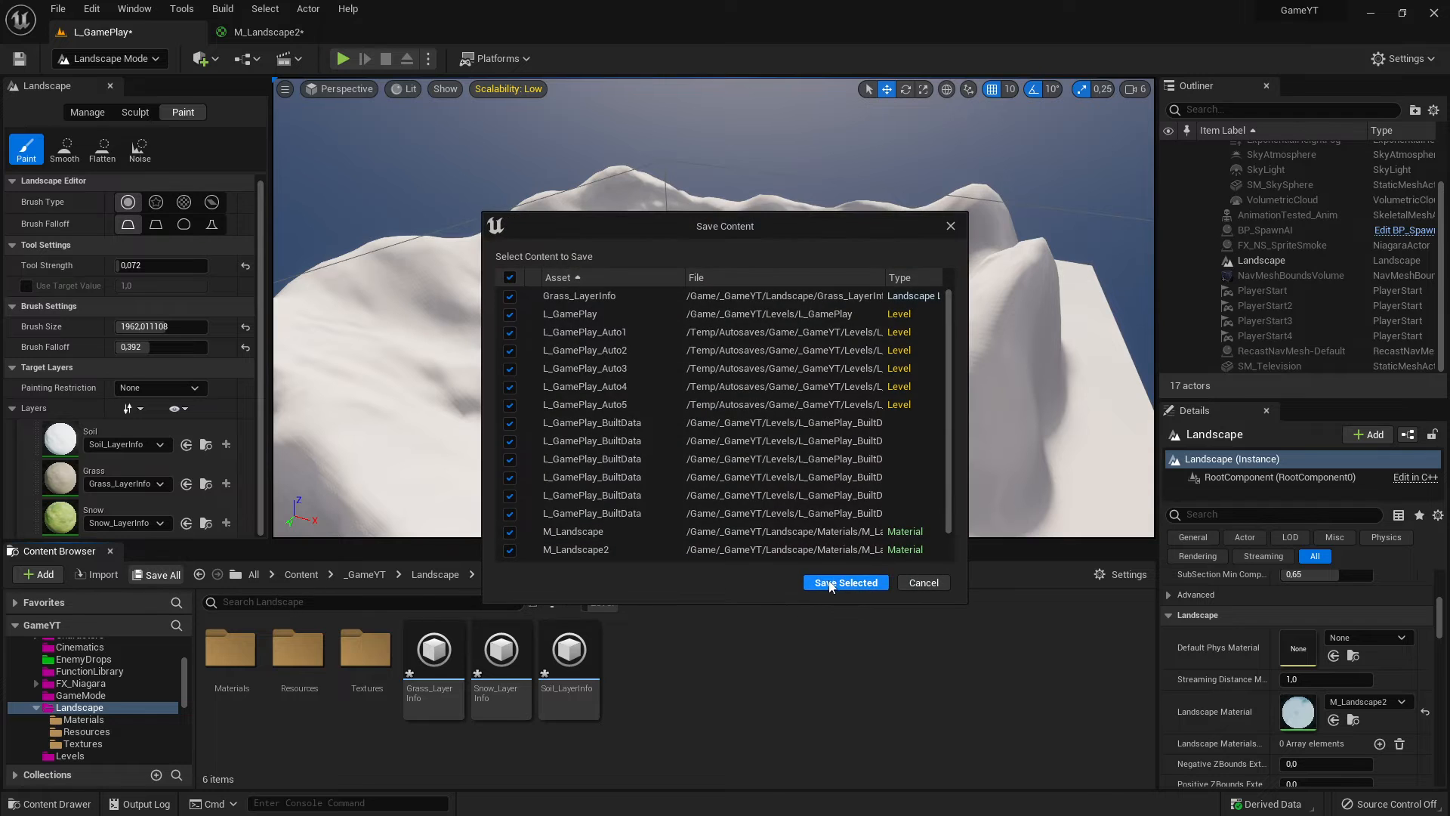
{"action": "left_click", "coordinate": [846, 582]}
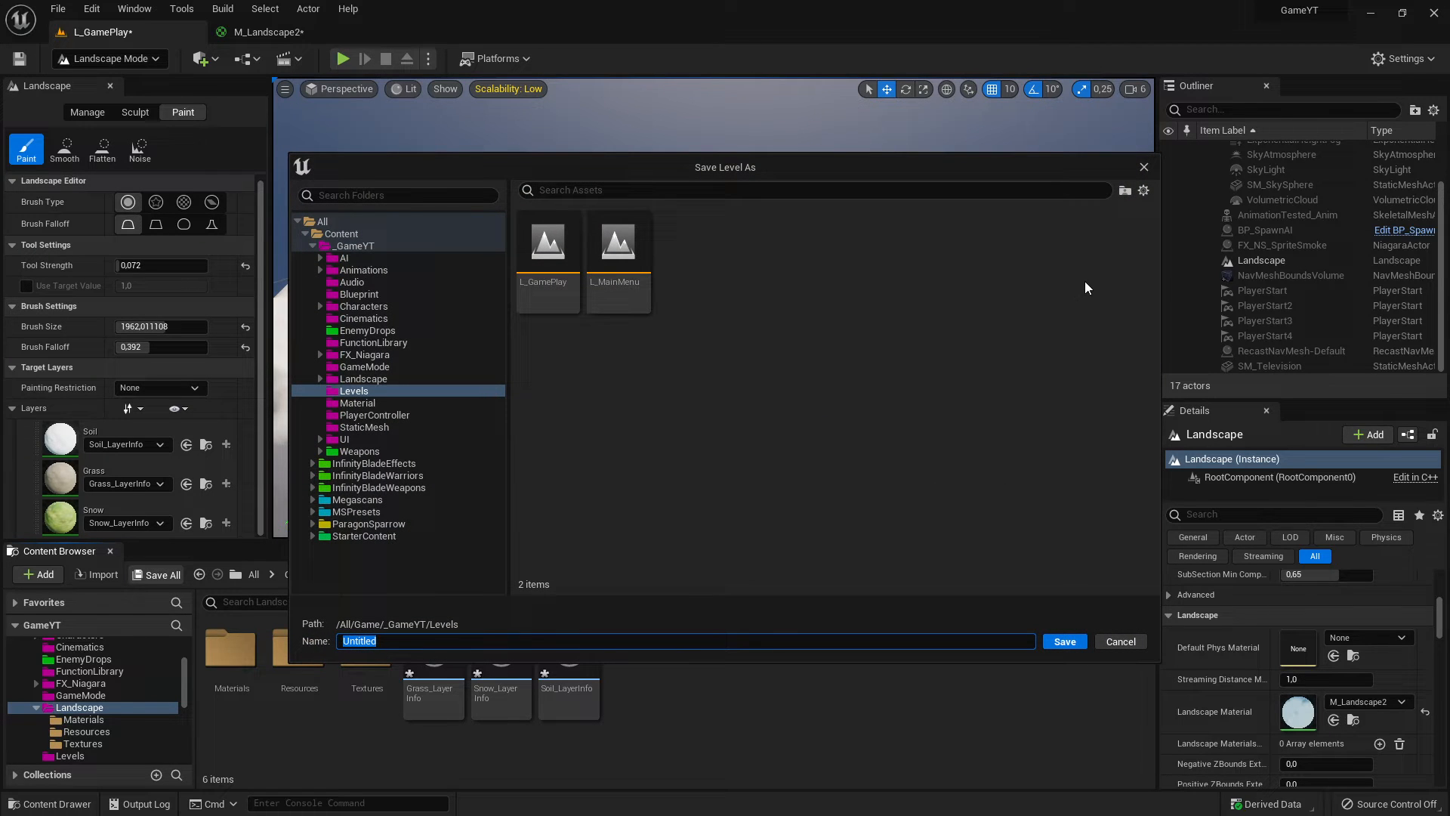
{"action": "left_click", "coordinate": [1143, 167]}
Step: Read the guide's section on painting the landscape with the Paint tool and target layers, and return to Unreal Editor
{"action": "right_click_drag", "start_coordinate": [713, 307], "coordinate": [521, 286]}
{"action": "mouse_move", "coordinate": [770, 386]}
{"action": "right_mouse_down"}
{"action": "mouse_move", "coordinate": [838, 430]}
{"action": "mouse_move", "coordinate": [906, 423]}
{"action": "mouse_move", "coordinate": [770, 386]}
{"action": "right_mouse_up"}
{"action": "key", "text": "alt+Tab"}
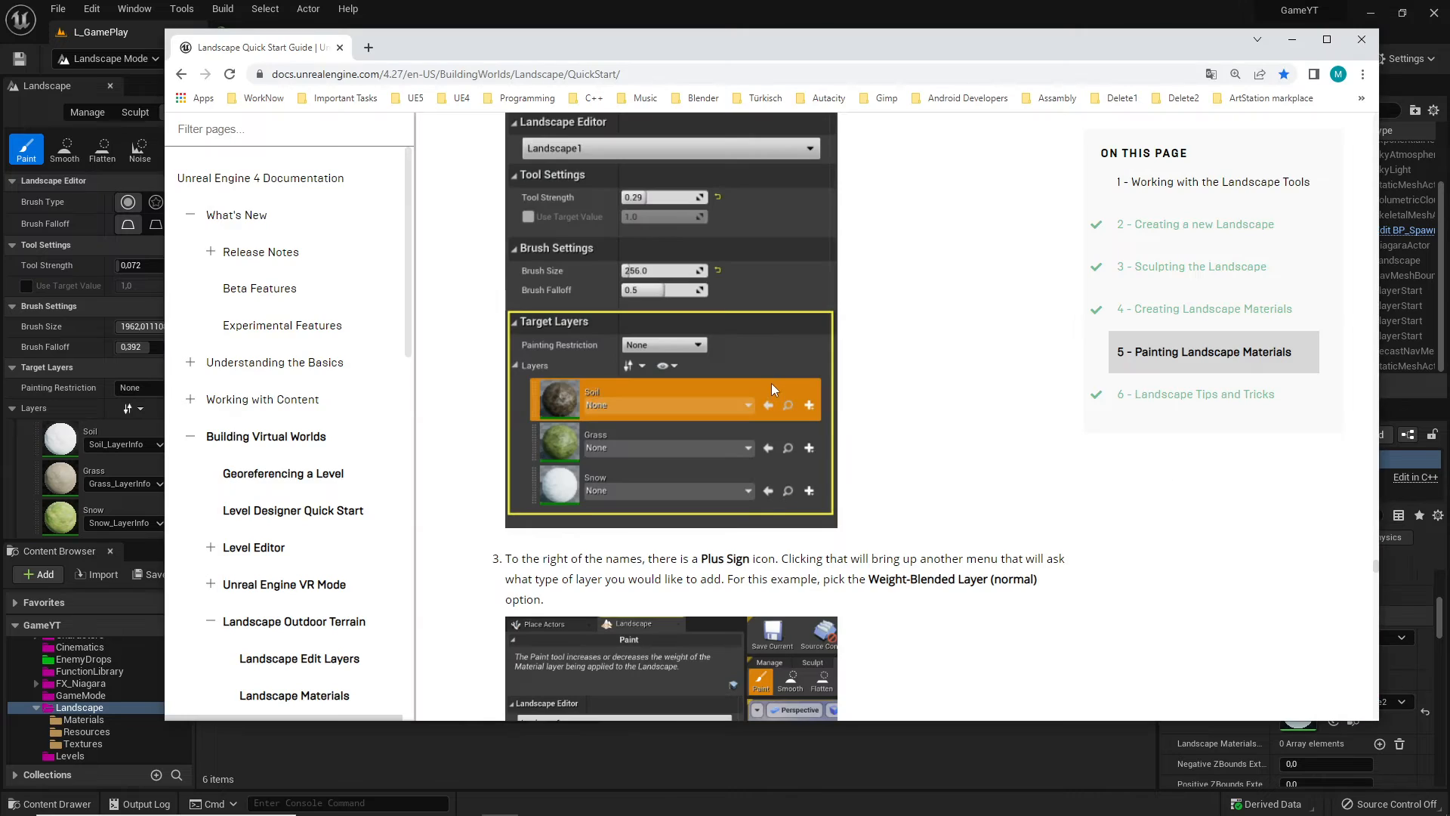
{"action": "scroll", "coordinate": [946, 471], "scroll_direction": "down", "scroll_amount": 5}
{"action": "scroll", "coordinate": [915, 462], "scroll_direction": "down", "scroll_amount": 12}
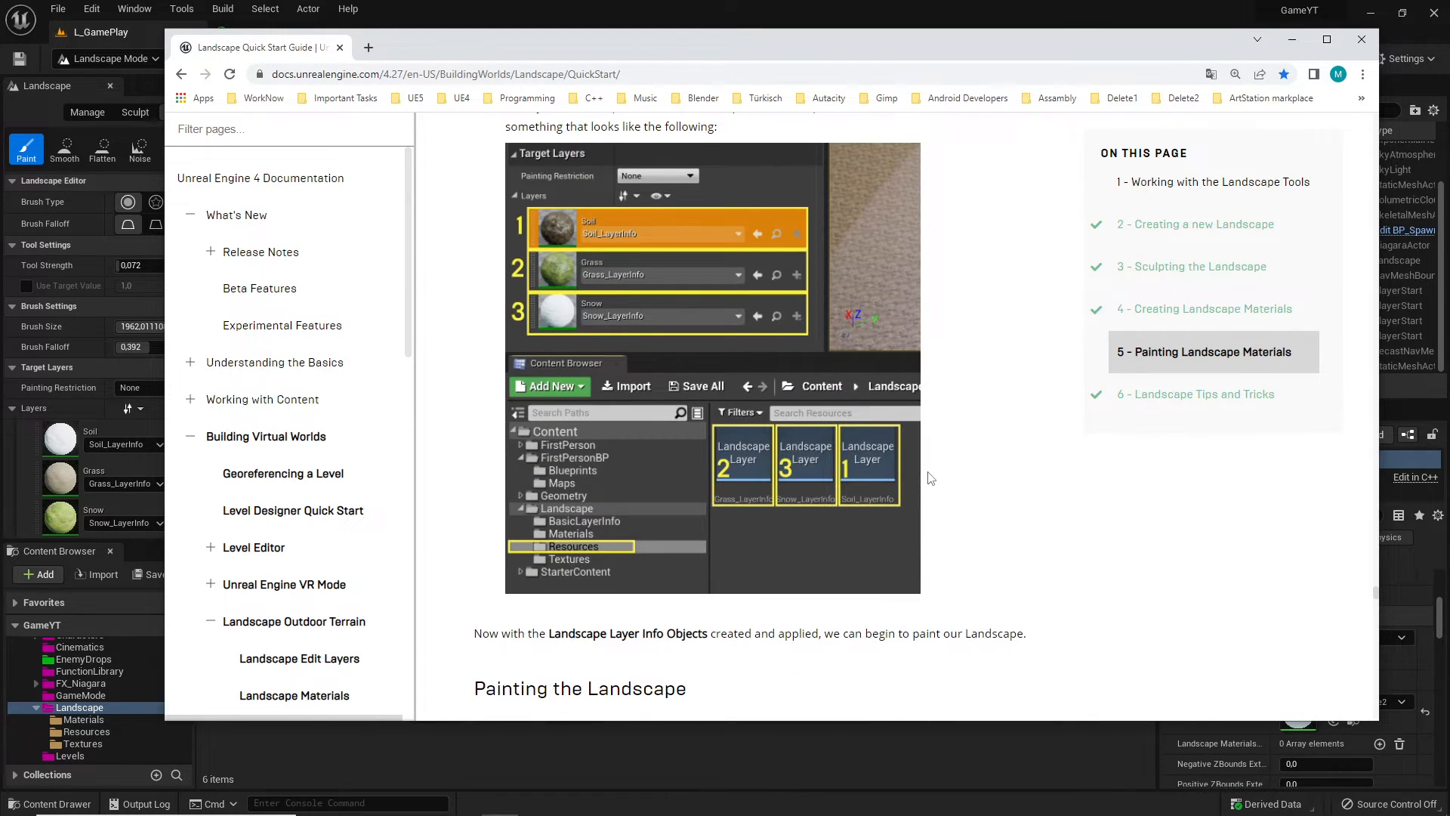
{"action": "scroll", "coordinate": [843, 447], "scroll_direction": "down", "scroll_amount": 12}
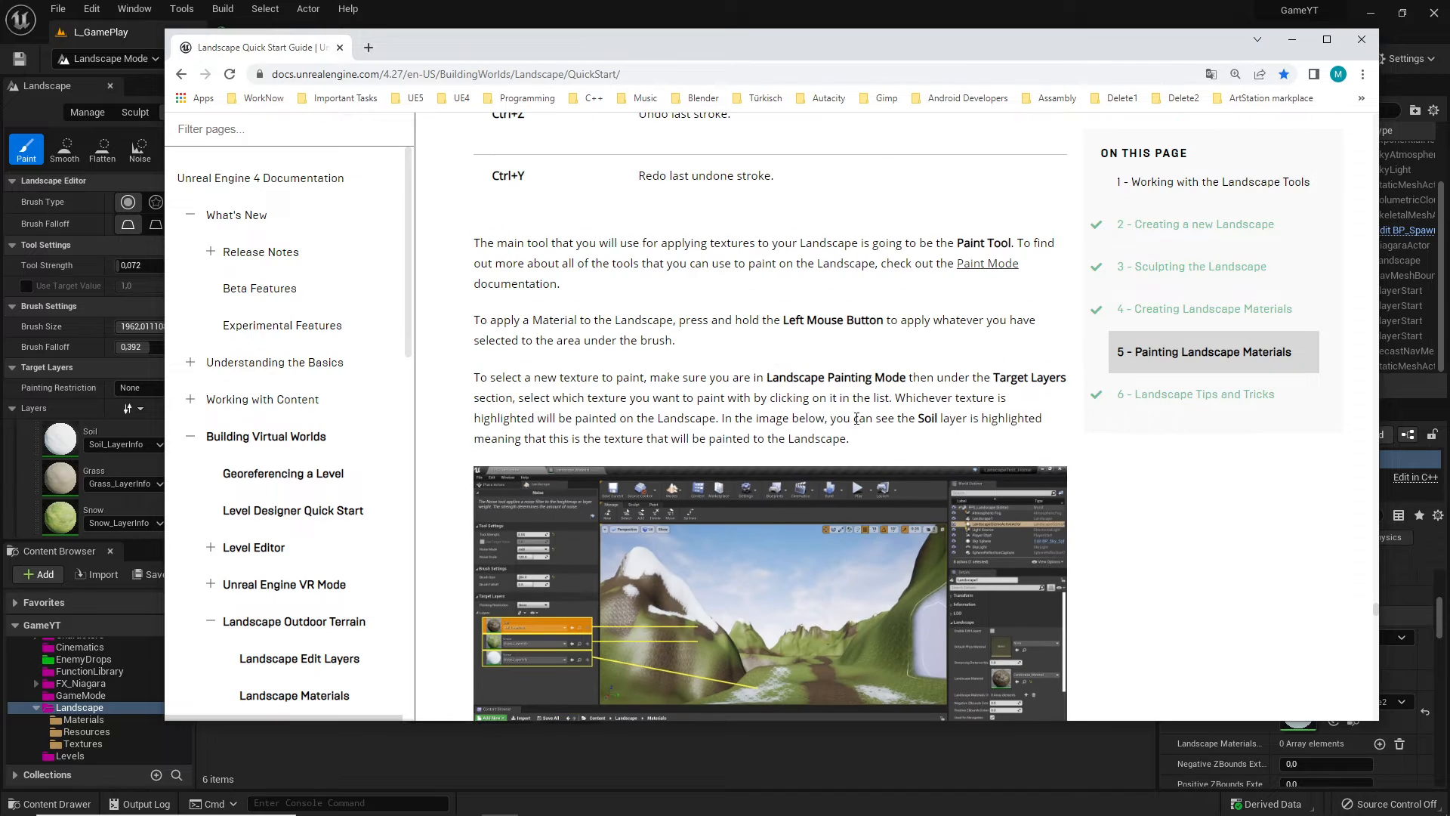
{"action": "scroll", "coordinate": [857, 419], "scroll_direction": "down", "scroll_amount": 3}
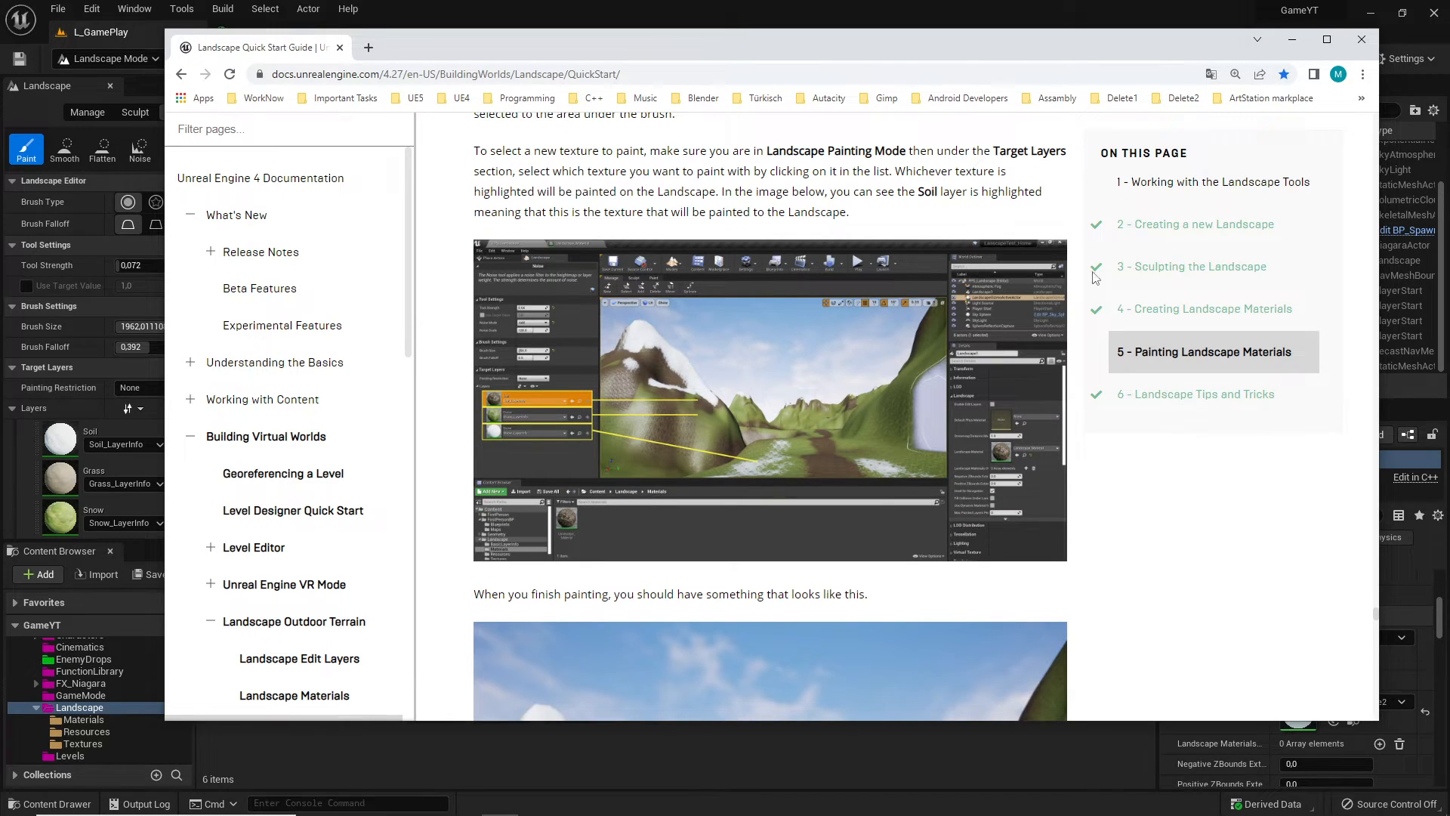
{"action": "scroll", "coordinate": [961, 474], "scroll_direction": "down", "scroll_amount": 6}
{"action": "key", "text": "alt+Tab"}
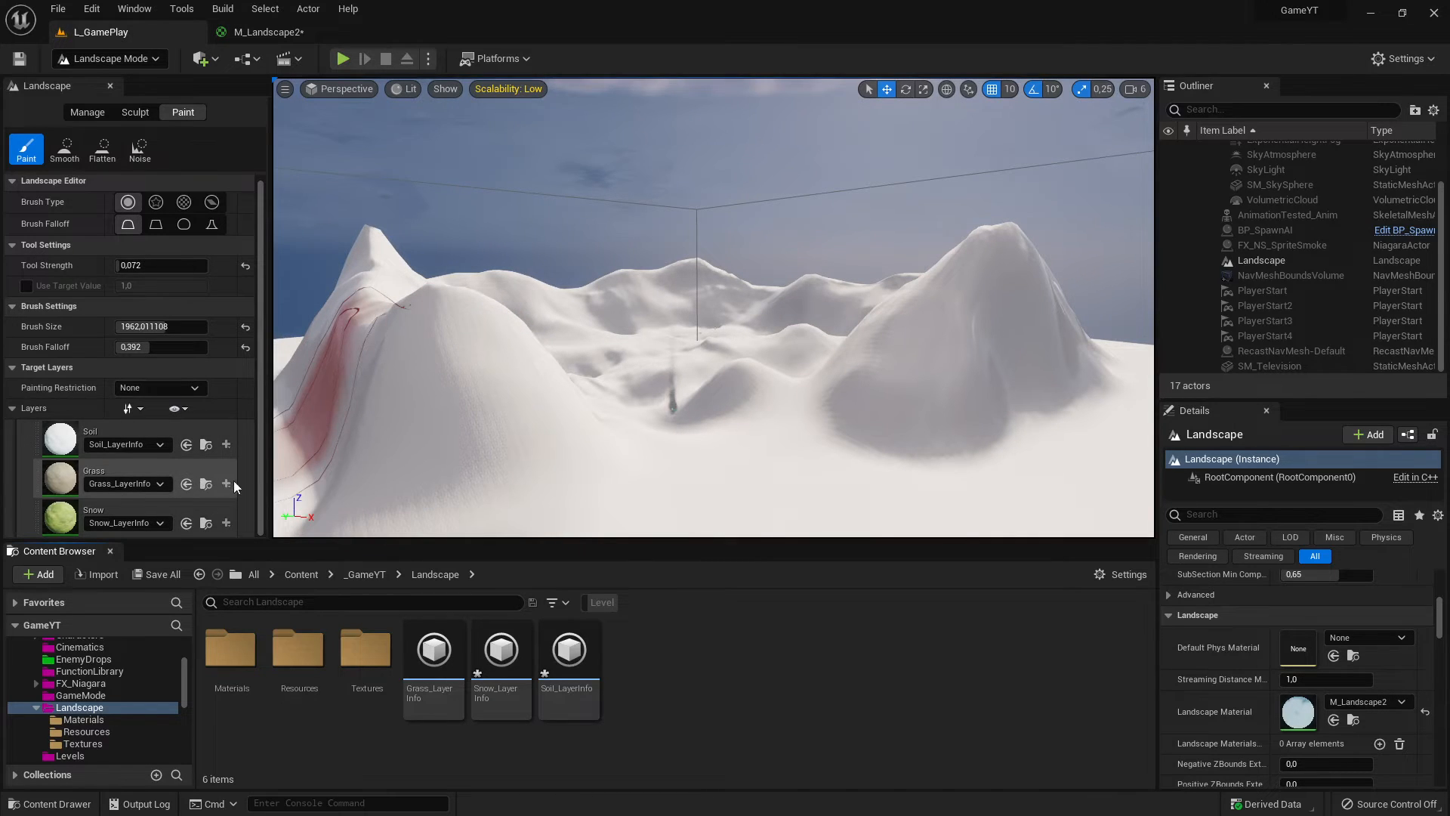
Step: Paint the Grass layer over the landscape's ground and mountain slopes with a brush size of 8192
{"action": "left_click", "coordinate": [57, 474]}
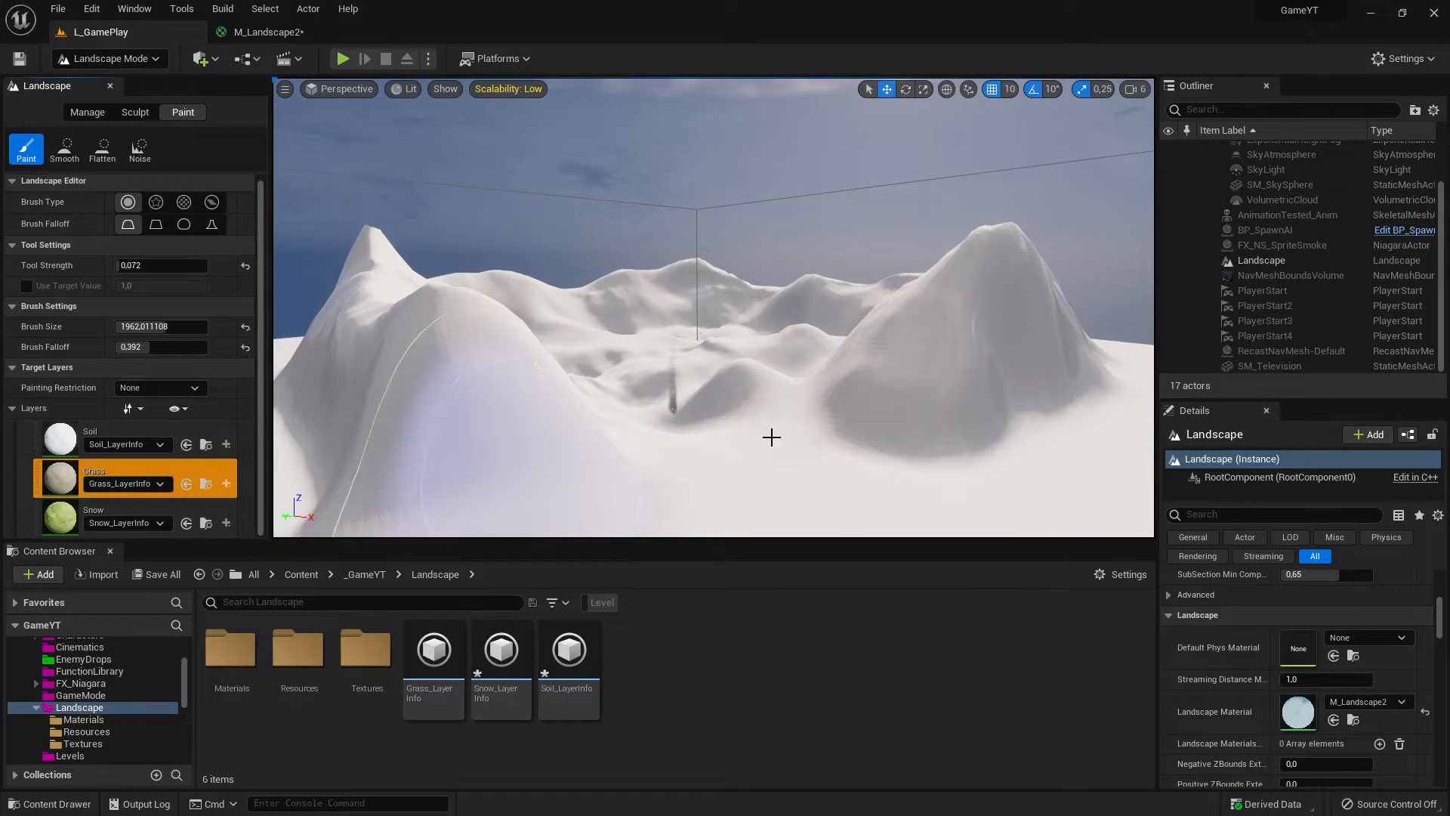
{"action": "mouse_move", "coordinate": [801, 384]}
{"action": "right_mouse_down"}
{"action": "mouse_move", "coordinate": [800, 302]}
{"action": "mouse_move", "coordinate": [802, 385]}
{"action": "mouse_move", "coordinate": [777, 460]}
{"action": "mouse_move", "coordinate": [755, 453]}
{"action": "mouse_move", "coordinate": [783, 414]}
{"action": "right_mouse_up"}
{"action": "key", "text": "s"}
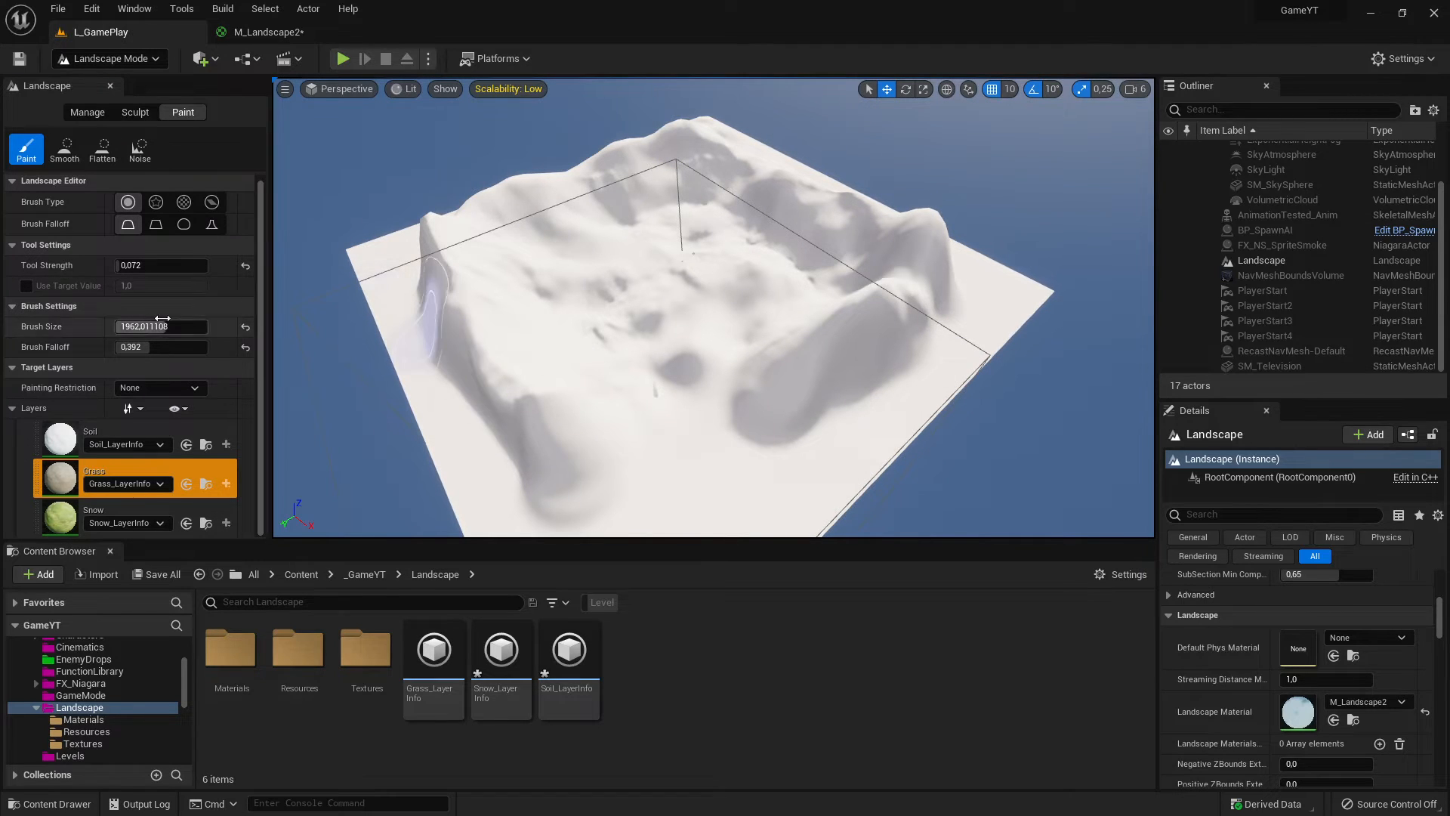
{"action": "left_click_drag", "start_coordinate": [132, 323], "coordinate": [207, 324]}
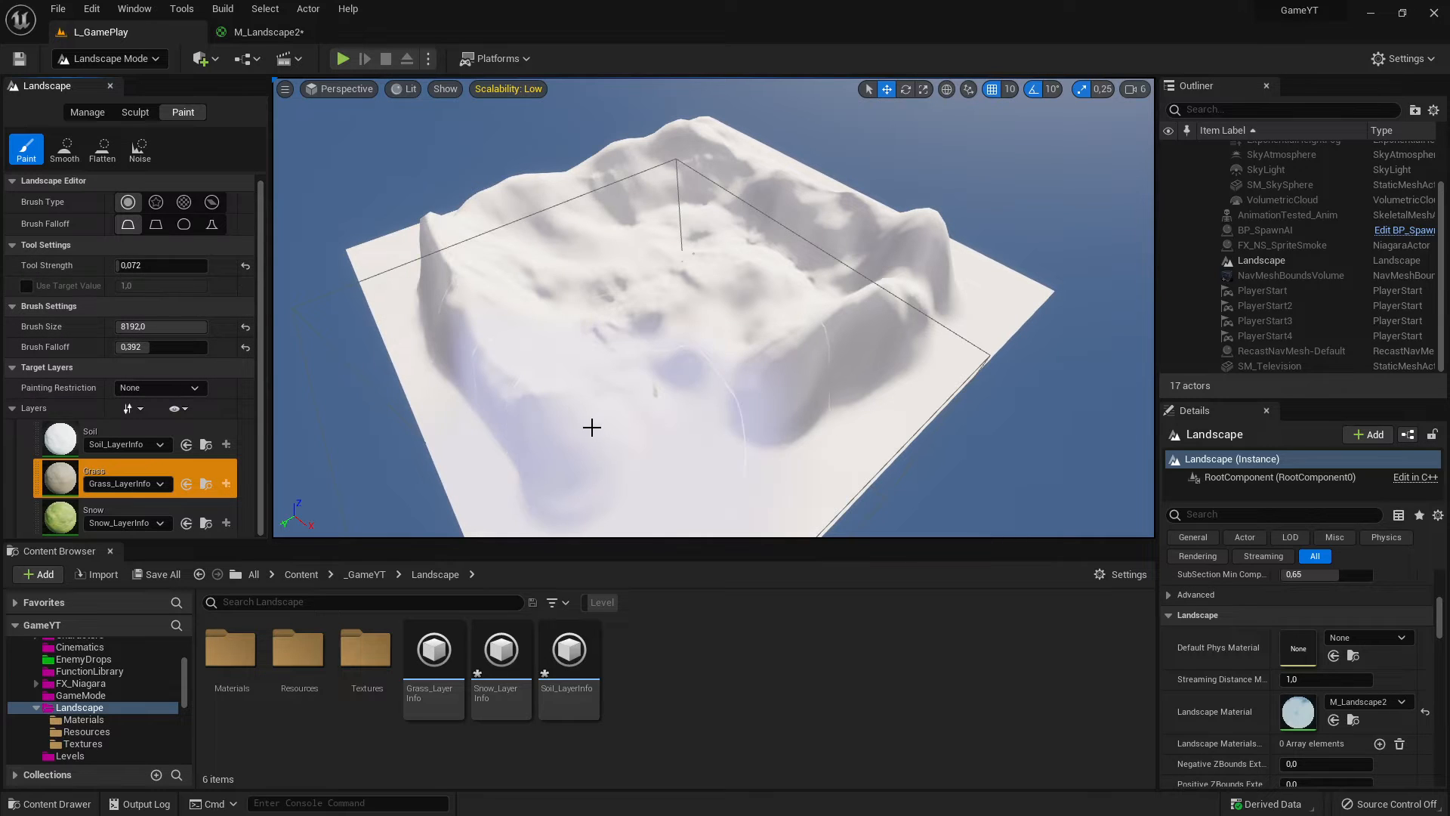
{"action": "left_click", "coordinate": [92, 478]}
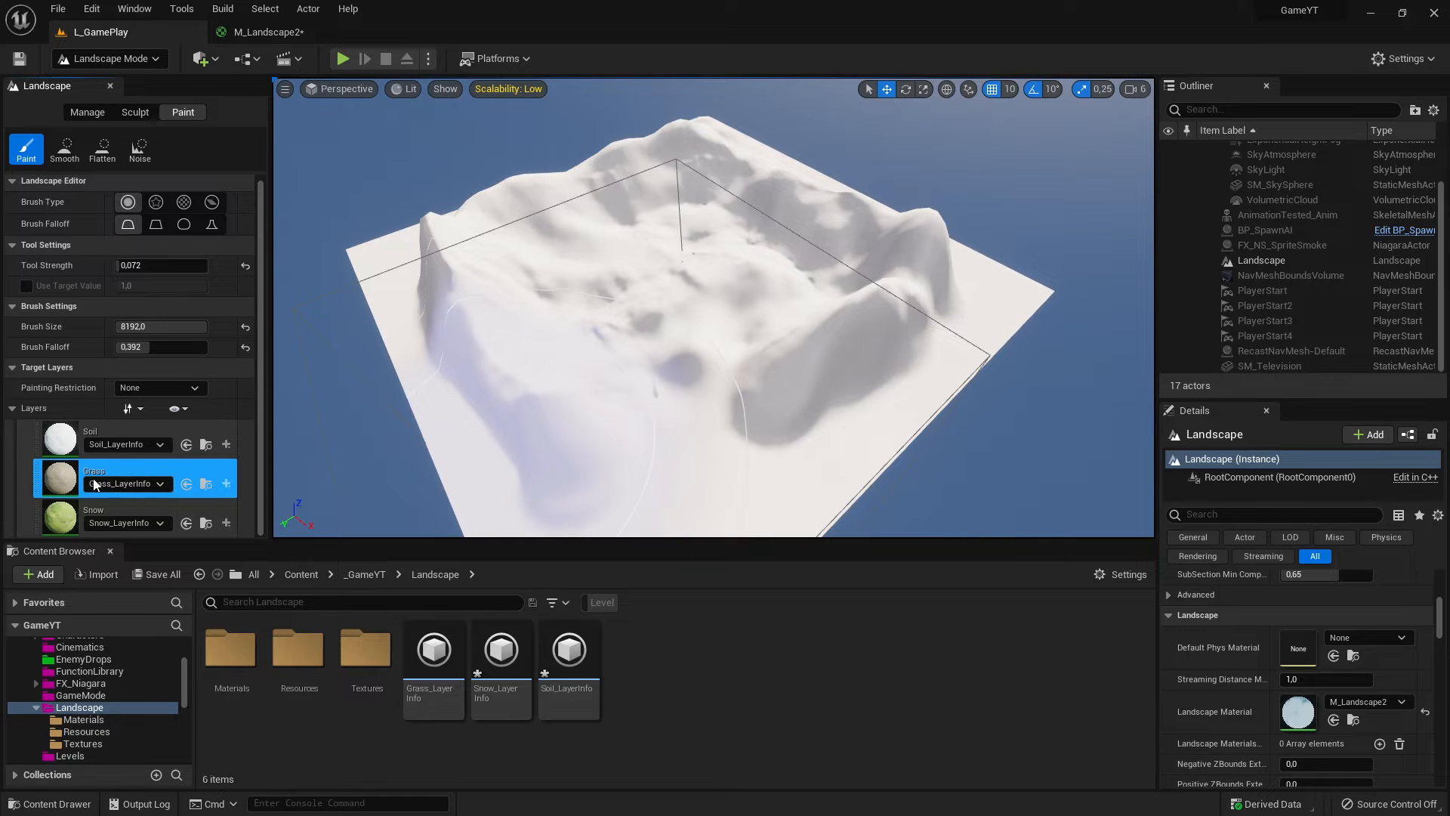
{"action": "left_click_drag", "start_coordinate": [913, 303], "coordinate": [843, 383]}
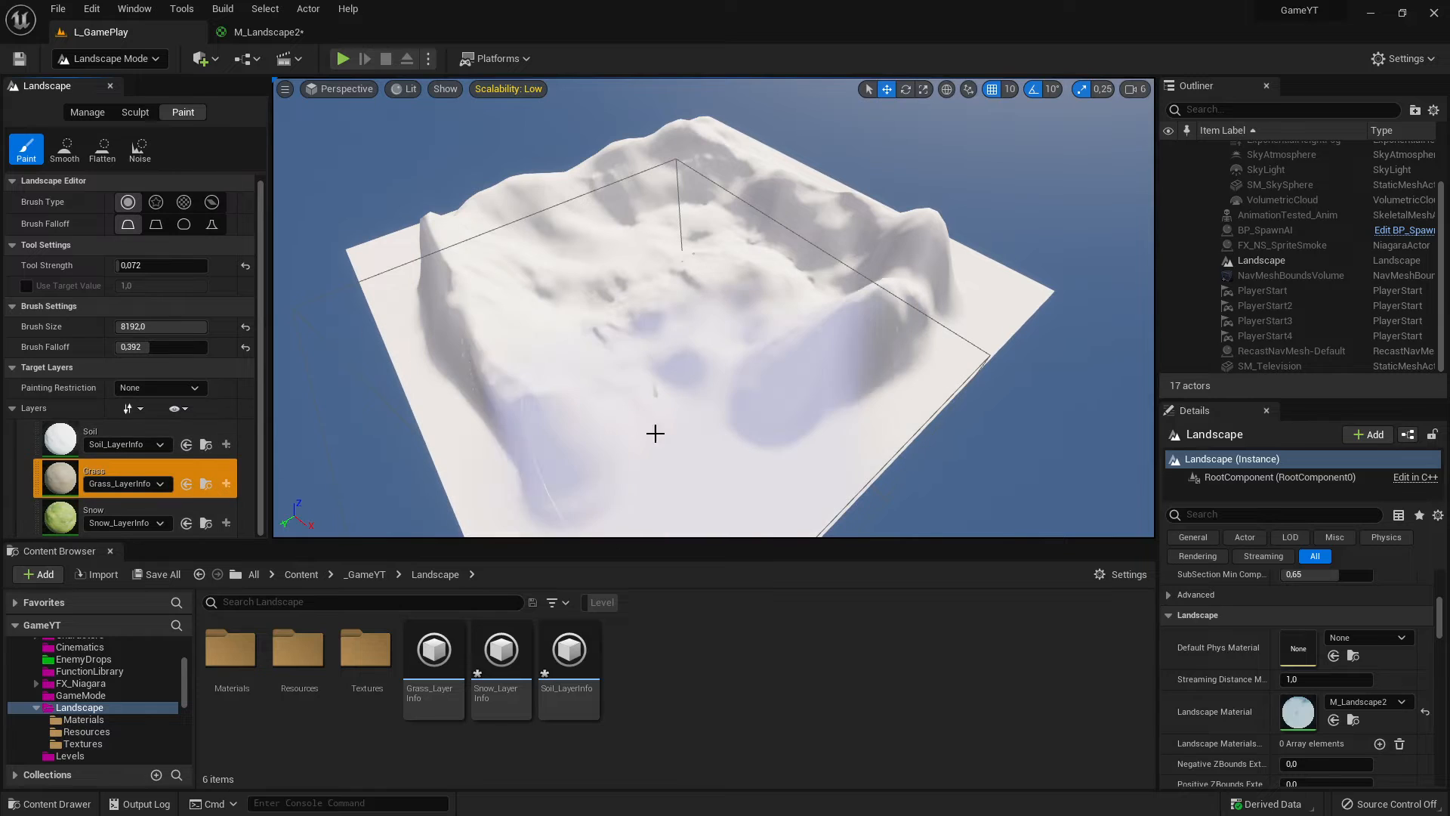
{"action": "mouse_move", "coordinate": [654, 430]}
{"action": "left_mouse_down"}
{"action": "mouse_move", "coordinate": [803, 407]}
{"action": "mouse_move", "coordinate": [740, 230]}
{"action": "mouse_move", "coordinate": [506, 263]}
{"action": "mouse_move", "coordinate": [421, 314]}
{"action": "mouse_move", "coordinate": [650, 152]}
{"action": "mouse_move", "coordinate": [916, 284]}
{"action": "mouse_move", "coordinate": [682, 495]}
{"action": "left_mouse_up"}
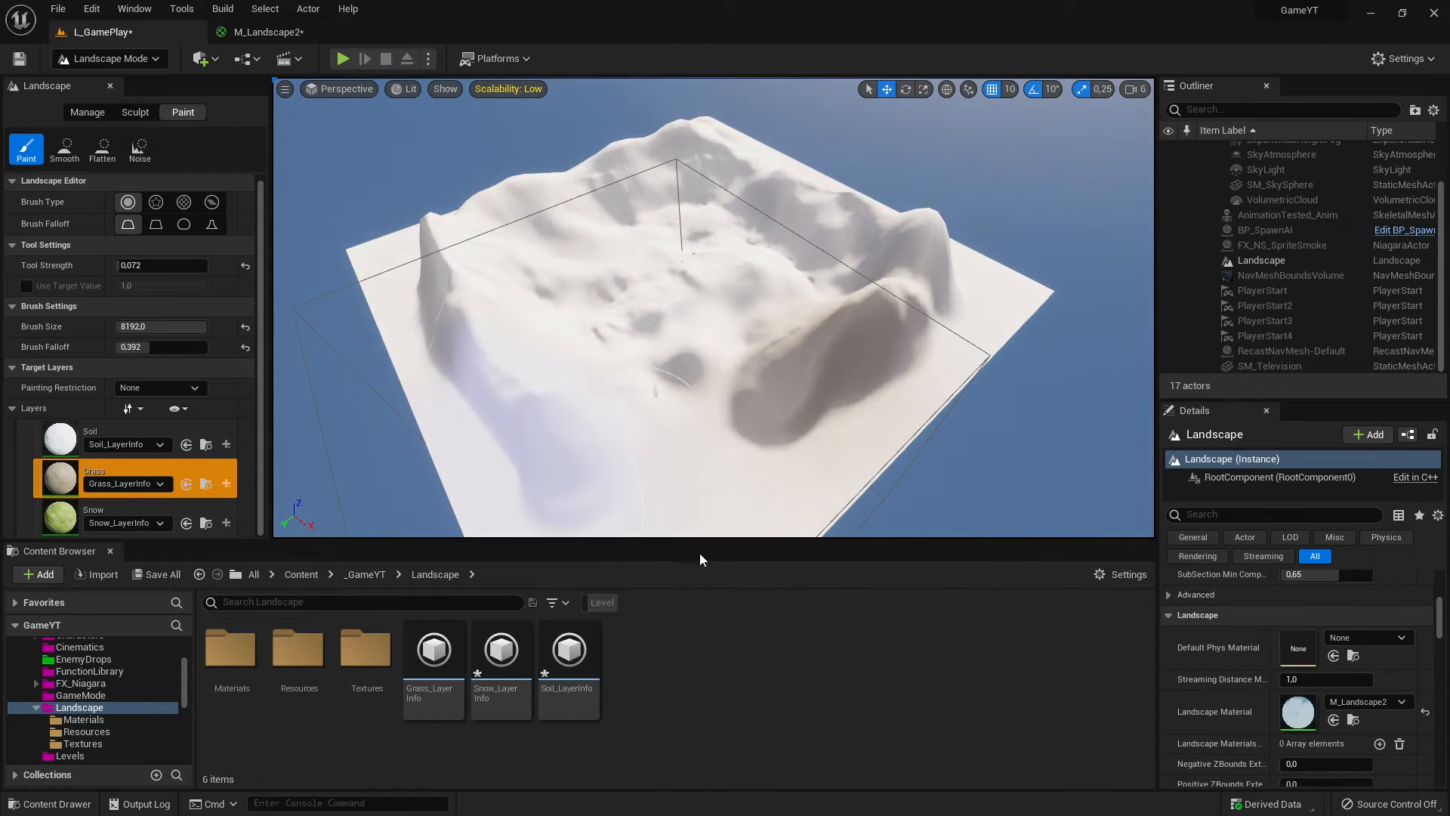
{"action": "mouse_move", "coordinate": [987, 443]}
{"action": "right_mouse_down"}
{"action": "mouse_move", "coordinate": [995, 462]}
{"action": "mouse_move", "coordinate": [884, 445]}
{"action": "mouse_move", "coordinate": [982, 378]}
{"action": "mouse_move", "coordinate": [1057, 385]}
{"action": "mouse_move", "coordinate": [974, 370]}
{"action": "mouse_move", "coordinate": [884, 302]}
{"action": "mouse_move", "coordinate": [906, 295]}
{"action": "mouse_move", "coordinate": [898, 355]}
{"action": "mouse_move", "coordinate": [846, 347]}
{"action": "mouse_move", "coordinate": [854, 302]}
{"action": "mouse_move", "coordinate": [861, 415]}
{"action": "mouse_move", "coordinate": [868, 377]}
{"action": "mouse_move", "coordinate": [921, 347]}
{"action": "mouse_move", "coordinate": [860, 366]}
{"action": "mouse_move", "coordinate": [940, 359]}
{"action": "mouse_move", "coordinate": [884, 370]}
{"action": "mouse_move", "coordinate": [762, 328]}
{"action": "mouse_move", "coordinate": [589, 328]}
{"action": "mouse_move", "coordinate": [808, 340]}
{"action": "mouse_move", "coordinate": [796, 358]}
{"action": "mouse_move", "coordinate": [792, 227]}
{"action": "mouse_move", "coordinate": [781, 374]}
{"action": "mouse_move", "coordinate": [816, 424]}
{"action": "right_mouse_up"}
{"action": "key", "text": "w"}
{"action": "key", "text": "s"}
{"action": "key", "text": "a"}
{"action": "key", "text": "d"}
{"action": "key", "text": "s"}
{"action": "key", "text": "w"}
{"action": "mouse_move", "coordinate": [815, 424]}
{"action": "left_mouse_down"}
{"action": "mouse_move", "coordinate": [839, 353]}
{"action": "mouse_move", "coordinate": [819, 229]}
{"action": "mouse_move", "coordinate": [490, 329]}
{"action": "mouse_move", "coordinate": [578, 504]}
{"action": "left_mouse_up"}
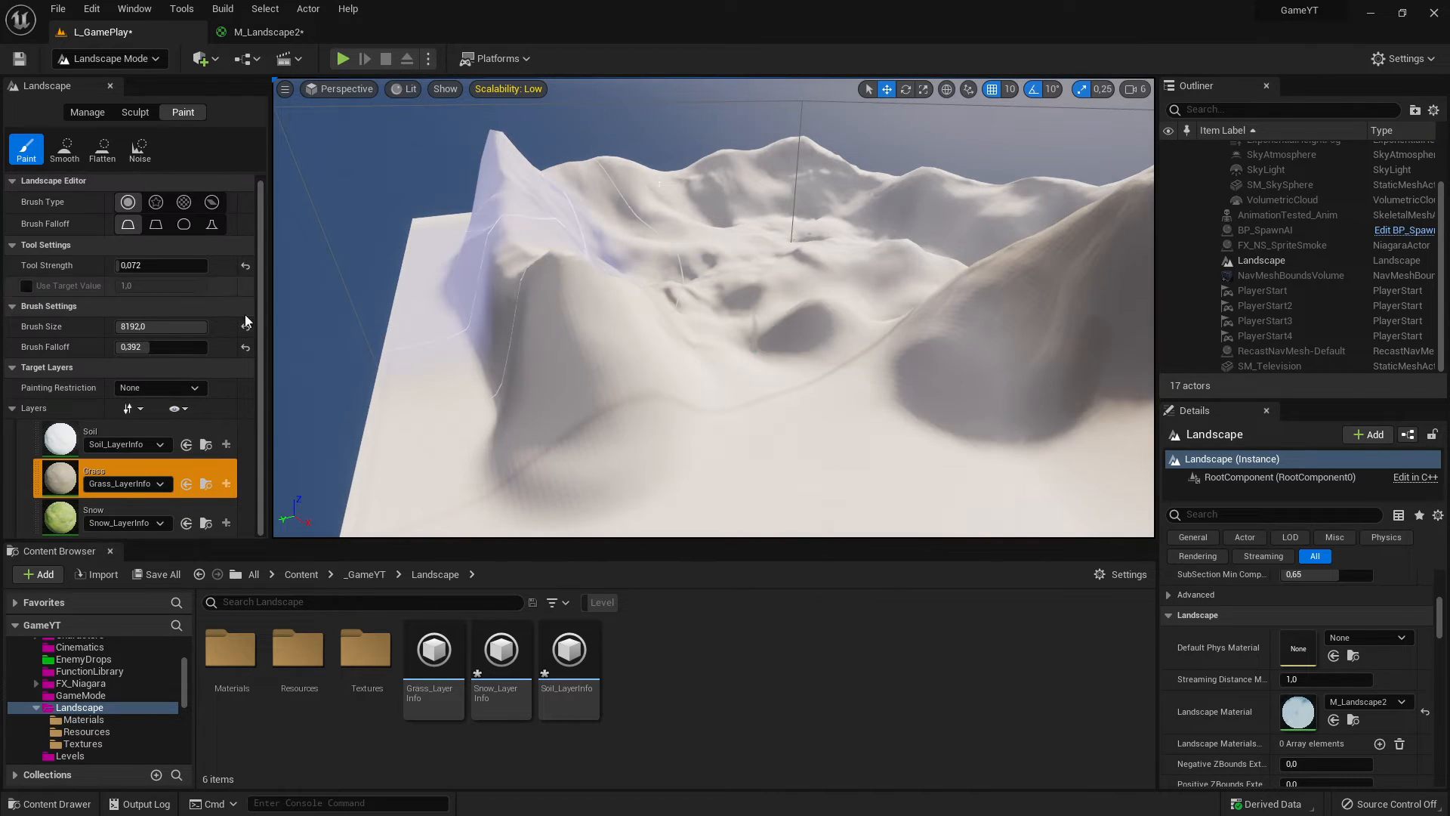
Step: Reduce the brush size to about 1283 and the falloff to 0.208, and paint the Snow layer in a strip near the landscape's corner
{"action": "left_click_drag", "start_coordinate": [173, 326], "coordinate": [140, 326]}
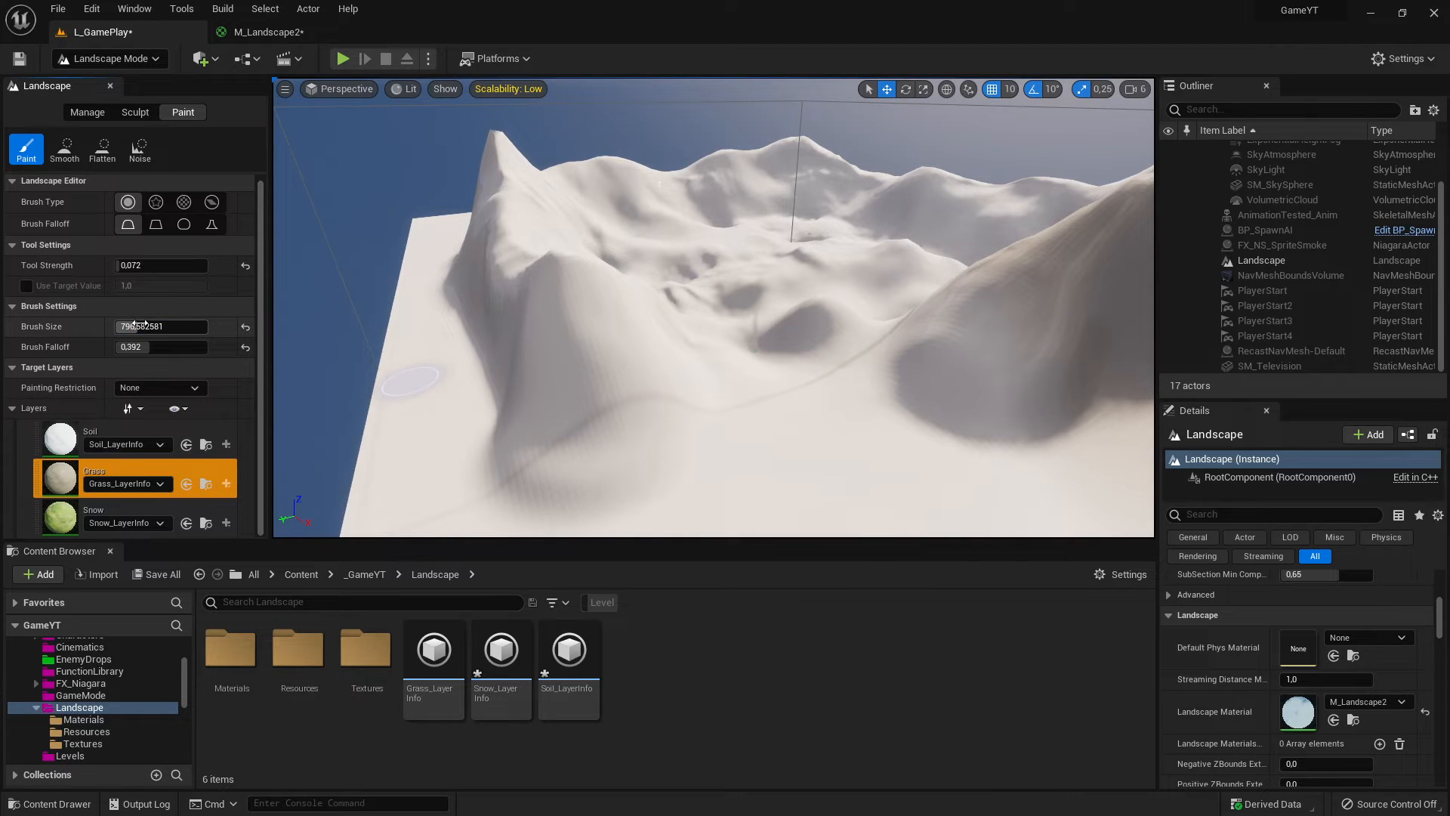
{"action": "left_click_drag", "start_coordinate": [148, 326], "coordinate": [145, 326]}
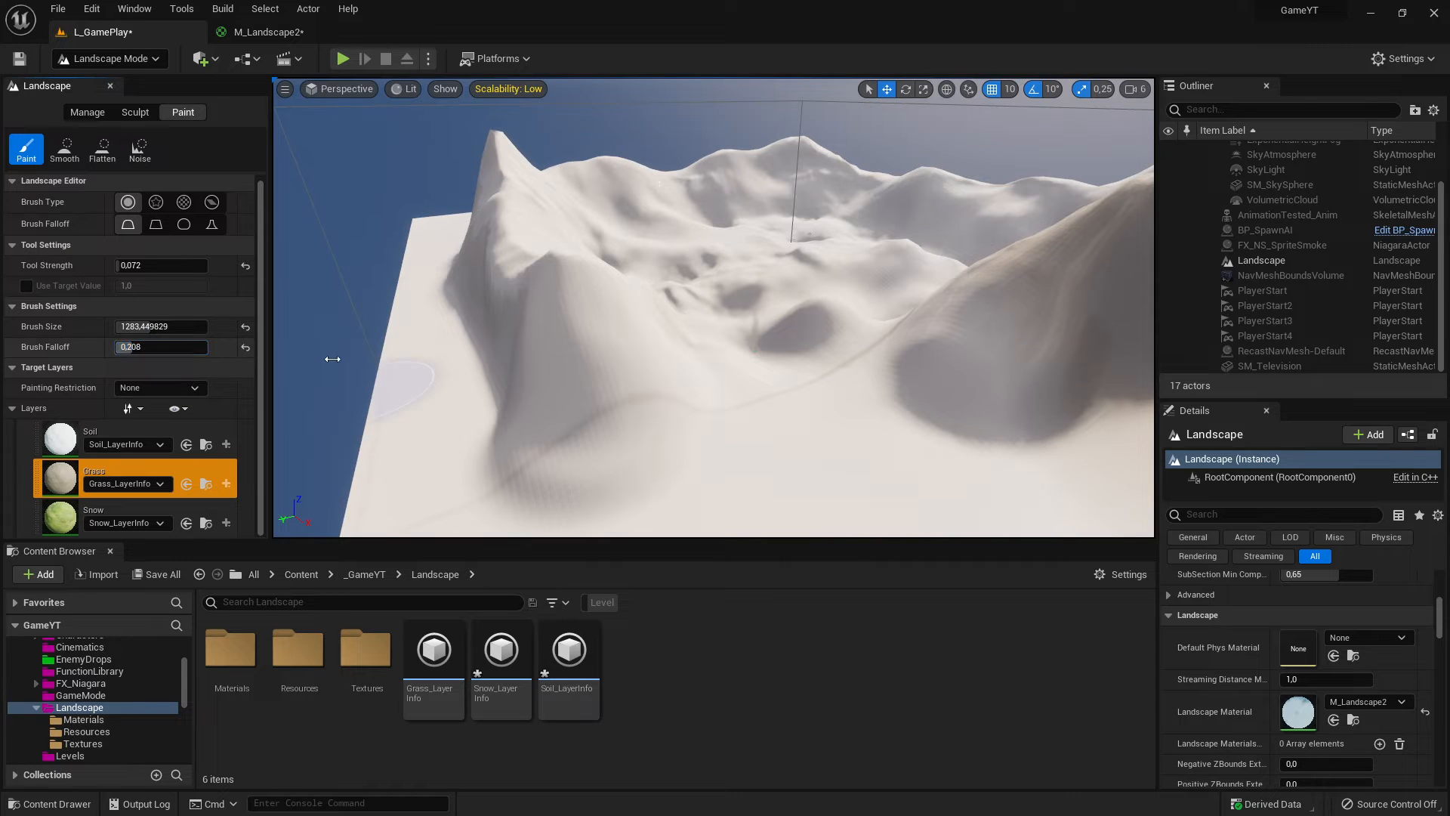
{"action": "left_click", "coordinate": [92, 521]}
{"action": "left_click", "coordinate": [62, 518]}
{"action": "left_click", "coordinate": [60, 517]}
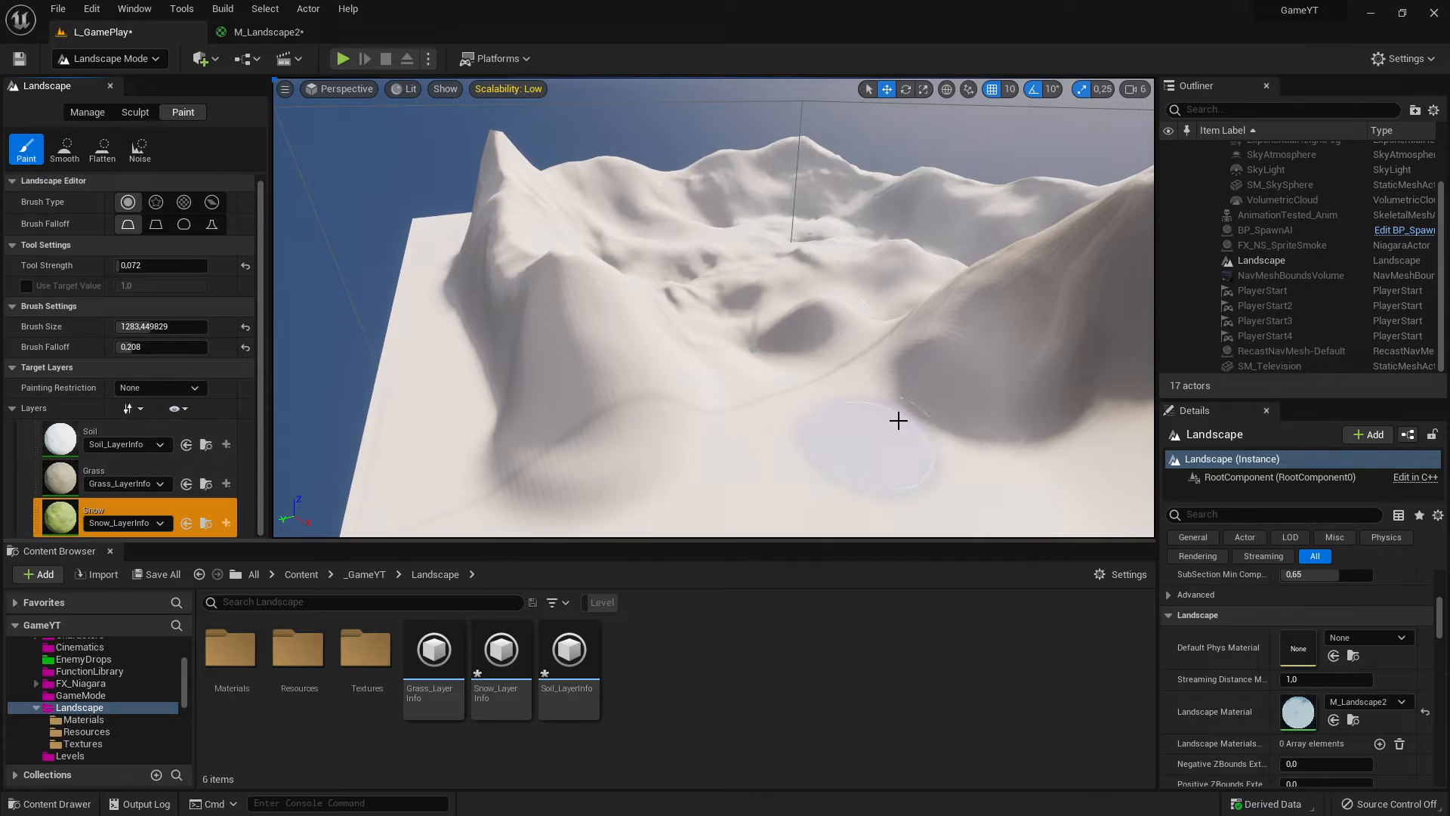
{"action": "mouse_move", "coordinate": [822, 492]}
{"action": "right_mouse_down"}
{"action": "mouse_move", "coordinate": [820, 521]}
{"action": "mouse_move", "coordinate": [725, 509]}
{"action": "mouse_move", "coordinate": [822, 491]}
{"action": "right_mouse_up"}
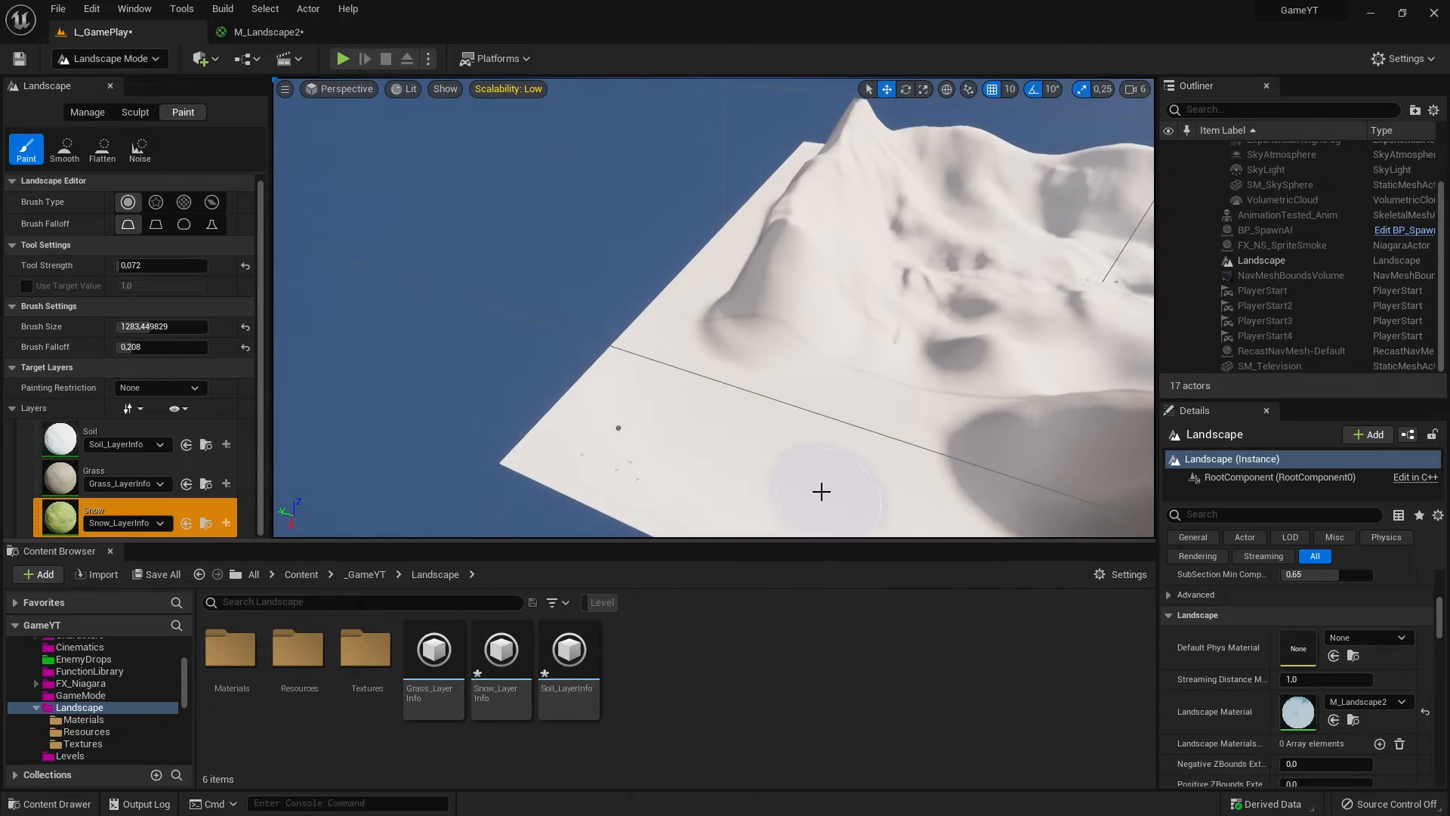
{"action": "mouse_move", "coordinate": [821, 491]}
{"action": "left_mouse_down"}
{"action": "mouse_move", "coordinate": [777, 518]}
{"action": "mouse_move", "coordinate": [702, 418]}
{"action": "mouse_move", "coordinate": [837, 435]}
{"action": "mouse_move", "coordinate": [926, 375]}
{"action": "mouse_move", "coordinate": [868, 427]}
{"action": "mouse_move", "coordinate": [808, 321]}
{"action": "mouse_move", "coordinate": [959, 380]}
{"action": "left_mouse_up"}
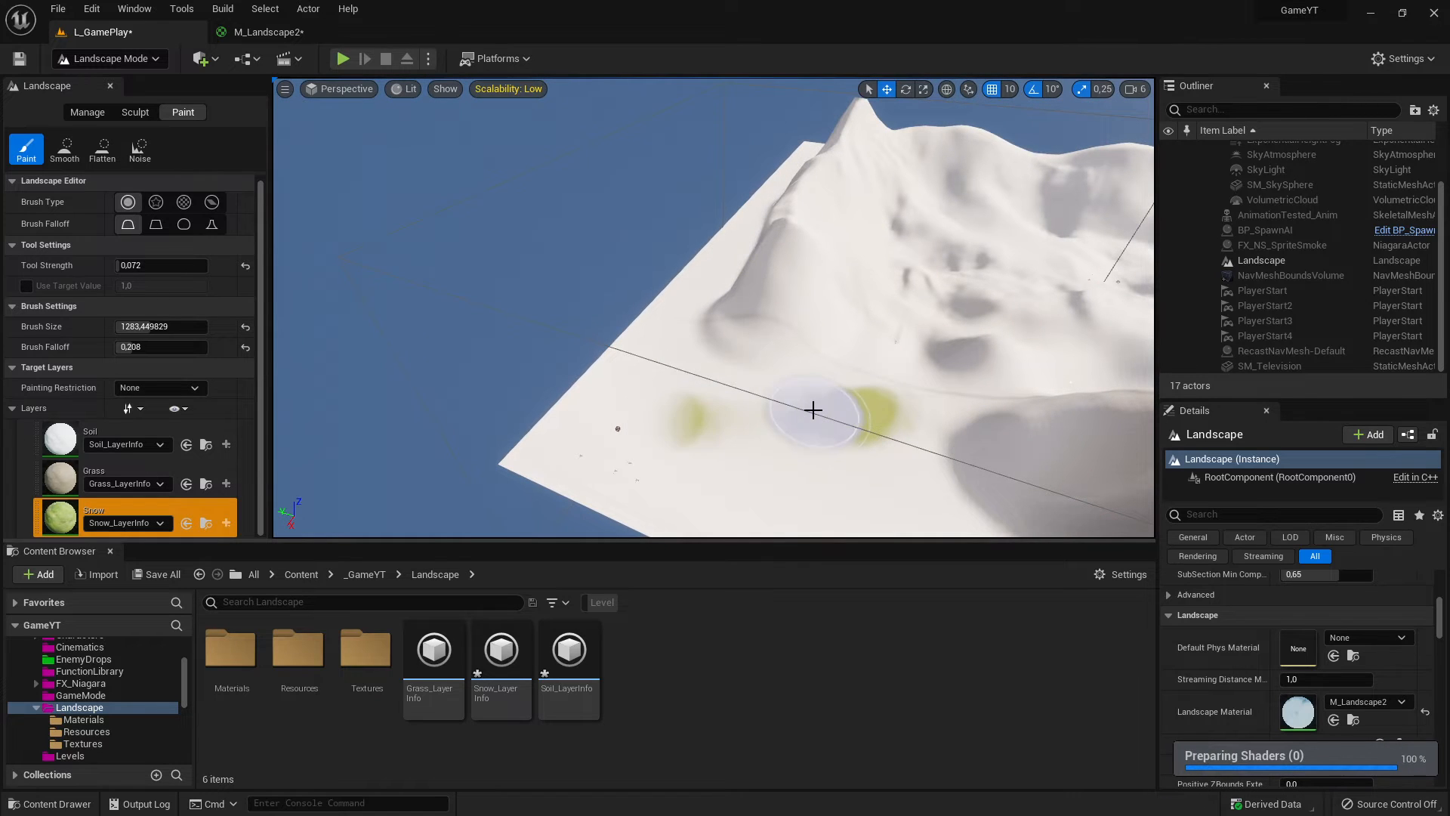
{"action": "mouse_move", "coordinate": [813, 410]}
{"action": "left_mouse_down"}
{"action": "mouse_move", "coordinate": [654, 415]}
{"action": "mouse_move", "coordinate": [922, 385]}
{"action": "mouse_move", "coordinate": [883, 394]}
{"action": "left_mouse_up"}
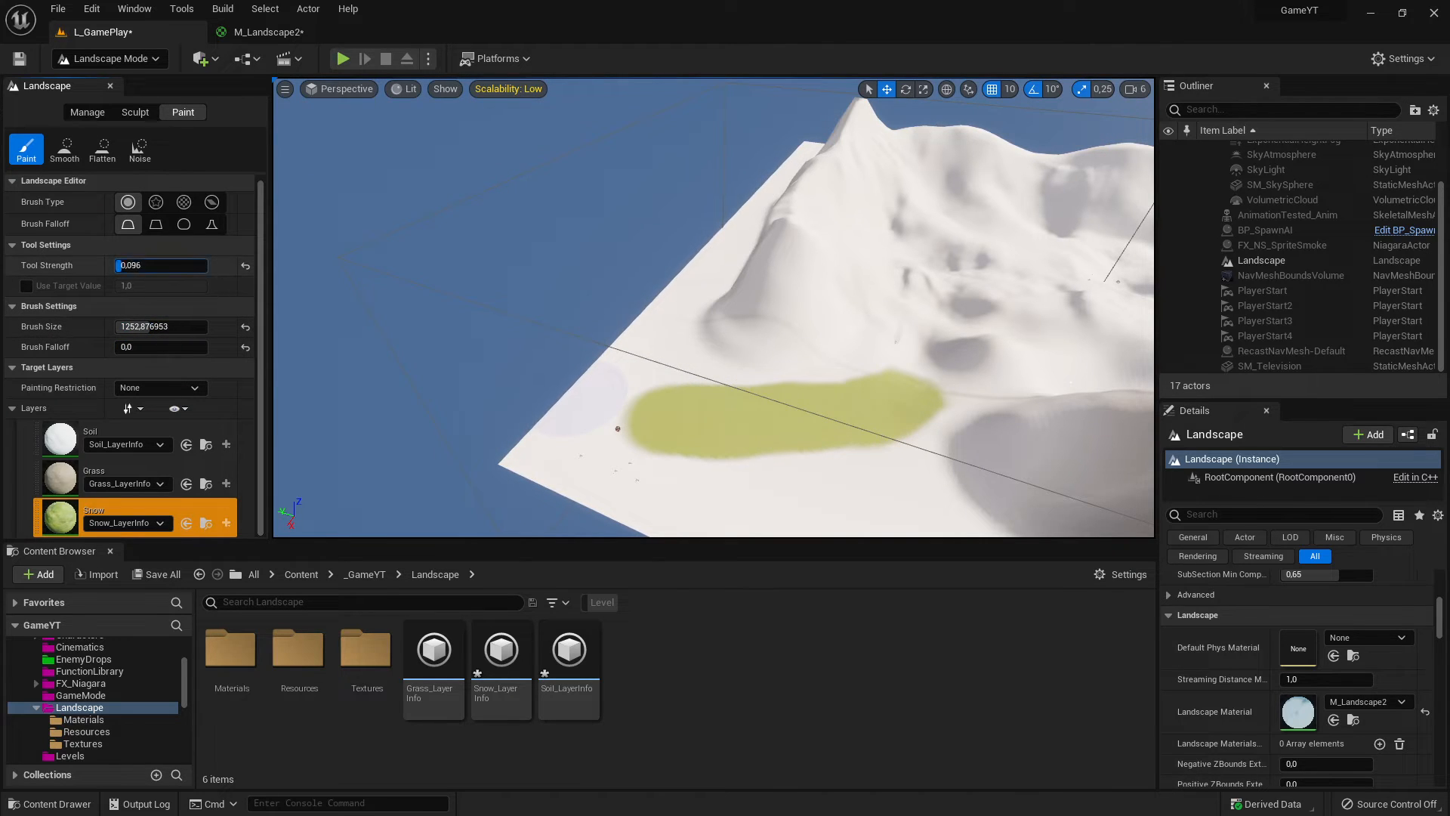
Step: Paint the Snow layer over the flat corner and along paths into the valley, using strength 0.232, brush size about 1253 and falloff 0
{"action": "mouse_move", "coordinate": [764, 417]}
{"action": "left_mouse_down"}
{"action": "mouse_move", "coordinate": [783, 452]}
{"action": "mouse_move", "coordinate": [855, 489]}
{"action": "mouse_move", "coordinate": [748, 508]}
{"action": "mouse_move", "coordinate": [634, 388]}
{"action": "mouse_move", "coordinate": [511, 458]}
{"action": "mouse_move", "coordinate": [615, 369]}
{"action": "mouse_move", "coordinate": [521, 418]}
{"action": "mouse_move", "coordinate": [936, 373]}
{"action": "left_mouse_up"}
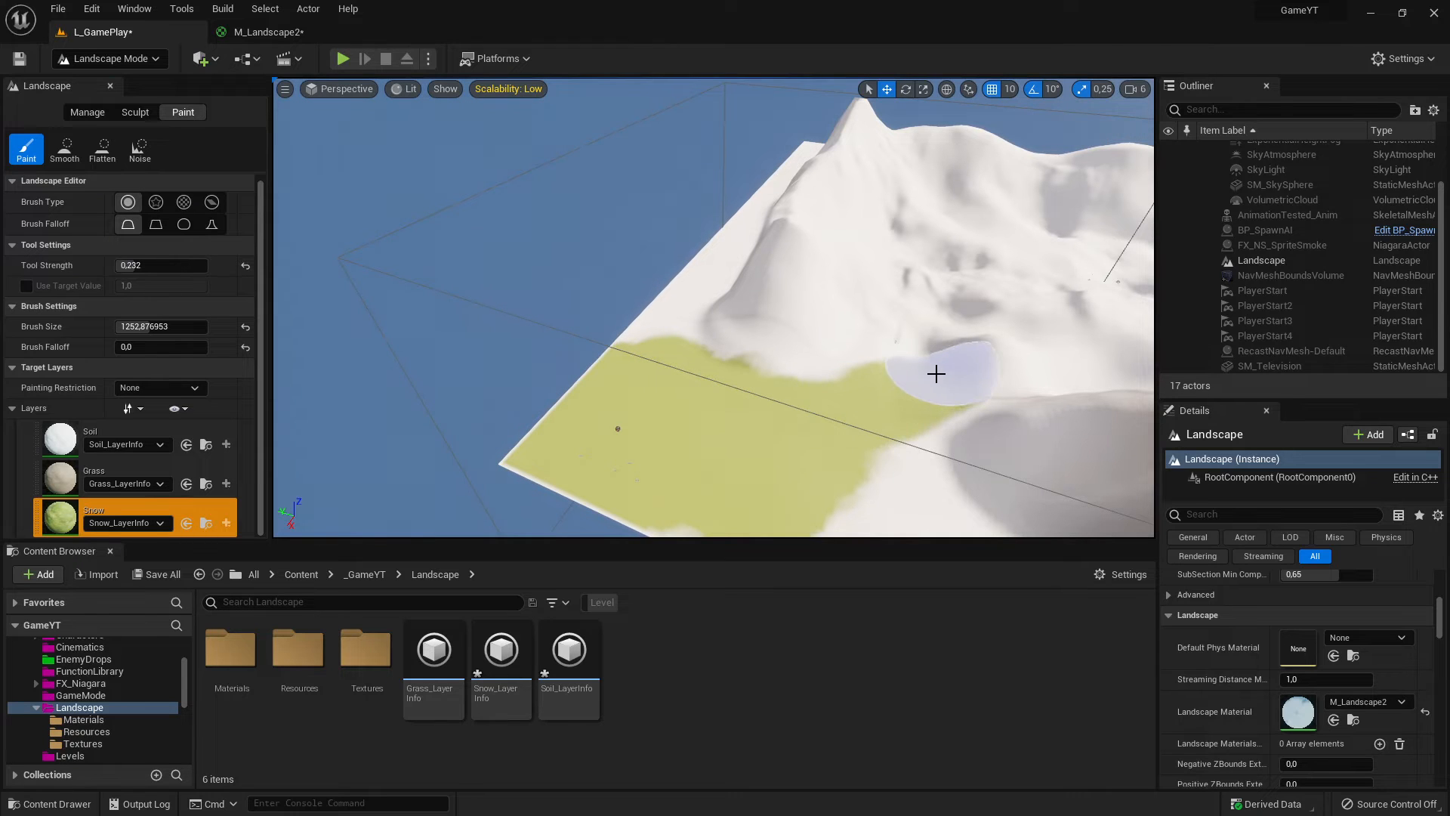
{"action": "left_click_drag", "start_coordinate": [939, 291], "coordinate": [944, 303]}
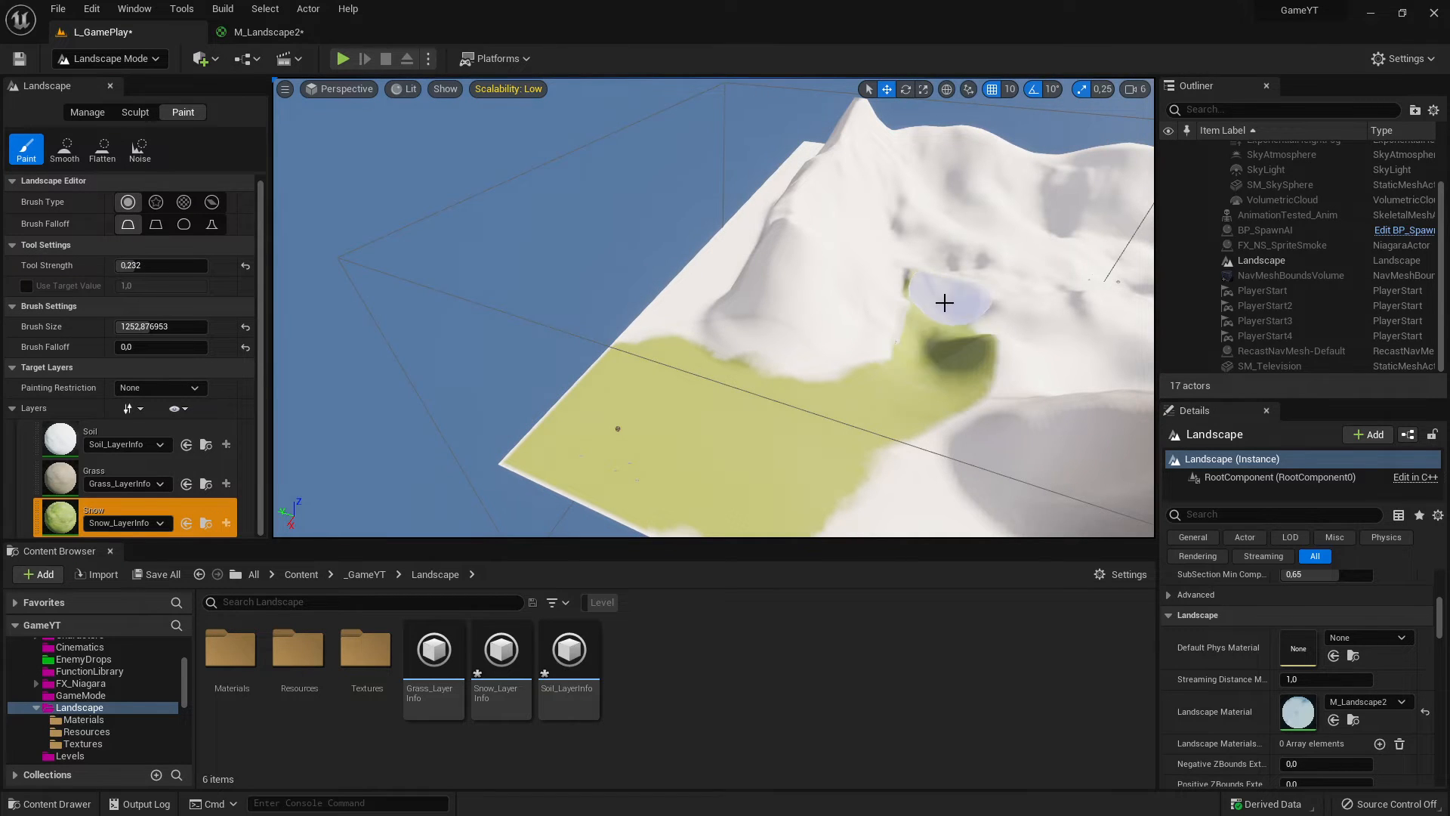
{"action": "mouse_move", "coordinate": [935, 333]}
{"action": "right_mouse_down"}
{"action": "mouse_move", "coordinate": [982, 257]}
{"action": "mouse_move", "coordinate": [959, 393]}
{"action": "mouse_move", "coordinate": [935, 333]}
{"action": "right_mouse_up"}
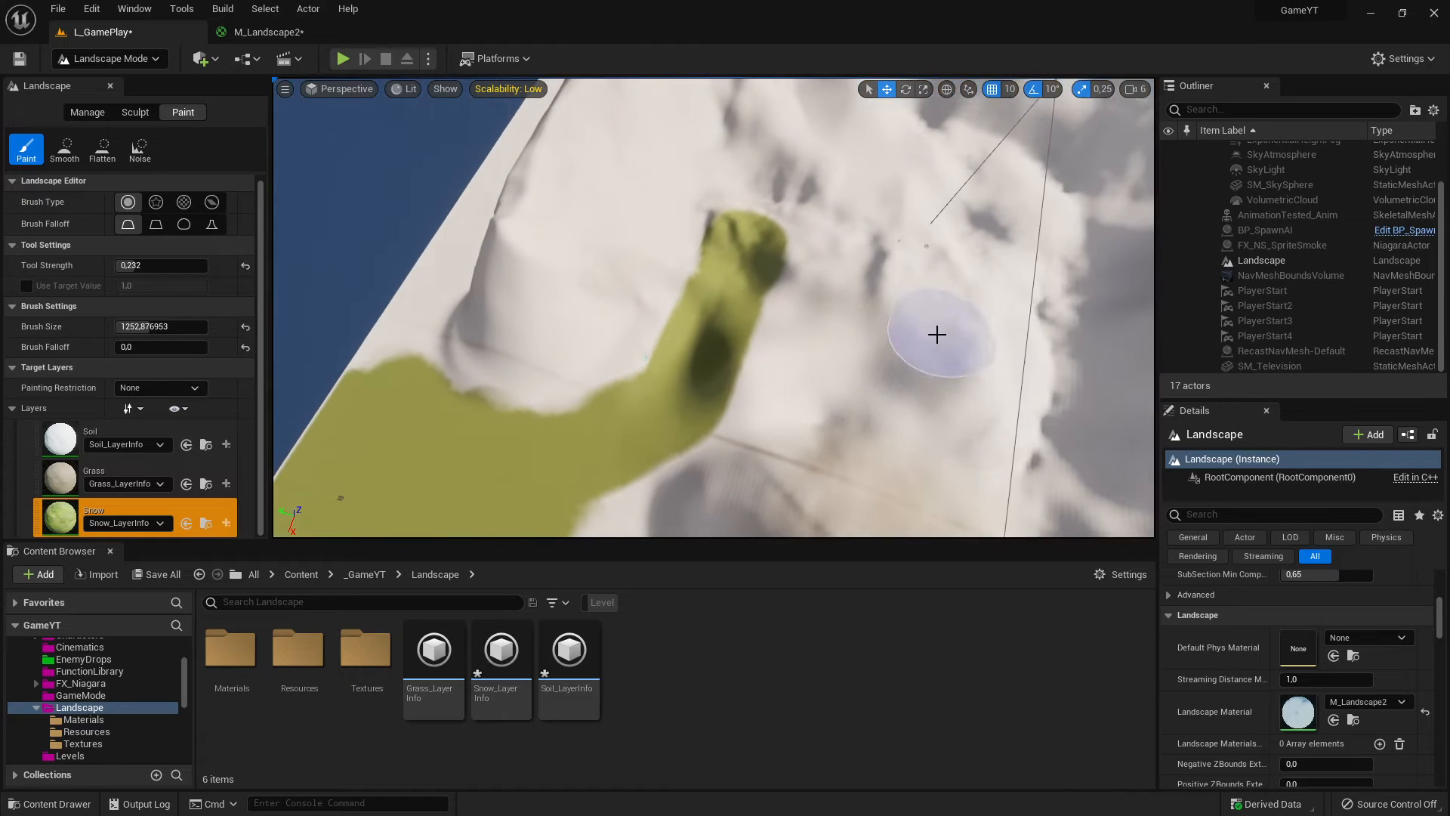
{"action": "mouse_move", "coordinate": [771, 395]}
{"action": "left_mouse_down"}
{"action": "mouse_move", "coordinate": [793, 378]}
{"action": "mouse_move", "coordinate": [754, 395]}
{"action": "mouse_move", "coordinate": [836, 424]}
{"action": "mouse_move", "coordinate": [1007, 383]}
{"action": "mouse_move", "coordinate": [994, 265]}
{"action": "mouse_move", "coordinate": [971, 428]}
{"action": "mouse_move", "coordinate": [971, 249]}
{"action": "left_mouse_up"}
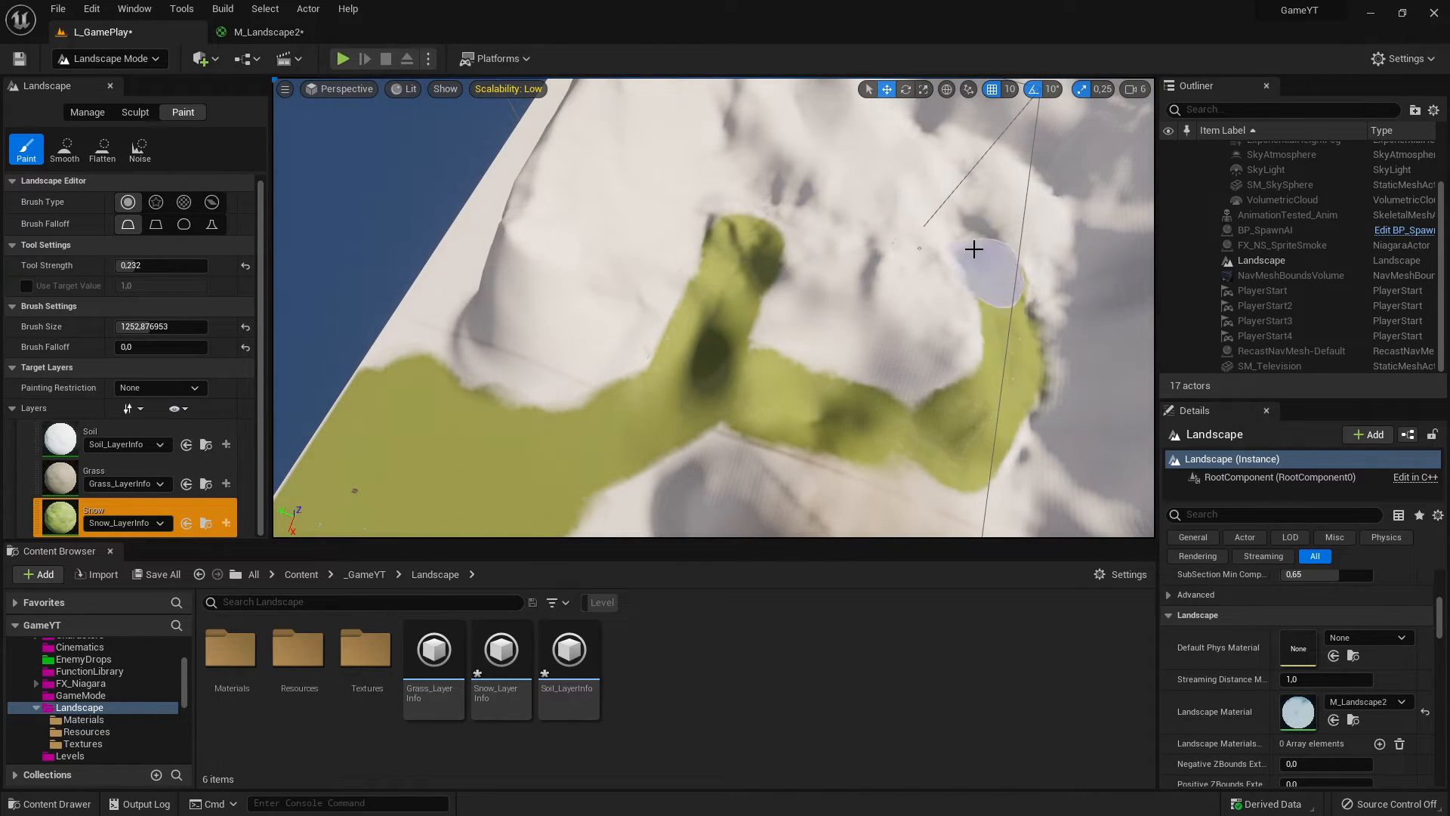
Step: Fill the valley floor between the mountains with the Snow layer, covering the remaining gaps and edges
{"action": "mouse_move", "coordinate": [797, 227]}
{"action": "left_mouse_down"}
{"action": "mouse_move", "coordinate": [889, 226]}
{"action": "mouse_move", "coordinate": [828, 224]}
{"action": "mouse_move", "coordinate": [809, 197]}
{"action": "mouse_move", "coordinate": [739, 206]}
{"action": "mouse_move", "coordinate": [1002, 223]}
{"action": "mouse_move", "coordinate": [1036, 347]}
{"action": "mouse_move", "coordinate": [992, 231]}
{"action": "left_mouse_up"}
{"action": "mouse_move", "coordinate": [992, 231]}
{"action": "right_mouse_down"}
{"action": "mouse_move", "coordinate": [965, 232]}
{"action": "mouse_move", "coordinate": [937, 188]}
{"action": "mouse_move", "coordinate": [876, 302]}
{"action": "mouse_move", "coordinate": [857, 406]}
{"action": "right_mouse_up"}
{"action": "mouse_move", "coordinate": [857, 405]}
{"action": "left_mouse_down"}
{"action": "mouse_move", "coordinate": [768, 395]}
{"action": "mouse_move", "coordinate": [803, 356]}
{"action": "mouse_move", "coordinate": [836, 395]}
{"action": "mouse_move", "coordinate": [822, 323]}
{"action": "mouse_move", "coordinate": [771, 453]}
{"action": "mouse_move", "coordinate": [897, 426]}
{"action": "mouse_move", "coordinate": [789, 427]}
{"action": "mouse_move", "coordinate": [913, 342]}
{"action": "mouse_move", "coordinate": [753, 330]}
{"action": "mouse_move", "coordinate": [859, 338]}
{"action": "left_mouse_up"}
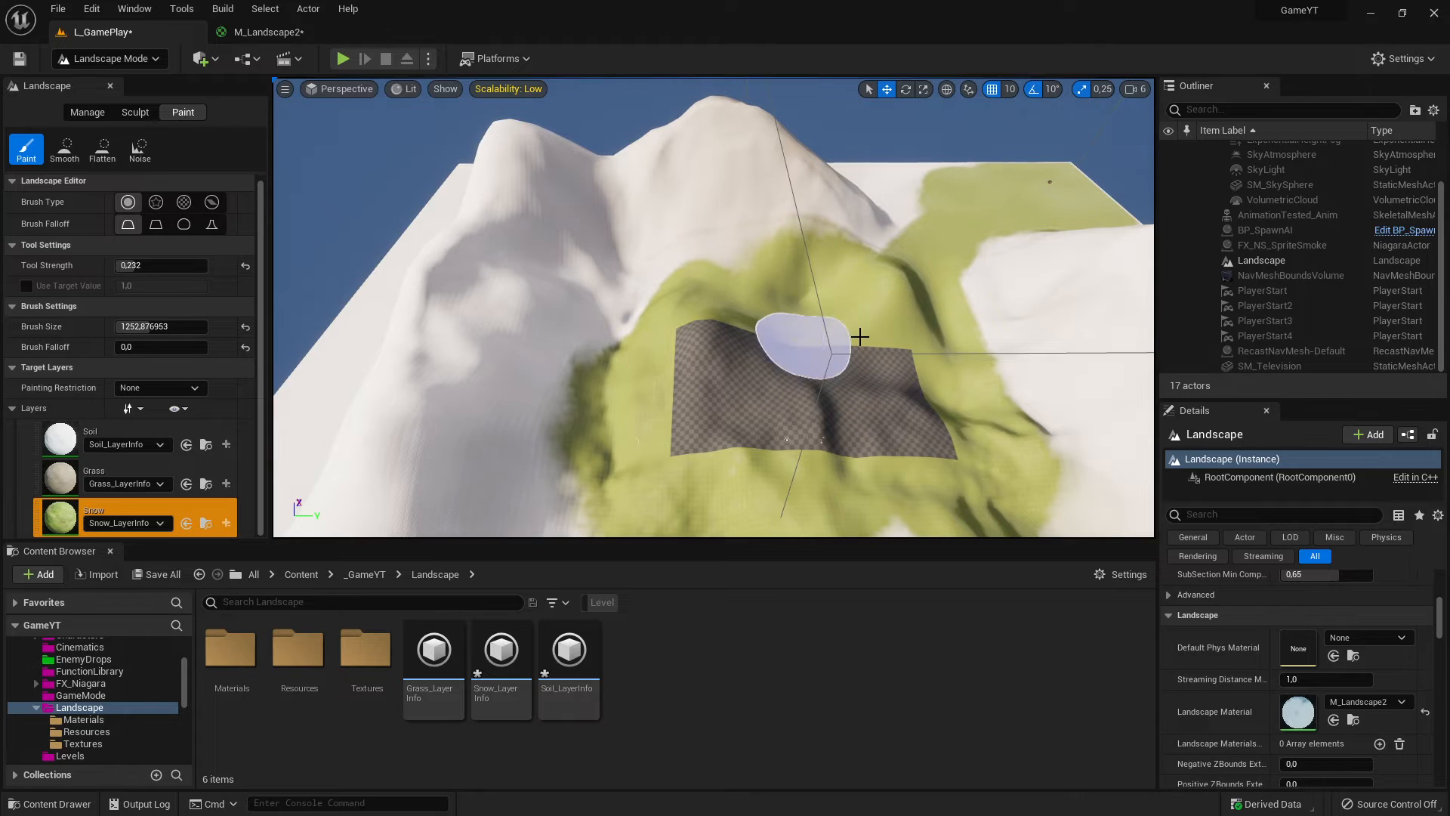
{"action": "mouse_move", "coordinate": [858, 347]}
{"action": "right_mouse_down"}
{"action": "mouse_move", "coordinate": [785, 279]}
{"action": "mouse_move", "coordinate": [841, 362]}
{"action": "mouse_move", "coordinate": [770, 355]}
{"action": "mouse_move", "coordinate": [839, 454]}
{"action": "mouse_move", "coordinate": [824, 377]}
{"action": "mouse_move", "coordinate": [762, 355]}
{"action": "mouse_move", "coordinate": [586, 392]}
{"action": "right_mouse_up"}
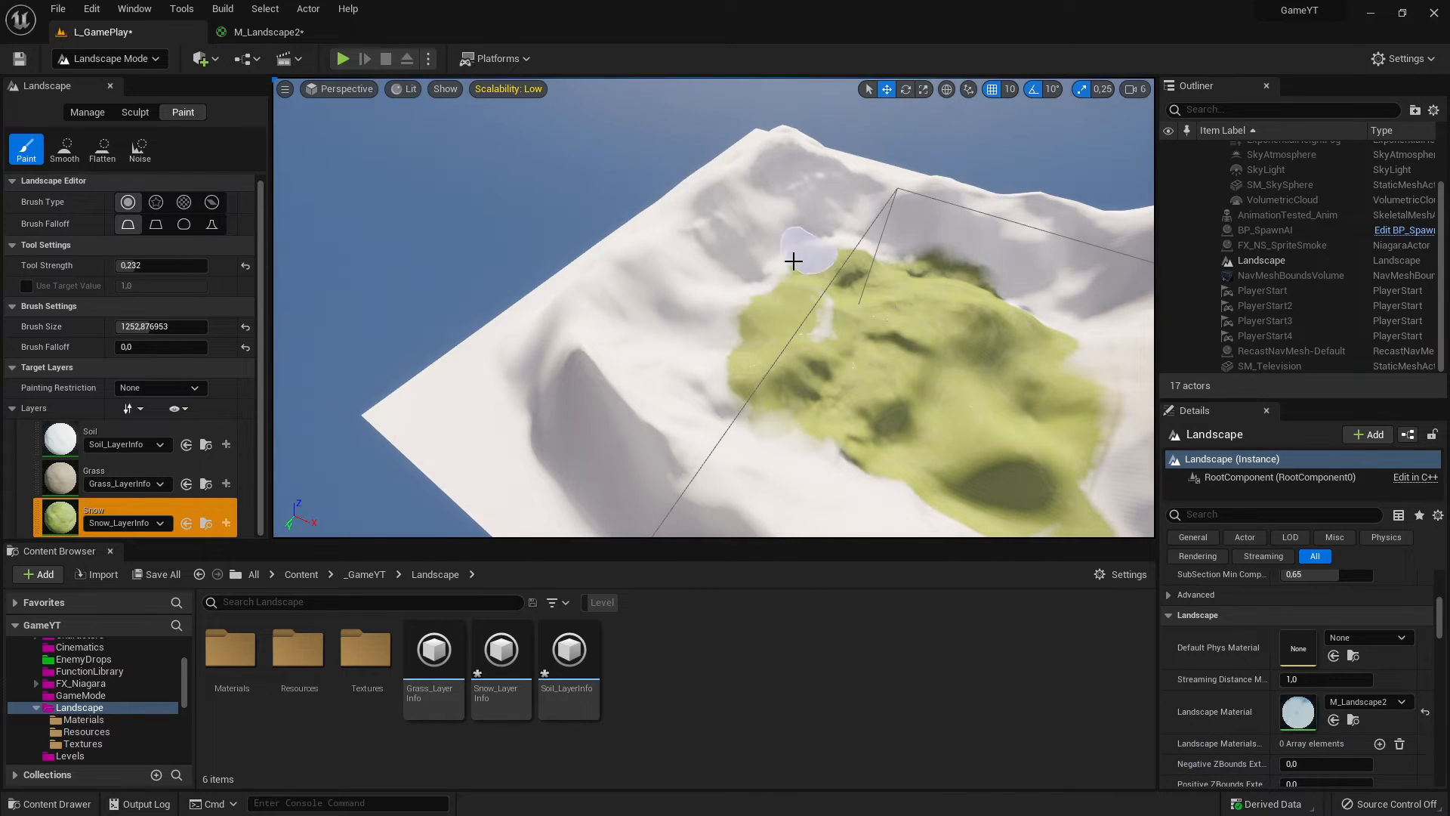
{"action": "mouse_move", "coordinate": [740, 302]}
{"action": "left_mouse_down"}
{"action": "mouse_move", "coordinate": [748, 282]}
{"action": "mouse_move", "coordinate": [719, 414]}
{"action": "left_mouse_up"}
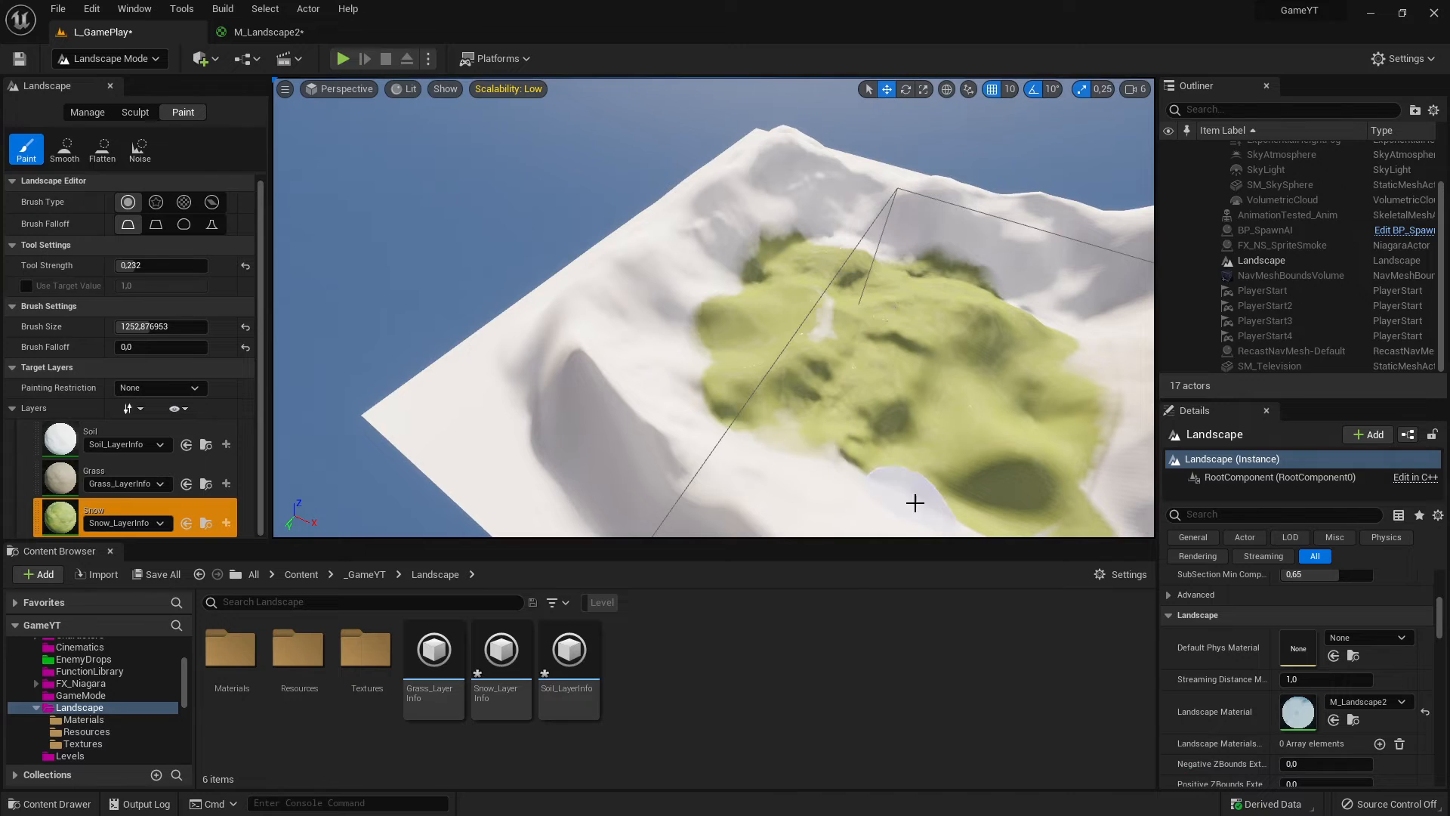
{"action": "mouse_move", "coordinate": [915, 503]}
{"action": "left_mouse_down"}
{"action": "mouse_move", "coordinate": [767, 423]}
{"action": "mouse_move", "coordinate": [882, 495]}
{"action": "left_mouse_up"}
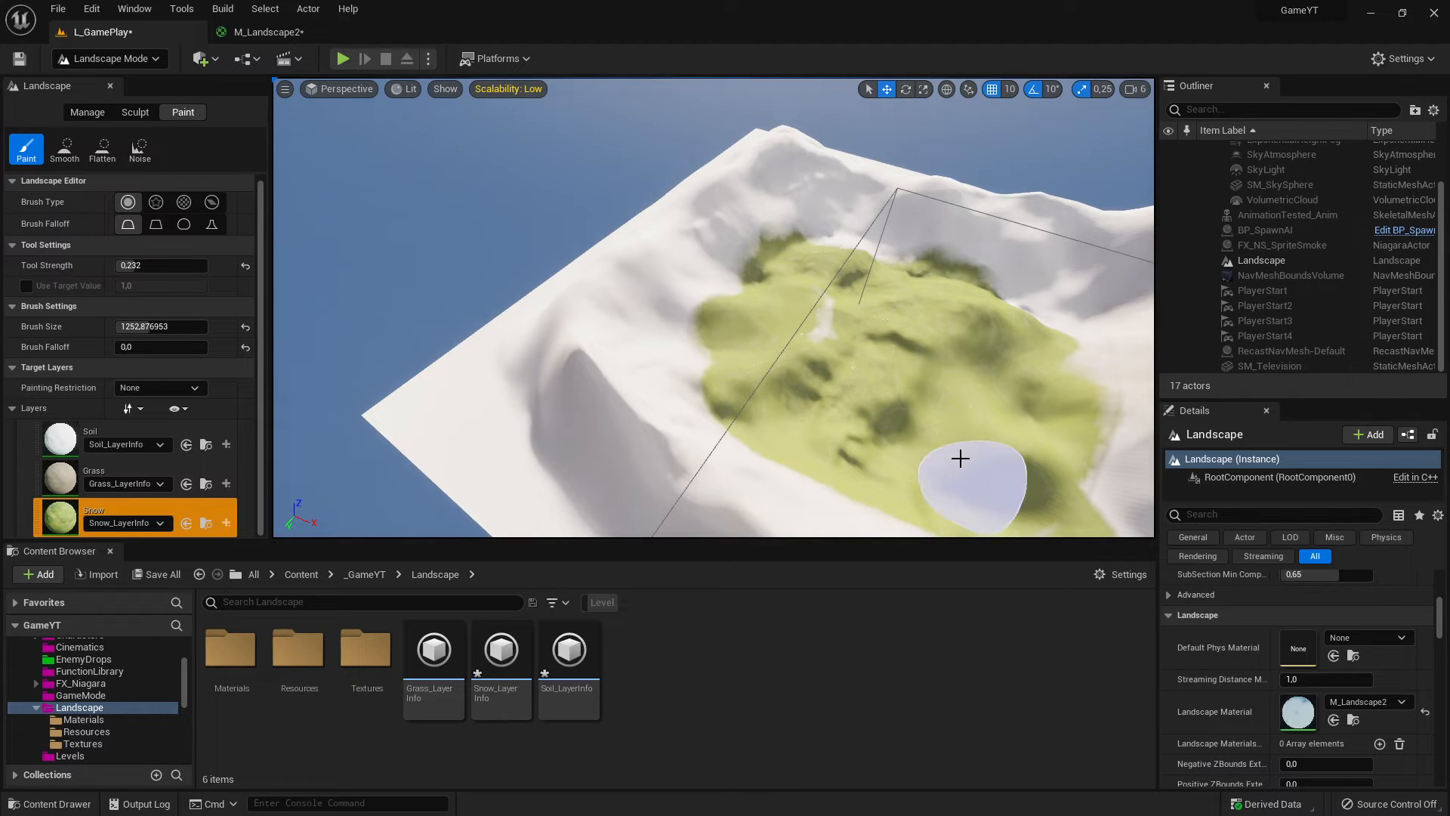
{"action": "left_click_drag", "start_coordinate": [864, 330], "coordinate": [820, 342]}
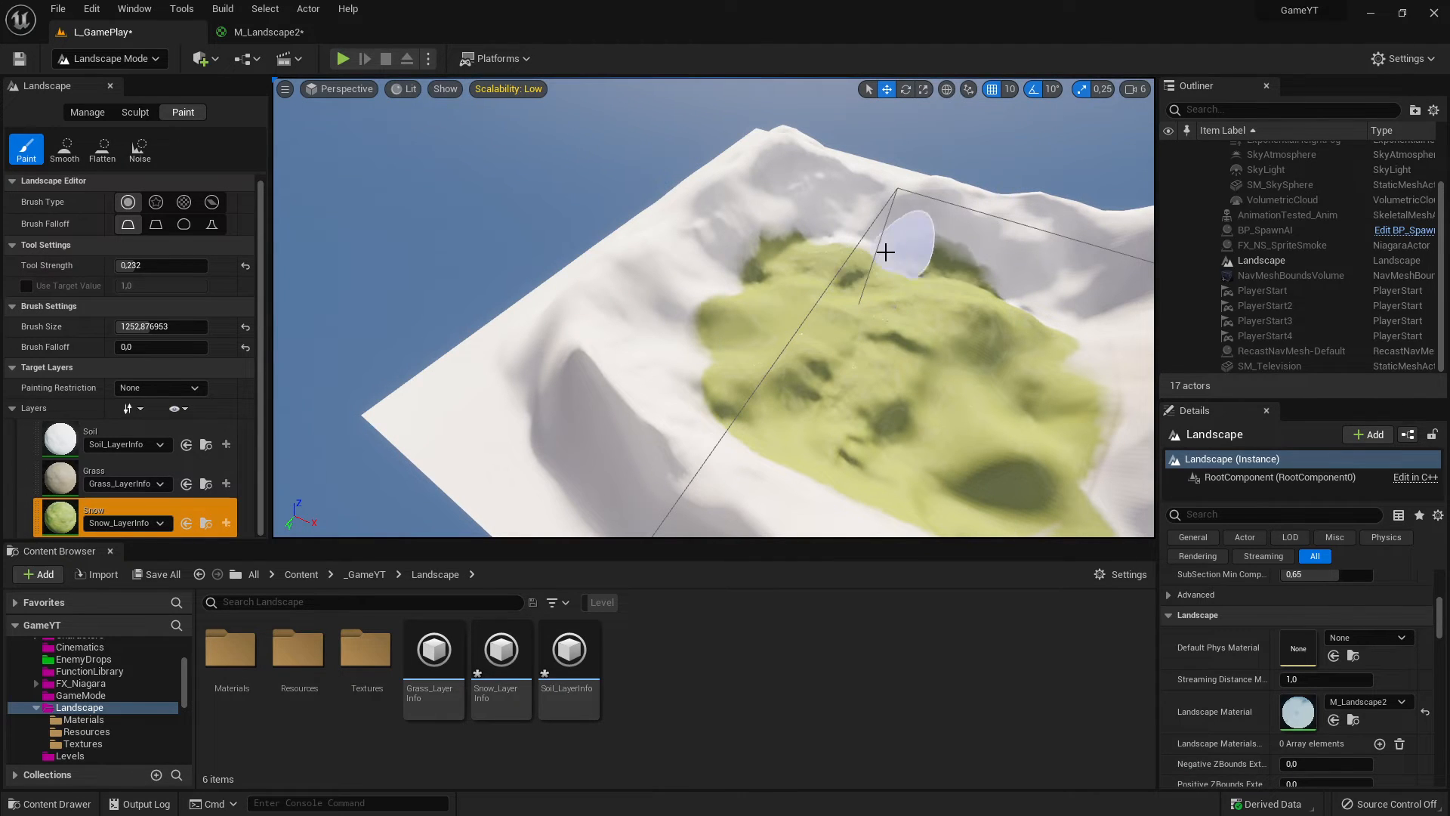
{"action": "mouse_move", "coordinate": [884, 251]}
{"action": "left_mouse_down"}
{"action": "mouse_move", "coordinate": [1090, 334]}
{"action": "mouse_move", "coordinate": [1074, 501]}
{"action": "mouse_move", "coordinate": [1090, 385]}
{"action": "mouse_move", "coordinate": [999, 308]}
{"action": "mouse_move", "coordinate": [1084, 321]}
{"action": "mouse_move", "coordinate": [1025, 301]}
{"action": "mouse_move", "coordinate": [1091, 404]}
{"action": "mouse_move", "coordinate": [1094, 365]}
{"action": "mouse_move", "coordinate": [997, 425]}
{"action": "left_mouse_up"}
{"action": "mouse_move", "coordinate": [997, 425]}
{"action": "right_mouse_down"}
{"action": "mouse_move", "coordinate": [830, 446]}
{"action": "mouse_move", "coordinate": [770, 431]}
{"action": "right_mouse_up"}
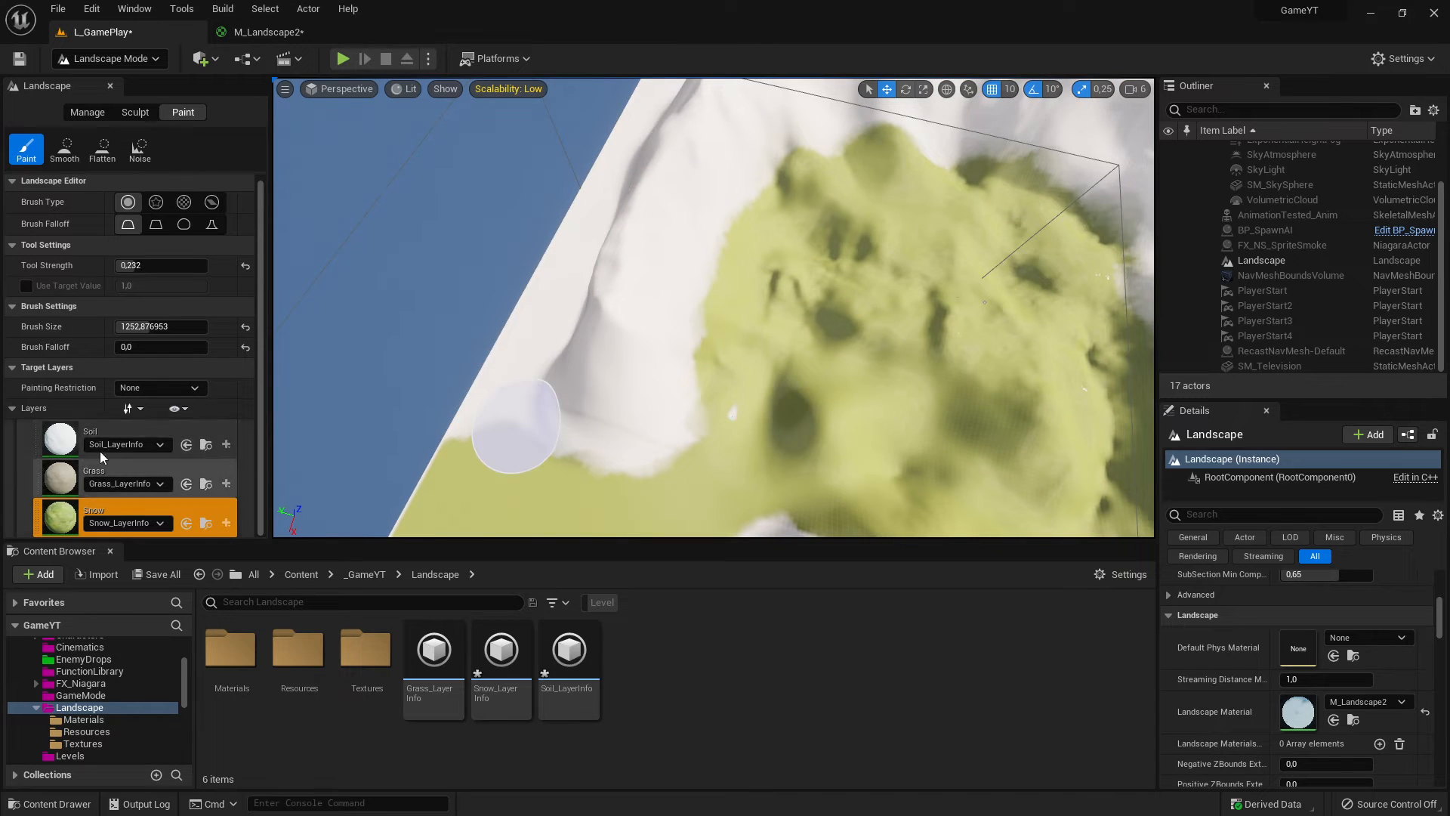
Step: Paint the Grass layer along the inner mountain slopes surrounding the valley floor
{"action": "left_click", "coordinate": [65, 472]}
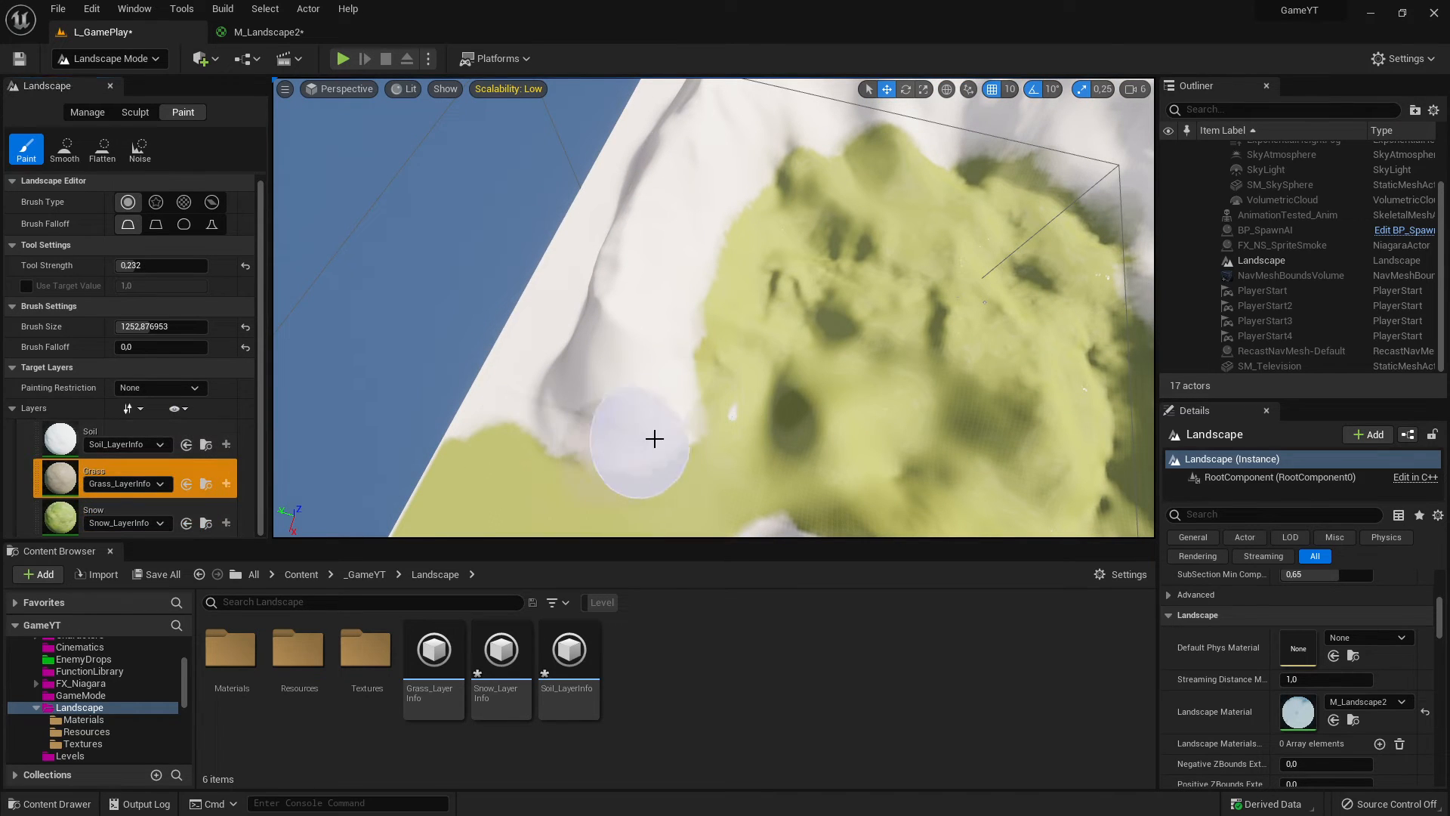
{"action": "mouse_move", "coordinate": [654, 438]}
{"action": "left_mouse_down"}
{"action": "mouse_move", "coordinate": [705, 340]}
{"action": "mouse_move", "coordinate": [682, 424]}
{"action": "mouse_move", "coordinate": [732, 242]}
{"action": "mouse_move", "coordinate": [752, 225]}
{"action": "left_mouse_up"}
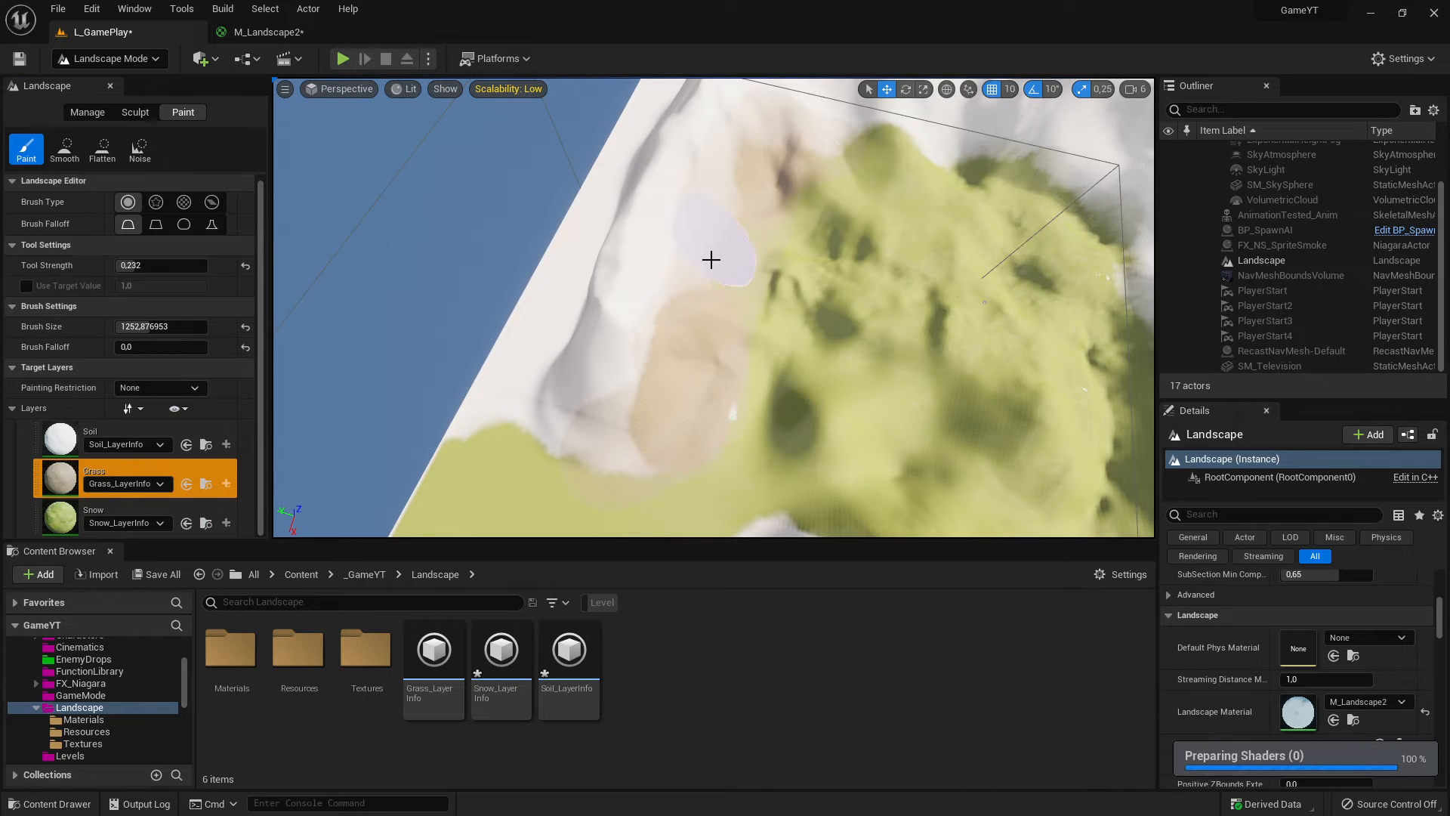
{"action": "scroll", "coordinate": [740, 238], "scroll_direction": "down", "scroll_amount": 3}
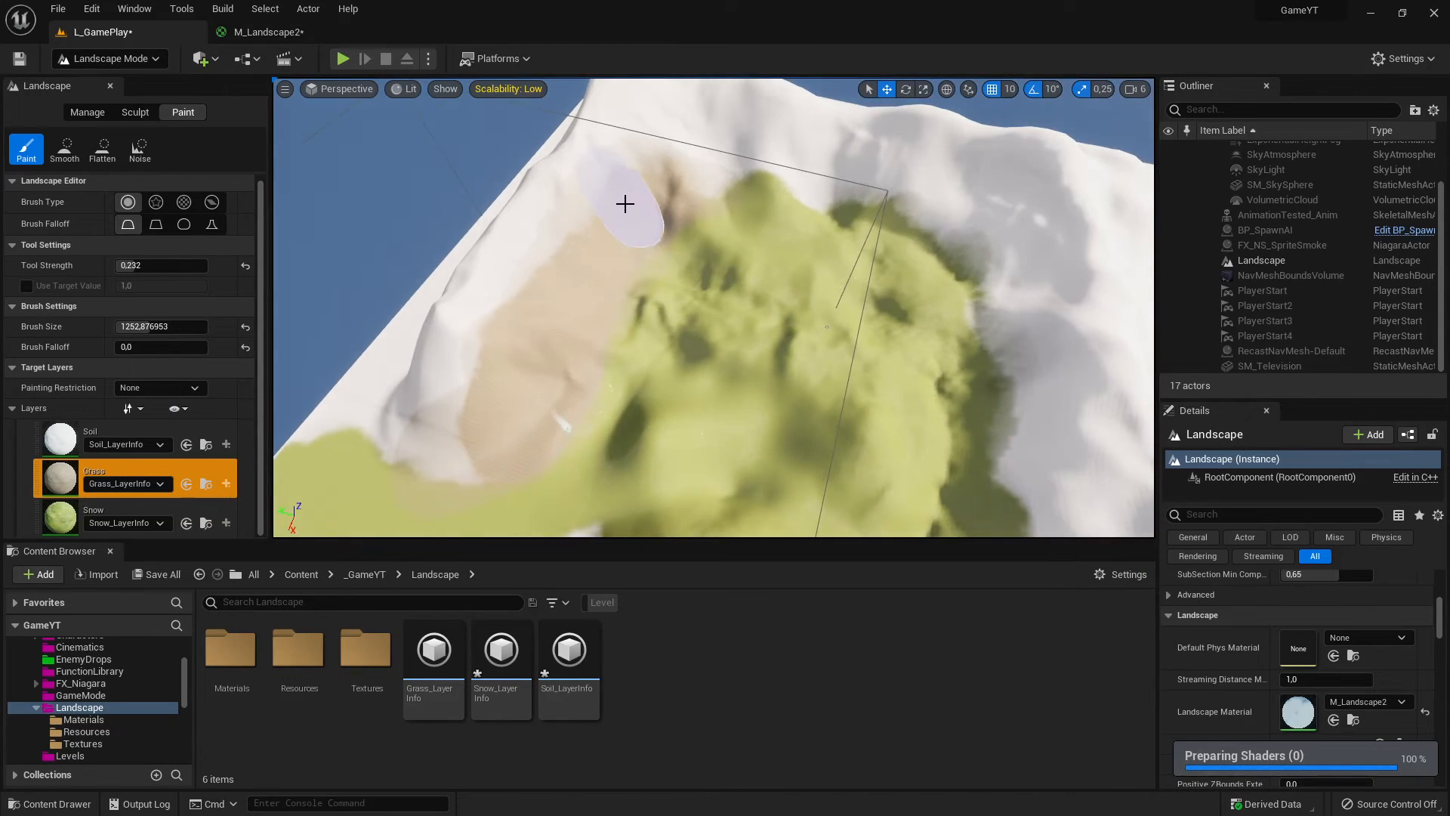
{"action": "mouse_move", "coordinate": [705, 169]}
{"action": "left_mouse_down"}
{"action": "mouse_move", "coordinate": [793, 169]}
{"action": "mouse_move", "coordinate": [741, 181]}
{"action": "mouse_move", "coordinate": [896, 219]}
{"action": "mouse_move", "coordinate": [808, 196]}
{"action": "mouse_move", "coordinate": [974, 282]}
{"action": "mouse_move", "coordinate": [942, 240]}
{"action": "mouse_move", "coordinate": [971, 236]}
{"action": "mouse_move", "coordinate": [906, 209]}
{"action": "mouse_move", "coordinate": [1023, 307]}
{"action": "mouse_move", "coordinate": [1022, 479]}
{"action": "mouse_move", "coordinate": [1016, 426]}
{"action": "left_mouse_up"}
{"action": "key", "text": "s"}
{"action": "right_click_drag", "start_coordinate": [1015, 426], "coordinate": [919, 395]}
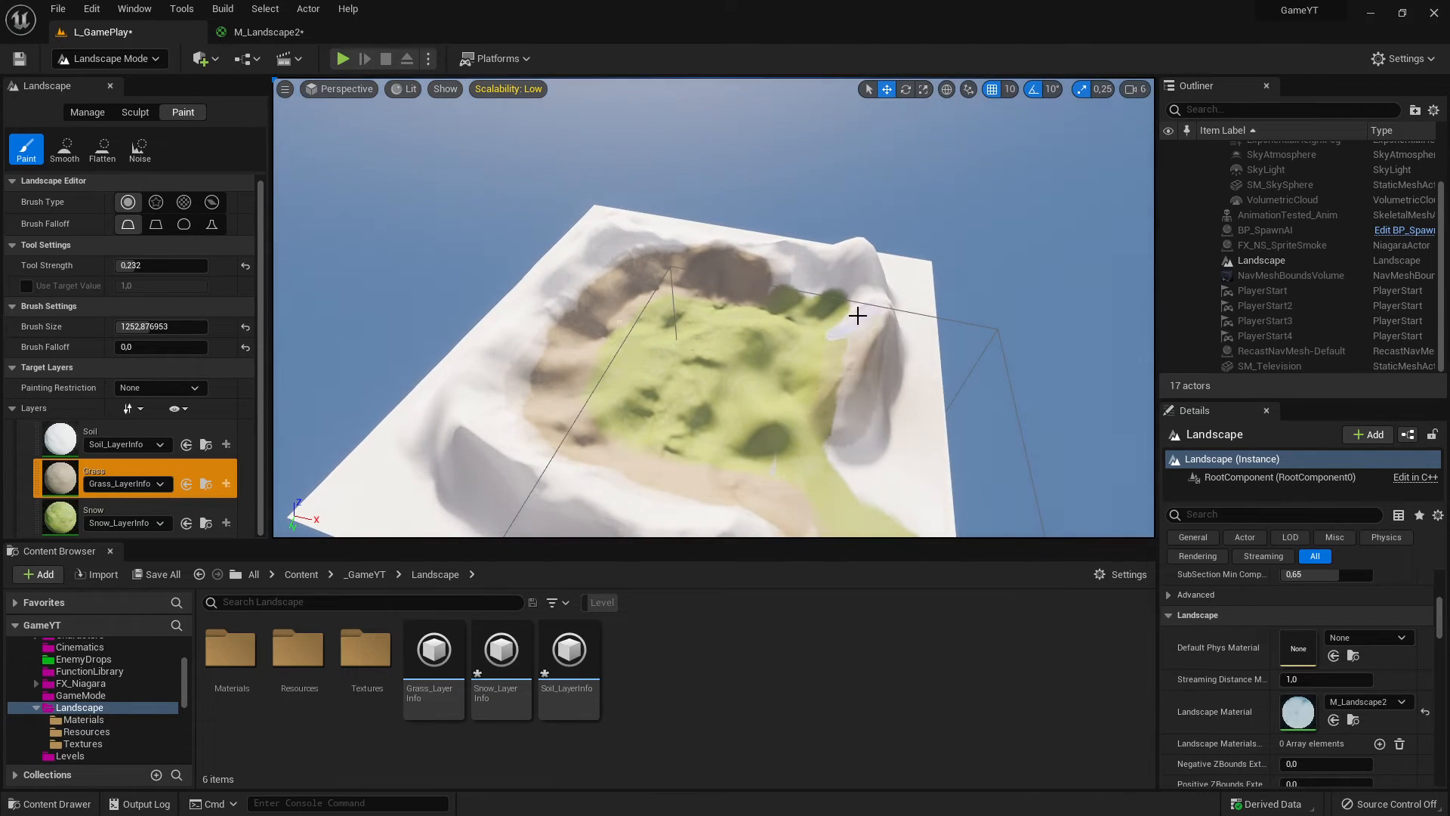
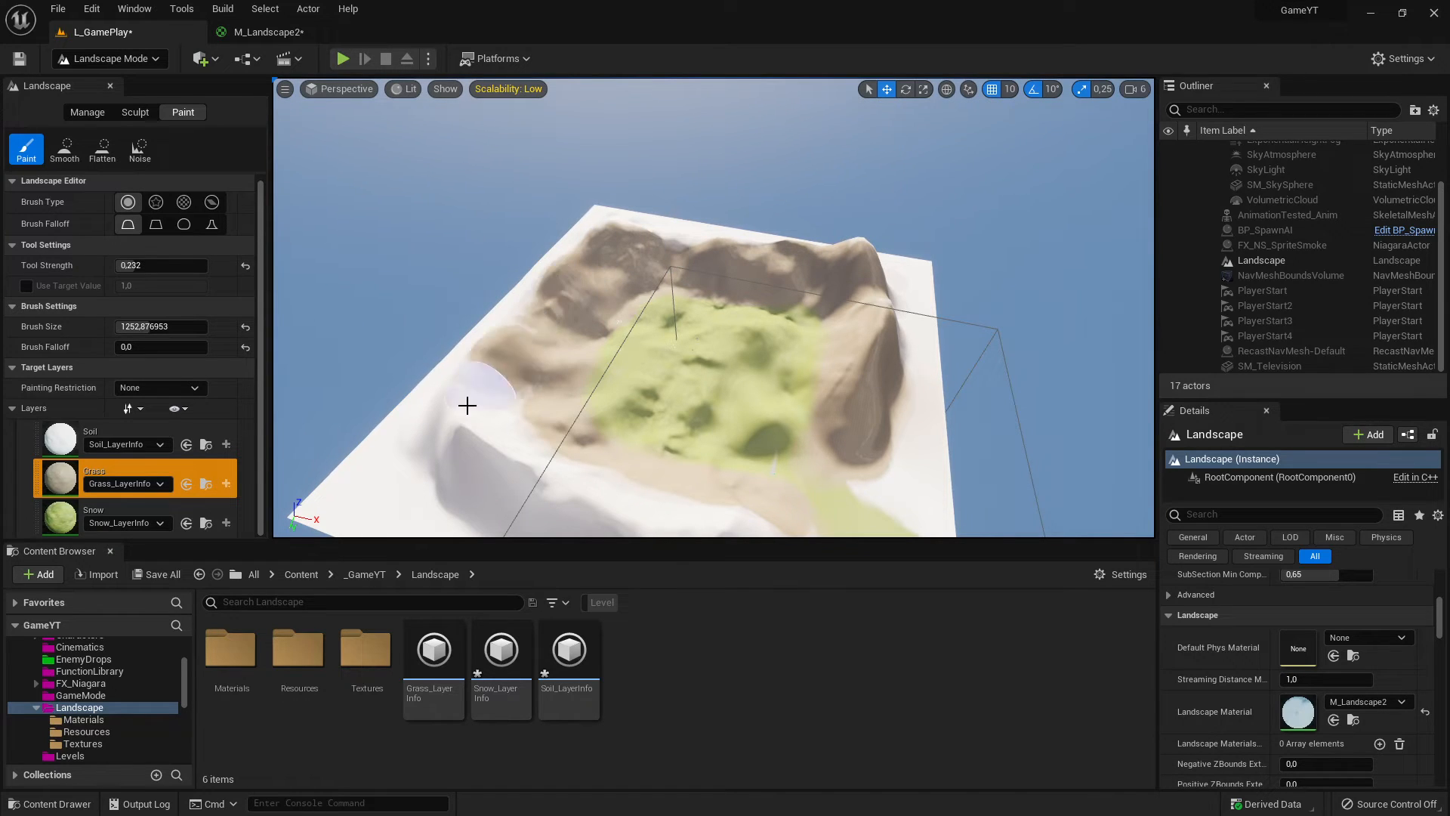
Step: Extend the Grass layer over the remaining mountains and their outer slopes around the landscape
{"action": "mouse_move", "coordinate": [526, 289]}
{"action": "left_mouse_down"}
{"action": "mouse_move", "coordinate": [469, 437]}
{"action": "mouse_move", "coordinate": [482, 473]}
{"action": "mouse_move", "coordinate": [526, 463]}
{"action": "mouse_move", "coordinate": [462, 441]}
{"action": "left_mouse_up"}
{"action": "mouse_move", "coordinate": [517, 428]}
{"action": "right_mouse_down"}
{"action": "mouse_move", "coordinate": [555, 453]}
{"action": "mouse_move", "coordinate": [517, 429]}
{"action": "right_mouse_up"}
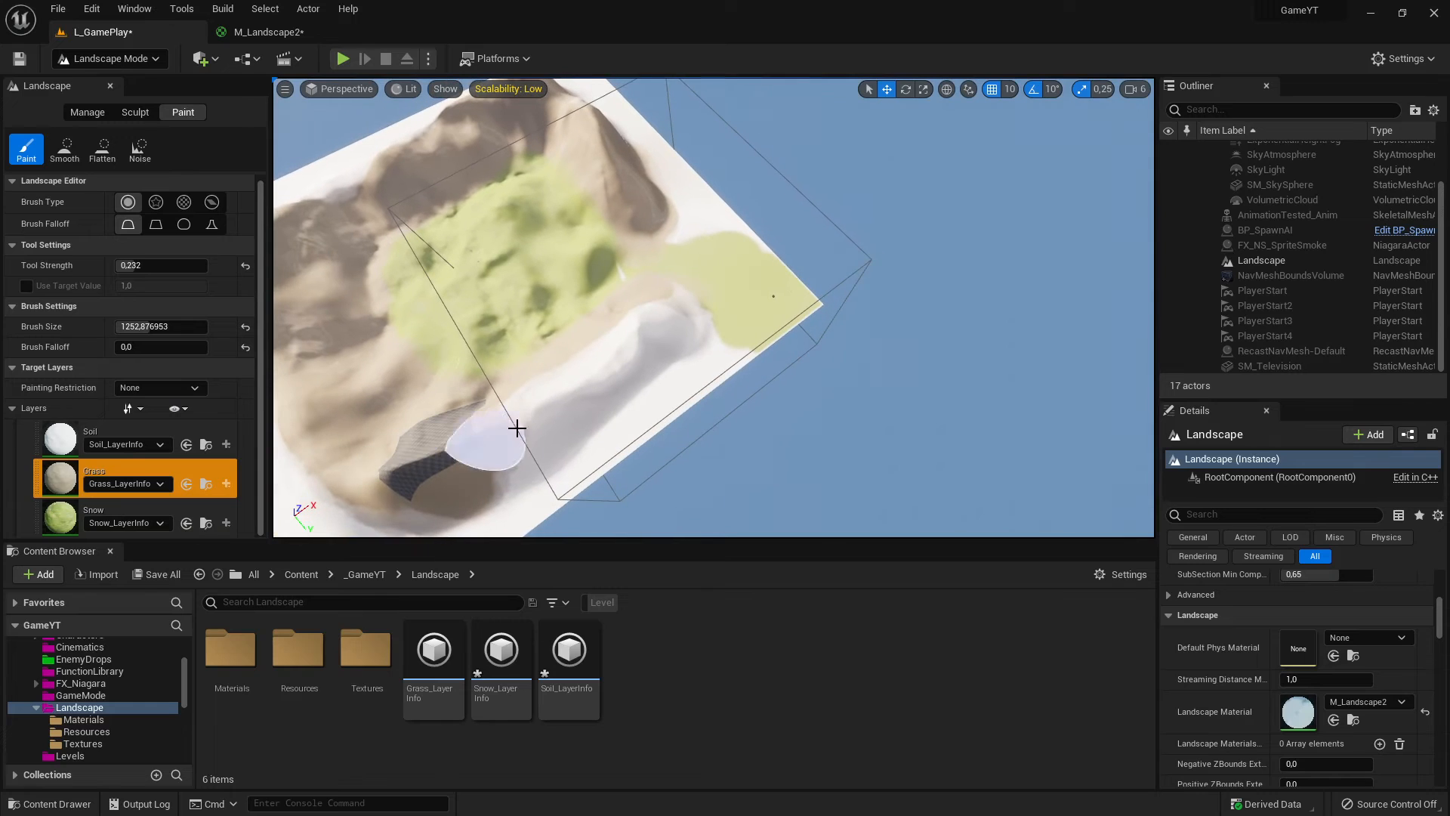
{"action": "mouse_move", "coordinate": [517, 428]}
{"action": "left_mouse_down"}
{"action": "mouse_move", "coordinate": [492, 431]}
{"action": "mouse_move", "coordinate": [601, 381]}
{"action": "mouse_move", "coordinate": [654, 337]}
{"action": "mouse_move", "coordinate": [521, 415]}
{"action": "mouse_move", "coordinate": [635, 326]}
{"action": "mouse_move", "coordinate": [666, 343]}
{"action": "mouse_move", "coordinate": [677, 307]}
{"action": "mouse_move", "coordinate": [508, 457]}
{"action": "mouse_move", "coordinate": [536, 446]}
{"action": "left_mouse_up"}
{"action": "mouse_move", "coordinate": [557, 434]}
{"action": "right_mouse_down"}
{"action": "mouse_move", "coordinate": [332, 332]}
{"action": "mouse_move", "coordinate": [438, 328]}
{"action": "mouse_move", "coordinate": [377, 362]}
{"action": "mouse_move", "coordinate": [393, 359]}
{"action": "right_mouse_up"}
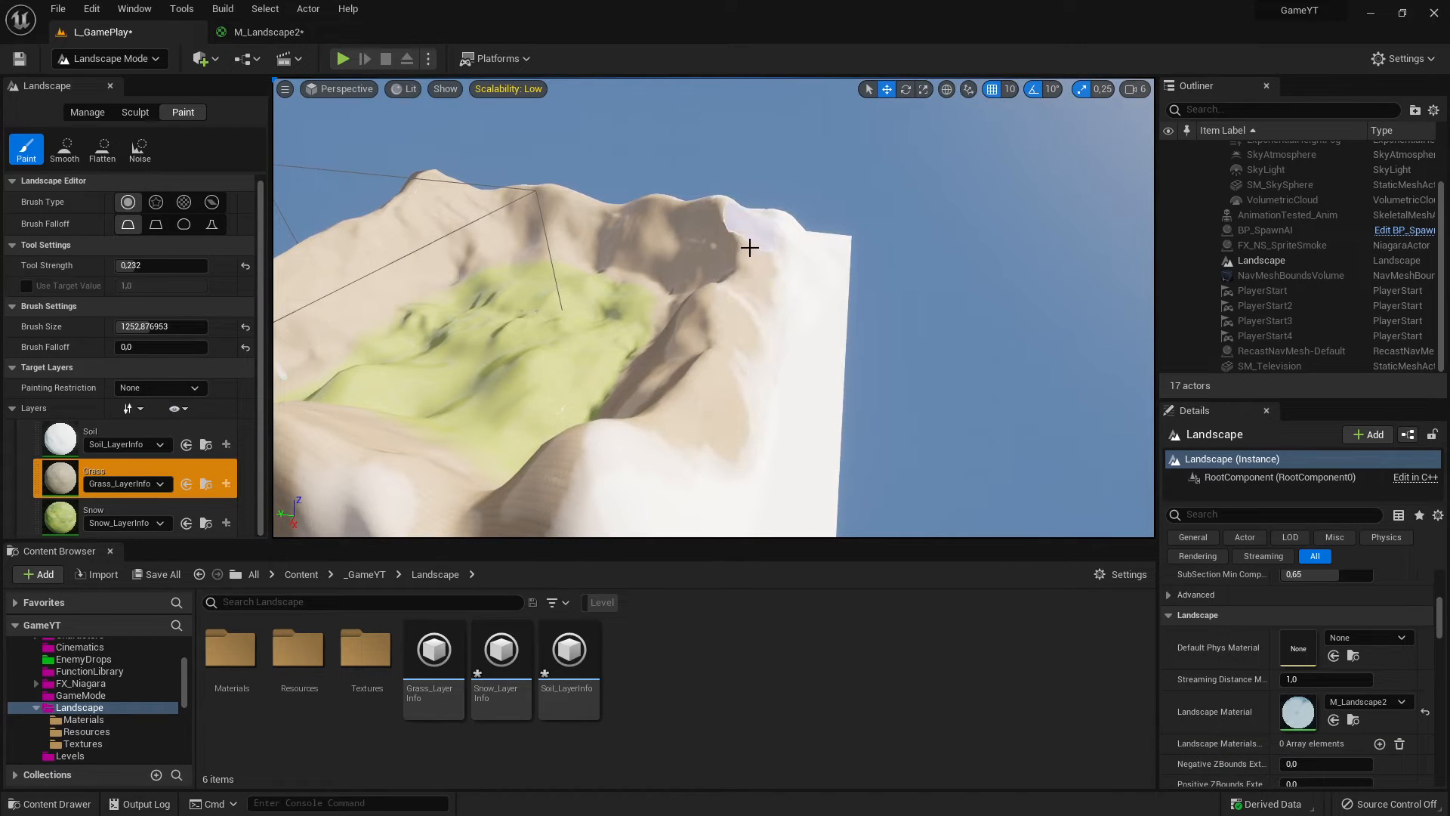
{"action": "mouse_move", "coordinate": [681, 461]}
{"action": "right_mouse_down"}
{"action": "mouse_move", "coordinate": [582, 457]}
{"action": "mouse_move", "coordinate": [555, 431]}
{"action": "mouse_move", "coordinate": [483, 434]}
{"action": "mouse_move", "coordinate": [693, 375]}
{"action": "right_mouse_up"}
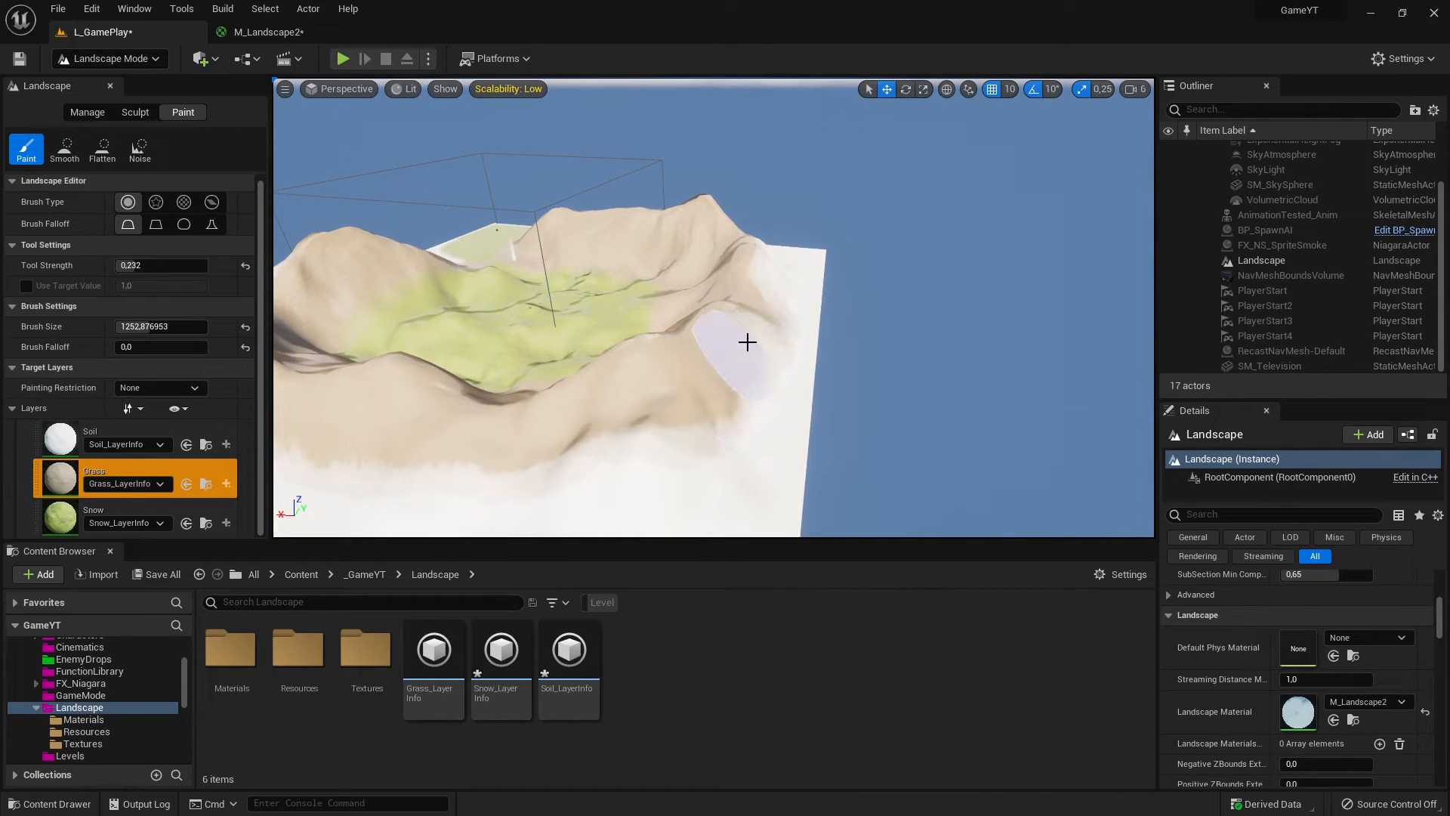
{"action": "right_click_drag", "start_coordinate": [778, 258], "coordinate": [850, 300]}
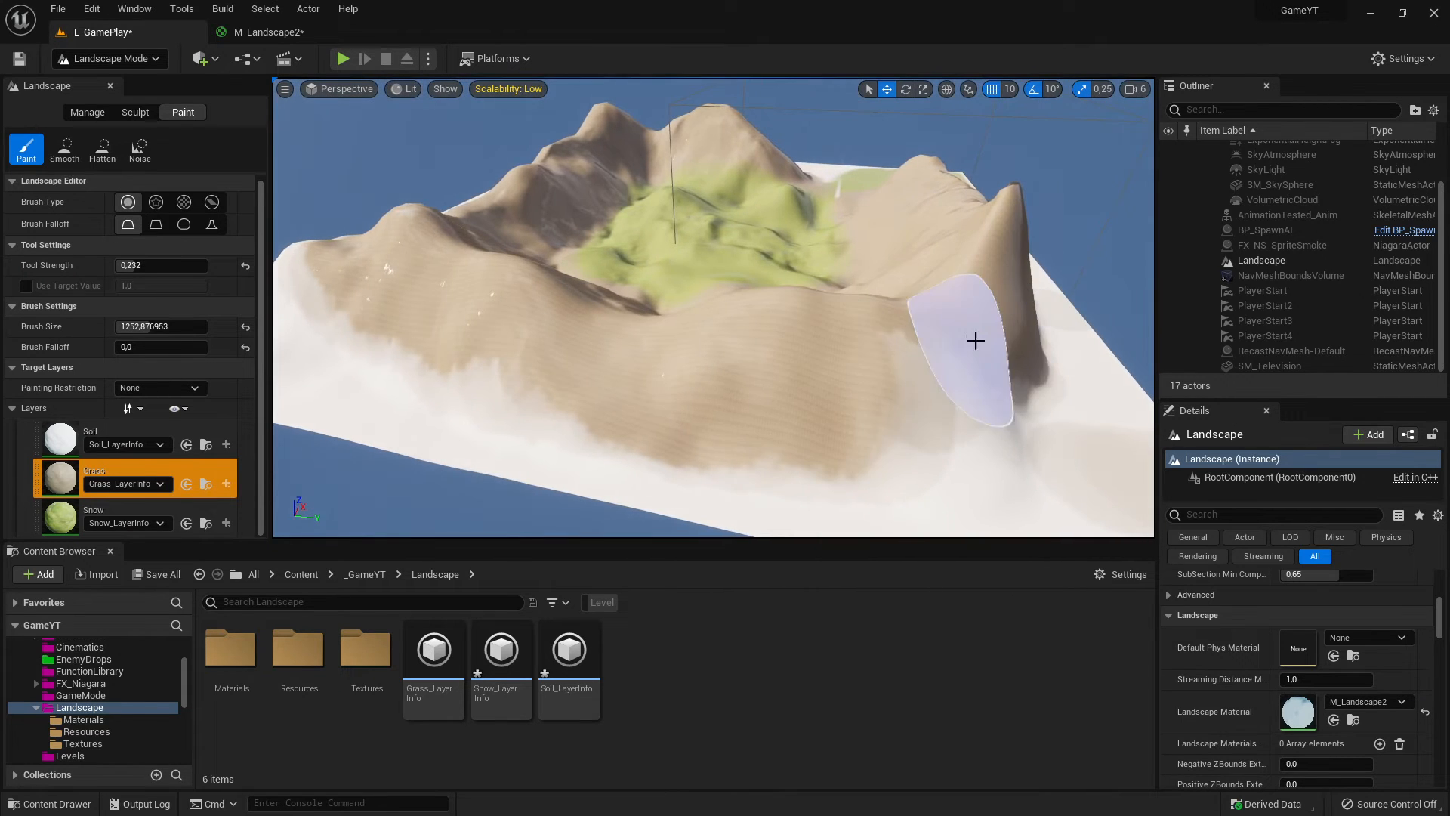
{"action": "mouse_move", "coordinate": [936, 349]}
{"action": "right_mouse_down"}
{"action": "mouse_move", "coordinate": [928, 302]}
{"action": "mouse_move", "coordinate": [868, 299]}
{"action": "mouse_move", "coordinate": [770, 363]}
{"action": "mouse_move", "coordinate": [710, 332]}
{"action": "right_mouse_up"}
Step: Paint the Soil layer along the mountain peaks and ridges with a brush size of about 538
{"action": "left_click", "coordinate": [60, 446]}
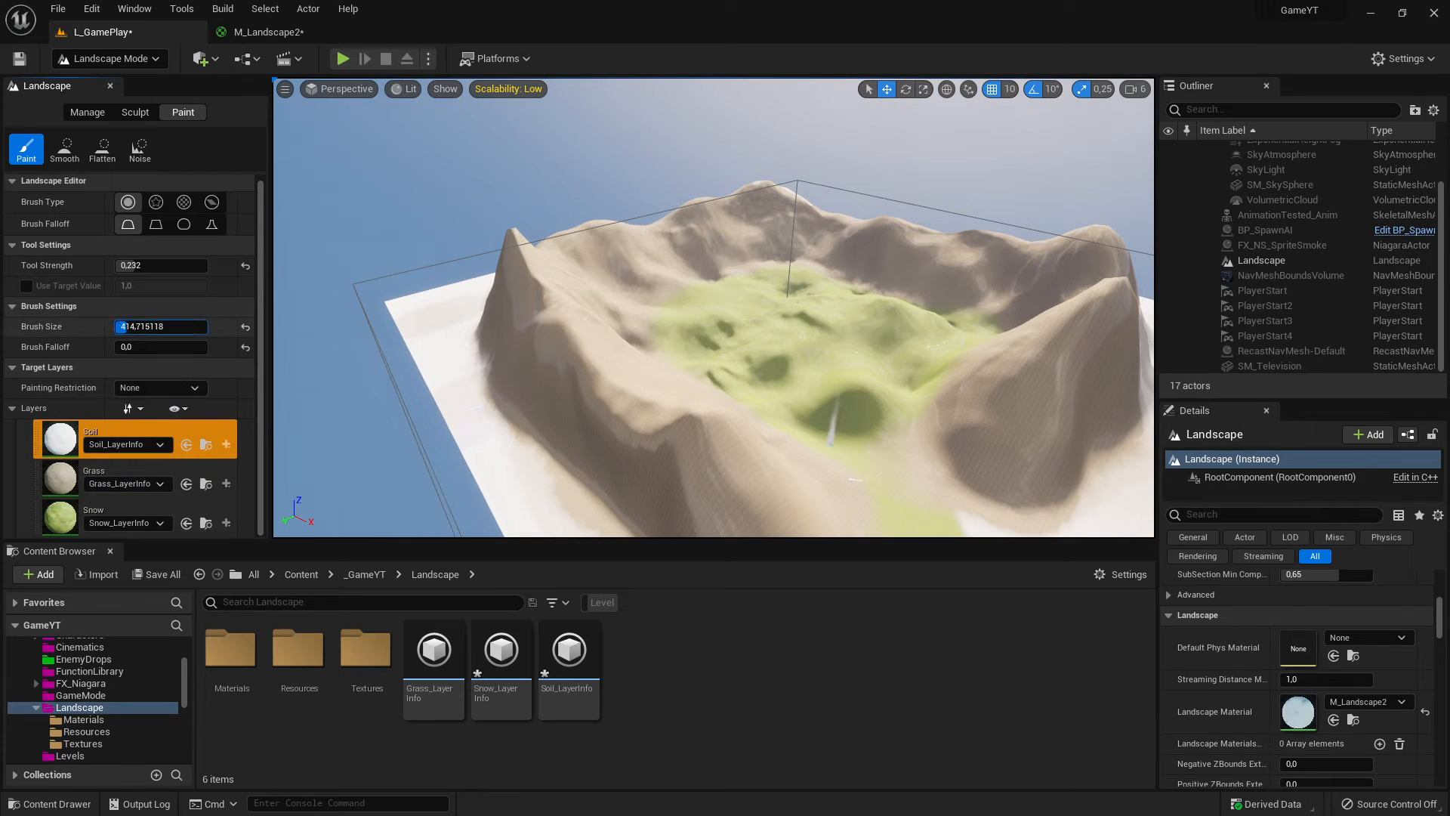
{"action": "mouse_move", "coordinate": [664, 431]}
{"action": "left_mouse_down"}
{"action": "mouse_move", "coordinate": [696, 421]}
{"action": "mouse_move", "coordinate": [661, 404]}
{"action": "left_mouse_up"}
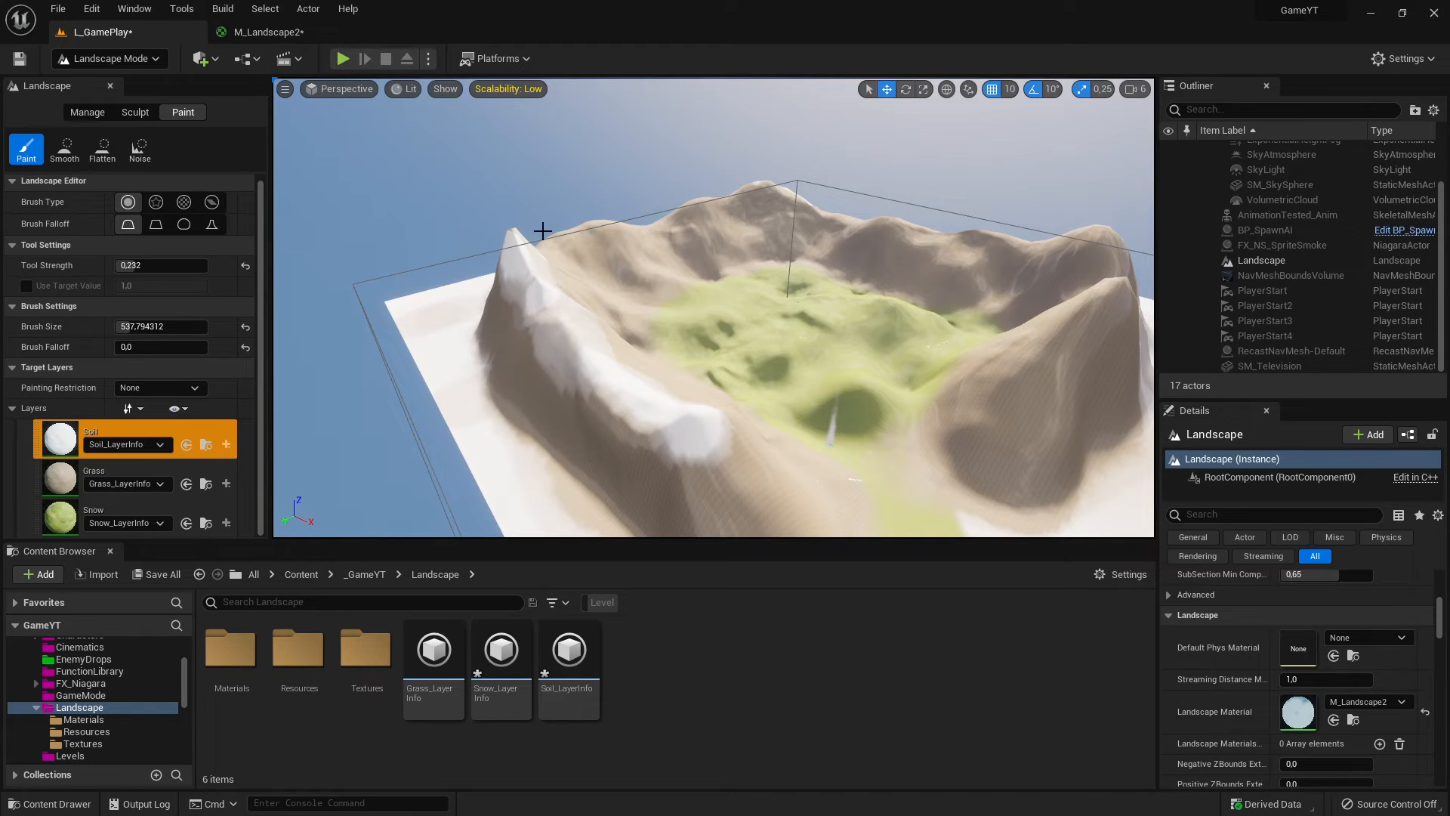
{"action": "right_click_drag", "start_coordinate": [608, 224], "coordinate": [591, 294]}
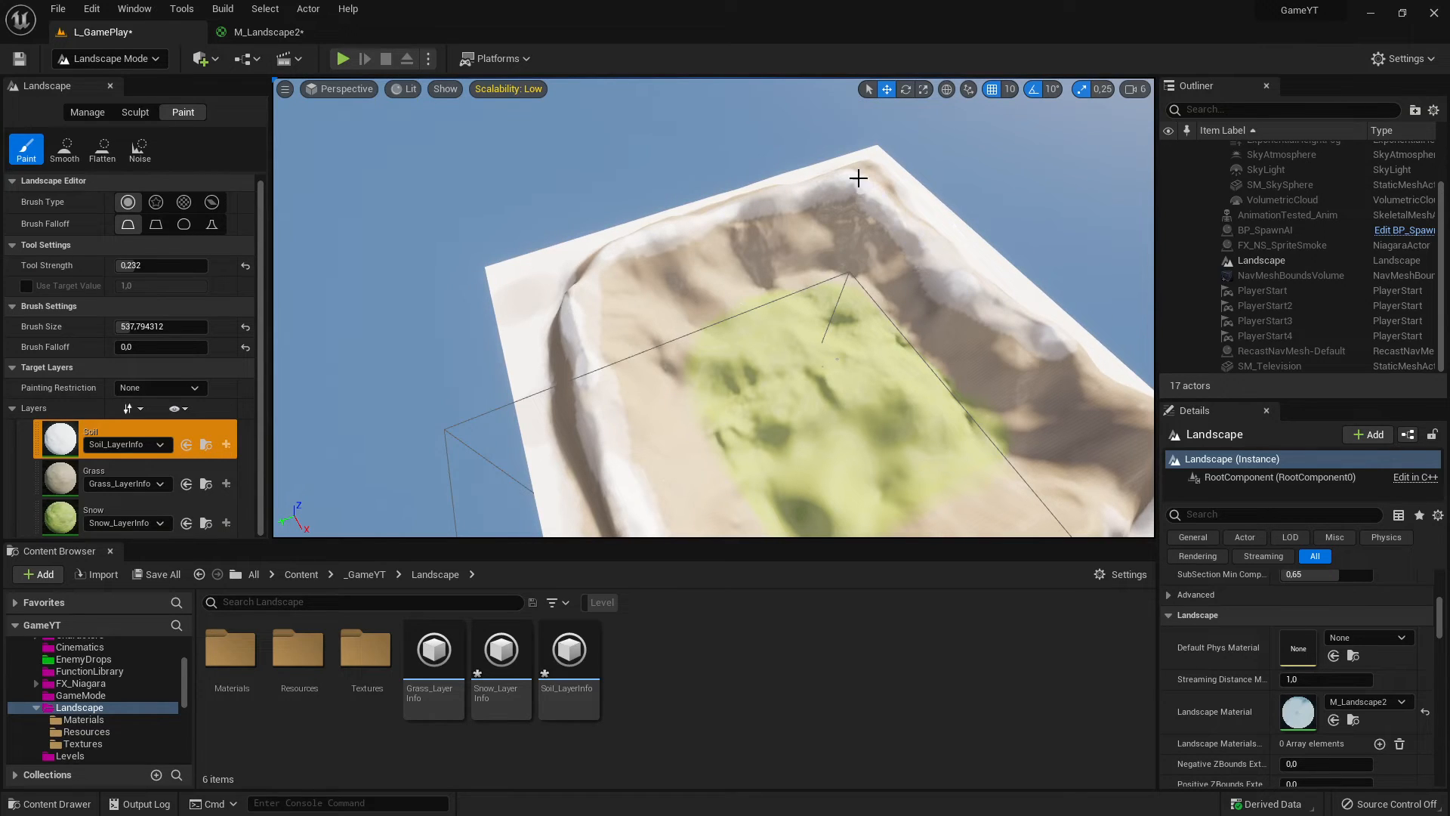
Step: Playtest the L_GamePlay level, running the character across the painted hills, valley and mountain slopes to examine the layer textures up close
{"action": "key", "text": "a"}
{"action": "right_click_drag", "start_coordinate": [1081, 362], "coordinate": [1081, 340]}
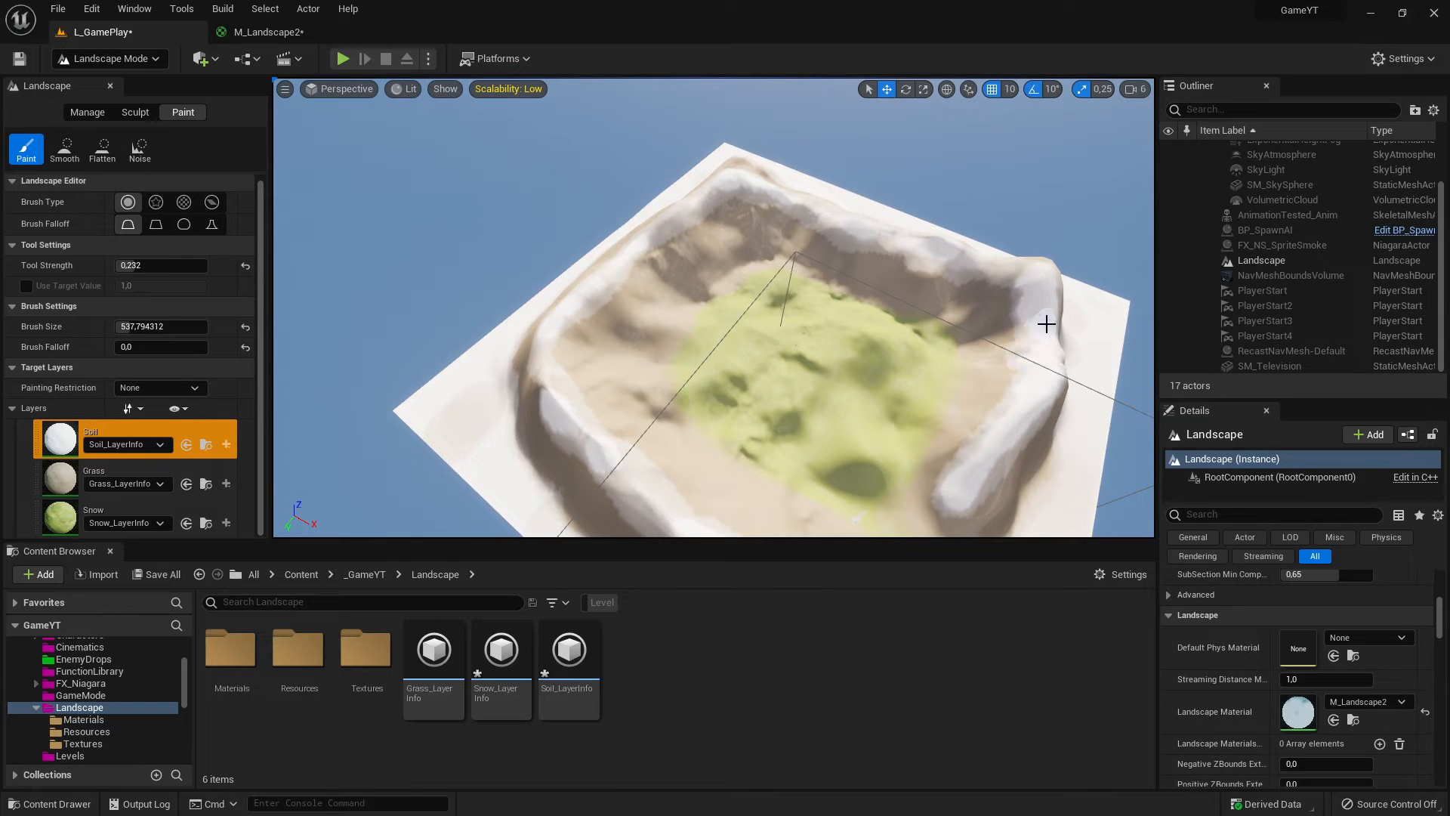
{"action": "key", "text": "w"}
{"action": "right_click_drag", "start_coordinate": [1046, 324], "coordinate": [921, 261]}
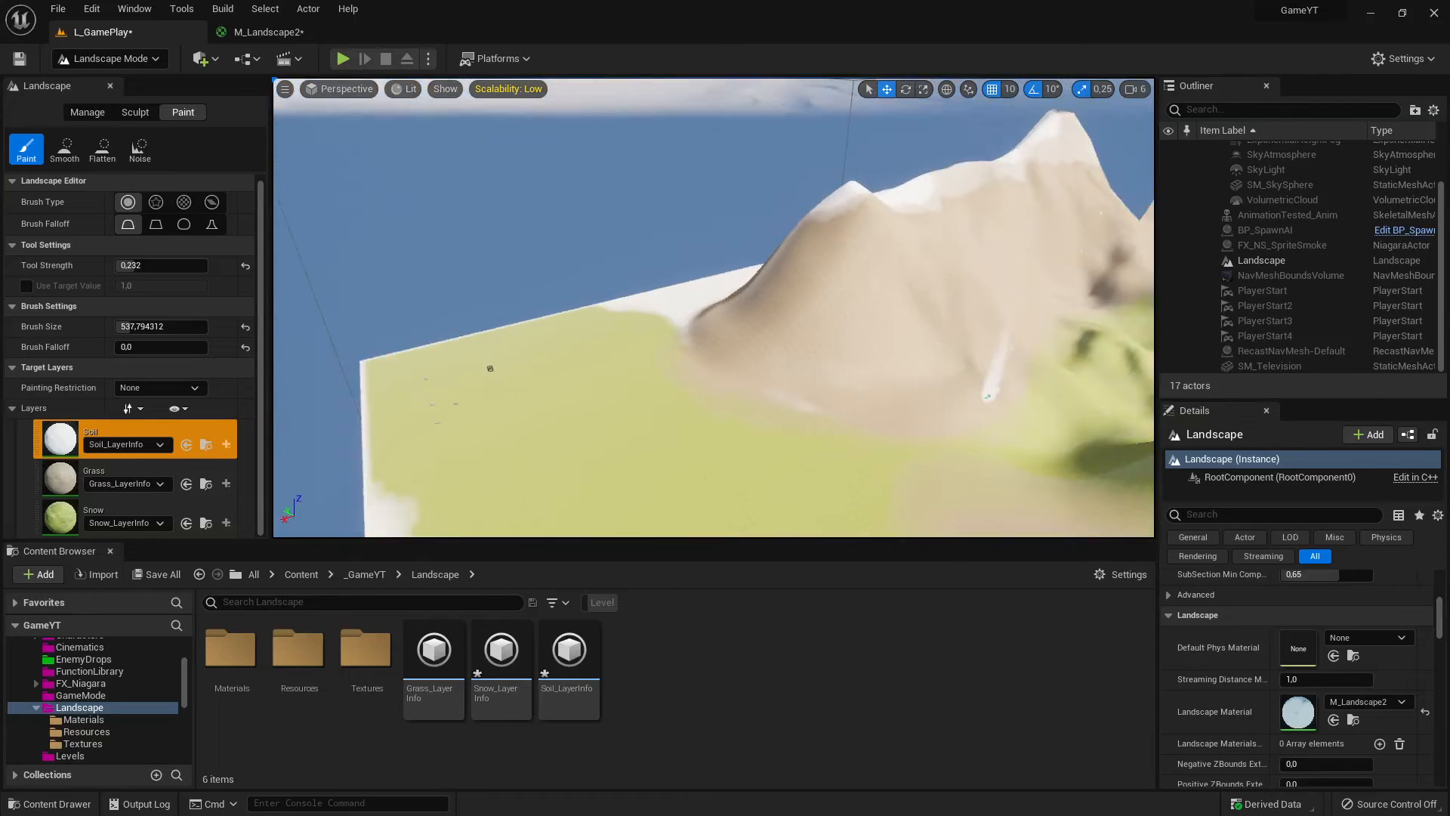
{"action": "key", "text": "f"}
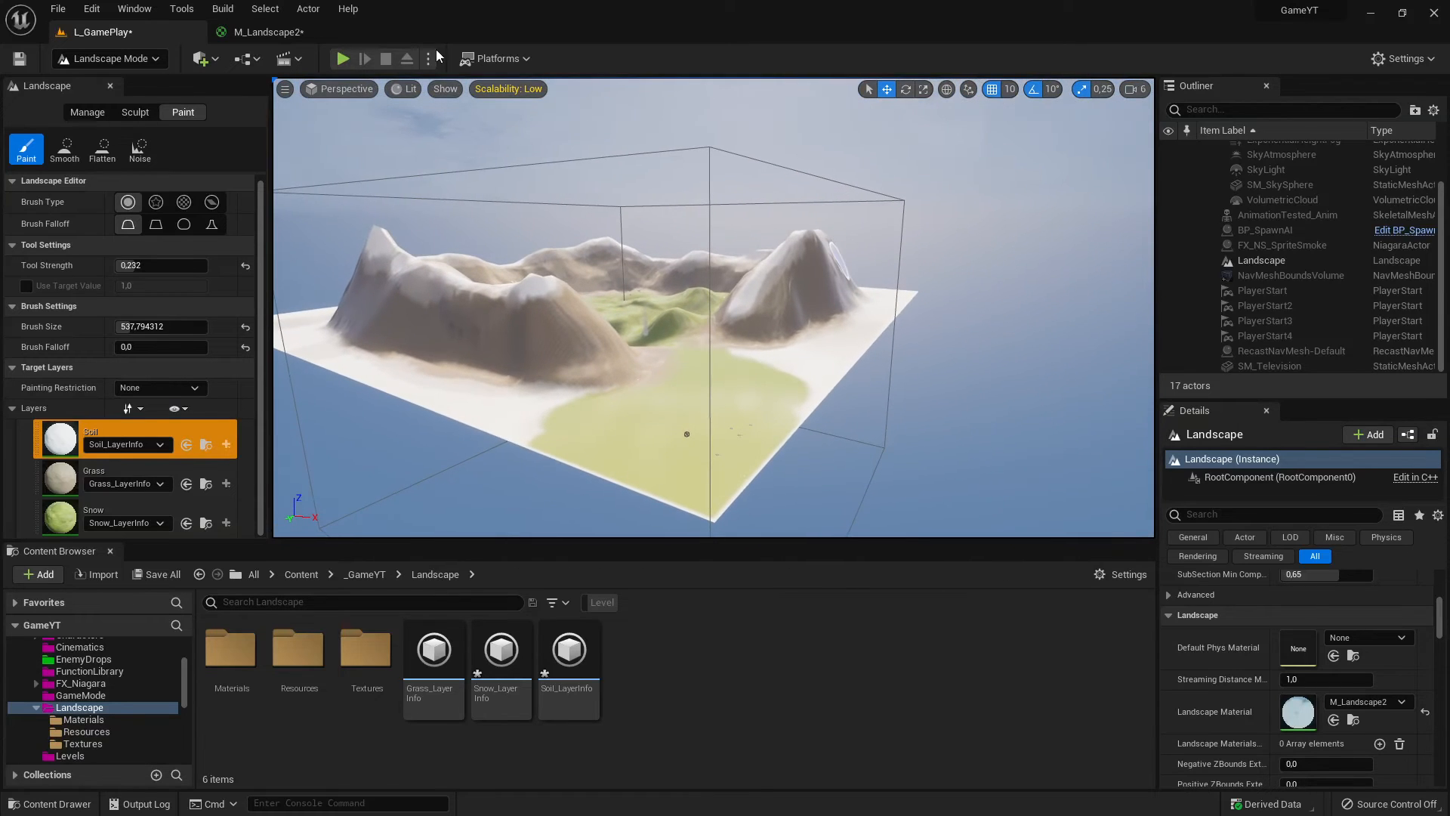
{"action": "left_click", "coordinate": [342, 60]}
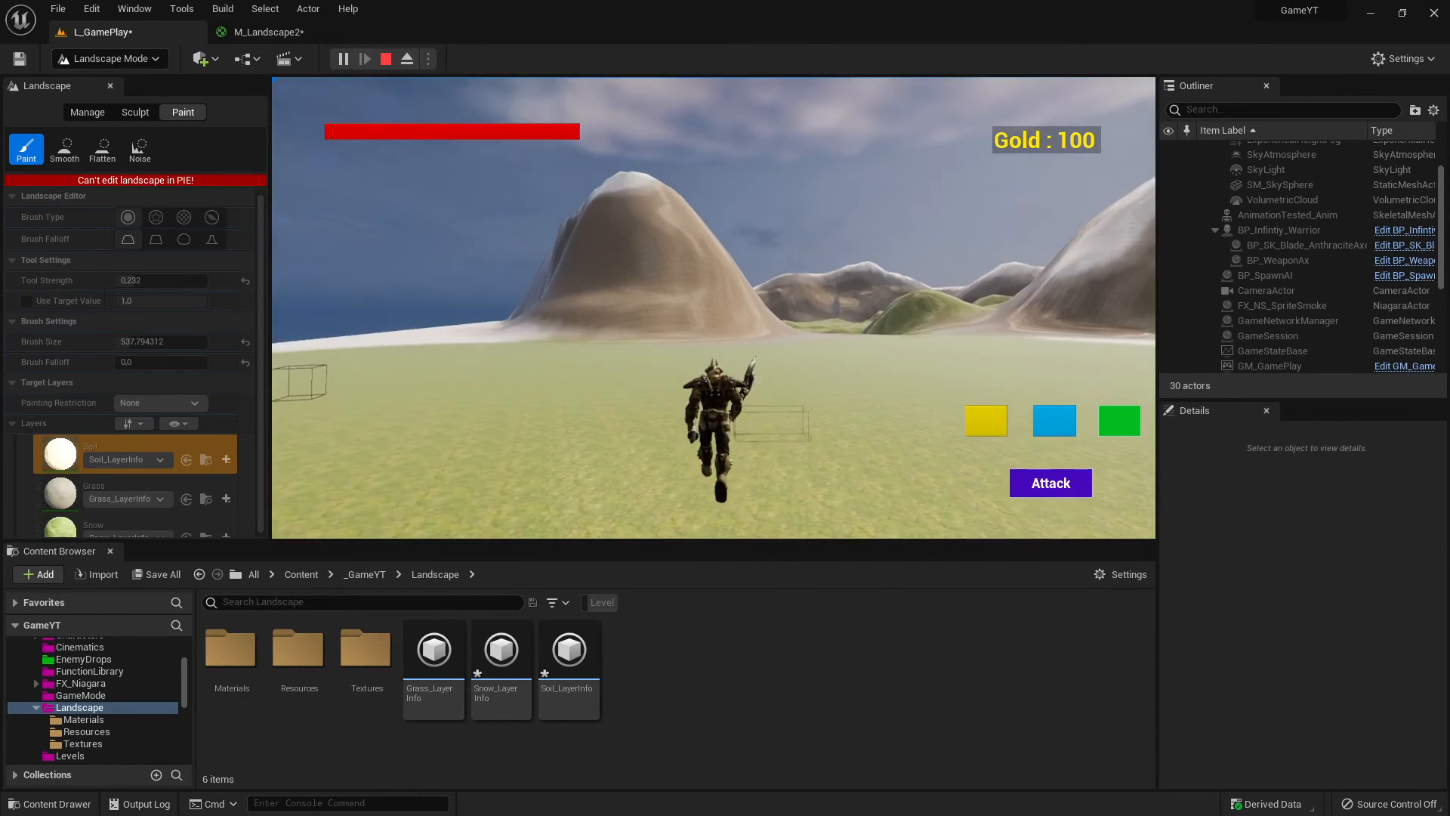
{"action": "key", "text": "w"}
{"action": "left_click_drag", "start_coordinate": [663, 367], "coordinate": [747, 367]}
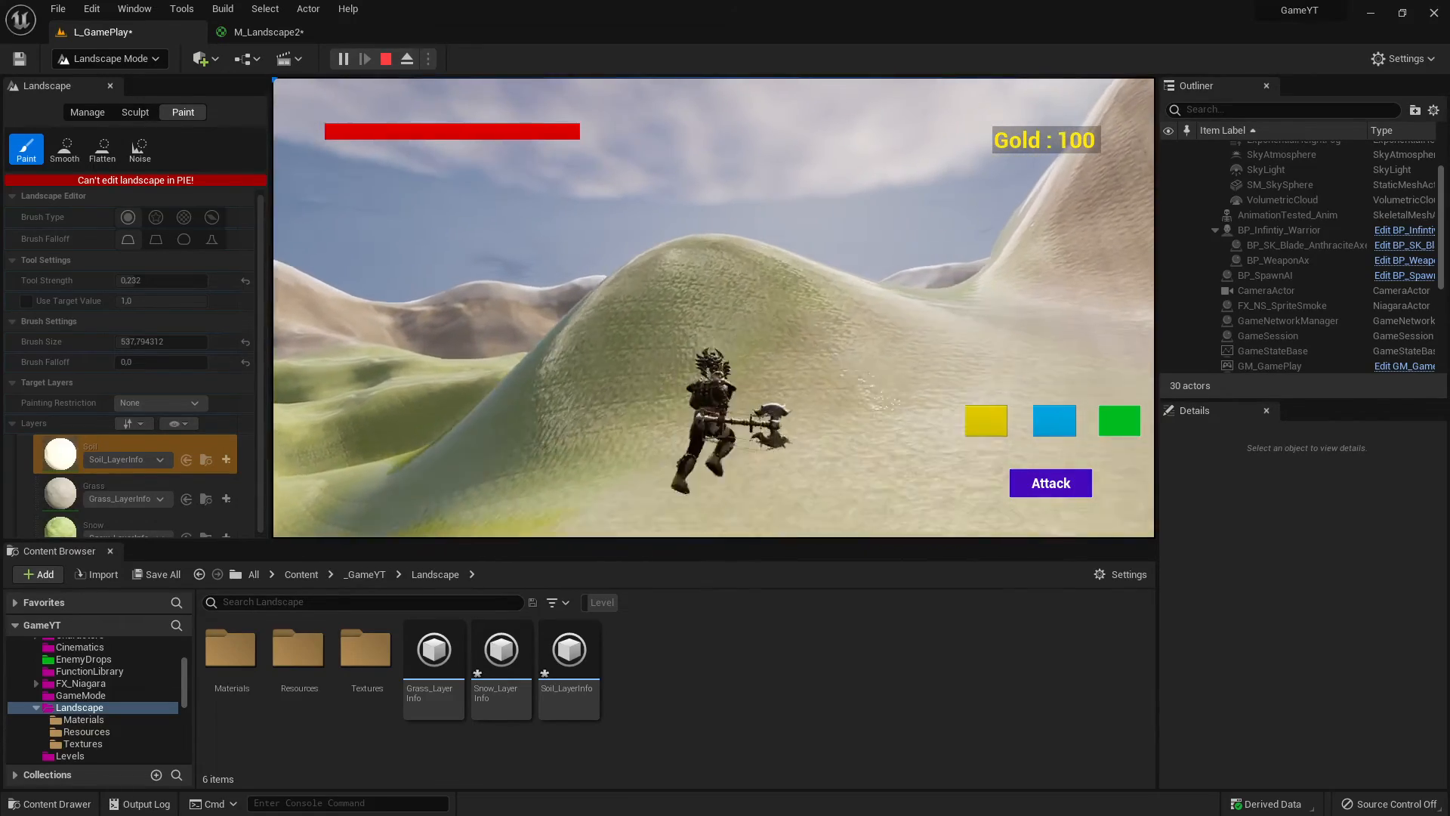
{"action": "key", "text": "w"}
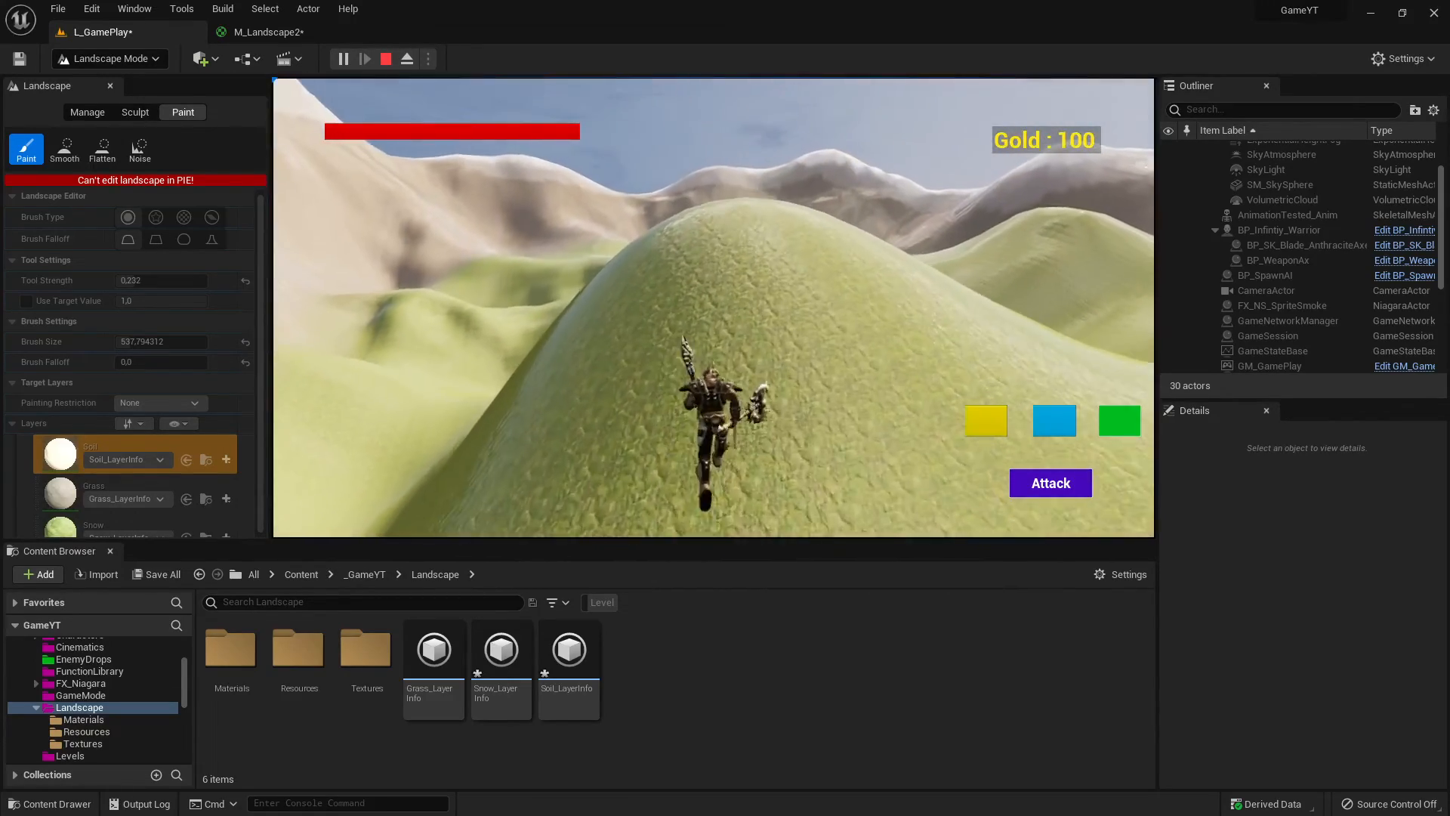
{"action": "key", "text": "w"}
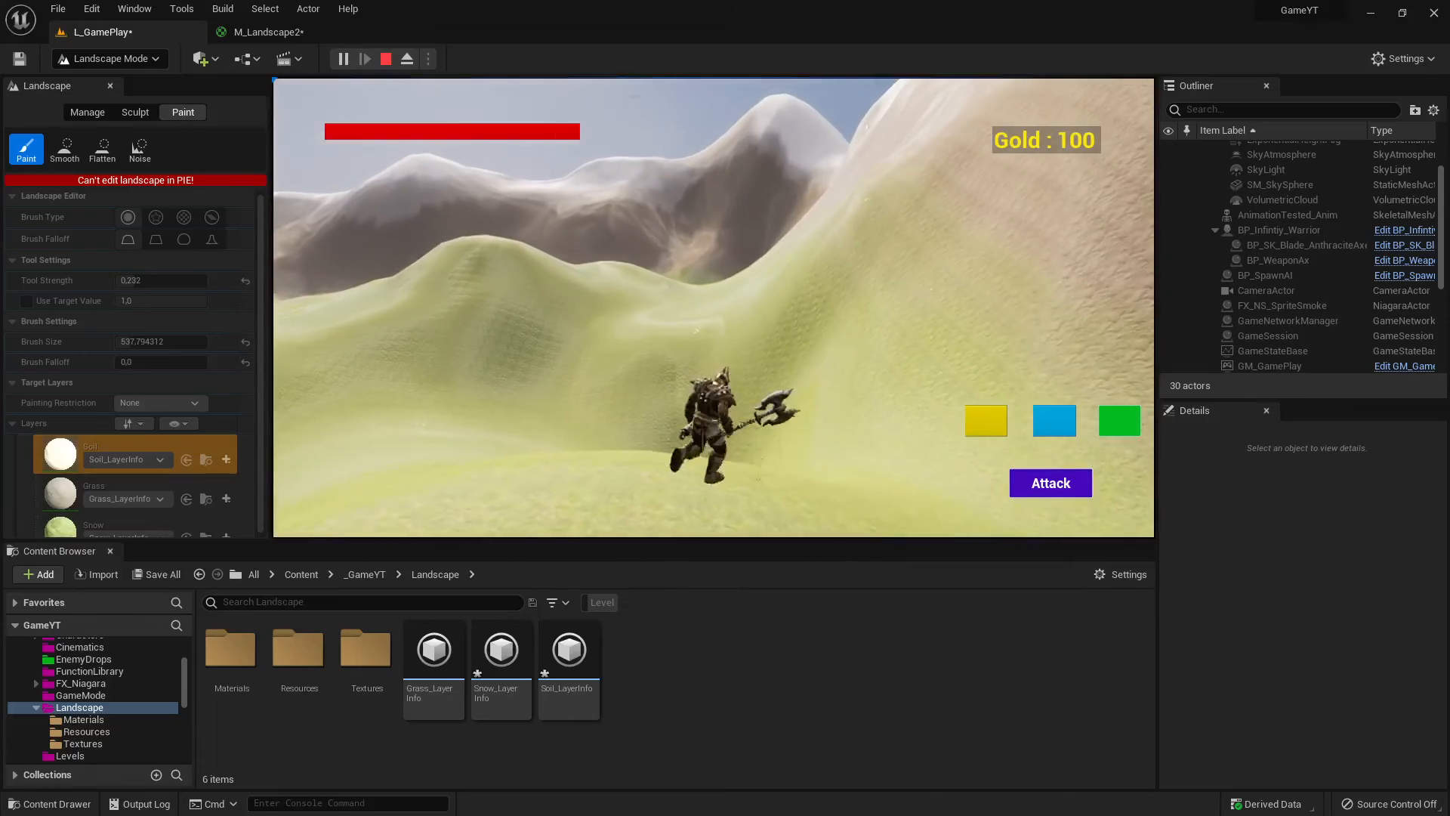
{"action": "key", "text": "w"}
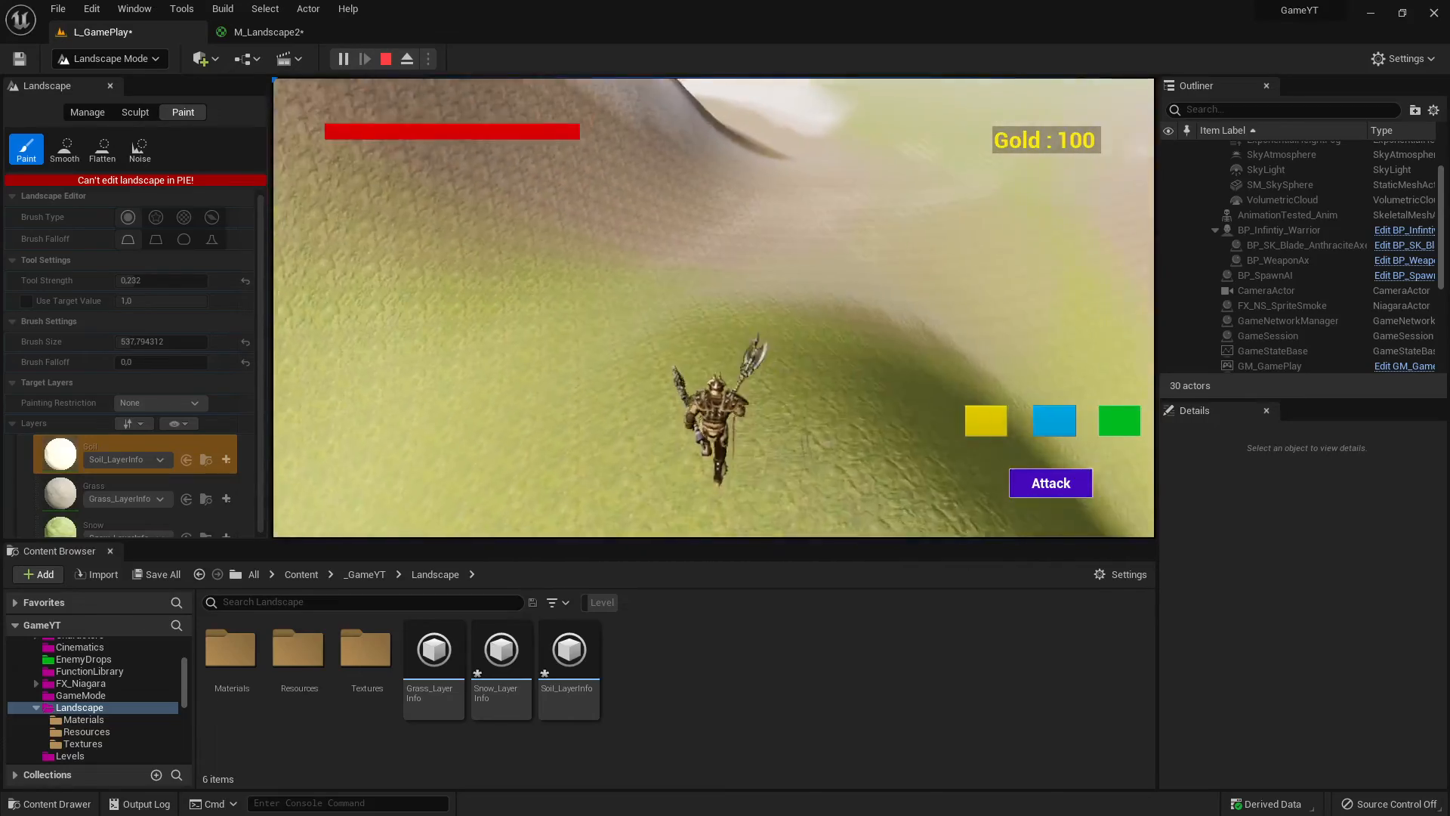
{"action": "key", "text": "w"}
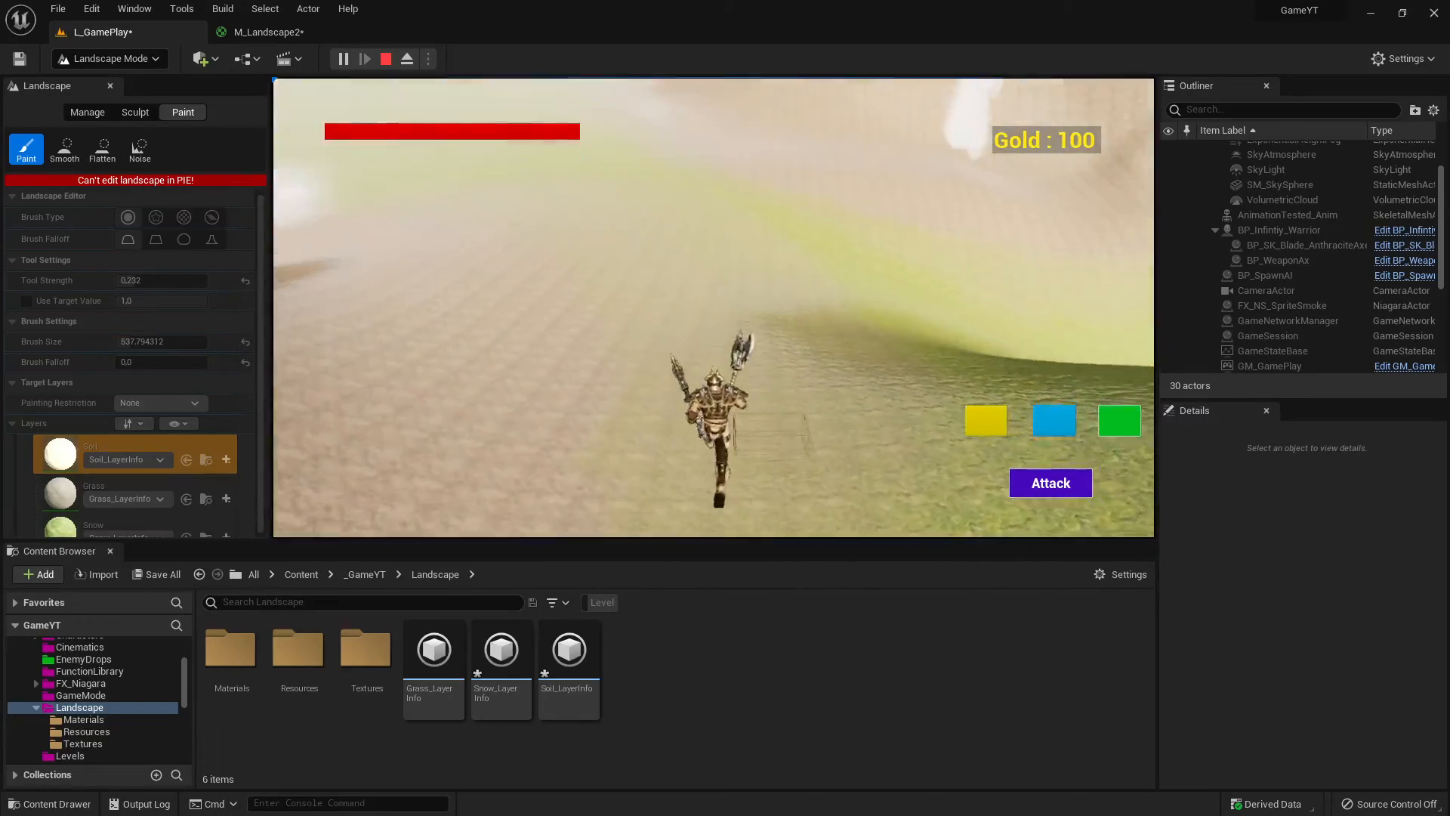
{"action": "key", "text": "w"}
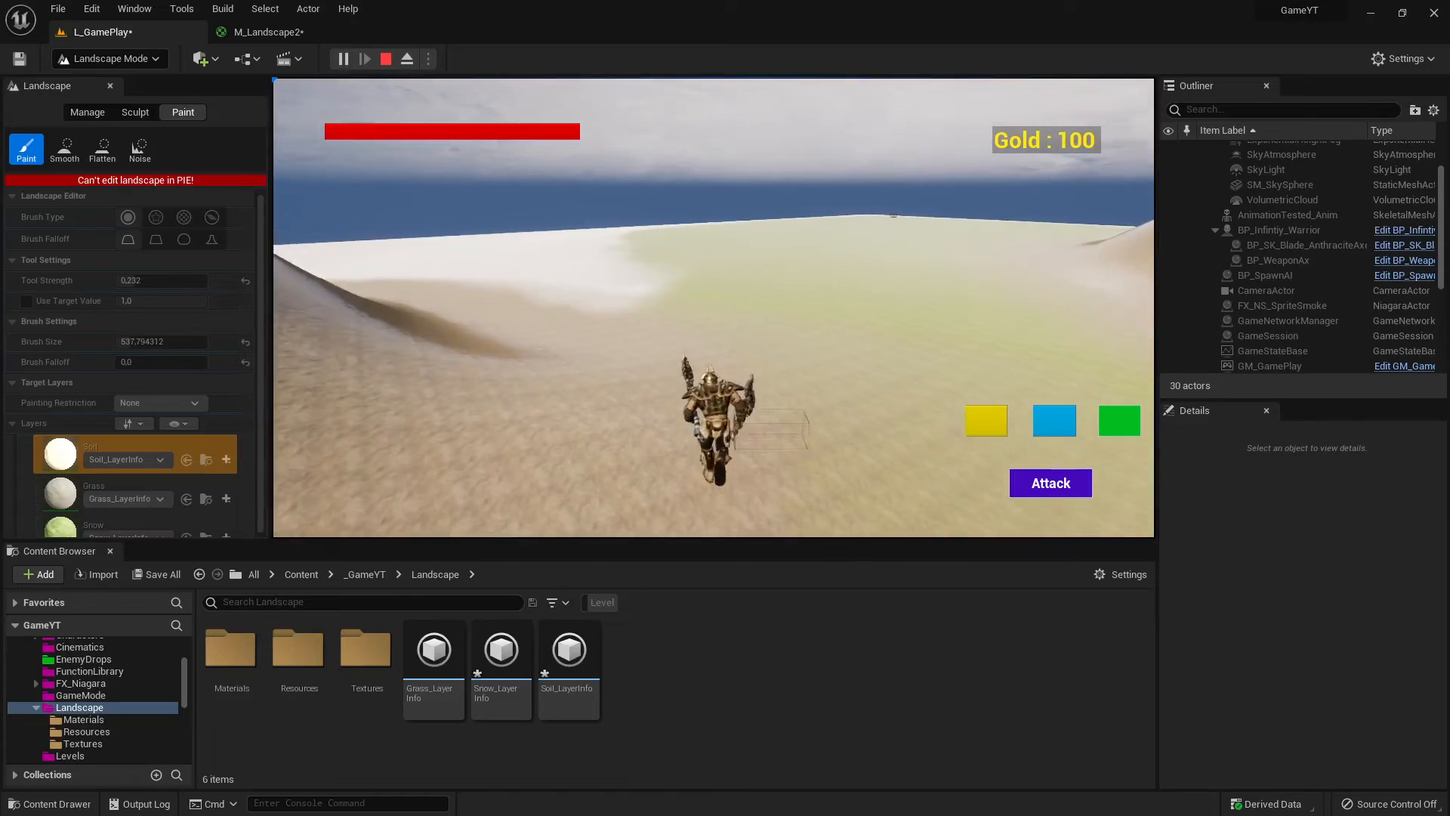
{"action": "key", "text": "w"}
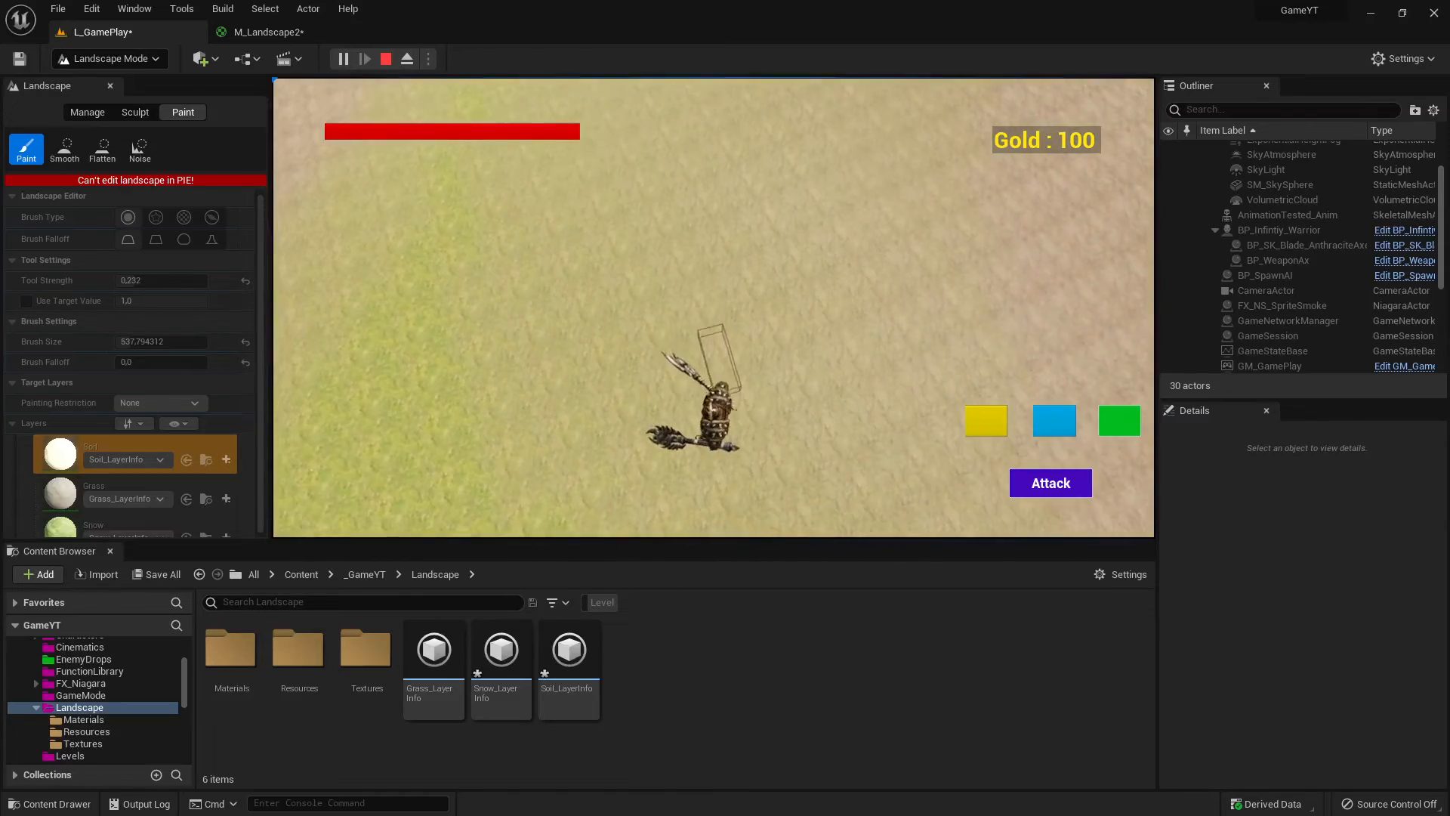
{"action": "key", "text": "w"}
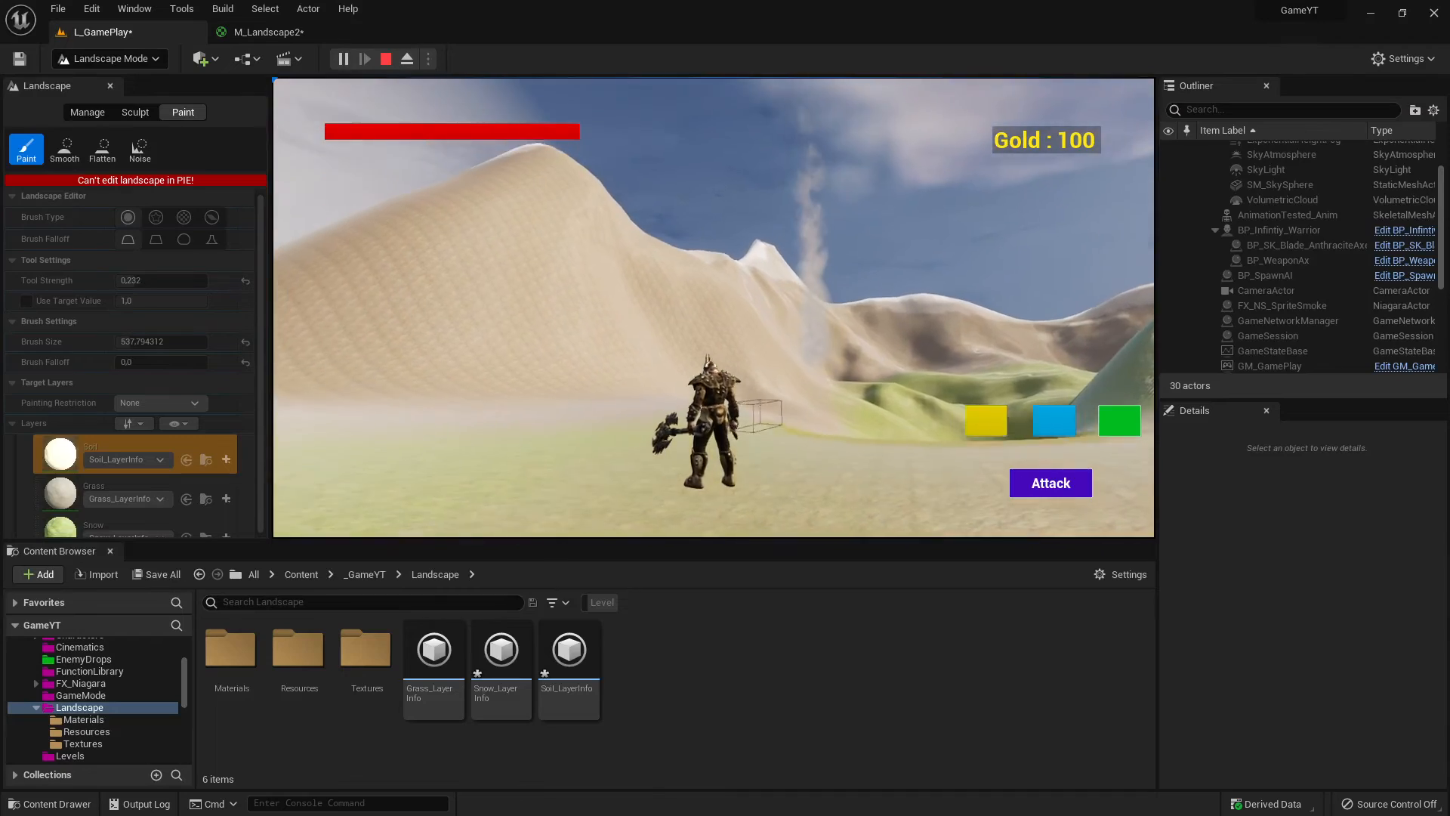
{"action": "key", "text": "w"}
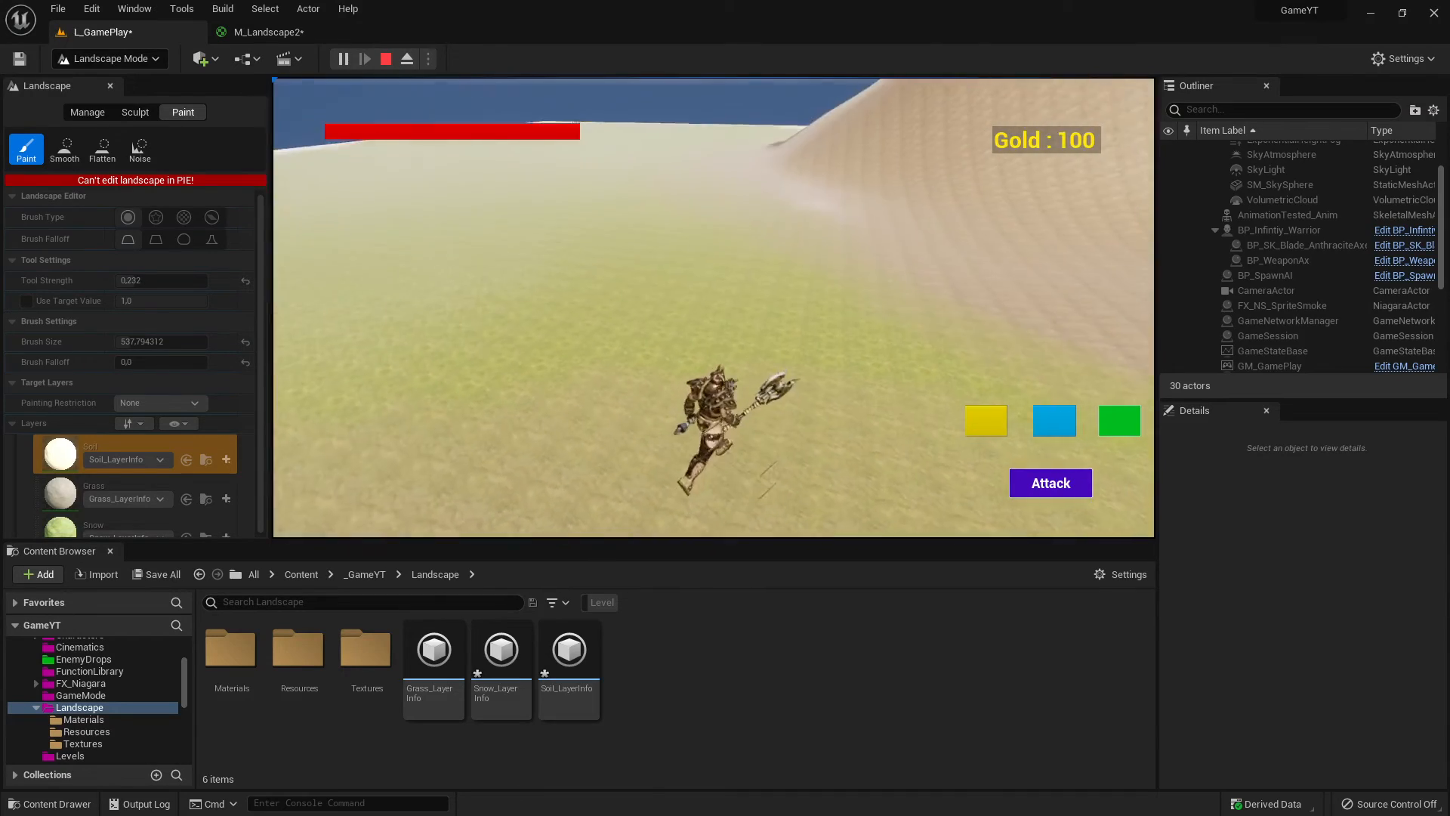
{"action": "key", "text": "Escape"}
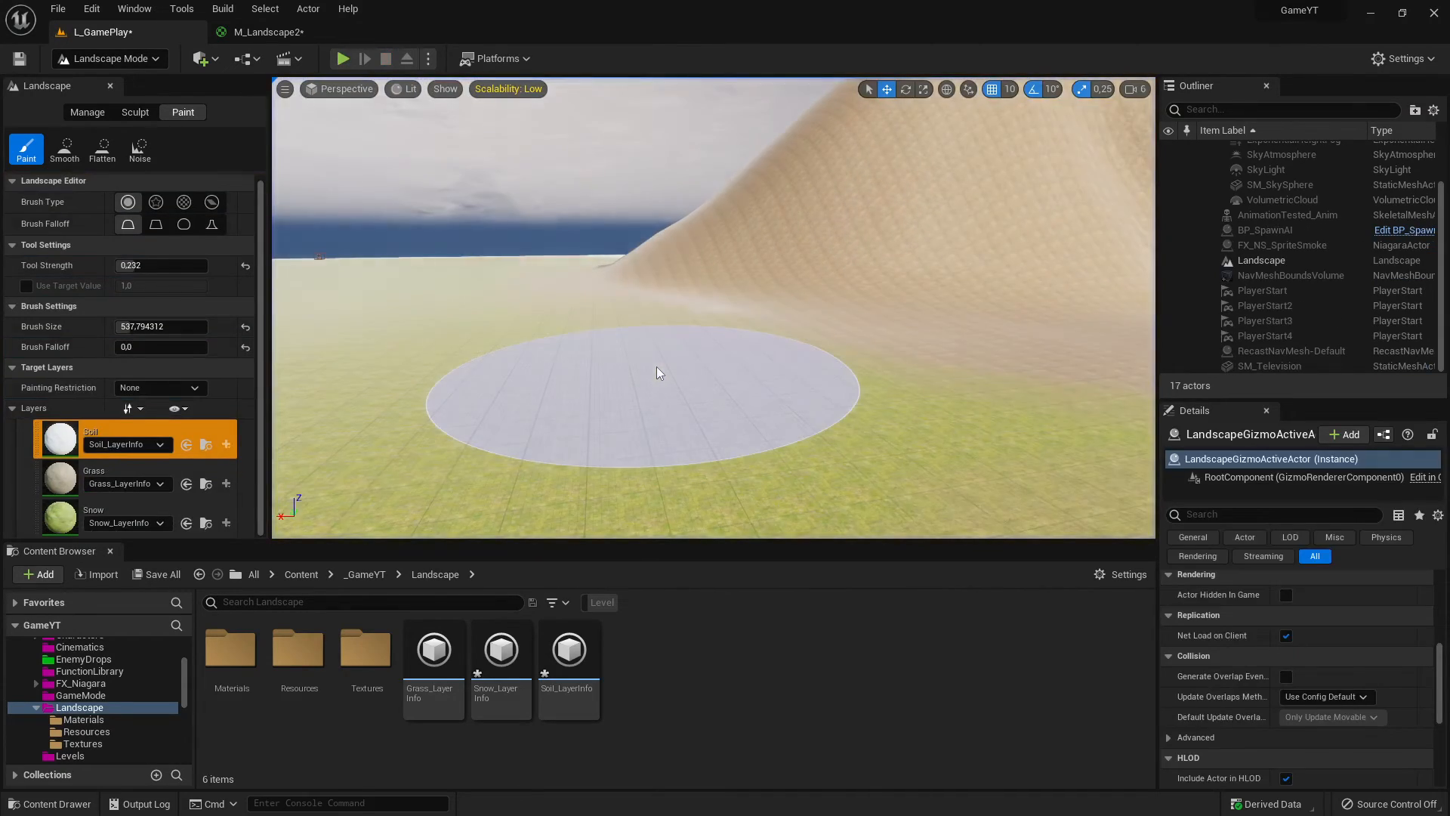
Step: Switch the editor to Select mode and save all changes, storing the unsaved level as Untitled in the Levels folder
{"action": "left_click", "coordinate": [111, 59]}
{"action": "left_click", "coordinate": [113, 75]}
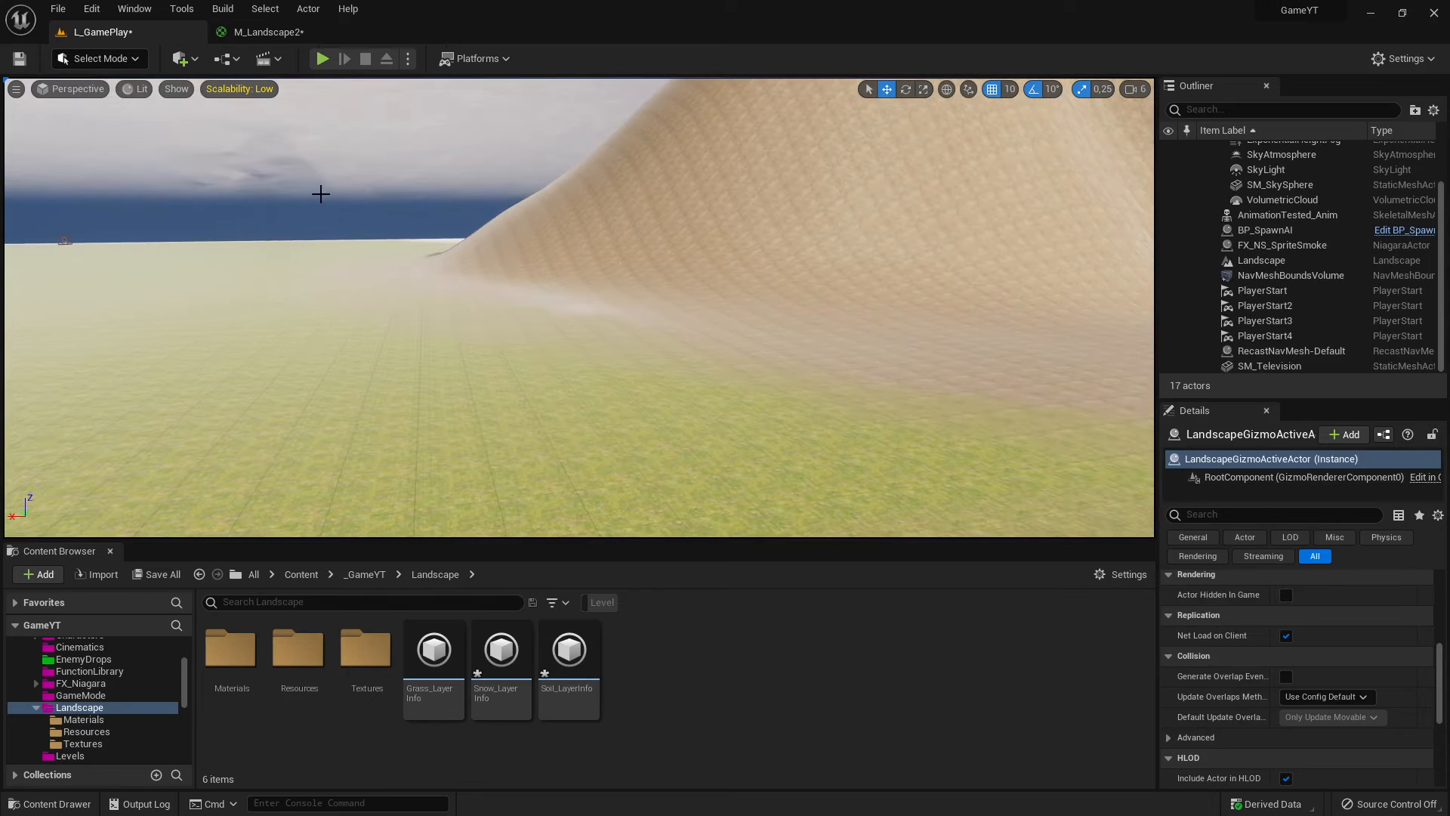
{"action": "left_click", "coordinate": [156, 575]}
{"action": "left_click", "coordinate": [844, 581]}
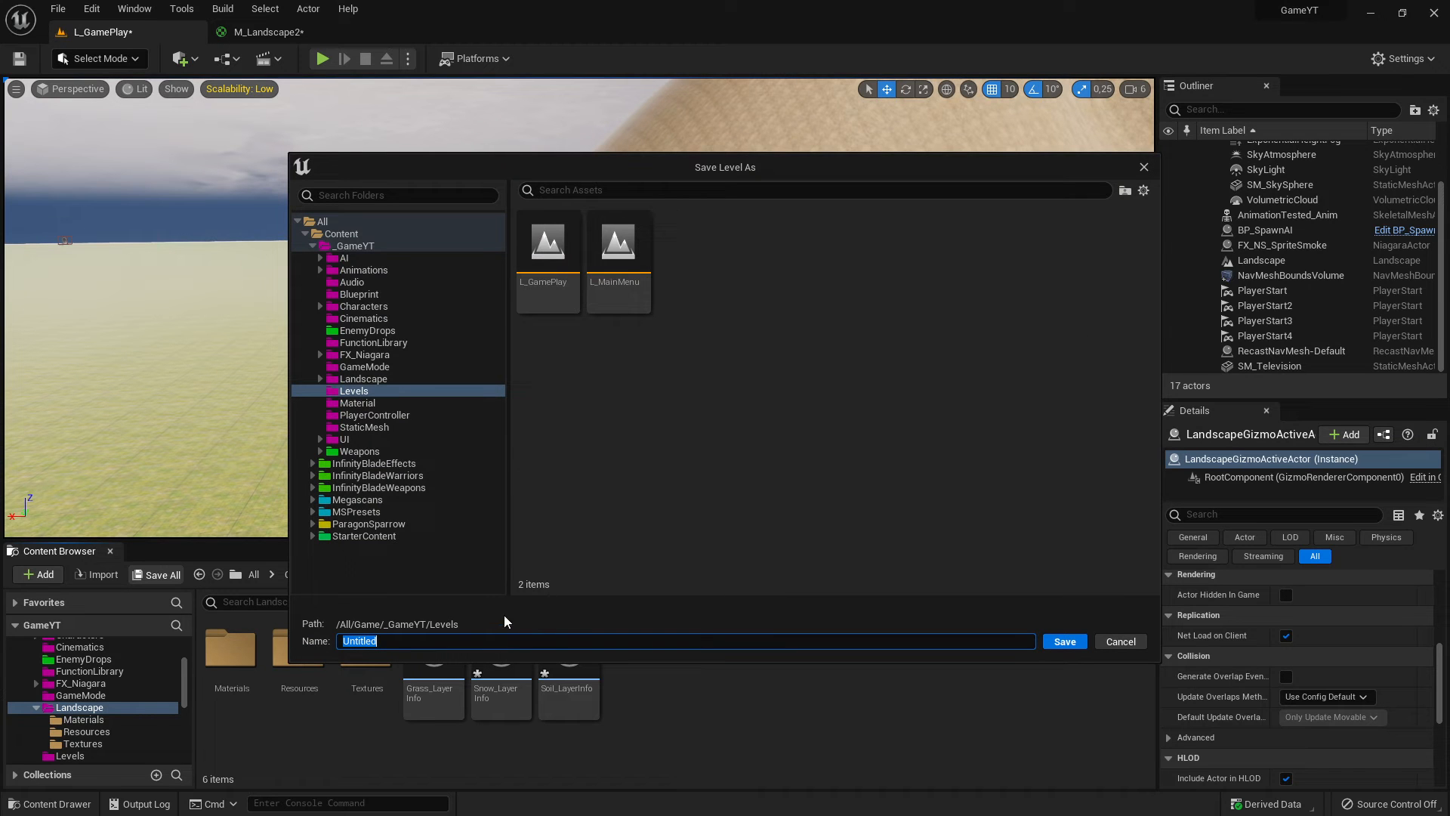
{"action": "left_click", "coordinate": [1063, 645]}
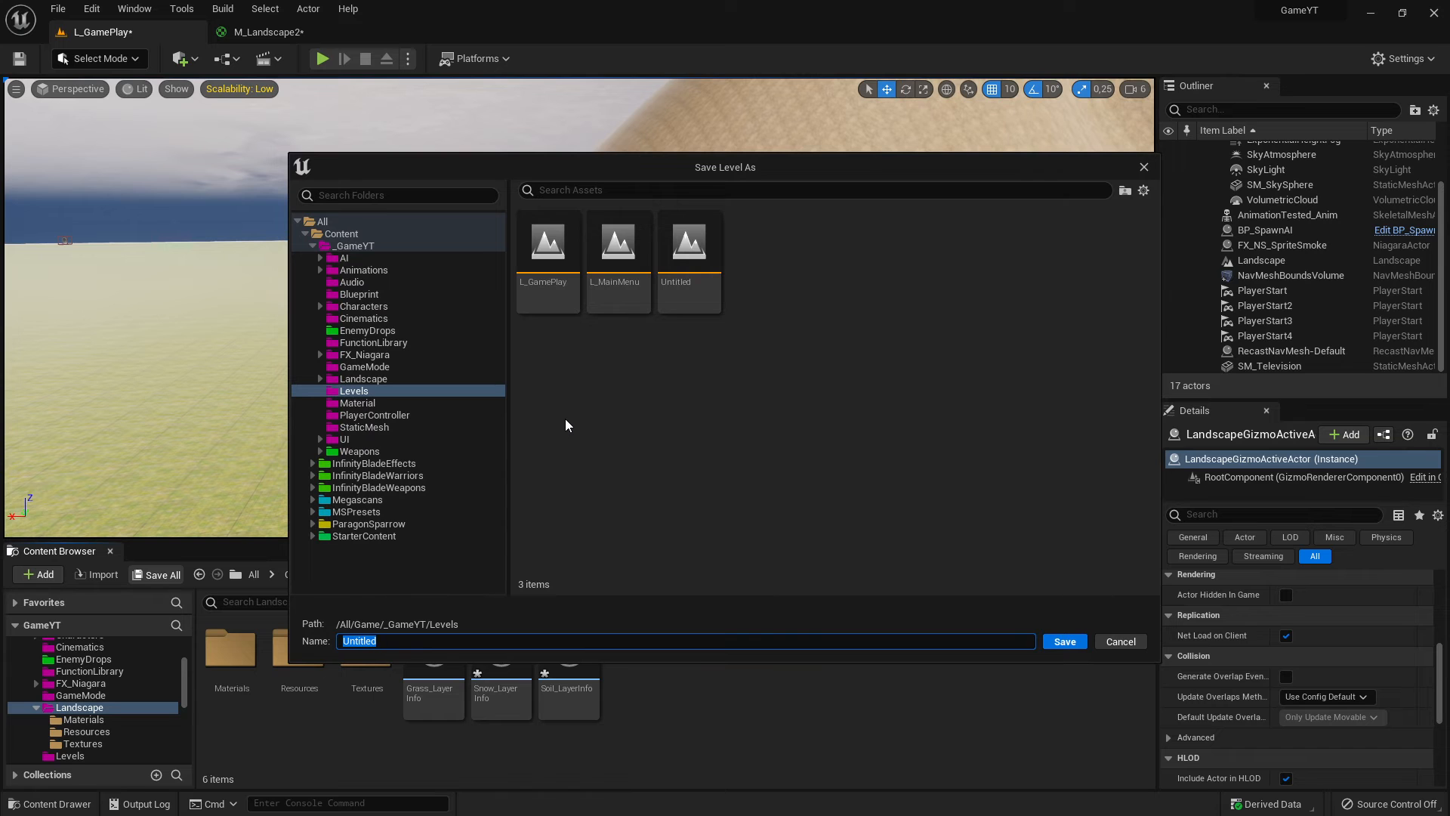
{"action": "left_click", "coordinate": [1140, 647]}
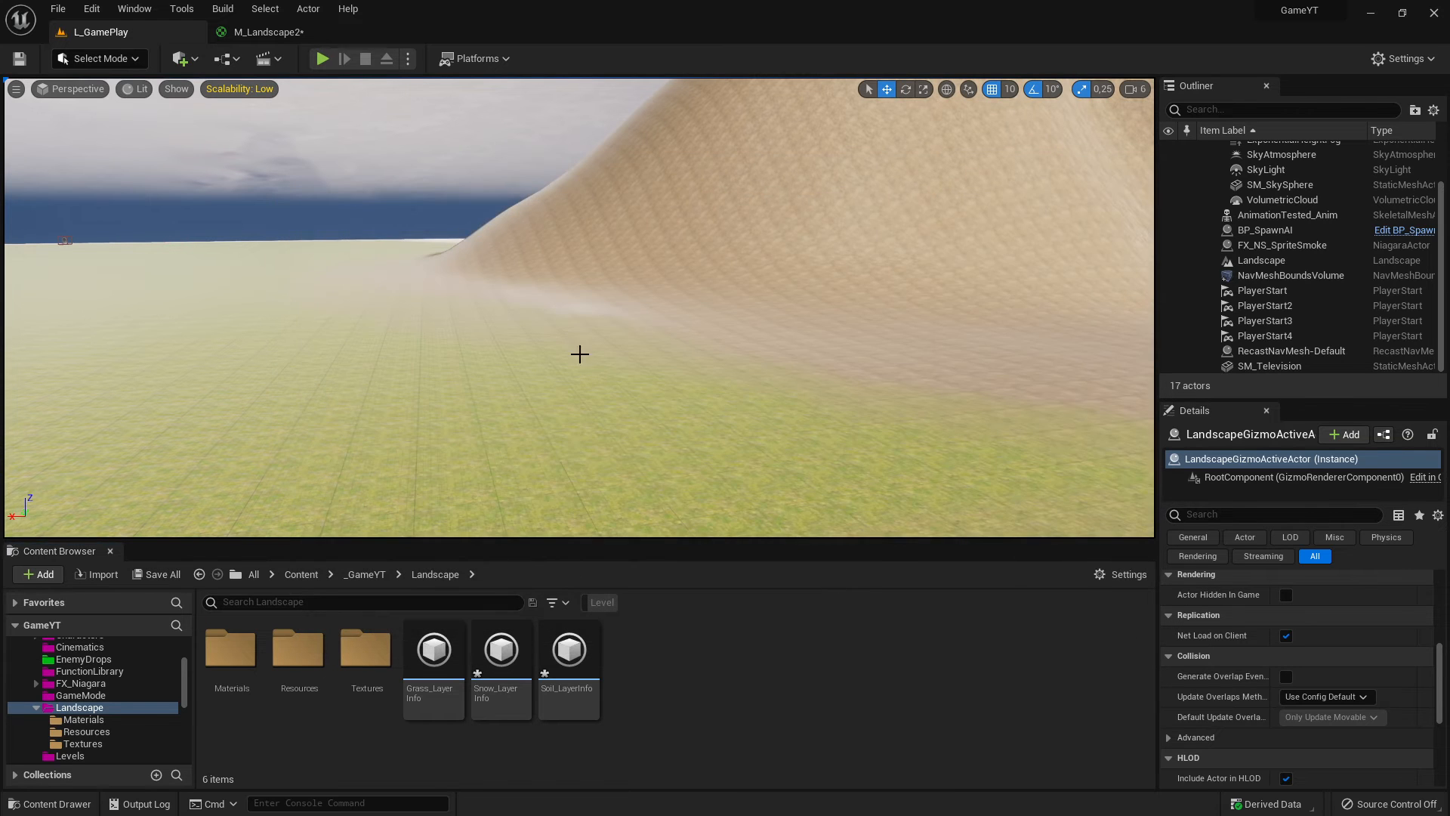
Step: Run the level briefly once more and look over the painted mountains and the ground texture from the editor view
{"action": "right_click_drag", "start_coordinate": [579, 352], "coordinate": [579, 332]}
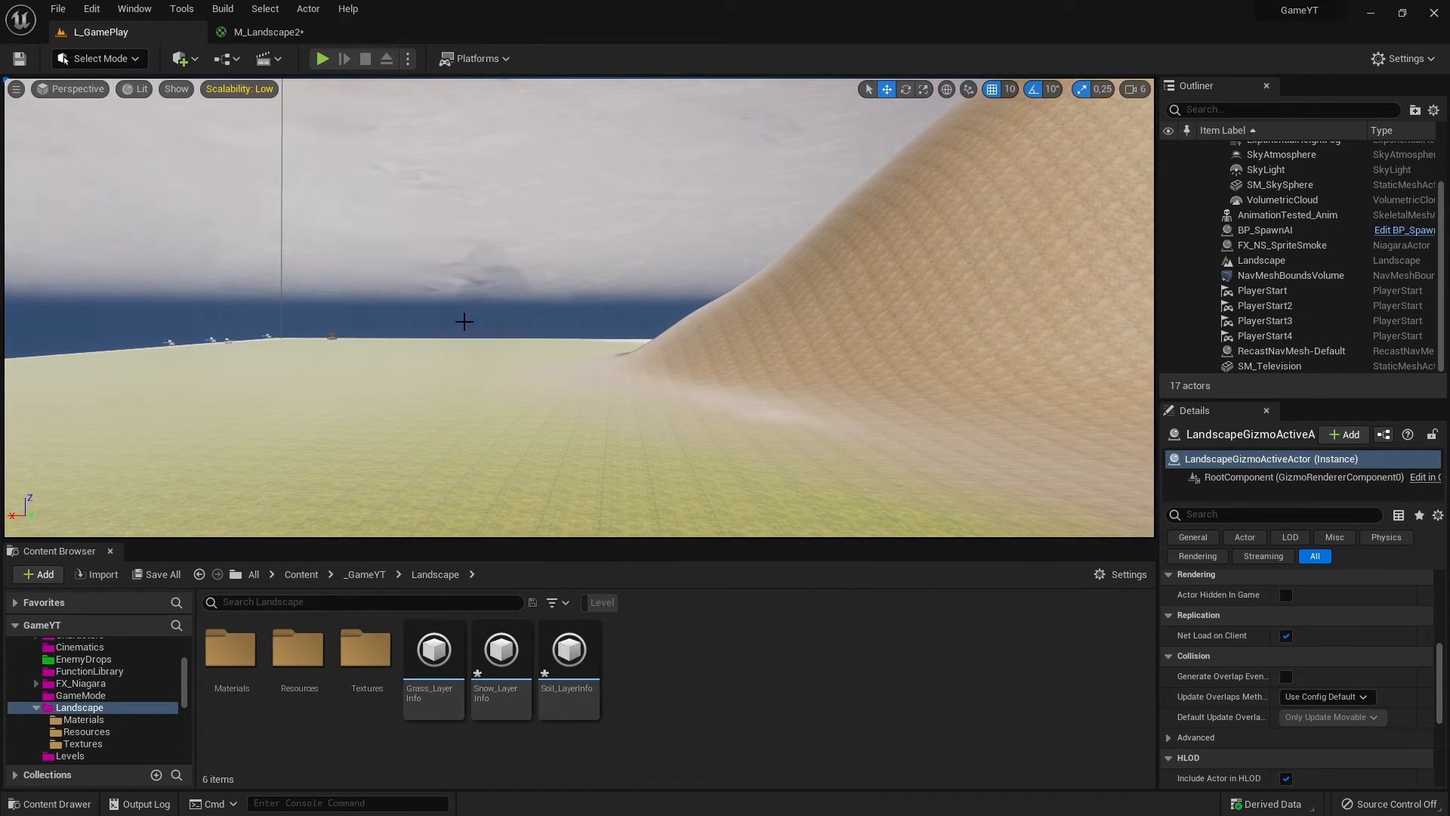
{"action": "left_click", "coordinate": [322, 59]}
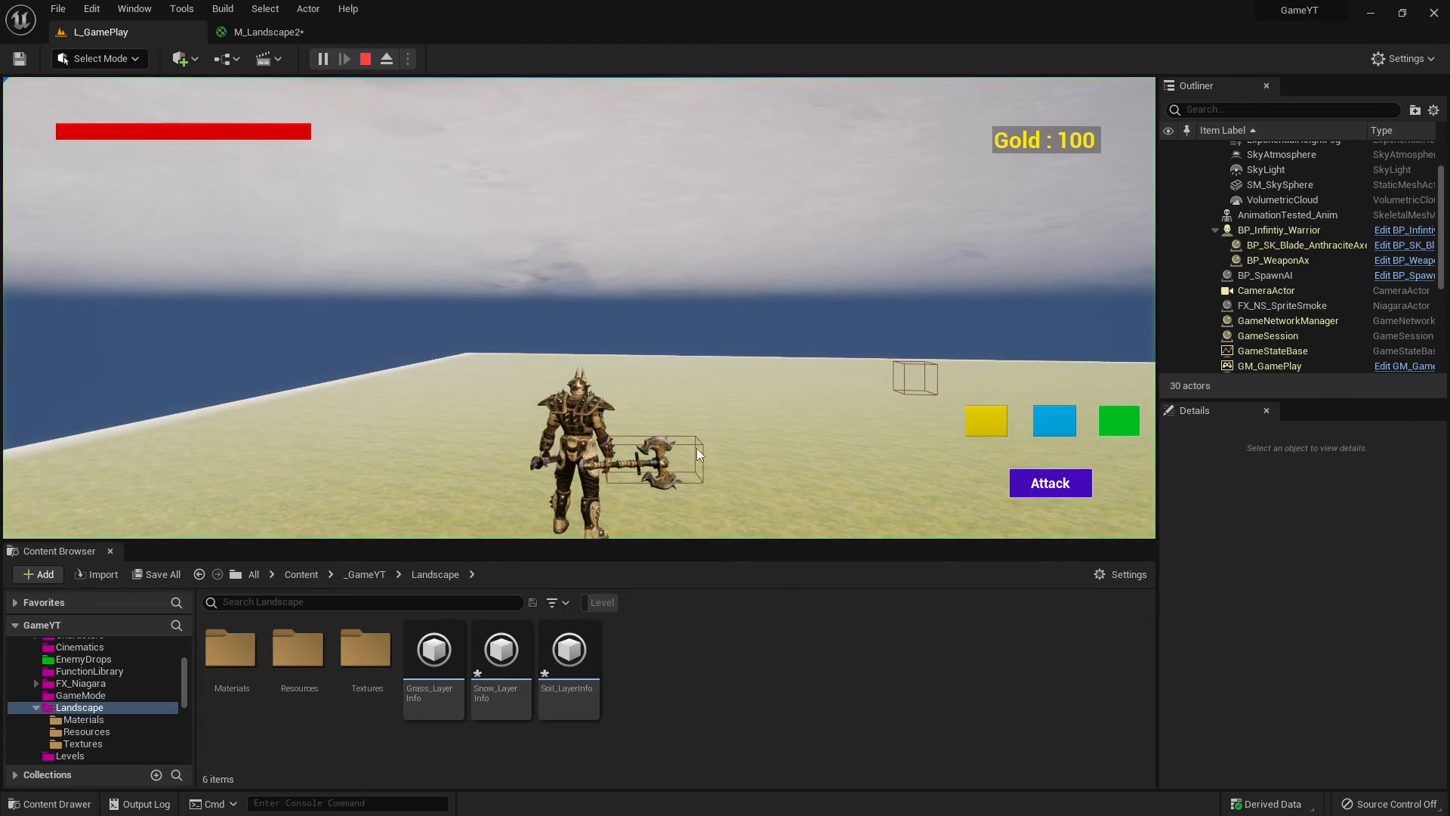
{"action": "key", "text": "Escape"}
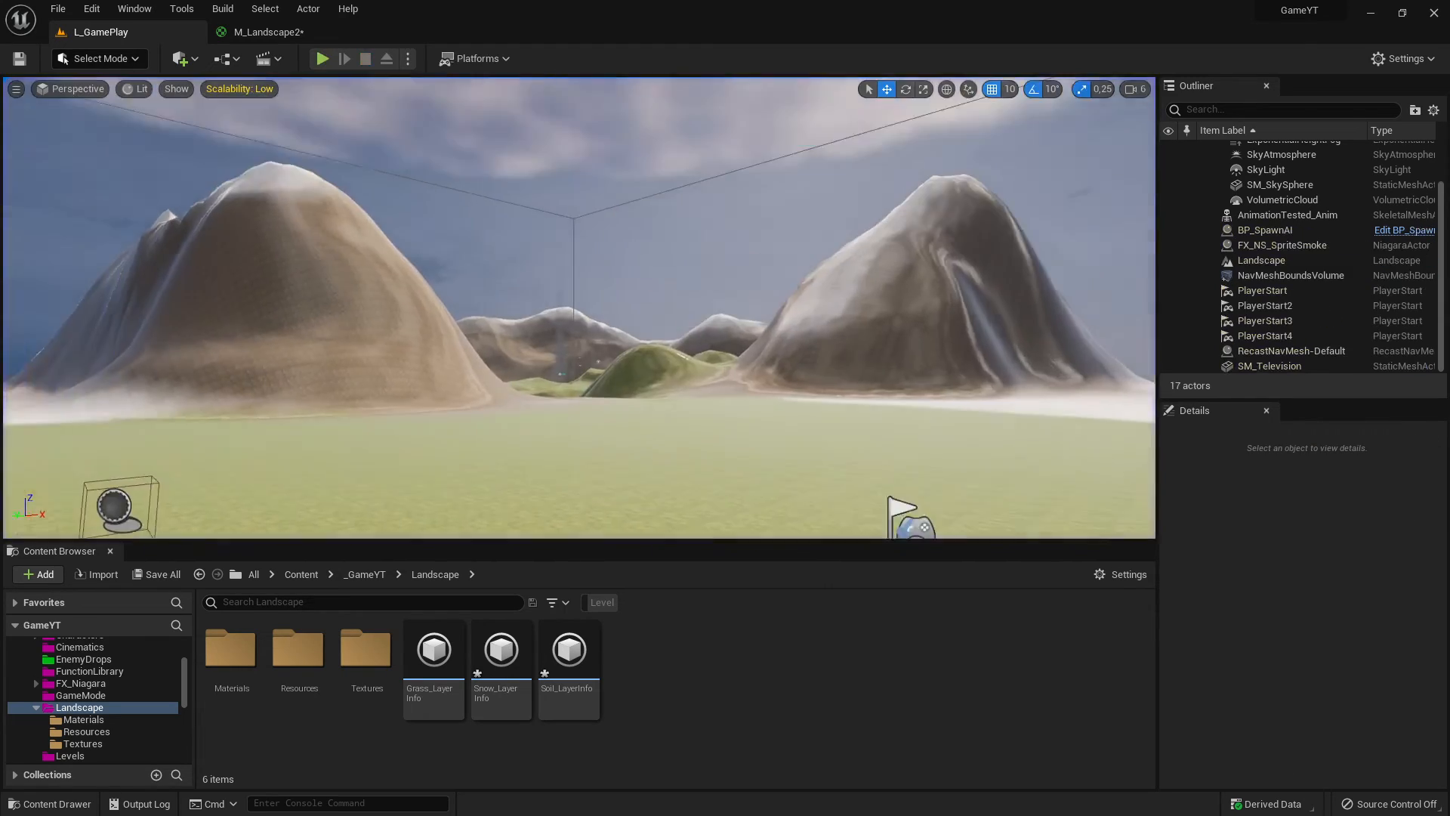
{"action": "key", "text": "w"}
{"action": "right_click_drag", "start_coordinate": [586, 385], "coordinate": [931, 405]}
Step: In the M_Landscape2 material graph, set the LandscapeCoords node's Mapping Scale to 10
{"action": "left_click", "coordinate": [262, 33]}
{"action": "scroll", "coordinate": [589, 413], "scroll_direction": "down", "scroll_amount": 5}
{"action": "scroll", "coordinate": [727, 355], "scroll_direction": "up", "scroll_amount": 5}
{"action": "left_click", "coordinate": [728, 287]}
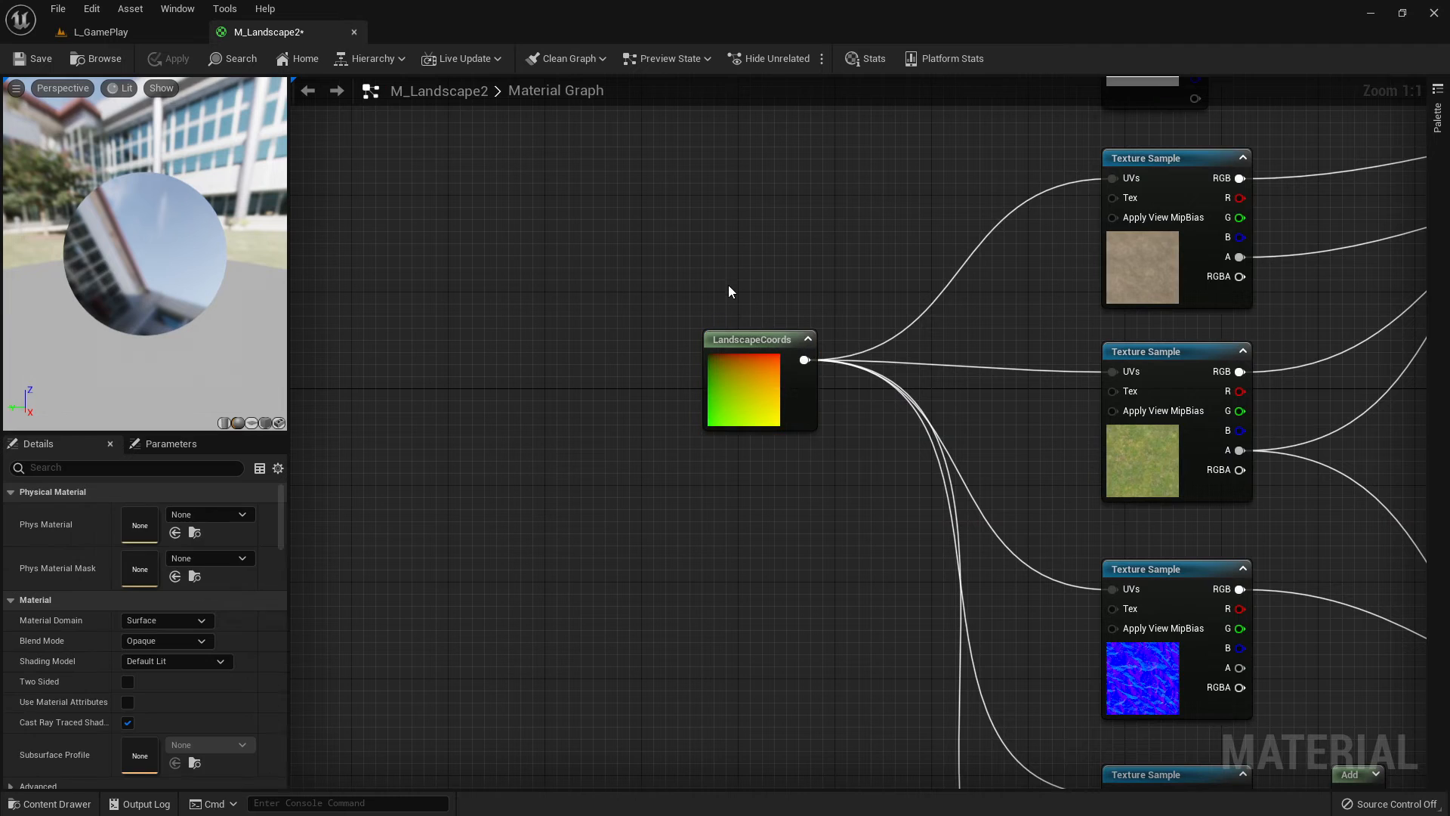
{"action": "left_click", "coordinate": [756, 343]}
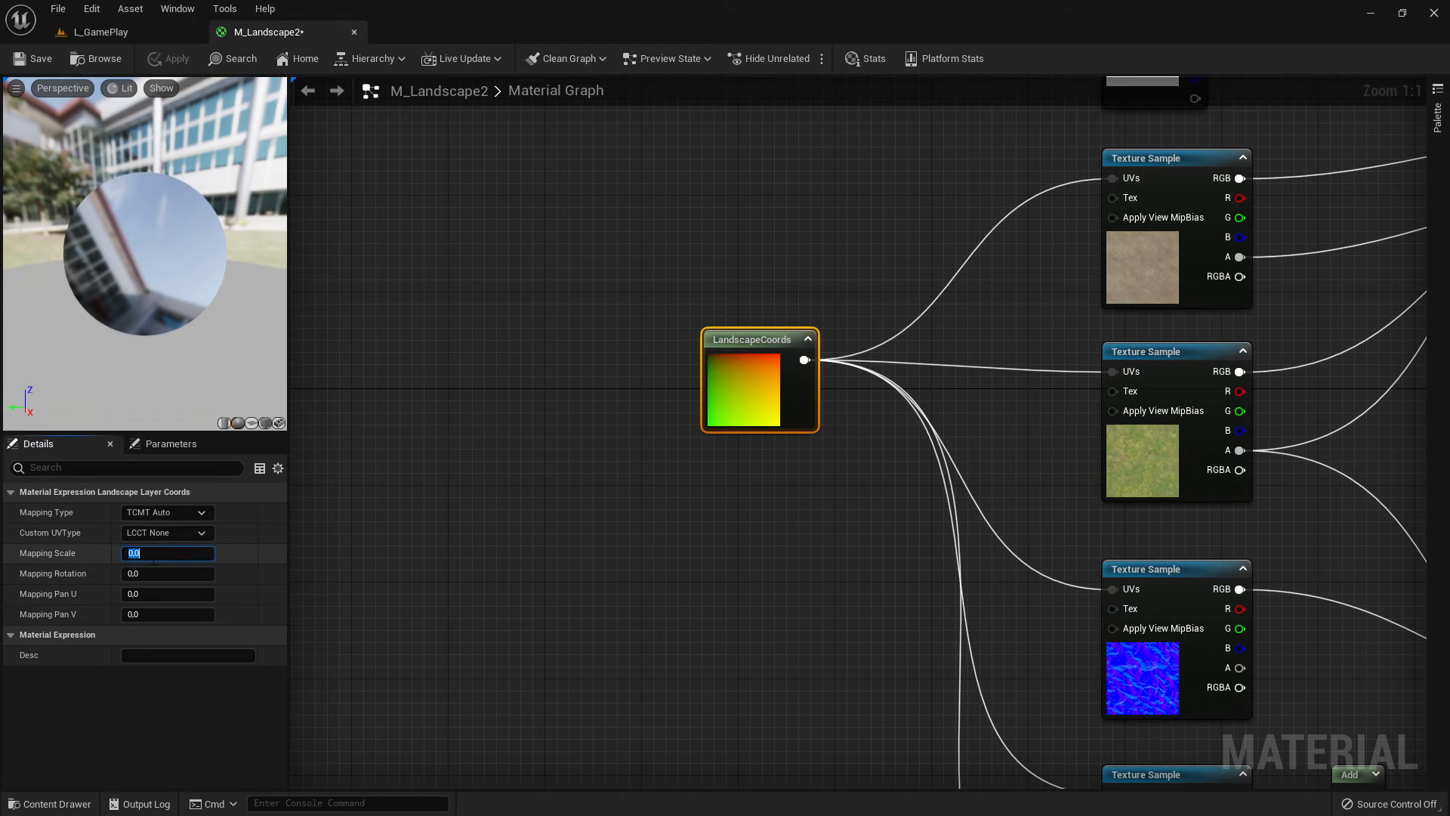
{"action": "type", "text": "7"}
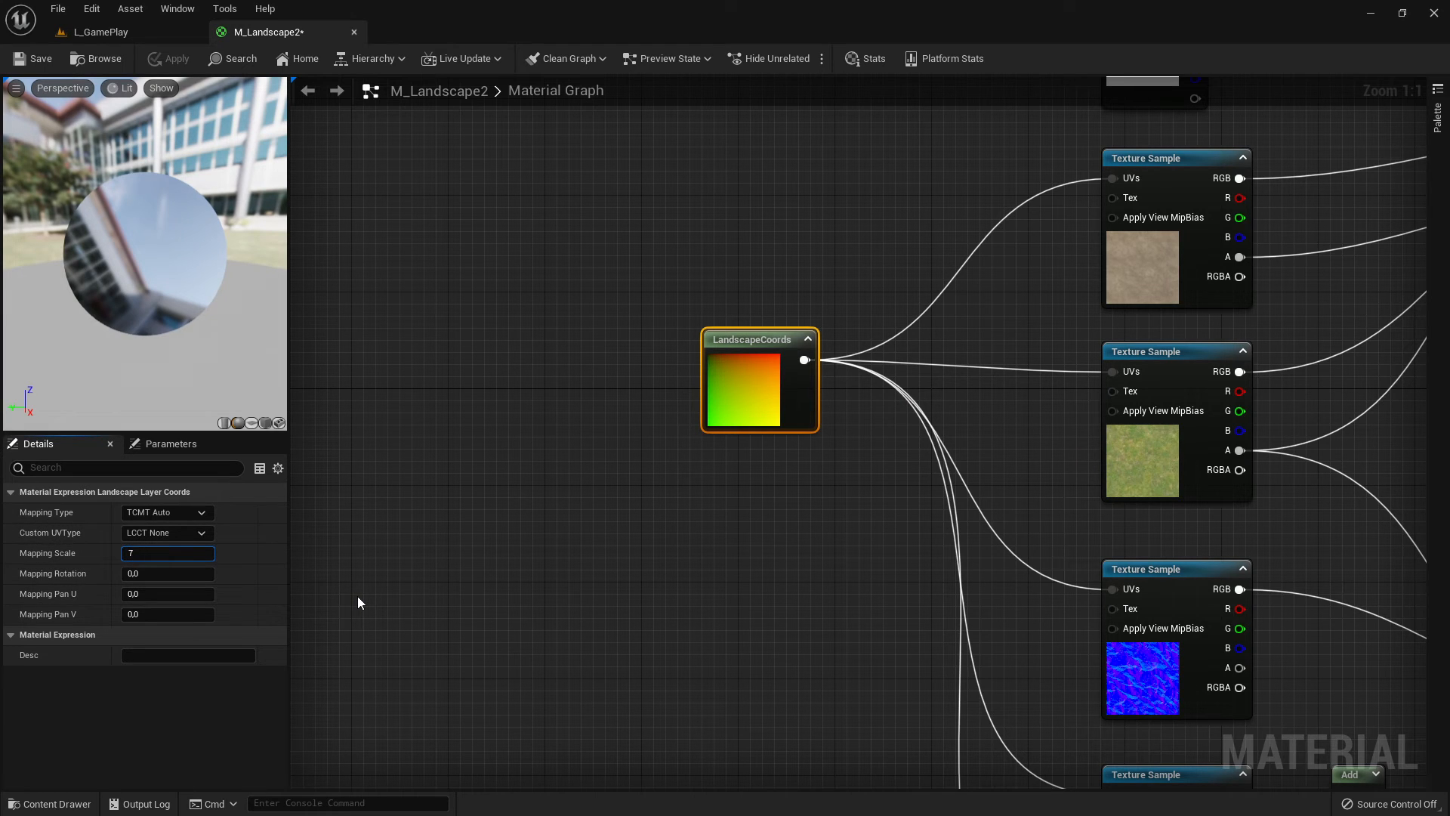
{"action": "key", "text": "BackSpace"}
{"action": "key", "text": "Return"}
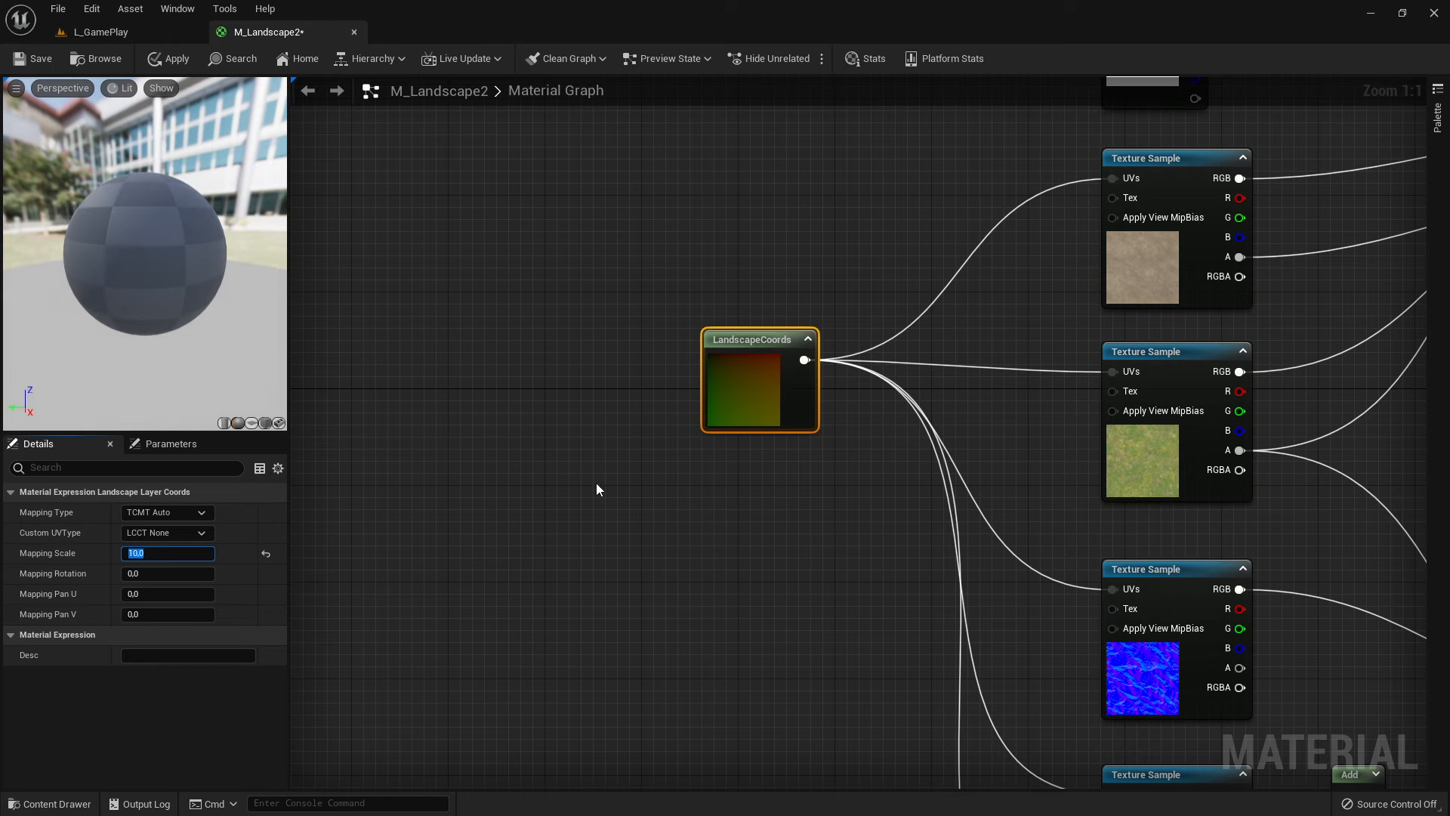
{"action": "scroll", "coordinate": [648, 562], "scroll_direction": "down", "scroll_amount": 4}
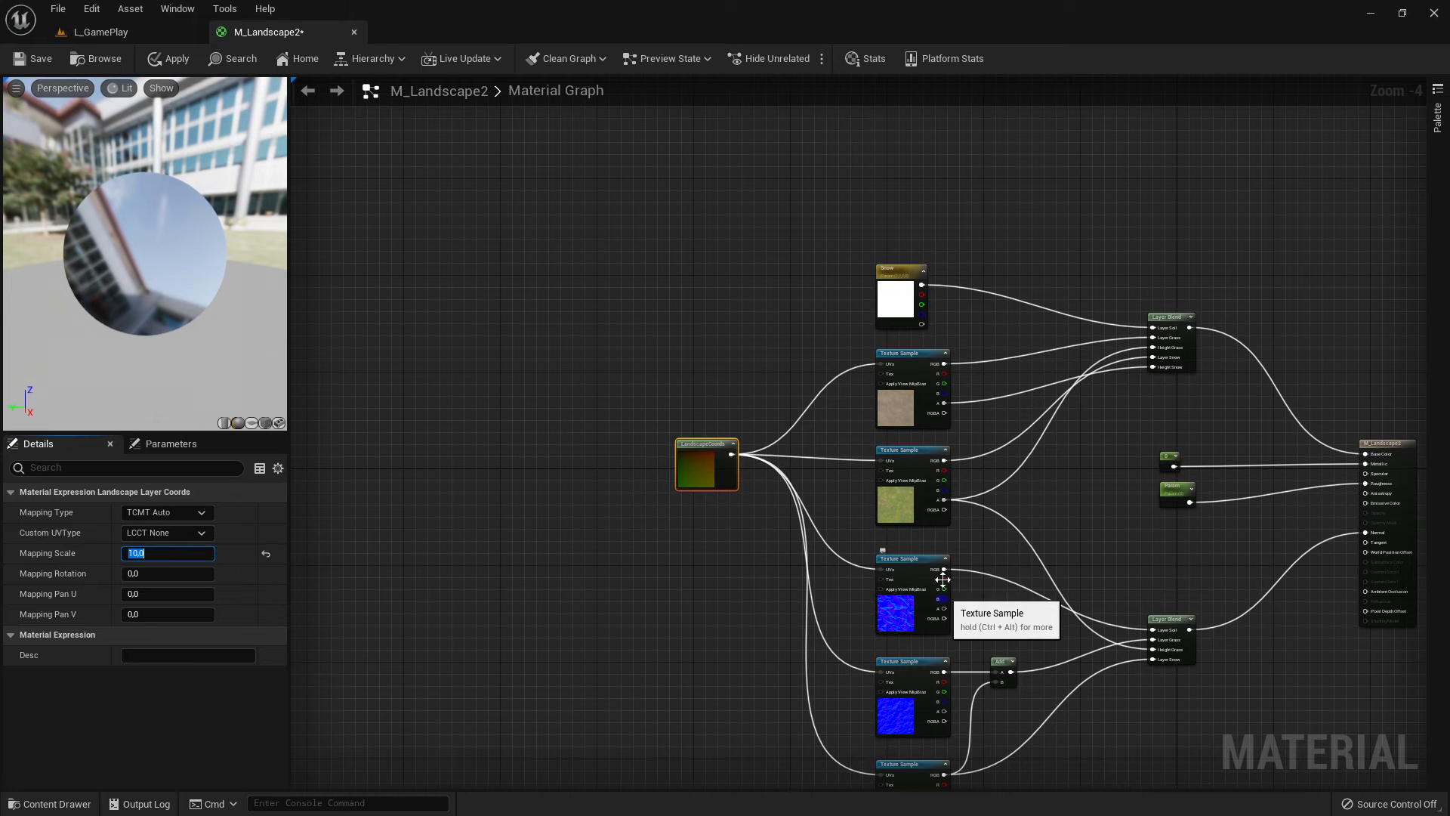
{"action": "scroll", "coordinate": [940, 305], "scroll_direction": "up", "scroll_amount": 4}
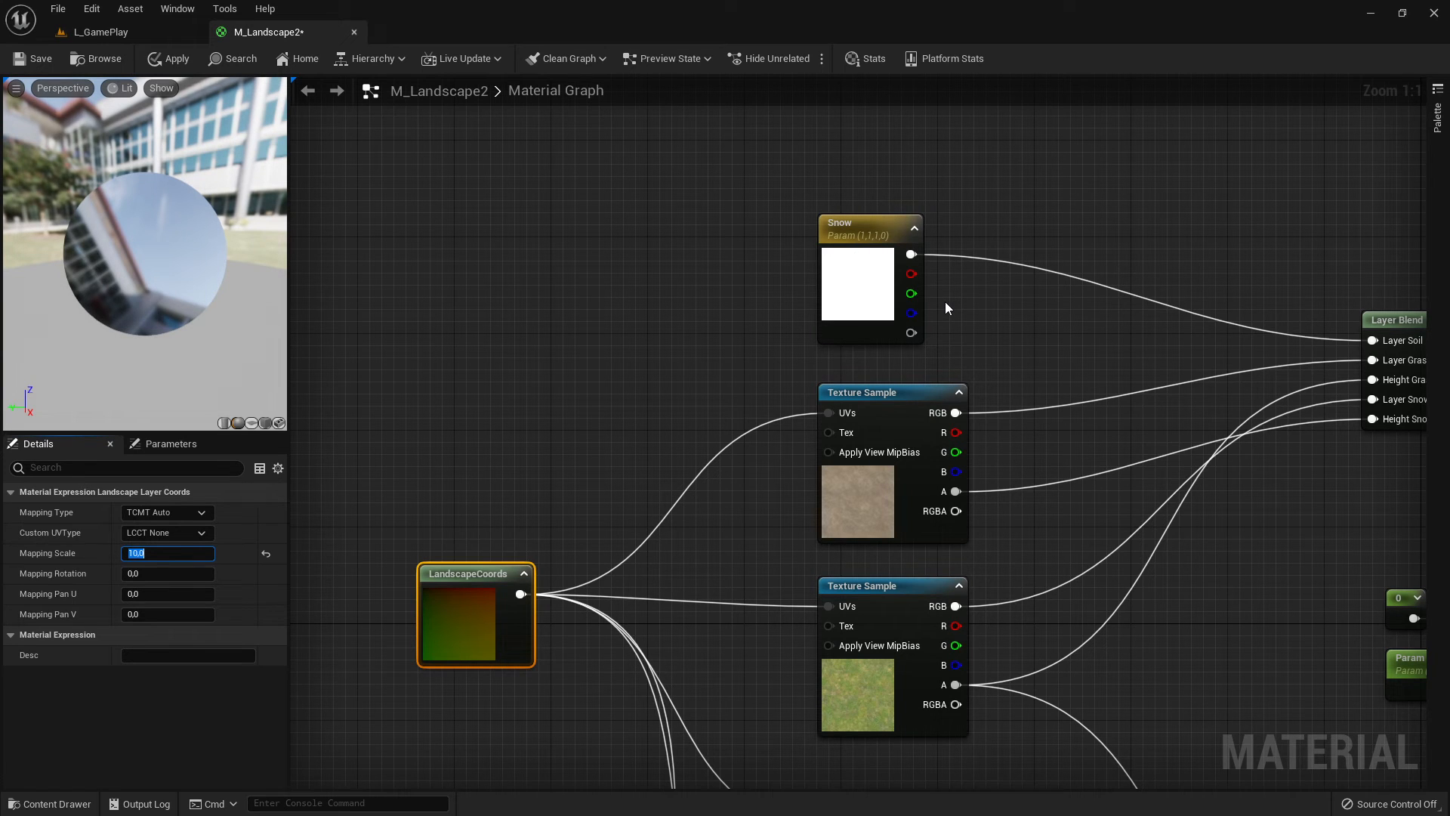
{"action": "scroll", "coordinate": [977, 267], "scroll_direction": "up", "scroll_amount": 1}
{"action": "left_click_drag", "start_coordinate": [910, 254], "coordinate": [1011, 207]}
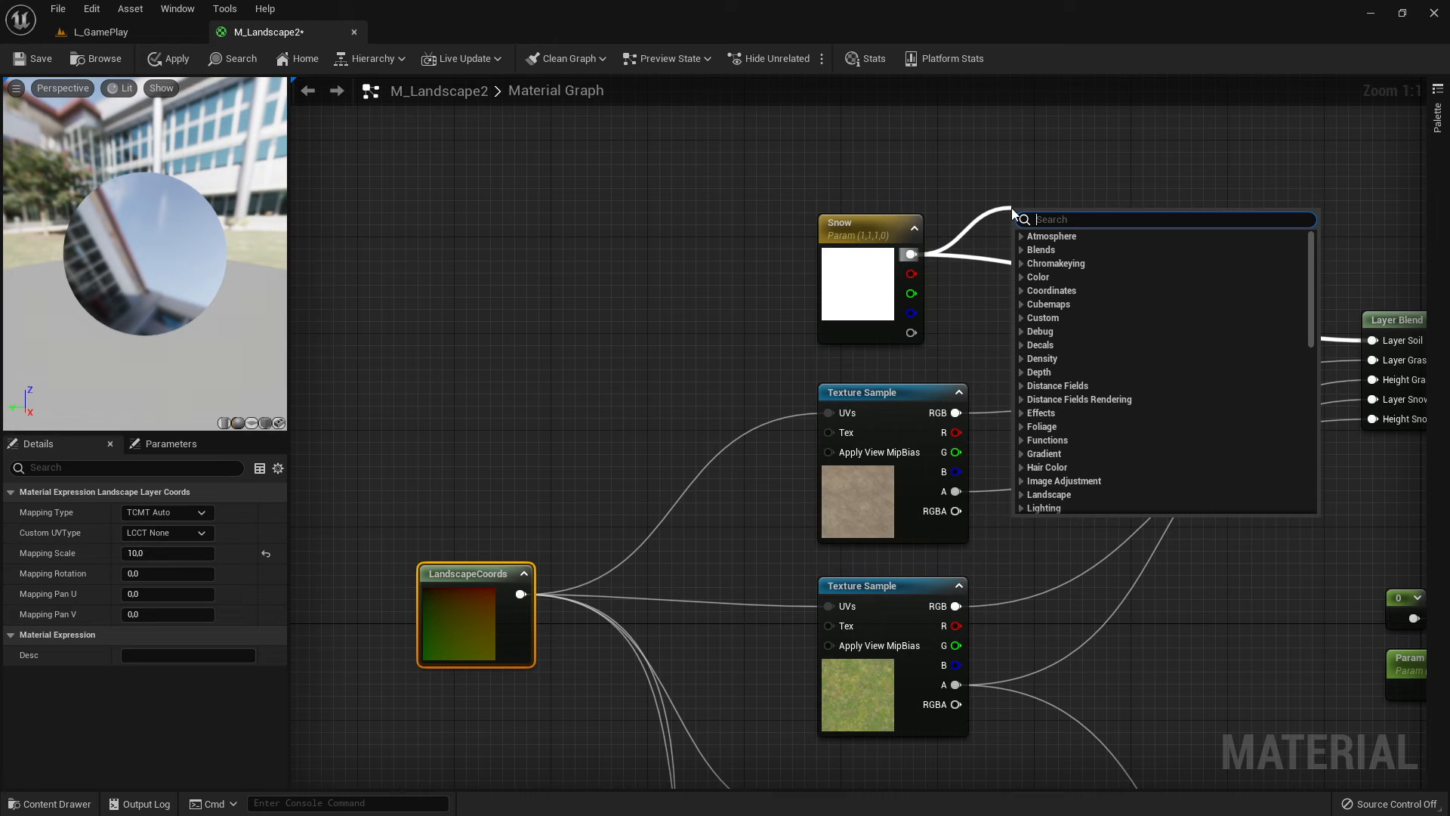
{"action": "type", "text": "mappin"}
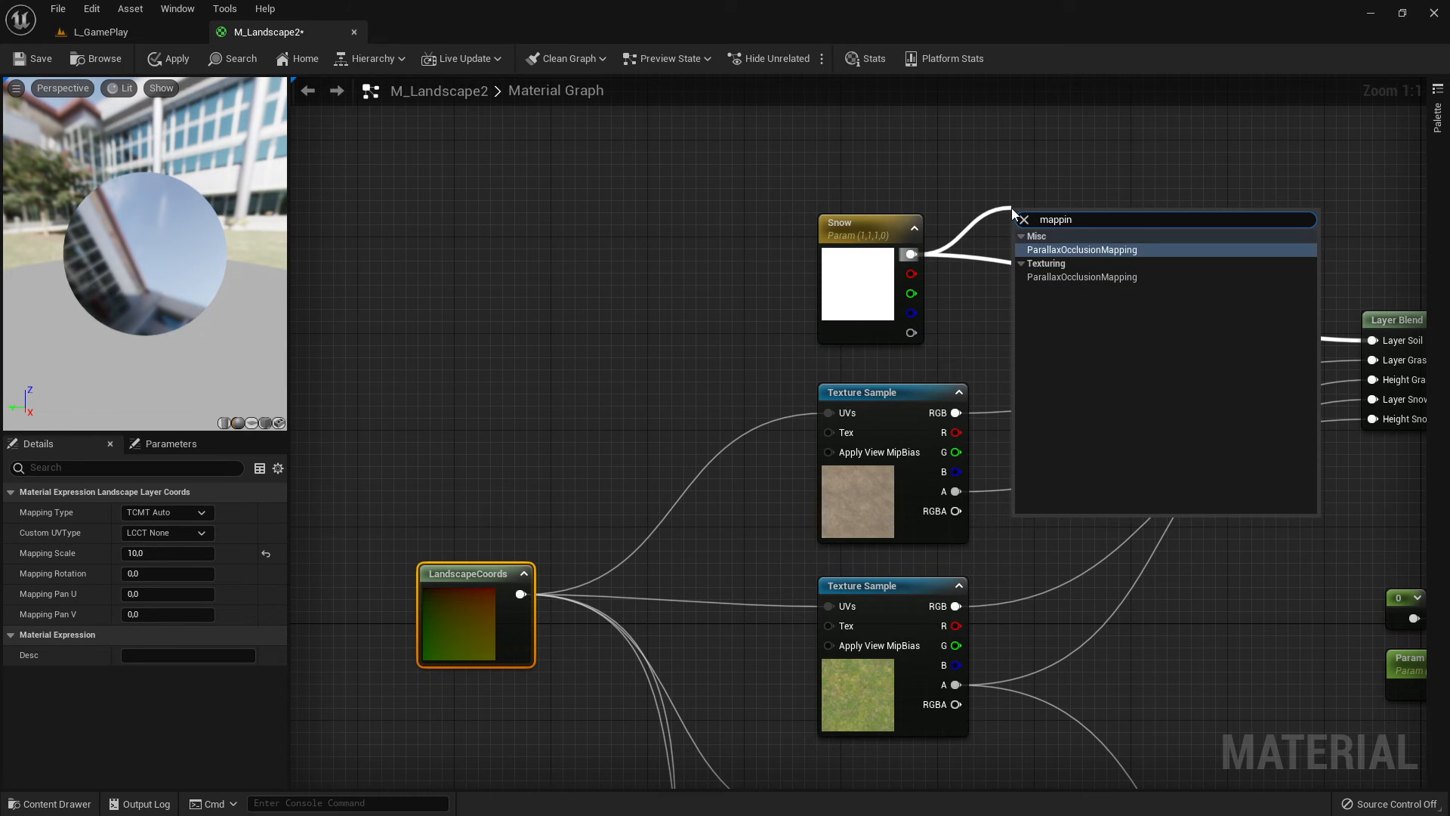
{"action": "key", "text": "BackSpace"}
{"action": "key", "text": "BackSpace"}
{"action": "key", "text": "BackSpace"}
{"action": "key", "text": "BackSpace"}
{"action": "key", "text": "BackSpace"}
{"action": "key", "text": "BackSpace"}
{"action": "type", "text": "s"}
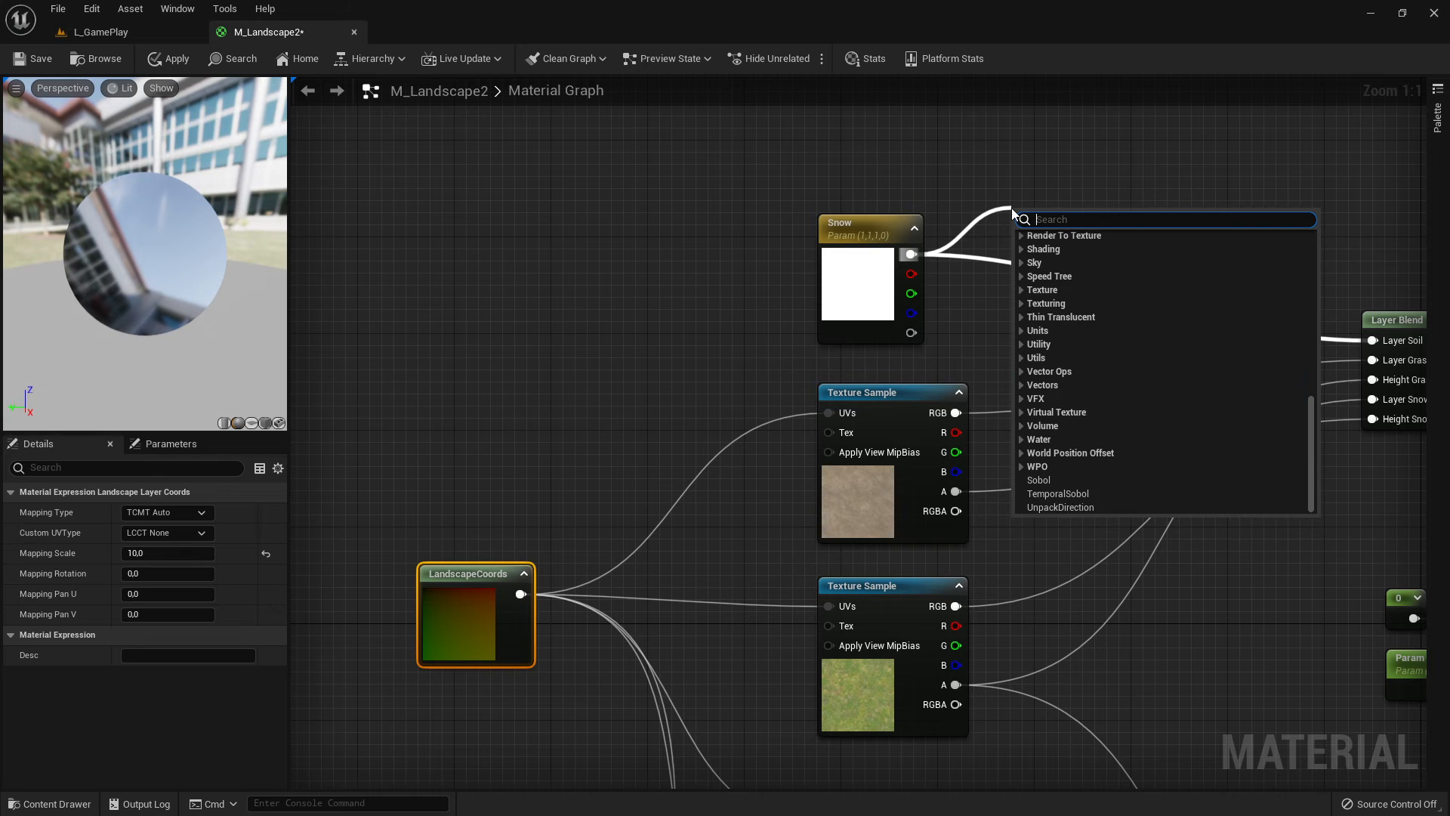
{"action": "type", "text": "calin"}
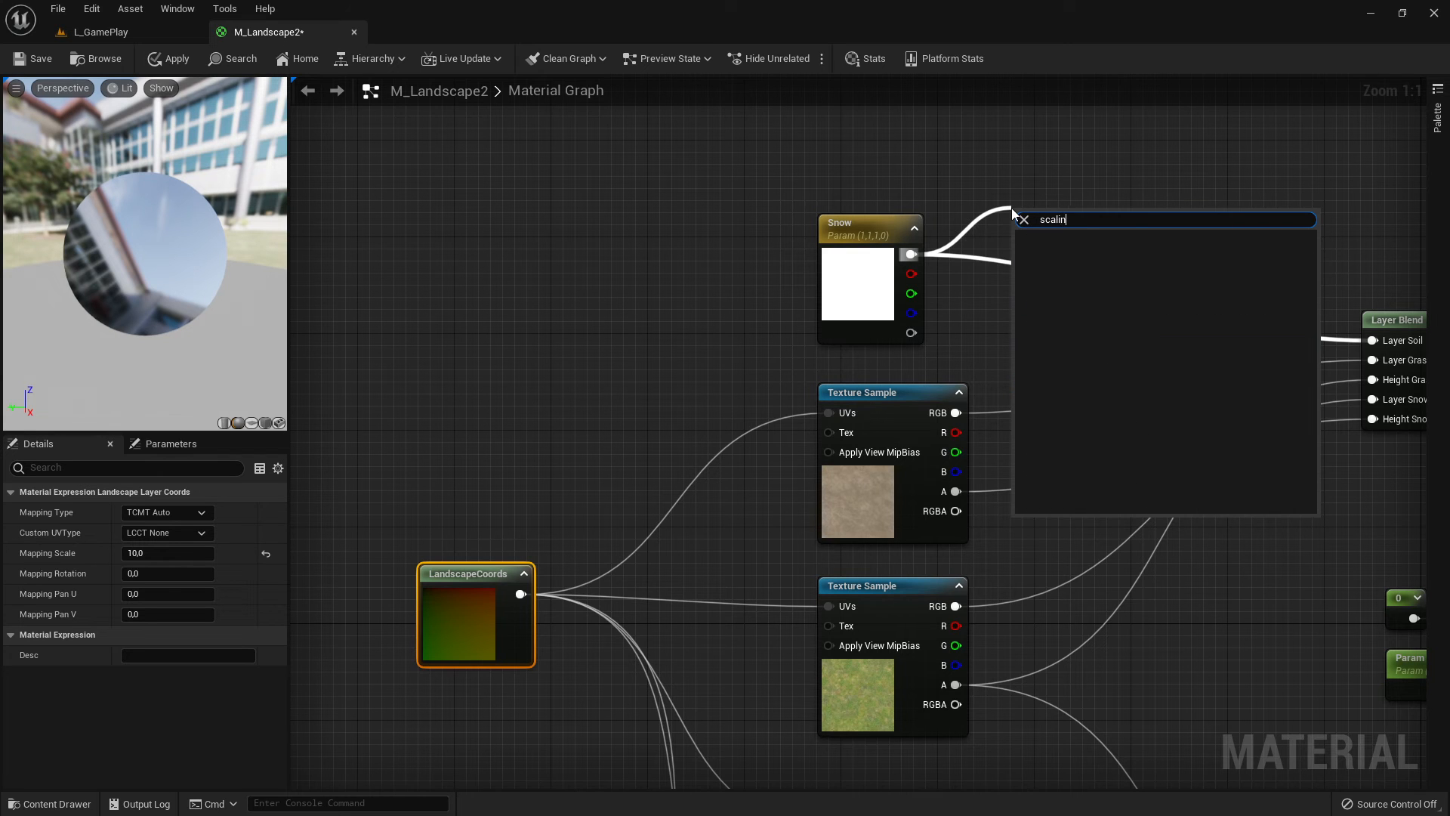
{"action": "key", "text": "BackSpace"}
{"action": "key", "text": "BackSpace"}
{"action": "key", "text": "BackSpace"}
{"action": "key", "text": "BackSpace"}
{"action": "key", "text": "BackSpace"}
{"action": "type", "text": "coor"}
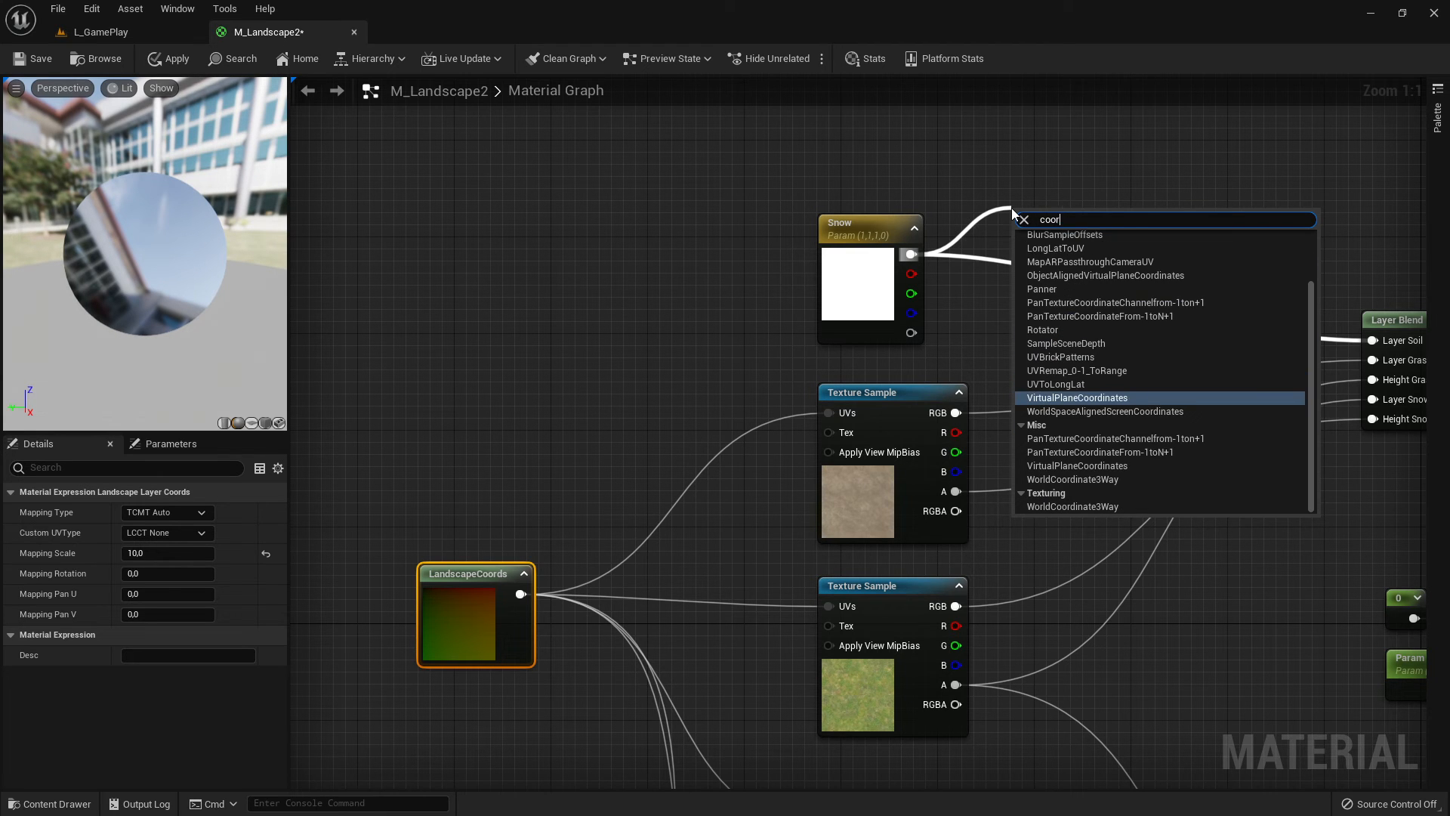
{"action": "type", "text": "ds"}
{"action": "key", "text": "BackSpace"}
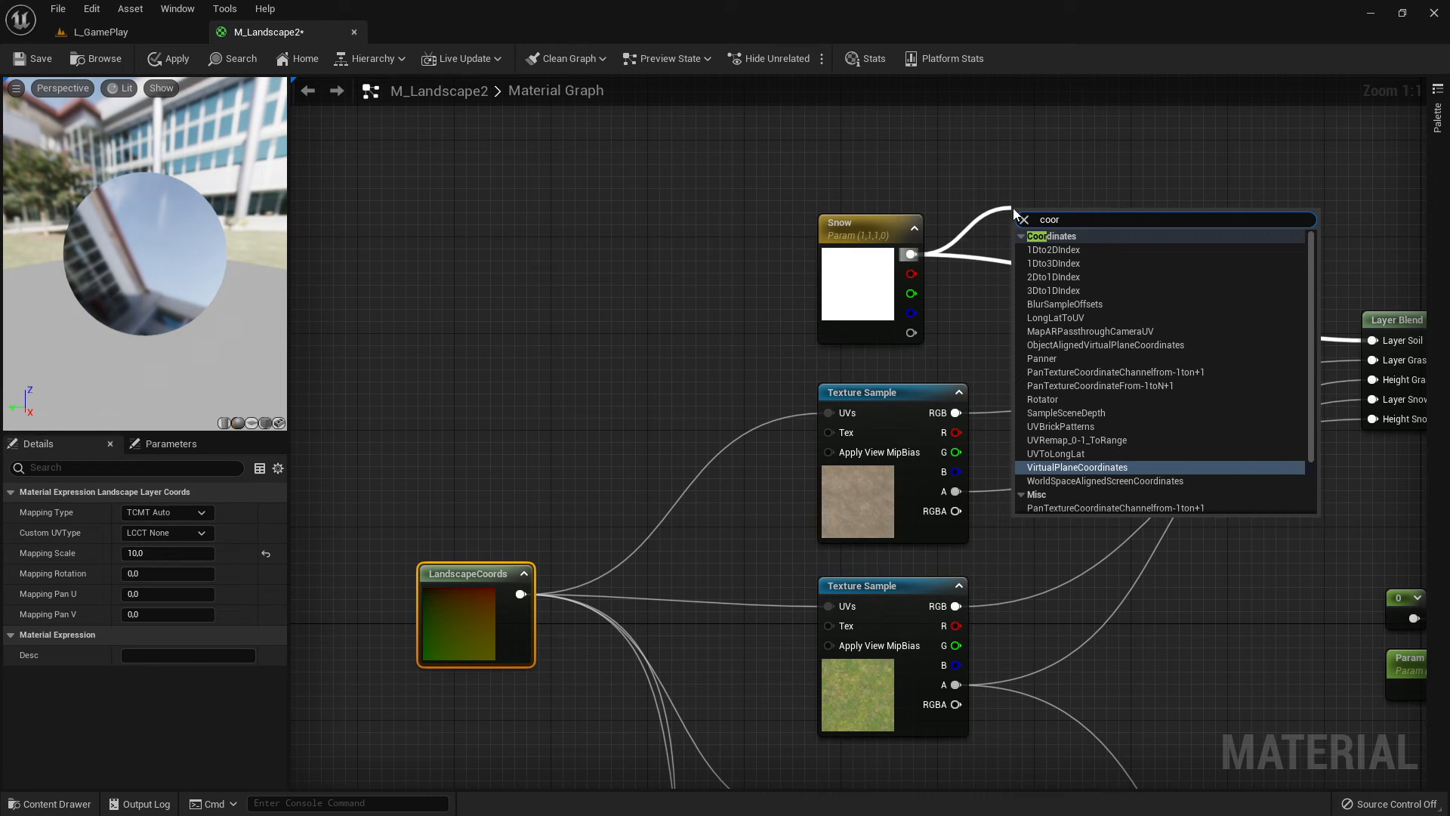
{"action": "left_click", "coordinate": [943, 220]}
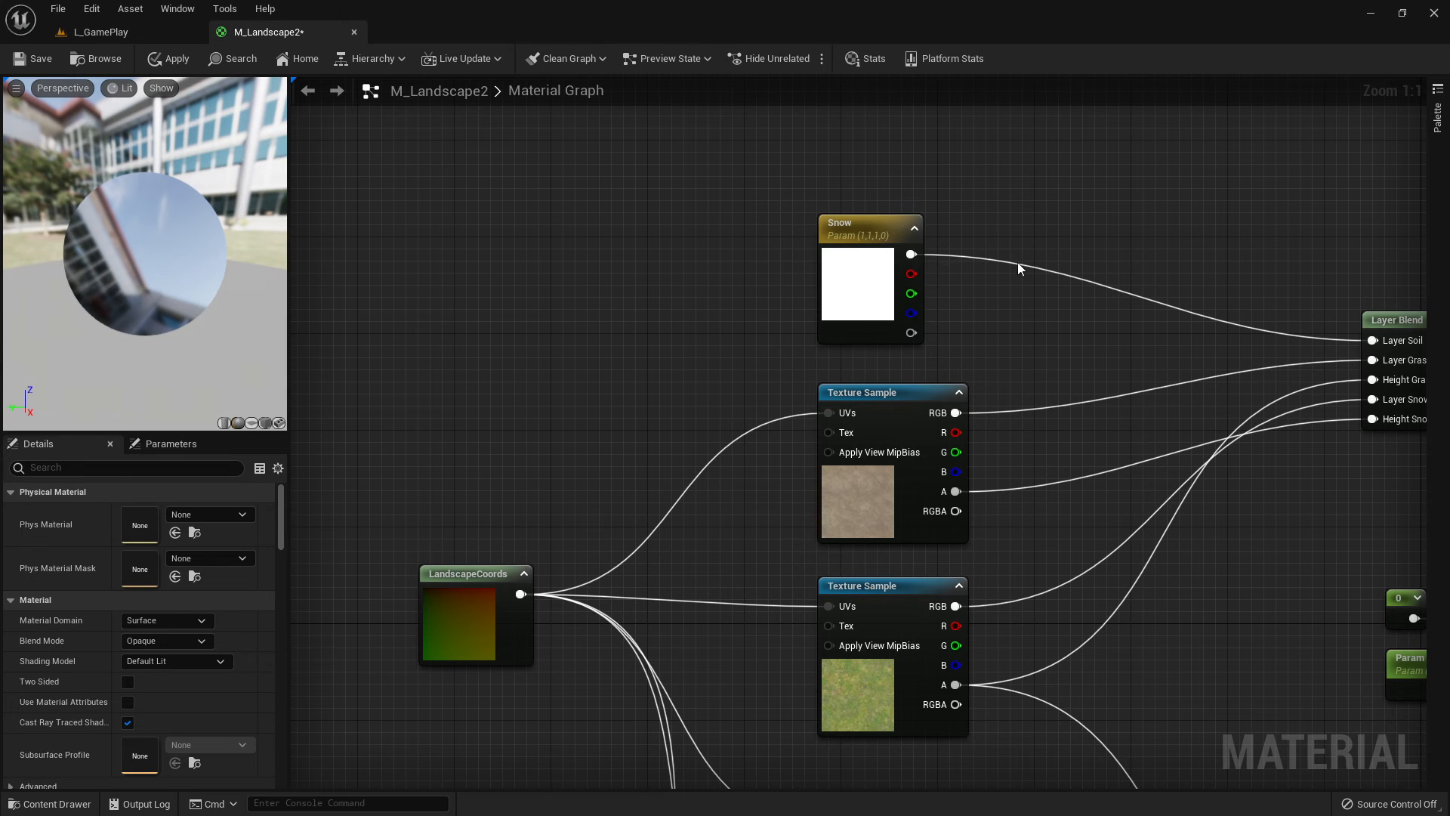
{"action": "left_click", "coordinate": [477, 575]}
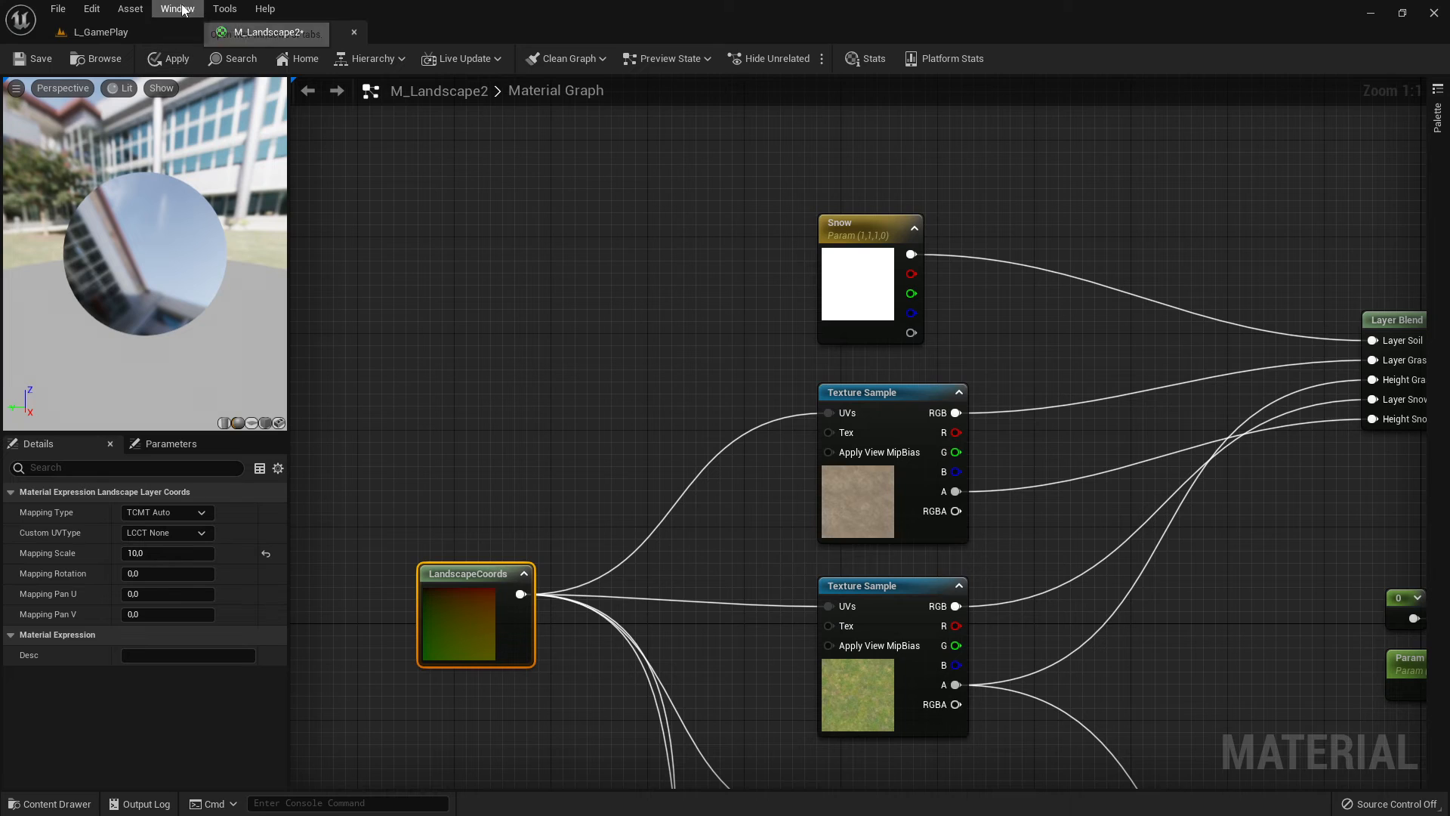
Step: Apply and save the M_Landscape2 material changes, and return to the L_GamePlay level to view the grass and mountains
{"action": "left_click", "coordinate": [170, 64]}
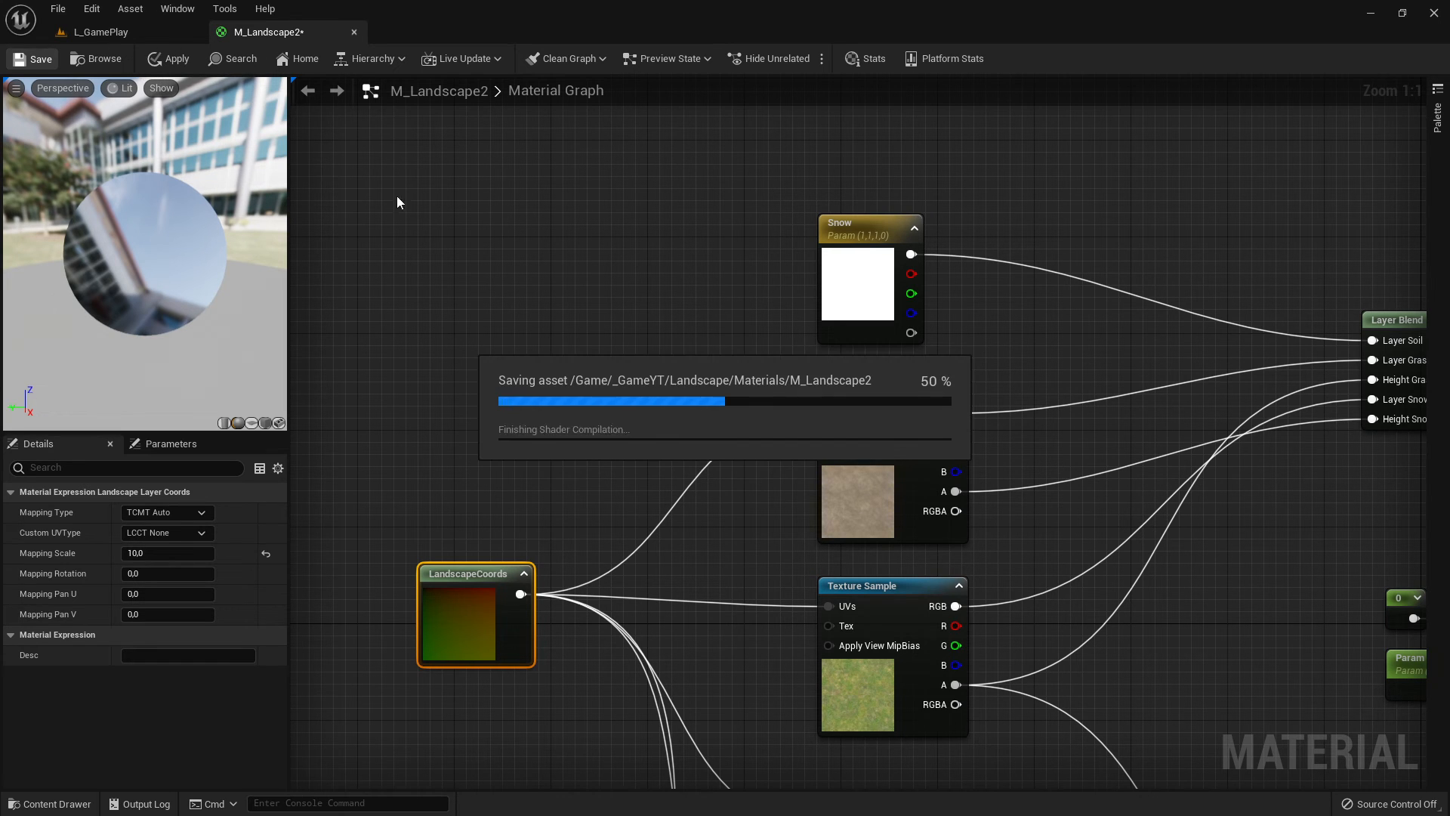
{"action": "left_click", "coordinate": [134, 24]}
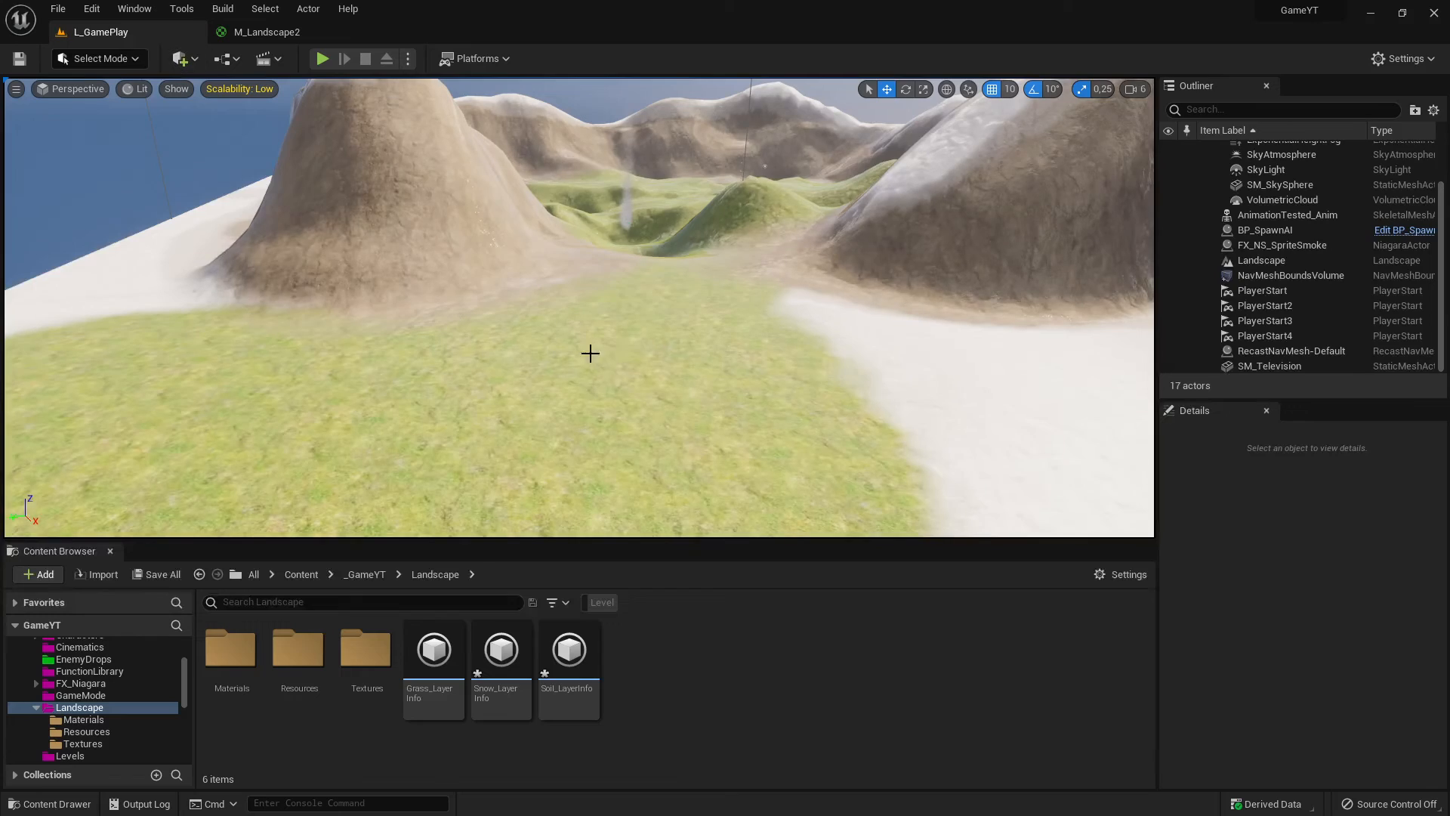
{"action": "right_click_drag", "start_coordinate": [536, 398], "coordinate": [649, 393]}
{"action": "key", "text": "w"}
{"action": "right_click_drag", "start_coordinate": [453, 173], "coordinate": [395, 110]}
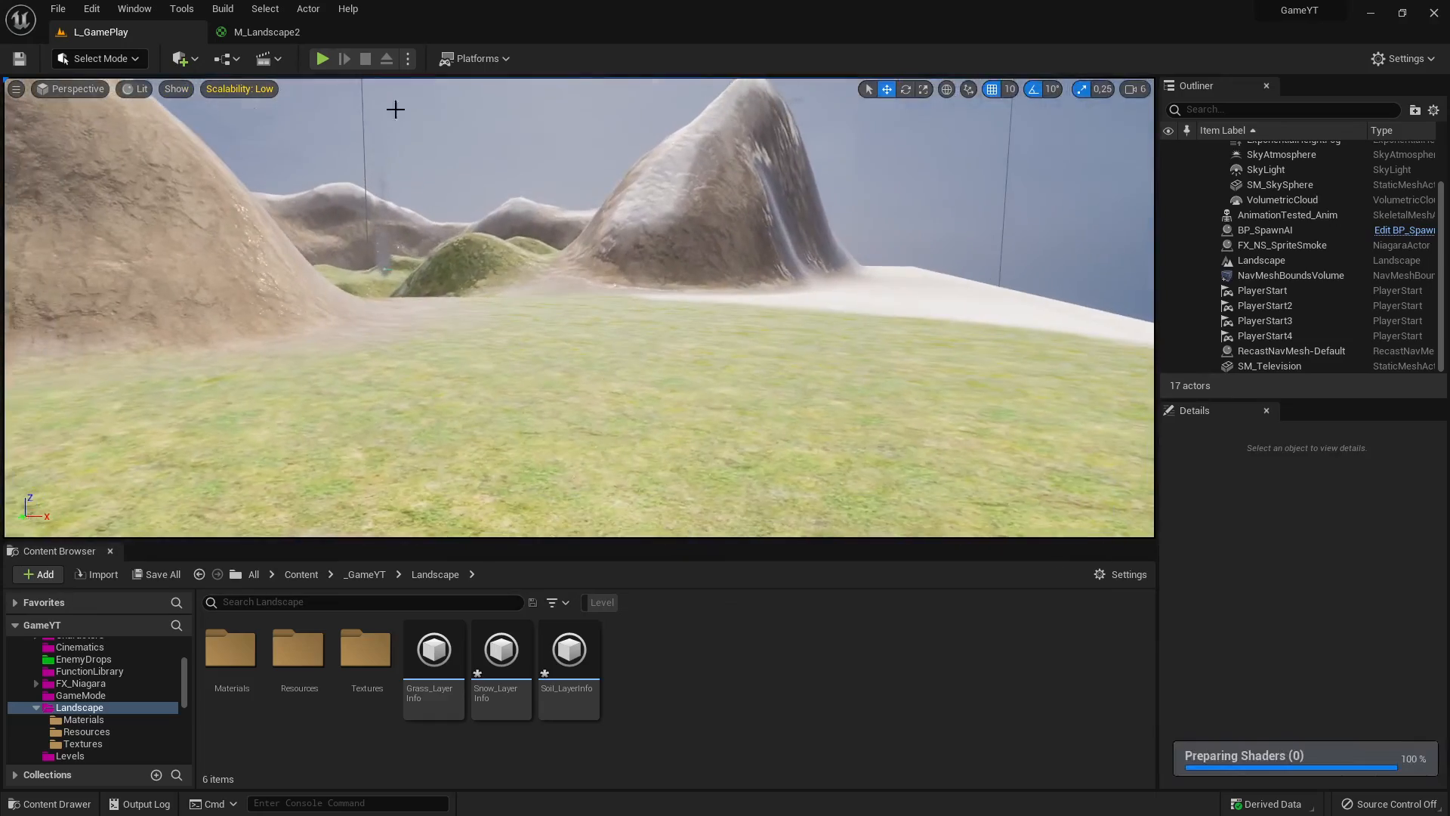
Step: Playtest L_GamePlay, running the character across the grass plain and along the mountain slopes to examine the texture tiling up close
{"action": "left_click", "coordinate": [321, 59]}
{"action": "key", "text": "w"}
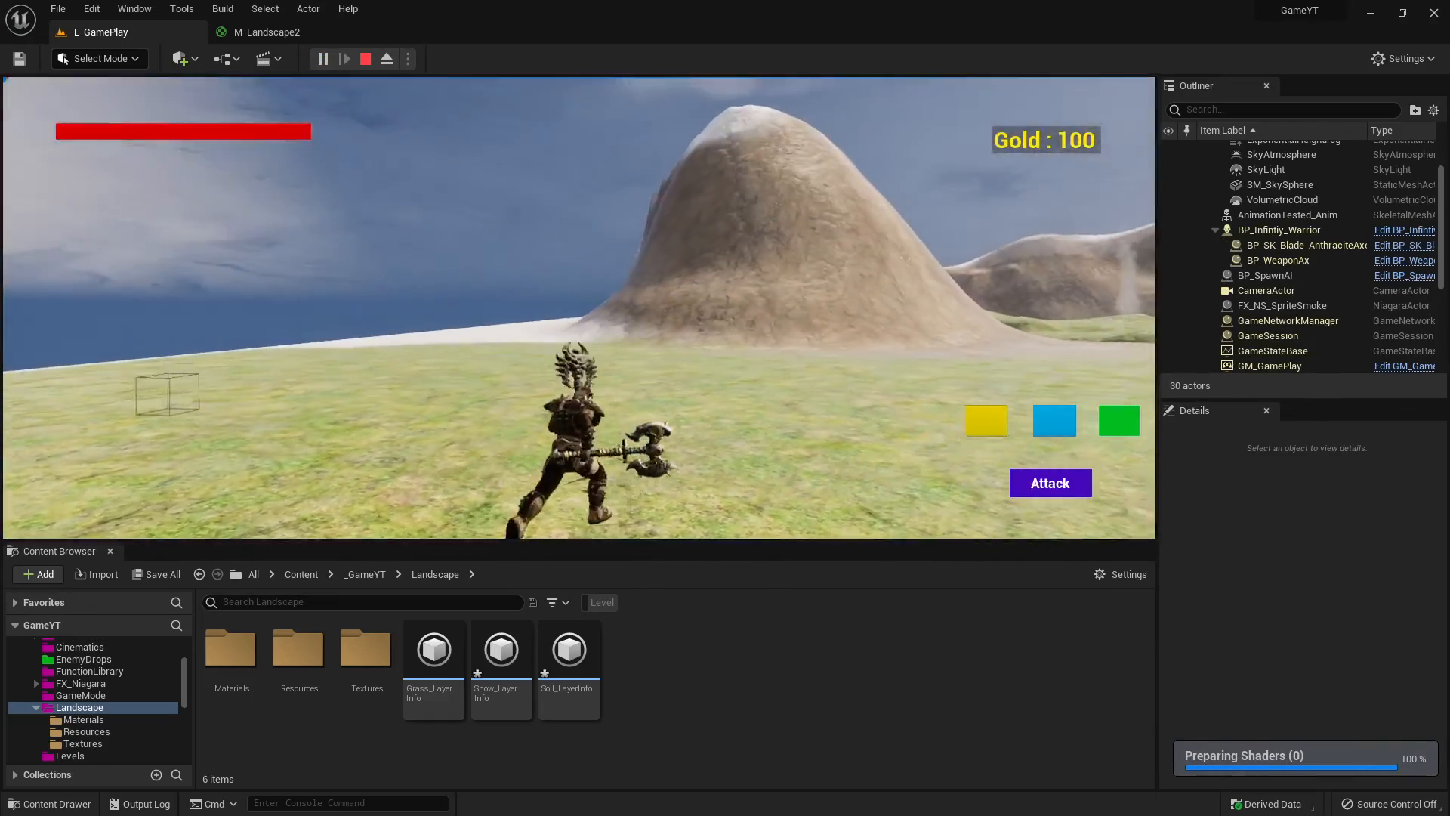
{"action": "key", "text": "w"}
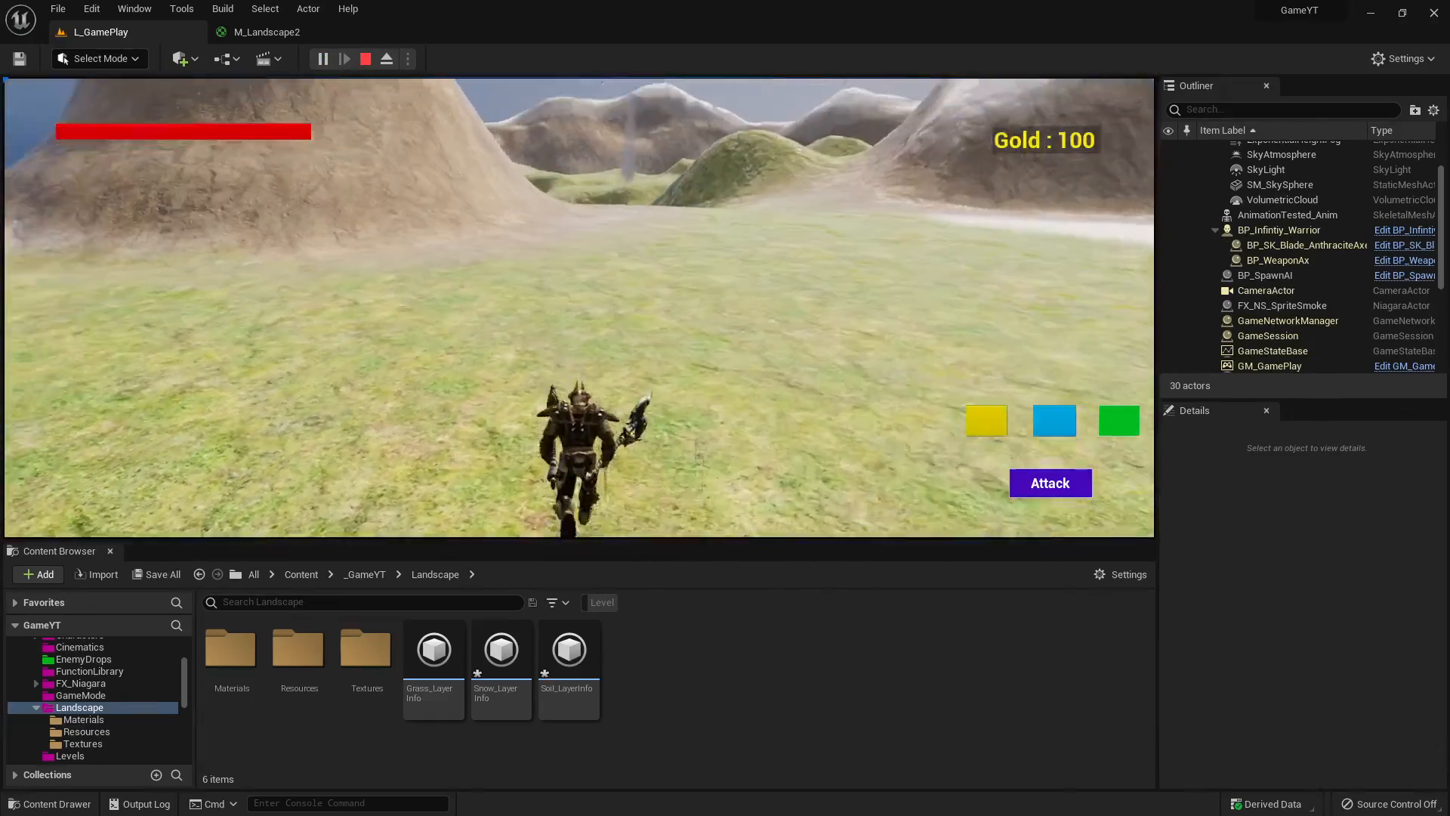
{"action": "key", "text": "w"}
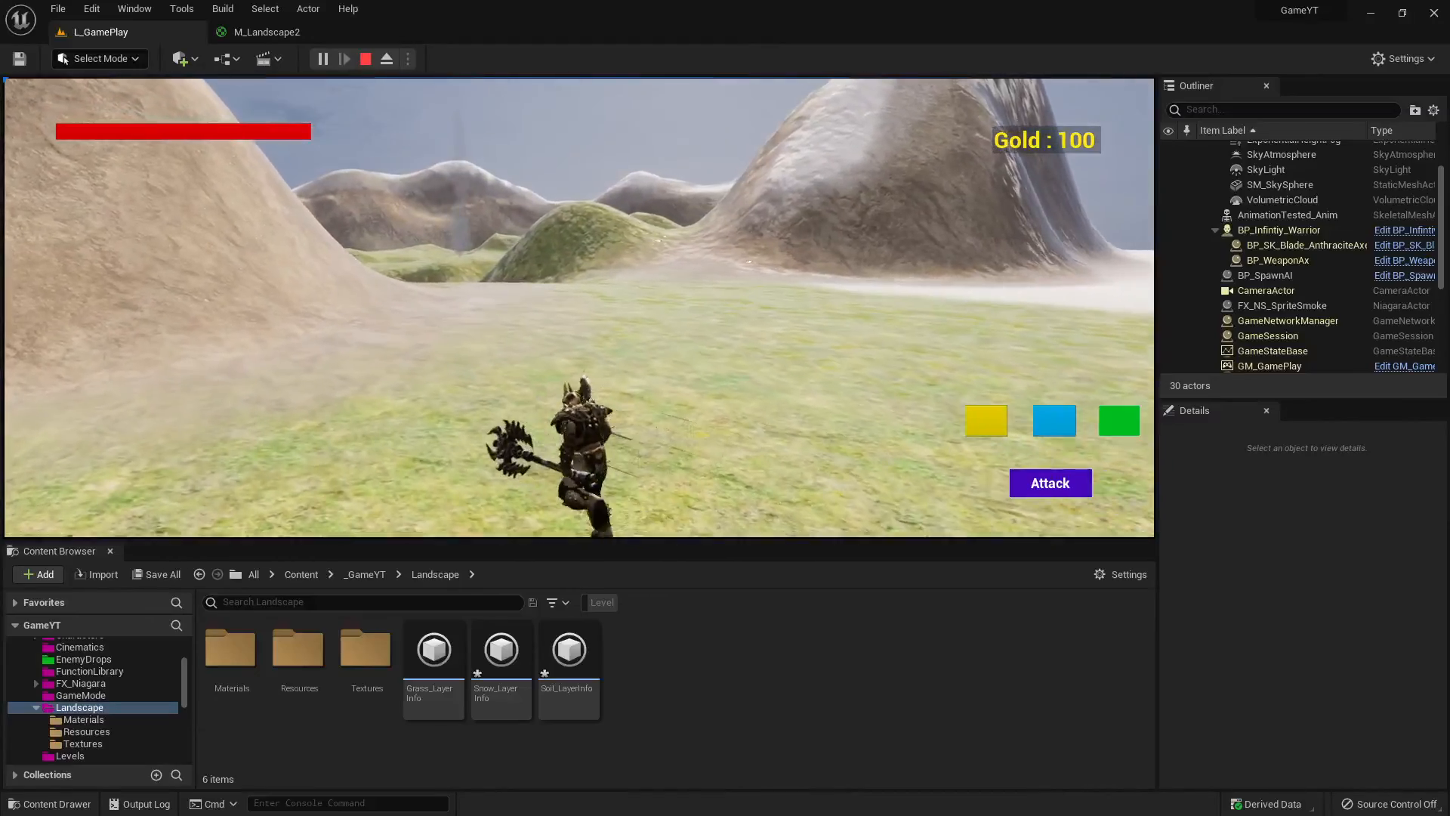
{"action": "key", "text": "w"}
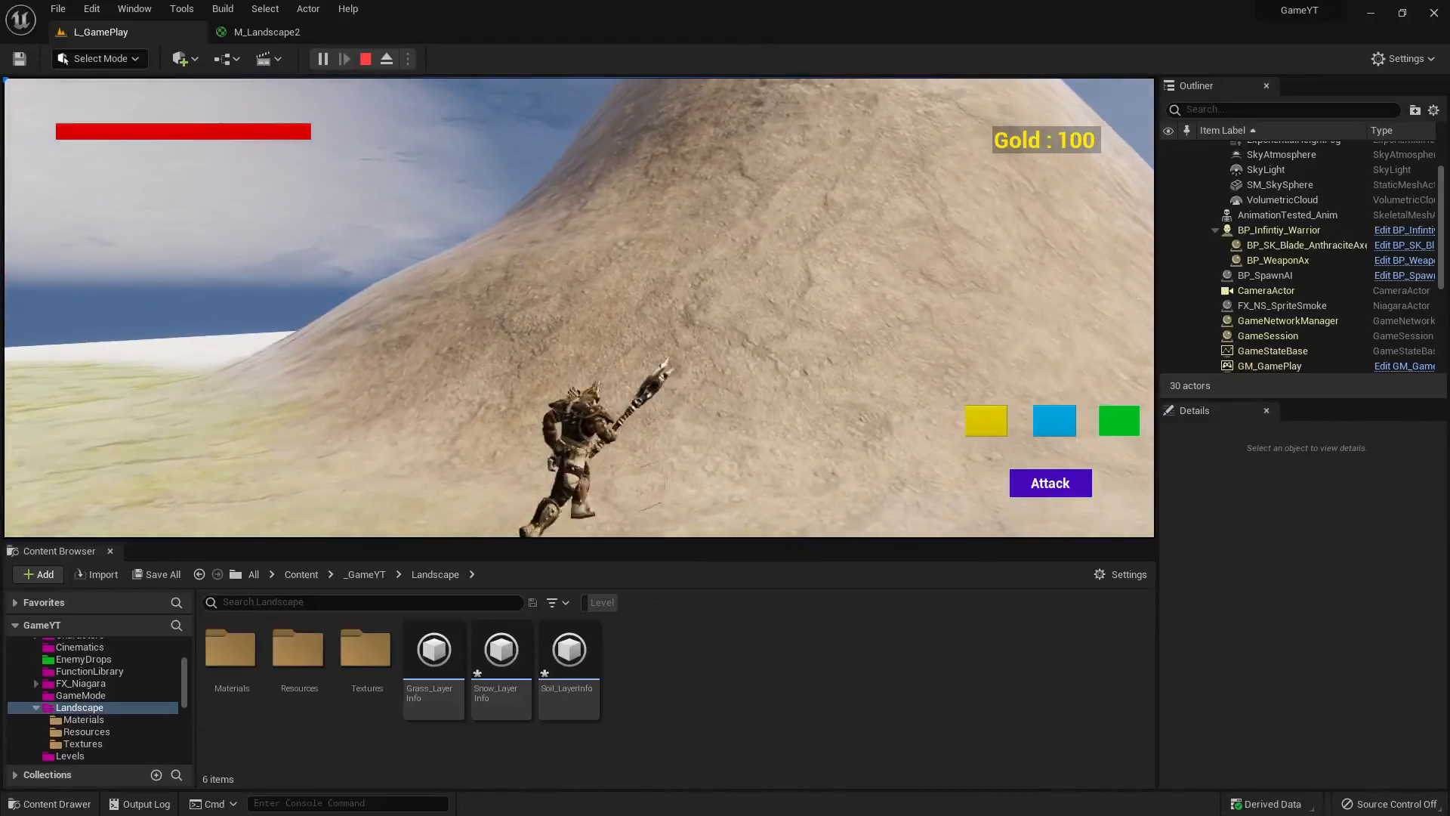
{"action": "key", "text": "w"}
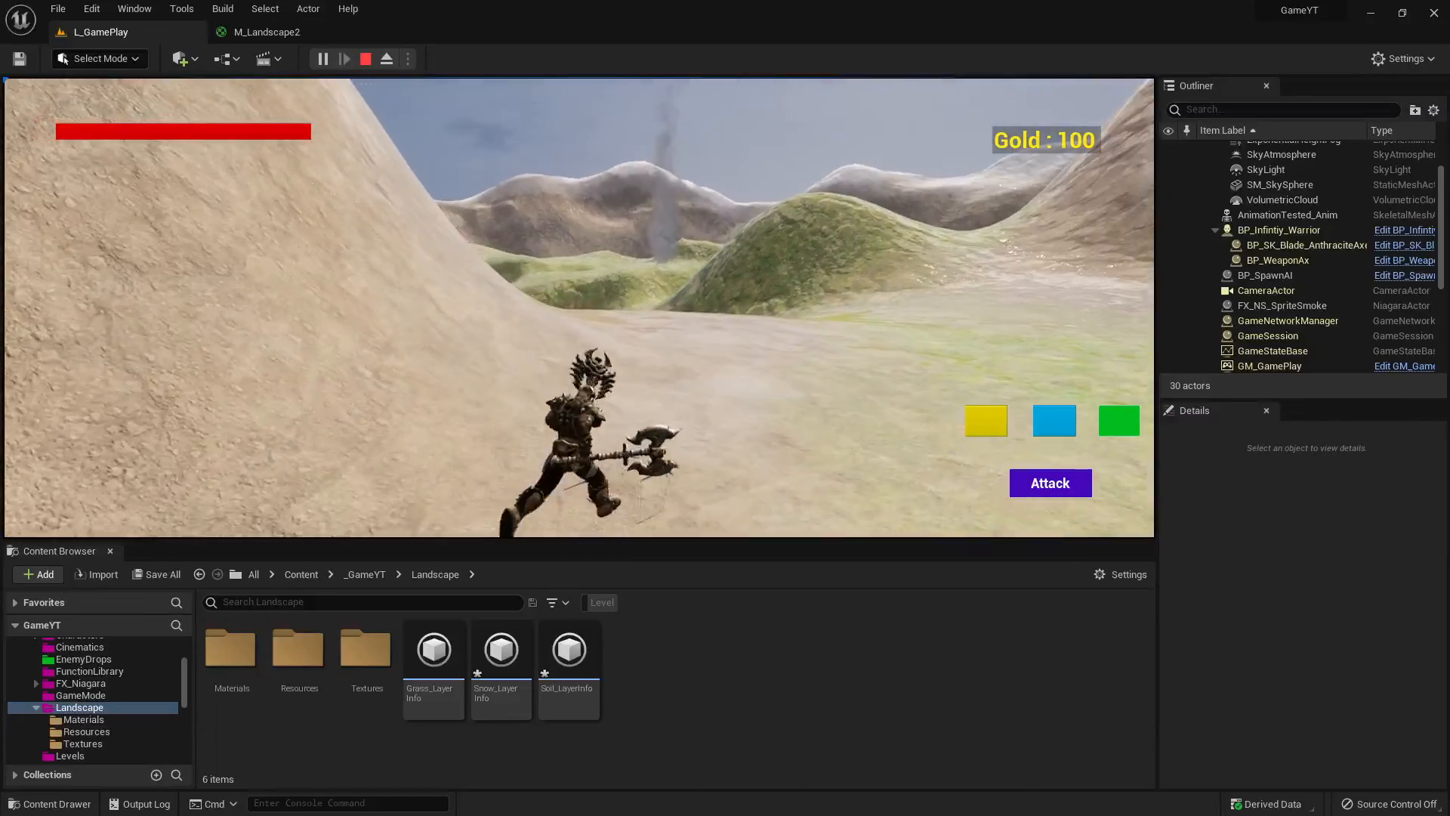
{"action": "key", "text": "w"}
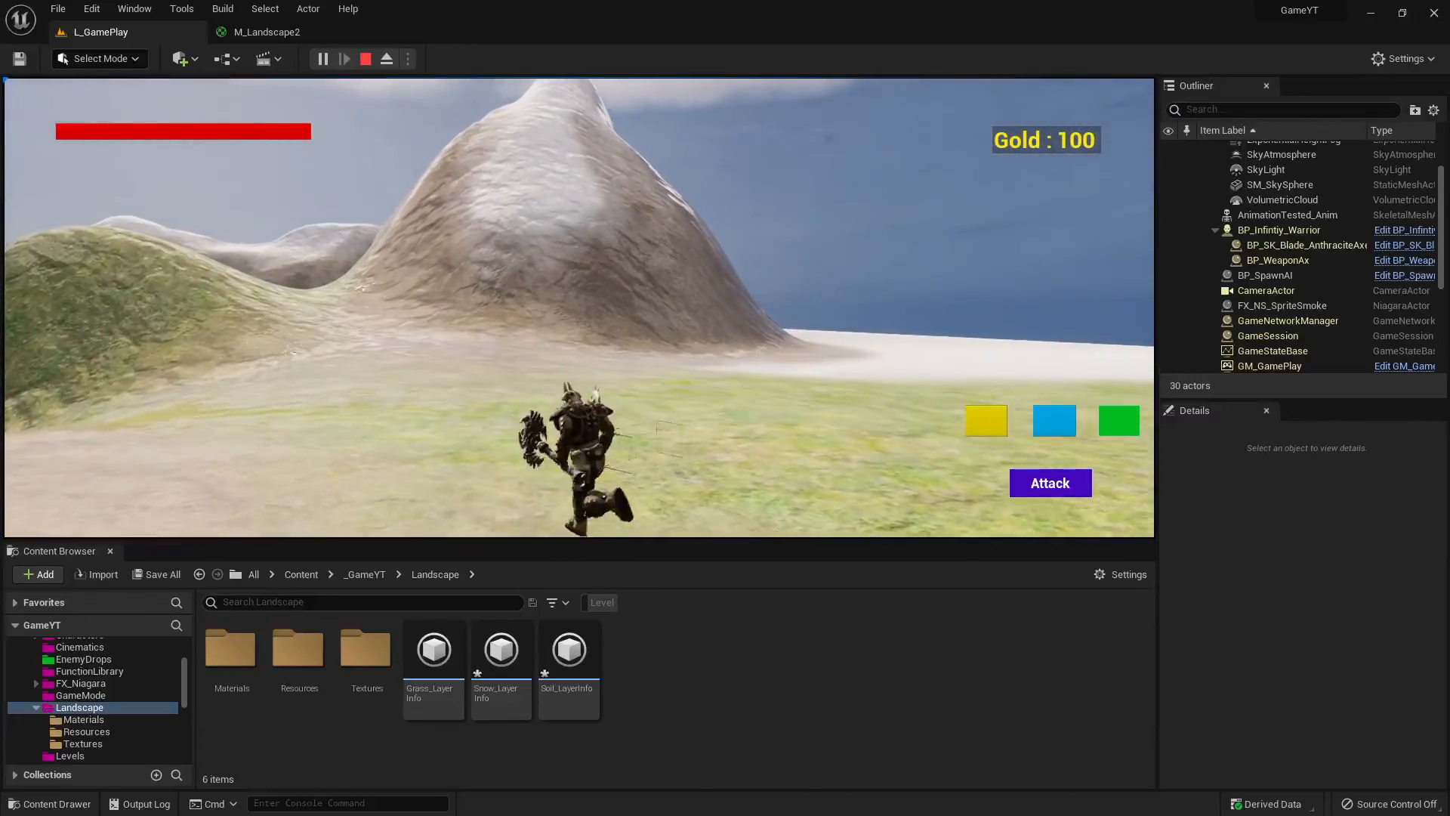
{"action": "key", "text": "w"}
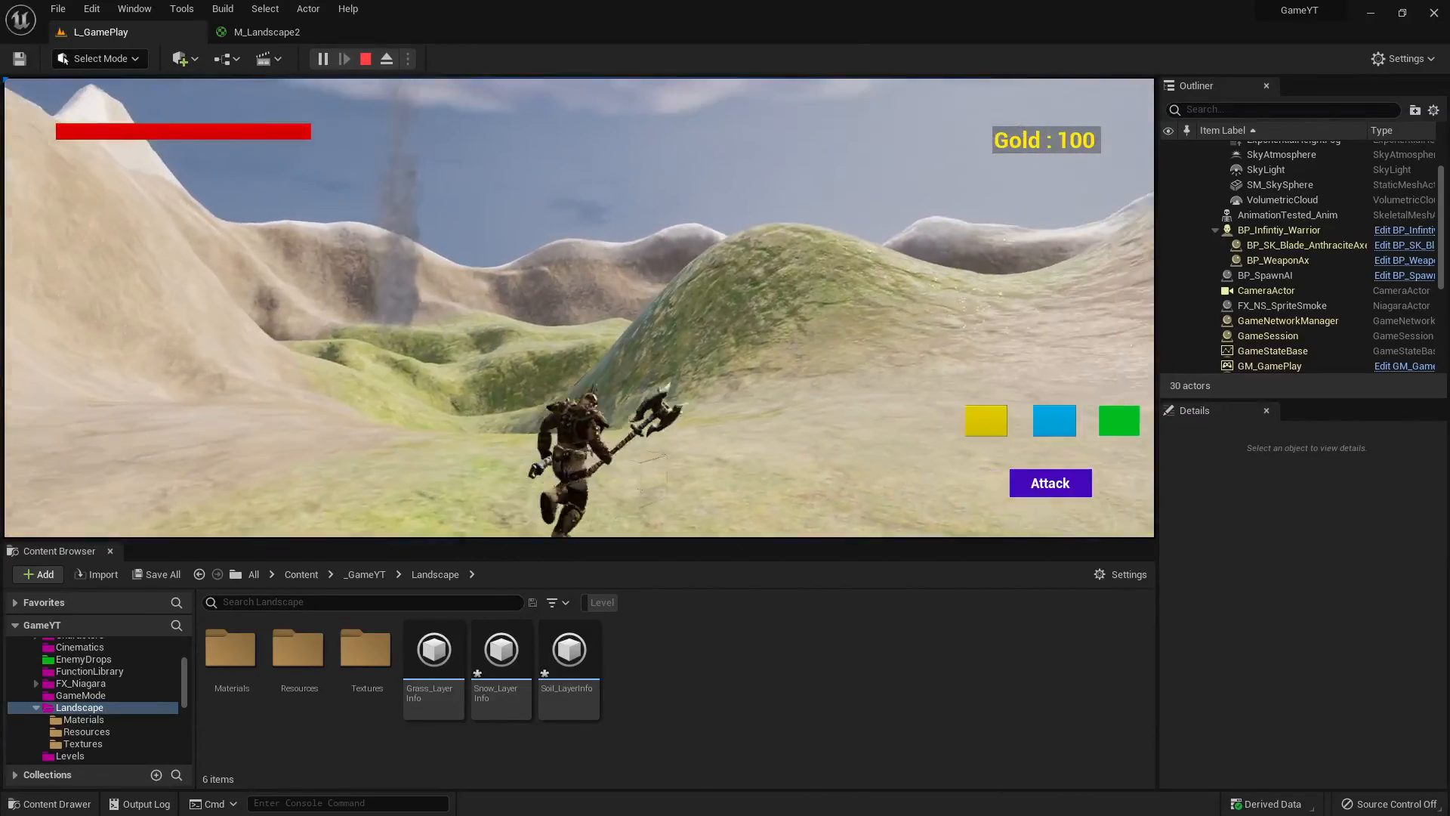
{"action": "key", "text": "w"}
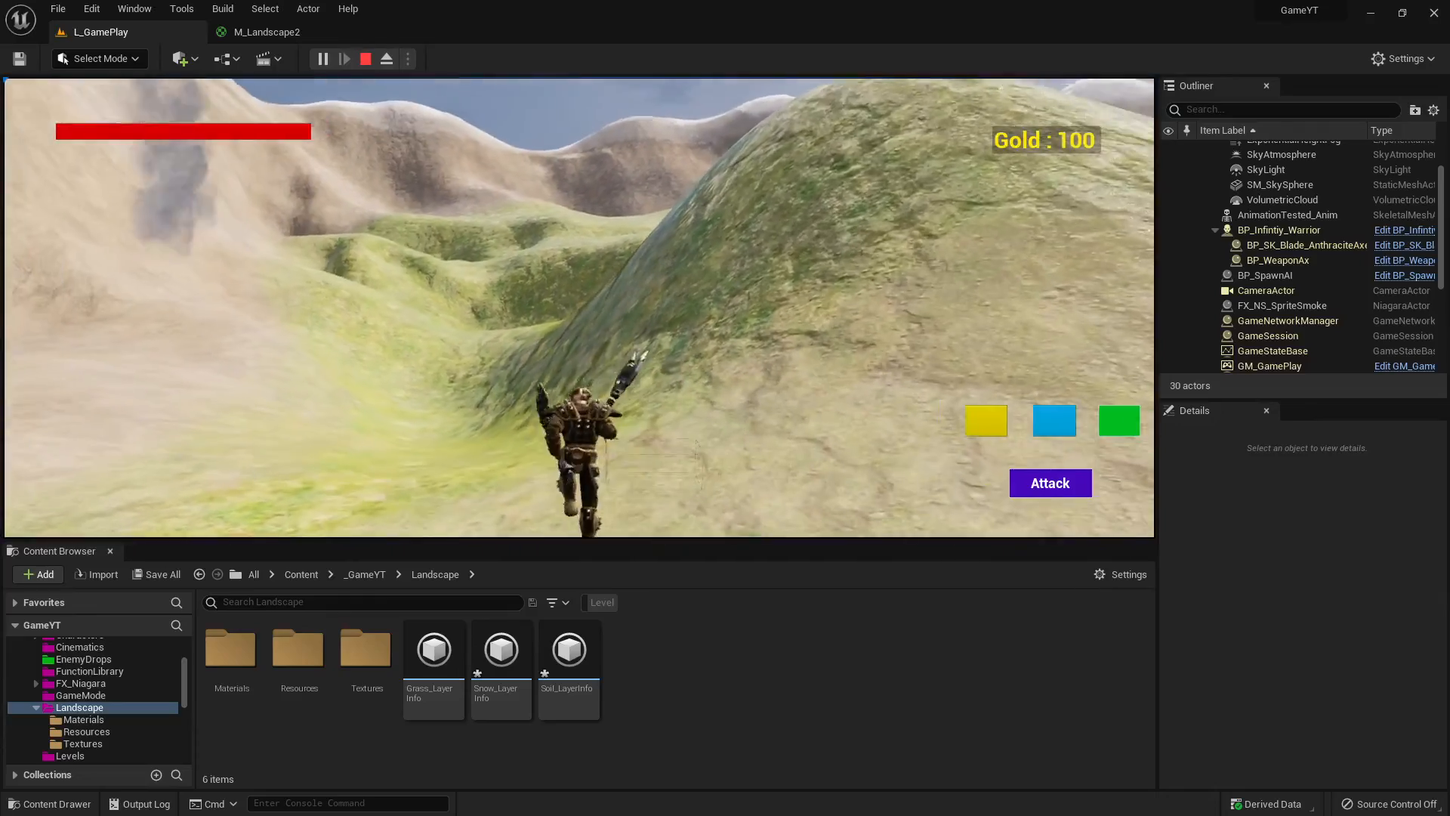
{"action": "key", "text": "w"}
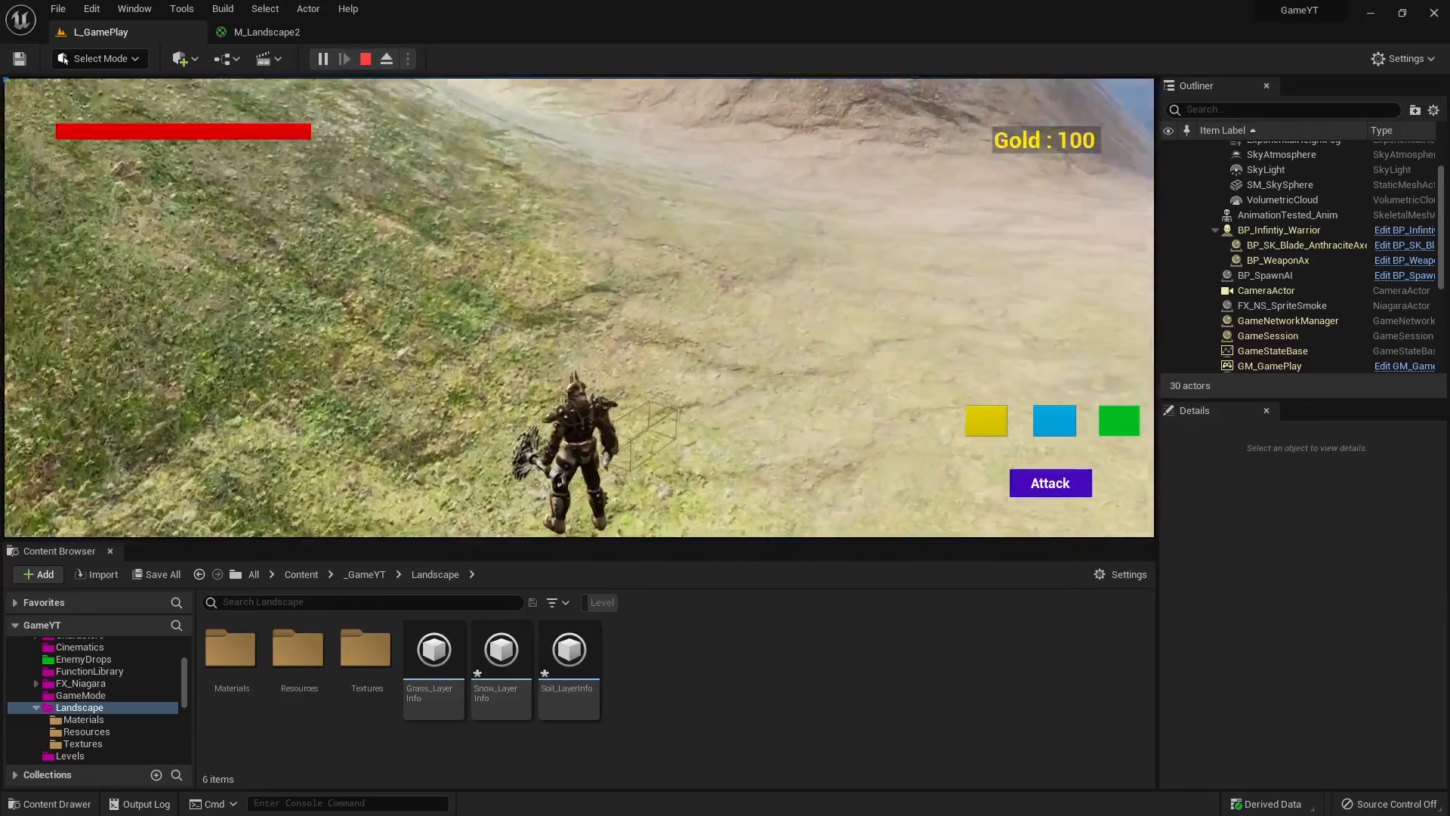
{"action": "key", "text": "w"}
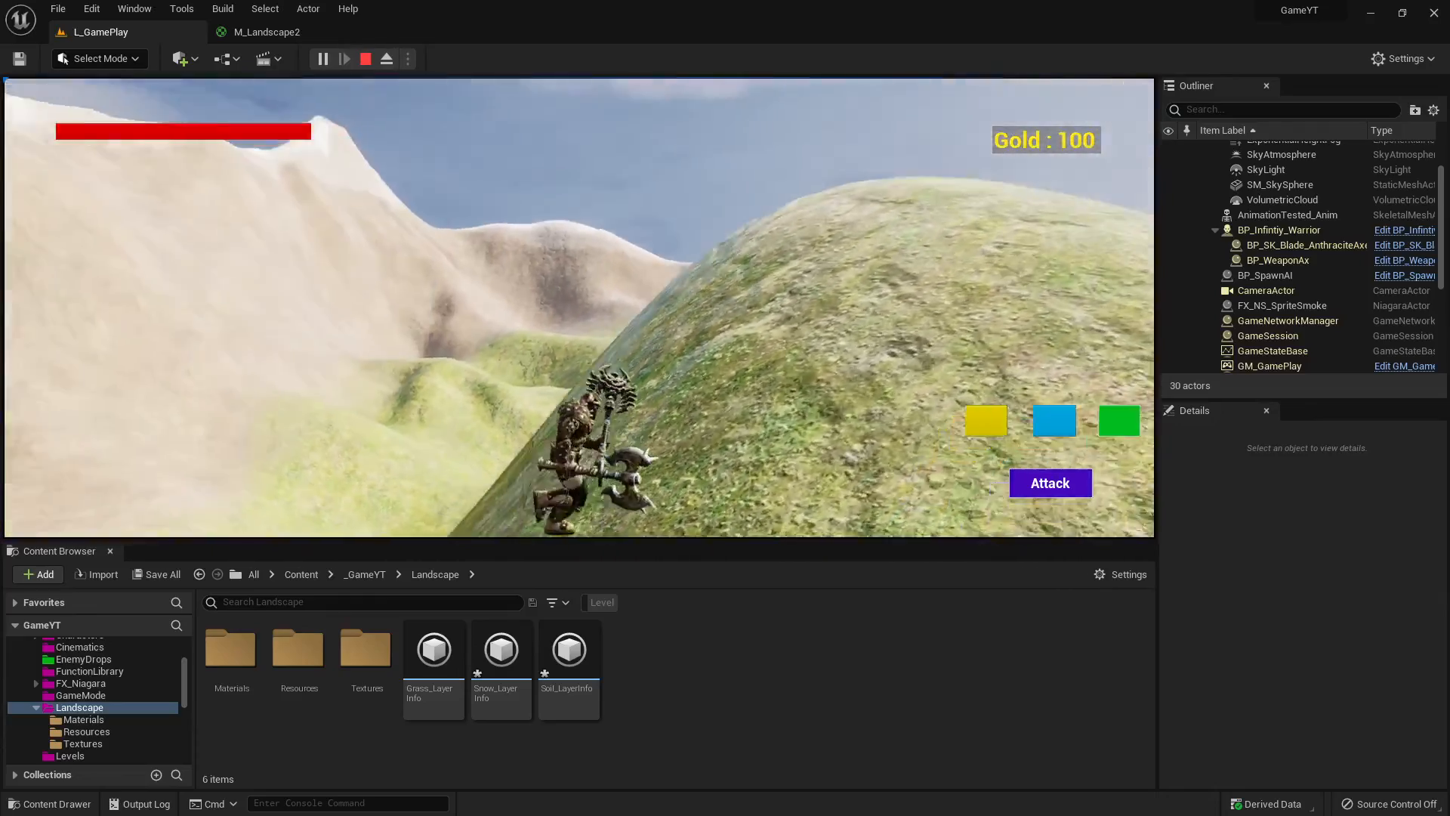
{"action": "key", "text": "w"}
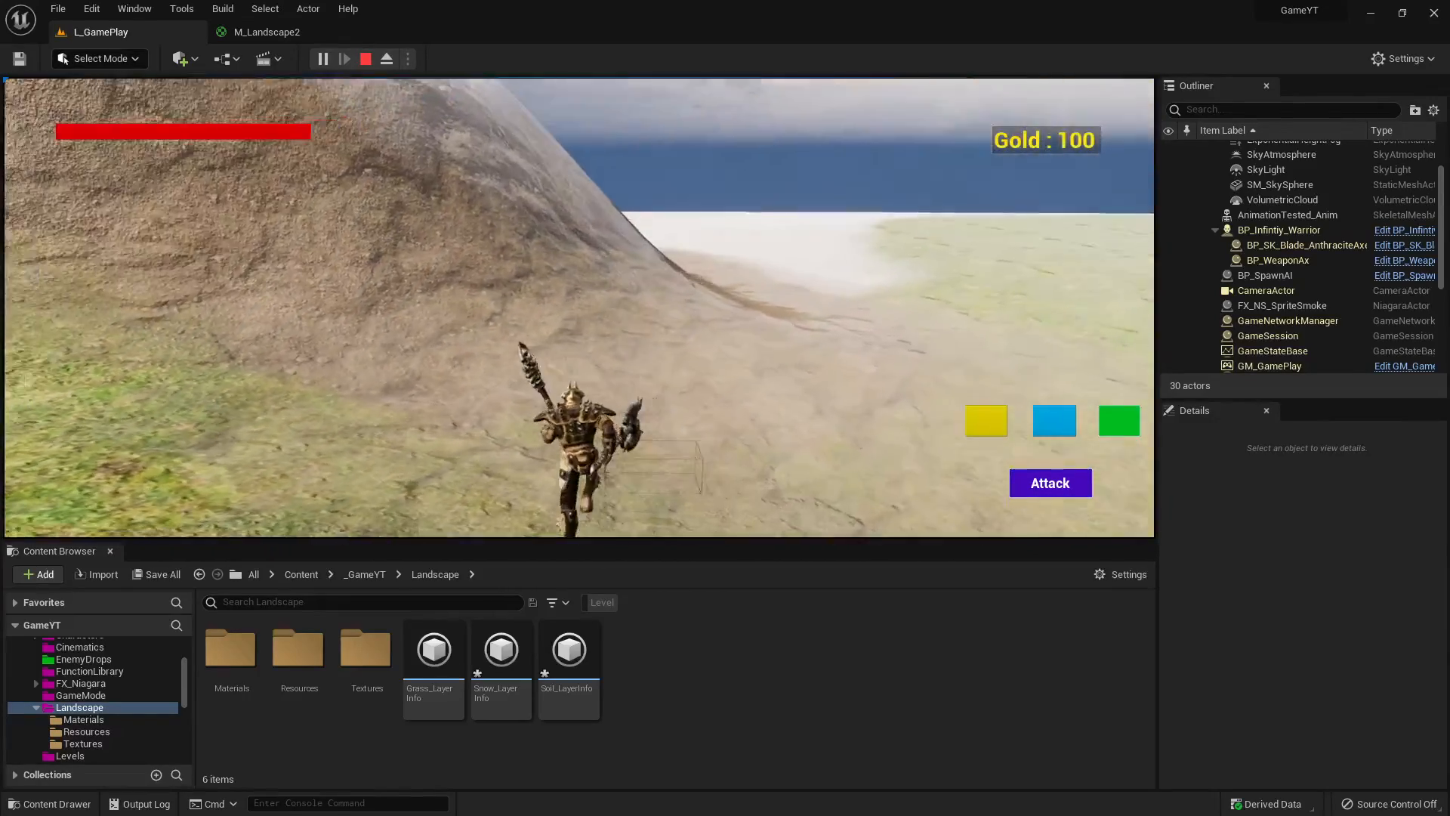
{"action": "key", "text": "w"}
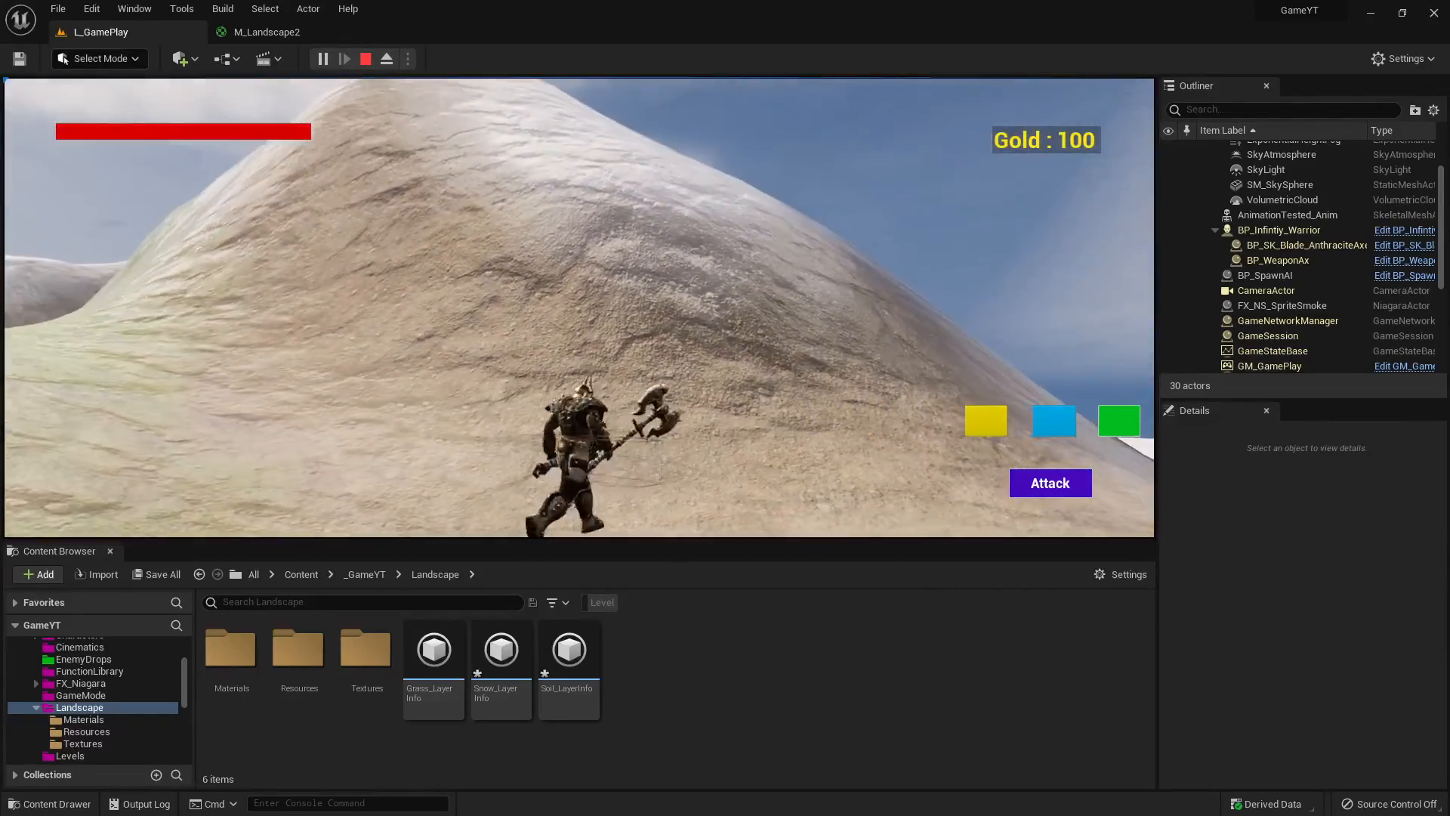
{"action": "key", "text": "w"}
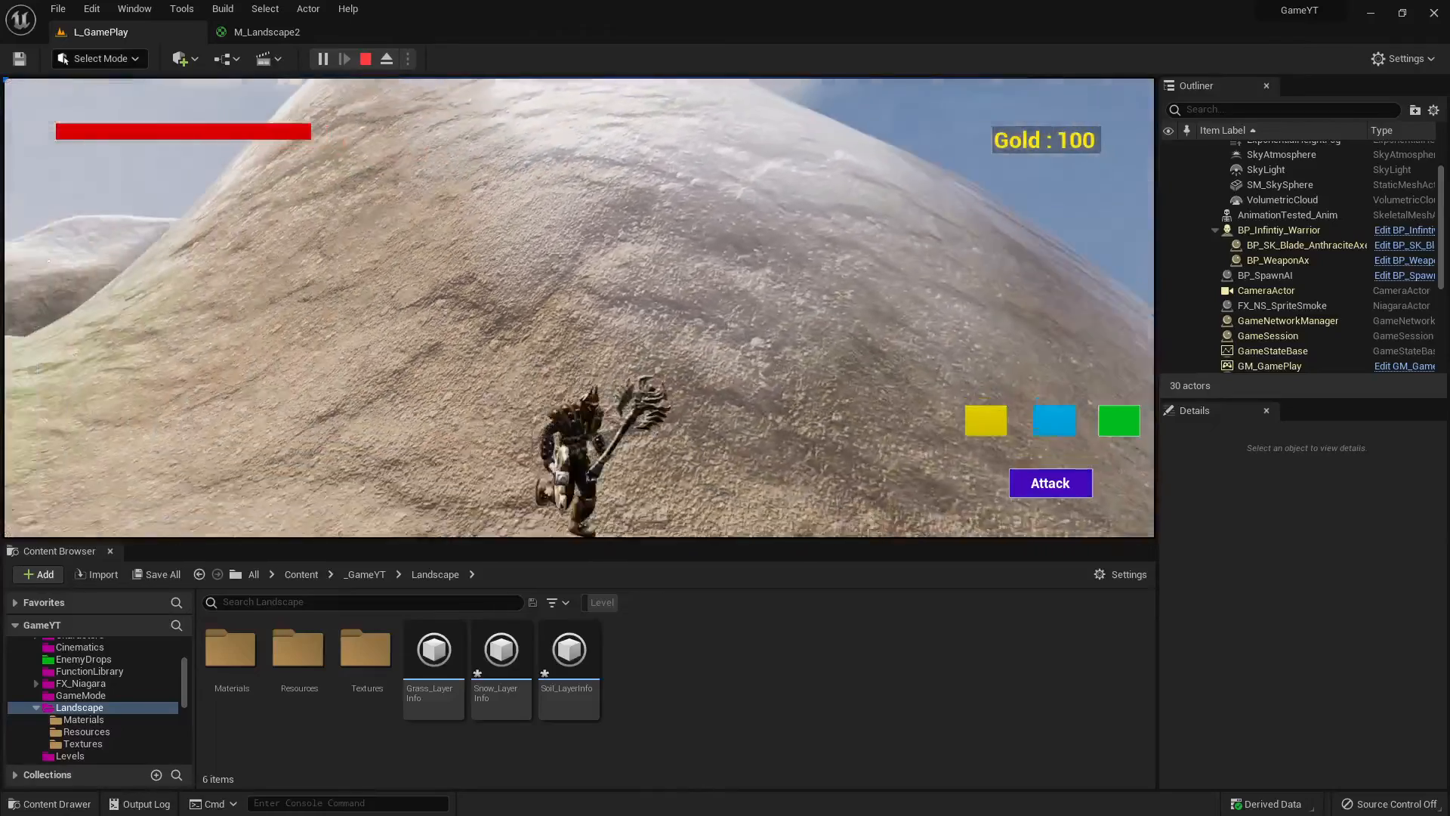
{"action": "key", "text": "d"}
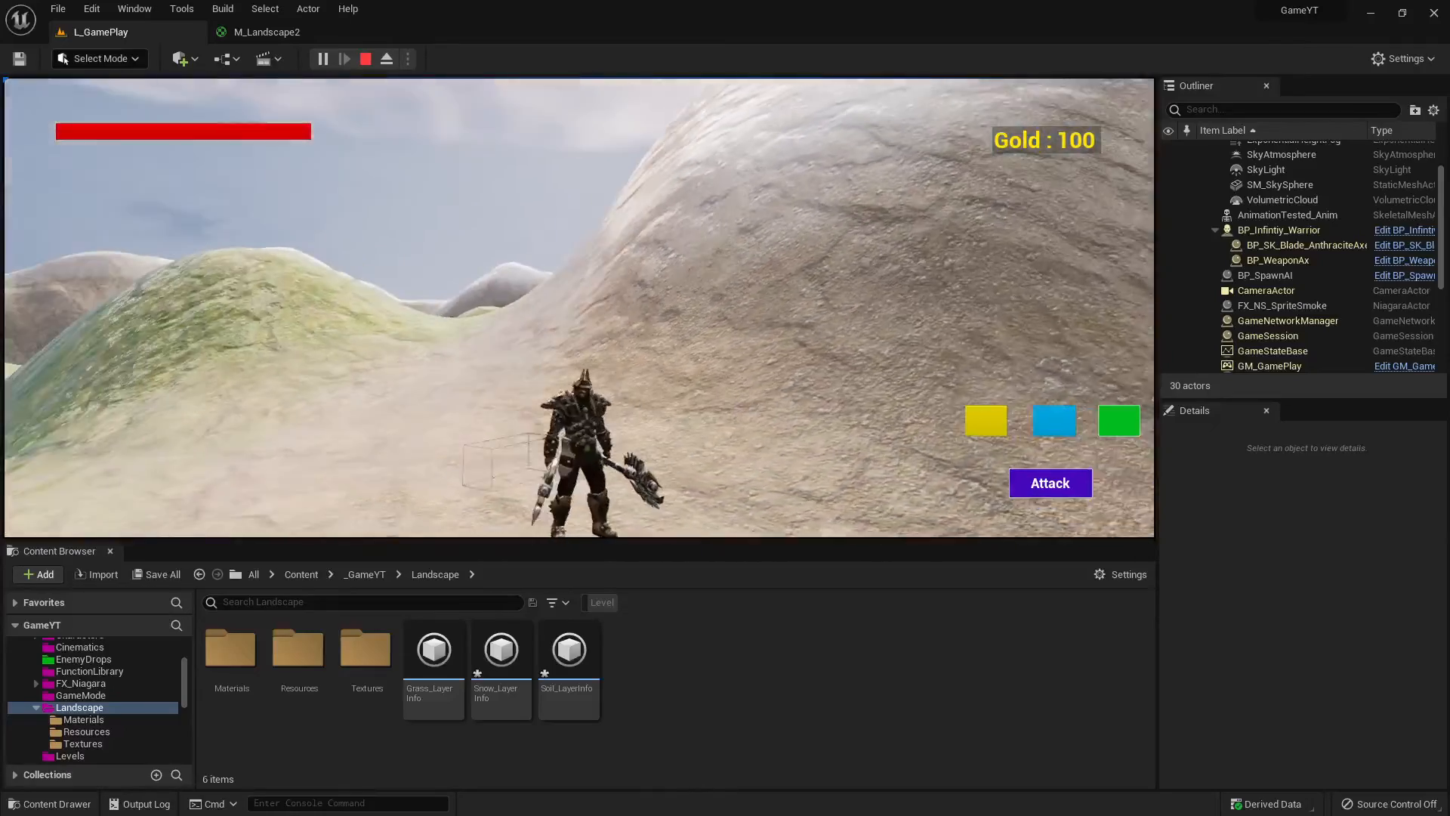
{"action": "key", "text": "w"}
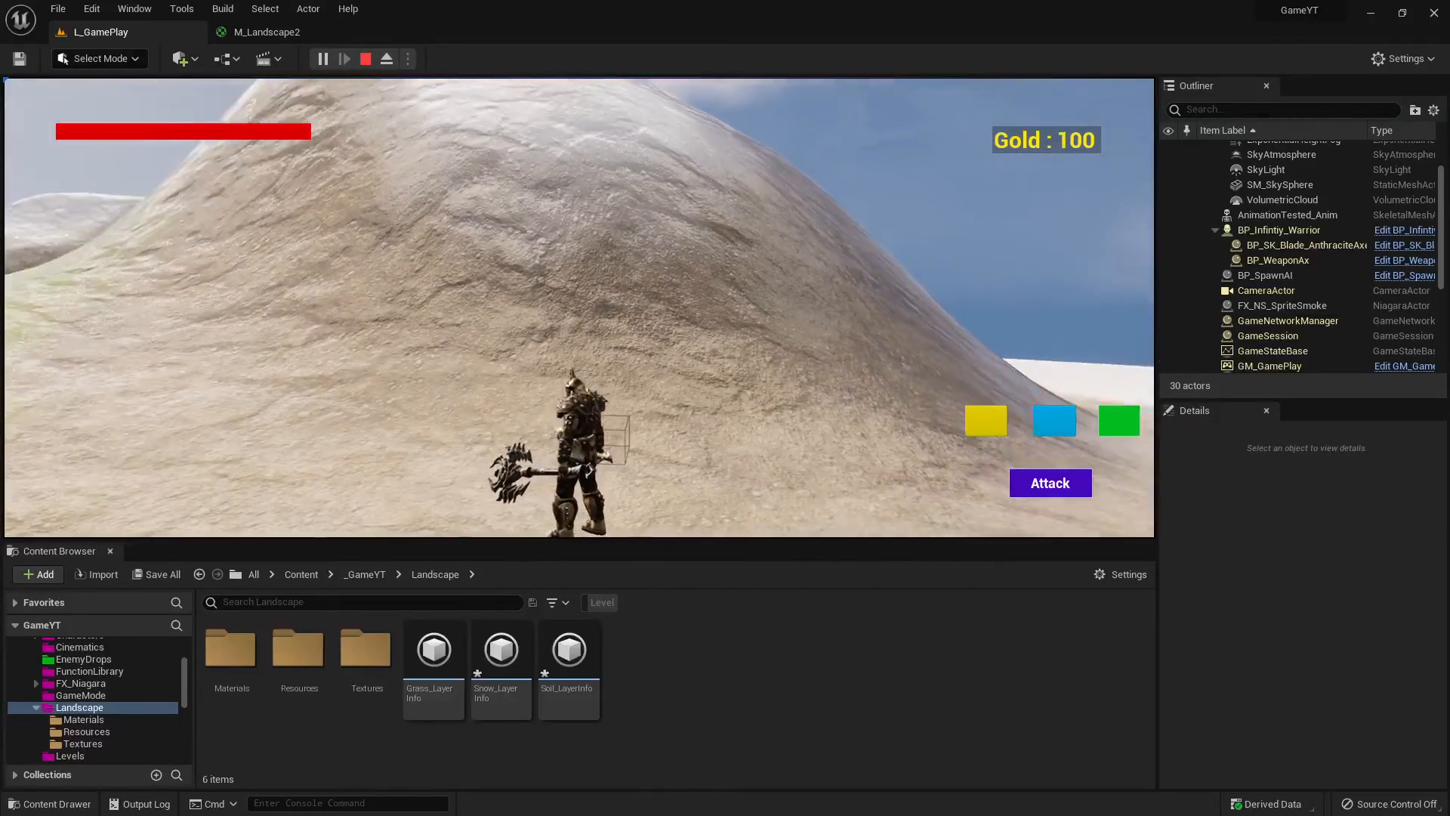
{"action": "key", "text": "d"}
{"action": "key", "text": "w"}
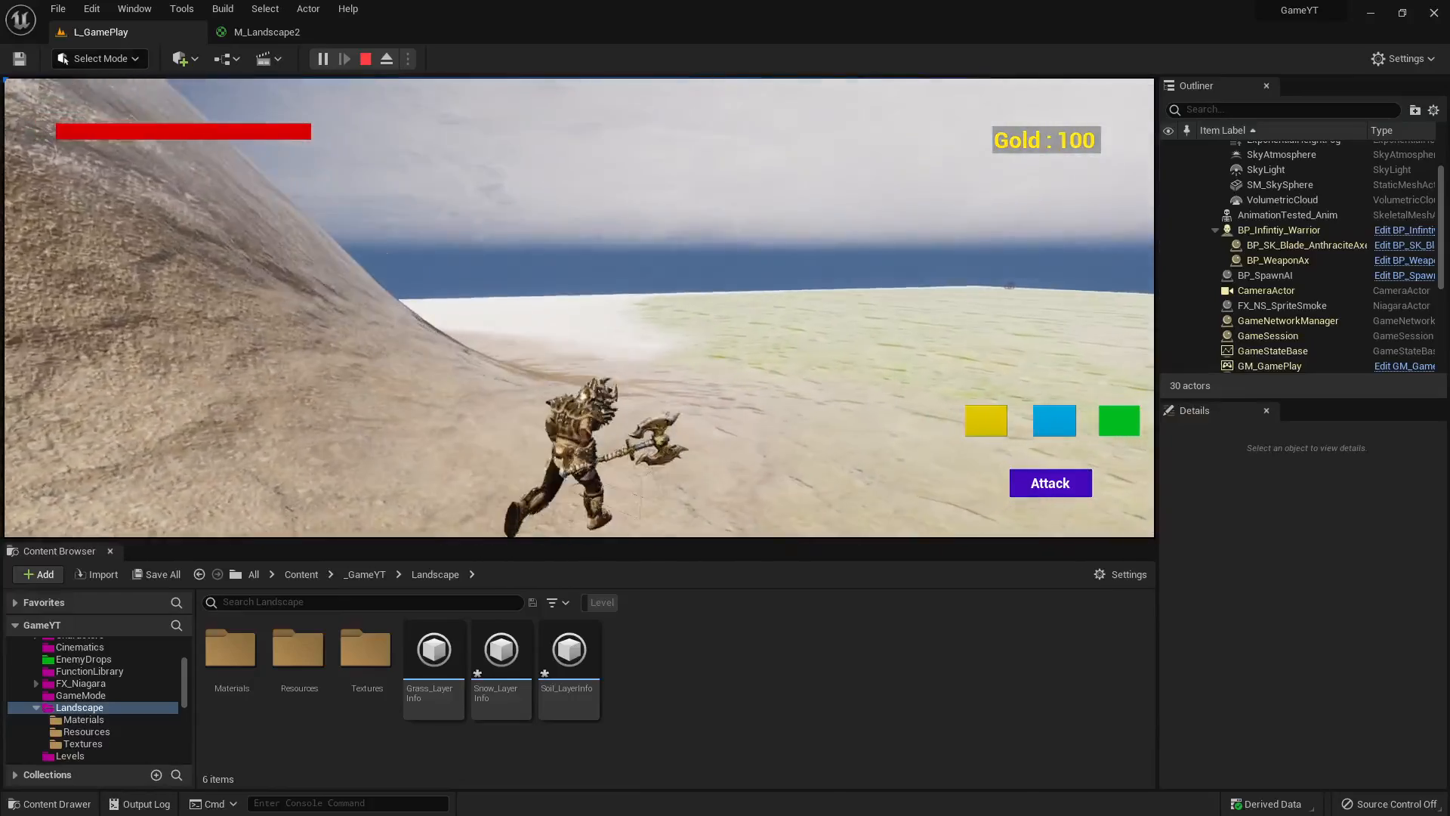
Step: Run the character through the green valley and over its hills to examine the grass and soil blending, ending the play session
{"action": "key", "text": "w"}
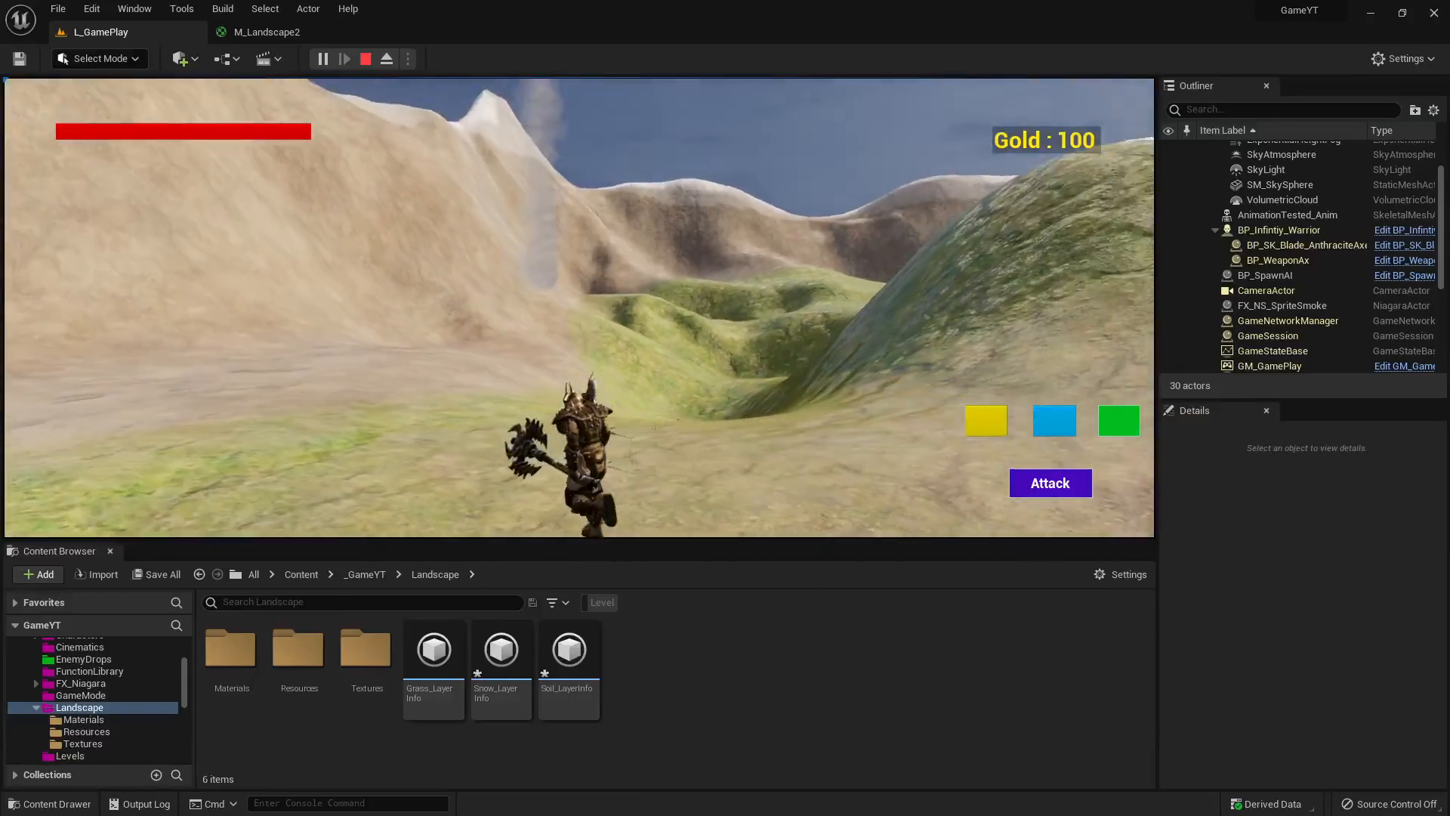
{"action": "key", "text": "w"}
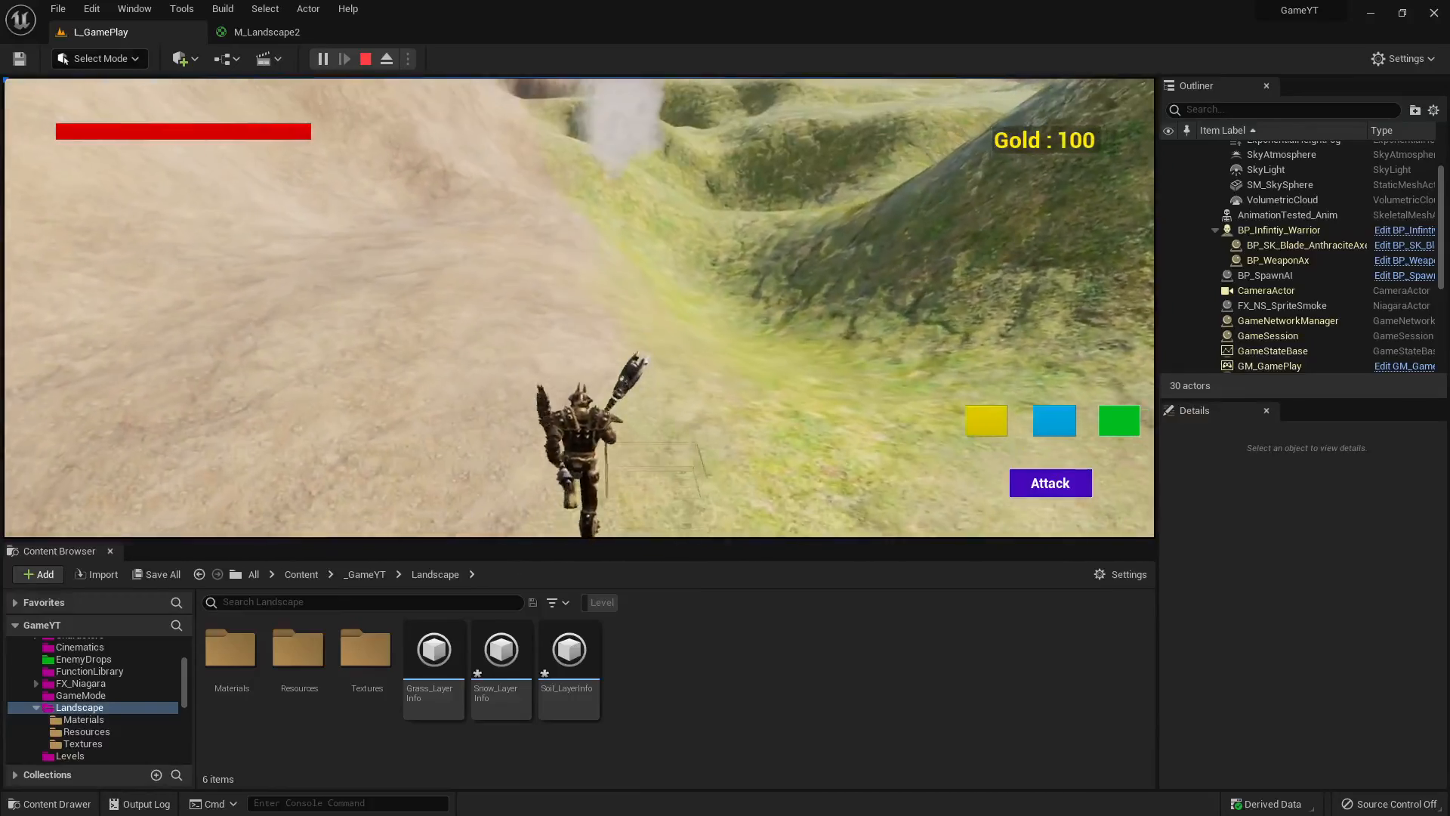
{"action": "key", "text": "w"}
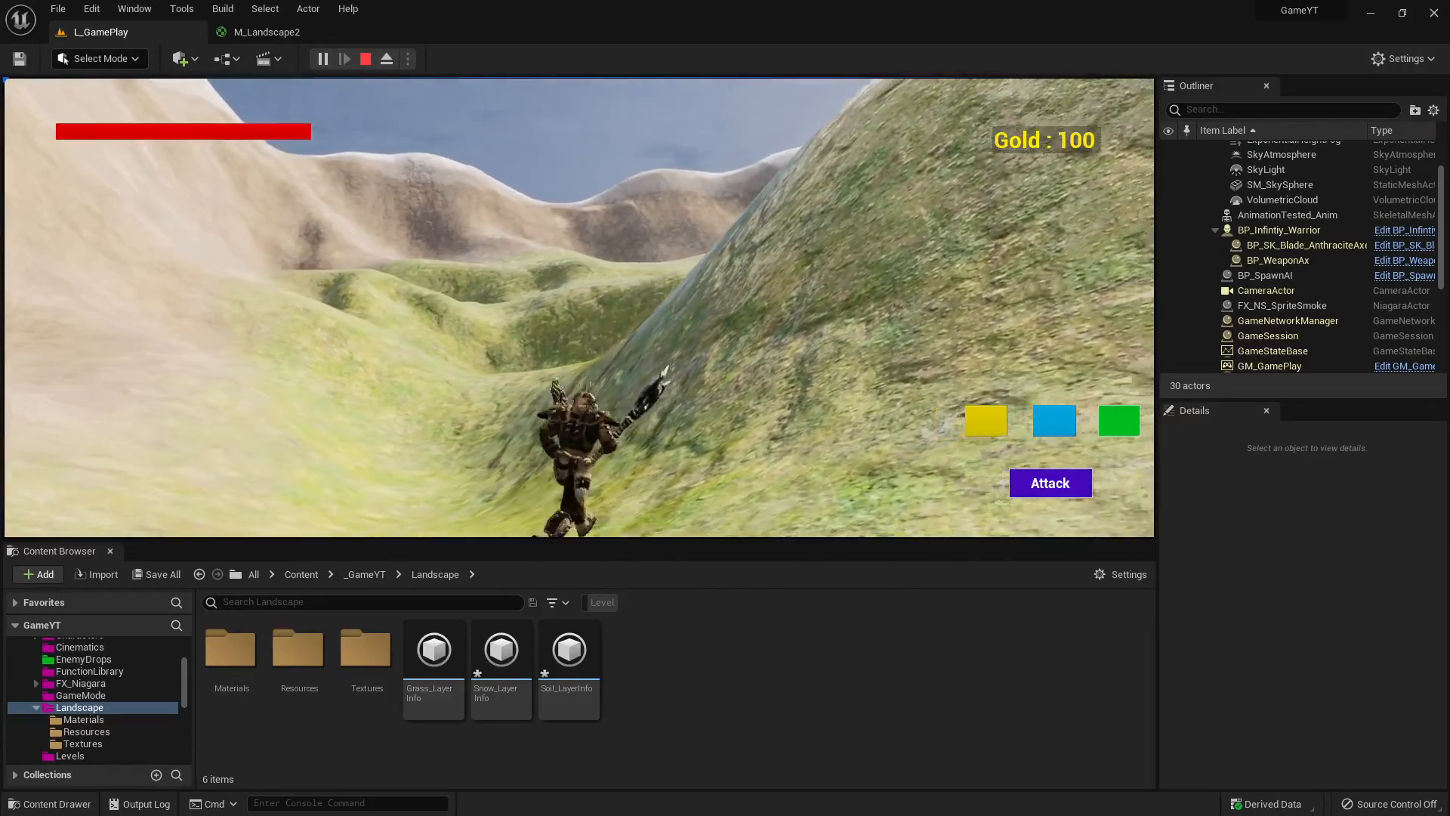
{"action": "key", "text": "w"}
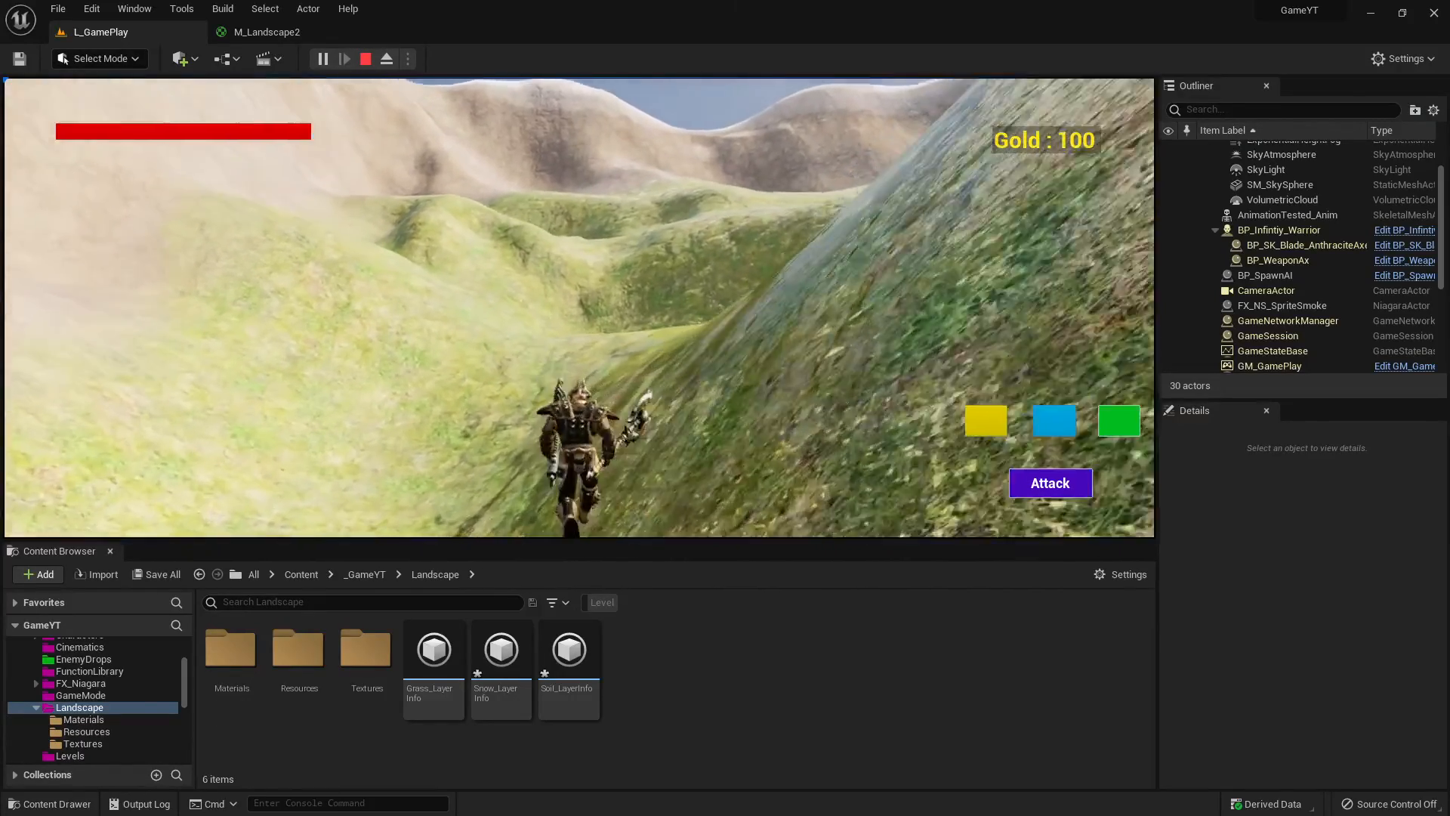
{"action": "key", "text": "w"}
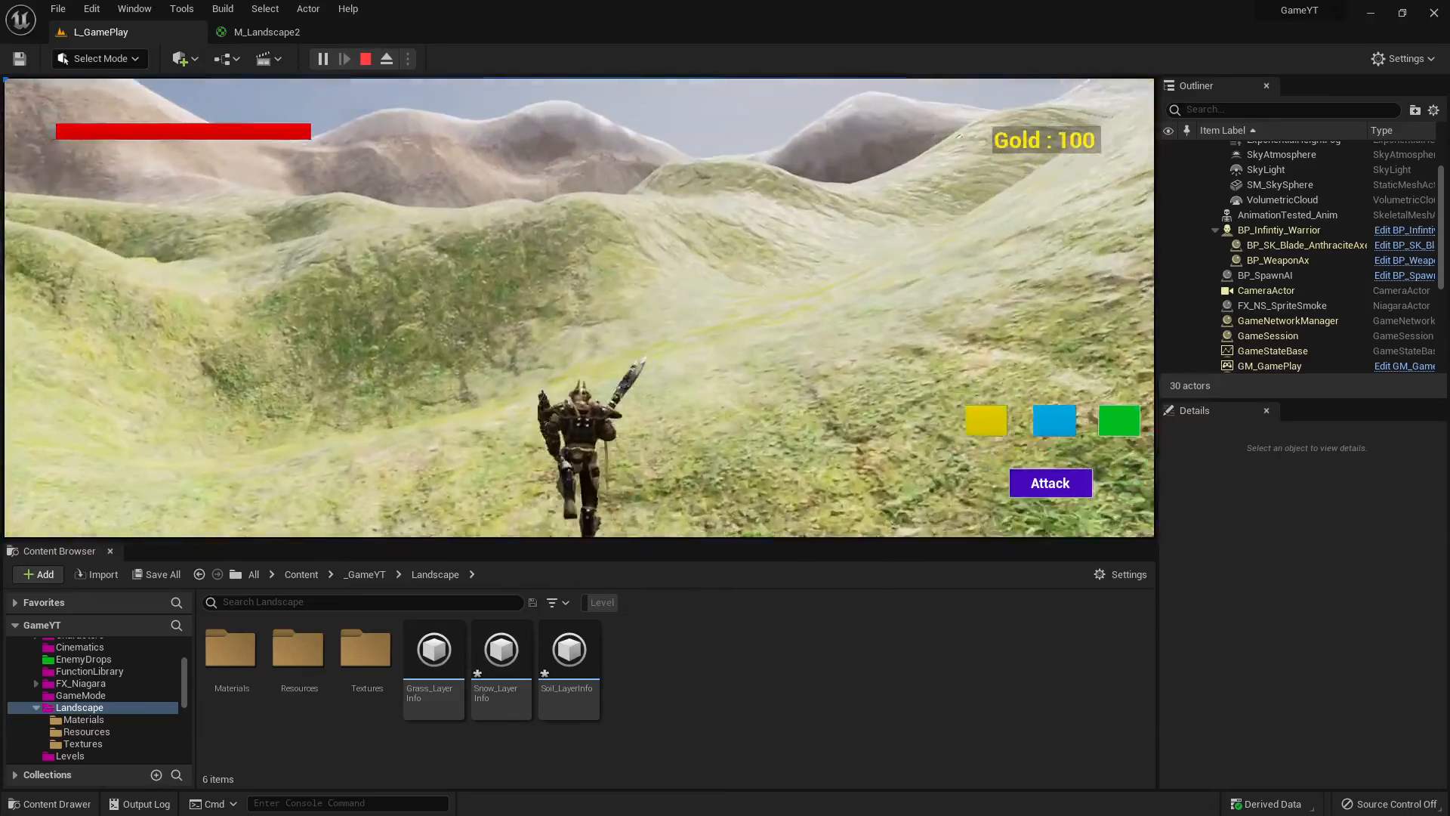
{"action": "key", "text": "w"}
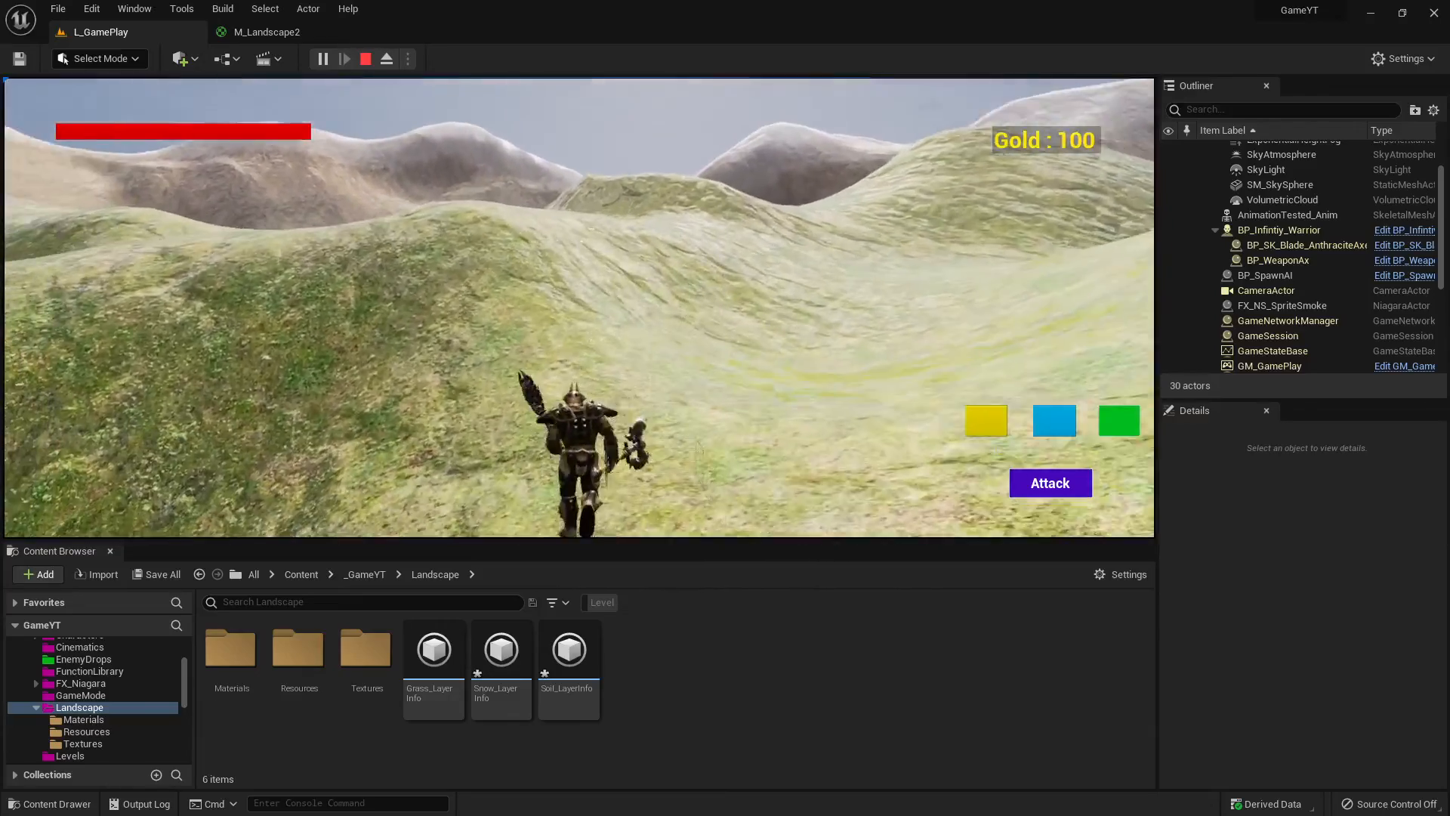
{"action": "key", "text": "w"}
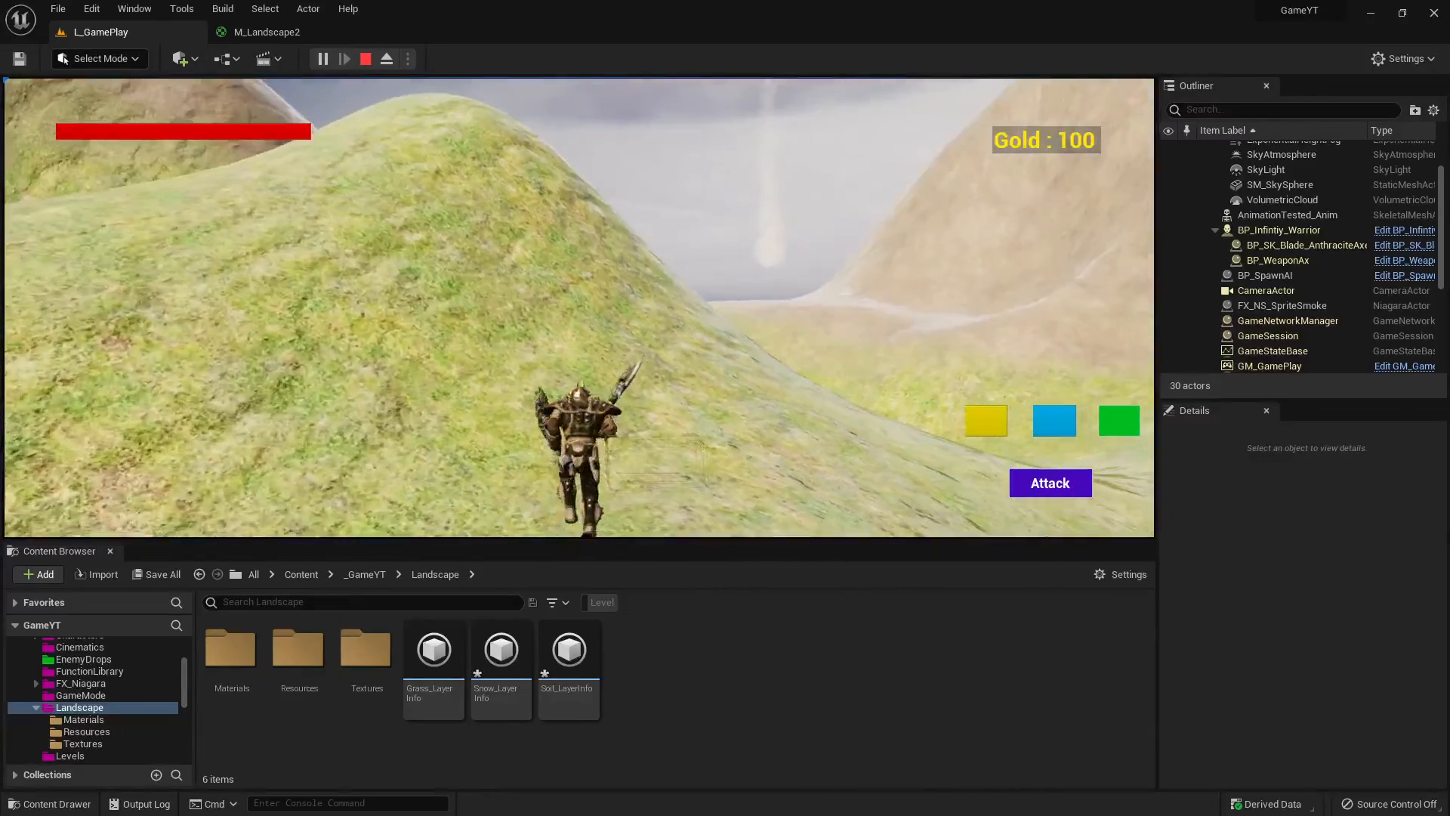
{"action": "key", "text": "w"}
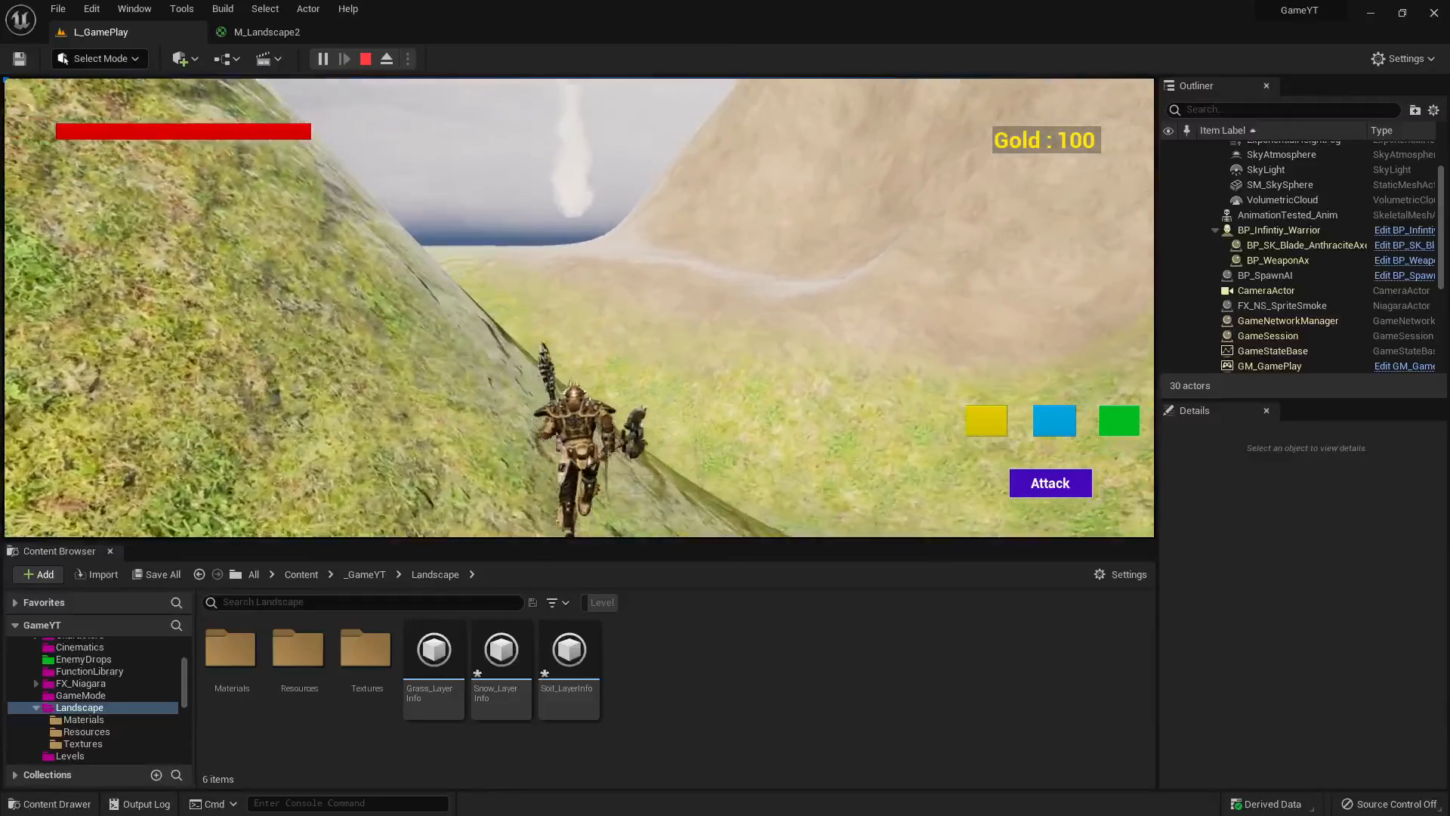
{"action": "key", "text": "w"}
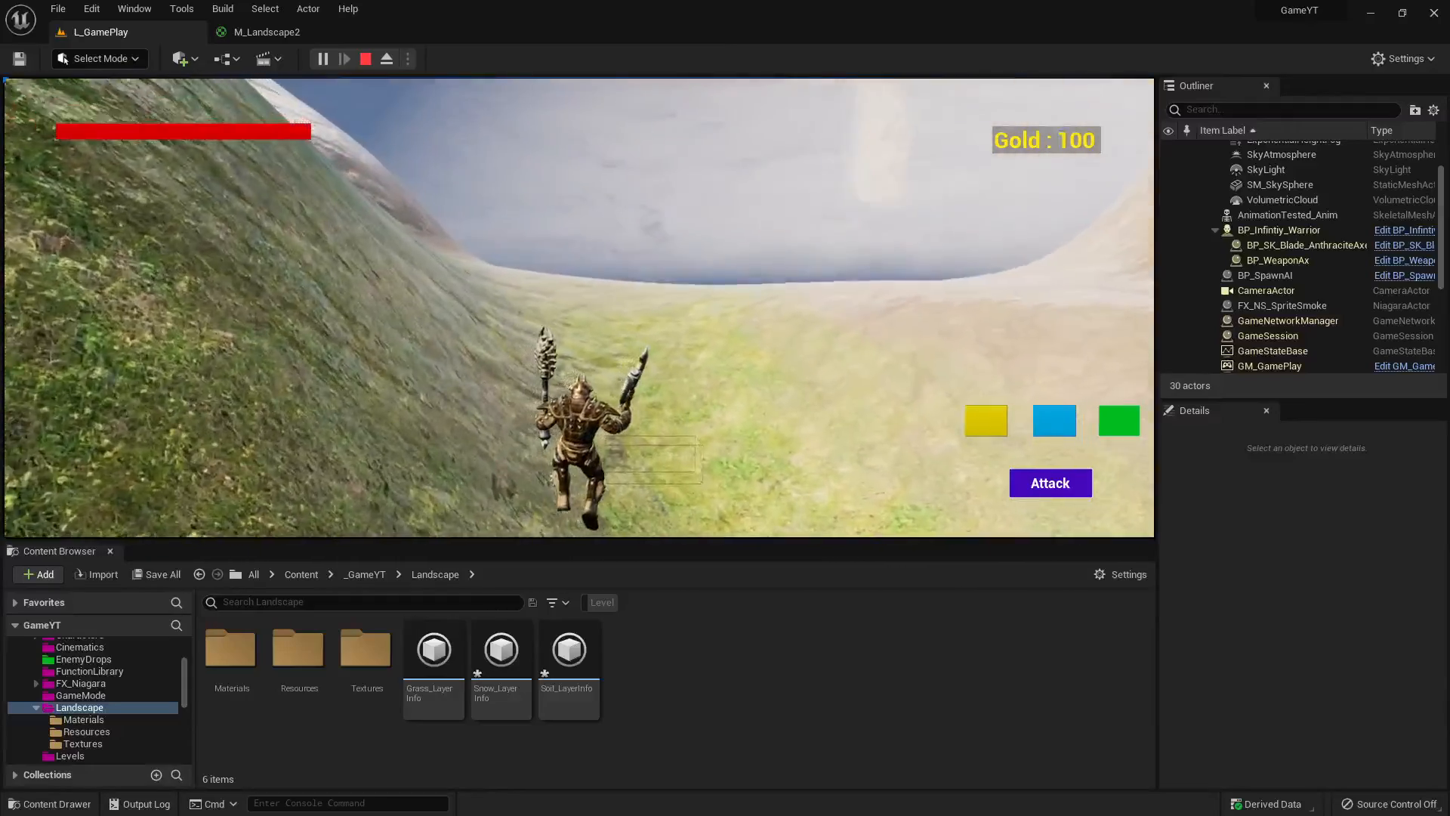
{"action": "key", "text": "w"}
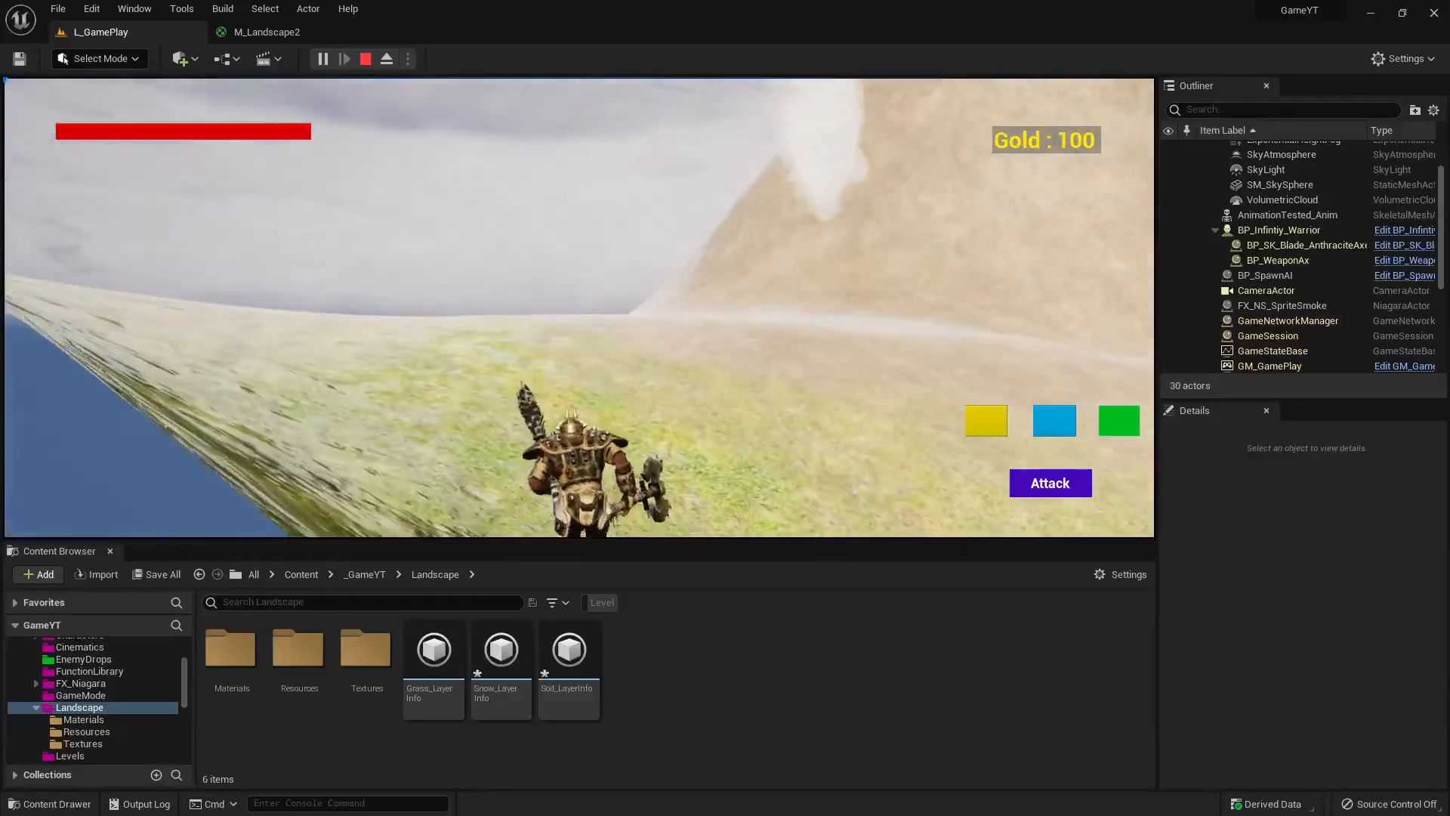
{"action": "key", "text": "w"}
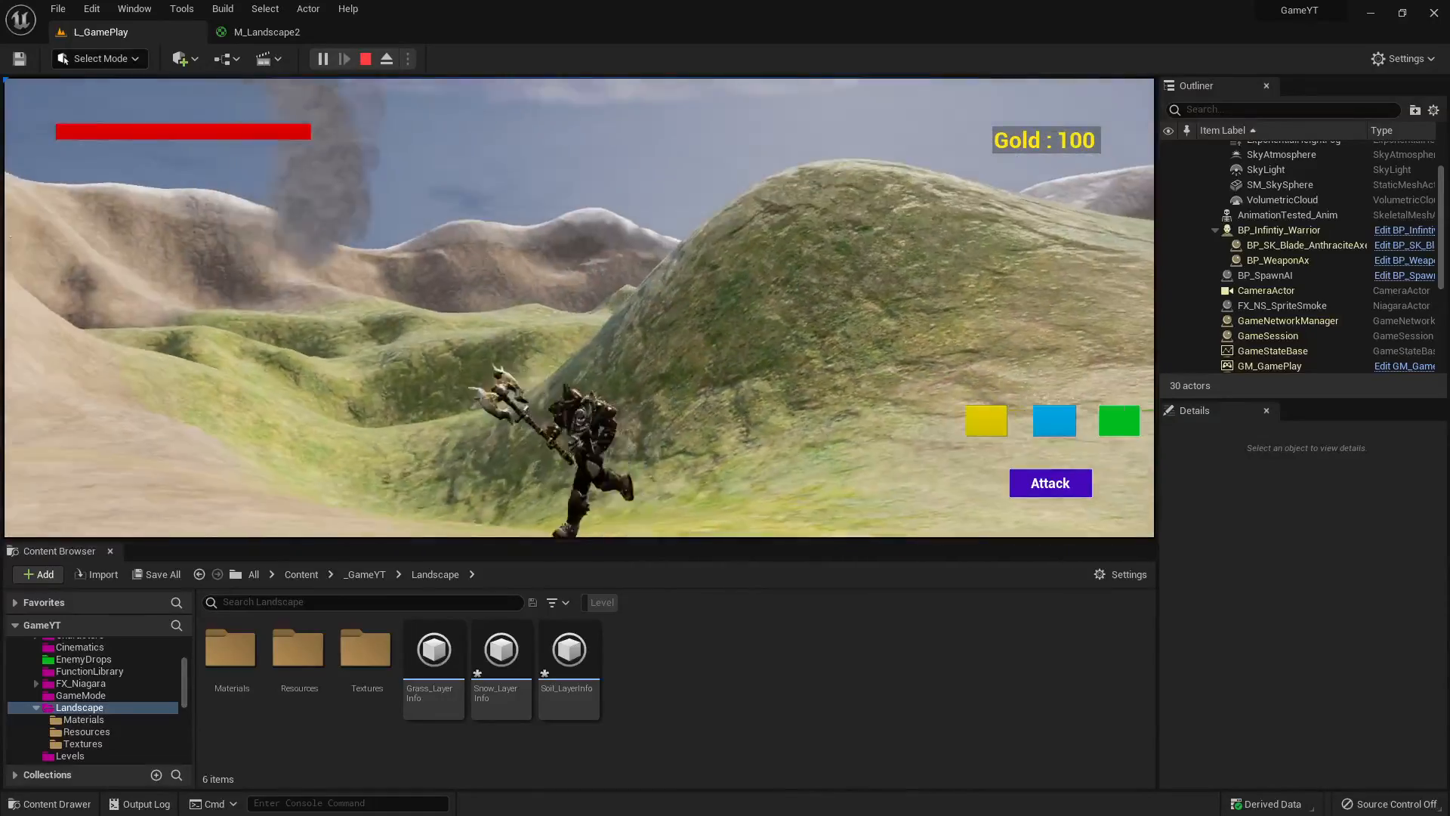
{"action": "key", "text": "w"}
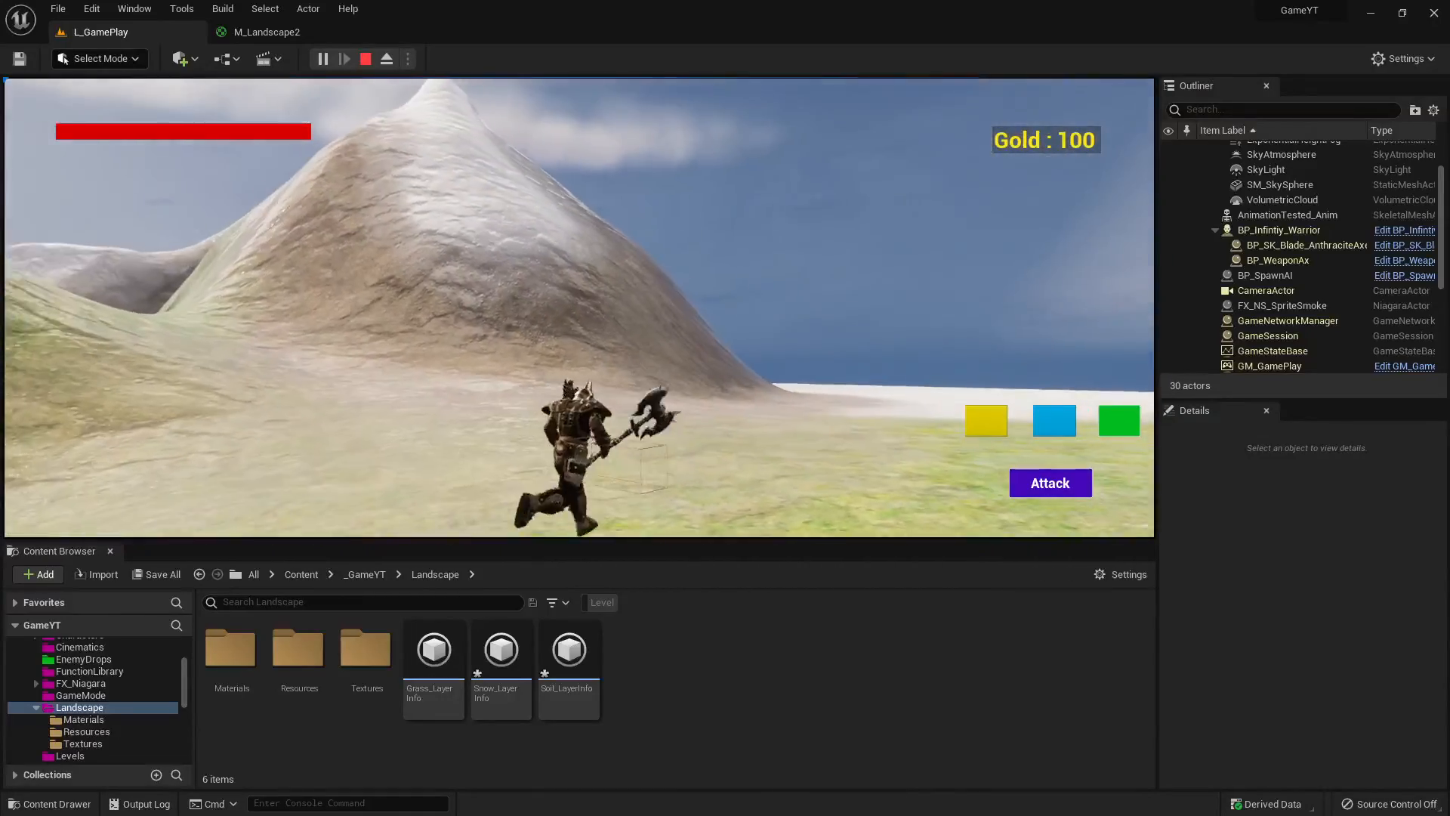
{"action": "key", "text": "shift+F1"}
{"action": "key", "text": "Escape"}
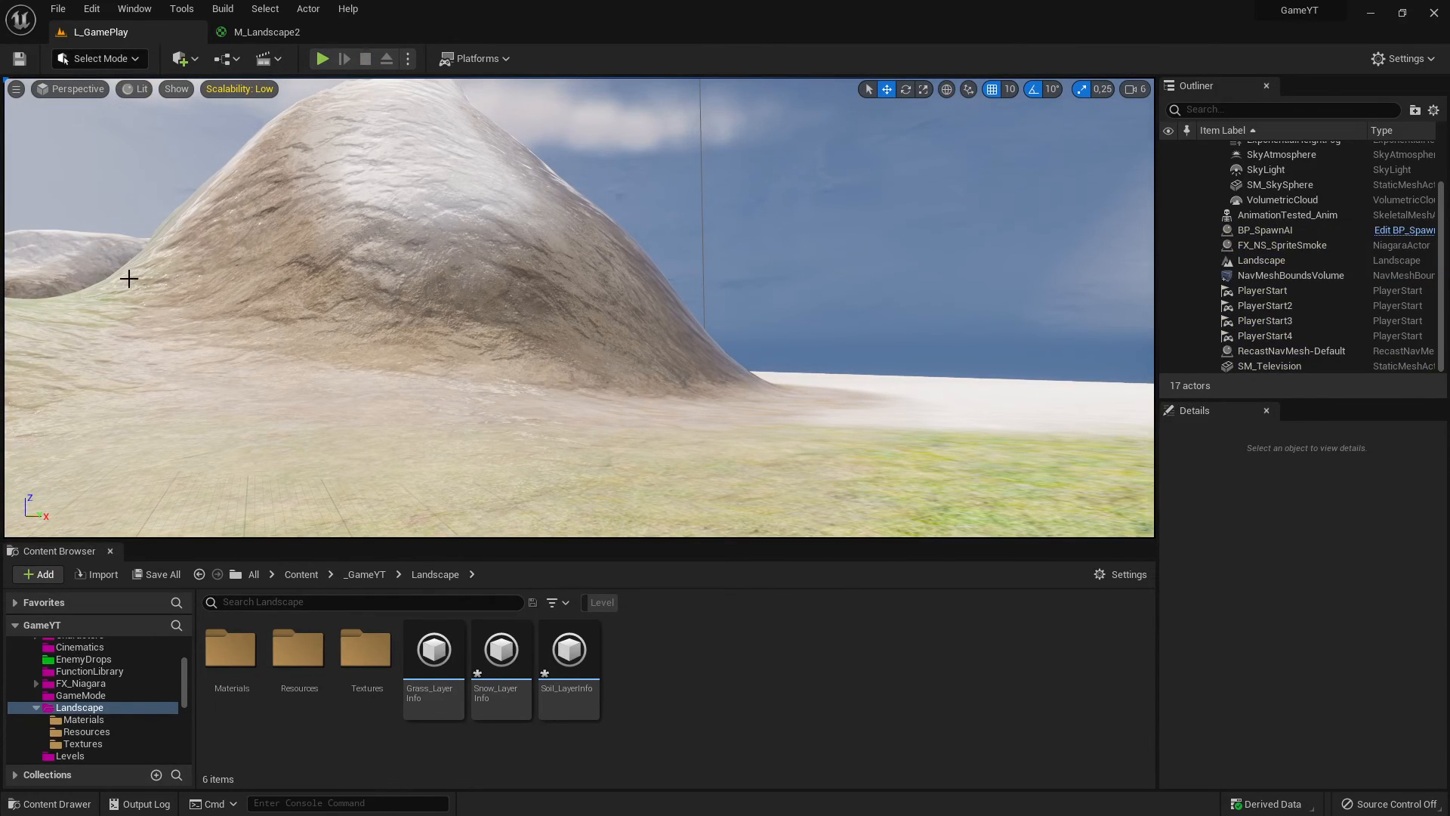
Step: Survey the whole painted landscape from above, taking in the snowy mountains and the grassy valley
{"action": "right_click_drag", "start_coordinate": [129, 278], "coordinate": [313, 330]}
{"action": "key", "text": "w"}
{"action": "key", "text": "s"}
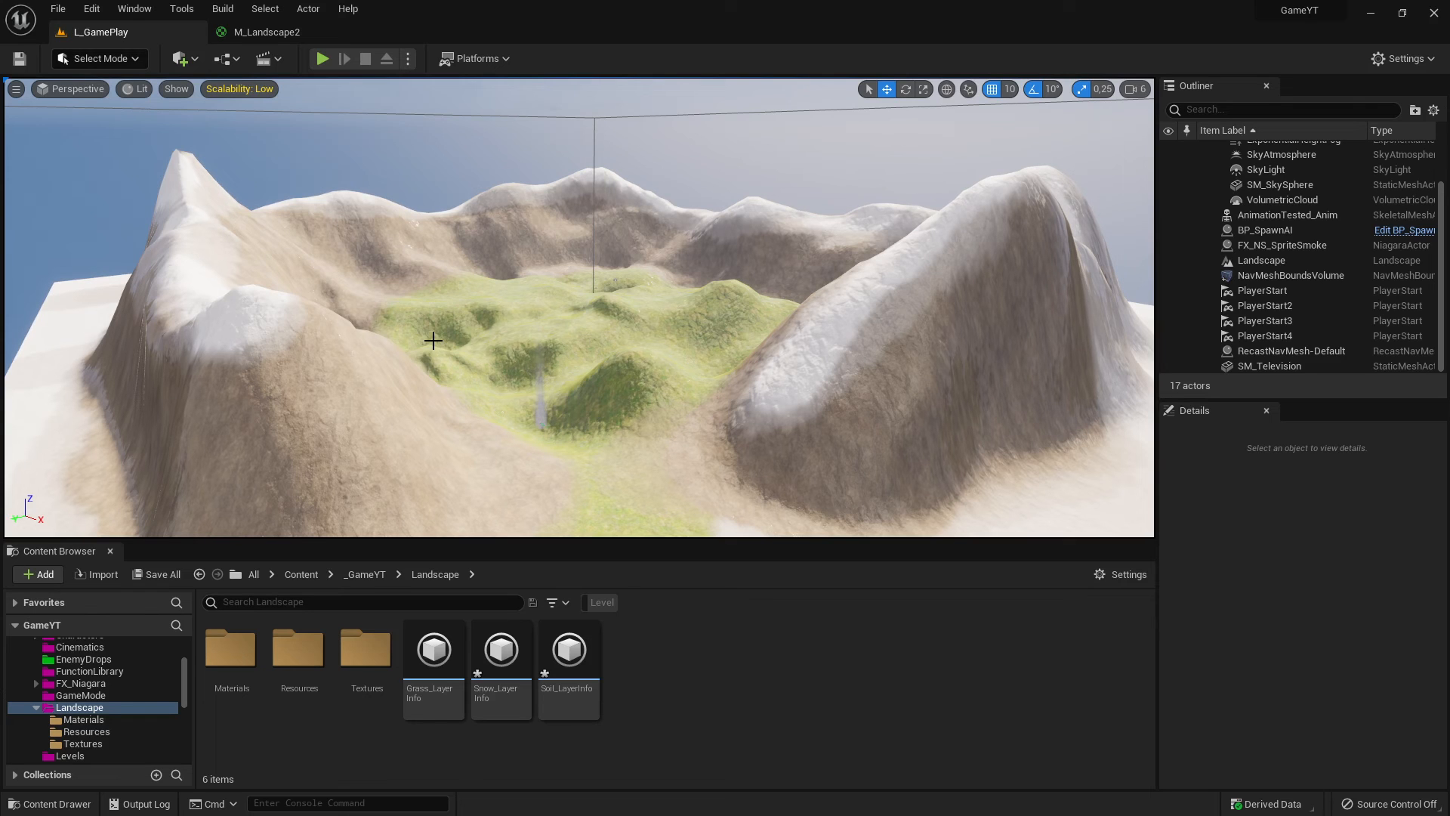
Step: Open the M_Landscape2 material graph and review its texture samples, layer blends and material output connections
{"action": "left_click", "coordinate": [266, 32]}
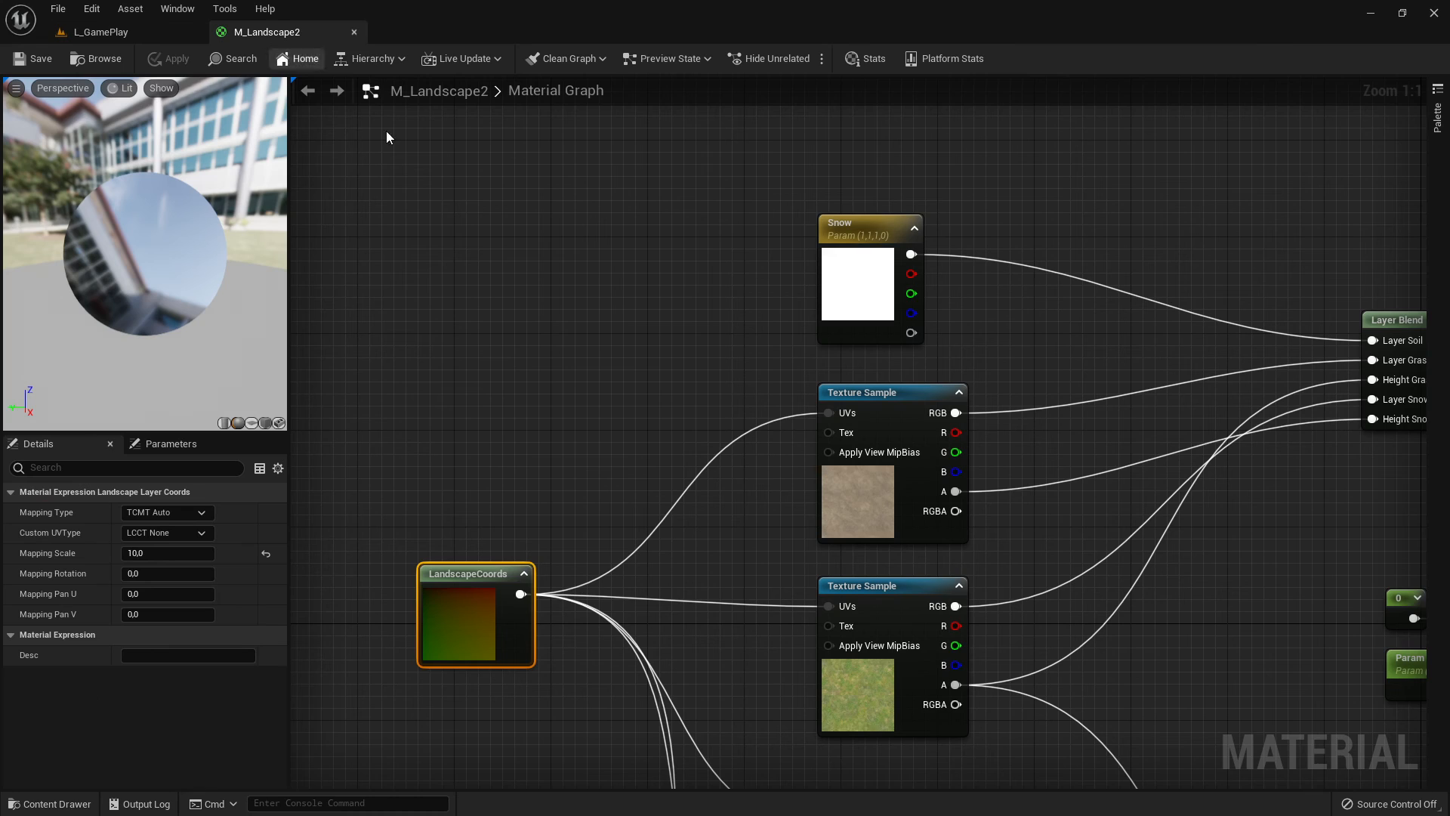
{"action": "scroll", "coordinate": [760, 374], "scroll_direction": "down", "scroll_amount": 3}
{"action": "scroll", "coordinate": [694, 352], "scroll_direction": "up", "scroll_amount": 4}
{"action": "scroll", "coordinate": [695, 352], "scroll_direction": "up", "scroll_amount": 1}
{"action": "scroll", "coordinate": [644, 339], "scroll_direction": "down", "scroll_amount": 4}
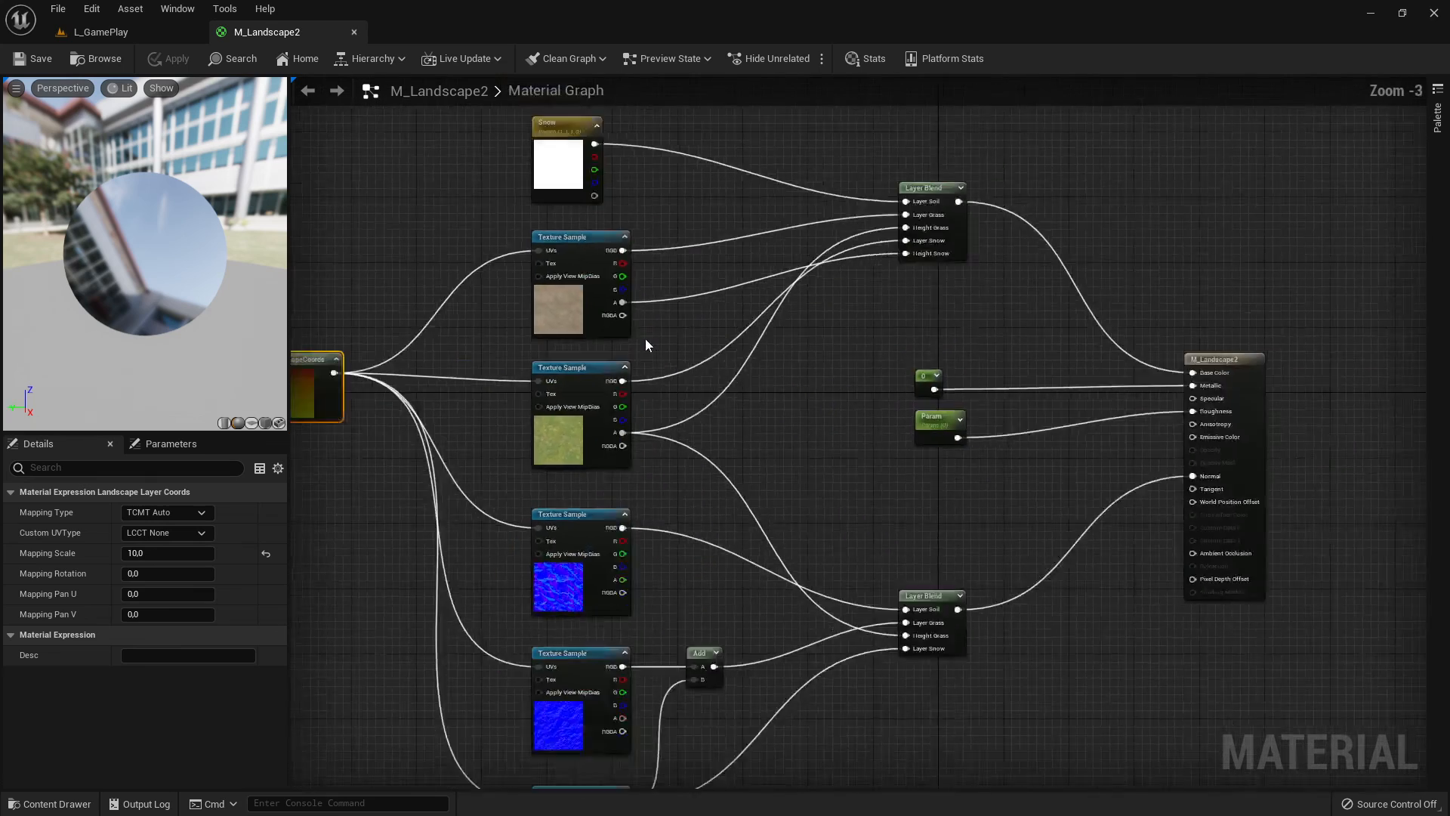
Step: Examine the Metallic, Roughness and Normal connections at the M_Landscape2 output node, ending with an overview of the whole graph
{"action": "scroll", "coordinate": [738, 370], "scroll_direction": "up", "scroll_amount": 4}
{"action": "right_click_drag", "start_coordinate": [926, 374], "coordinate": [659, 366]}
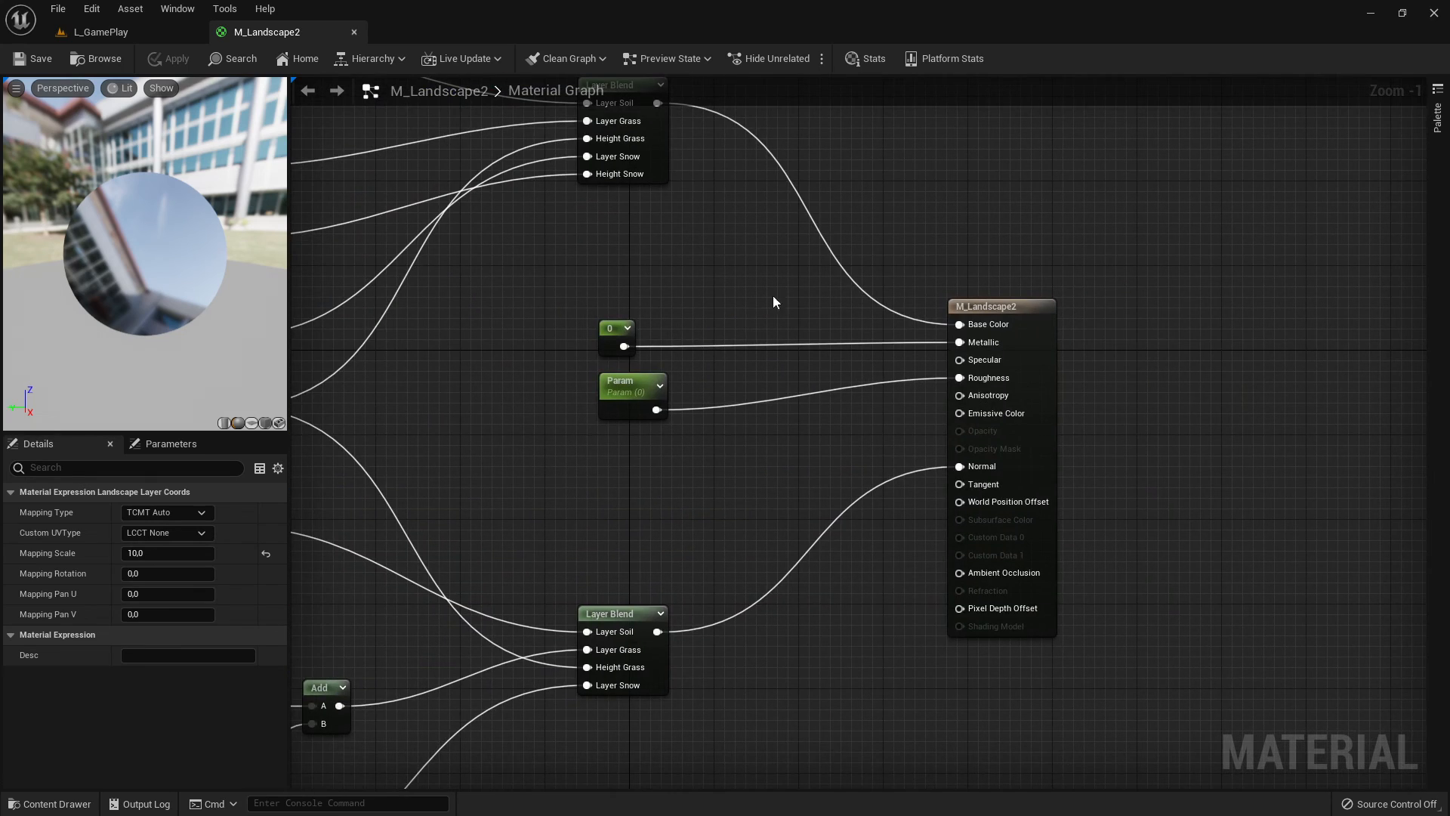
{"action": "scroll", "coordinate": [855, 399], "scroll_direction": "up", "scroll_amount": 1}
{"action": "right_click_drag", "start_coordinate": [559, 333], "coordinate": [496, 358]}
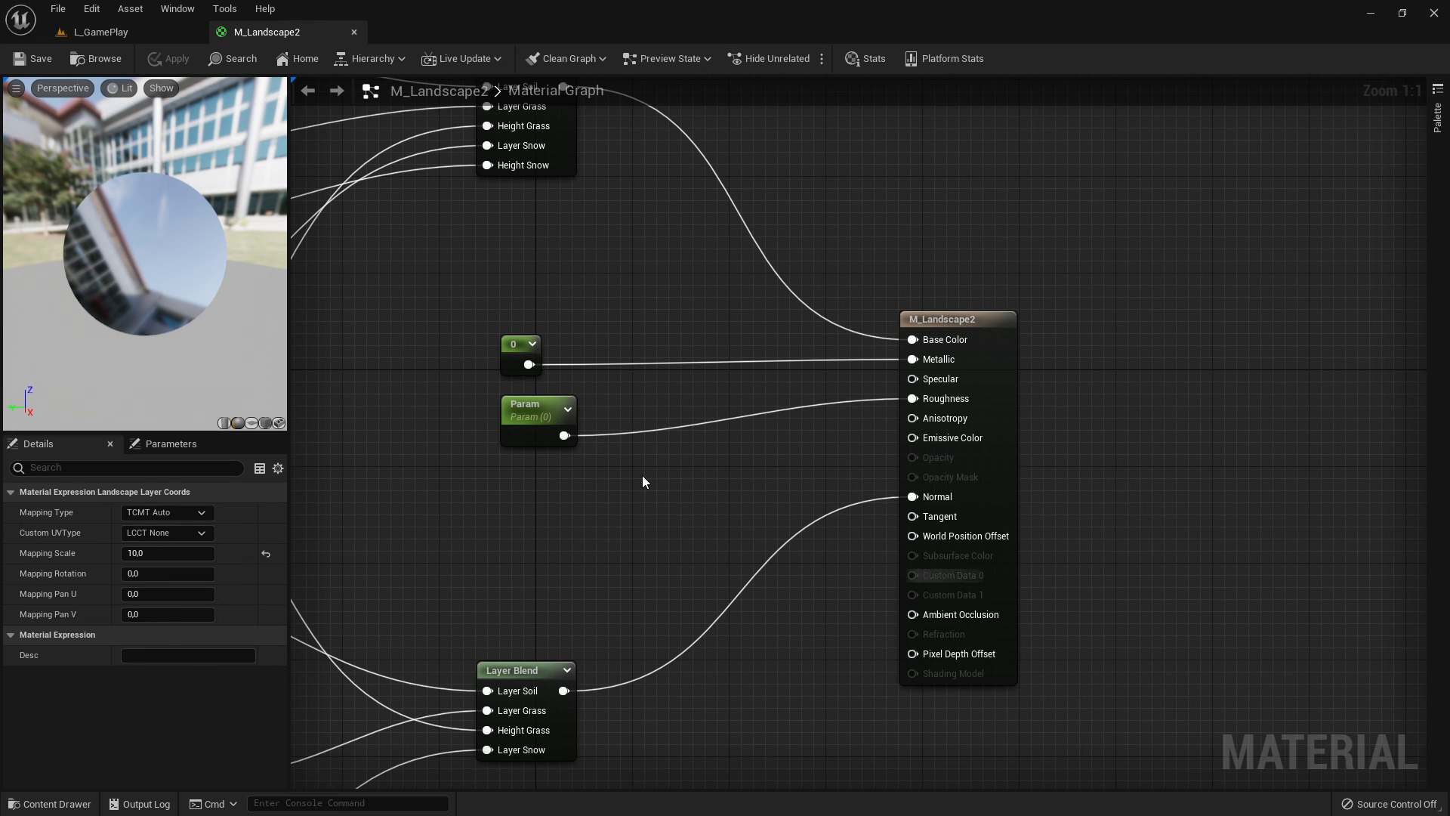
{"action": "key", "text": "Home"}
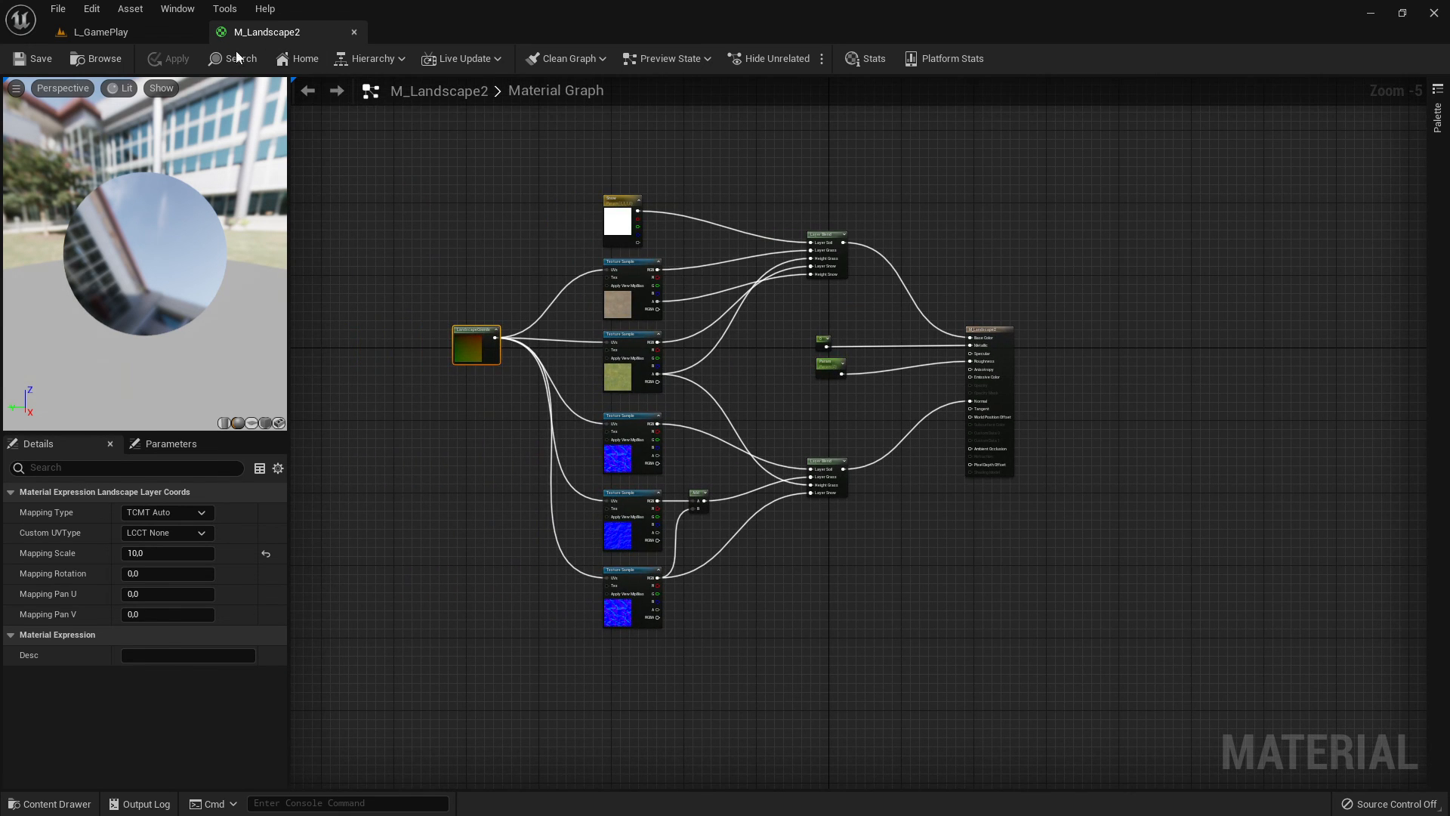
Step: Switch to the Landscape Quick Start Guide in Chrome, read through the painting and Landscape Tips and Tricks sections, and minimize the browser
{"action": "left_click", "coordinate": [121, 32]}
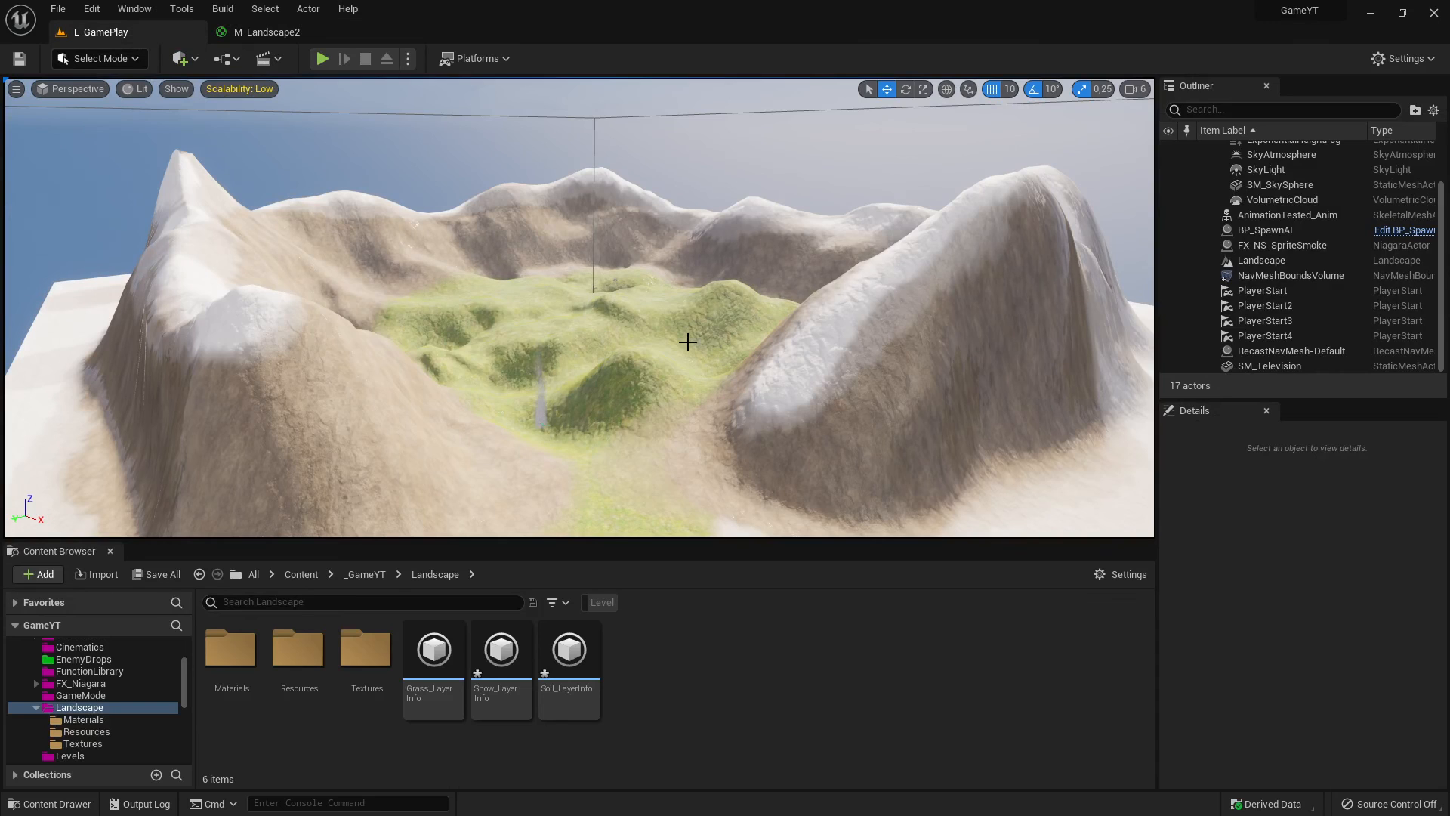
{"action": "key", "text": "alt+Tab"}
{"action": "scroll", "coordinate": [912, 497], "scroll_direction": "down", "scroll_amount": 10}
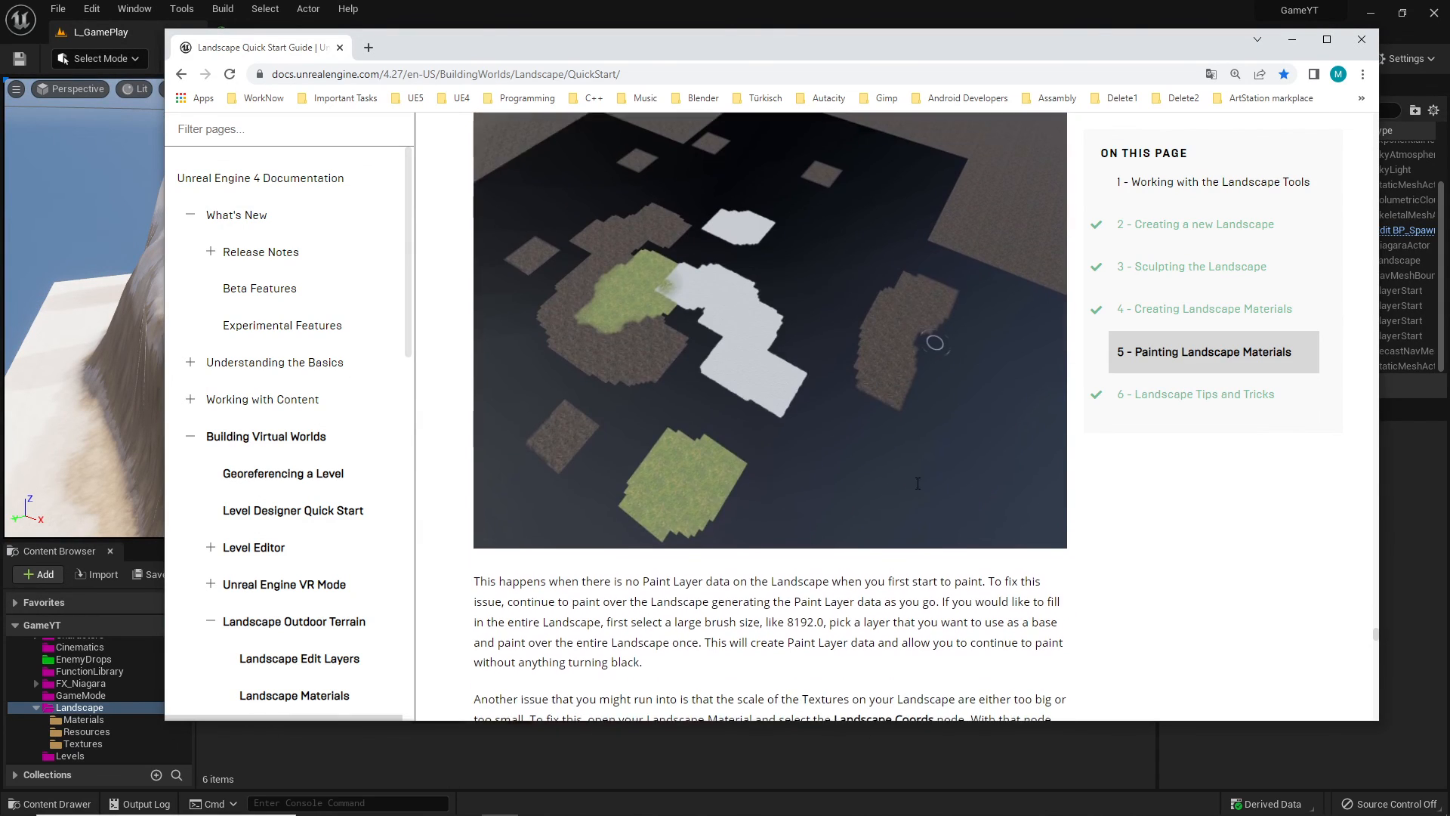
{"action": "scroll", "coordinate": [1021, 311], "scroll_direction": "down", "scroll_amount": 12}
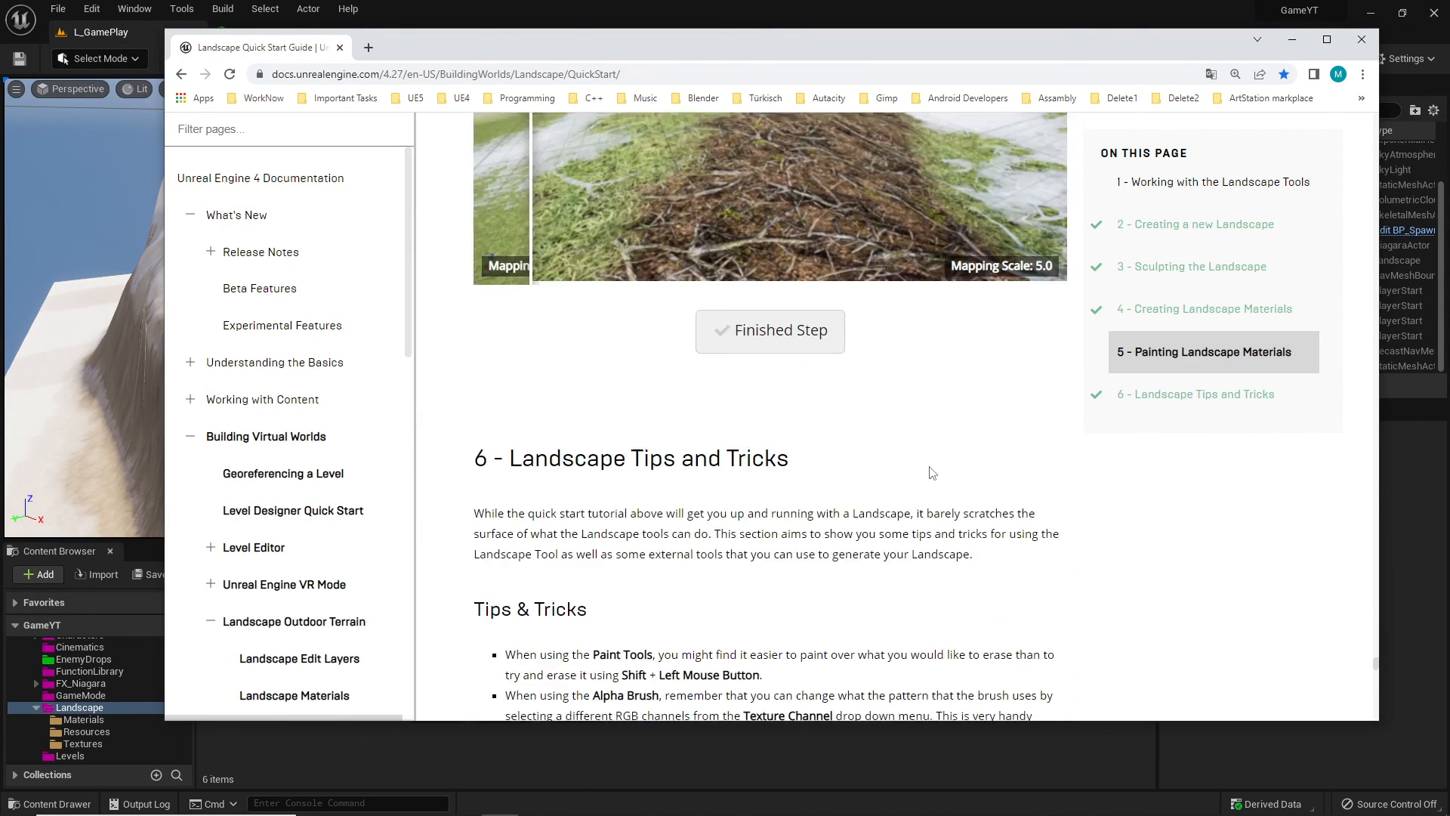
{"action": "scroll", "coordinate": [813, 399], "scroll_direction": "down", "scroll_amount": 7}
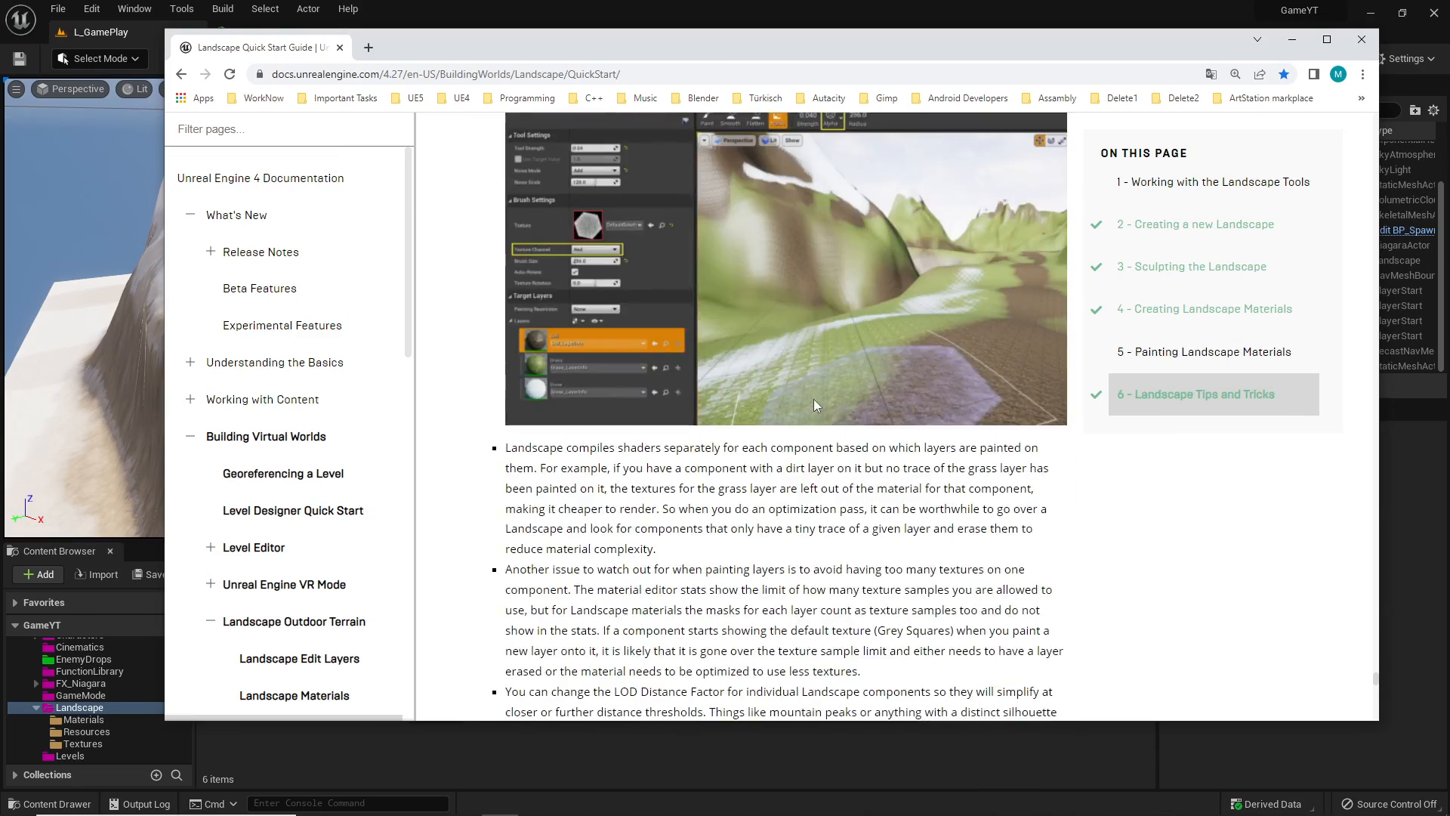
{"action": "scroll", "coordinate": [830, 444], "scroll_direction": "down", "scroll_amount": 7}
{"action": "scroll", "coordinate": [856, 464], "scroll_direction": "down", "scroll_amount": 12}
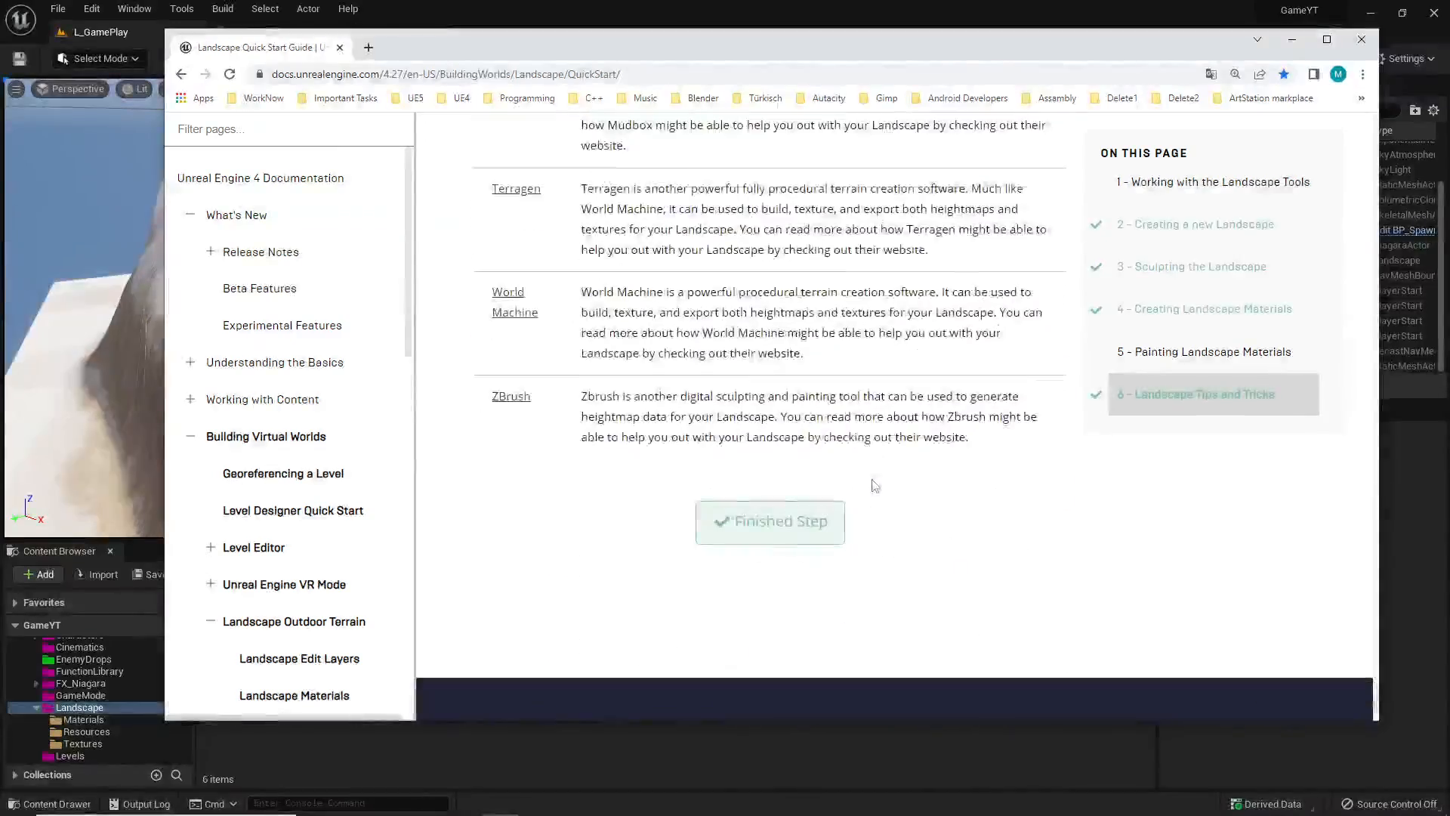
{"action": "scroll", "coordinate": [906, 490], "scroll_direction": "up", "scroll_amount": 9}
{"action": "scroll", "coordinate": [953, 494], "scroll_direction": "up", "scroll_amount": 8}
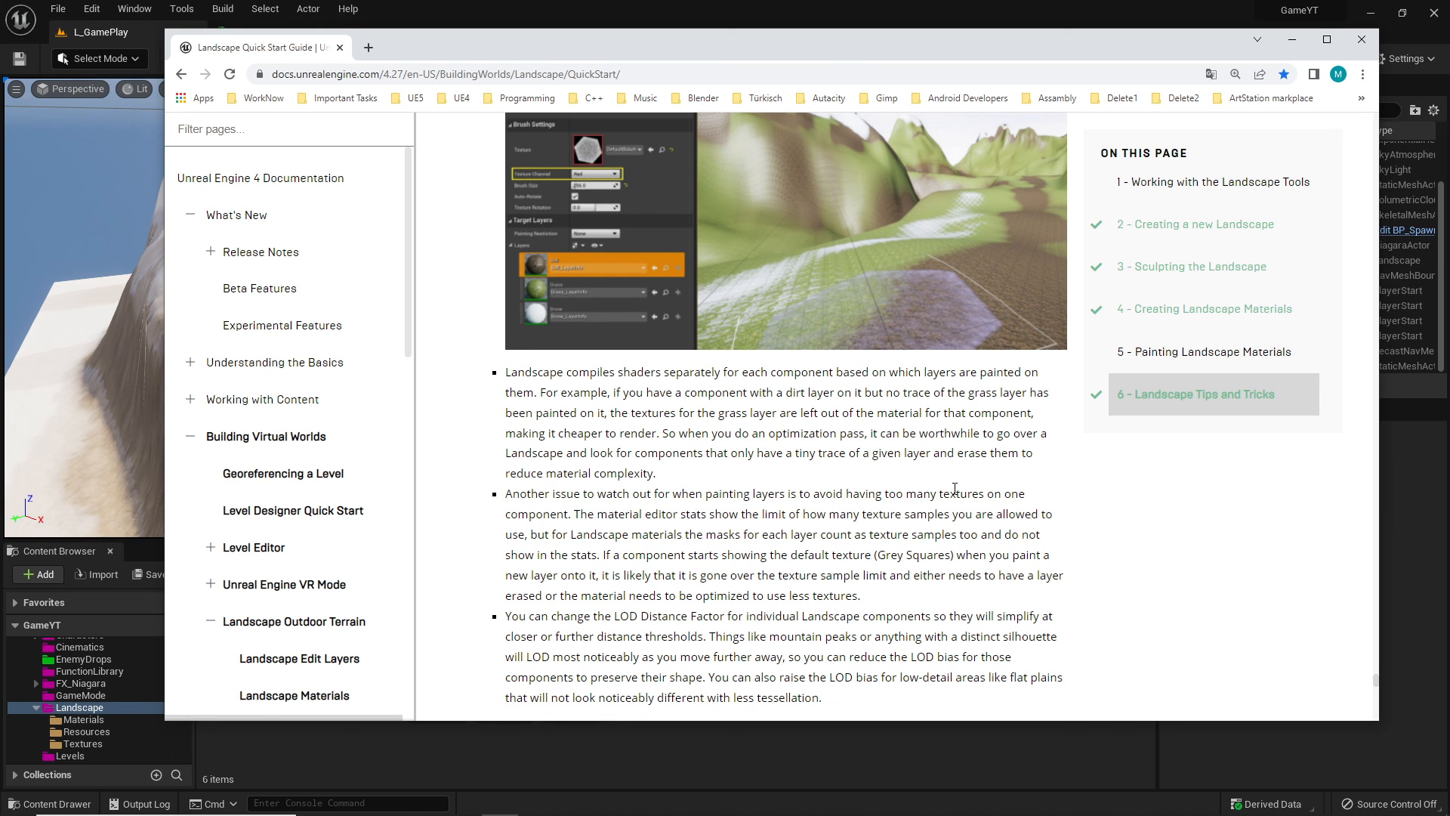
{"action": "left_click", "coordinate": [1291, 39]}
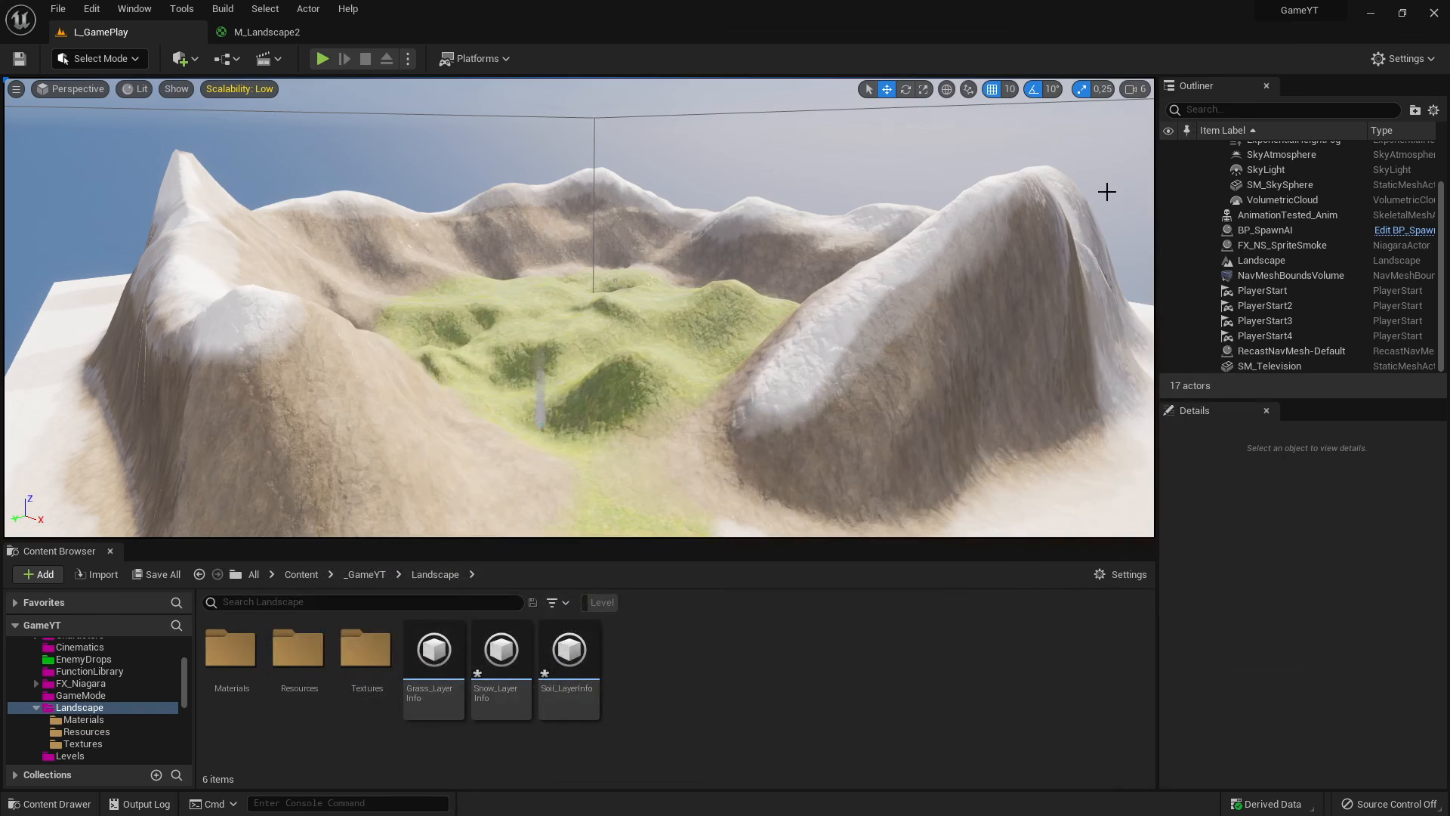
Step: Glance at the M_Landscape2 graph and fly around the L_GamePlay landscape to inspect the painted valley and snowy mountains
{"action": "left_click", "coordinate": [266, 32]}
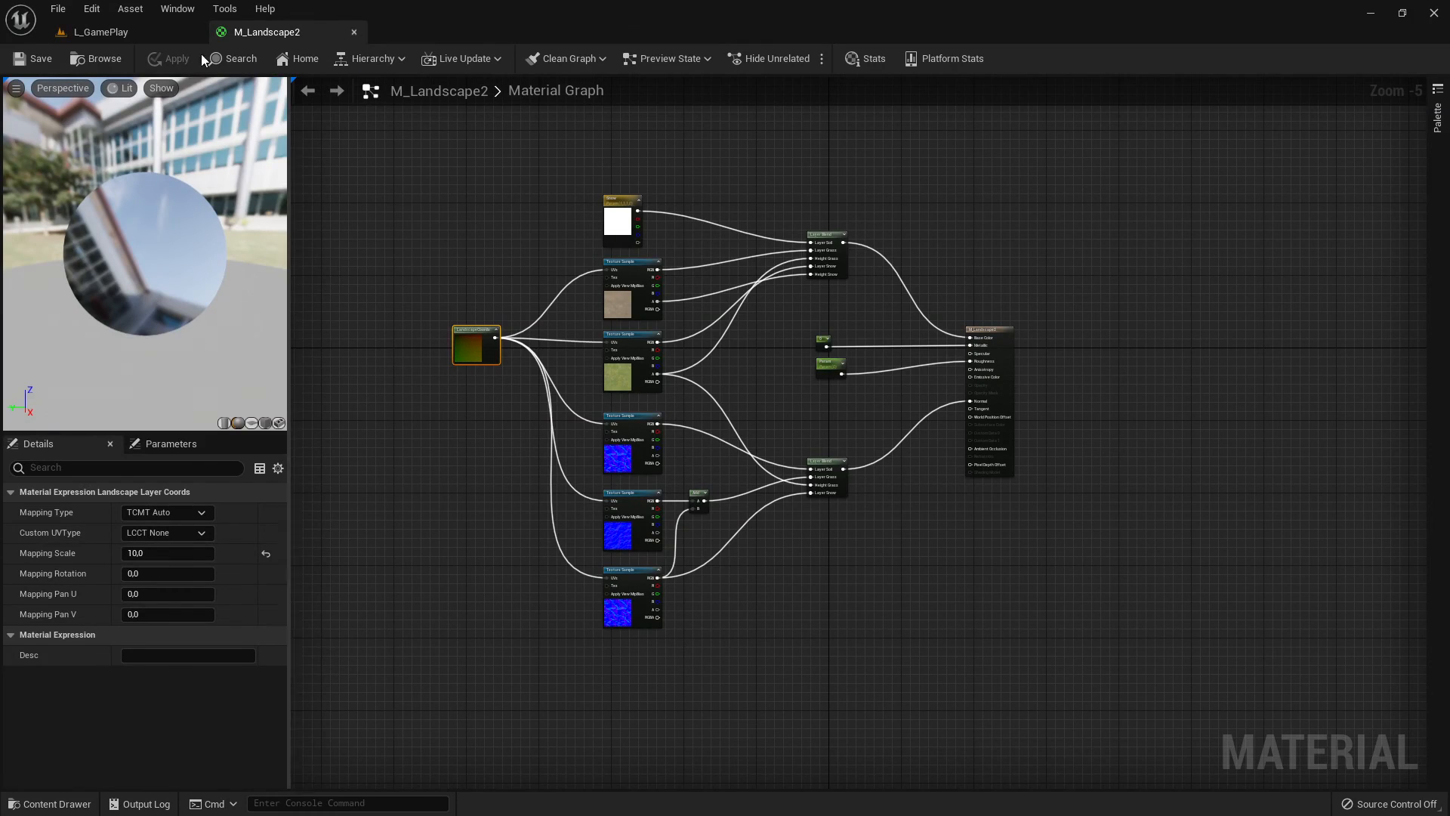
{"action": "left_click", "coordinate": [104, 38]}
{"action": "right_click_drag", "start_coordinate": [639, 435], "coordinate": [630, 479]}
{"action": "key", "text": "w"}
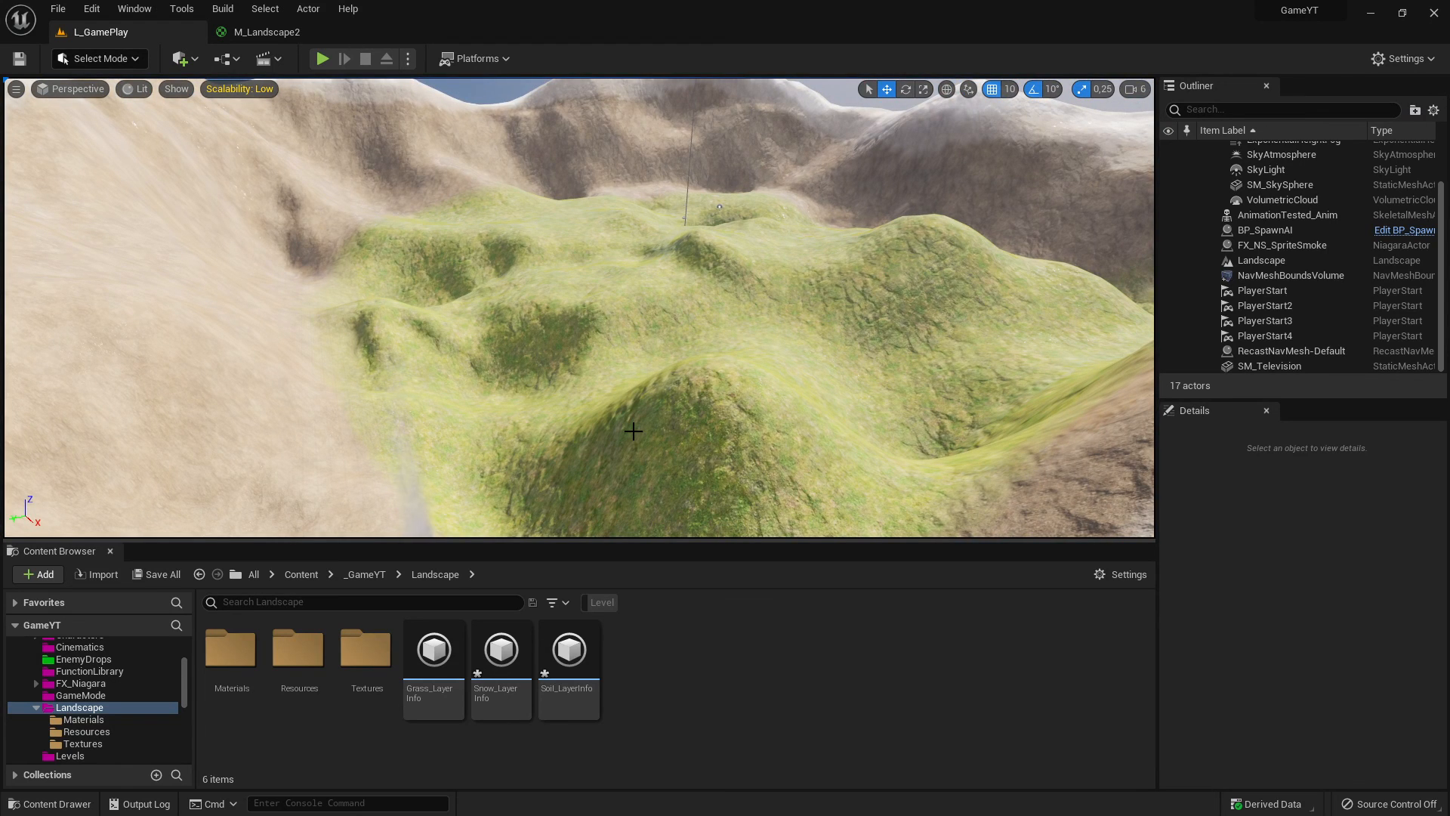
{"action": "key", "text": "s"}
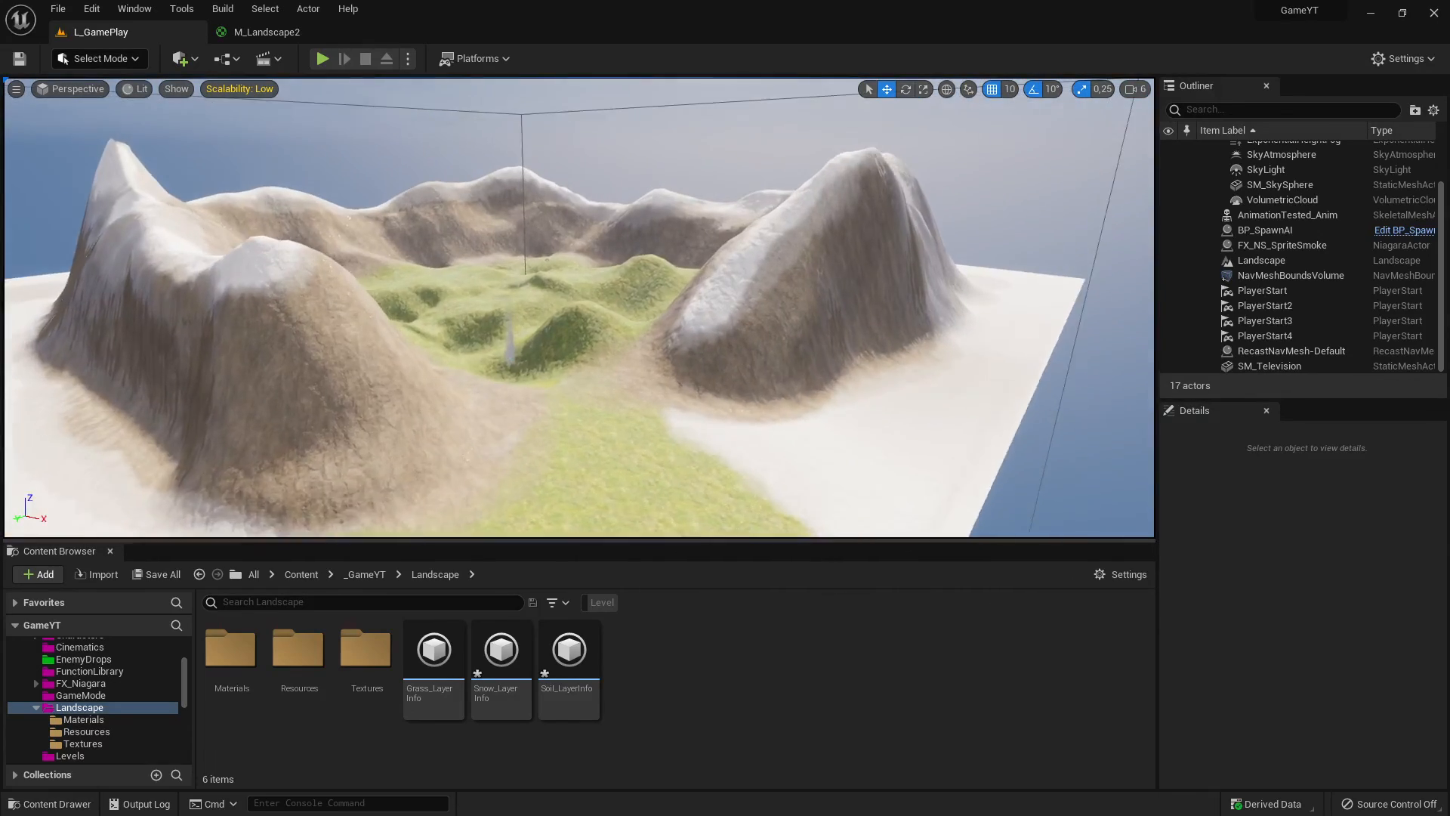
{"action": "key", "text": "w"}
{"action": "key", "text": "s"}
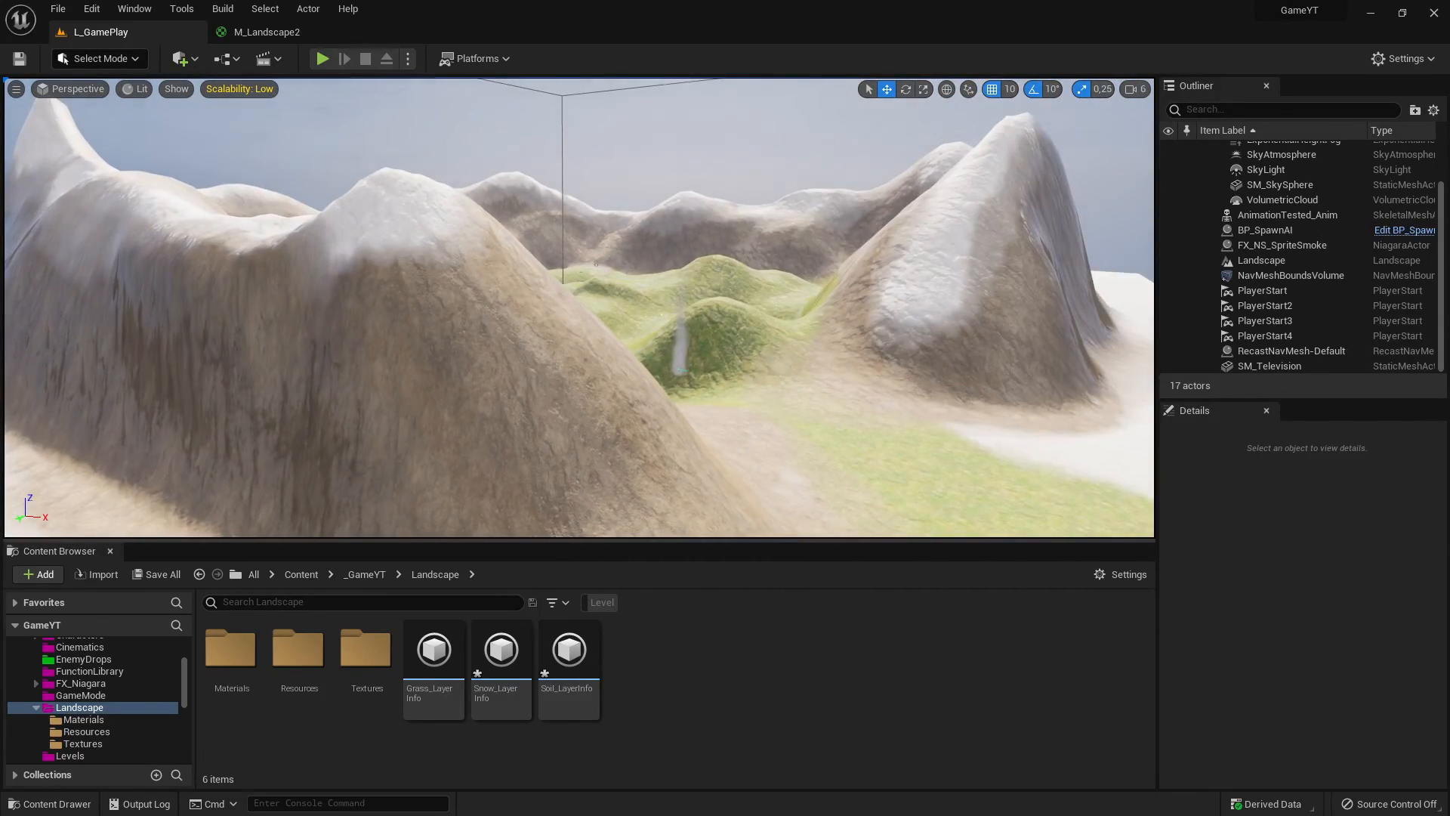
{"action": "key", "text": "d"}
{"action": "key", "text": "d"}
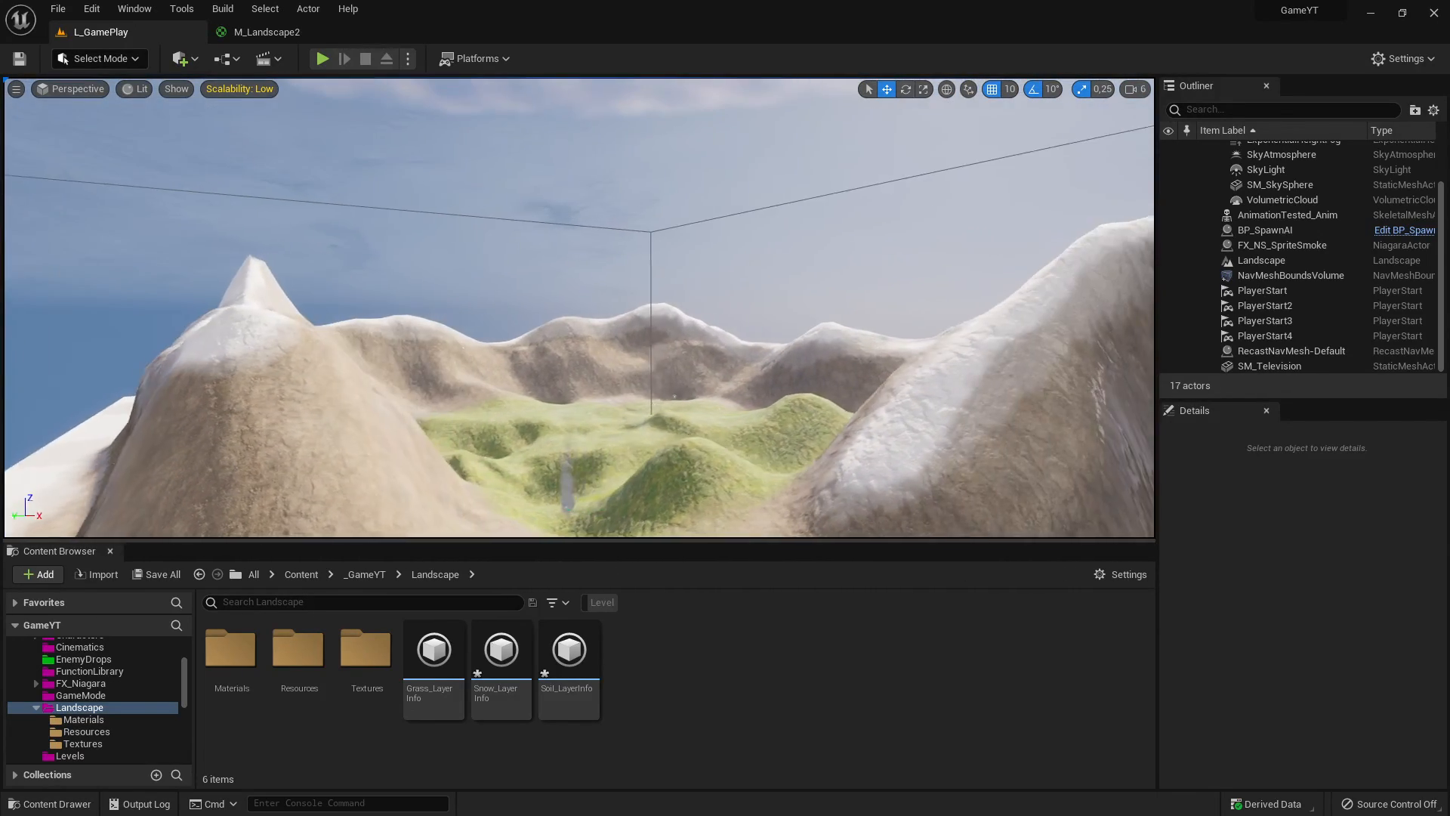